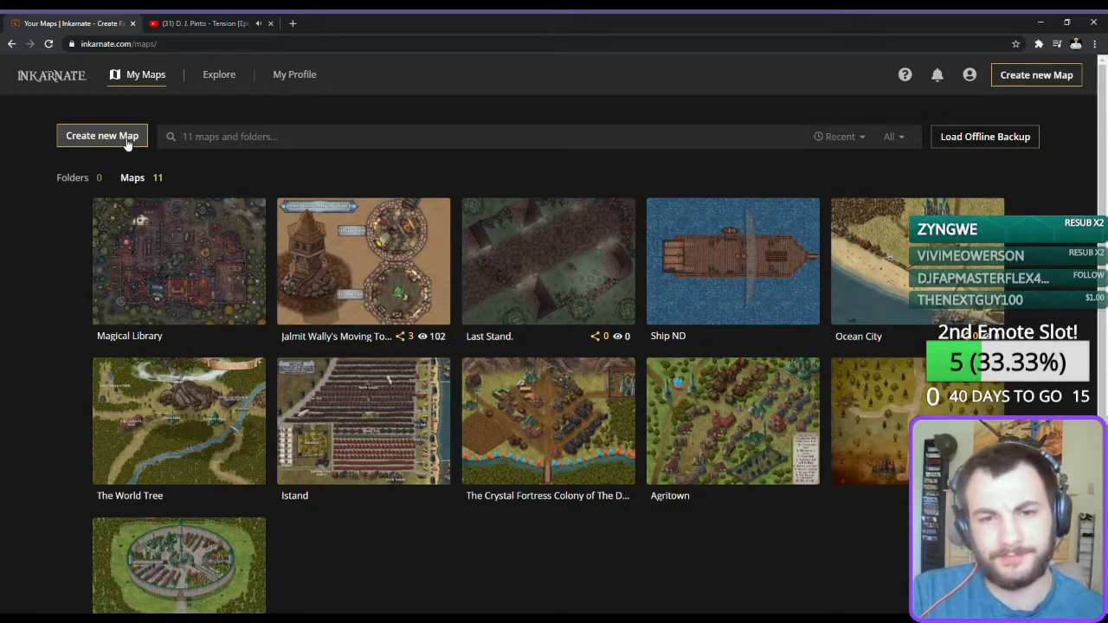
Create a new Fantasy Battlemap with High (2k) editor resolution and the Square document size.
{"action": "left_click", "coordinate": [127, 141]}
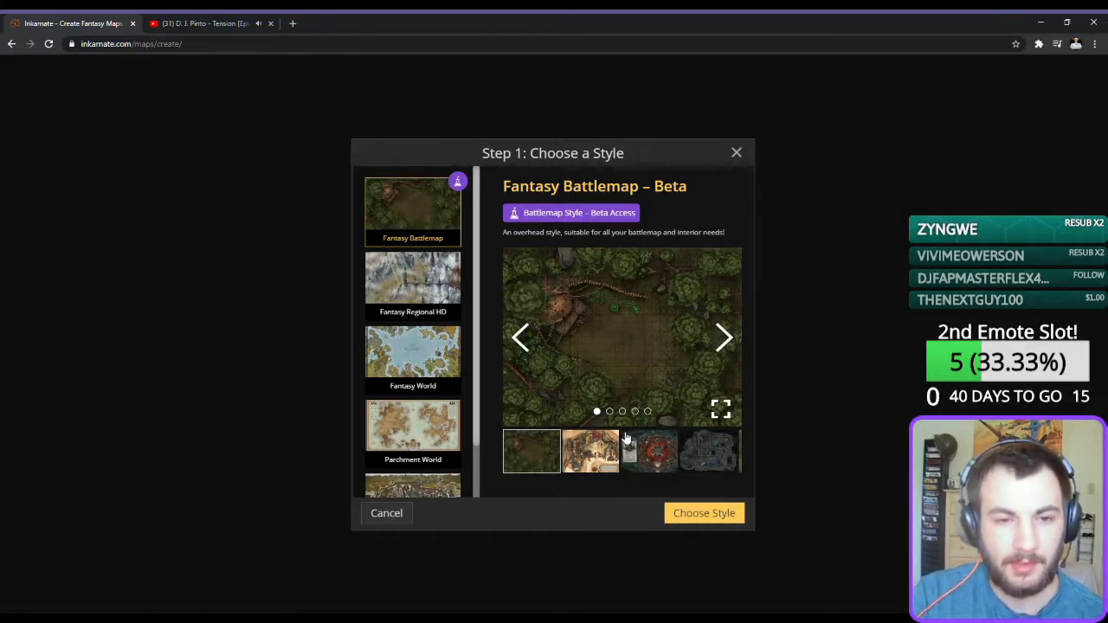
{"action": "scroll", "coordinate": [397, 415], "scroll_direction": "down", "scroll_amount": 1}
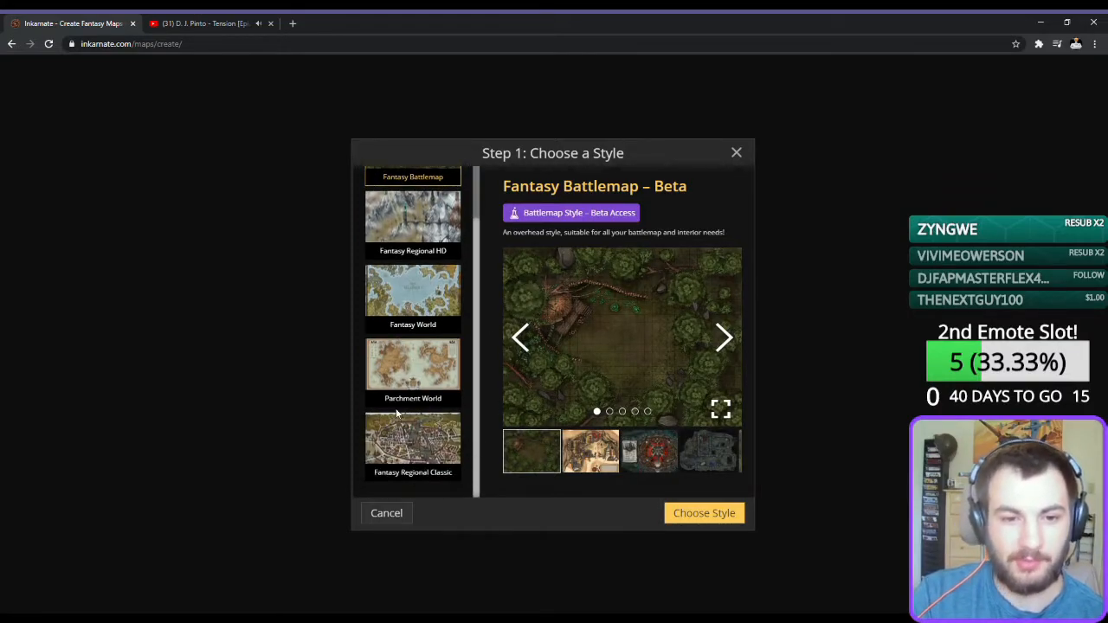
{"action": "left_click", "coordinate": [704, 514]}
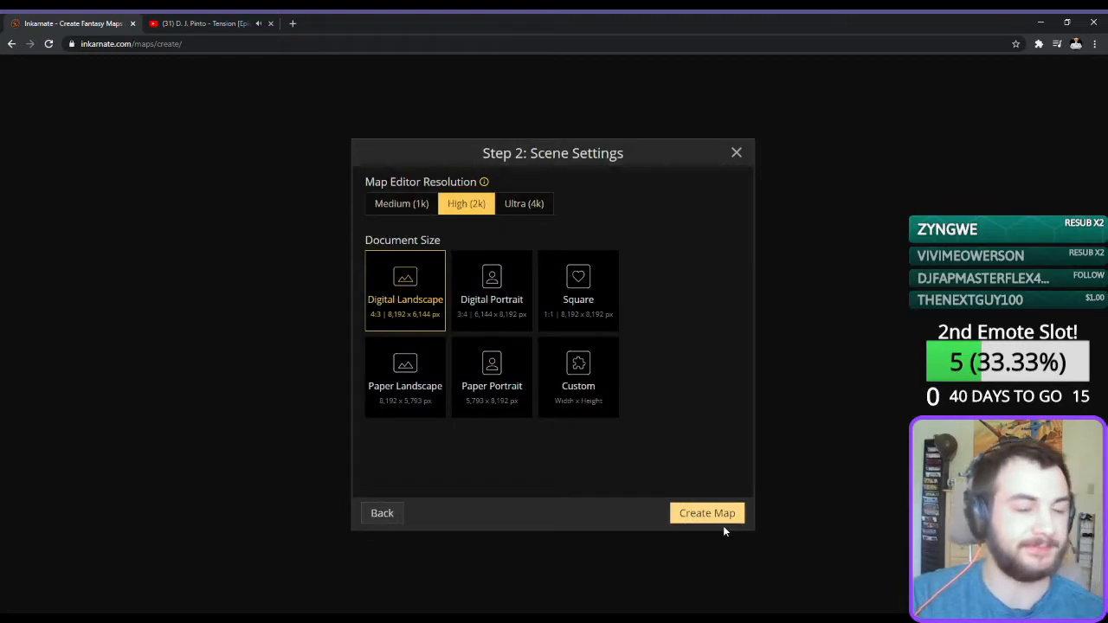
{"action": "left_click", "coordinate": [528, 208]}
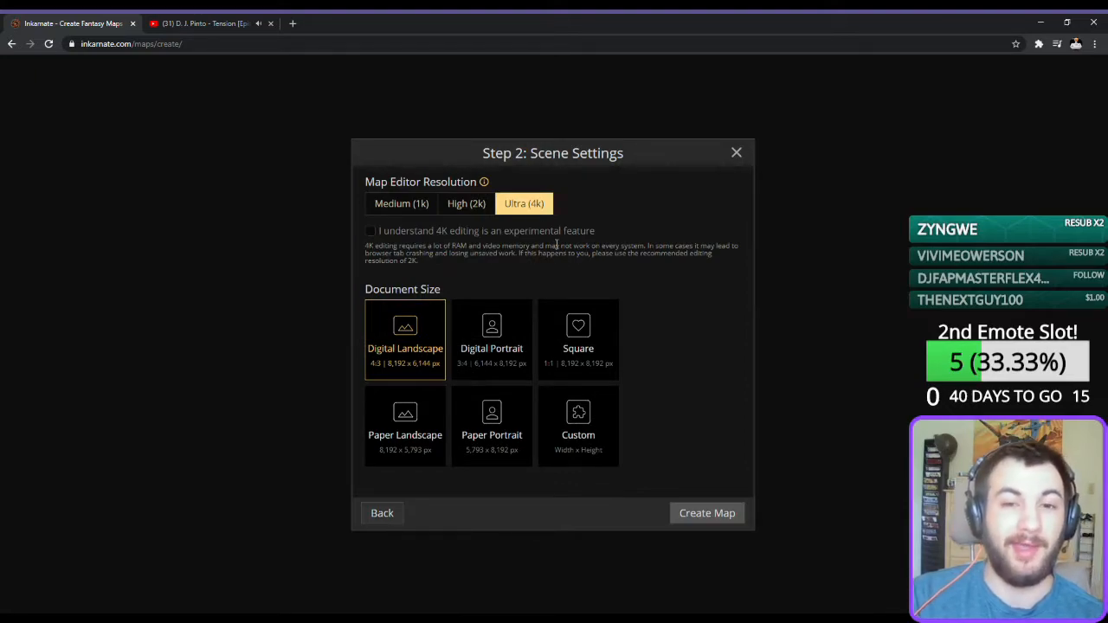
{"action": "left_click", "coordinate": [472, 207]}
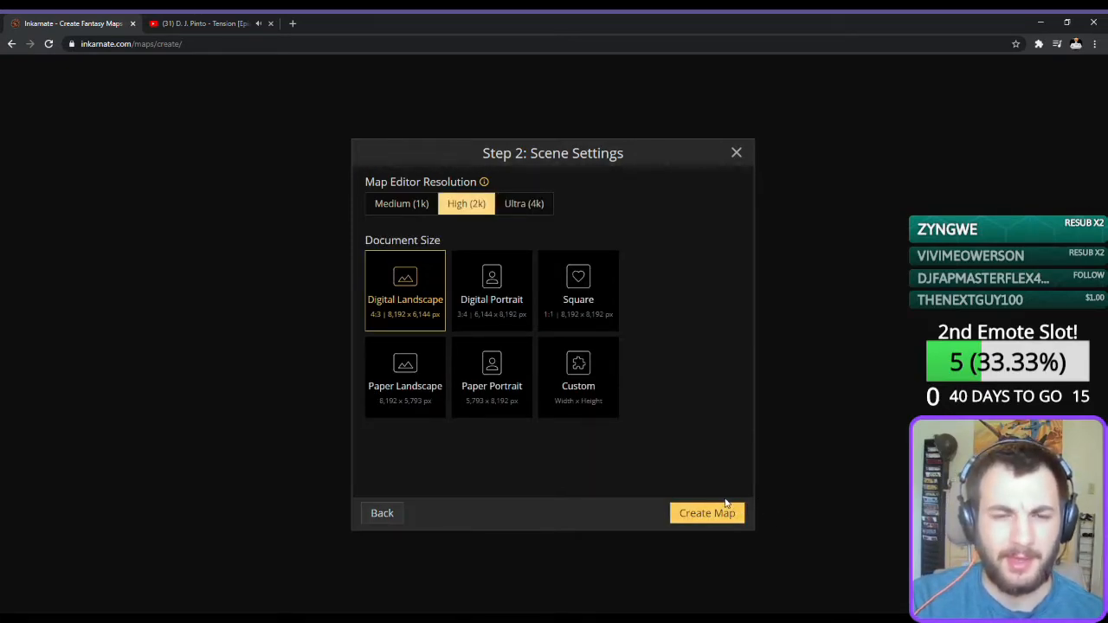
{"action": "left_click", "coordinate": [604, 309]}
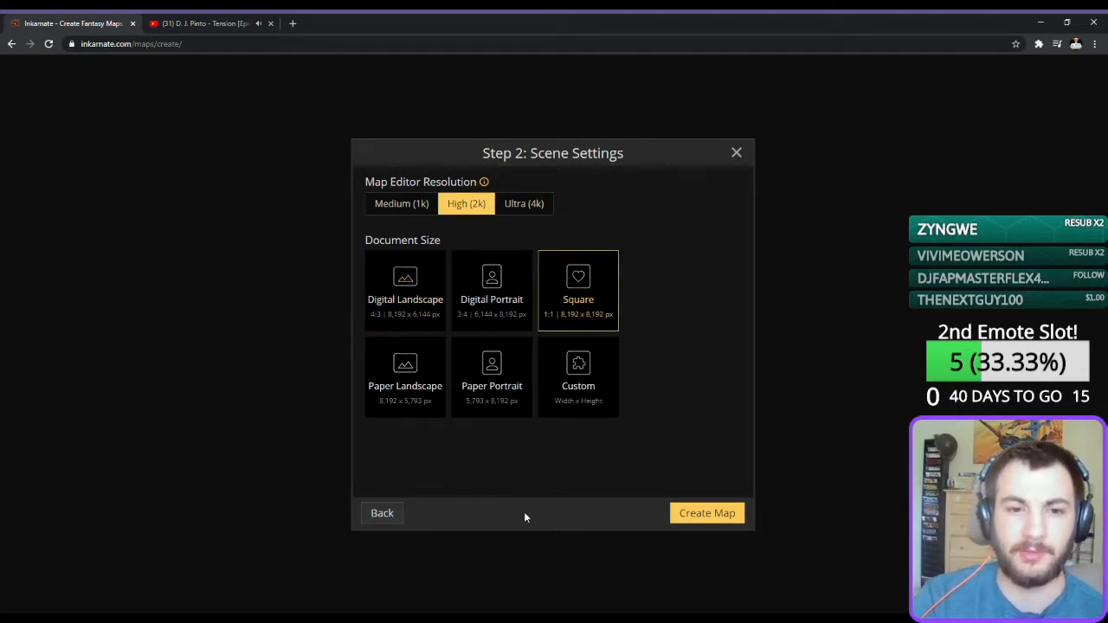
{"action": "left_click", "coordinate": [709, 515]}
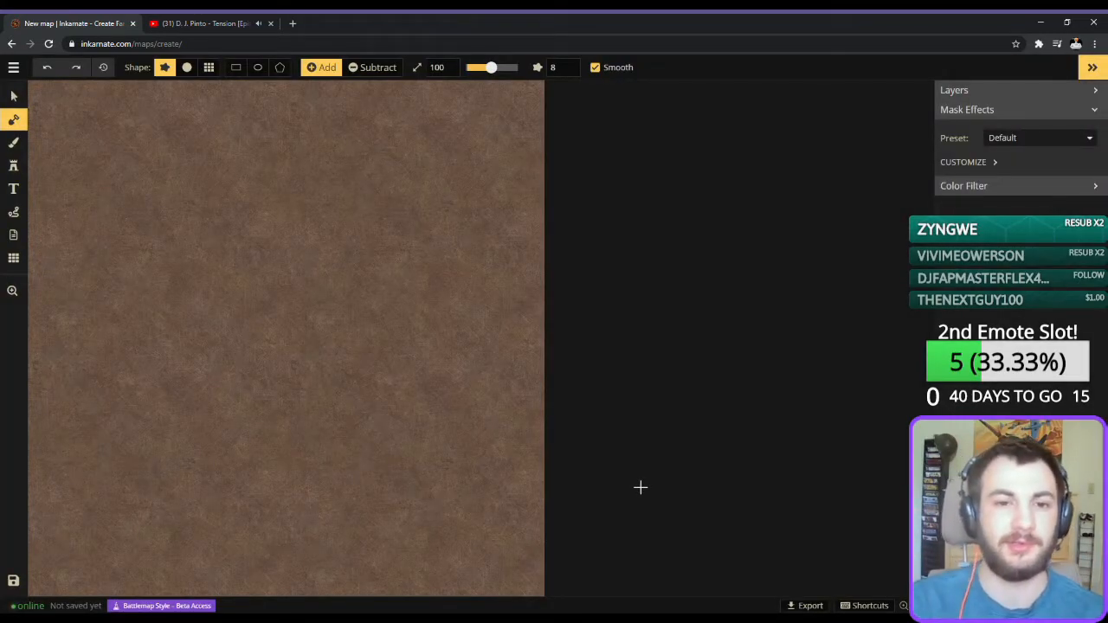
Cover the whole map with the grass foreground using the mask brush in Add mode at size 200.
{"action": "key", "text": "space"}
{"action": "left_click_drag", "start_coordinate": [262, 361], "coordinate": [465, 364]}
{"action": "scroll", "coordinate": [466, 365], "scroll_direction": "down", "scroll_amount": 3}
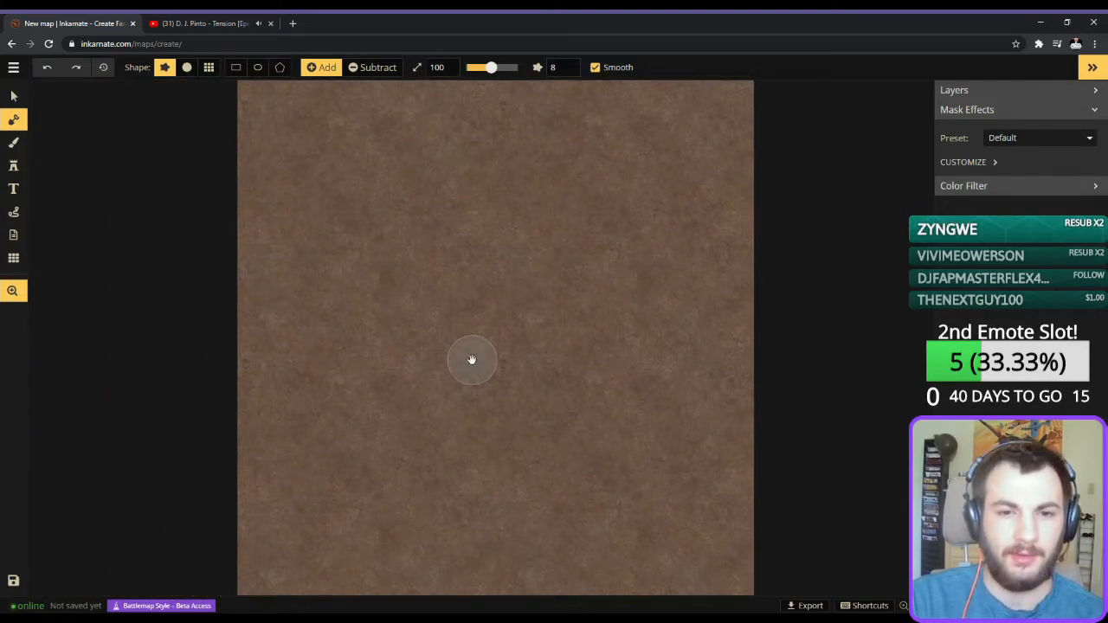
{"action": "mouse_move", "coordinate": [309, 150]}
{"action": "left_mouse_down"}
{"action": "mouse_move", "coordinate": [294, 200]}
{"action": "mouse_move", "coordinate": [293, 19]}
{"action": "mouse_move", "coordinate": [329, 260]}
{"action": "mouse_move", "coordinate": [274, 205]}
{"action": "mouse_move", "coordinate": [243, 223]}
{"action": "left_mouse_up"}
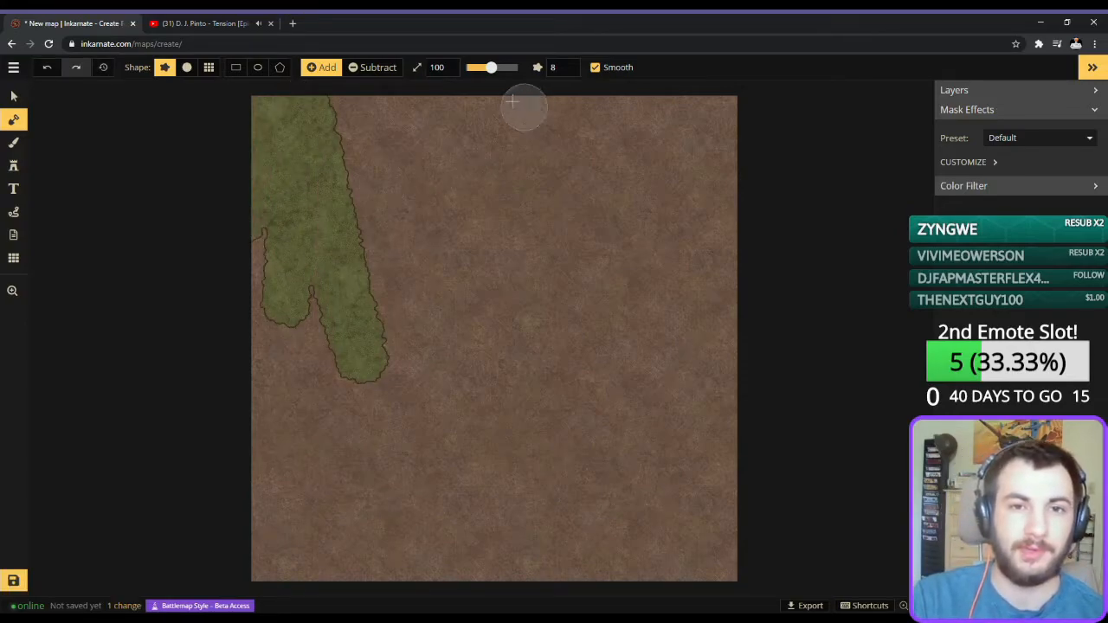
{"action": "left_click_drag", "start_coordinate": [491, 67], "coordinate": [518, 66]}
{"action": "mouse_move", "coordinate": [516, 123]}
{"action": "left_mouse_down"}
{"action": "mouse_move", "coordinate": [271, 208]}
{"action": "mouse_move", "coordinate": [393, 97]}
{"action": "mouse_move", "coordinate": [613, 133]}
{"action": "mouse_move", "coordinate": [587, 130]}
{"action": "mouse_move", "coordinate": [646, 180]}
{"action": "mouse_move", "coordinate": [709, 130]}
{"action": "mouse_move", "coordinate": [218, 278]}
{"action": "mouse_move", "coordinate": [90, 290]}
{"action": "mouse_move", "coordinate": [320, 228]}
{"action": "mouse_move", "coordinate": [371, 302]}
{"action": "mouse_move", "coordinate": [674, 248]}
{"action": "mouse_move", "coordinate": [705, 290]}
{"action": "mouse_move", "coordinate": [662, 288]}
{"action": "mouse_move", "coordinate": [705, 463]}
{"action": "mouse_move", "coordinate": [702, 531]}
{"action": "mouse_move", "coordinate": [724, 530]}
{"action": "mouse_move", "coordinate": [624, 339]}
{"action": "mouse_move", "coordinate": [651, 516]}
{"action": "mouse_move", "coordinate": [603, 545]}
{"action": "mouse_move", "coordinate": [533, 229]}
{"action": "mouse_move", "coordinate": [565, 603]}
{"action": "mouse_move", "coordinate": [489, 360]}
{"action": "mouse_move", "coordinate": [344, 227]}
{"action": "mouse_move", "coordinate": [434, 508]}
{"action": "mouse_move", "coordinate": [400, 512]}
{"action": "mouse_move", "coordinate": [424, 340]}
{"action": "mouse_move", "coordinate": [347, 280]}
{"action": "mouse_move", "coordinate": [289, 542]}
{"action": "mouse_move", "coordinate": [303, 560]}
{"action": "mouse_move", "coordinate": [285, 434]}
{"action": "mouse_move", "coordinate": [356, 452]}
{"action": "mouse_move", "coordinate": [389, 544]}
{"action": "left_mouse_up"}
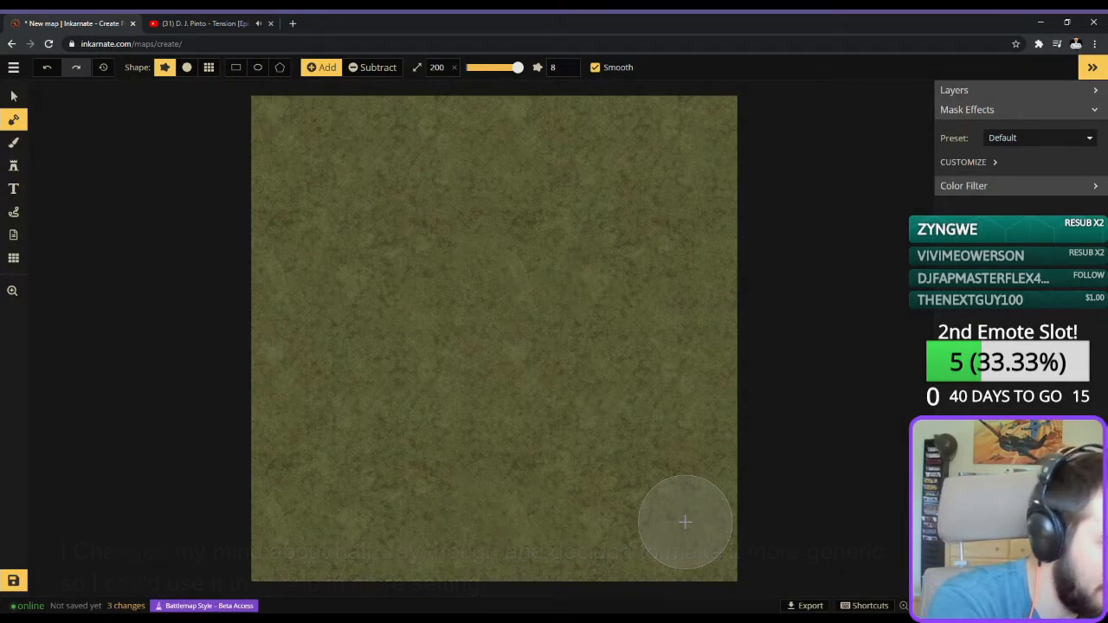
{"action": "scroll", "coordinate": [615, 520], "scroll_direction": "up", "scroll_amount": 1}
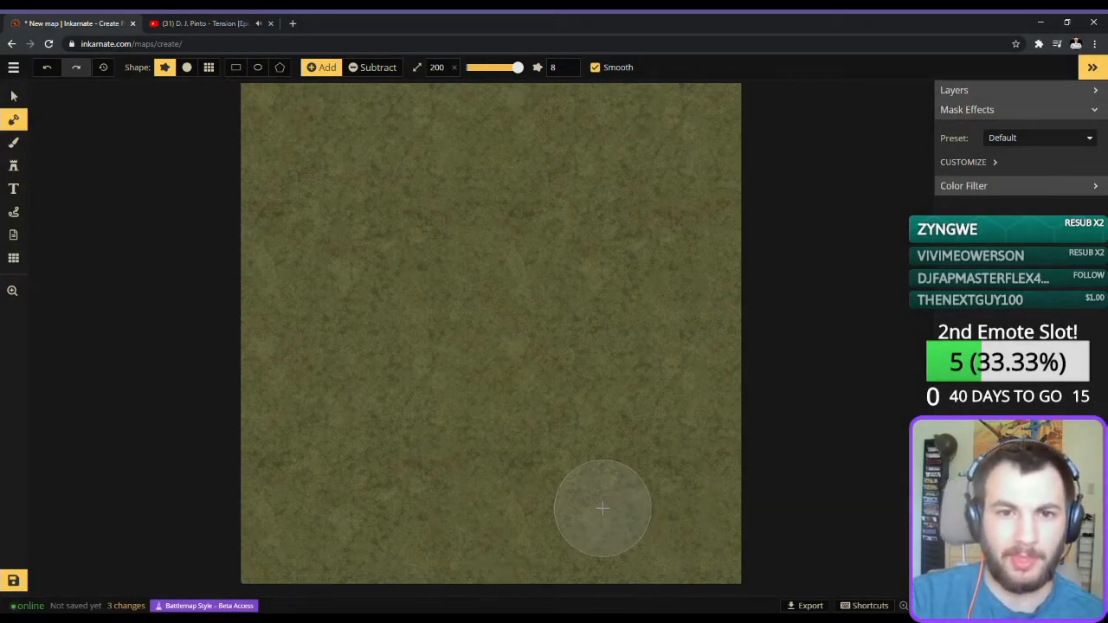
Place the second slate-roofed timber house variant as a stamp at size 250 in the map's upper-left corner.
{"action": "left_click", "coordinate": [13, 165]}
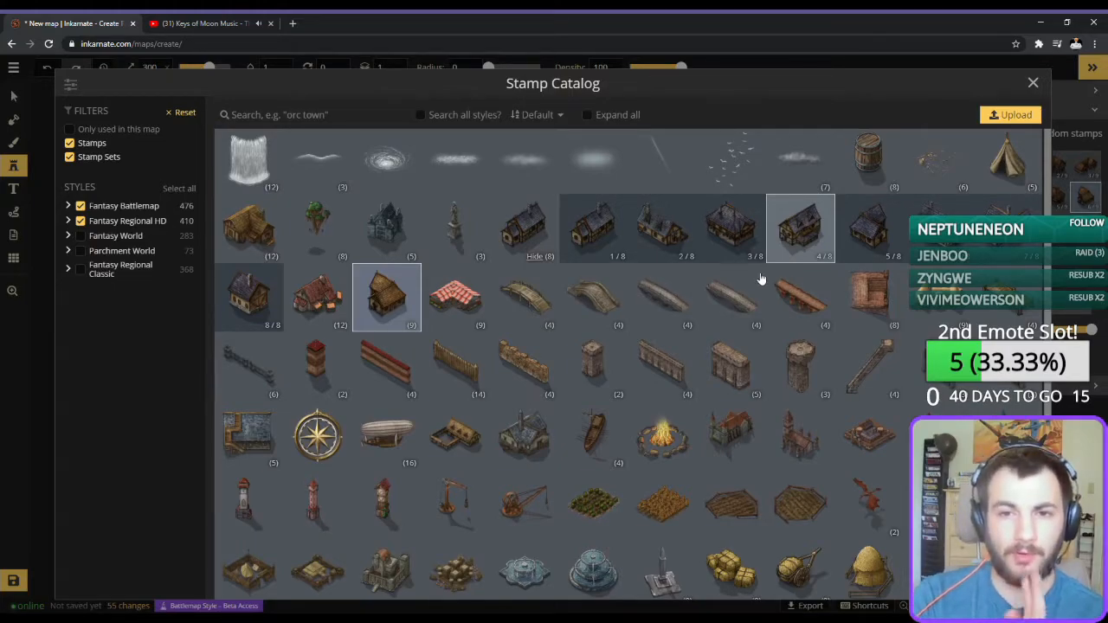
{"action": "left_click", "coordinate": [656, 223]}
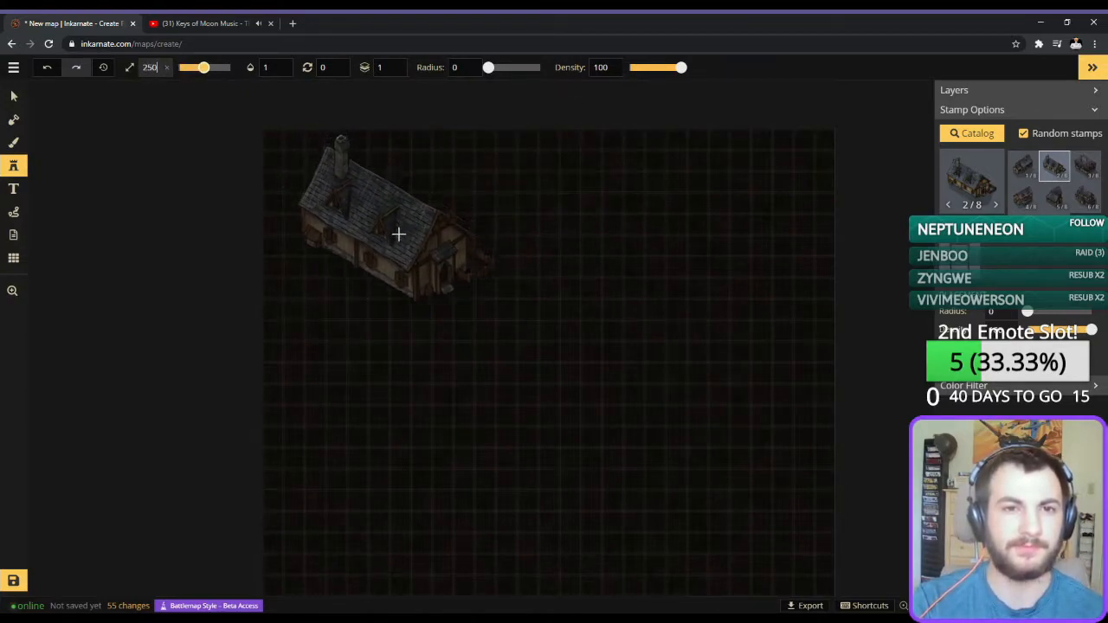
{"action": "left_click", "coordinate": [396, 236]}
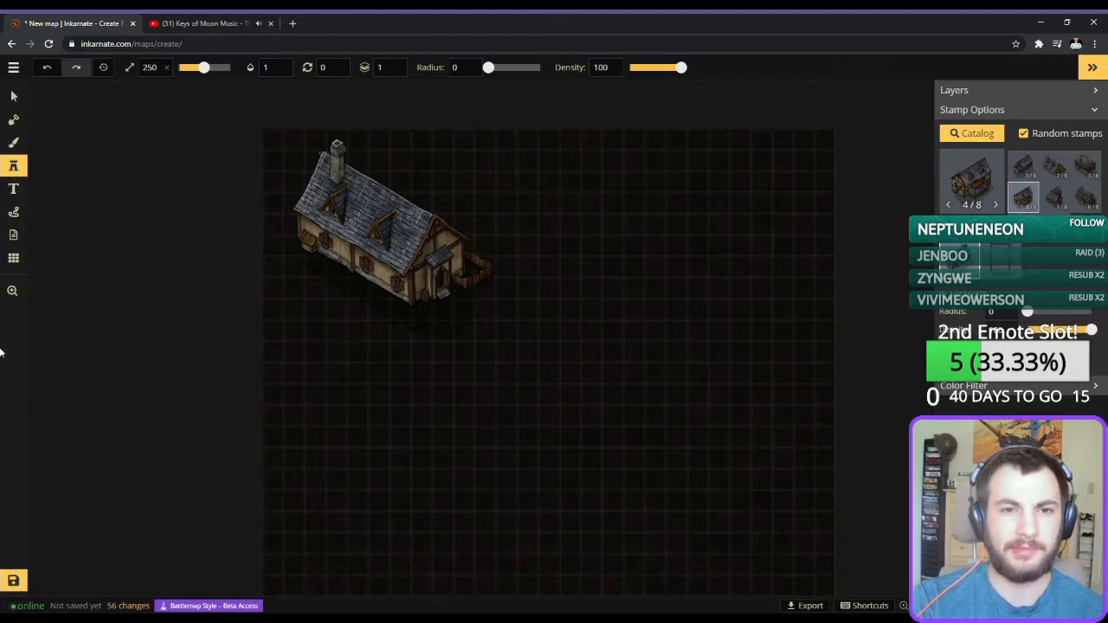
Paint a grid-aligned grass patch on the foreground around the house with the size 100 brush.
{"action": "left_click", "coordinate": [13, 142]}
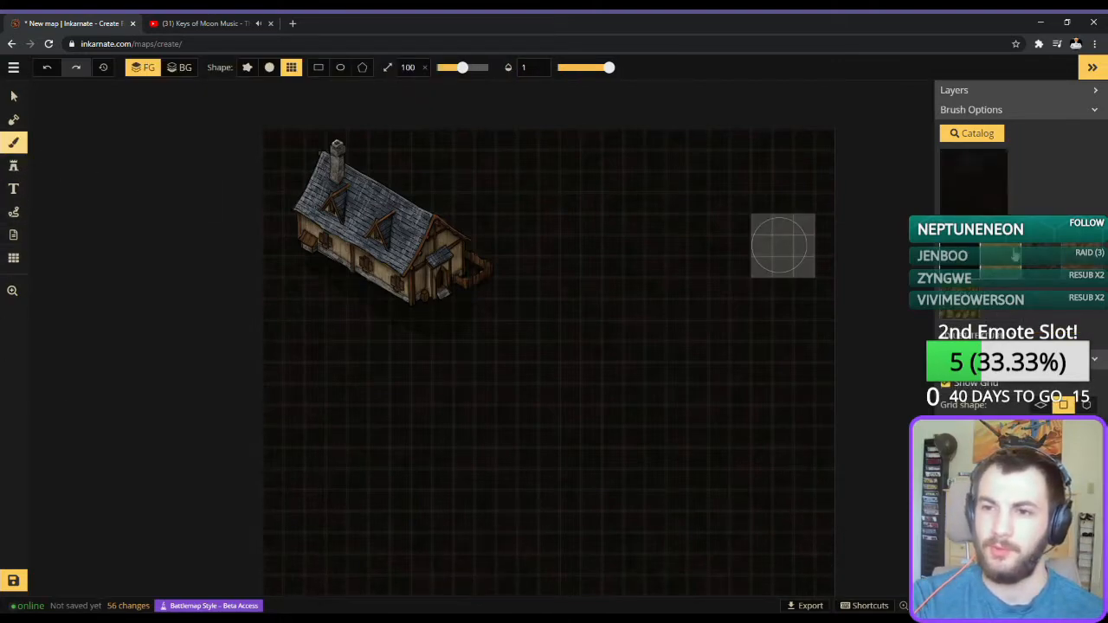
{"action": "mouse_move", "coordinate": [279, 307]}
{"action": "left_mouse_down"}
{"action": "mouse_move", "coordinate": [465, 301]}
{"action": "mouse_move", "coordinate": [486, 311]}
{"action": "mouse_move", "coordinate": [464, 158]}
{"action": "left_mouse_up"}
{"action": "mouse_move", "coordinate": [349, 140]}
{"action": "left_mouse_down"}
{"action": "mouse_move", "coordinate": [387, 229]}
{"action": "mouse_move", "coordinate": [401, 161]}
{"action": "mouse_move", "coordinate": [328, 86]}
{"action": "mouse_move", "coordinate": [262, 129]}
{"action": "left_mouse_up"}
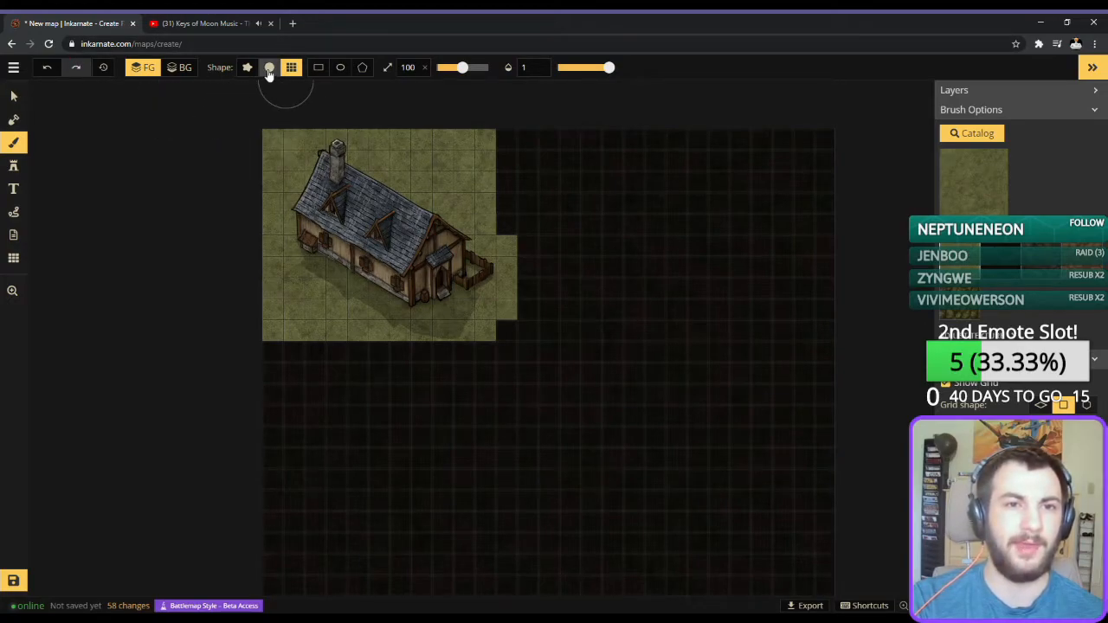
Trim the protruding right edge of the grass patch with the dark texture, using a round brush at softness 0 and the grid brush.
{"action": "left_click", "coordinate": [269, 72]}
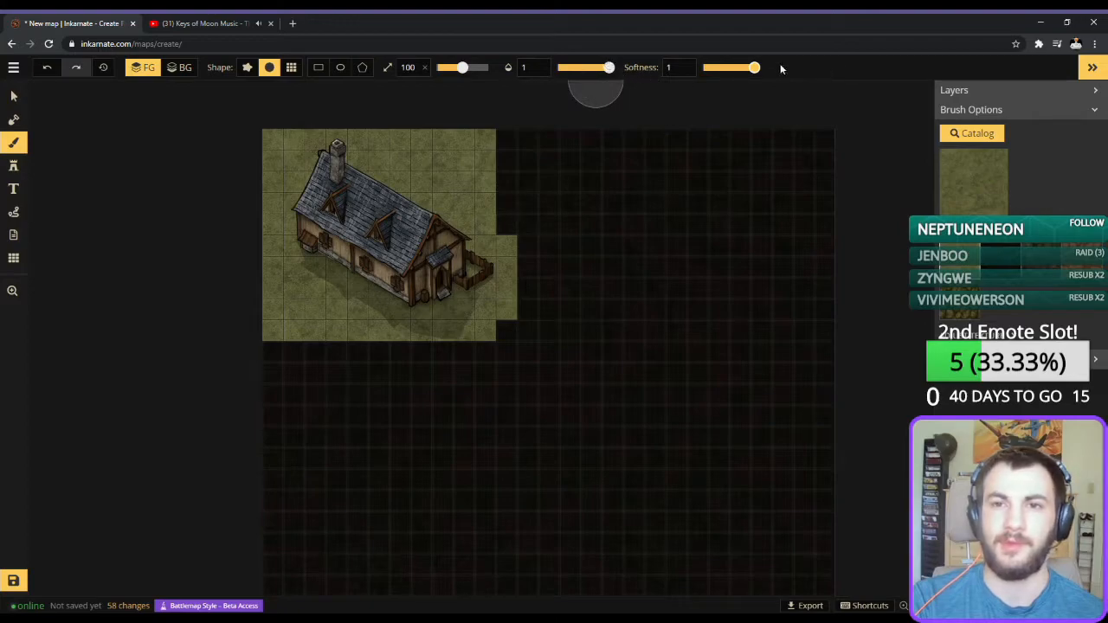
{"action": "left_click_drag", "start_coordinate": [756, 66], "coordinate": [702, 68]}
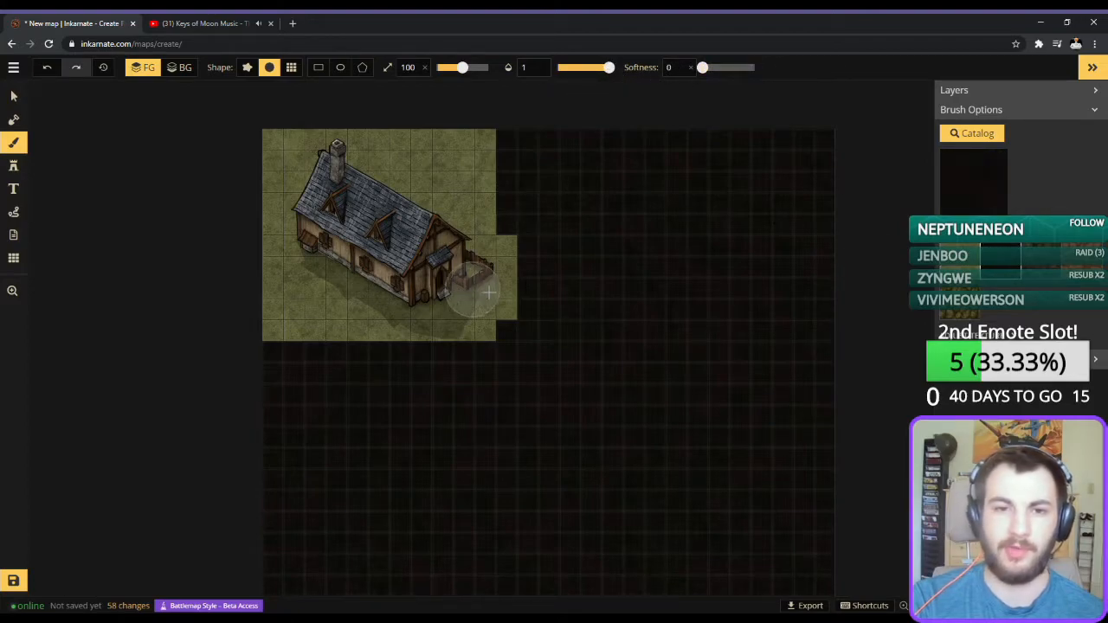
{"action": "left_click_drag", "start_coordinate": [522, 250], "coordinate": [534, 325]}
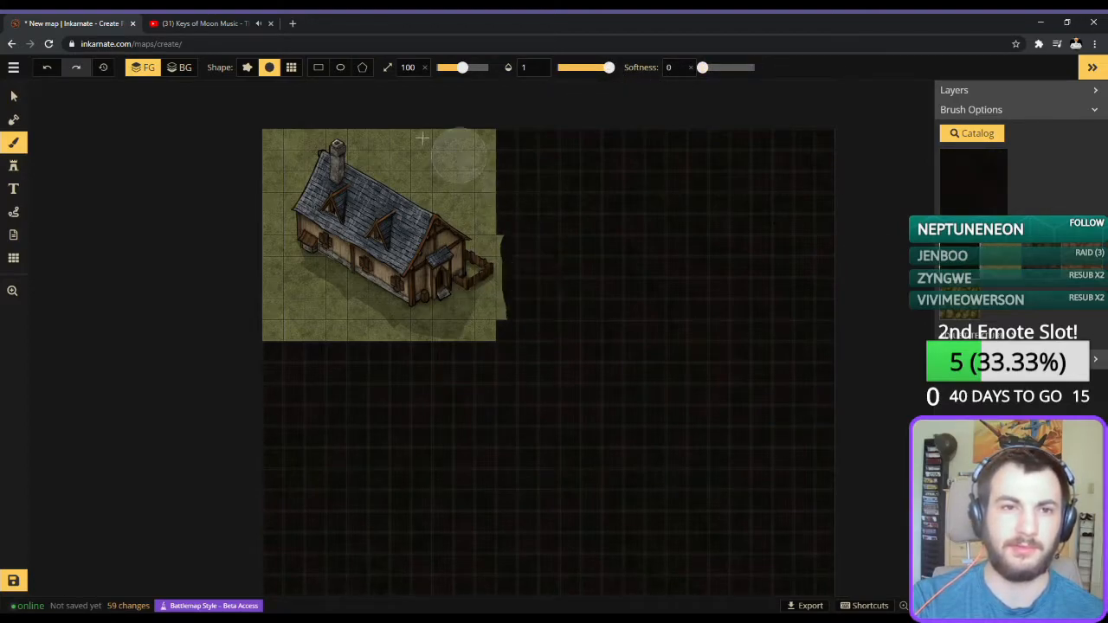
{"action": "left_click", "coordinate": [290, 67]}
{"action": "mouse_move", "coordinate": [559, 257]}
{"action": "left_mouse_down"}
{"action": "mouse_move", "coordinate": [529, 257]}
{"action": "mouse_move", "coordinate": [531, 324]}
{"action": "left_mouse_up"}
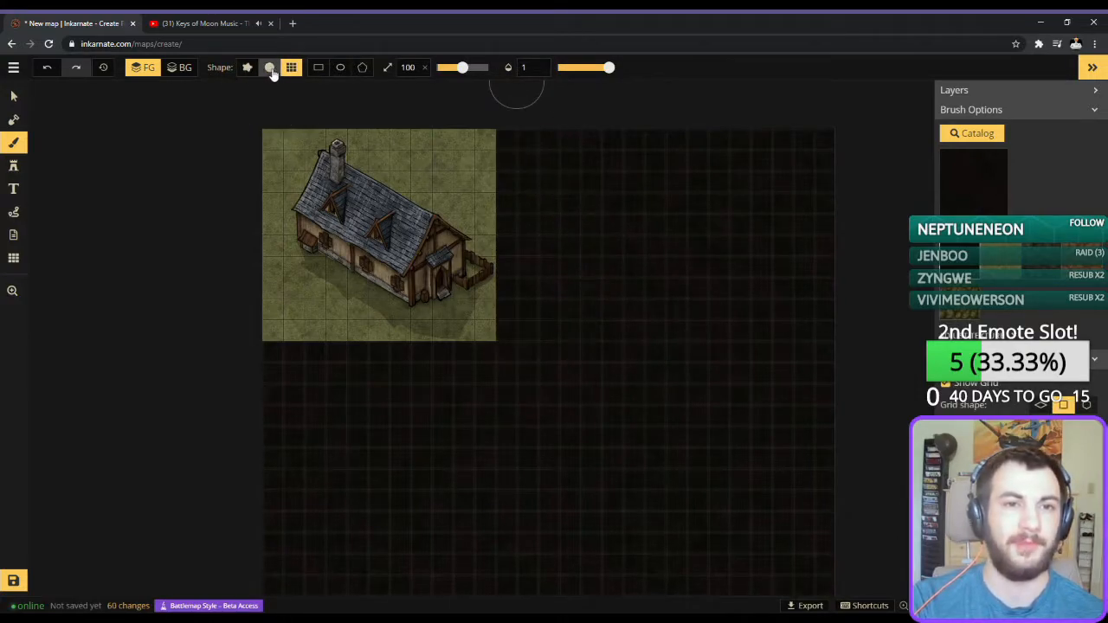
Extend the grass around the house with faded edges, using the round brush at size 100 and softness 1.
{"action": "left_click", "coordinate": [271, 69]}
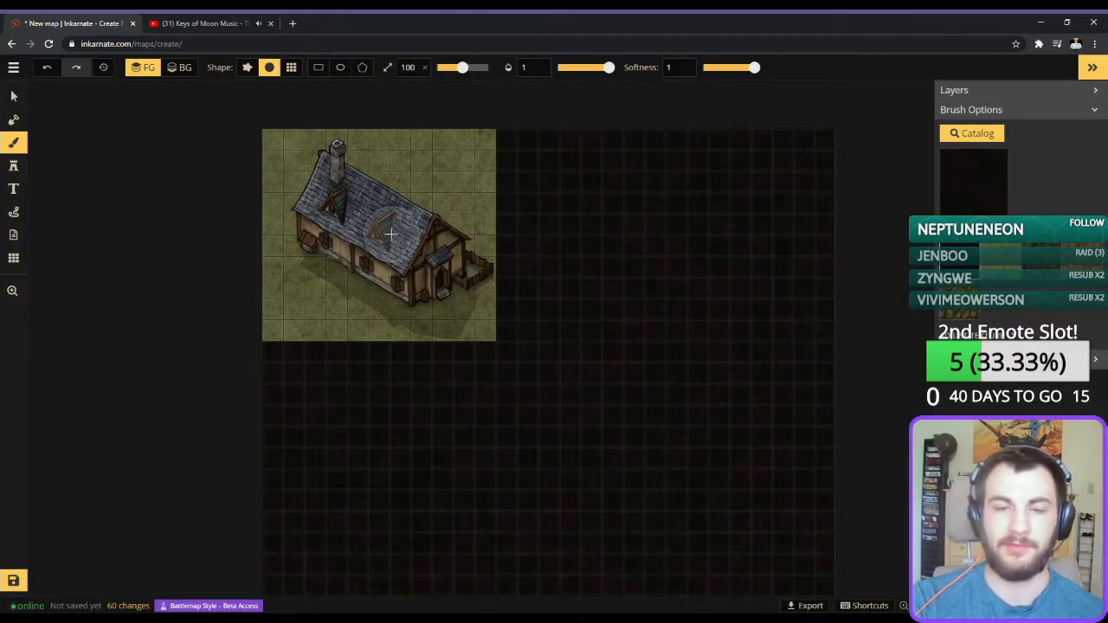
{"action": "mouse_move", "coordinate": [453, 116]}
{"action": "left_mouse_down"}
{"action": "mouse_move", "coordinate": [489, 161]}
{"action": "mouse_move", "coordinate": [503, 149]}
{"action": "left_mouse_up"}
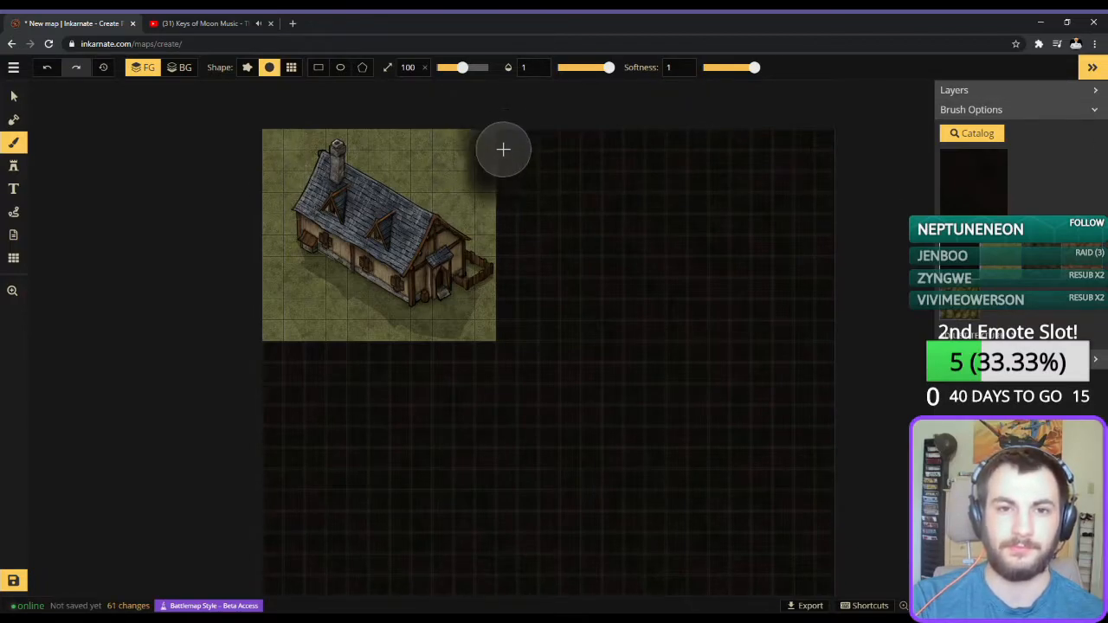
{"action": "key", "text": "ctrl+z"}
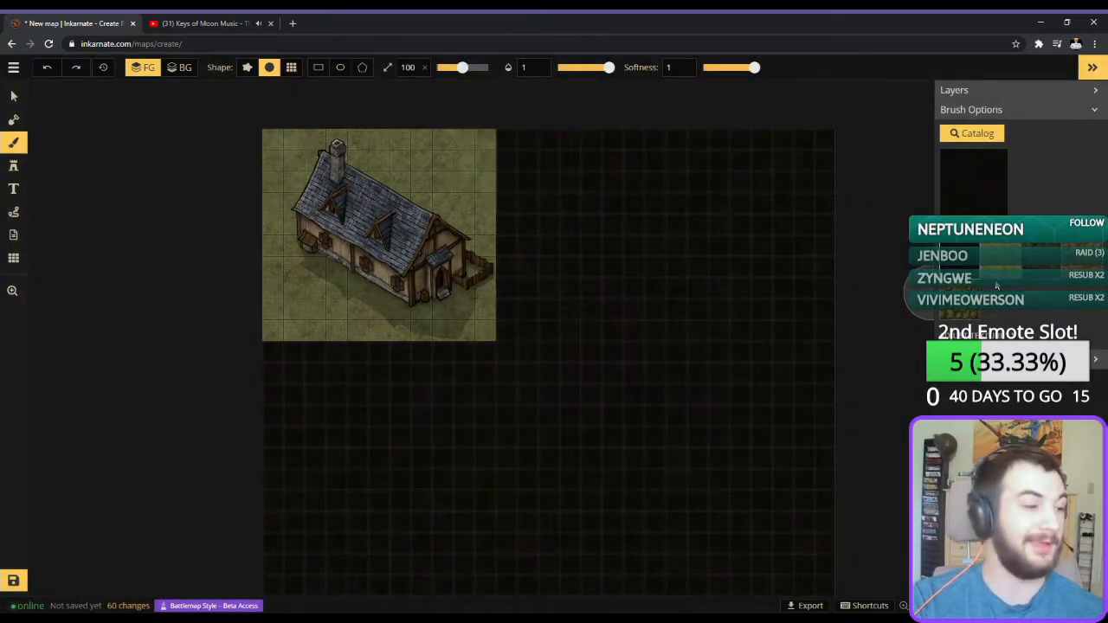
{"action": "mouse_move", "coordinate": [487, 185]}
{"action": "left_mouse_down"}
{"action": "mouse_move", "coordinate": [497, 220]}
{"action": "mouse_move", "coordinate": [491, 151]}
{"action": "mouse_move", "coordinate": [510, 225]}
{"action": "mouse_move", "coordinate": [500, 140]}
{"action": "mouse_move", "coordinate": [502, 296]}
{"action": "mouse_move", "coordinate": [493, 219]}
{"action": "mouse_move", "coordinate": [501, 302]}
{"action": "mouse_move", "coordinate": [486, 343]}
{"action": "mouse_move", "coordinate": [228, 344]}
{"action": "mouse_move", "coordinate": [386, 353]}
{"action": "mouse_move", "coordinate": [491, 331]}
{"action": "mouse_move", "coordinate": [523, 286]}
{"action": "mouse_move", "coordinate": [530, 212]}
{"action": "mouse_move", "coordinate": [528, 151]}
{"action": "mouse_move", "coordinate": [508, 114]}
{"action": "mouse_move", "coordinate": [525, 292]}
{"action": "mouse_move", "coordinate": [507, 349]}
{"action": "mouse_move", "coordinate": [471, 370]}
{"action": "mouse_move", "coordinate": [257, 356]}
{"action": "left_mouse_up"}
{"action": "key", "text": "ctrl+z"}
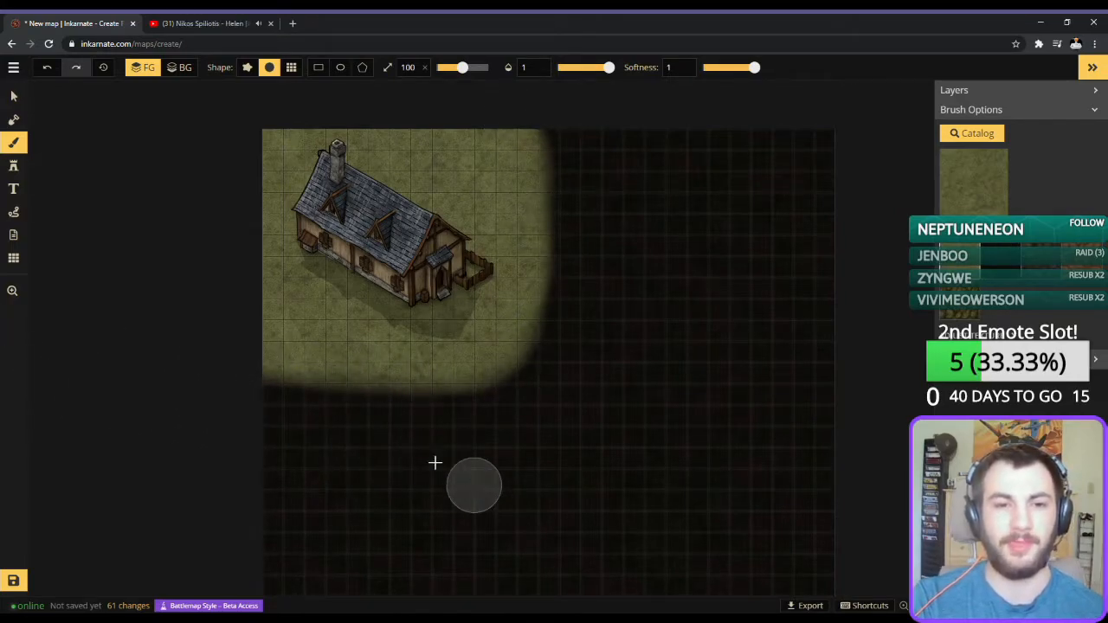
{"action": "left_click_drag", "start_coordinate": [509, 360], "coordinate": [3, 393]}
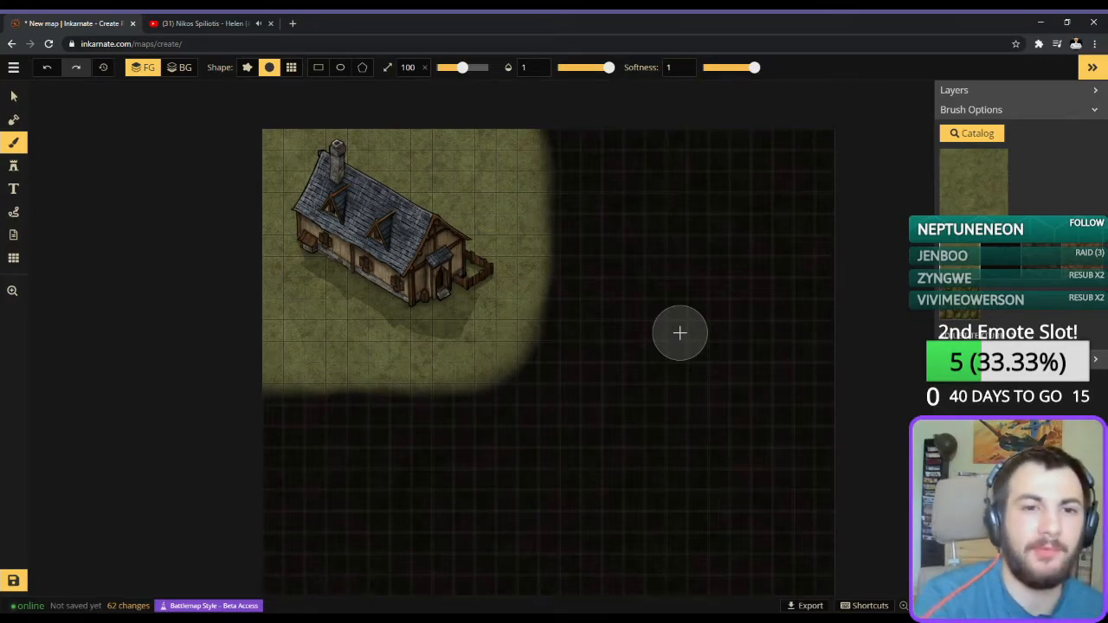
Filter the stamp catalog to the Fantasy Battlemap style only and look through its stamps.
{"action": "left_click", "coordinate": [14, 166]}
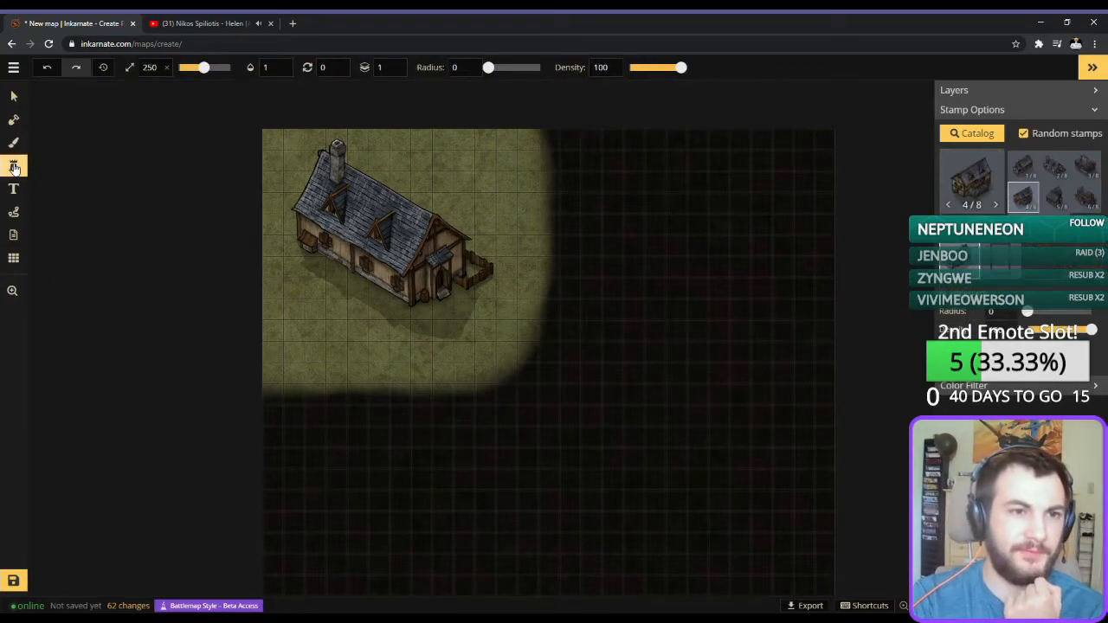
{"action": "left_click", "coordinate": [968, 177]}
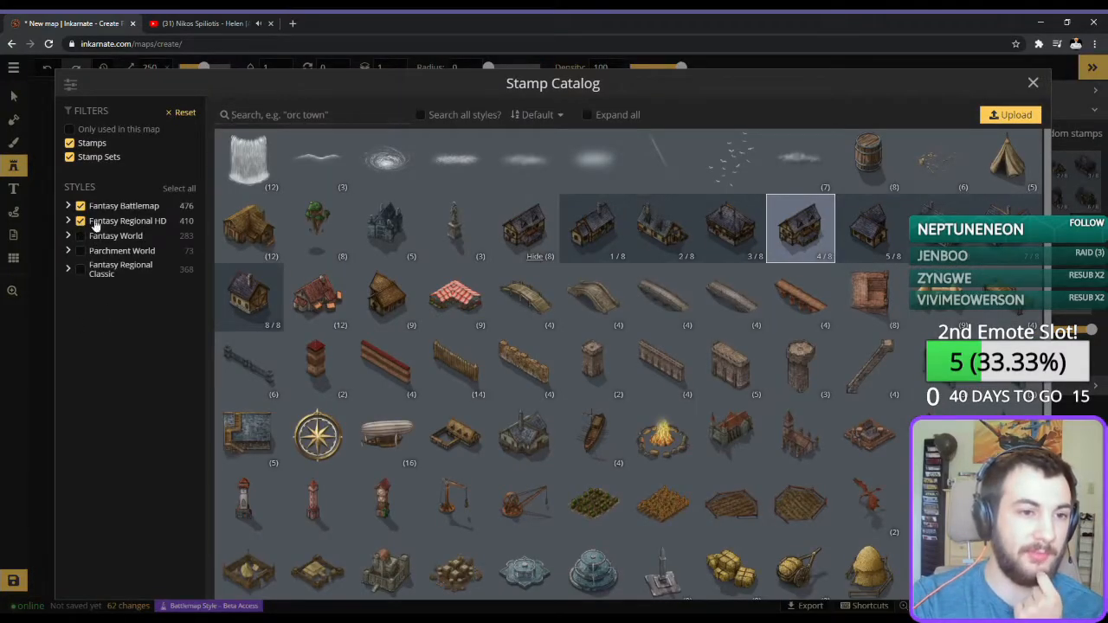
{"action": "left_click", "coordinate": [80, 222]}
{"action": "left_click", "coordinate": [120, 208]}
{"action": "left_click", "coordinate": [81, 211]}
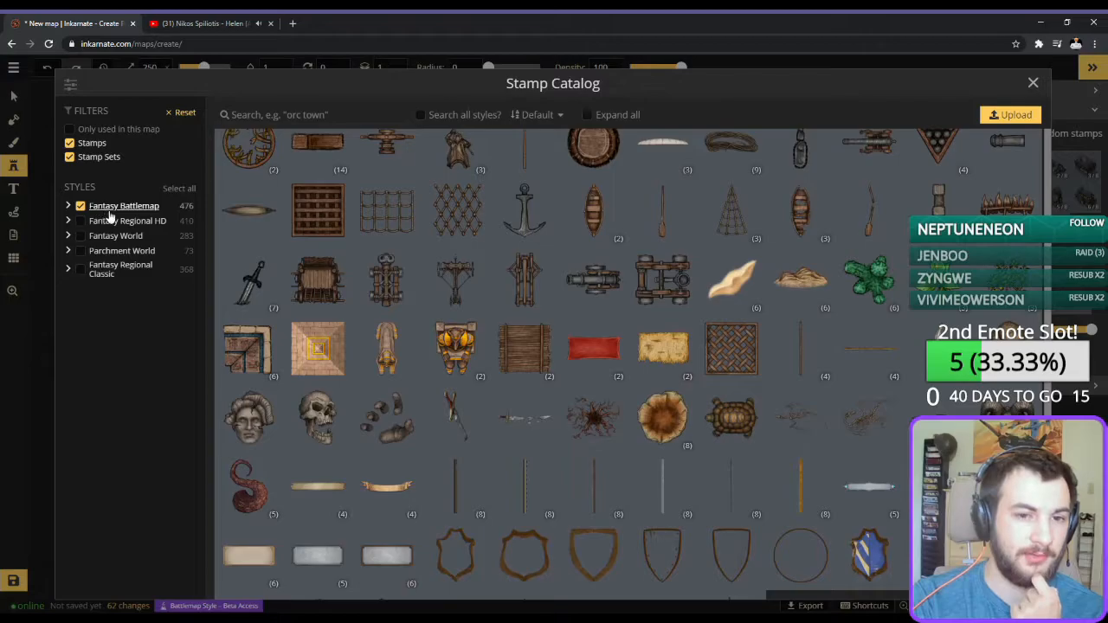
{"action": "scroll", "coordinate": [655, 328], "scroll_direction": "down", "scroll_amount": 15}
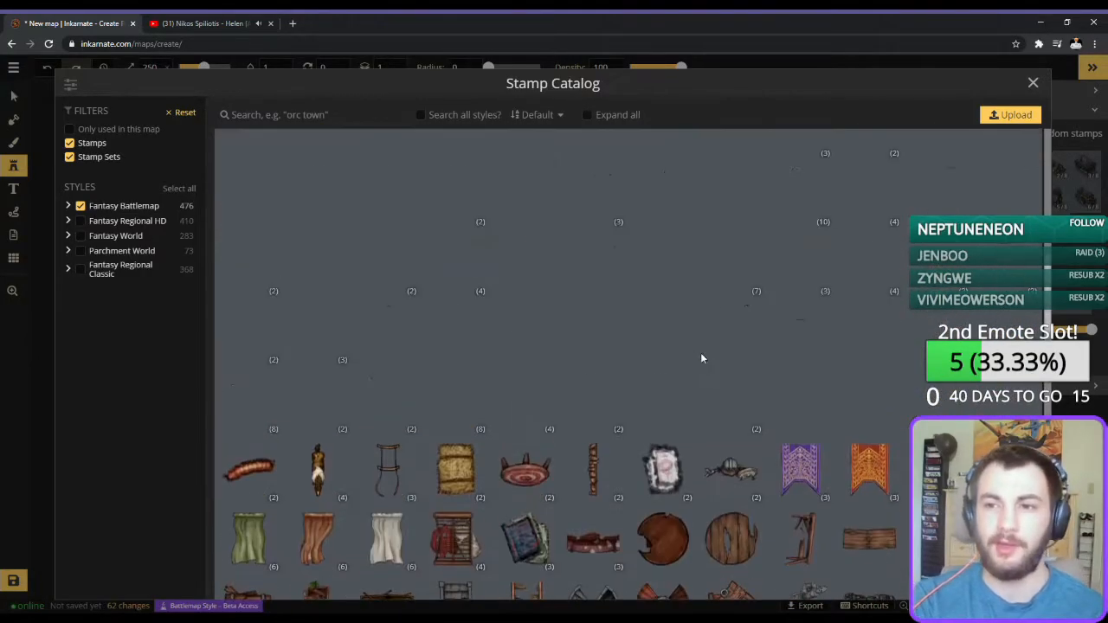
{"action": "left_click", "coordinate": [1033, 83]}
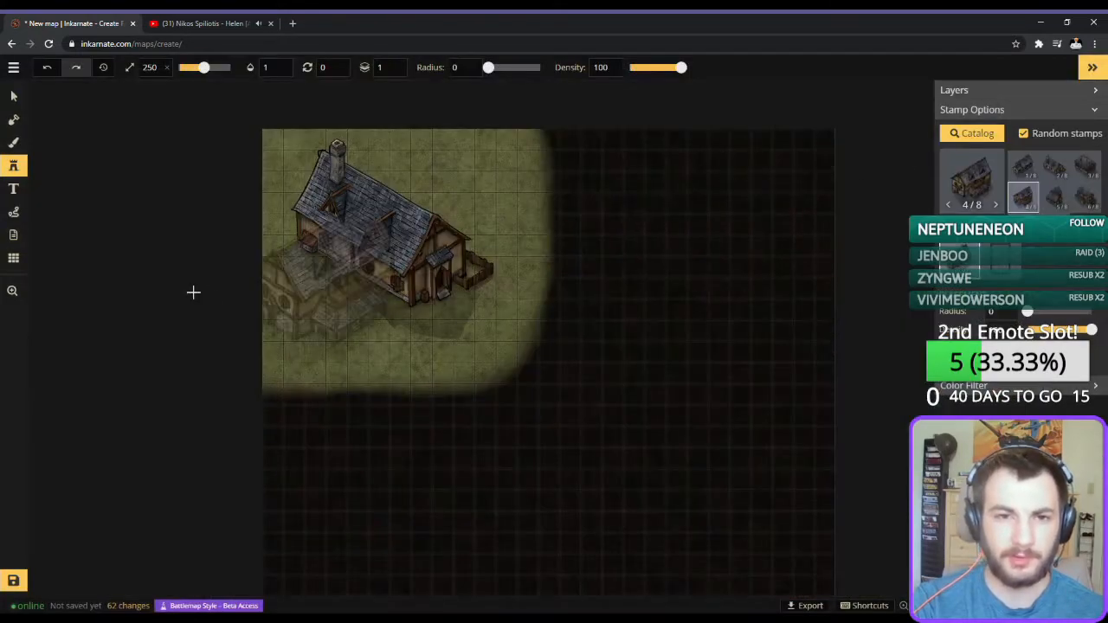
{"action": "left_click", "coordinate": [992, 203]}
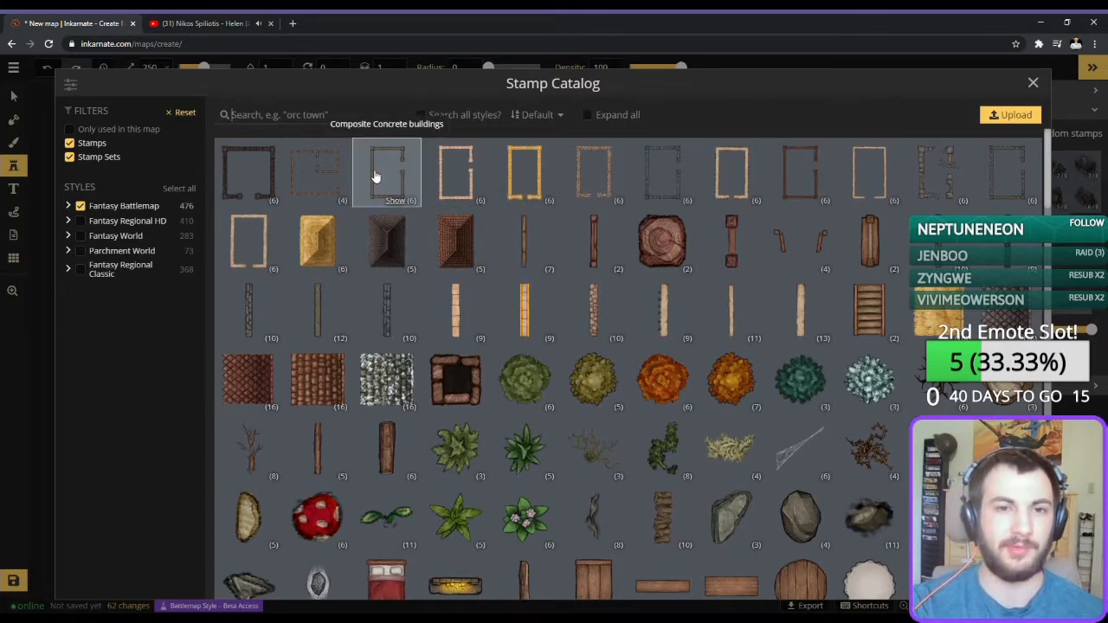
{"action": "left_click", "coordinate": [329, 179]}
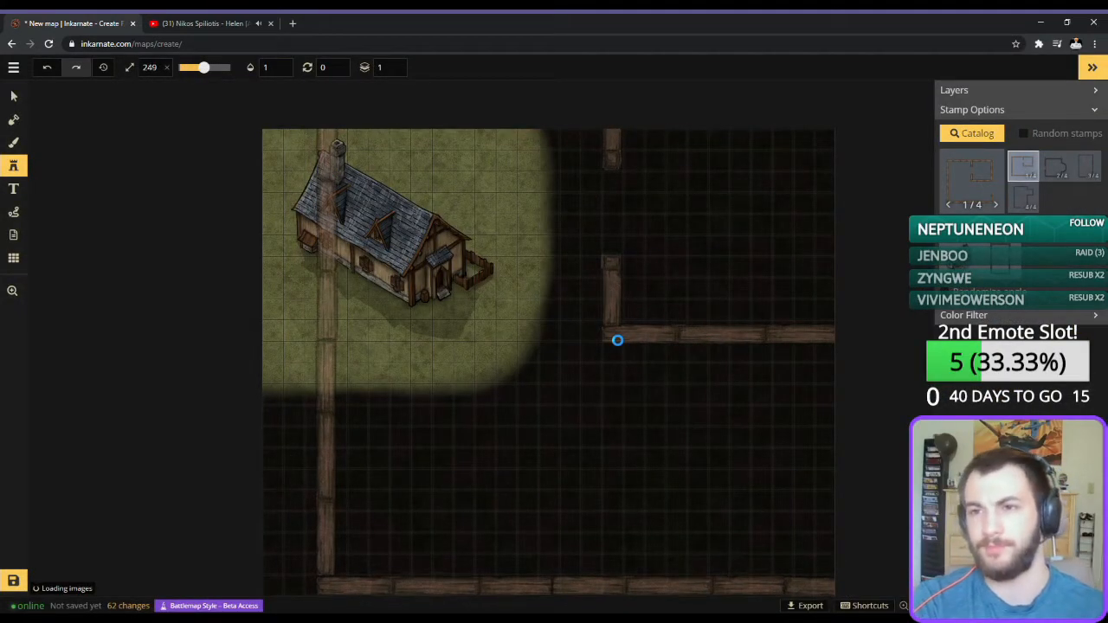
{"action": "scroll", "coordinate": [617, 340], "scroll_direction": "down", "scroll_amount": 3}
{"action": "scroll", "coordinate": [612, 364], "scroll_direction": "down", "scroll_amount": 6}
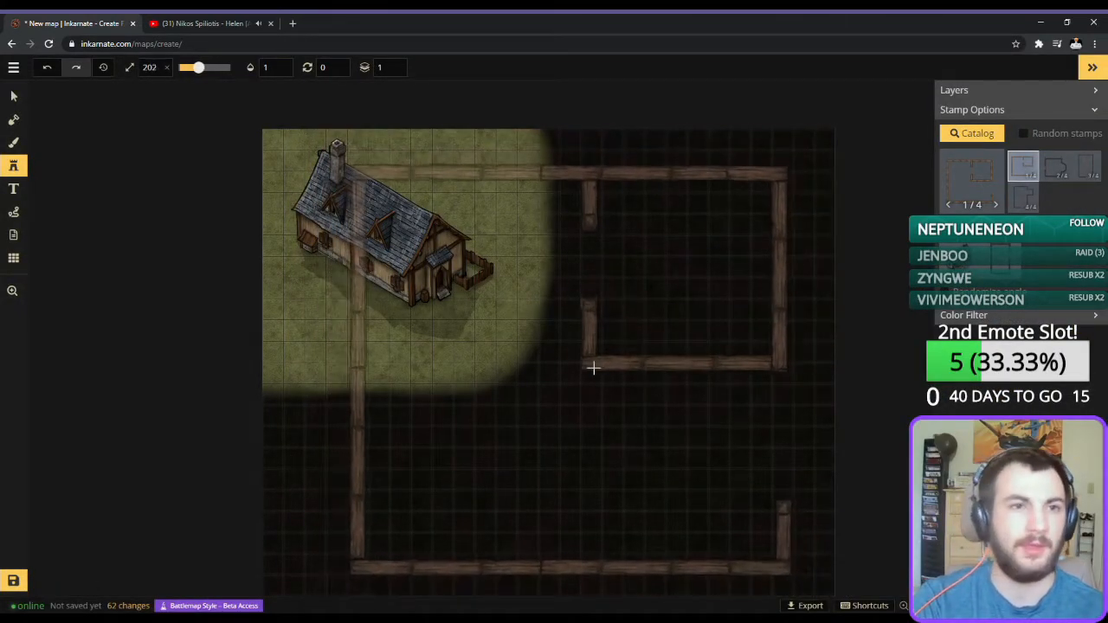
{"action": "scroll", "coordinate": [612, 364], "scroll_direction": "down", "scroll_amount": 6}
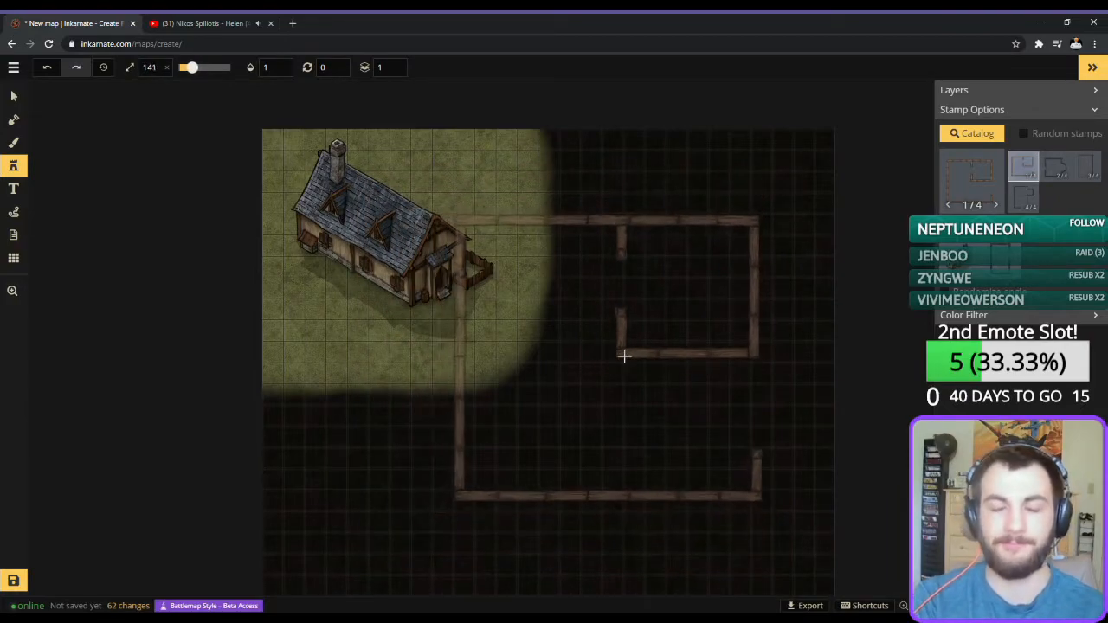
{"action": "scroll", "coordinate": [702, 320], "scroll_direction": "down", "scroll_amount": 3}
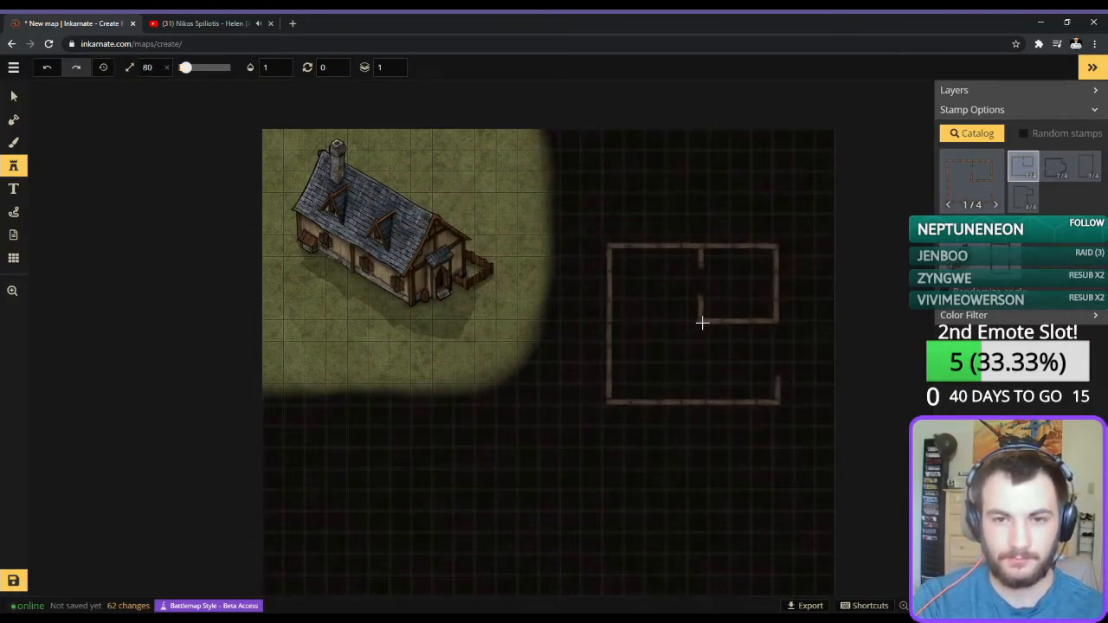
{"action": "scroll", "coordinate": [706, 240], "scroll_direction": "up", "scroll_amount": 1}
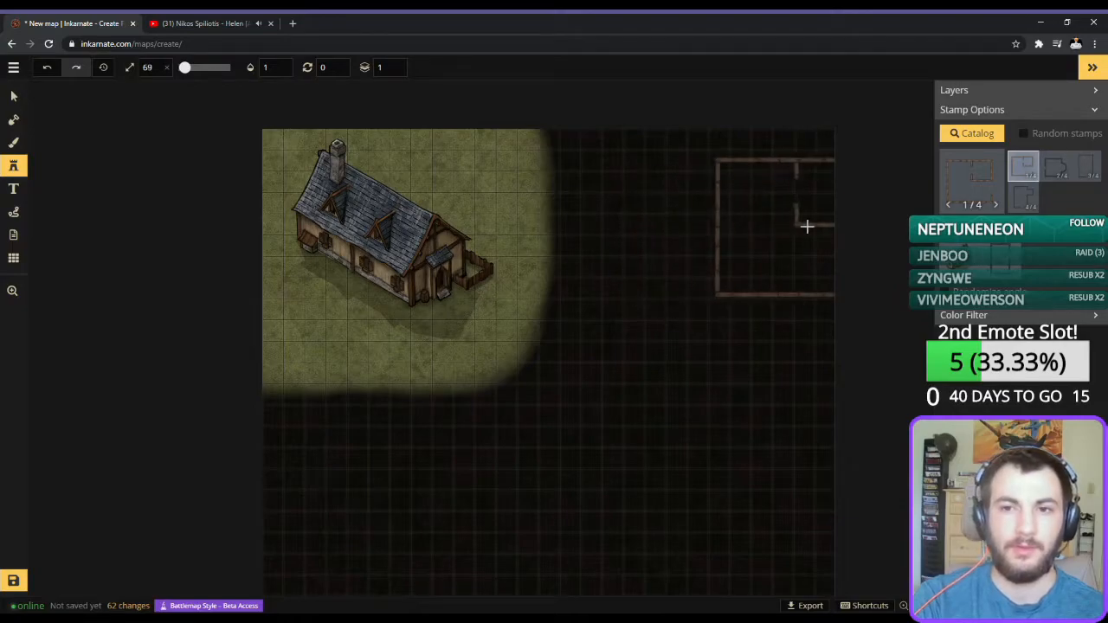
Divide the map into four quadrants with a vertical and a horizontal lava line, painted on the foreground with the grid brush at size 18.
{"action": "left_click", "coordinate": [10, 143]}
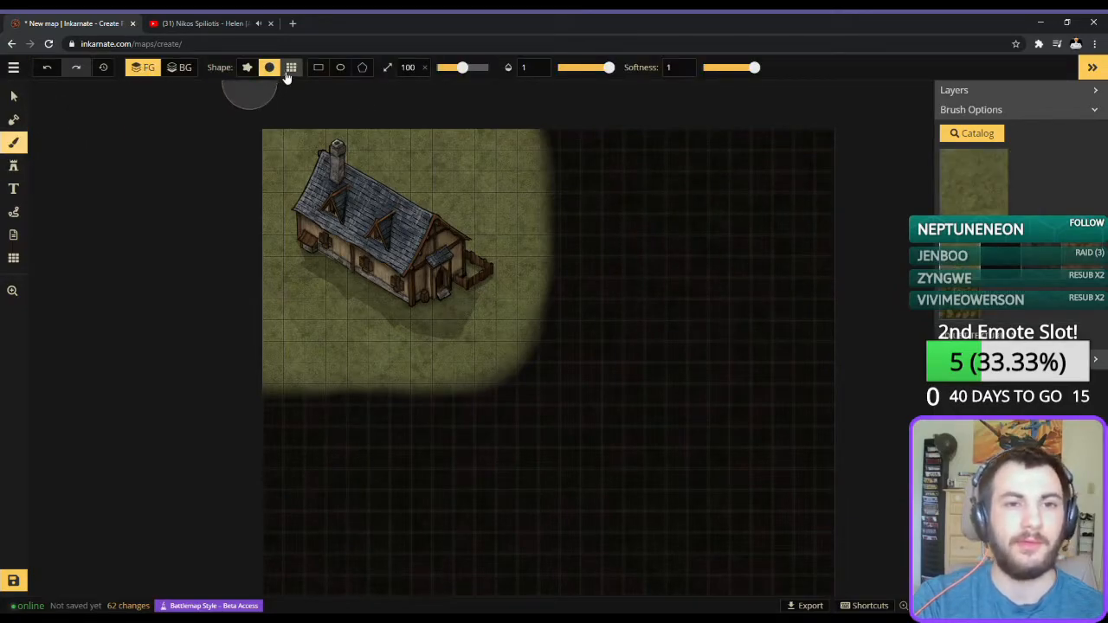
{"action": "left_click", "coordinate": [291, 68]}
{"action": "left_click_drag", "start_coordinate": [461, 67], "coordinate": [443, 68]}
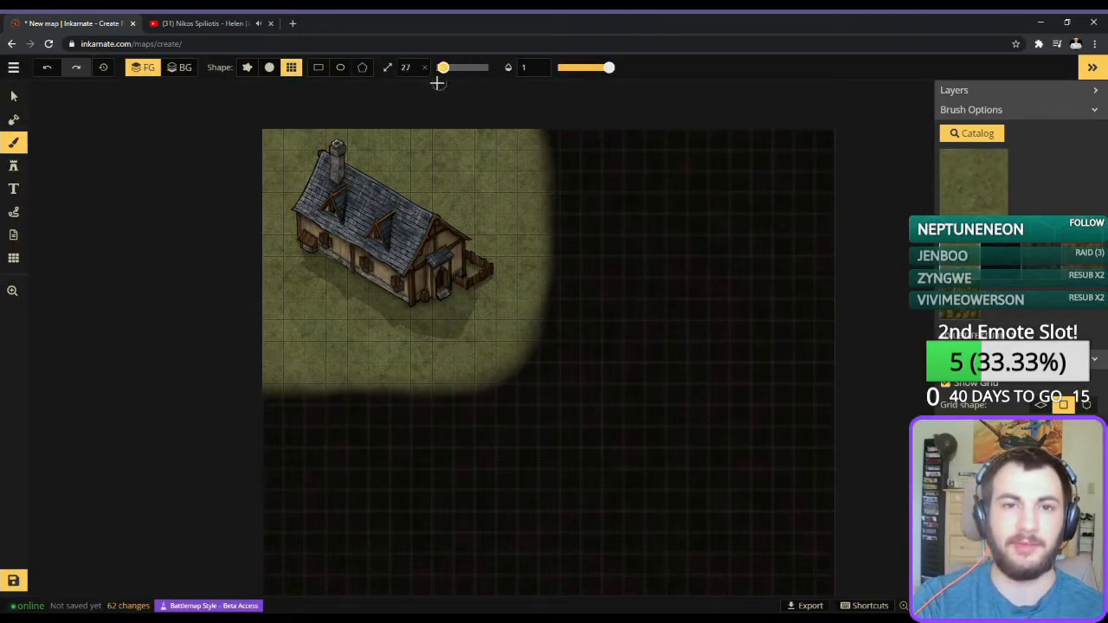
{"action": "left_click", "coordinate": [973, 180]}
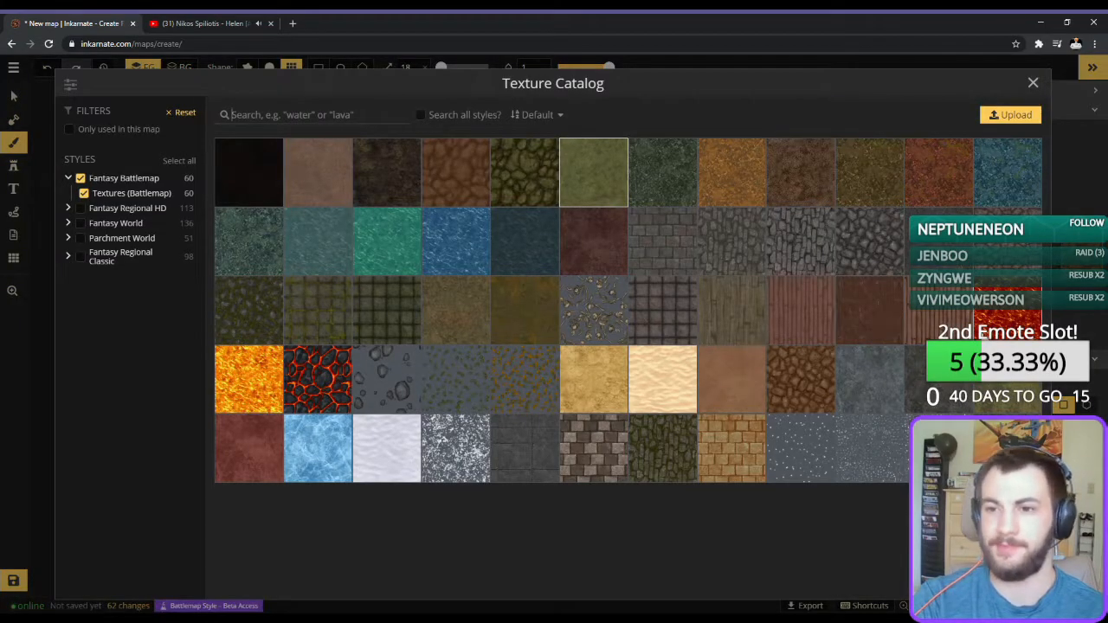
{"action": "left_click", "coordinate": [981, 337]}
{"action": "mouse_move", "coordinate": [569, 158]}
{"action": "left_mouse_down"}
{"action": "mouse_move", "coordinate": [571, 272]}
{"action": "mouse_move", "coordinate": [593, 307]}
{"action": "left_mouse_up"}
{"action": "mouse_move", "coordinate": [892, 393]}
{"action": "left_mouse_down"}
{"action": "mouse_move", "coordinate": [836, 311]}
{"action": "mouse_move", "coordinate": [847, 309]}
{"action": "mouse_move", "coordinate": [859, 234]}
{"action": "left_mouse_up"}
{"action": "left_click_drag", "start_coordinate": [527, 179], "coordinate": [538, 549]}
{"action": "scroll", "coordinate": [538, 288], "scroll_direction": "up", "scroll_amount": 1}
{"action": "scroll", "coordinate": [540, 291], "scroll_direction": "down", "scroll_amount": 2}
{"action": "left_click_drag", "start_coordinate": [561, 245], "coordinate": [561, 309]}
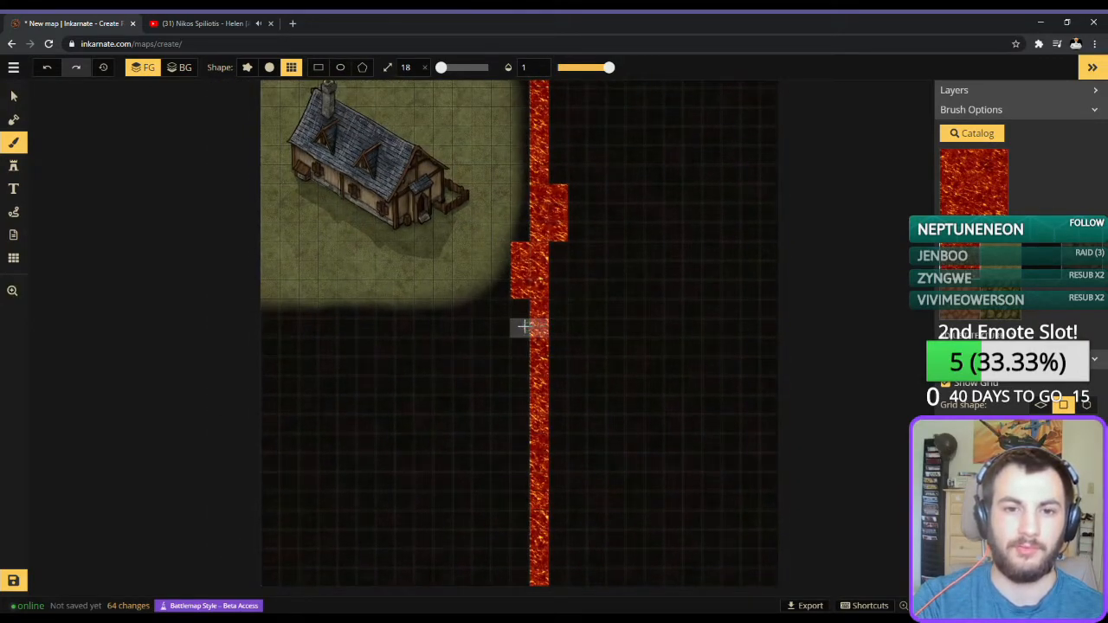
{"action": "left_click_drag", "start_coordinate": [502, 332], "coordinate": [245, 329]}
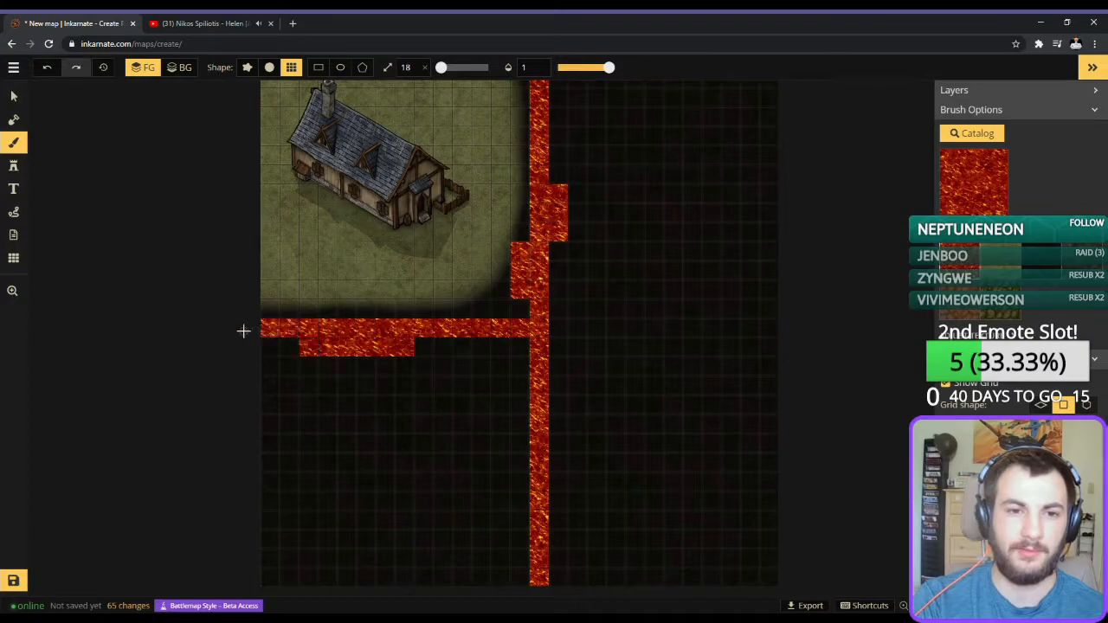
{"action": "left_click_drag", "start_coordinate": [555, 321], "coordinate": [852, 327]}
Cover the excess lava blocks sticking out of both divider lines with the dark texture, using the size 18 grid brush.
{"action": "left_click", "coordinate": [1053, 271]}
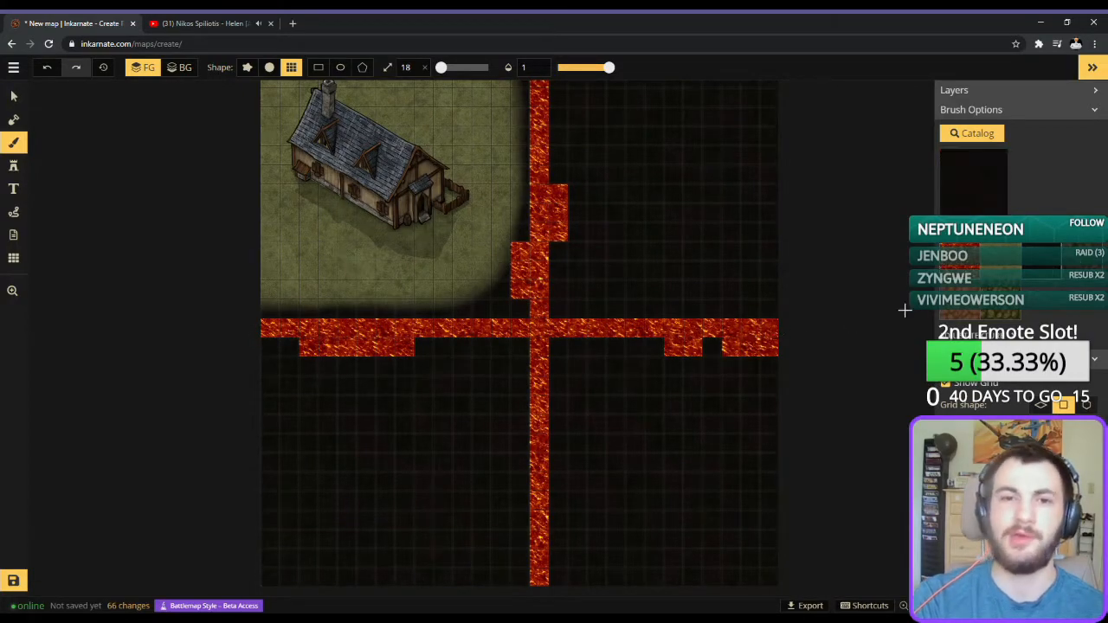
{"action": "mouse_move", "coordinate": [673, 376]}
{"action": "left_mouse_down"}
{"action": "mouse_move", "coordinate": [692, 356]}
{"action": "mouse_move", "coordinate": [725, 351]}
{"action": "mouse_move", "coordinate": [784, 366]}
{"action": "left_mouse_up"}
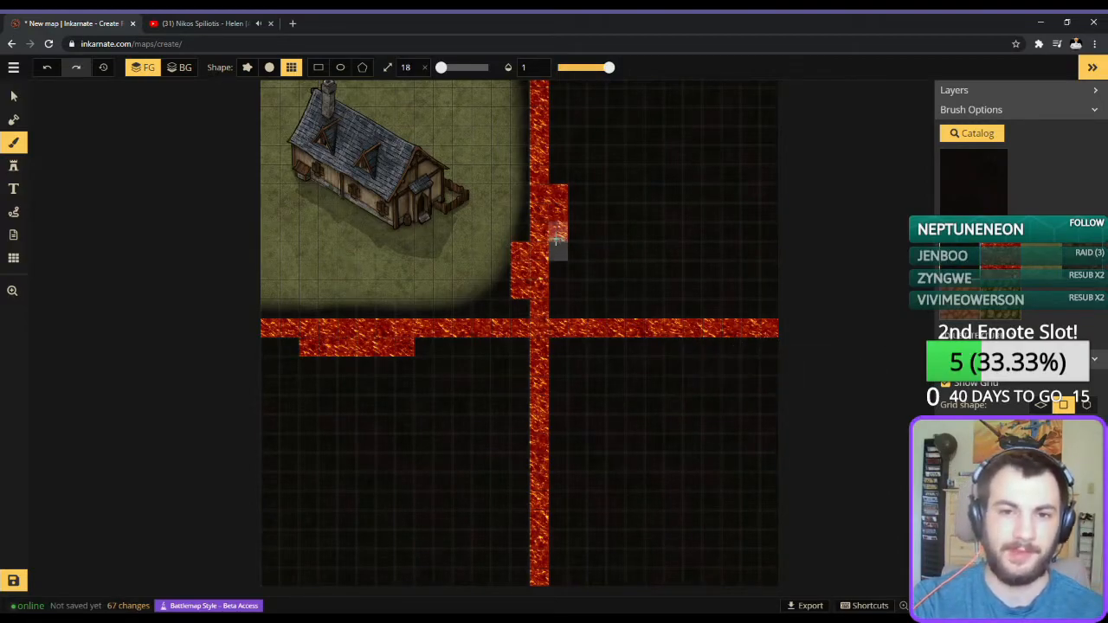
{"action": "left_click_drag", "start_coordinate": [558, 241], "coordinate": [559, 173]}
{"action": "left_click_drag", "start_coordinate": [514, 261], "coordinate": [520, 310]}
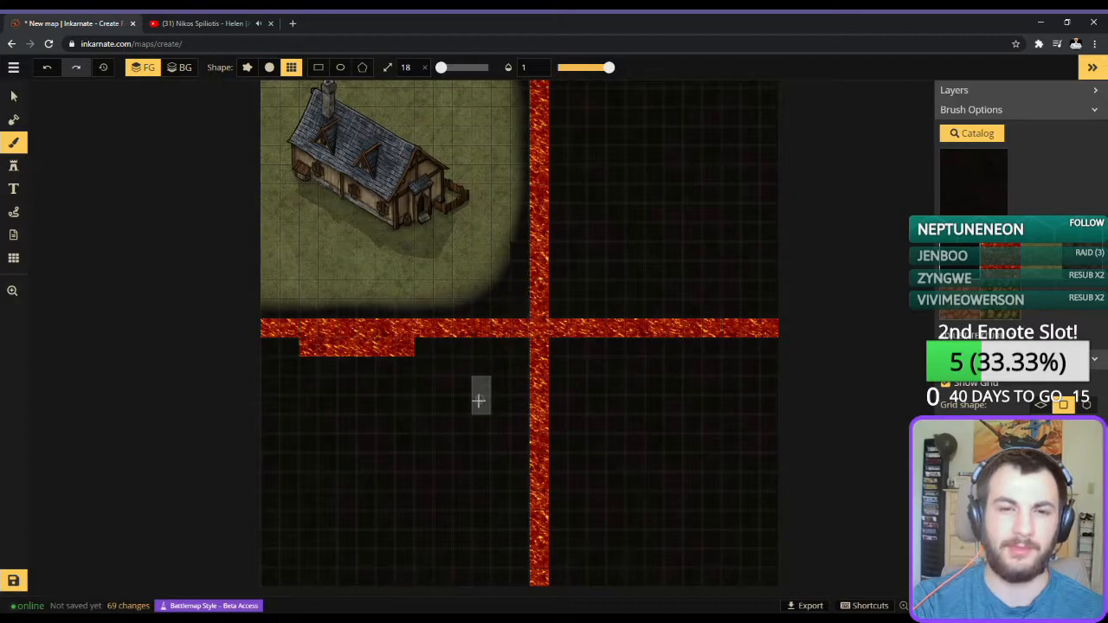
{"action": "left_click", "coordinate": [386, 355]}
{"action": "left_click_drag", "start_coordinate": [346, 355], "coordinate": [280, 350]}
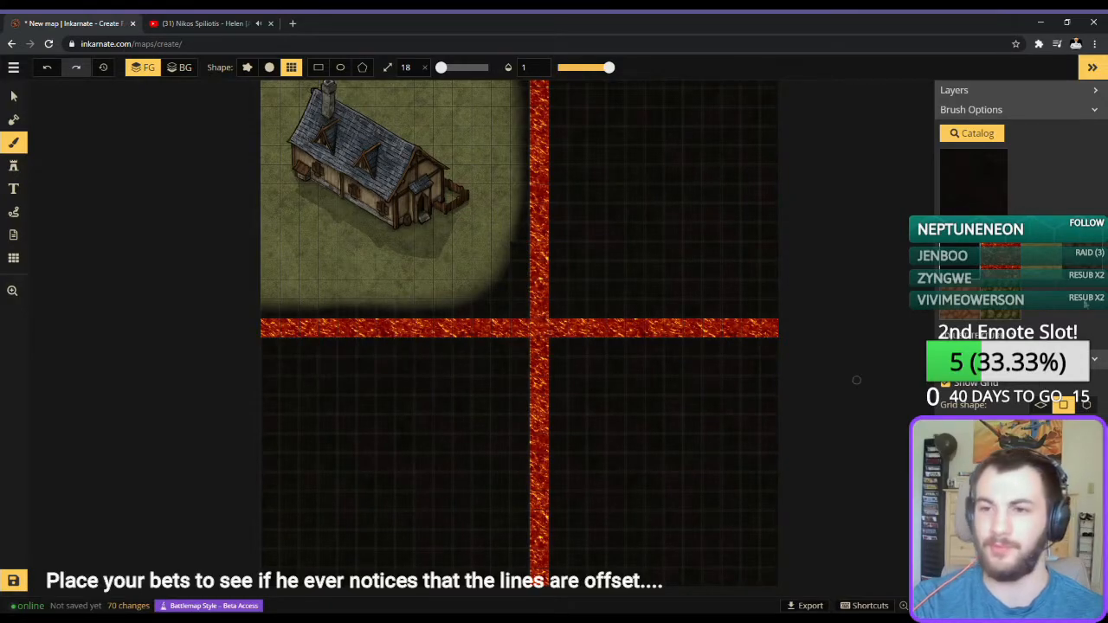
Extend the grass around the house toward the lava lines, using the round brush at sizes 69 and 93 with softness 1.
{"action": "left_click", "coordinate": [1039, 265]}
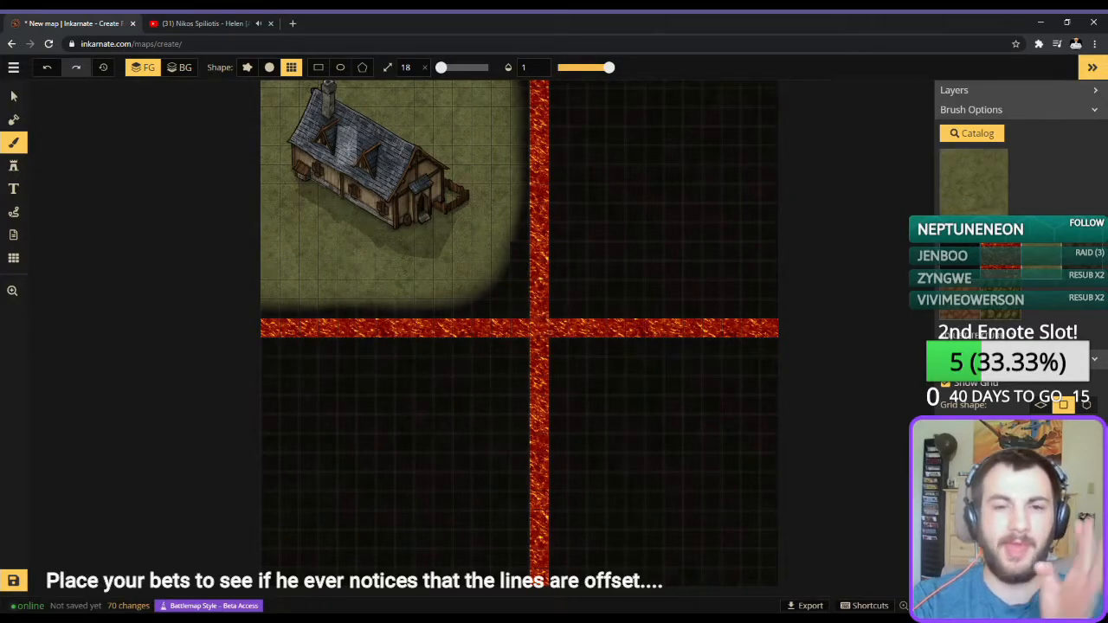
{"action": "left_click", "coordinate": [268, 68]}
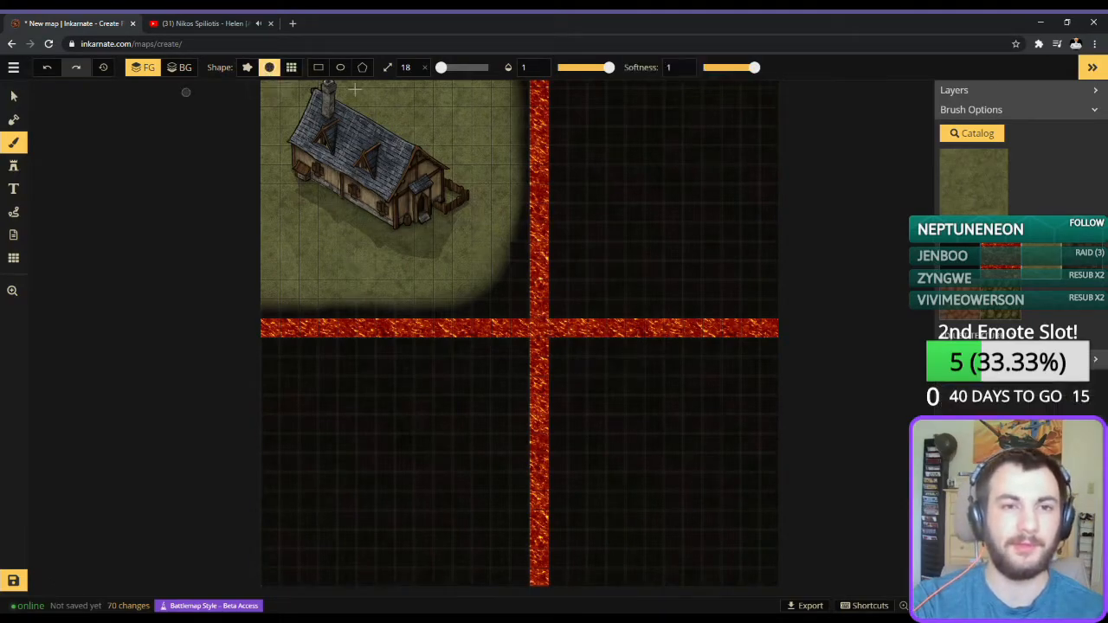
{"action": "scroll", "coordinate": [490, 234], "scroll_direction": "up", "scroll_amount": 1}
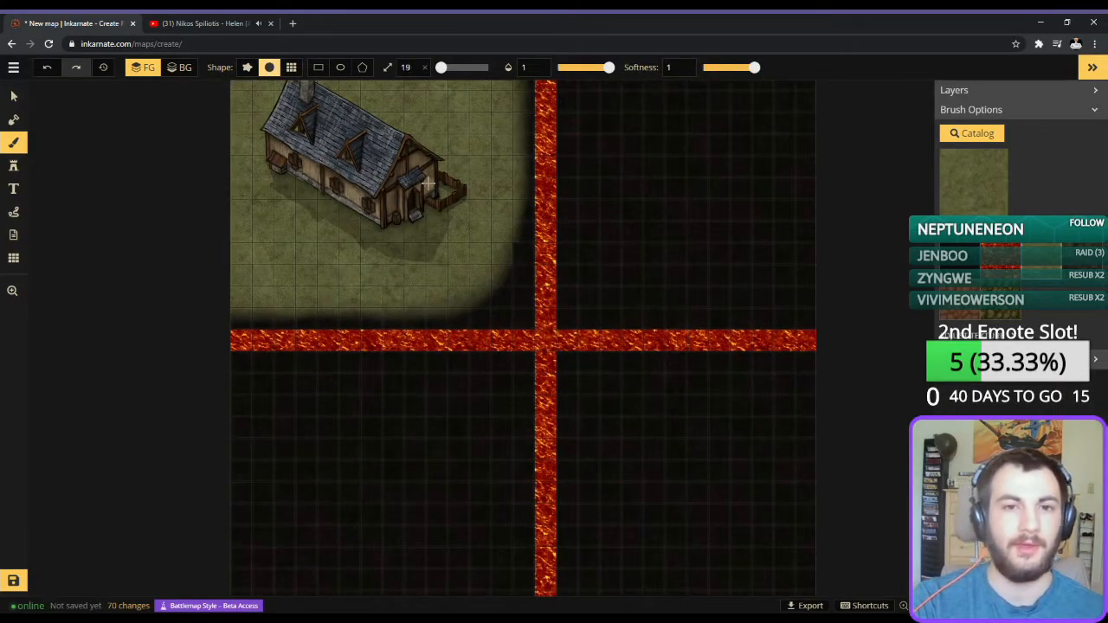
{"action": "scroll", "coordinate": [526, 218], "scroll_direction": "up", "scroll_amount": 8}
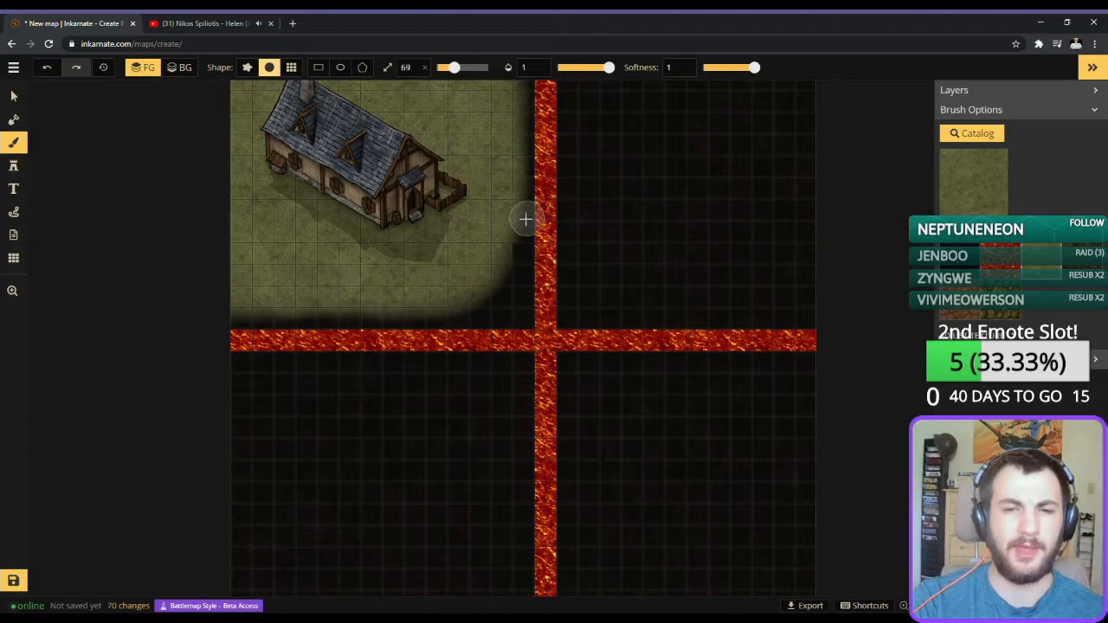
{"action": "mouse_move", "coordinate": [509, 221]}
{"action": "left_mouse_down"}
{"action": "mouse_move", "coordinate": [495, 262]}
{"action": "mouse_move", "coordinate": [453, 292]}
{"action": "mouse_move", "coordinate": [411, 301]}
{"action": "left_mouse_up"}
{"action": "mouse_move", "coordinate": [508, 233]}
{"action": "left_mouse_down"}
{"action": "mouse_move", "coordinate": [502, 257]}
{"action": "mouse_move", "coordinate": [470, 289]}
{"action": "mouse_move", "coordinate": [435, 300]}
{"action": "mouse_move", "coordinate": [237, 301]}
{"action": "left_mouse_up"}
{"action": "mouse_move", "coordinate": [476, 185]}
{"action": "left_mouse_down"}
{"action": "mouse_move", "coordinate": [443, 258]}
{"action": "mouse_move", "coordinate": [450, 321]}
{"action": "left_mouse_up"}
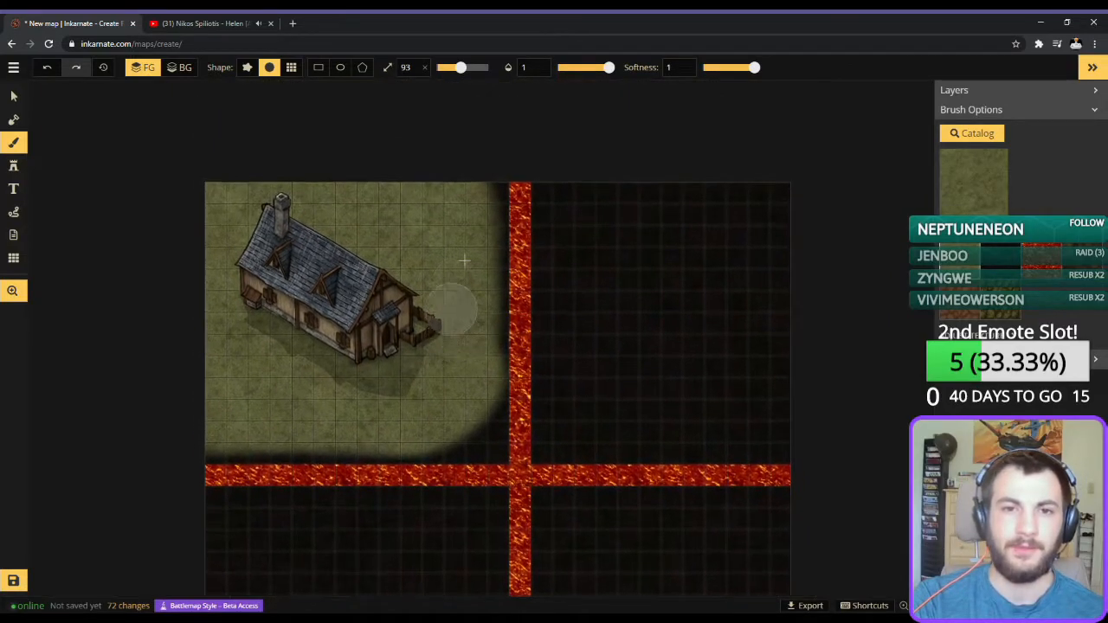
{"action": "mouse_move", "coordinate": [478, 191]}
{"action": "left_mouse_down"}
{"action": "mouse_move", "coordinate": [472, 329]}
{"action": "mouse_move", "coordinate": [478, 348]}
{"action": "mouse_move", "coordinate": [471, 178]}
{"action": "mouse_move", "coordinate": [477, 376]}
{"action": "mouse_move", "coordinate": [495, 389]}
{"action": "left_mouse_up"}
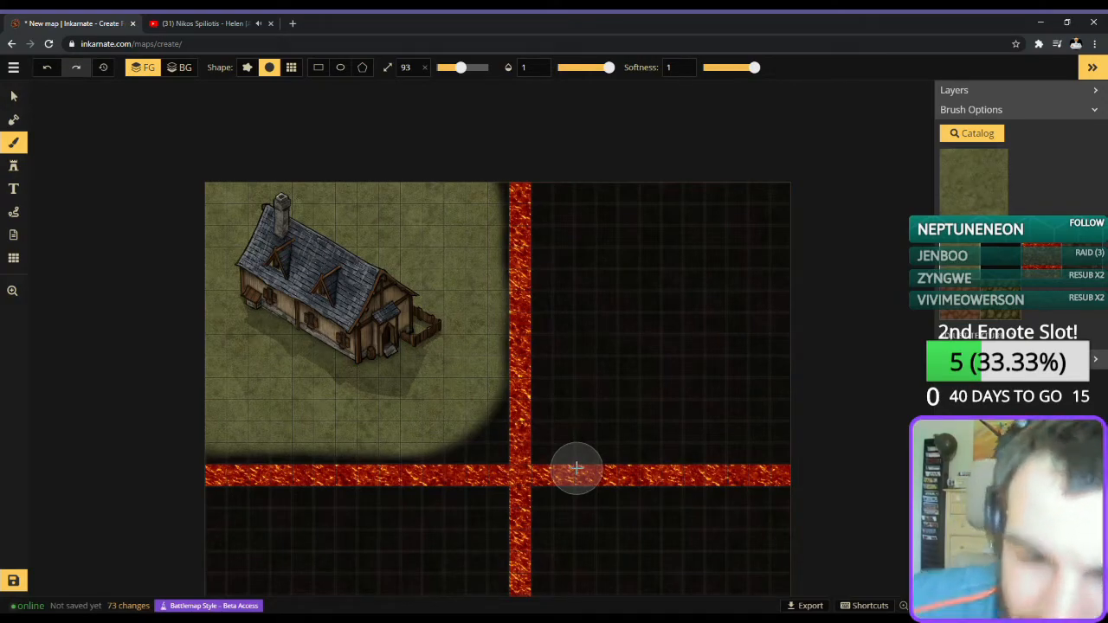
Paint a curved dark dirt path across the grass in front of the house, branching to its door, with the round brush at size 46.
{"action": "left_click", "coordinate": [1064, 267]}
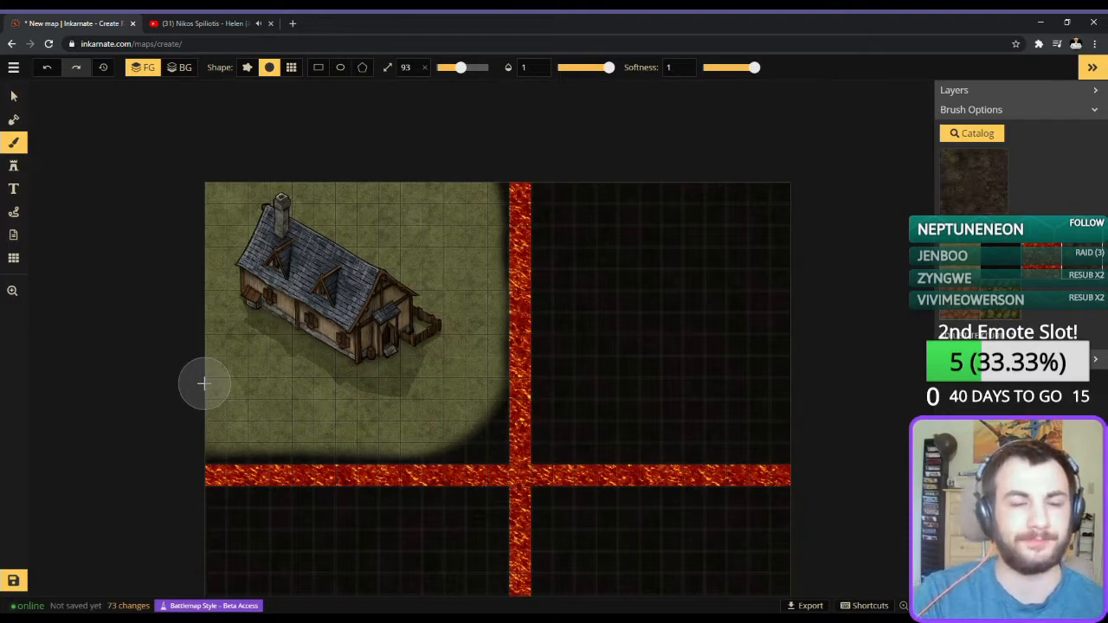
{"action": "scroll", "coordinate": [205, 387], "scroll_direction": "down", "scroll_amount": 3}
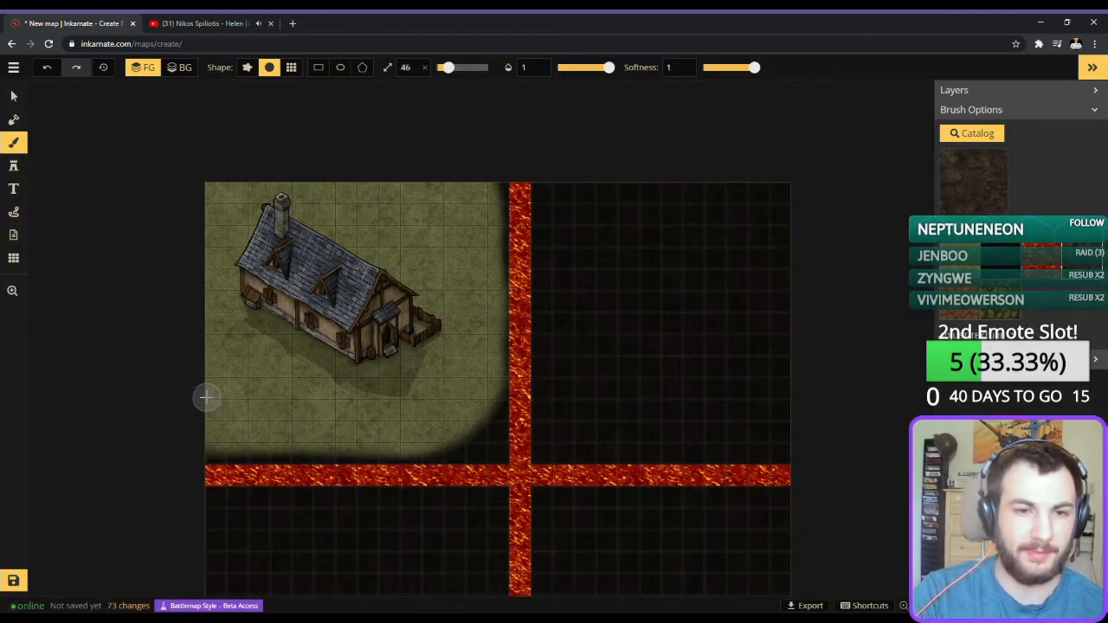
{"action": "mouse_move", "coordinate": [238, 396]}
{"action": "left_mouse_down"}
{"action": "mouse_move", "coordinate": [333, 430]}
{"action": "mouse_move", "coordinate": [408, 404]}
{"action": "mouse_move", "coordinate": [441, 373]}
{"action": "mouse_move", "coordinate": [512, 244]}
{"action": "mouse_move", "coordinate": [486, 322]}
{"action": "mouse_move", "coordinate": [420, 386]}
{"action": "mouse_move", "coordinate": [394, 352]}
{"action": "left_mouse_up"}
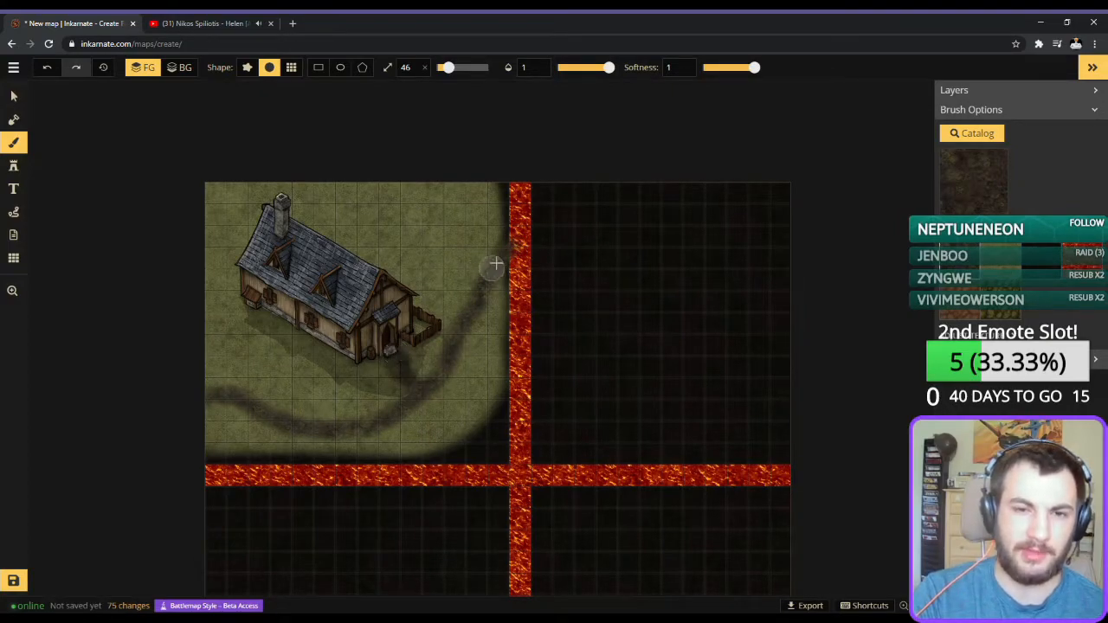
{"action": "mouse_move", "coordinate": [499, 260]}
{"action": "left_mouse_down"}
{"action": "mouse_move", "coordinate": [439, 377]}
{"action": "mouse_move", "coordinate": [450, 350]}
{"action": "mouse_move", "coordinate": [392, 418]}
{"action": "mouse_move", "coordinate": [302, 434]}
{"action": "mouse_move", "coordinate": [344, 427]}
{"action": "mouse_move", "coordinate": [217, 389]}
{"action": "mouse_move", "coordinate": [200, 395]}
{"action": "mouse_move", "coordinate": [249, 407]}
{"action": "left_mouse_up"}
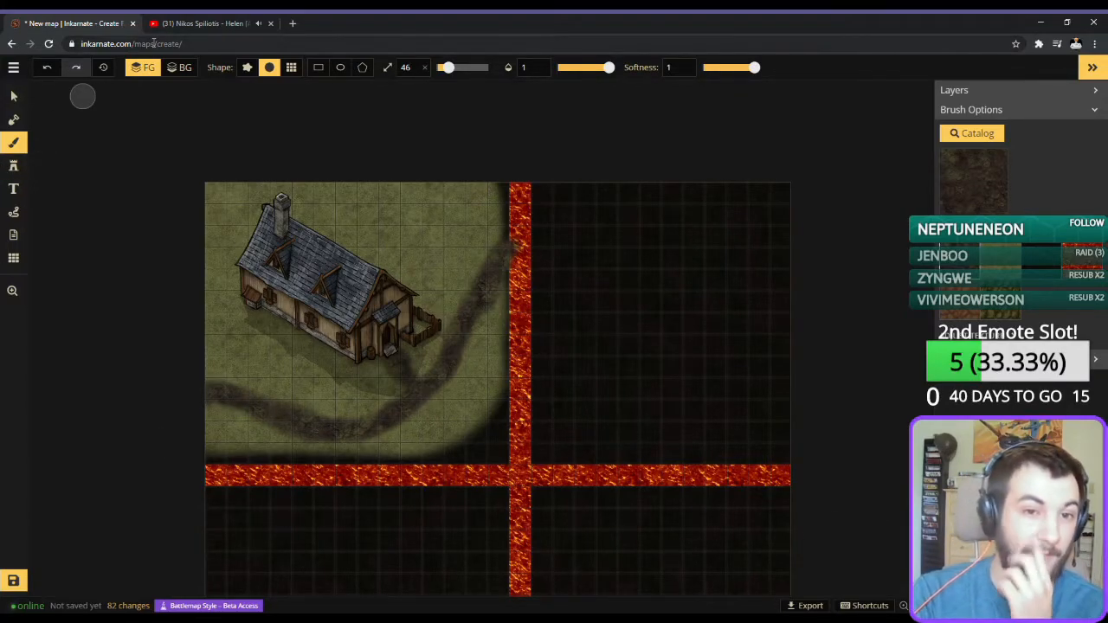
Try a small bright blue water pond on the grass behind the house with the size 46 round brush.
{"action": "left_click", "coordinate": [948, 182]}
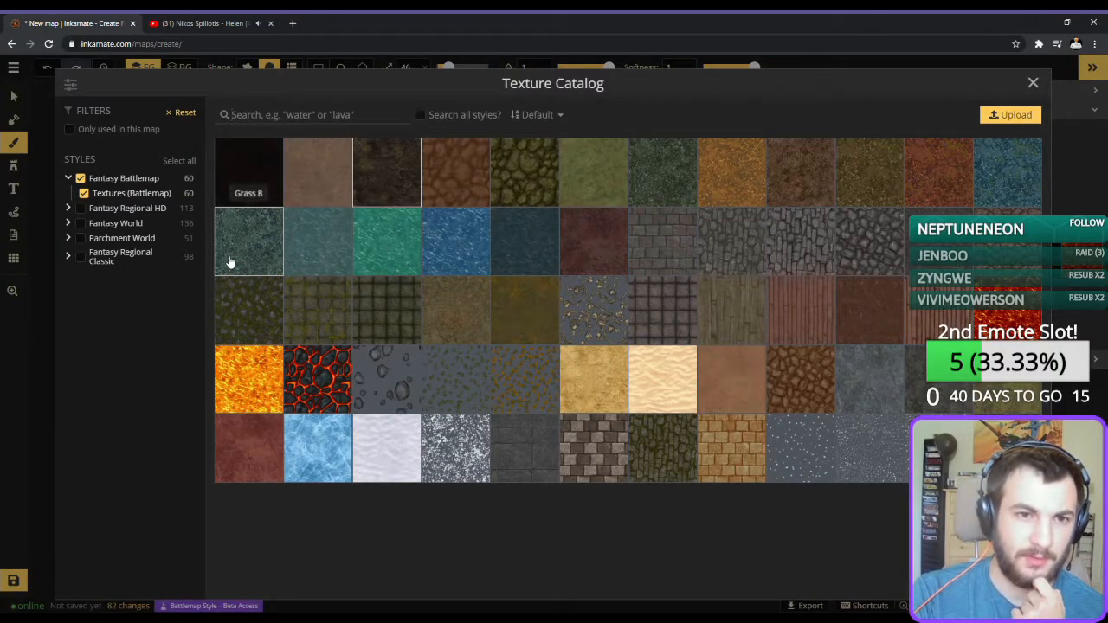
{"action": "left_click", "coordinate": [483, 258]}
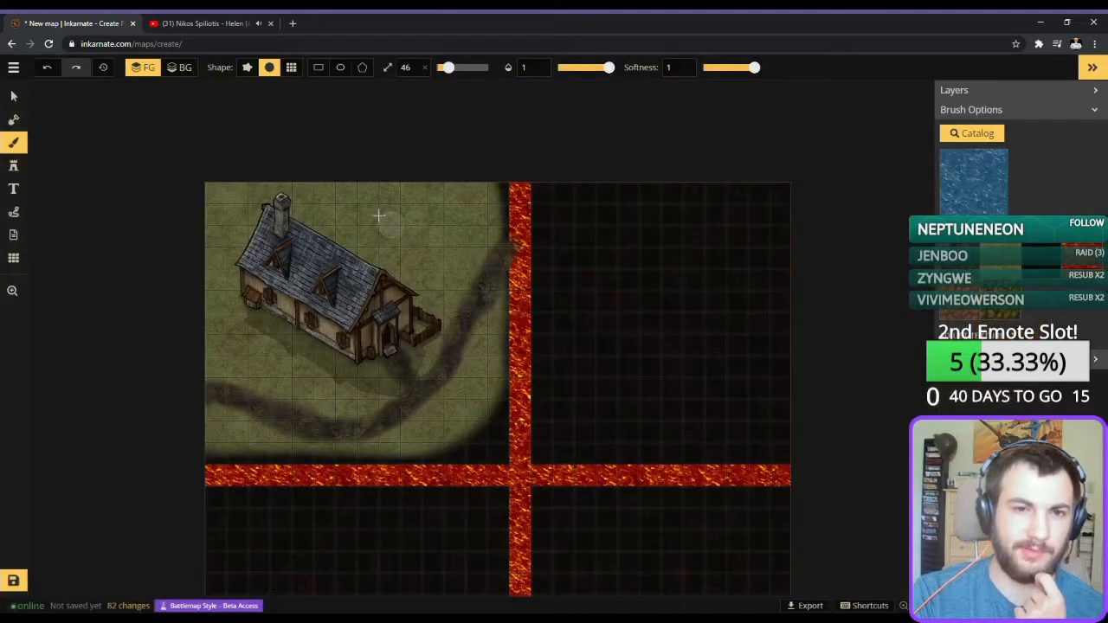
{"action": "mouse_move", "coordinate": [411, 216]}
{"action": "left_mouse_down"}
{"action": "mouse_move", "coordinate": [395, 201]}
{"action": "mouse_move", "coordinate": [411, 214]}
{"action": "mouse_move", "coordinate": [404, 218]}
{"action": "left_mouse_up"}
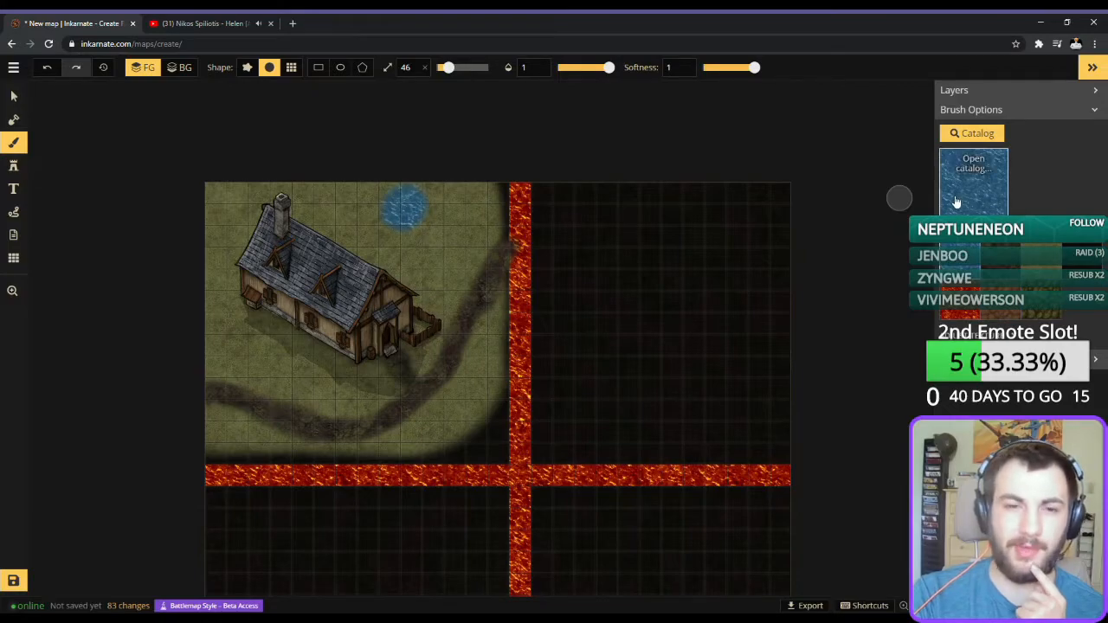
Paint a small pond on the grass behind the house with the dark blue water texture and the size 46 round brush.
{"action": "left_click", "coordinate": [956, 202]}
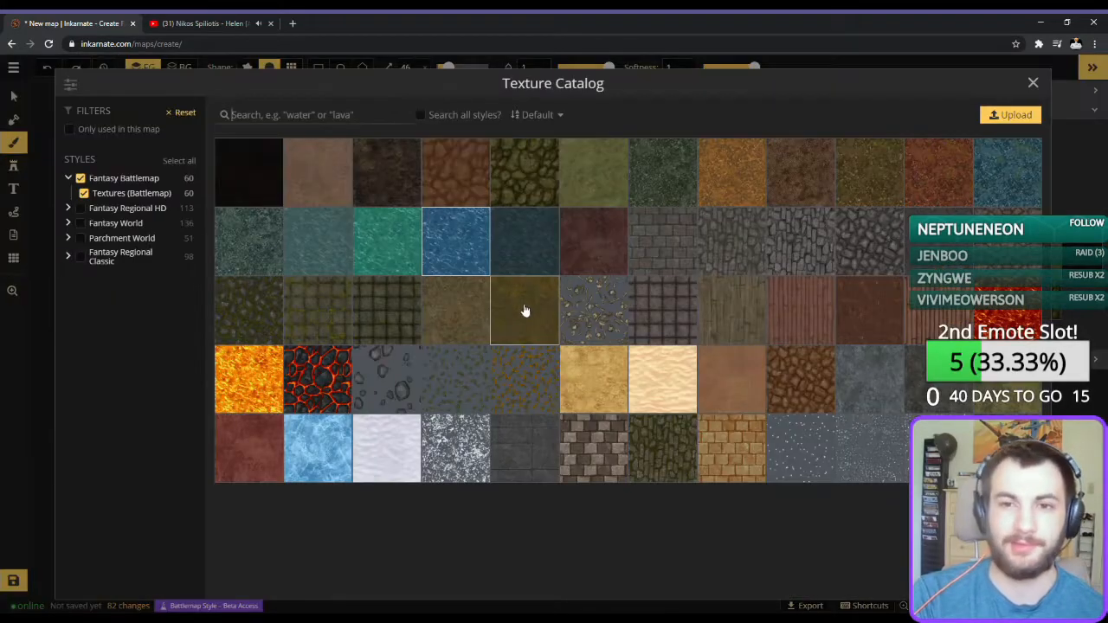
{"action": "left_click", "coordinate": [524, 251]}
{"action": "mouse_move", "coordinate": [403, 208]}
{"action": "left_mouse_down"}
{"action": "mouse_move", "coordinate": [389, 217]}
{"action": "mouse_move", "coordinate": [408, 208]}
{"action": "mouse_move", "coordinate": [378, 205]}
{"action": "left_mouse_up"}
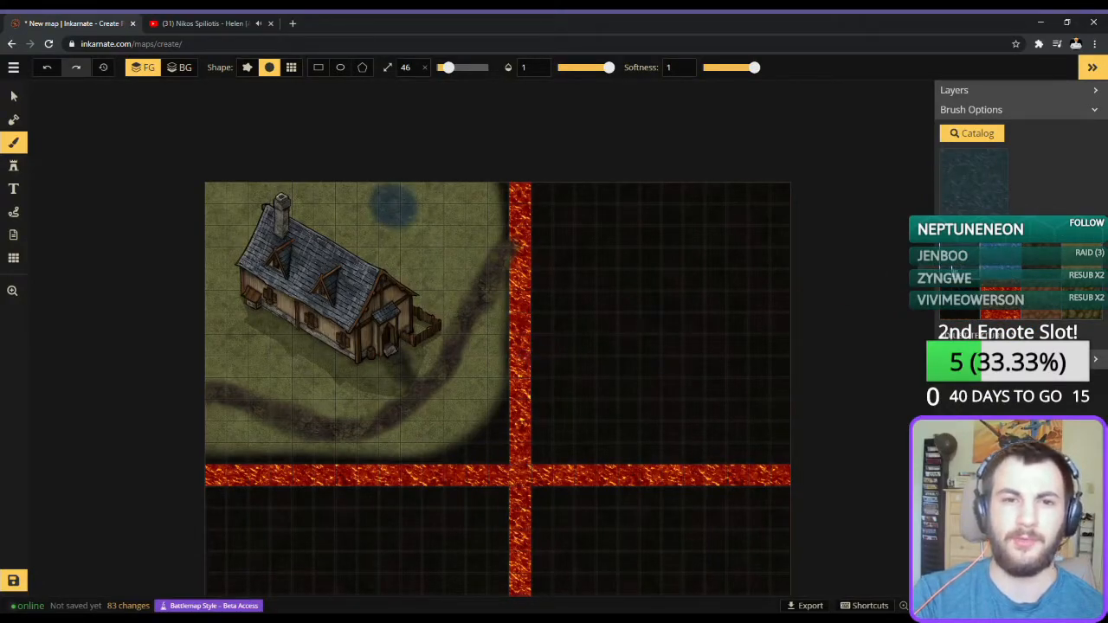
Place the tall rectangular stone-walled building stamp (2 of 6) at size 93 in the map's upper-right quadrant.
{"action": "left_click", "coordinate": [10, 164]}
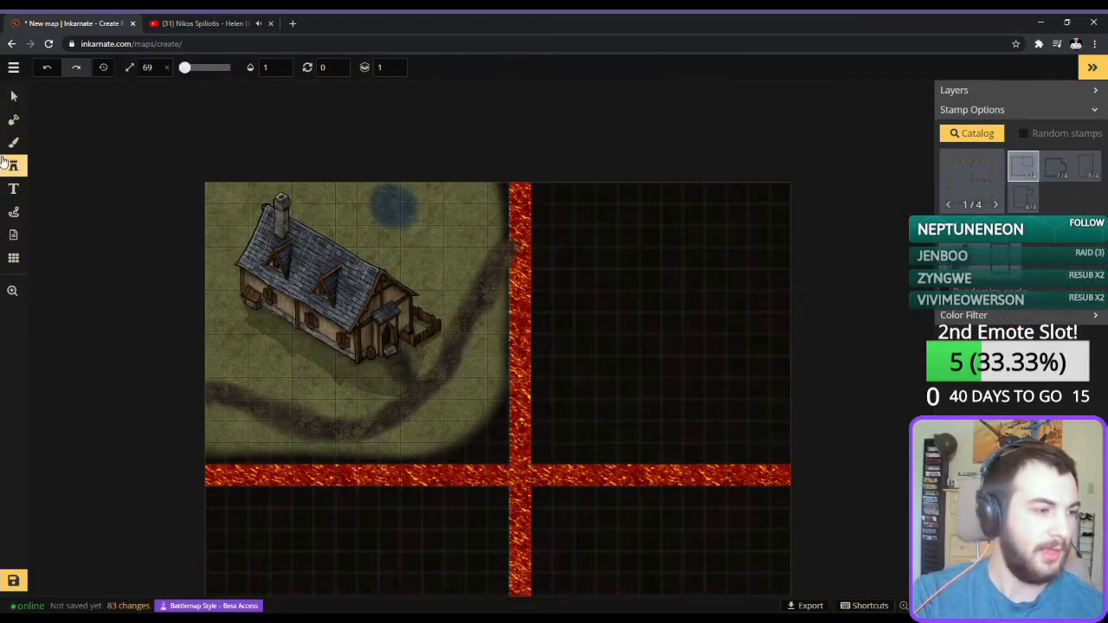
{"action": "left_click", "coordinate": [9, 195]}
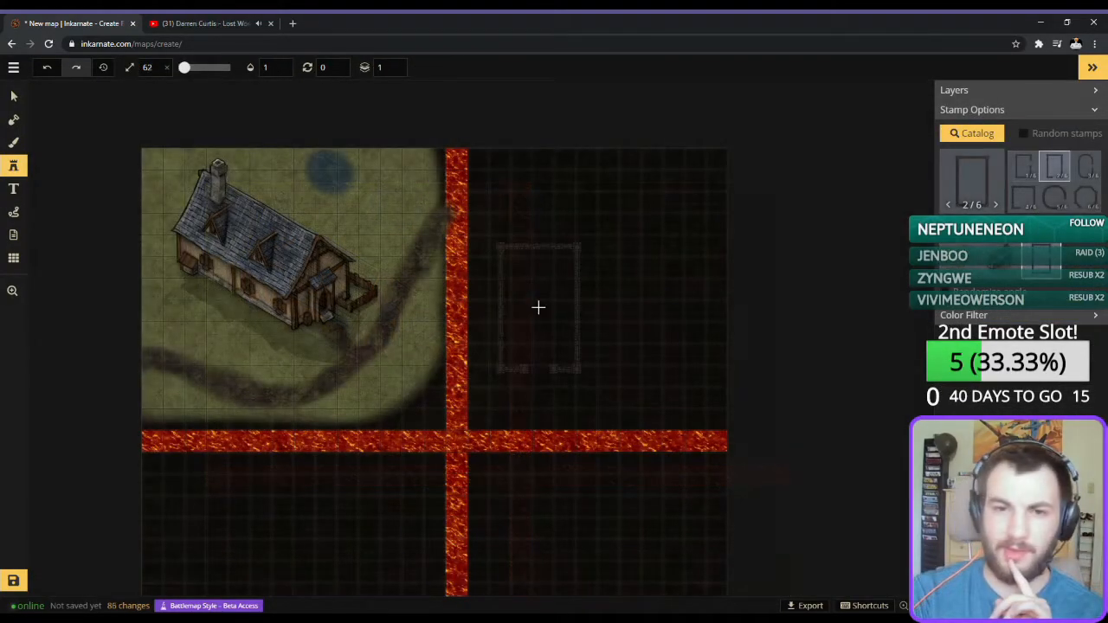
{"action": "scroll", "coordinate": [593, 297], "scroll_direction": "up", "scroll_amount": 10}
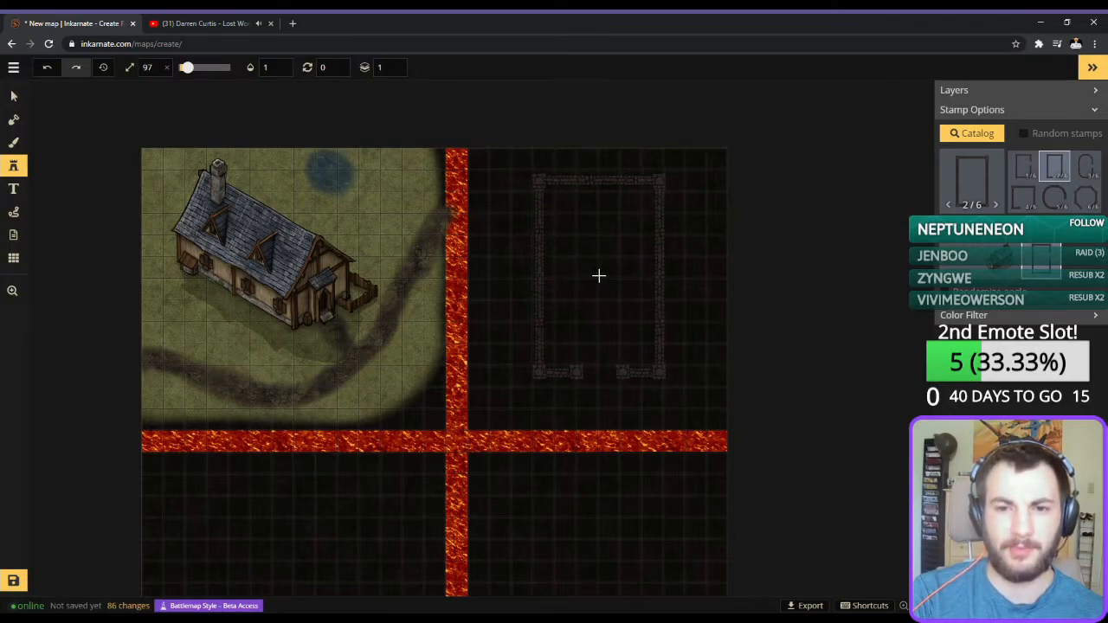
{"action": "left_click", "coordinate": [599, 279]}
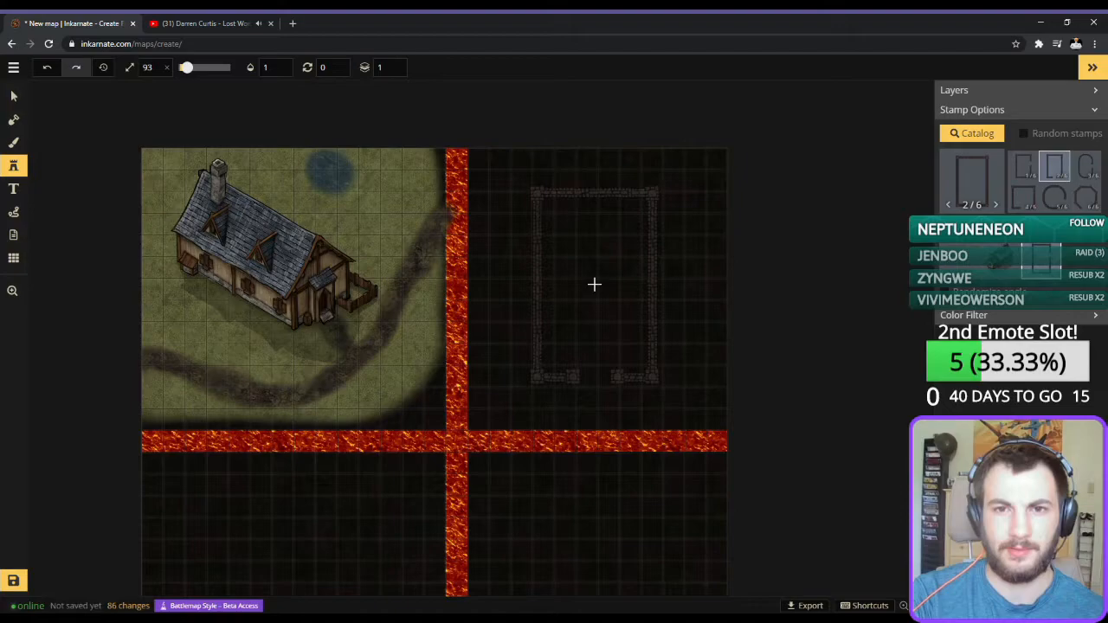
{"action": "left_click", "coordinate": [594, 284]}
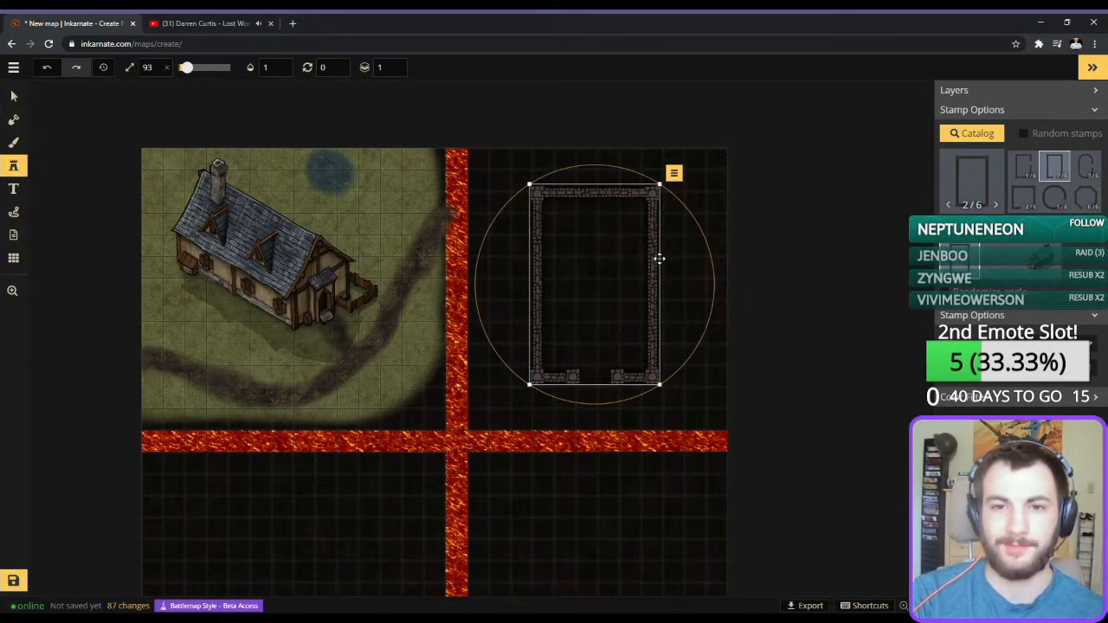
Nudge the upper-right quadrant's building outline into position and place a second one at size 93 in the lower-right quadrant.
{"action": "left_click_drag", "start_coordinate": [627, 253], "coordinate": [628, 253]}
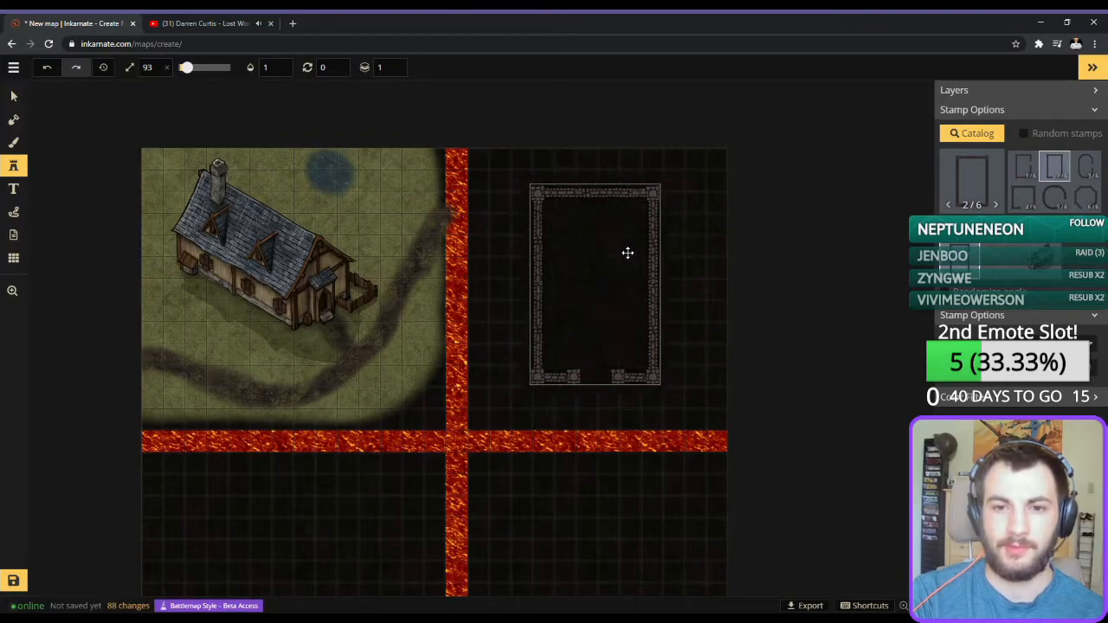
{"action": "left_click", "coordinate": [628, 253]}
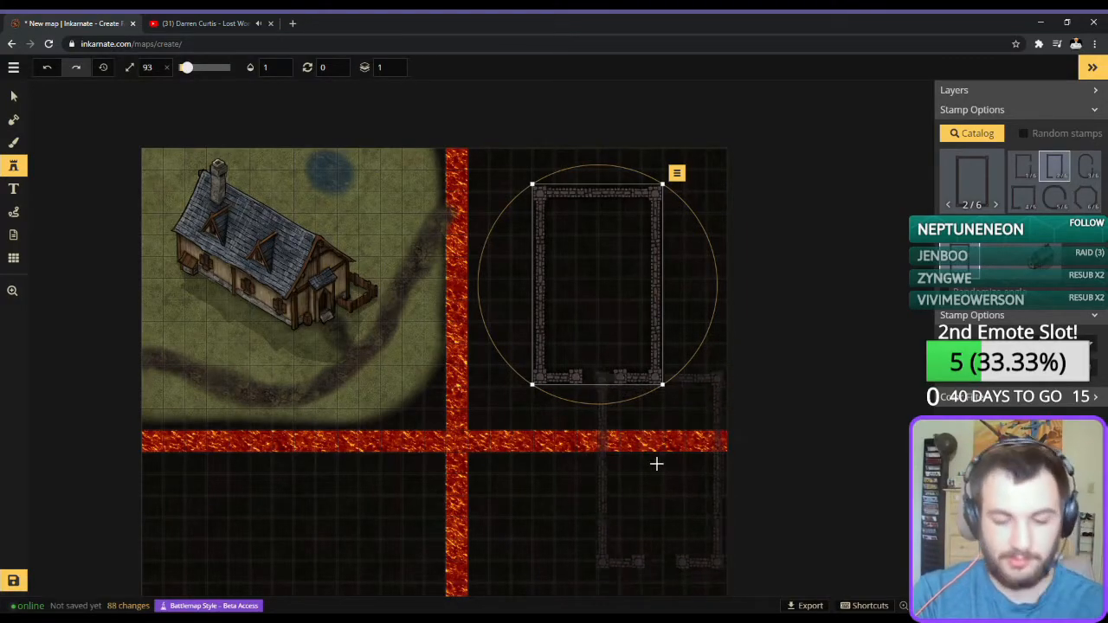
{"action": "key", "text": "space"}
{"action": "left_click_drag", "start_coordinate": [632, 462], "coordinate": [655, 301]}
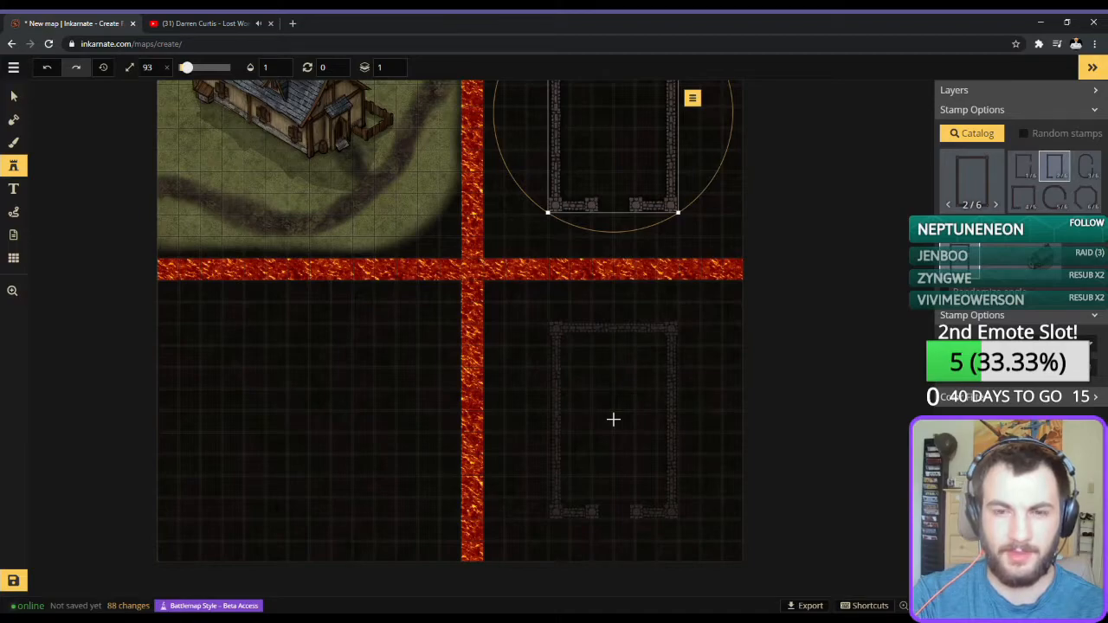
{"action": "left_click", "coordinate": [613, 420]}
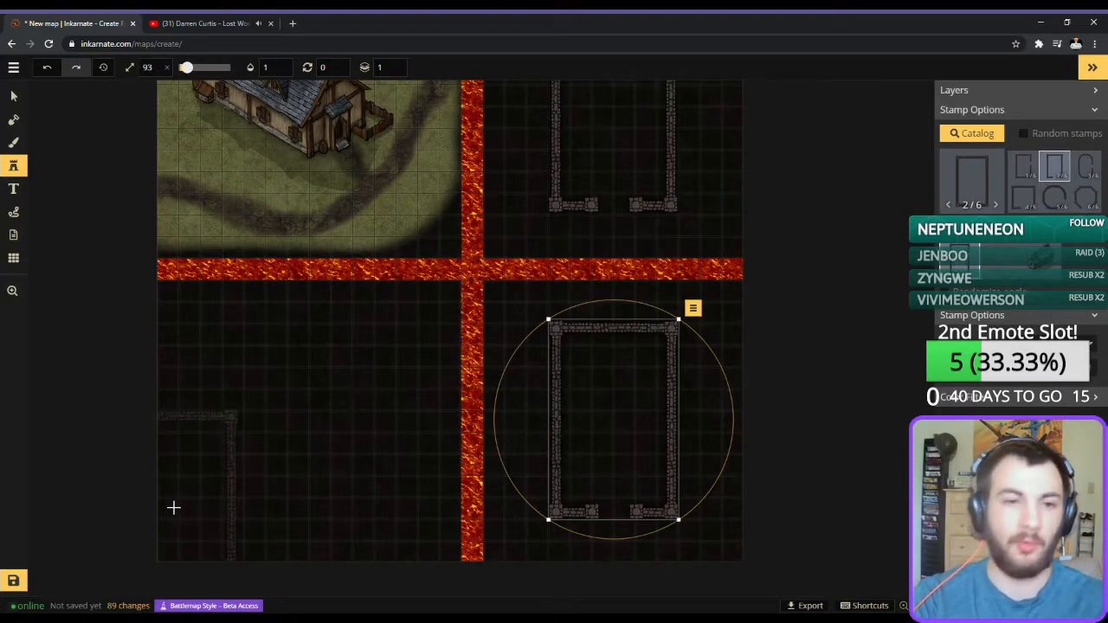
Add a size 24 Metamorphous text label reading "fIRST fLOOR" centred below the upper-right building outline.
{"action": "left_click_drag", "start_coordinate": [396, 260], "coordinate": [390, 299]}
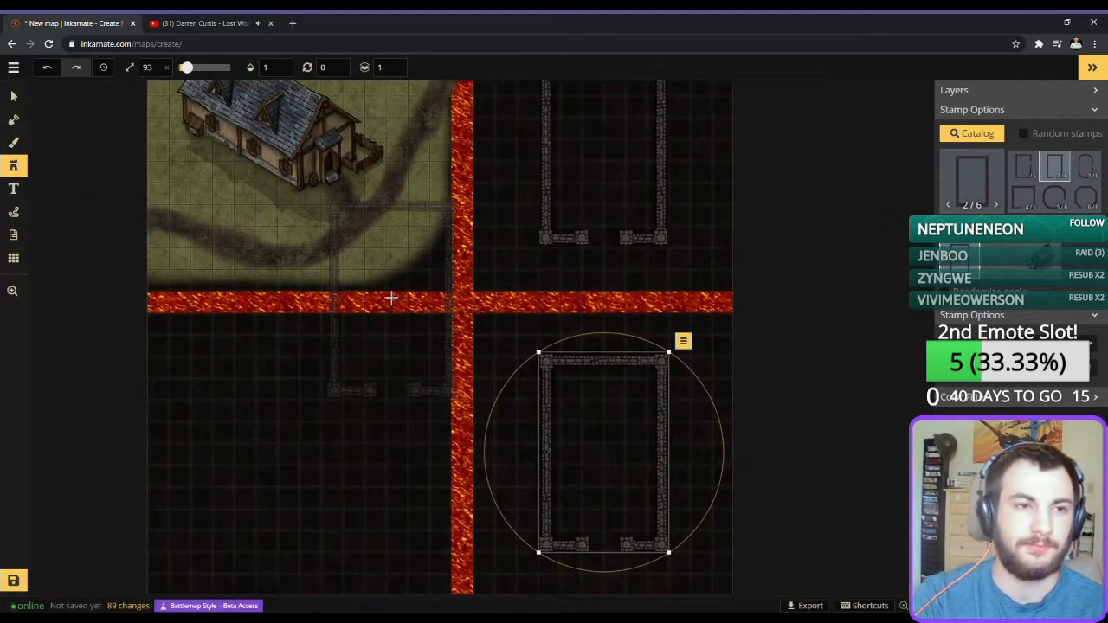
{"action": "left_click", "coordinate": [13, 188]}
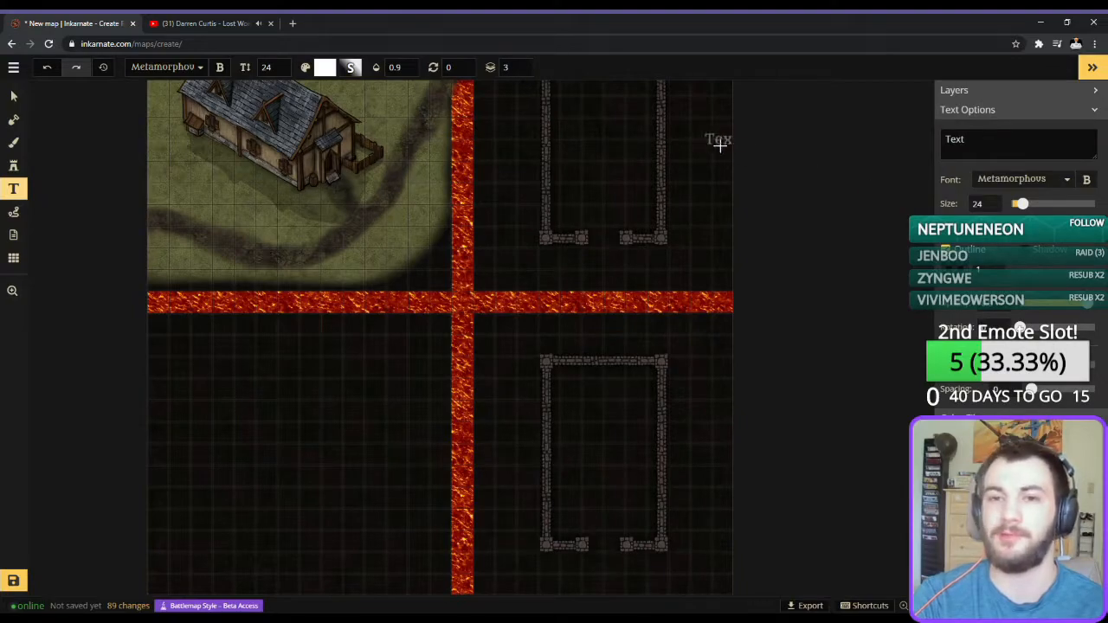
{"action": "left_click", "coordinate": [693, 155]}
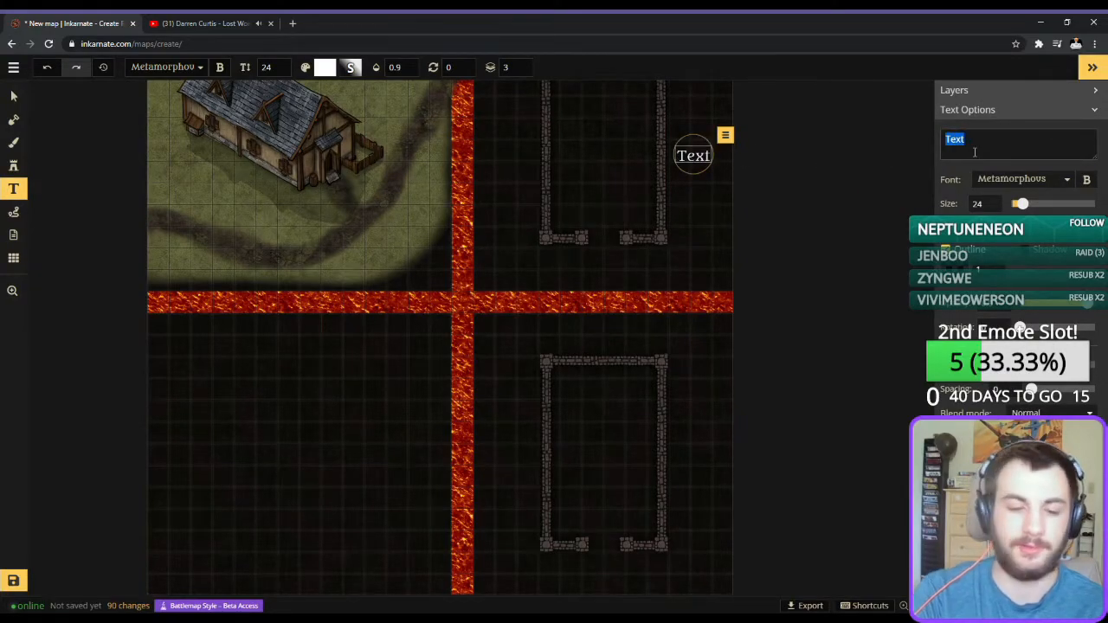
{"action": "type", "text": "First Floor"}
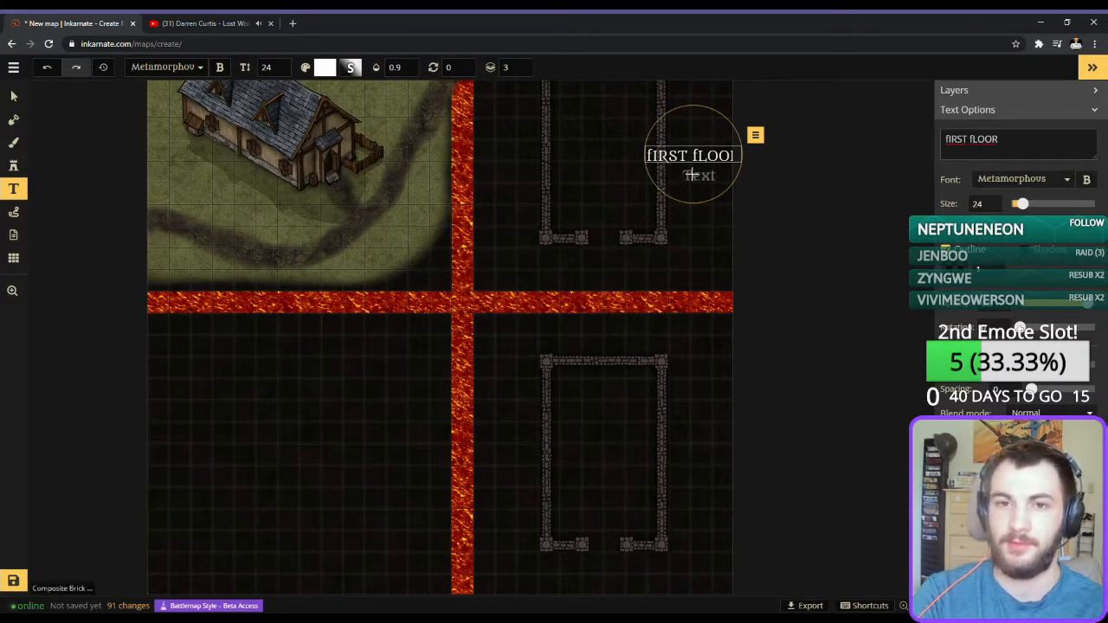
{"action": "left_click_drag", "start_coordinate": [693, 156], "coordinate": [604, 273]}
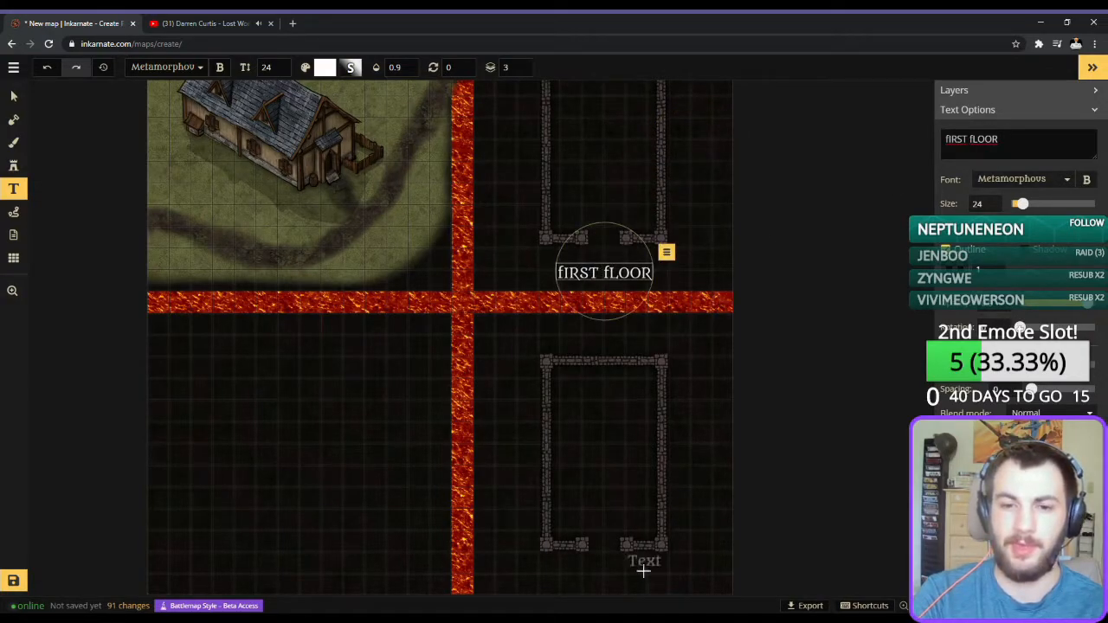
Add a size 24 text label reading "SECOND FLOOR" below the lower-right building outline.
{"action": "left_click", "coordinate": [598, 579]}
{"action": "type", "text": "sECOND"}
{"action": "key", "text": "BackSpace"}
{"action": "key", "text": "BackSpace"}
{"action": "key", "text": "BackSpace"}
{"action": "key", "text": "BackSpace"}
{"action": "key", "text": "BackSpace"}
{"action": "key", "text": "BackSpace"}
{"action": "type", "text": "Se"}
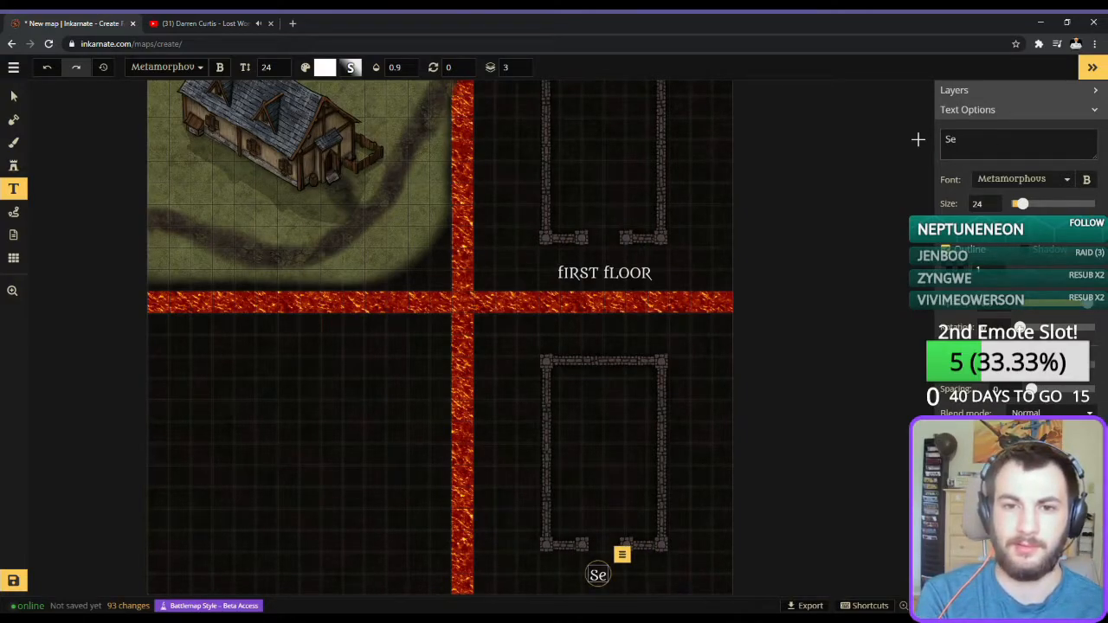
{"action": "type", "text": "SECO"}
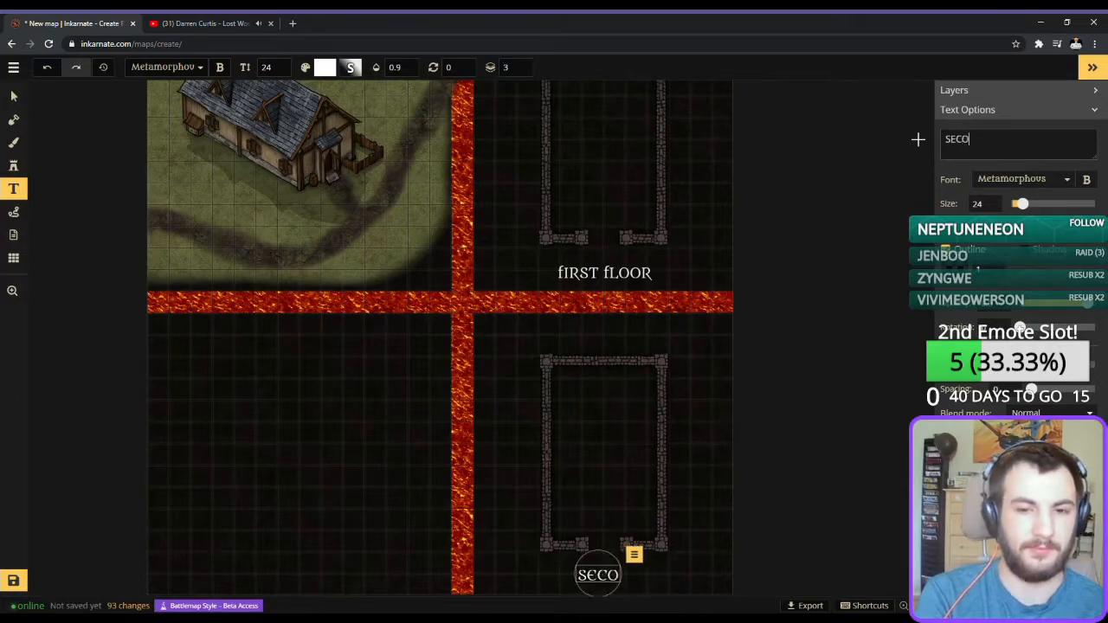
{"action": "type", "text": "ND FLOOR"}
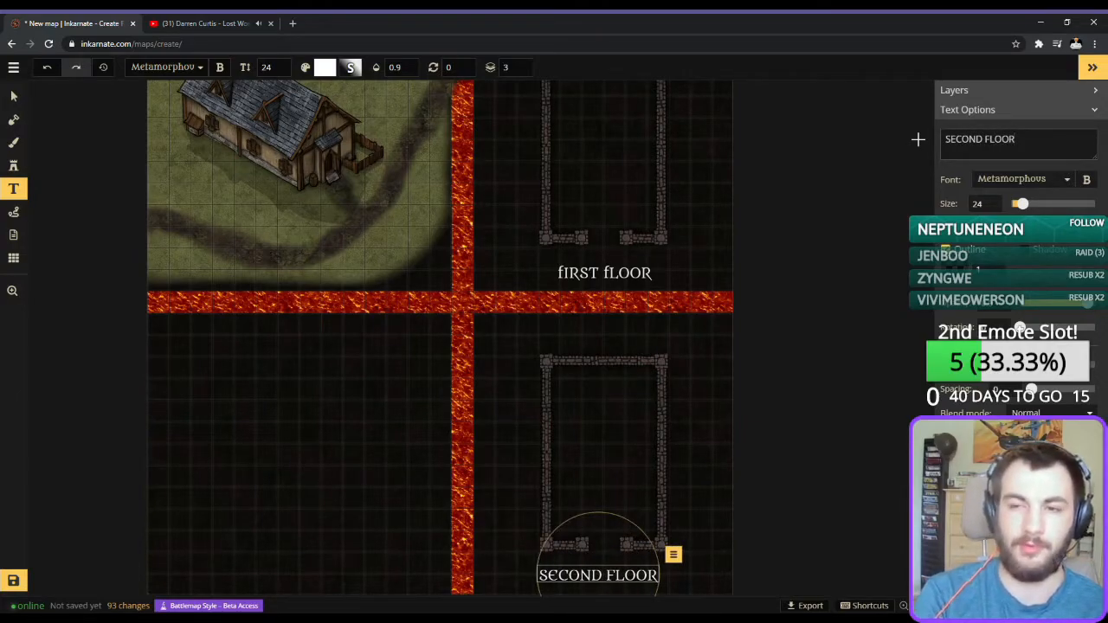
Add a size 24 text label reading "BASEMENT" centred near the lower edge of the empty lower-left quadrant.
{"action": "left_click", "coordinate": [437, 477]}
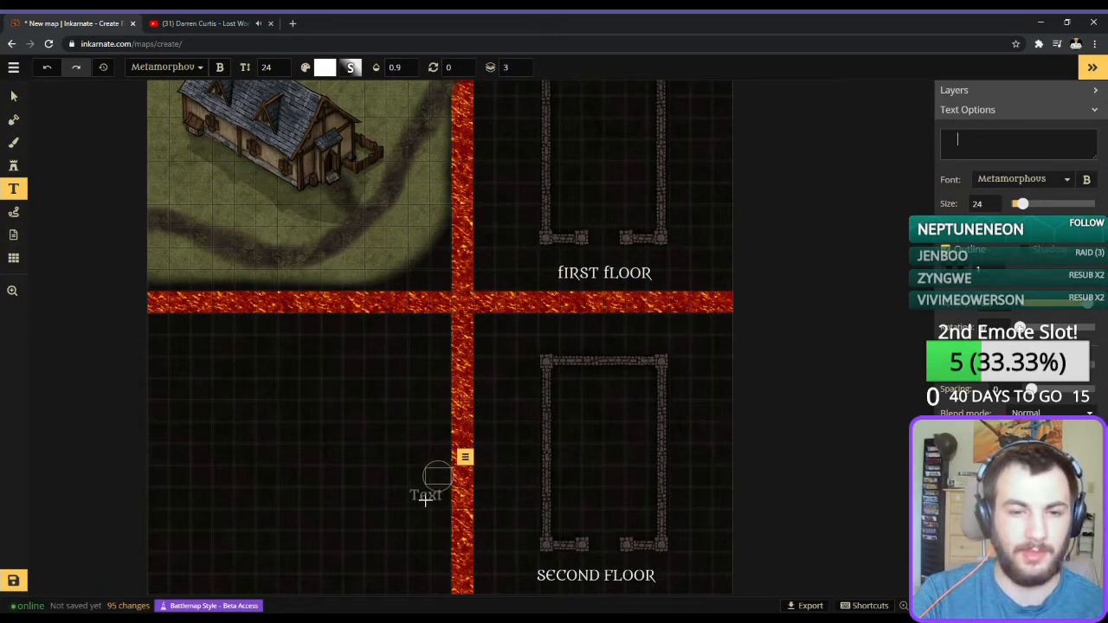
{"action": "left_click", "coordinate": [425, 499]}
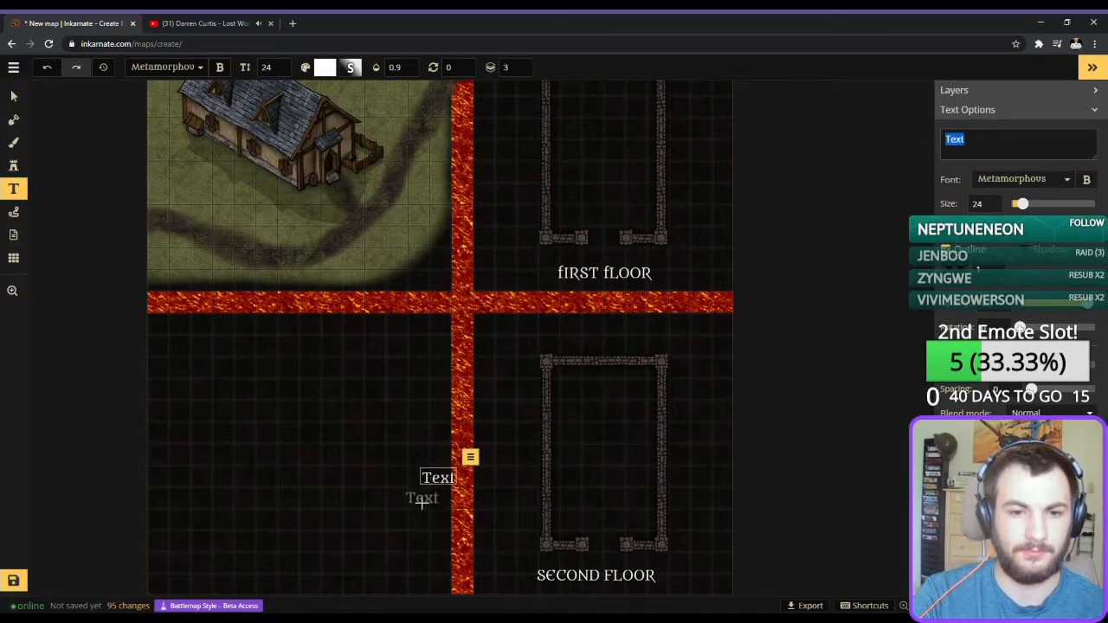
{"action": "left_click", "coordinate": [370, 518]}
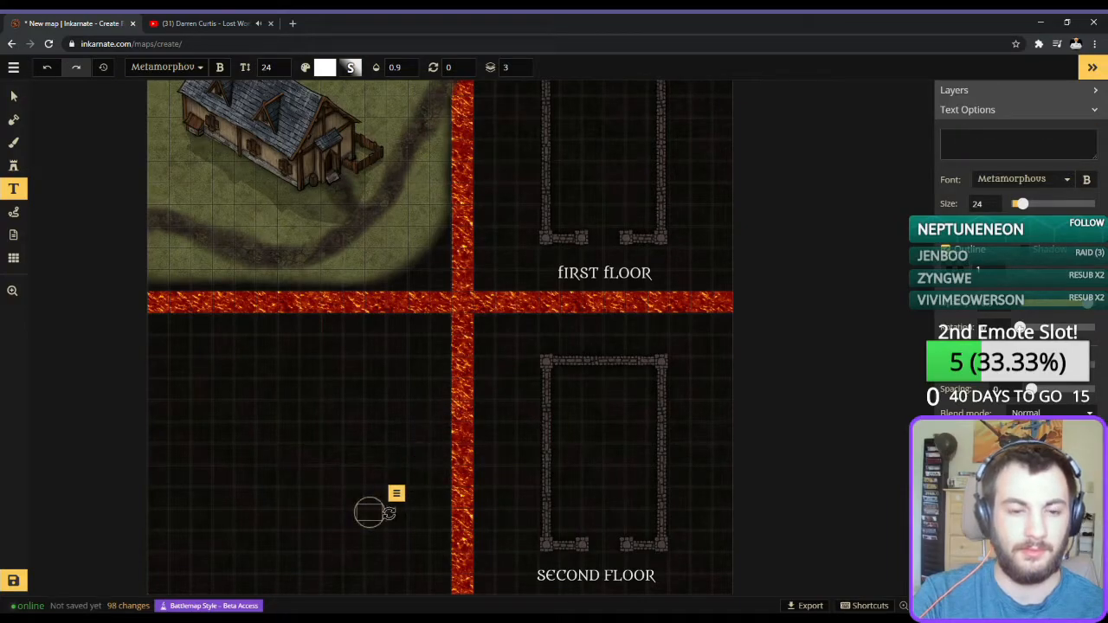
{"action": "left_click", "coordinate": [359, 511]}
{"action": "left_click_drag", "start_coordinate": [361, 509], "coordinate": [288, 591]}
{"action": "triple_click", "coordinate": [1009, 139]}
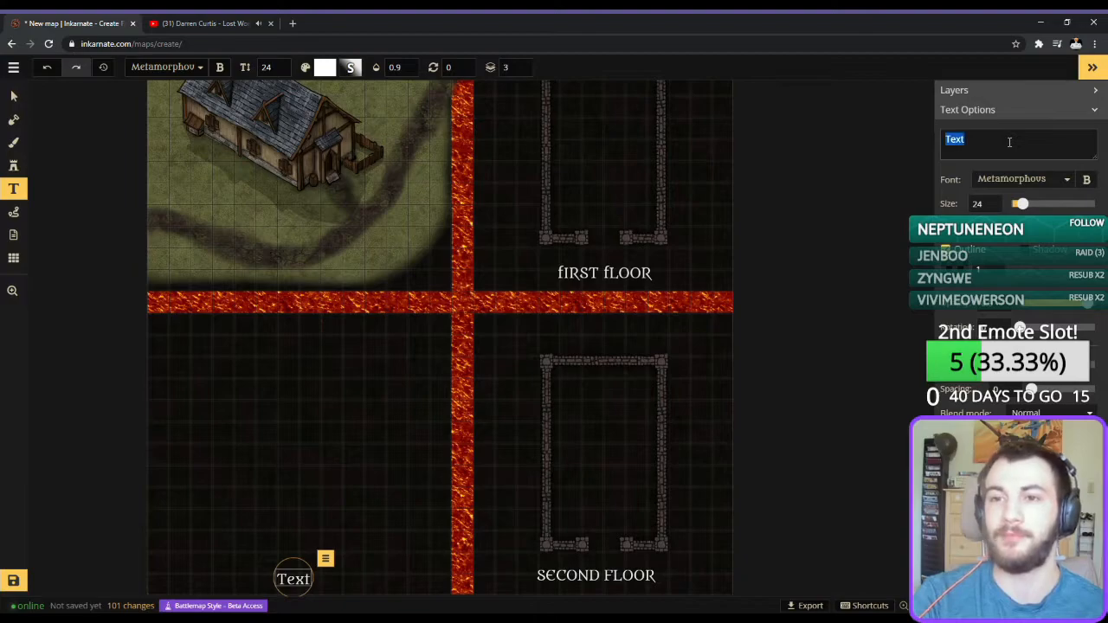
{"action": "key", "text": "BackSpace"}
{"action": "type", "text": "BASEMENT"}
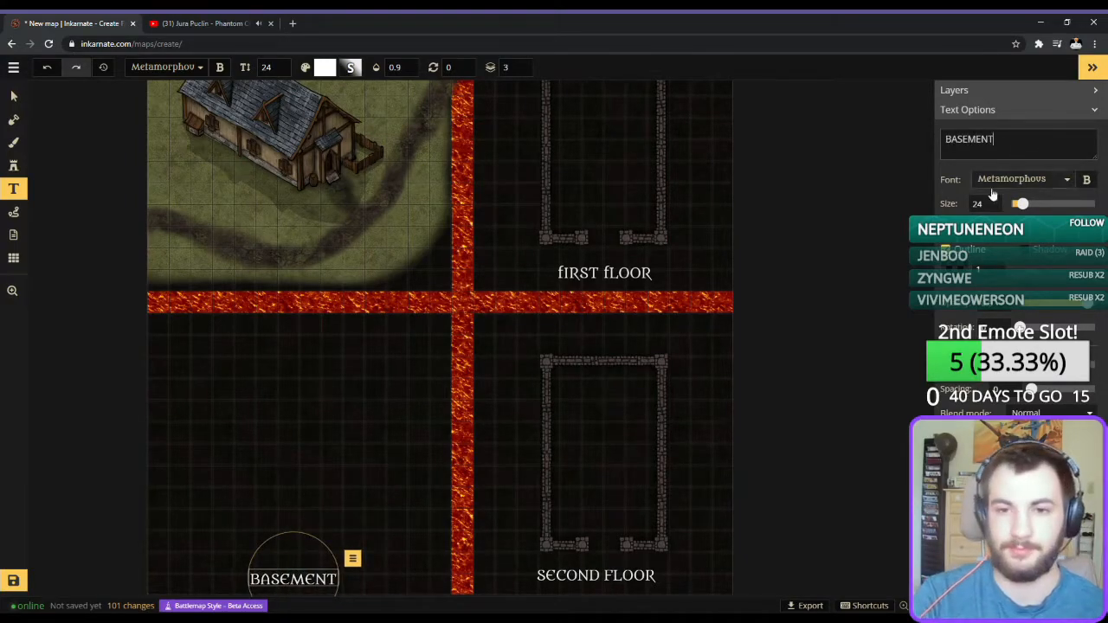
{"action": "left_click", "coordinate": [14, 96]}
Save the map with the title "Quite Farm house", including the quotation marks.
{"action": "mouse_move", "coordinate": [517, 309]}
{"action": "left_mouse_down"}
{"action": "mouse_move", "coordinate": [481, 380]}
{"action": "mouse_move", "coordinate": [424, 414]}
{"action": "left_mouse_up"}
{"action": "scroll", "coordinate": [628, 512], "scroll_direction": "up", "scroll_amount": 1}
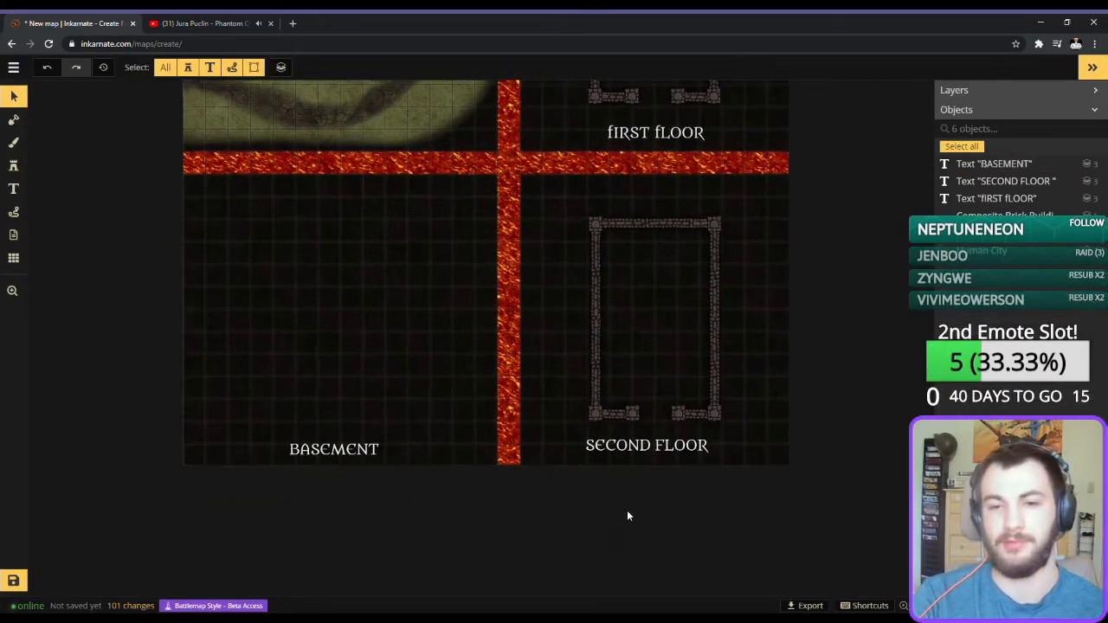
{"action": "key", "text": "space"}
{"action": "left_click_drag", "start_coordinate": [699, 316], "coordinate": [714, 443]}
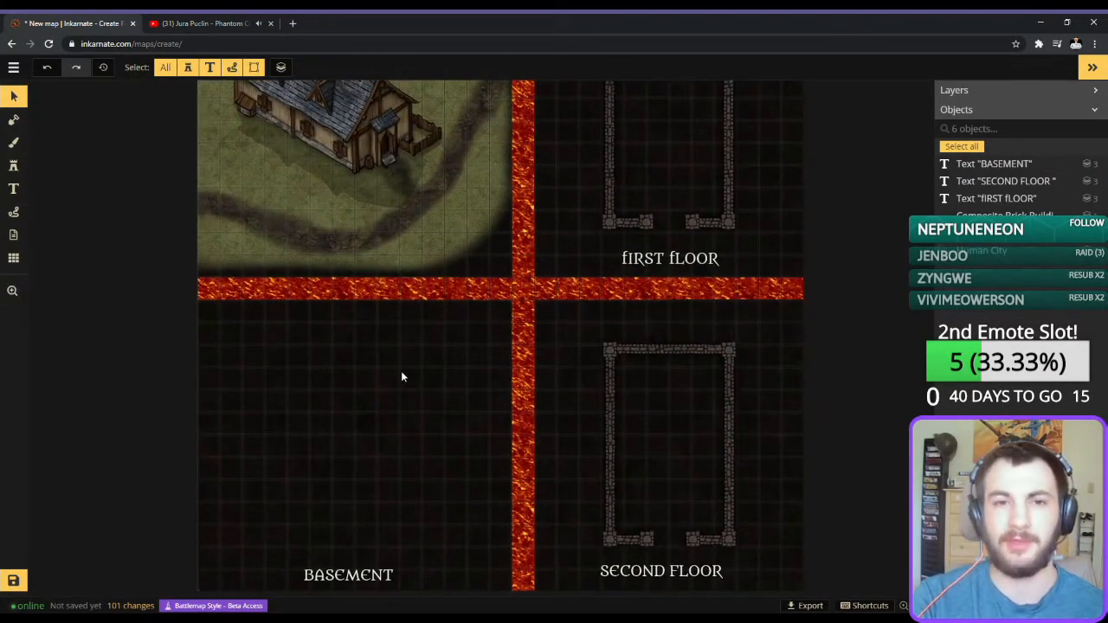
{"action": "scroll", "coordinate": [401, 376], "scroll_direction": "up", "scroll_amount": 2}
{"action": "left_click", "coordinate": [13, 581]}
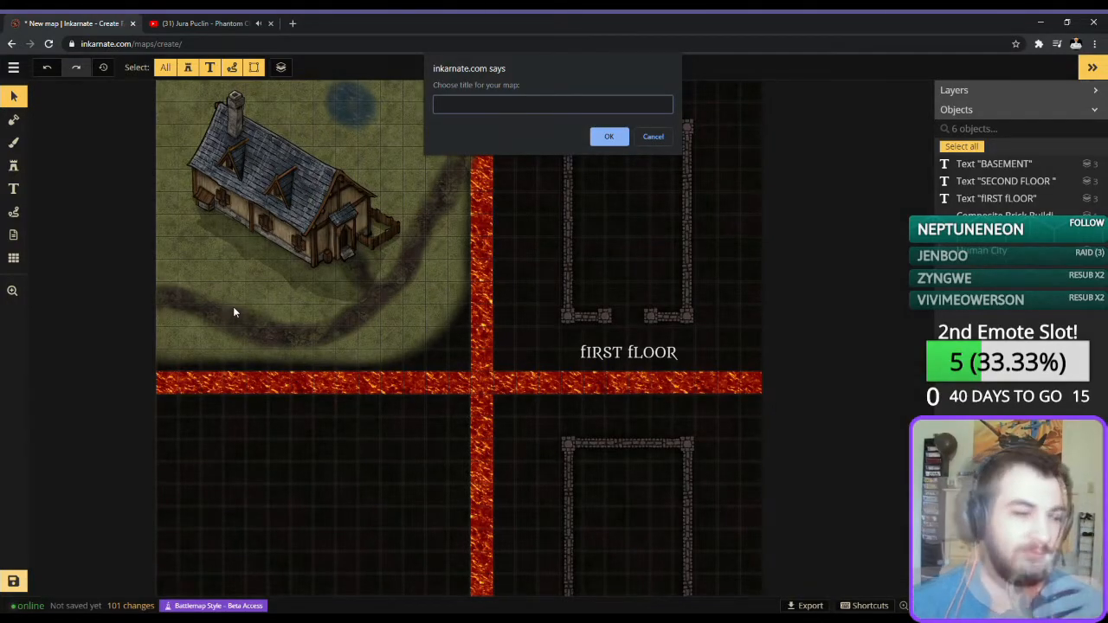
{"action": "type", "text": "\"Quite"}
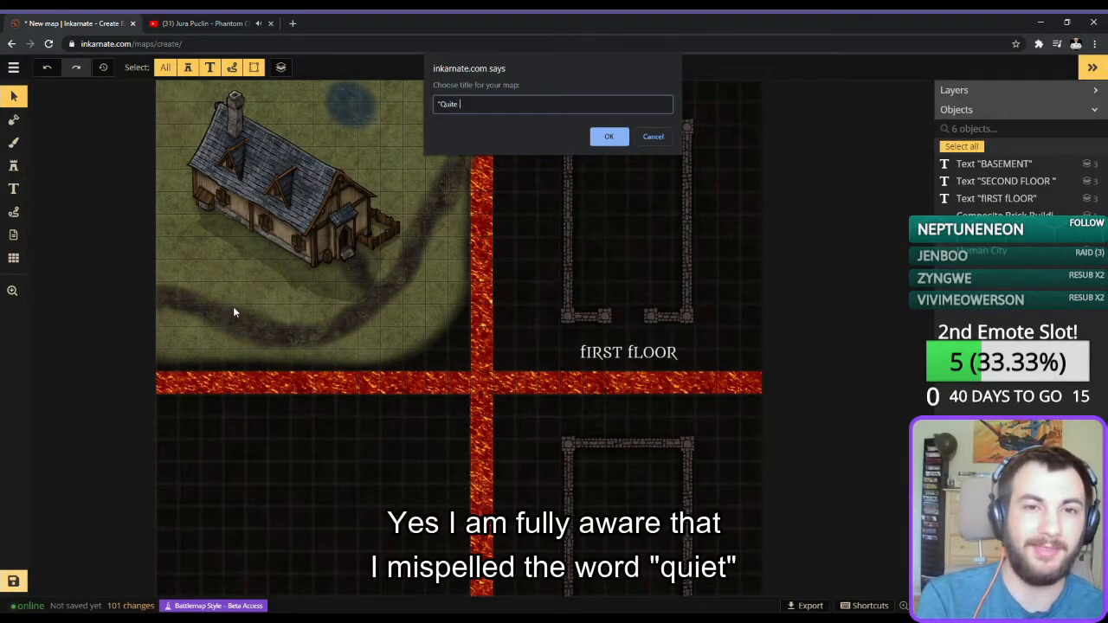
{"action": "type", "text": " Farm house"}
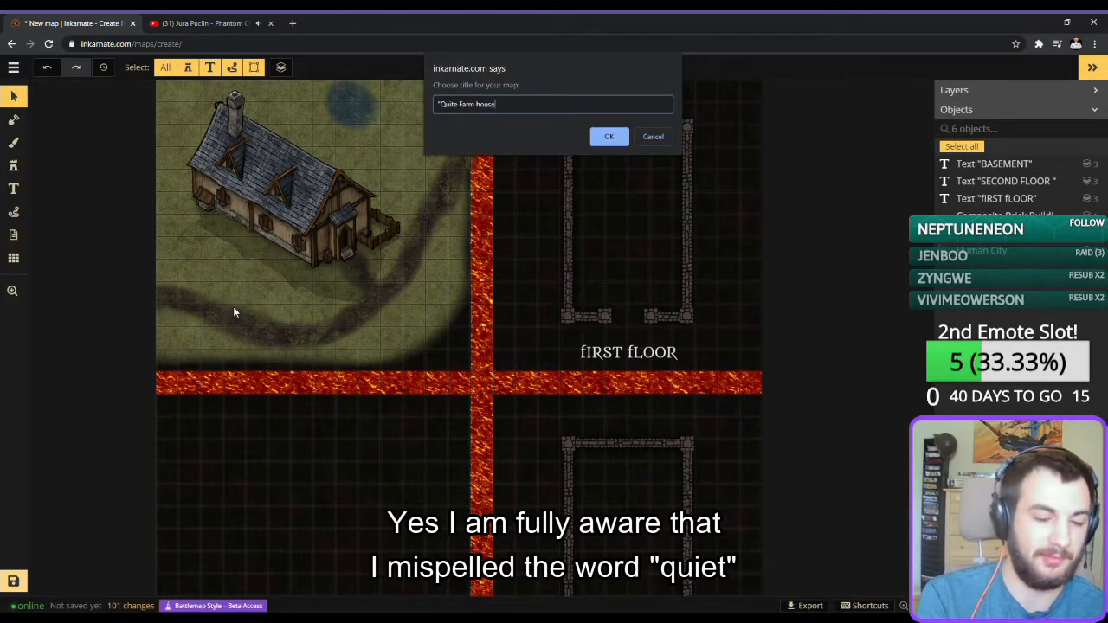
{"action": "type", "text": "\""}
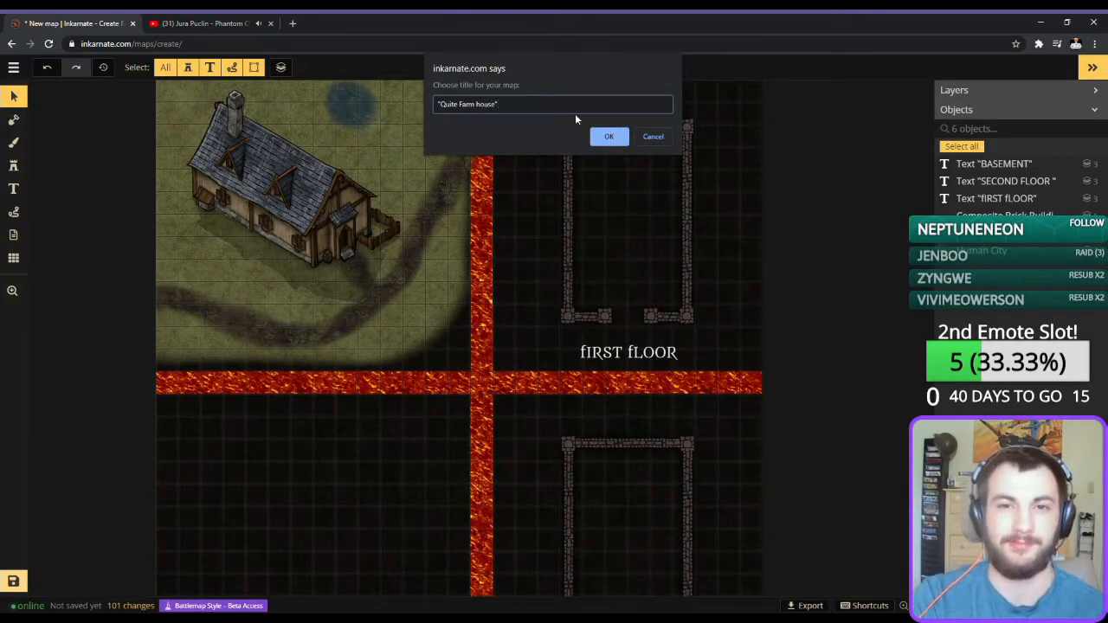
{"action": "left_click", "coordinate": [621, 144]}
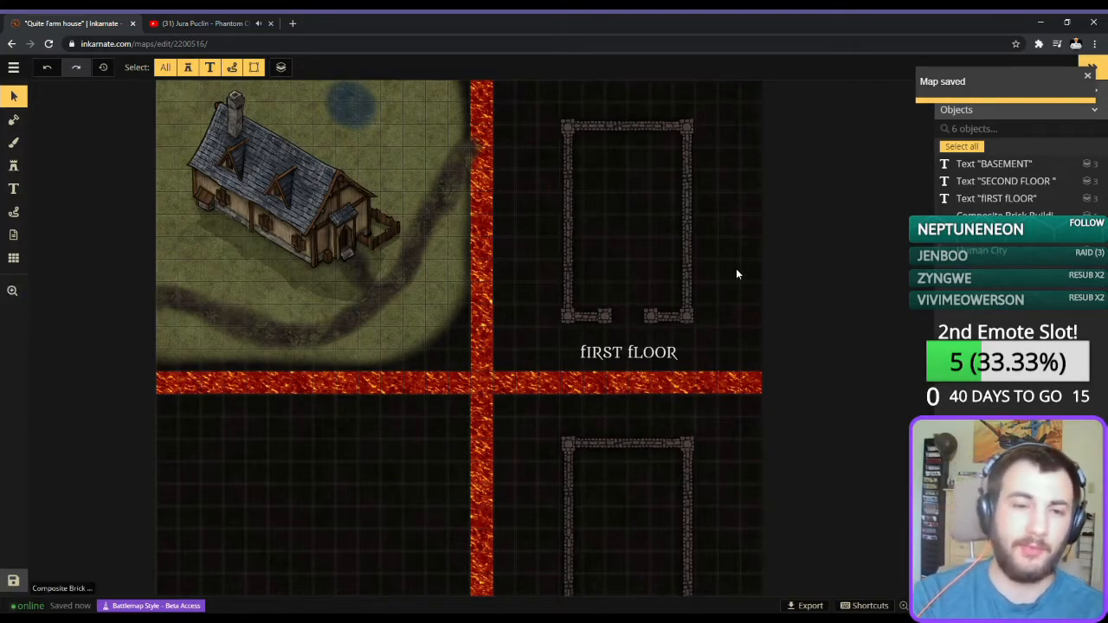
Lock the first-floor and second-floor building outline stamps in place.
{"action": "key", "text": "space"}
{"action": "left_click_drag", "start_coordinate": [577, 285], "coordinate": [504, 304]}
{"action": "scroll", "coordinate": [382, 331], "scroll_direction": "up", "scroll_amount": 2}
{"action": "left_click", "coordinate": [519, 305]}
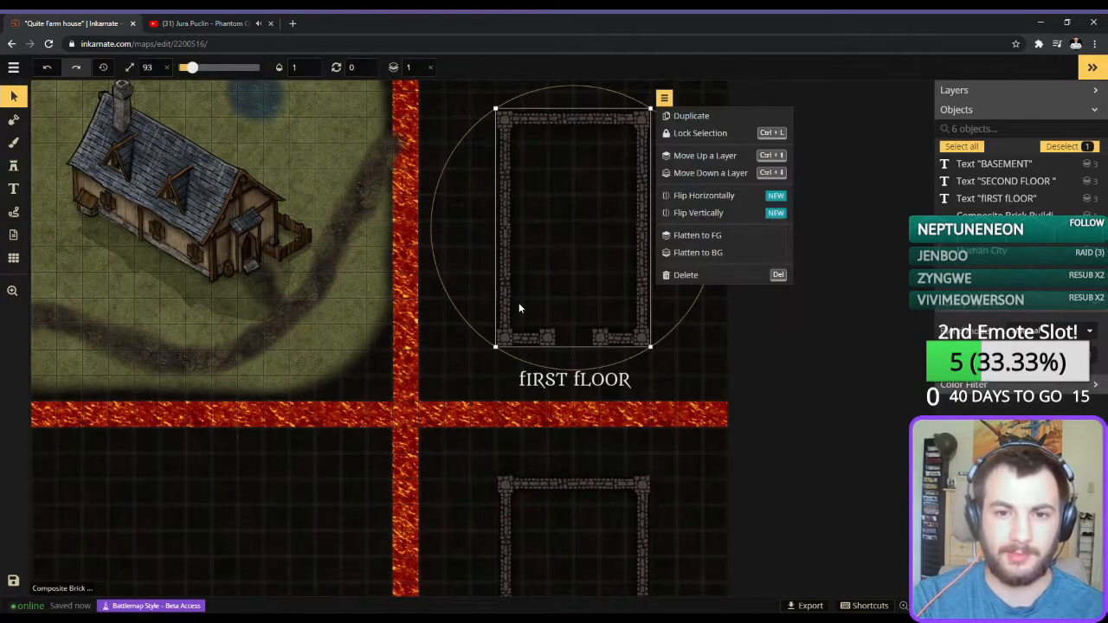
{"action": "left_click", "coordinate": [678, 135]}
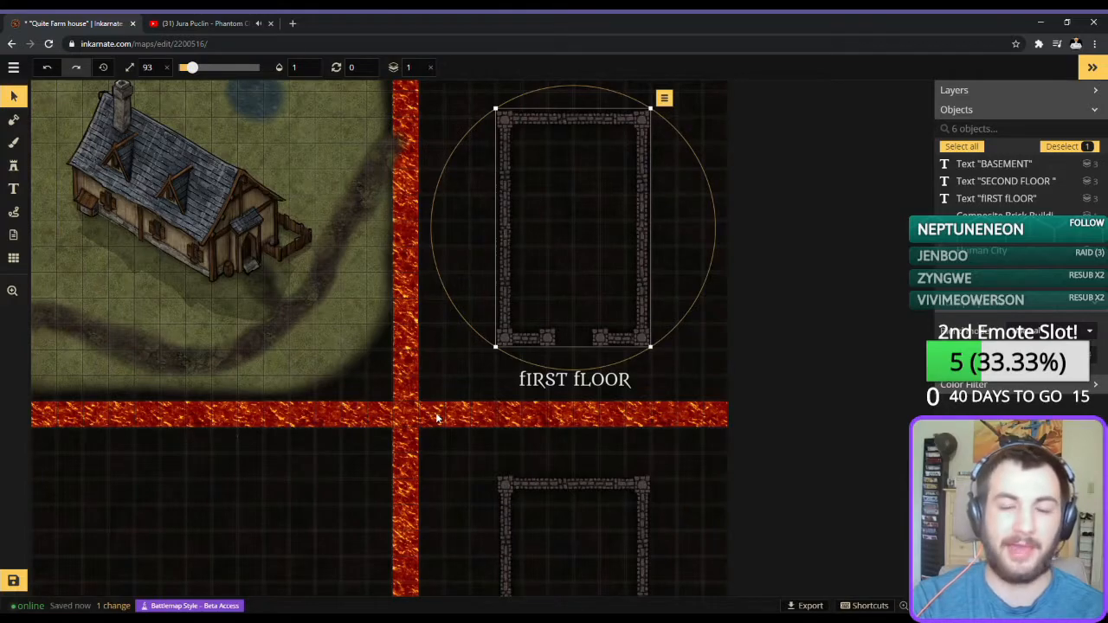
{"action": "left_click", "coordinate": [534, 531]}
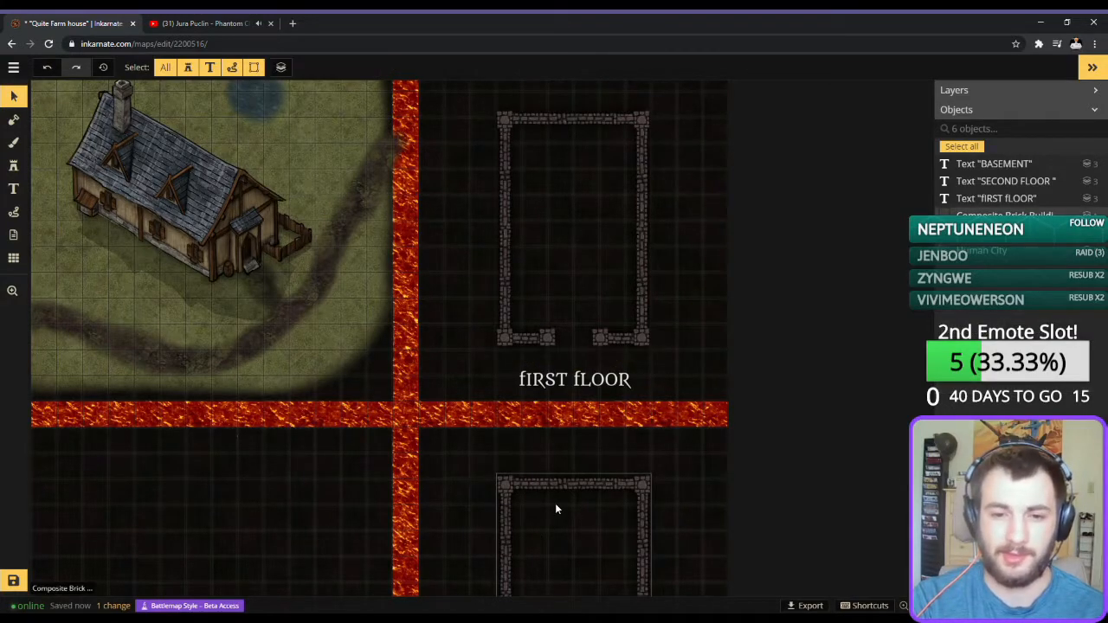
{"action": "right_click", "coordinate": [555, 509]}
{"action": "left_click", "coordinate": [714, 308]}
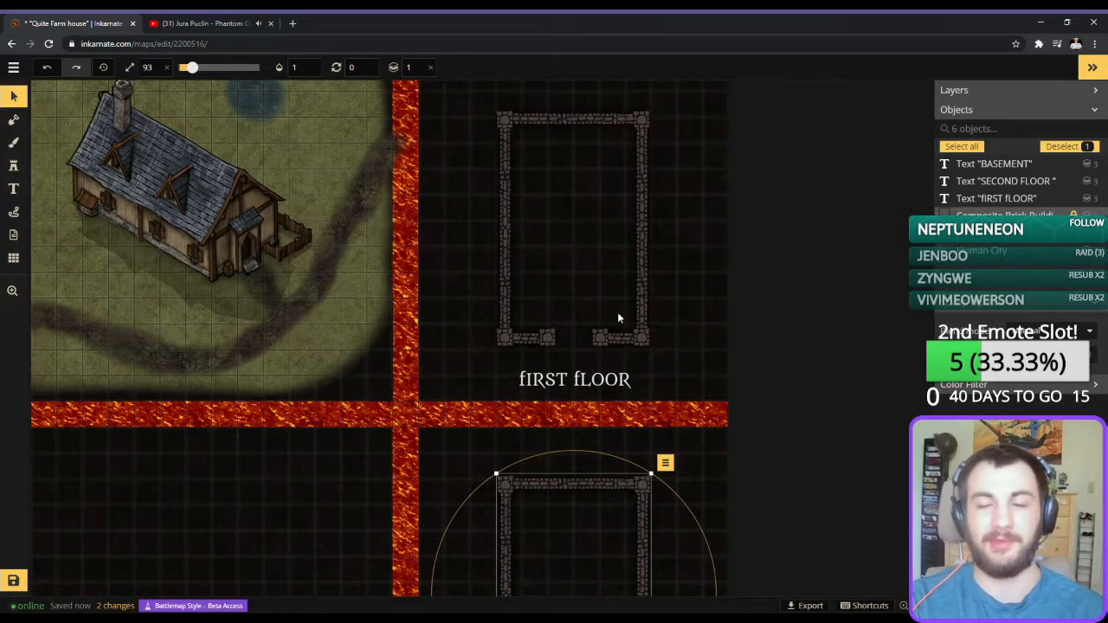
{"action": "left_click", "coordinate": [524, 347]}
{"action": "left_click", "coordinate": [523, 44]}
{"action": "left_click_drag", "start_coordinate": [525, 138], "coordinate": [438, 417]}
{"action": "left_click_drag", "start_coordinate": [652, 176], "coordinate": [486, 269]}
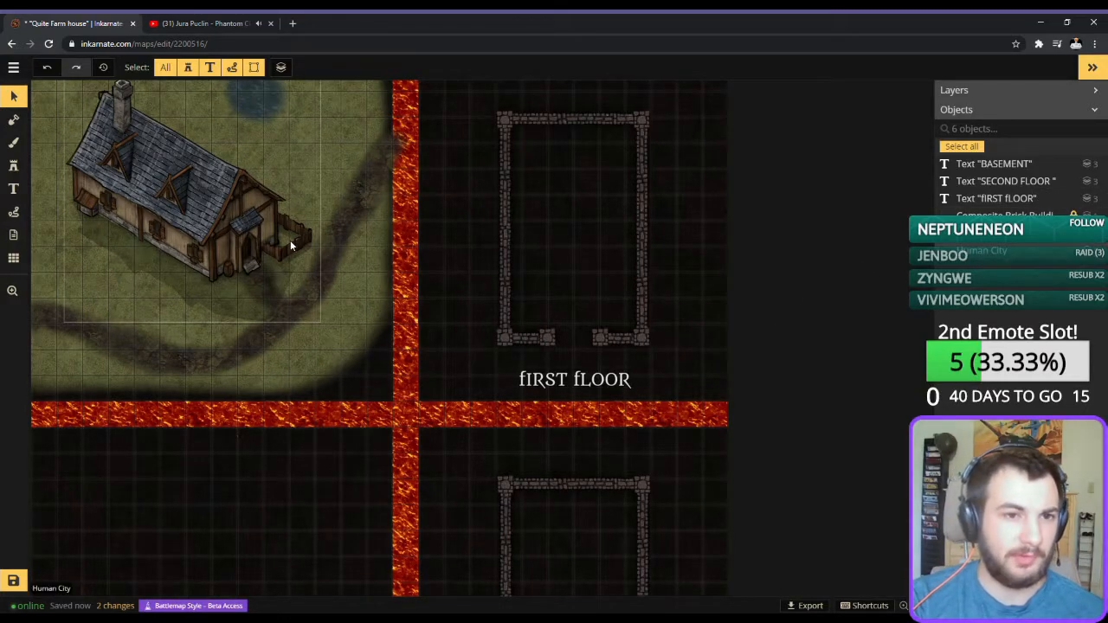
Place a Door Frame stamp at size 86, rotated 270 degrees, in the gap of the first floor's front wall.
{"action": "scroll", "coordinate": [290, 242], "scroll_direction": "up", "scroll_amount": 1}
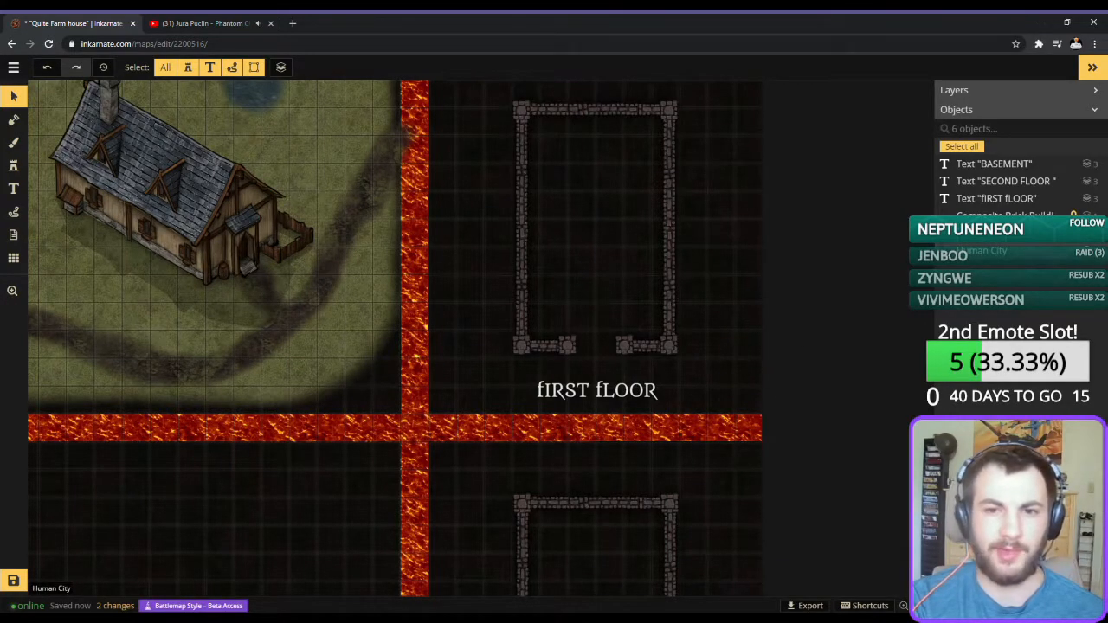
{"action": "left_click", "coordinate": [13, 168]}
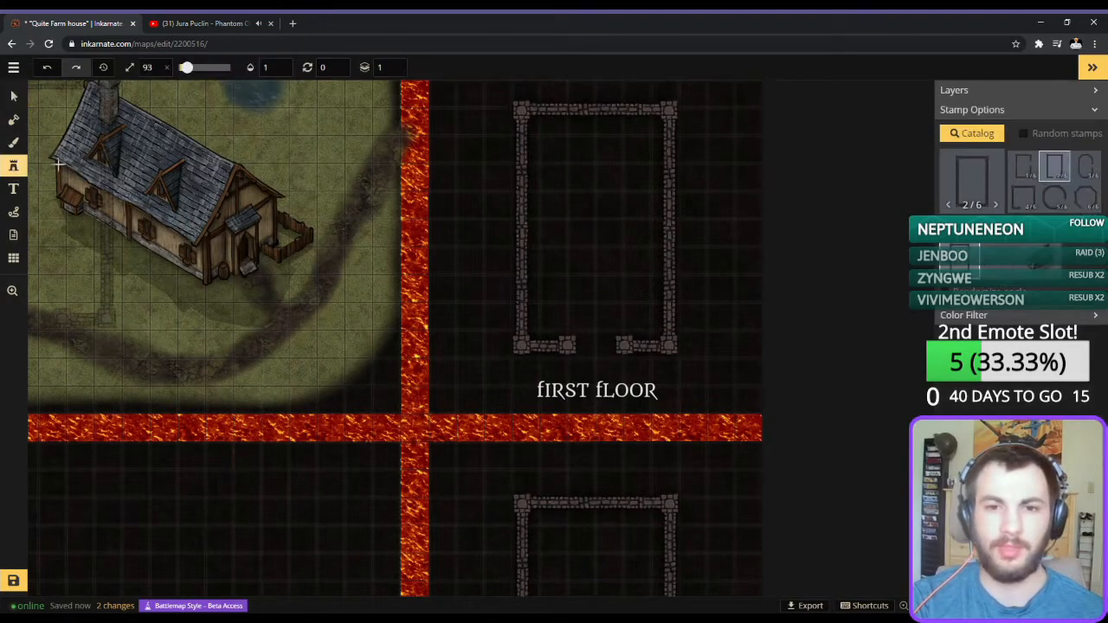
{"action": "left_click", "coordinate": [963, 186]}
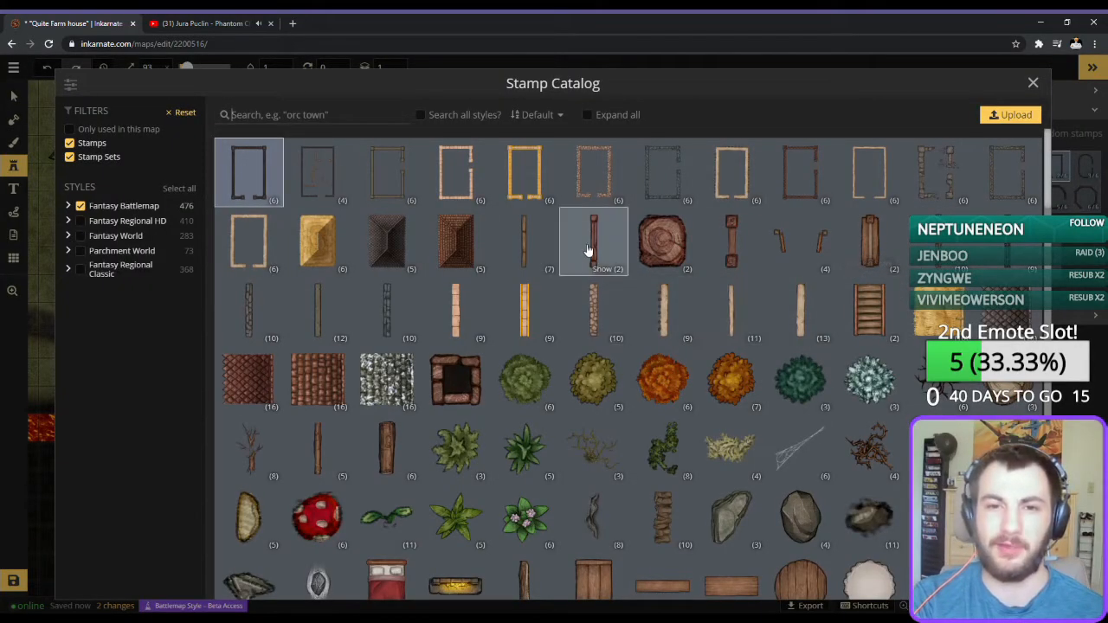
{"action": "left_click", "coordinate": [732, 241]}
{"action": "scroll", "coordinate": [596, 353], "scroll_direction": "down", "scroll_amount": 6}
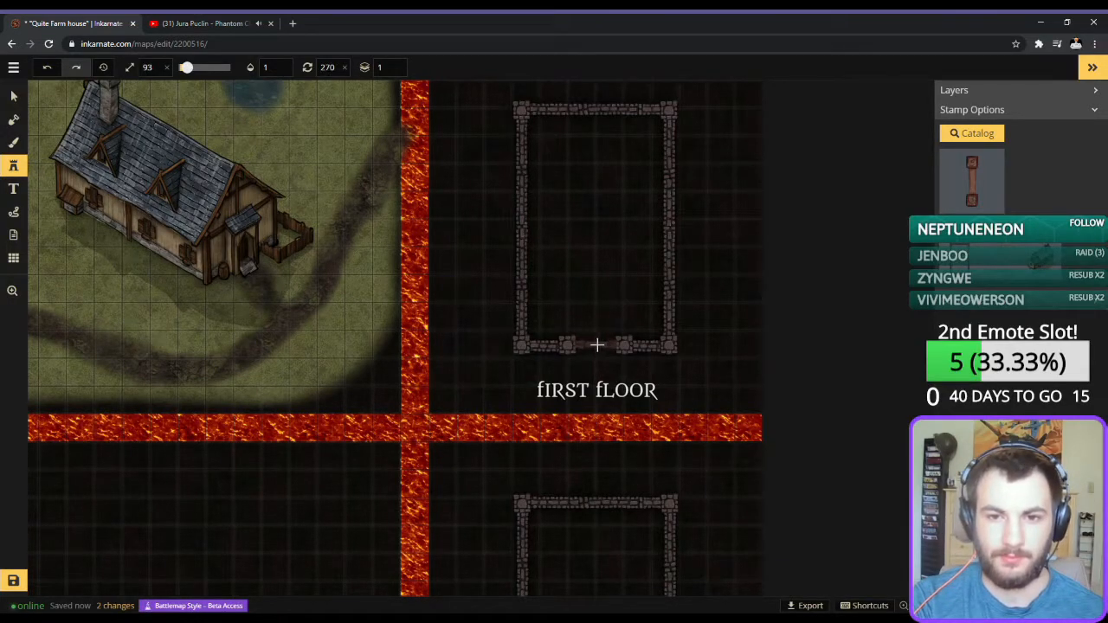
{"action": "scroll", "coordinate": [598, 342], "scroll_direction": "up", "scroll_amount": 5}
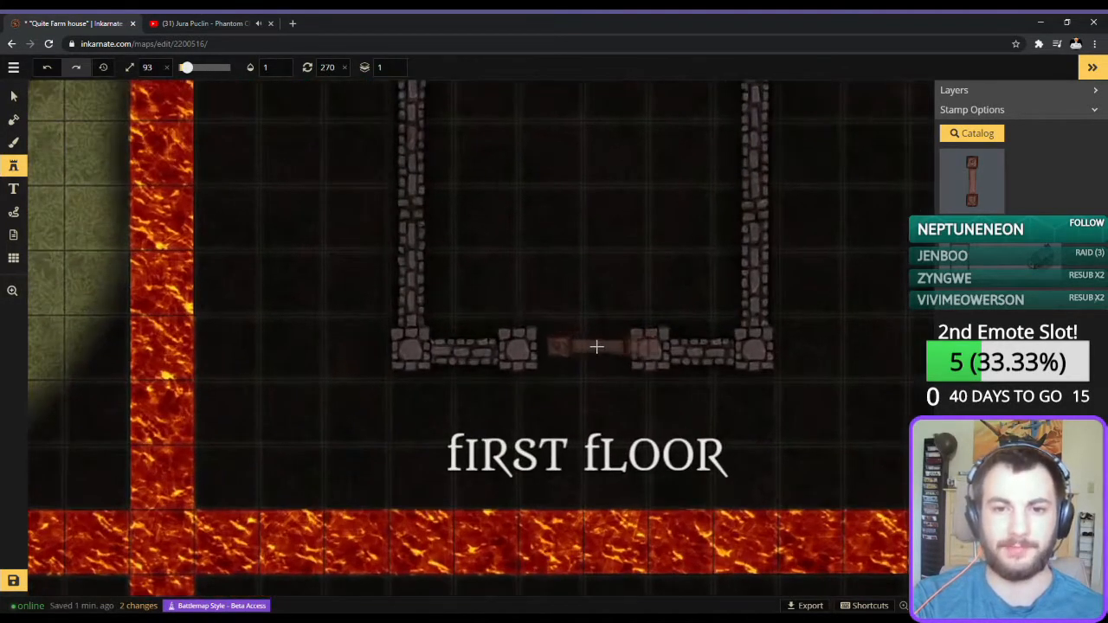
{"action": "scroll", "coordinate": [581, 349], "scroll_direction": "down", "scroll_amount": 1}
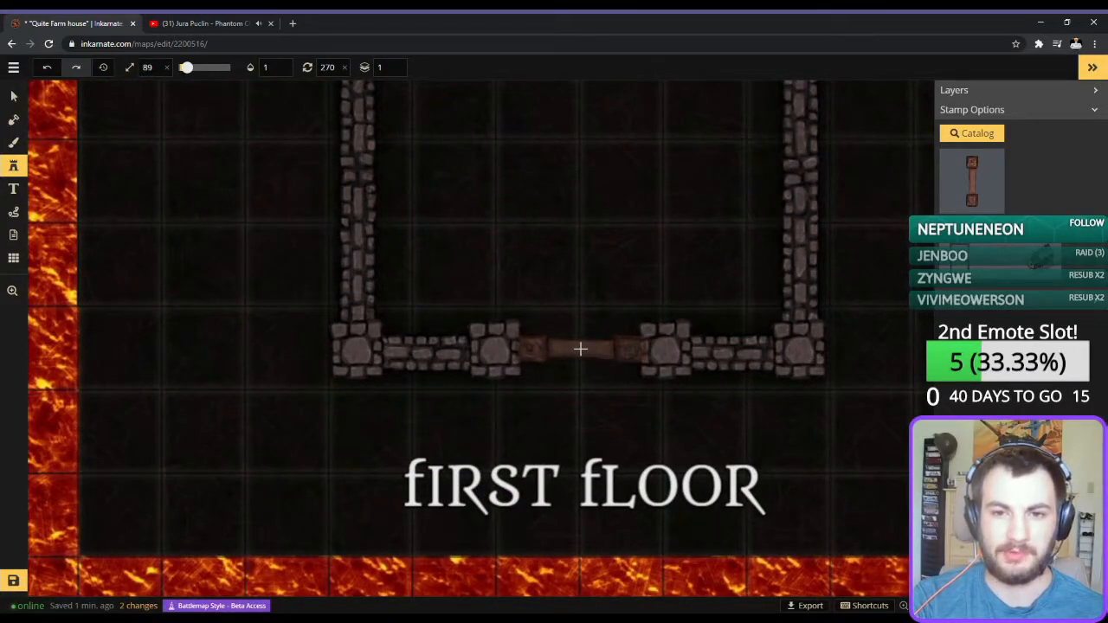
{"action": "scroll", "coordinate": [579, 349], "scroll_direction": "down", "scroll_amount": 1}
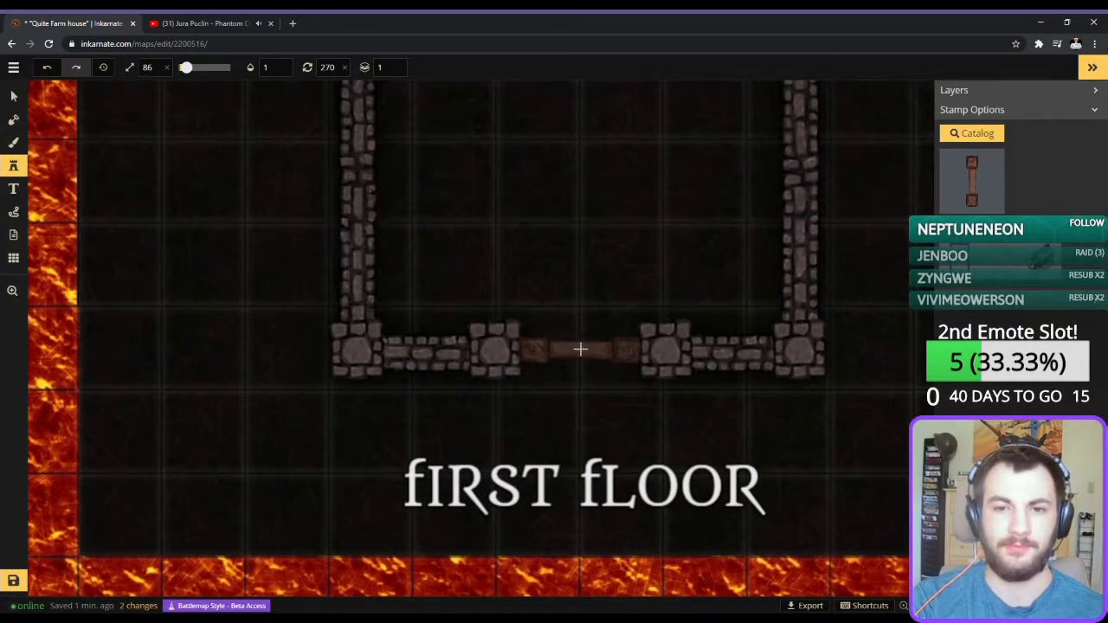
{"action": "left_click", "coordinate": [580, 349]}
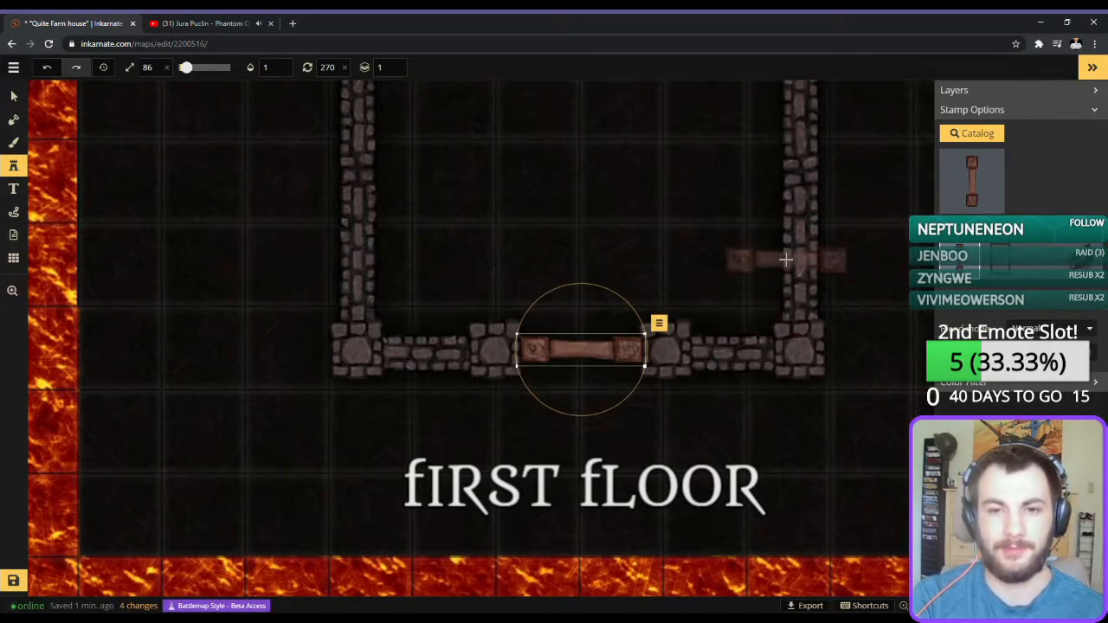
Examine the wooden beam and Wood Walls 1 stamp variants in the stamp catalog.
{"action": "scroll", "coordinate": [782, 257], "scroll_direction": "down", "scroll_amount": 3}
{"action": "scroll", "coordinate": [782, 258], "scroll_direction": "down", "scroll_amount": 4}
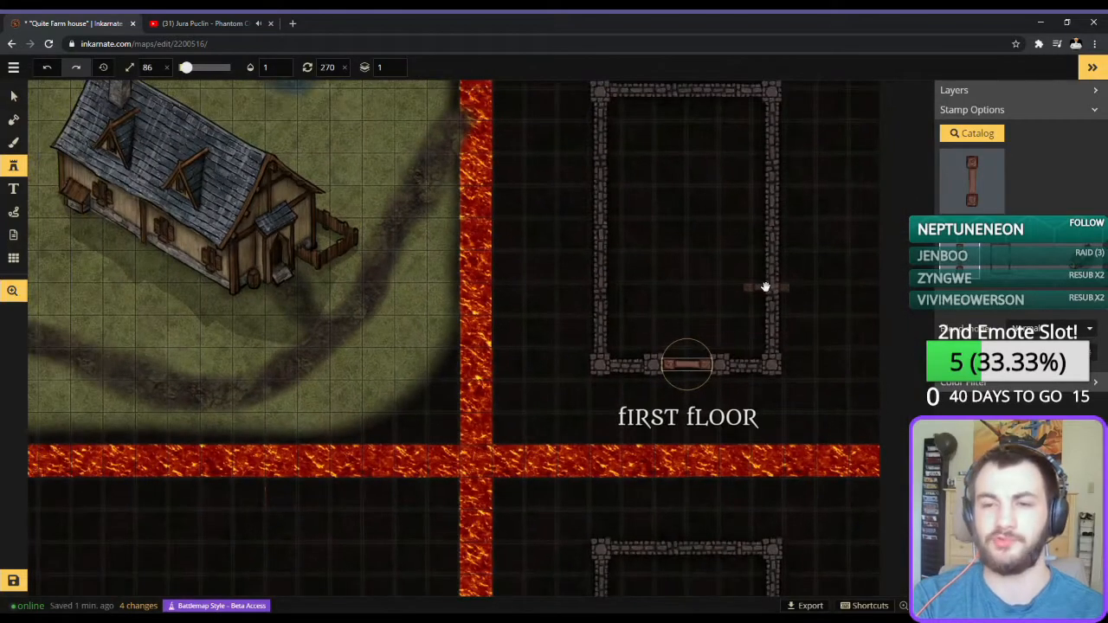
{"action": "left_click_drag", "start_coordinate": [765, 287], "coordinate": [725, 324]}
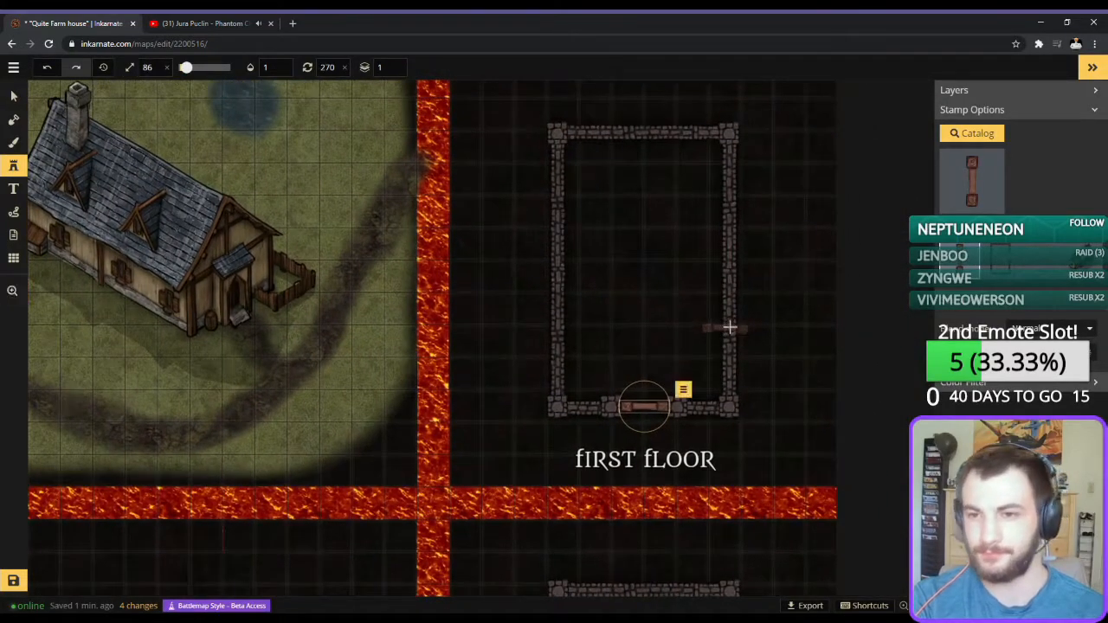
{"action": "left_click", "coordinate": [983, 206]}
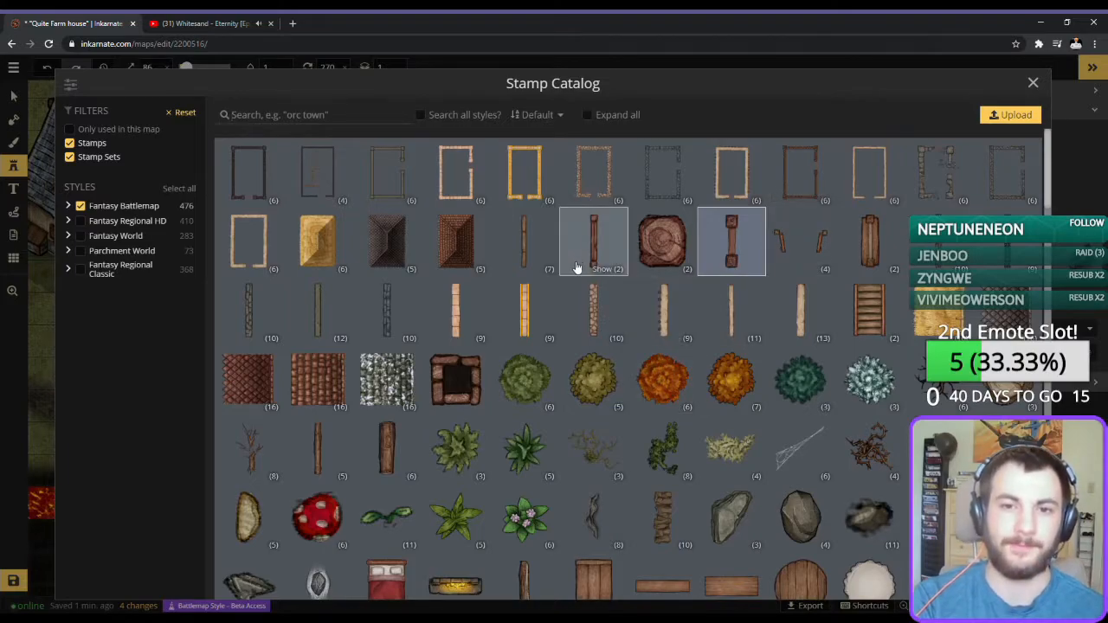
{"action": "left_click", "coordinate": [609, 270]}
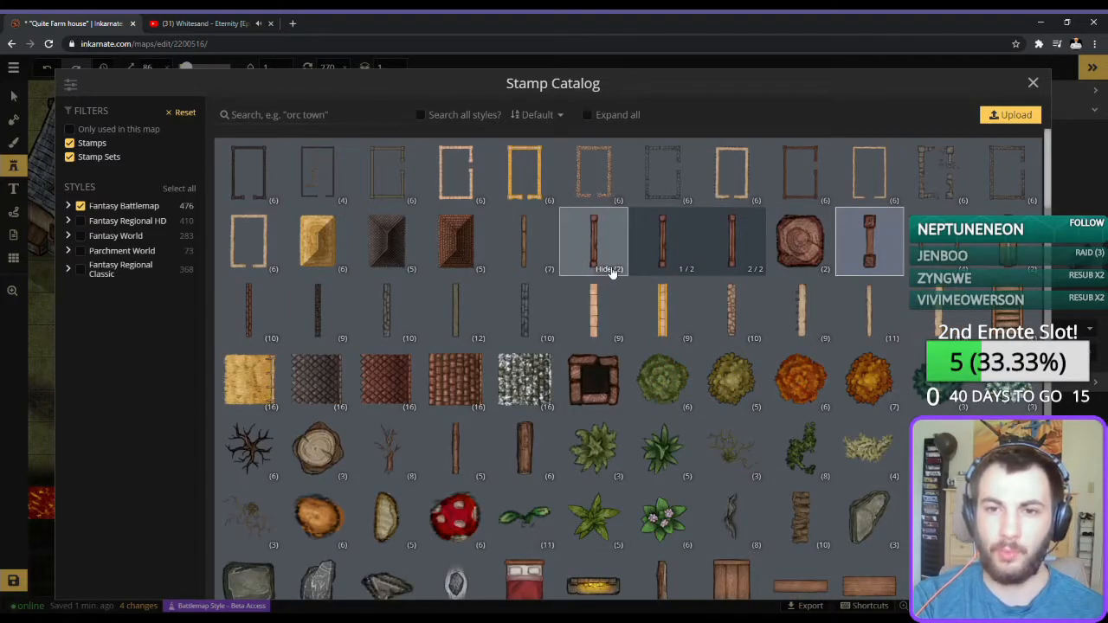
{"action": "left_click", "coordinate": [610, 270]}
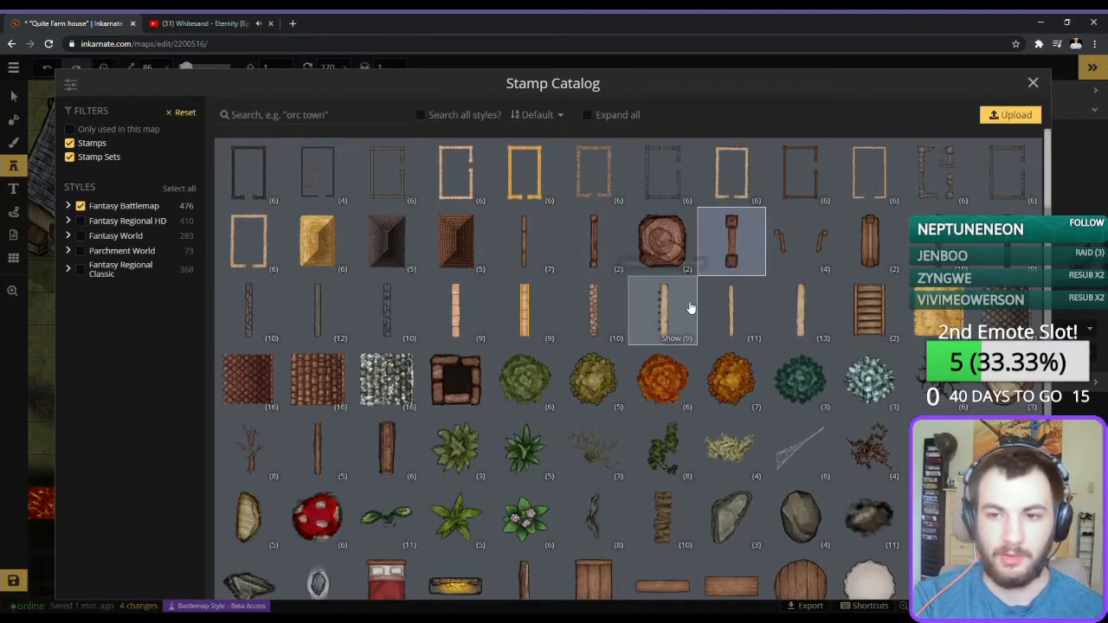
{"action": "left_click", "coordinate": [530, 266]}
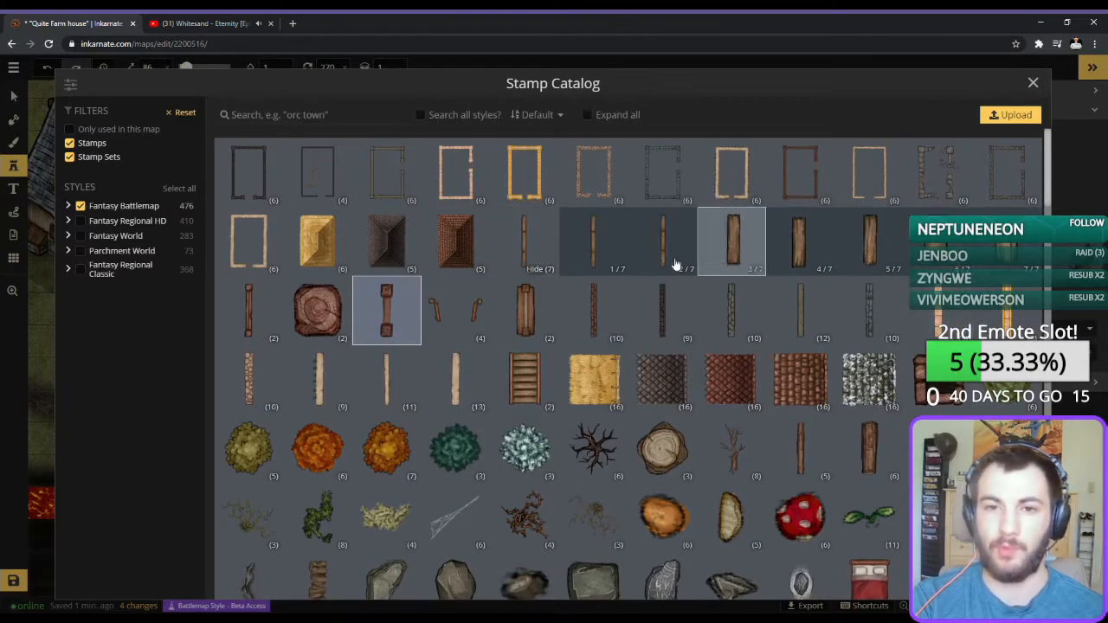
{"action": "left_click", "coordinate": [537, 272]}
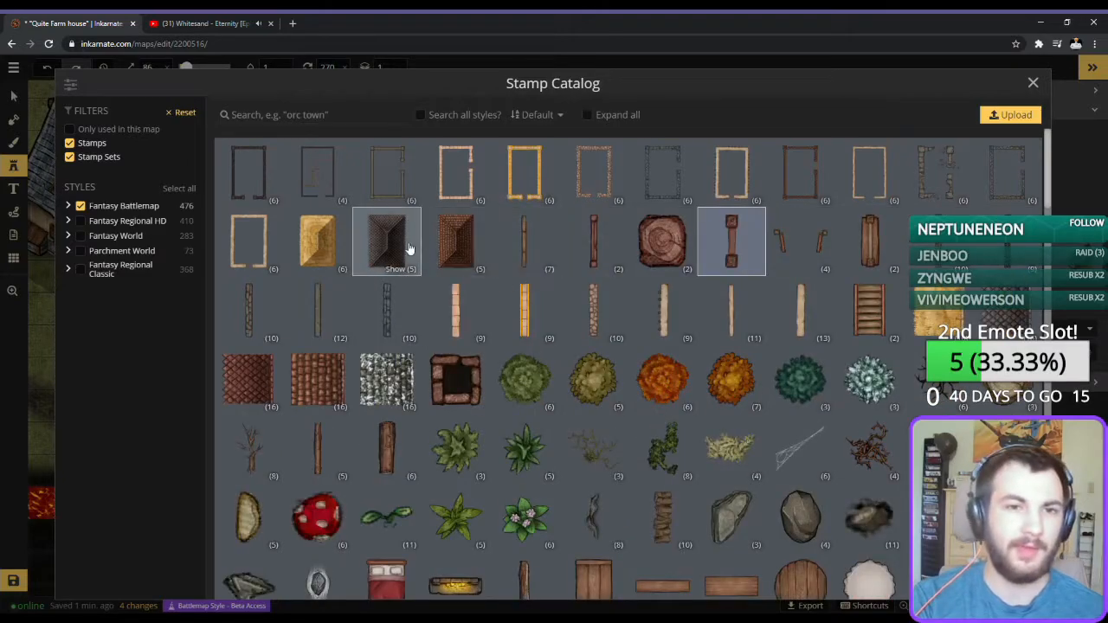
{"action": "left_click", "coordinate": [1034, 83]}
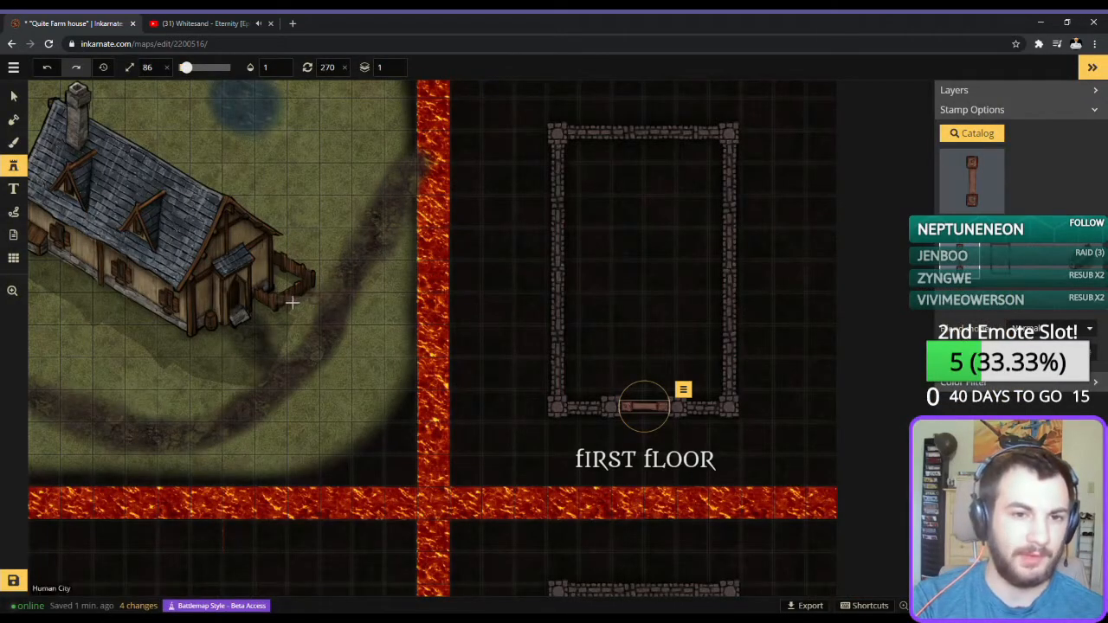
Place the second Wood Walls 1 variant at size 31, running downward from the front wall just right of the doorway.
{"action": "left_click", "coordinate": [951, 200]}
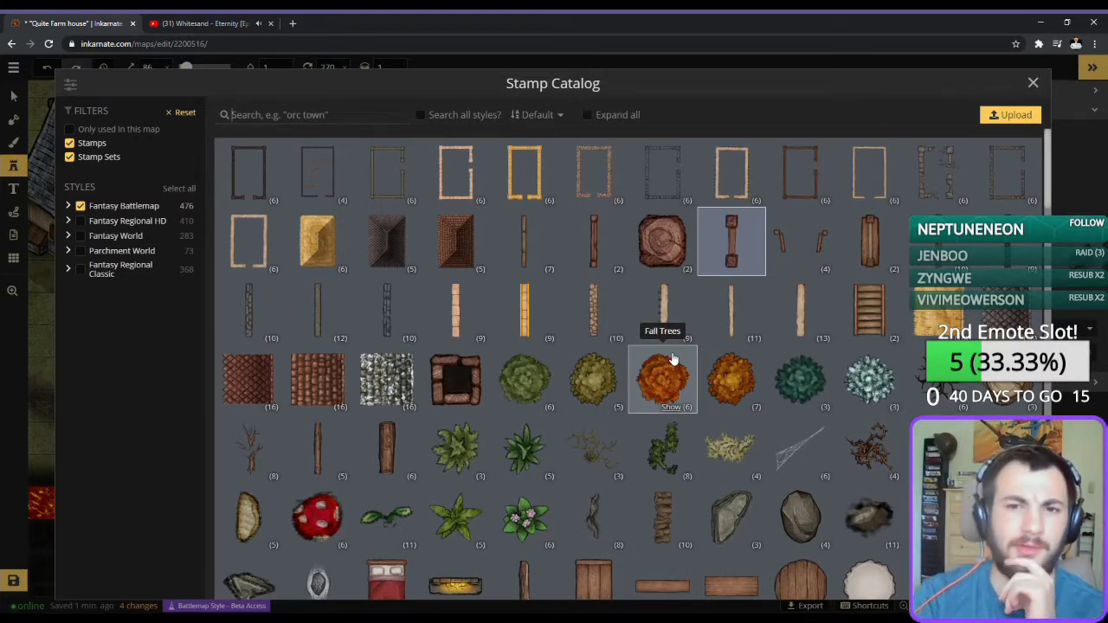
{"action": "left_click", "coordinate": [541, 242]}
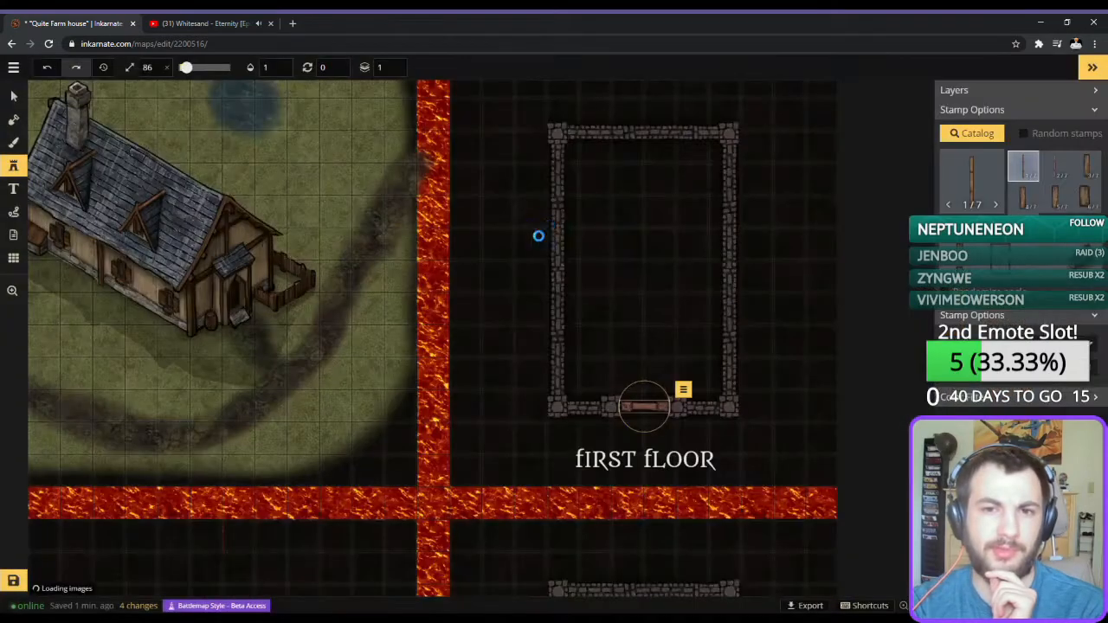
{"action": "left_click", "coordinate": [1056, 174]}
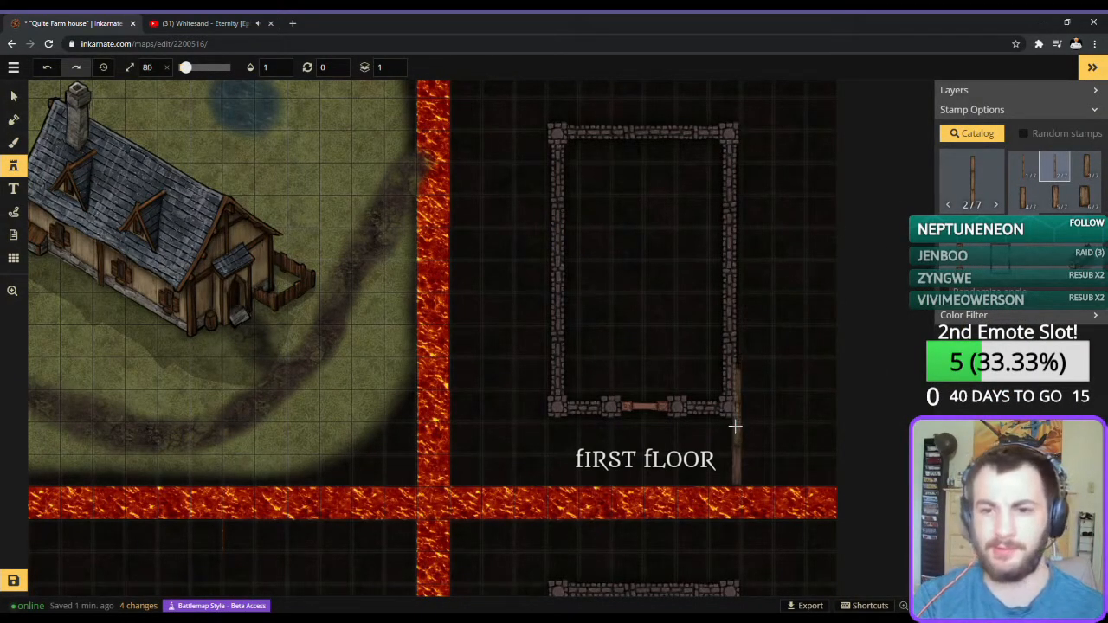
{"action": "scroll", "coordinate": [735, 425], "scroll_direction": "down", "scroll_amount": 10}
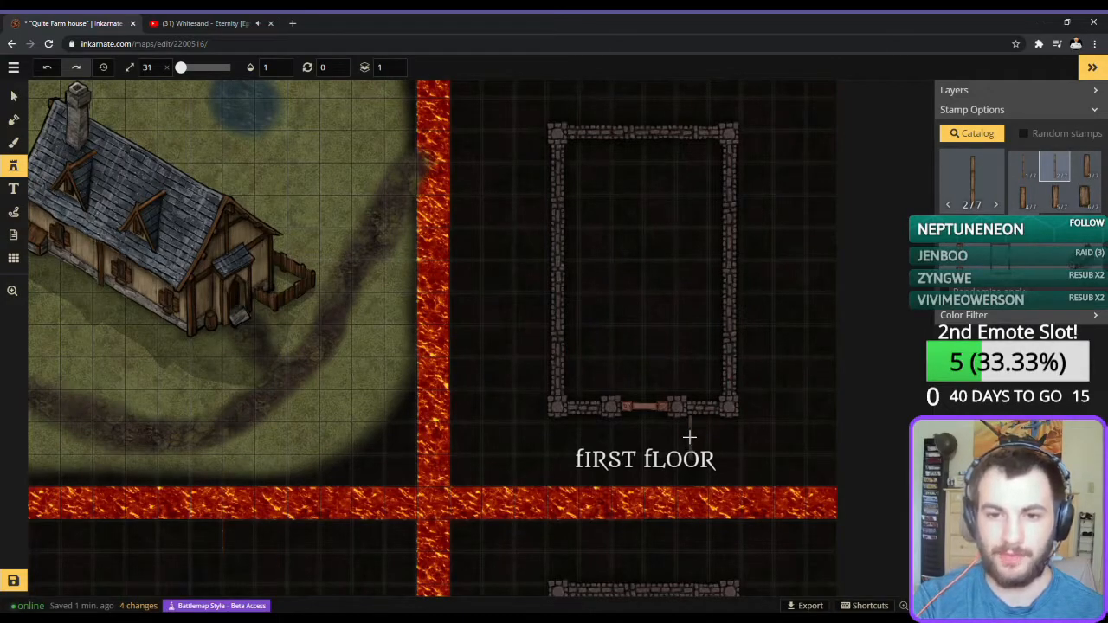
{"action": "left_click", "coordinate": [689, 438]}
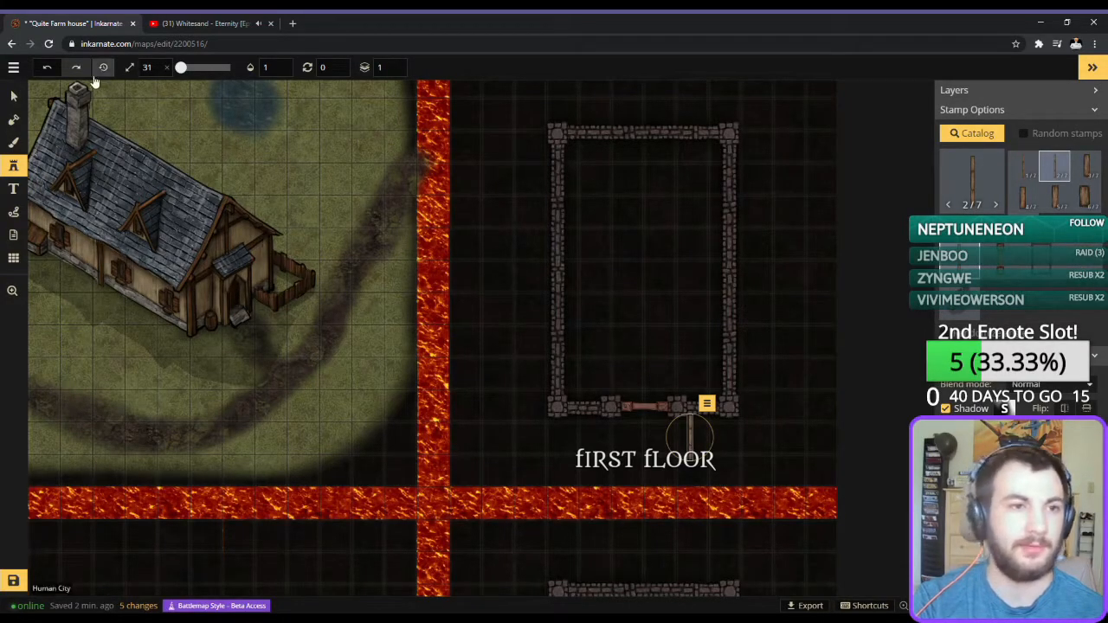
Move the "fIRST fLOOR" label above the first-floor building outline.
{"action": "left_click", "coordinate": [13, 95]}
{"action": "left_click_drag", "start_coordinate": [636, 460], "coordinate": [647, 110]}
Extend the wooden fence with more size 31 wall pieces around the first floor's lower-right corner and up its right side.
{"action": "left_click", "coordinate": [13, 165]}
{"action": "scroll", "coordinate": [621, 472], "scroll_direction": "up", "scroll_amount": 1}
{"action": "scroll", "coordinate": [646, 468], "scroll_direction": "down", "scroll_amount": 6}
{"action": "left_click", "coordinate": [644, 470]}
{"action": "scroll", "coordinate": [726, 492], "scroll_direction": "up", "scroll_amount": 5}
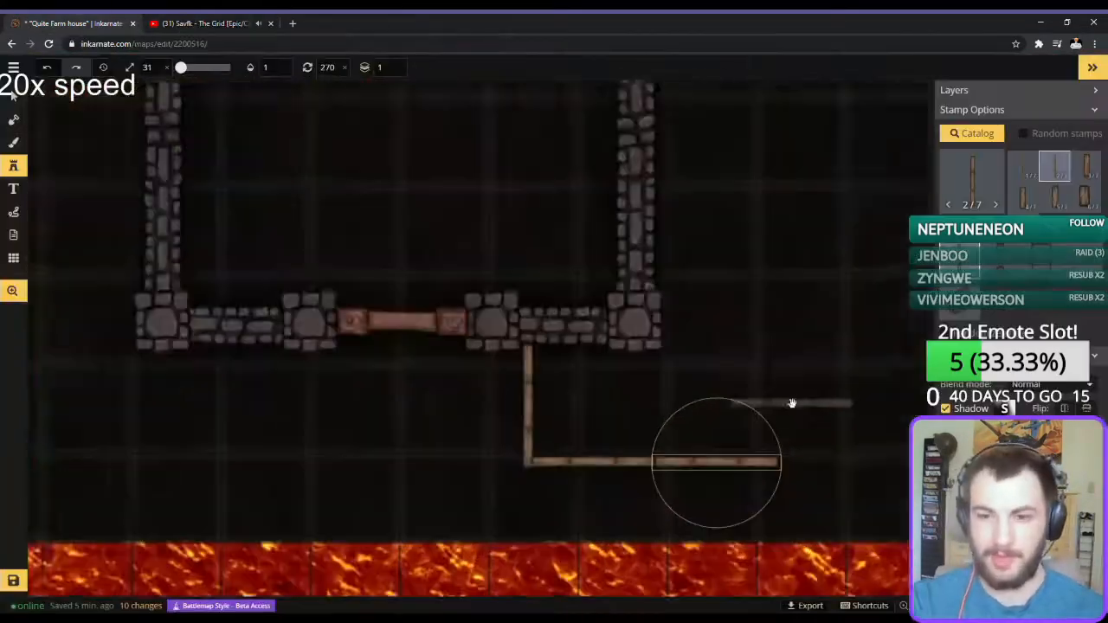
{"action": "left_click", "coordinate": [631, 370]}
{"action": "left_click", "coordinate": [631, 371]}
{"action": "left_click", "coordinate": [630, 246]}
{"action": "left_click_drag", "start_coordinate": [583, 255], "coordinate": [594, 415]}
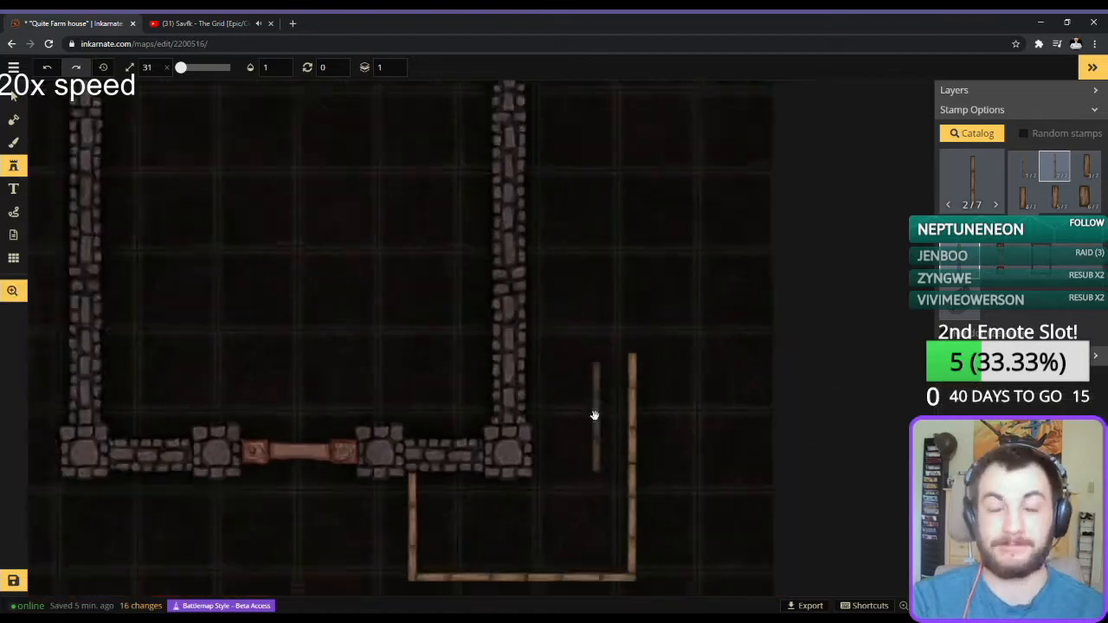
Paint grass around the first-floor building outline with a soft brush at size 85 and opacity 0.59.
{"action": "scroll", "coordinate": [594, 390], "scroll_direction": "down", "scroll_amount": 3}
{"action": "left_click", "coordinate": [13, 142]}
{"action": "left_click_drag", "start_coordinate": [449, 67], "coordinate": [458, 67]}
{"action": "left_click_drag", "start_coordinate": [596, 114], "coordinate": [665, 448]}
{"action": "scroll", "coordinate": [665, 448], "scroll_direction": "down", "scroll_amount": 2}
{"action": "left_click_drag", "start_coordinate": [816, 309], "coordinate": [747, 304]}
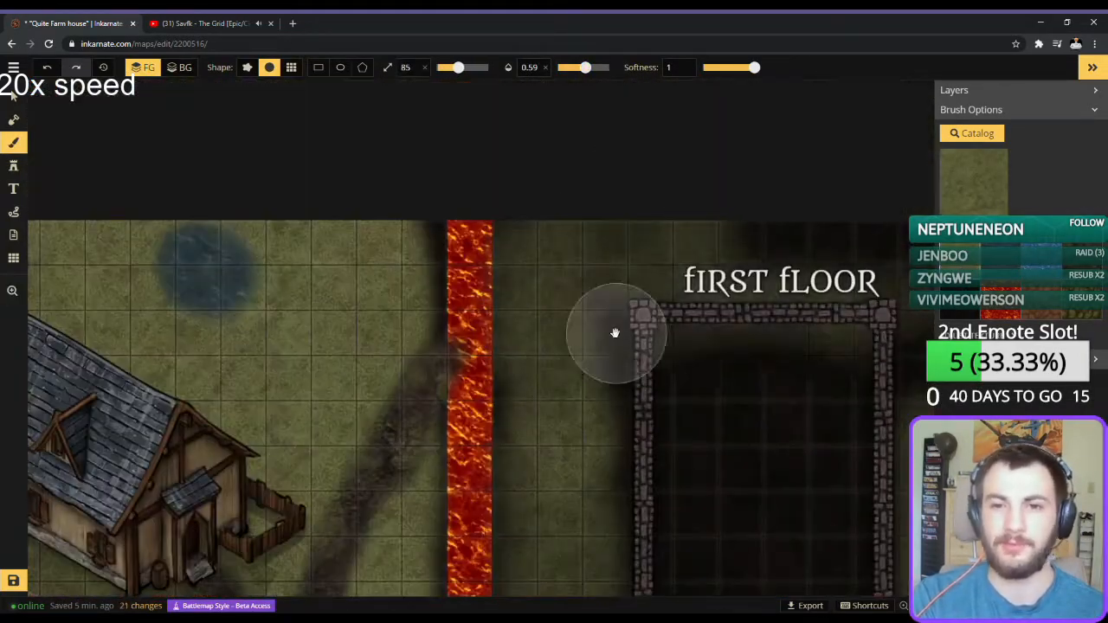
{"action": "left_click_drag", "start_coordinate": [728, 185], "coordinate": [715, 354]}
Paint the black texture at opacity 1 over the first-floor interior and the outer edges of the grass.
{"action": "left_click", "coordinate": [959, 303]}
{"action": "left_click_drag", "start_coordinate": [587, 69], "coordinate": [609, 68]}
{"action": "left_click_drag", "start_coordinate": [746, 466], "coordinate": [791, 355]}
{"action": "left_click_drag", "start_coordinate": [727, 485], "coordinate": [415, 468]}
{"action": "mouse_move", "coordinate": [467, 440]}
{"action": "left_mouse_down"}
{"action": "mouse_move", "coordinate": [663, 447]}
{"action": "mouse_move", "coordinate": [470, 371]}
{"action": "left_mouse_up"}
{"action": "left_click_drag", "start_coordinate": [736, 407], "coordinate": [363, 430]}
{"action": "left_click_drag", "start_coordinate": [285, 259], "coordinate": [484, 487]}
{"action": "left_click_drag", "start_coordinate": [484, 554], "coordinate": [480, 219]}
{"action": "left_click_drag", "start_coordinate": [766, 244], "coordinate": [510, 364]}
{"action": "left_click_drag", "start_coordinate": [683, 368], "coordinate": [672, 534]}
{"action": "left_click_drag", "start_coordinate": [672, 415], "coordinate": [693, 546]}
{"action": "left_click_drag", "start_coordinate": [736, 414], "coordinate": [413, 294]}
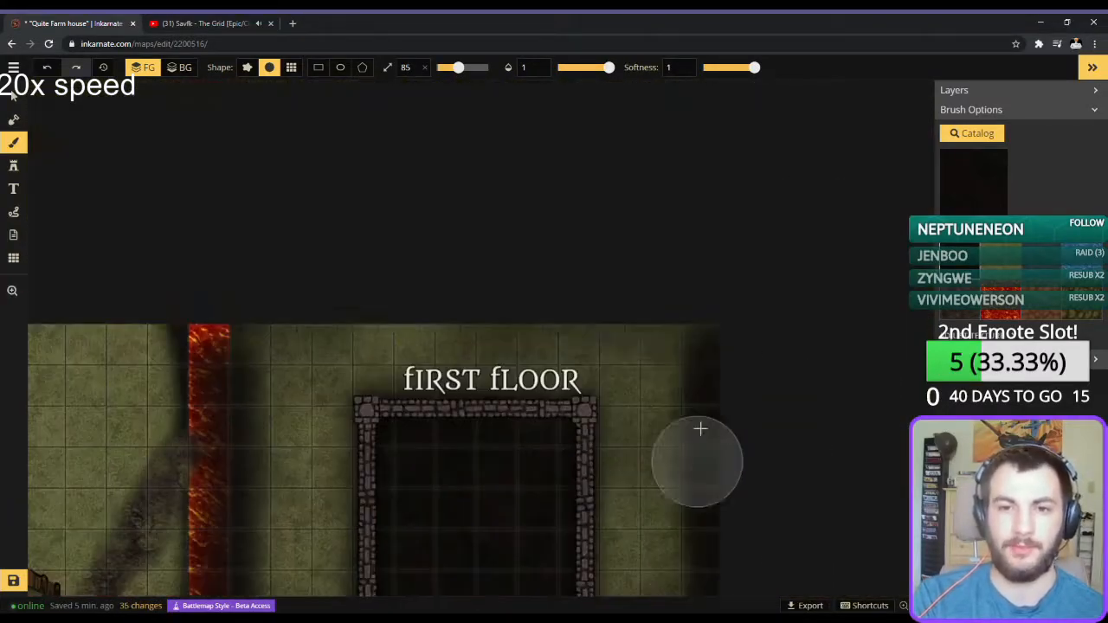
{"action": "left_click_drag", "start_coordinate": [519, 485], "coordinate": [721, 236]}
{"action": "left_click_drag", "start_coordinate": [424, 510], "coordinate": [425, 329]}
Repaint the vertical and horizontal lava dividers beside and below the first floor using the grid-shaped brush.
{"action": "left_click", "coordinate": [292, 68]}
{"action": "scroll", "coordinate": [466, 358], "scroll_direction": "down", "scroll_amount": 2}
{"action": "left_click", "coordinate": [1002, 305]}
{"action": "left_click_drag", "start_coordinate": [418, 147], "coordinate": [418, 554]}
{"action": "left_click_drag", "start_coordinate": [418, 571], "coordinate": [805, 567]}
{"action": "left_click_drag", "start_coordinate": [767, 433], "coordinate": [762, 455]}
Continue the wooden fence up the grass along the first floor's right wall with size 31 Wood Walls pieces.
{"action": "scroll", "coordinate": [692, 363], "scroll_direction": "up", "scroll_amount": 1}
{"action": "left_click", "coordinate": [13, 166]}
{"action": "scroll", "coordinate": [760, 457], "scroll_direction": "up", "scroll_amount": 5}
{"action": "left_click_drag", "start_coordinate": [753, 390], "coordinate": [521, 389]}
{"action": "left_click", "coordinate": [522, 381]}
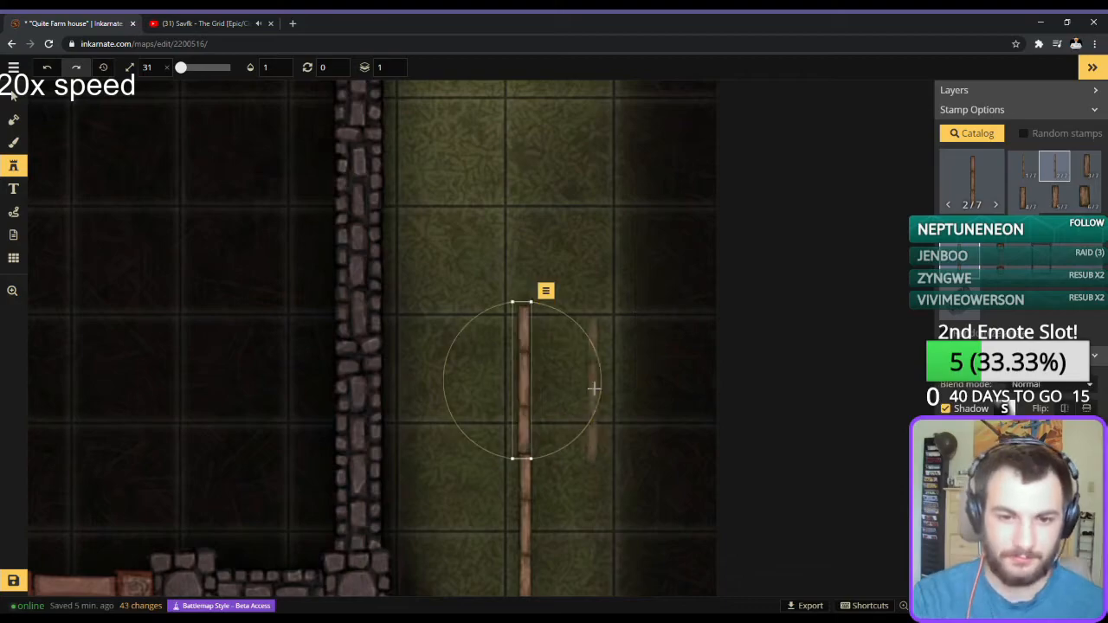
{"action": "left_click", "coordinate": [524, 210]}
{"action": "left_click_drag", "start_coordinate": [523, 203], "coordinate": [580, 493]}
{"action": "left_click", "coordinate": [580, 344]}
{"action": "scroll", "coordinate": [722, 220], "scroll_direction": "down", "scroll_amount": 3}
{"action": "left_click_drag", "start_coordinate": [723, 322], "coordinate": [650, 477]}
{"action": "scroll", "coordinate": [650, 476], "scroll_direction": "up", "scroll_amount": 2}
{"action": "left_click", "coordinate": [540, 306]}
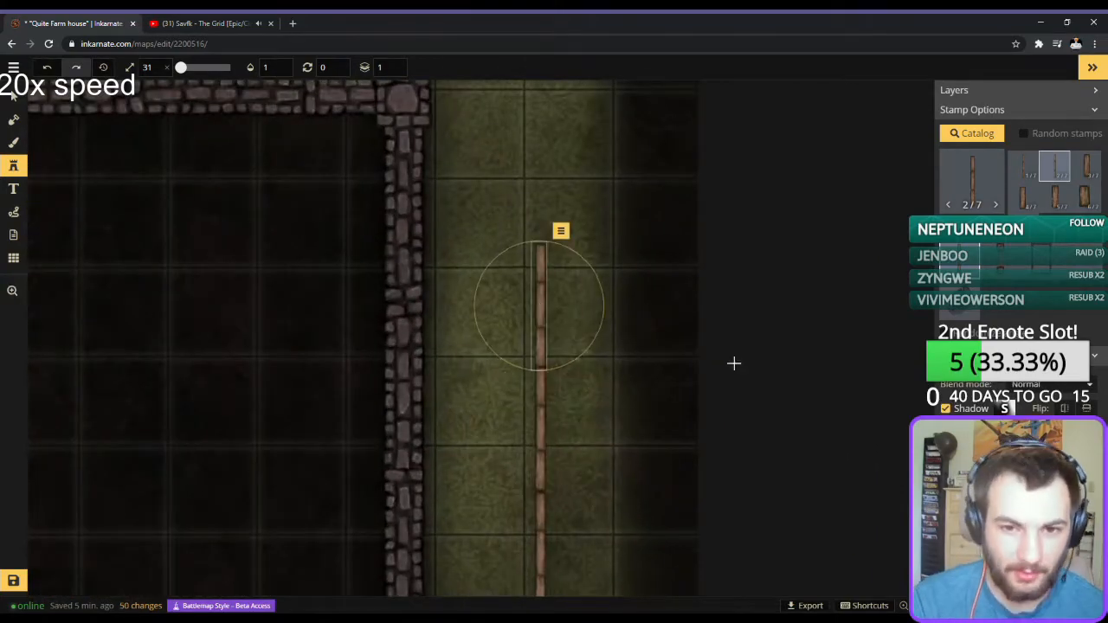
Add short fourth-variant Wood Walls pieces stepping the fence outward, with the upright pieces rotated 180 degrees.
{"action": "scroll", "coordinate": [733, 363], "scroll_direction": "up", "scroll_amount": 1}
{"action": "left_click", "coordinate": [1023, 197]}
{"action": "left_click", "coordinate": [646, 359]}
{"action": "left_click", "coordinate": [691, 359]}
{"action": "scroll", "coordinate": [720, 403], "scroll_direction": "up", "scroll_amount": 3}
{"action": "double_click", "coordinate": [326, 67]}
{"action": "type", "text": "180"}
{"action": "left_click", "coordinate": [677, 248]}
{"action": "left_click_drag", "start_coordinate": [678, 248], "coordinate": [696, 266]}
{"action": "left_click", "coordinate": [695, 182]}
{"action": "left_click_drag", "start_coordinate": [516, 529], "coordinate": [581, 447]}
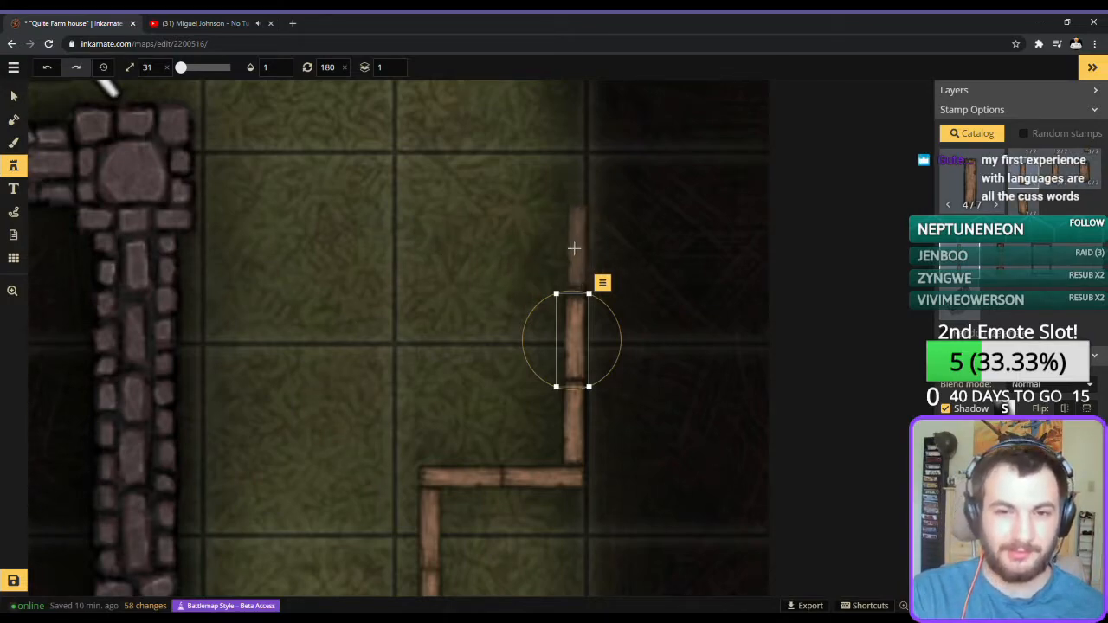
Place a short wood wall piece rotated 90 degrees and nudge it onto the top end of the upright fence section.
{"action": "left_click", "coordinate": [569, 241]}
{"action": "scroll", "coordinate": [564, 252], "scroll_direction": "down", "scroll_amount": 6}
{"action": "key", "text": "Down"}
{"action": "key", "text": "Left"}
{"action": "key", "text": "Left"}
{"action": "key", "text": "Left"}
{"action": "key", "text": "Left"}
{"action": "key", "text": "Left"}
{"action": "key", "text": "Left"}
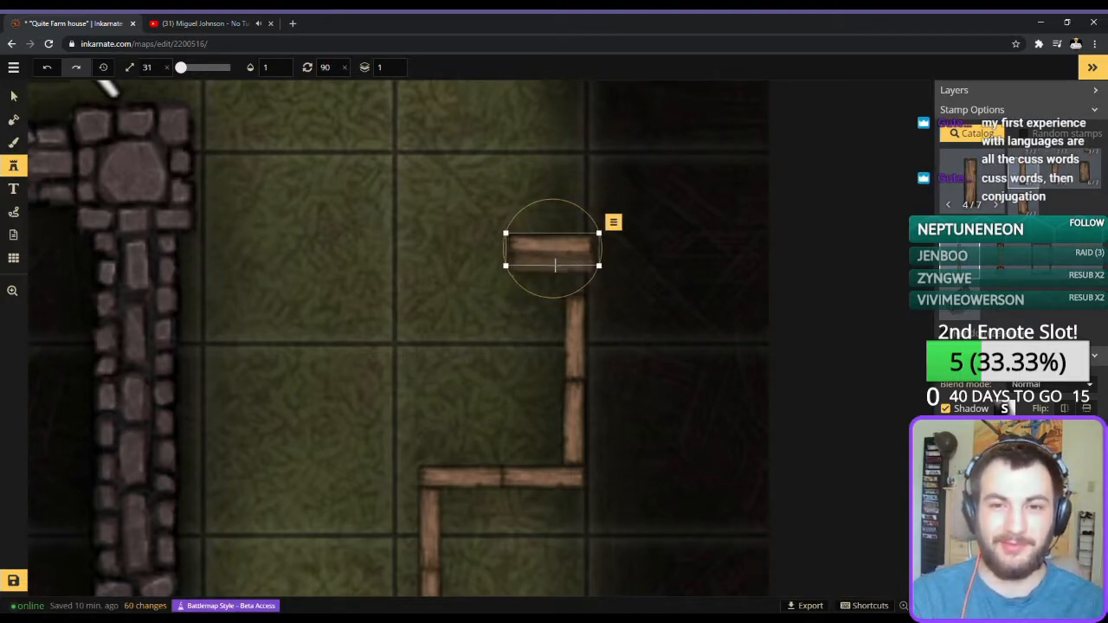
{"action": "key", "text": "Down"}
{"action": "key", "text": "Down"}
{"action": "key", "text": "Down"}
{"action": "key", "text": "Down"}
{"action": "key", "text": "Down"}
{"action": "key", "text": "Left"}
{"action": "key", "text": "Down"}
{"action": "key", "text": "Down"}
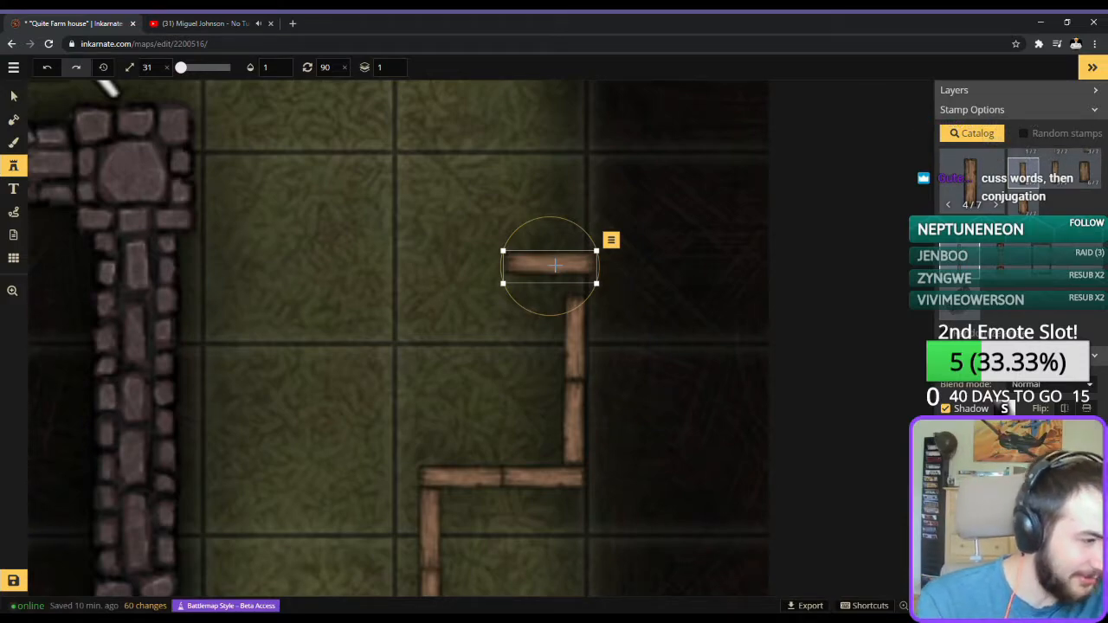
{"action": "key", "text": "Down"}
{"action": "key", "text": "Down"}
{"action": "key", "text": "Down"}
{"action": "key", "text": "Down"}
{"action": "key", "text": "Down"}
{"action": "key", "text": "Down"}
{"action": "key", "text": "Down"}
{"action": "key", "text": "Down"}
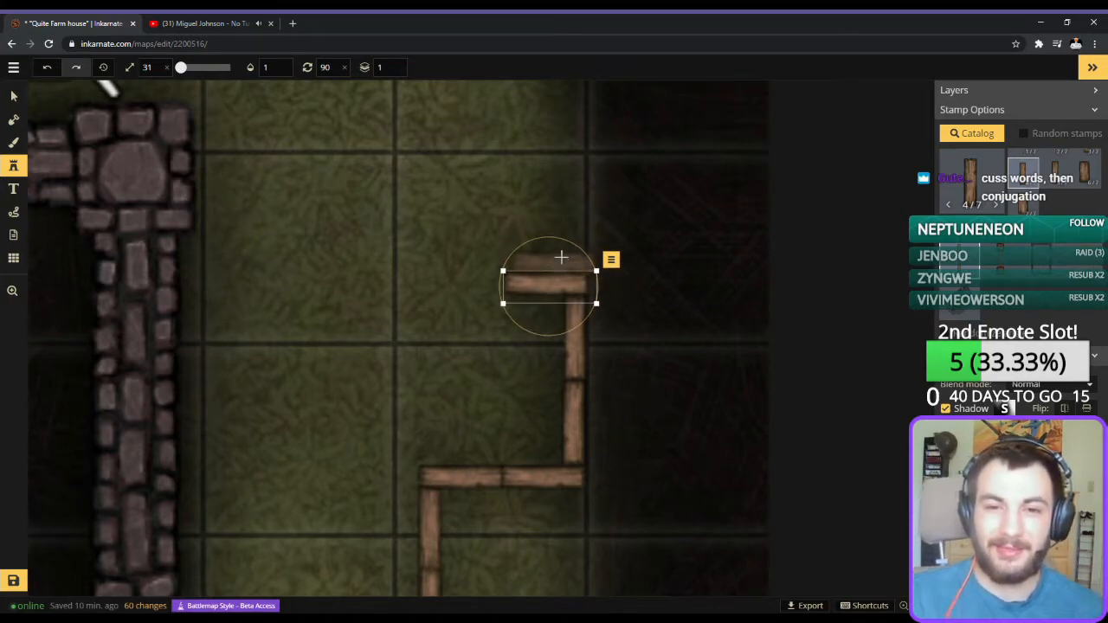
{"action": "key", "text": "Left"}
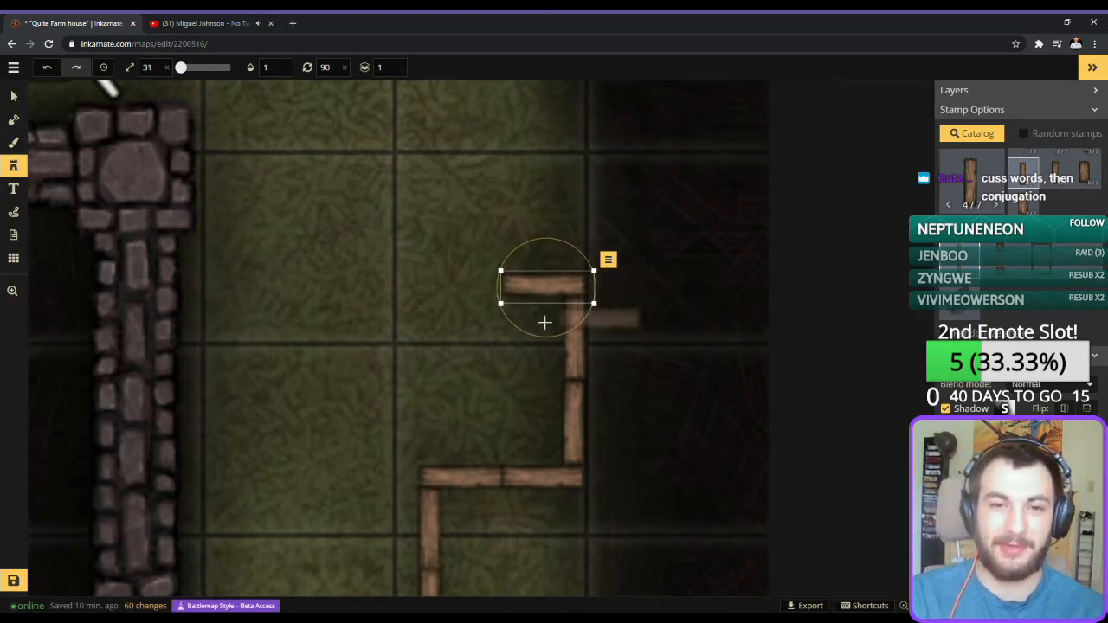
Place a long first-variant Wood Walls piece, rotated 90 degrees, extending the fence's top run toward the building.
{"action": "left_click", "coordinate": [705, 283]}
{"action": "left_click", "coordinate": [1022, 166]}
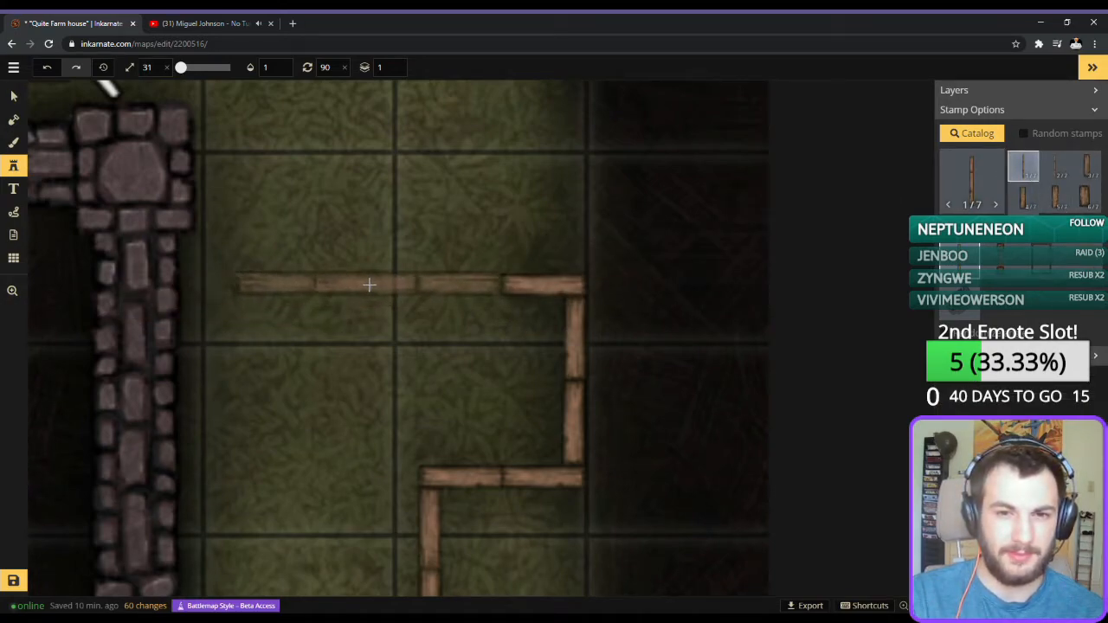
{"action": "left_click", "coordinate": [370, 285]}
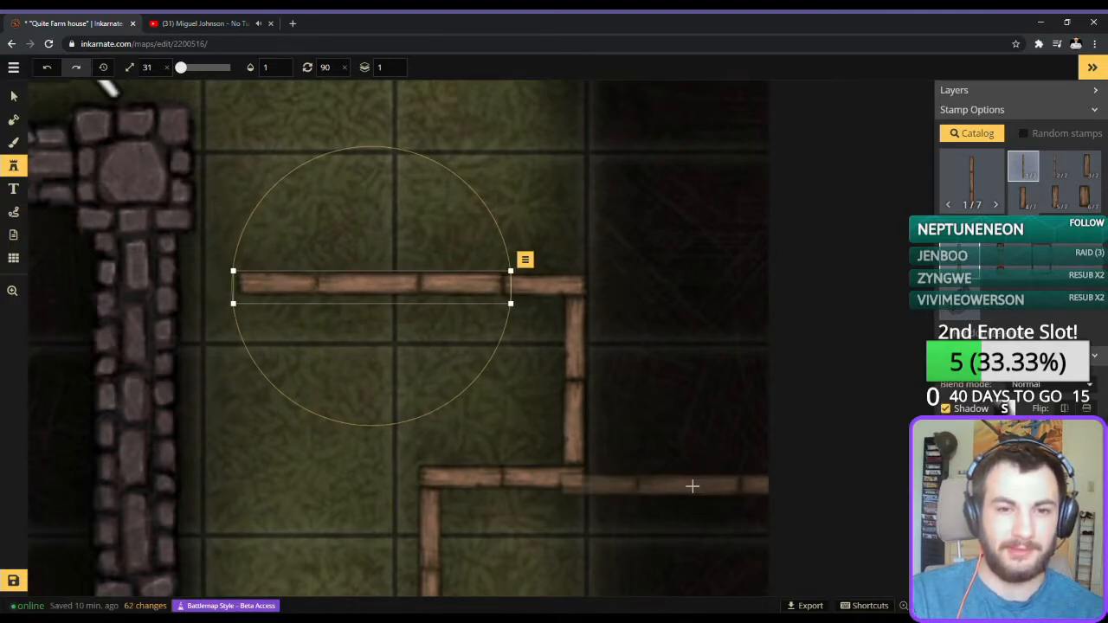
Try a short fourth-variant Wood Walls piece, rotated 90 degrees, in the gap between the stone wall and the fence's top run.
{"action": "left_click", "coordinate": [1028, 199]}
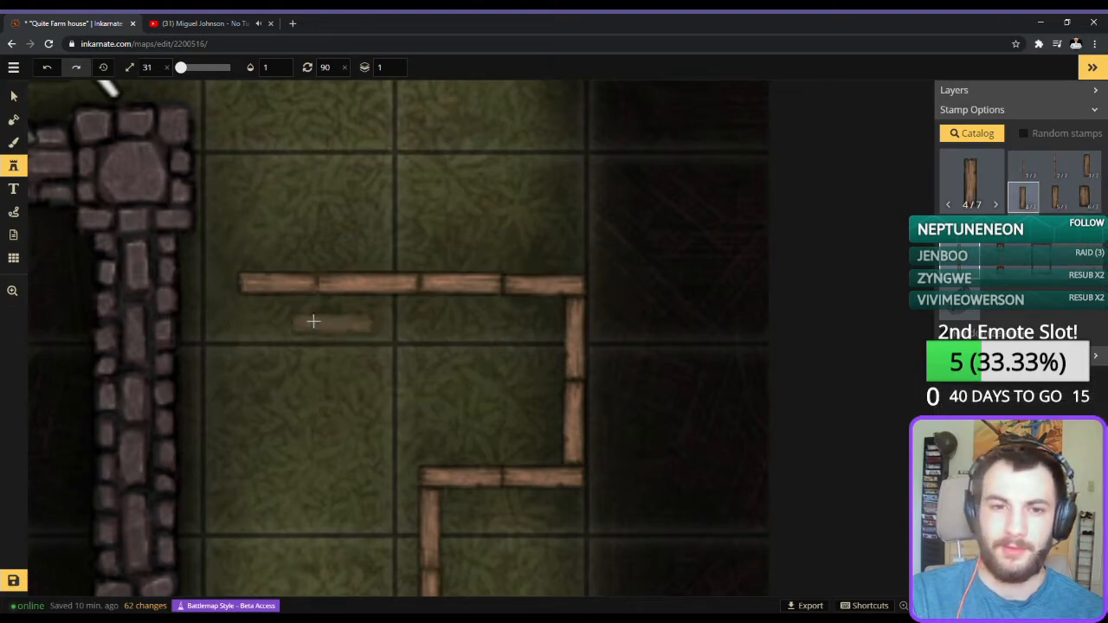
{"action": "left_click", "coordinate": [1085, 175]}
{"action": "left_click", "coordinate": [1053, 199]}
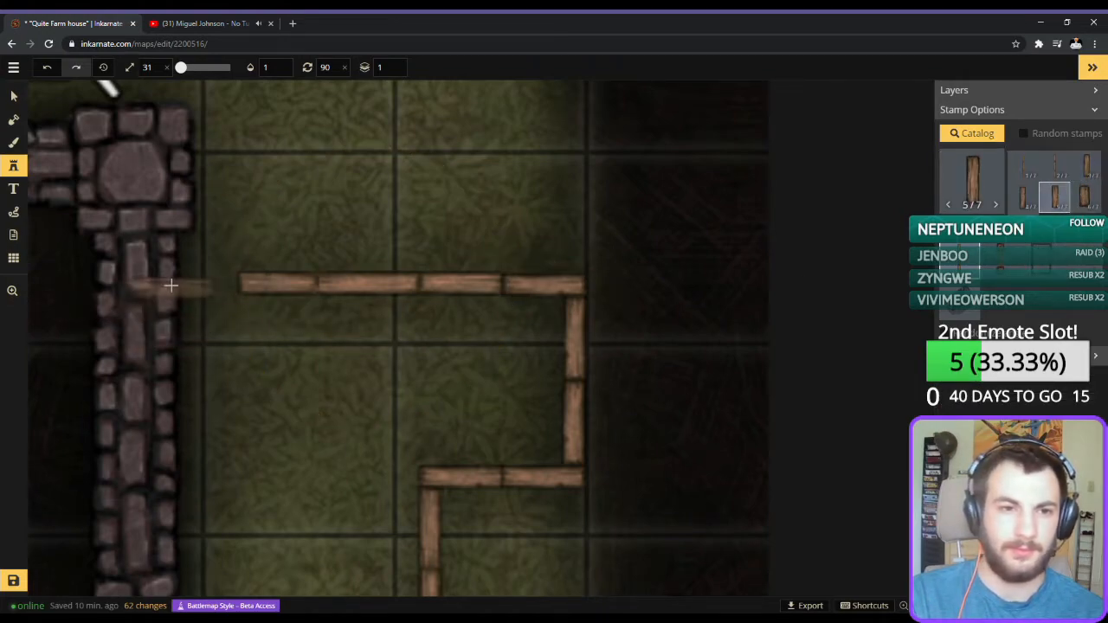
{"action": "left_click", "coordinate": [1084, 195]}
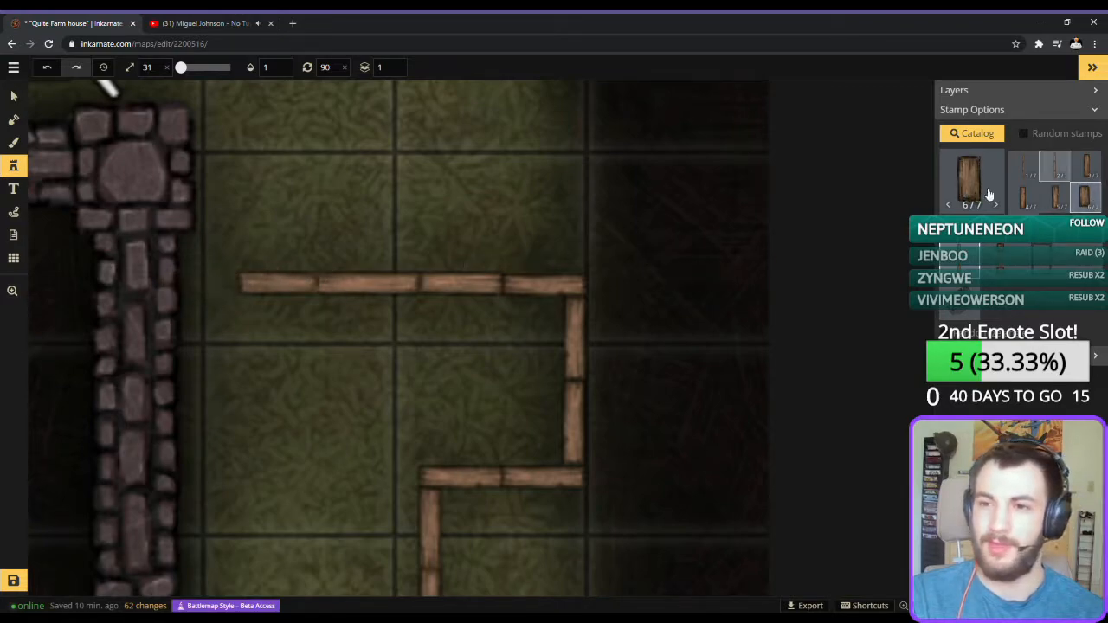
{"action": "scroll", "coordinate": [1039, 201], "scroll_direction": "down", "scroll_amount": 1}
{"action": "left_click", "coordinate": [1024, 203]}
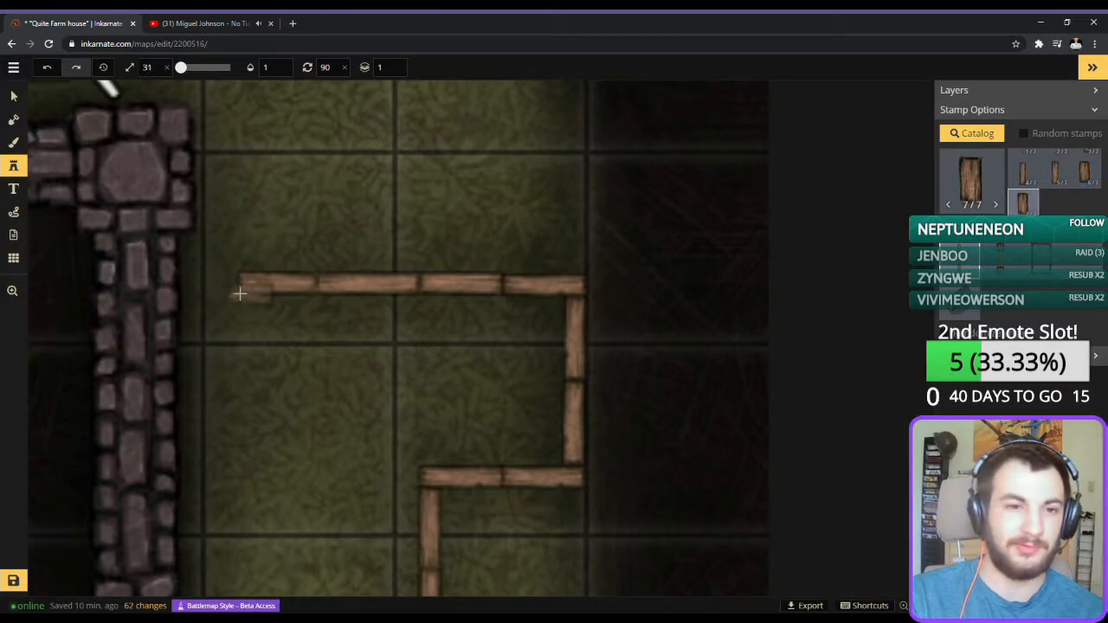
{"action": "left_click", "coordinate": [1023, 173]}
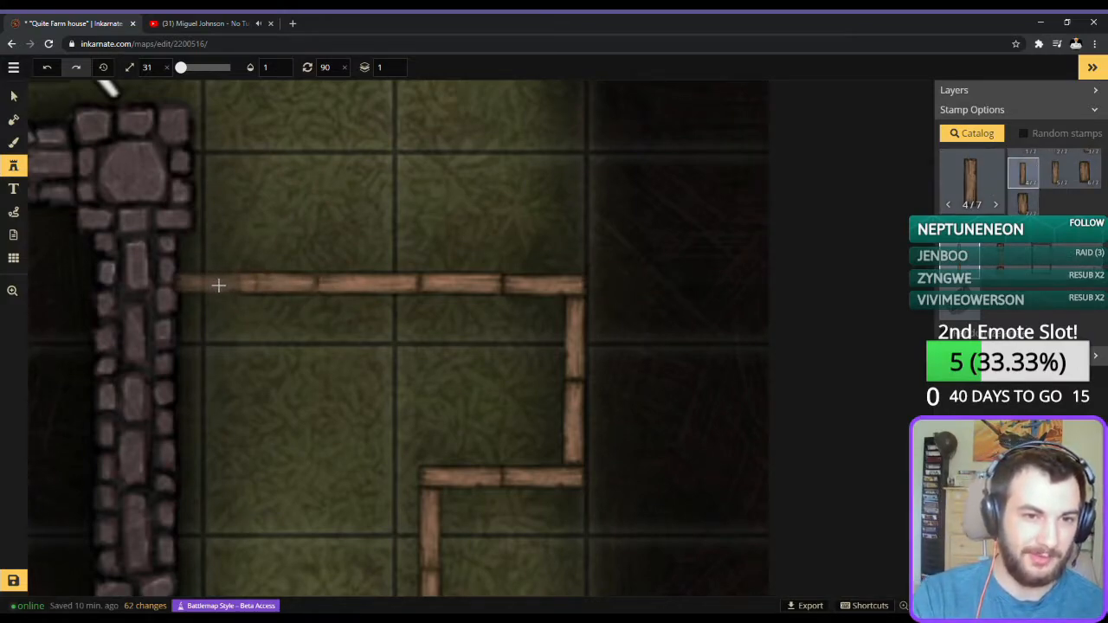
{"action": "left_click", "coordinate": [218, 285]}
{"action": "key", "text": "Left"}
{"action": "key", "text": "Right"}
{"action": "key", "text": "Right"}
{"action": "key", "text": "Right"}
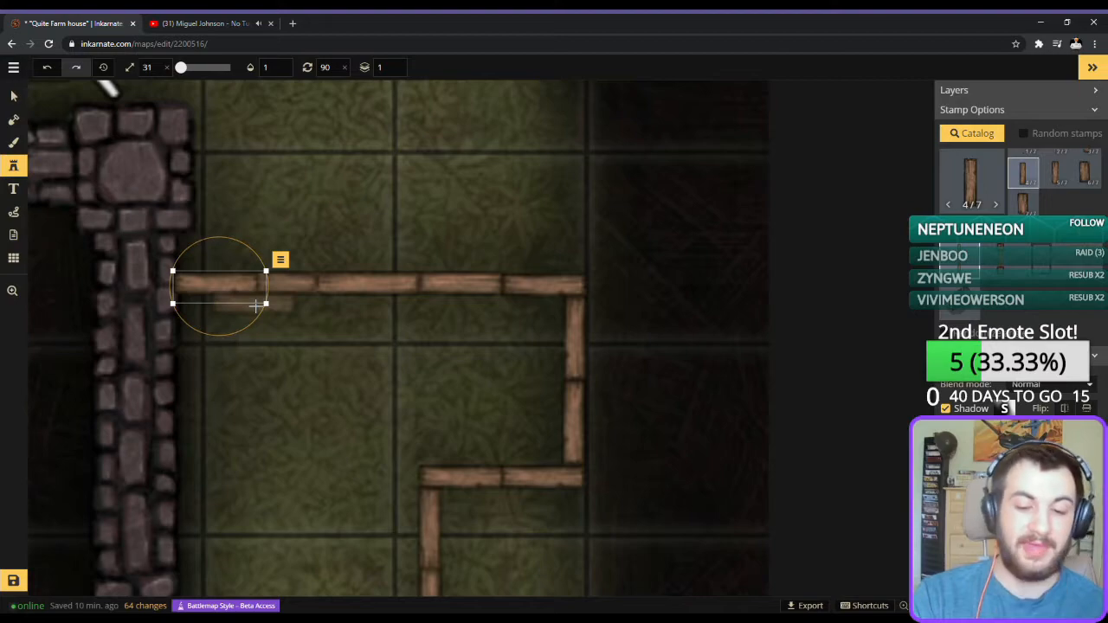
{"action": "key", "text": "Delete"}
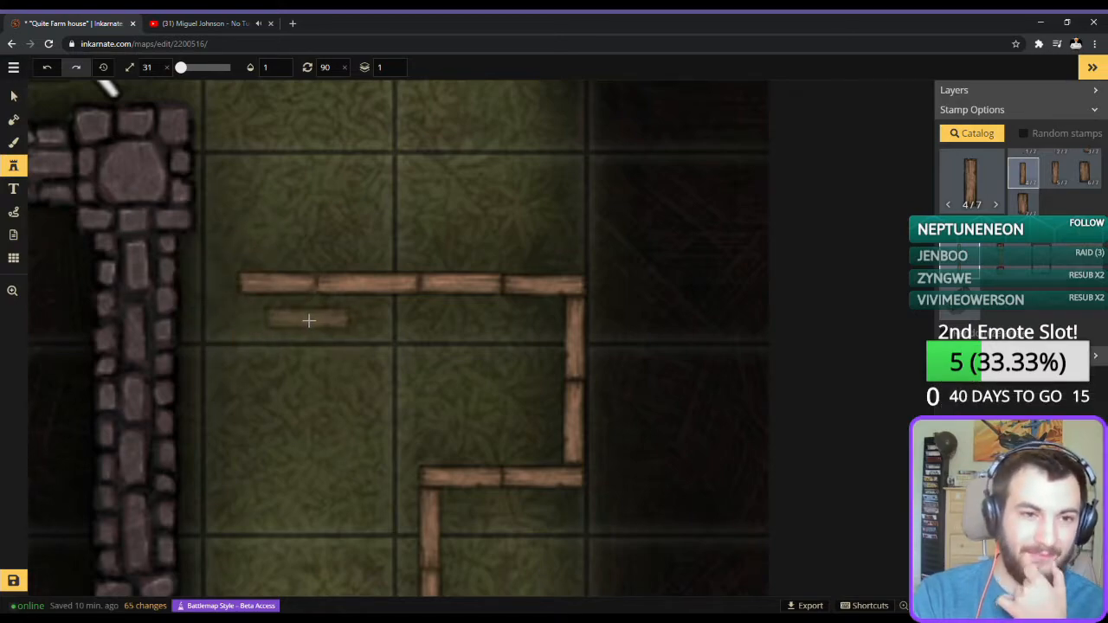
Delete the short wood wall piece at the outer end of the fence's top run.
{"action": "scroll", "coordinate": [308, 320], "scroll_direction": "down", "scroll_amount": 4}
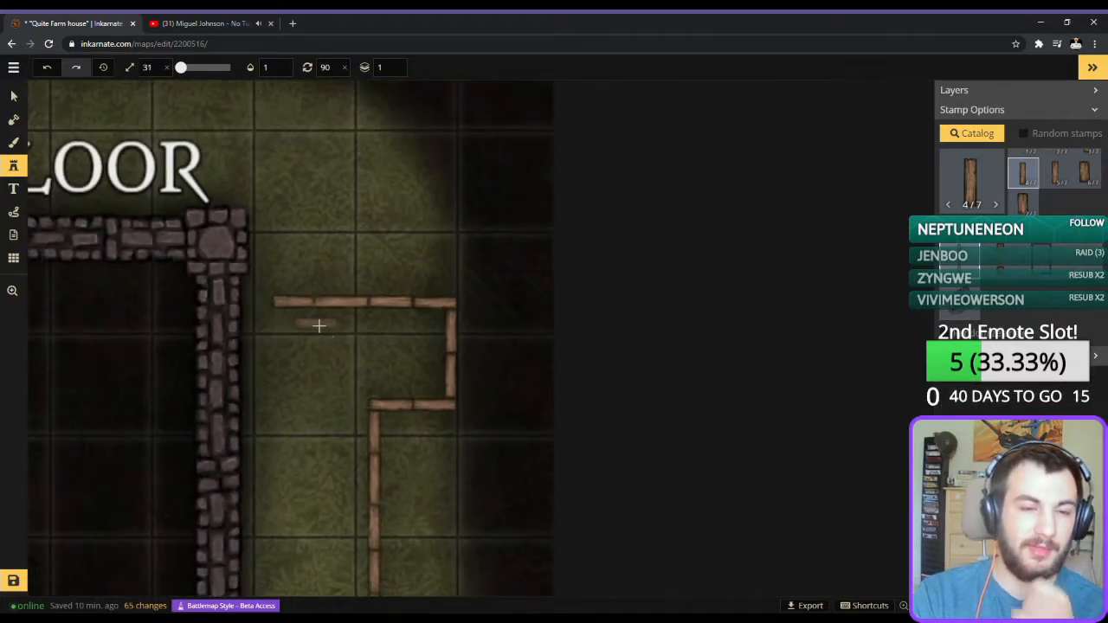
{"action": "left_click_drag", "start_coordinate": [329, 366], "coordinate": [632, 194]}
{"action": "scroll", "coordinate": [641, 208], "scroll_direction": "down", "scroll_amount": 5}
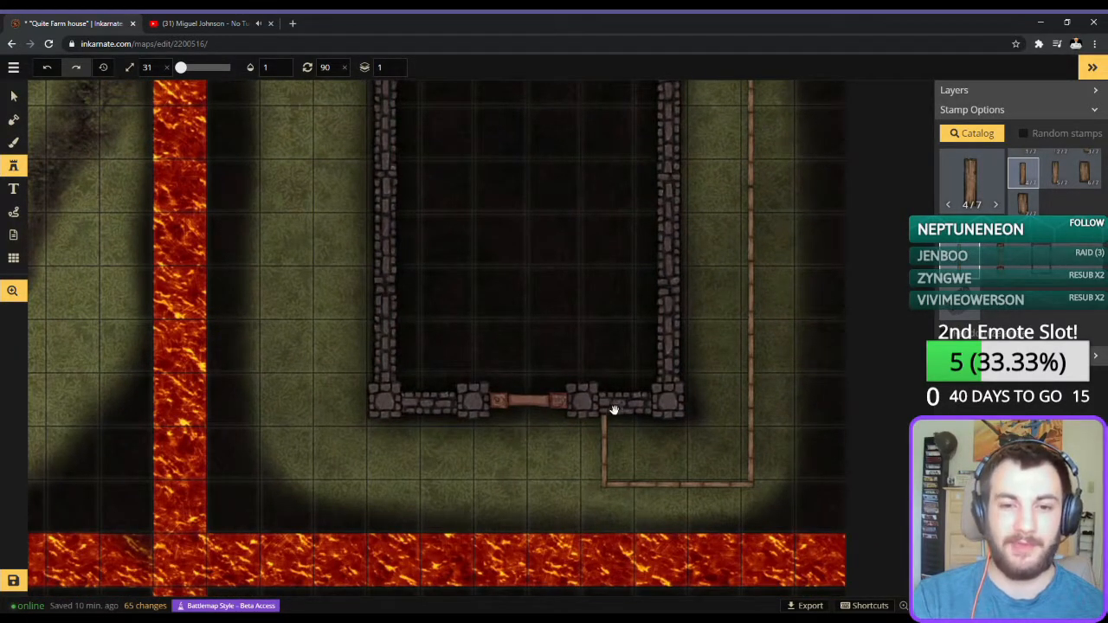
{"action": "left_click_drag", "start_coordinate": [680, 294], "coordinate": [504, 529]}
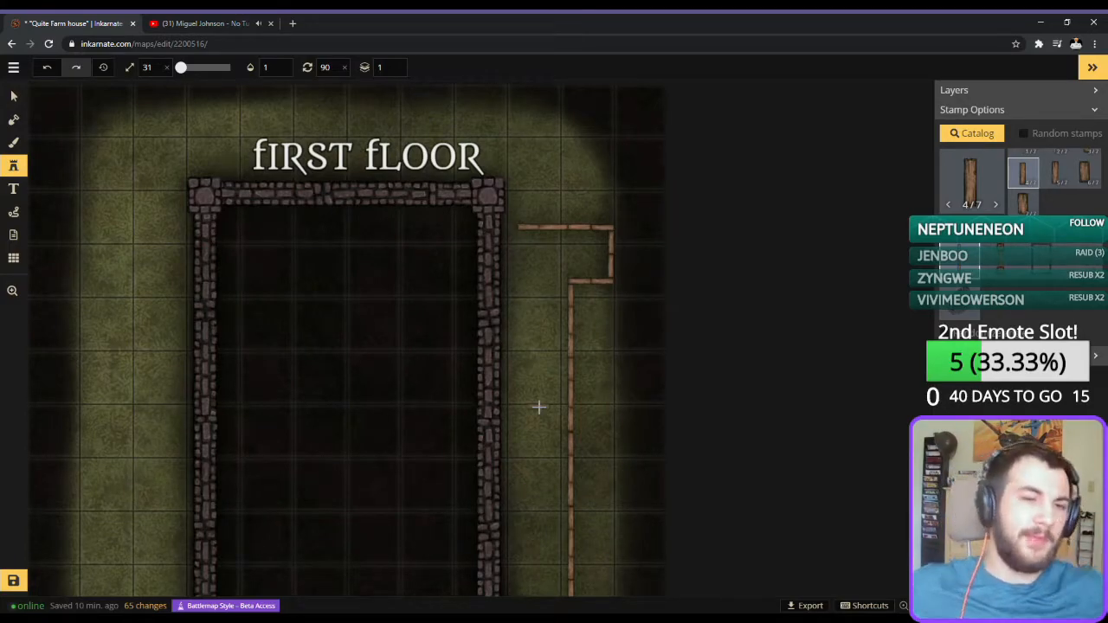
{"action": "scroll", "coordinate": [539, 407], "scroll_direction": "up", "scroll_amount": 4}
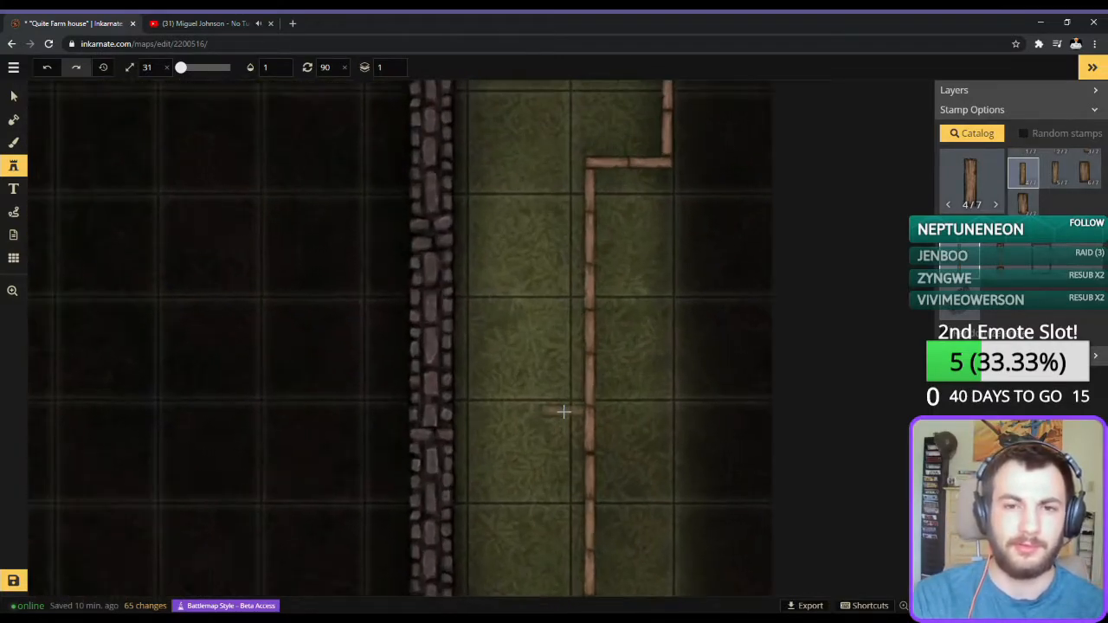
{"action": "key", "text": "space"}
{"action": "left_click_drag", "start_coordinate": [526, 260], "coordinate": [501, 485]}
{"action": "scroll", "coordinate": [514, 297], "scroll_direction": "up", "scroll_amount": 2}
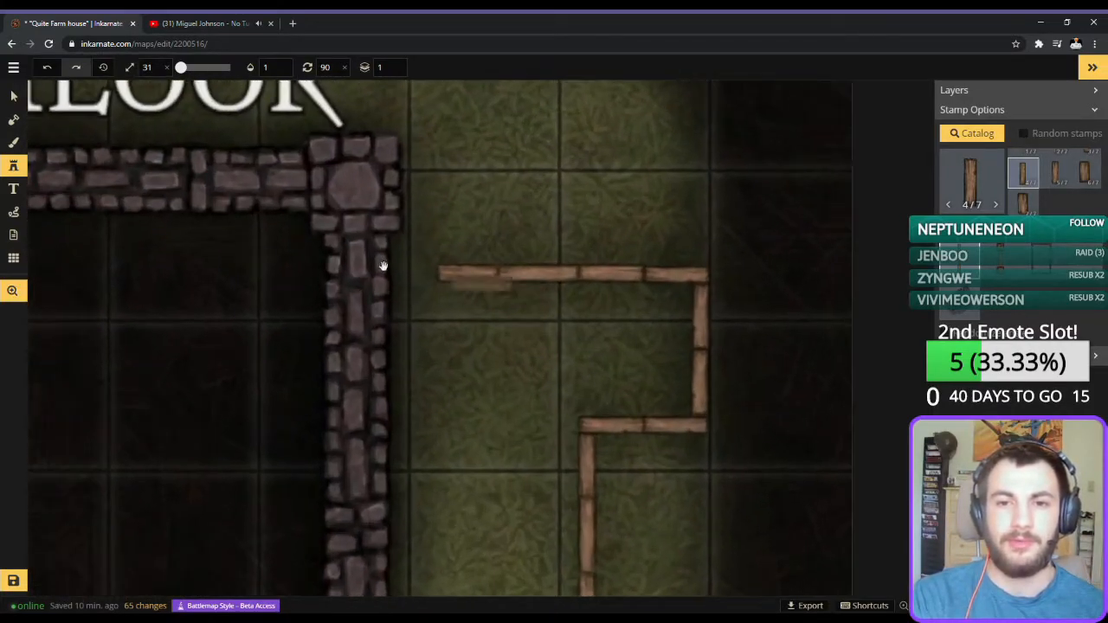
{"action": "key", "text": "v"}
{"action": "left_click", "coordinate": [666, 274]}
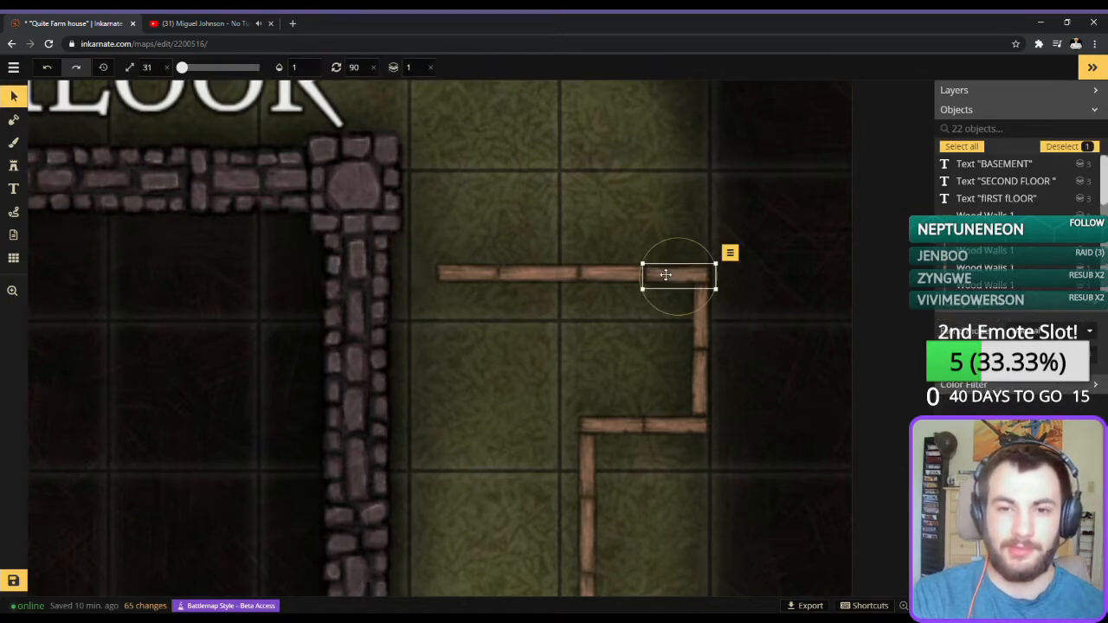
{"action": "key", "text": "Delete"}
Shift the long top-run fence piece outward until its end meets the upright fence corner.
{"action": "left_click", "coordinate": [608, 277]}
{"action": "key", "text": "Right"}
{"action": "key", "text": "Right"}
{"action": "key", "text": "Right"}
{"action": "key", "text": "Right"}
{"action": "key", "text": "Right"}
{"action": "key", "text": "Right"}
{"action": "key", "text": "Right"}
{"action": "key", "text": "Right"}
{"action": "key", "text": "Right"}
{"action": "key", "text": "Right"}
{"action": "key", "text": "Right"}
{"action": "key", "text": "Right"}
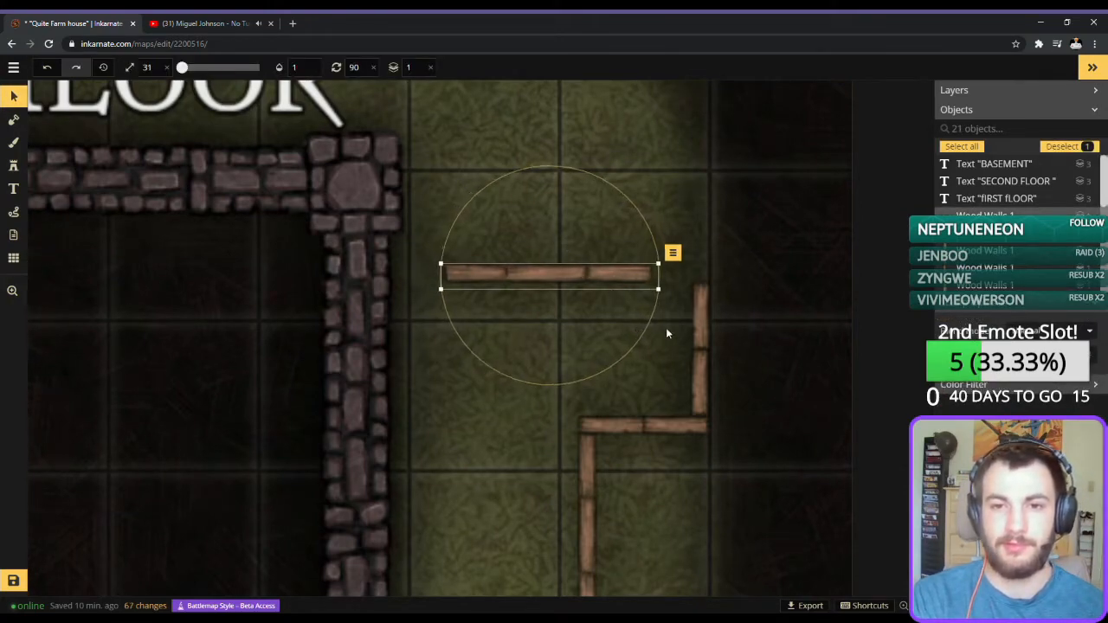
{"action": "key", "text": "Right"}
{"action": "key", "text": "Right"}
{"action": "key", "text": "Right"}
{"action": "key", "text": "Right"}
{"action": "key", "text": "Right"}
{"action": "key", "text": "Right"}
{"action": "key", "text": "Right"}
{"action": "key", "text": "Right"}
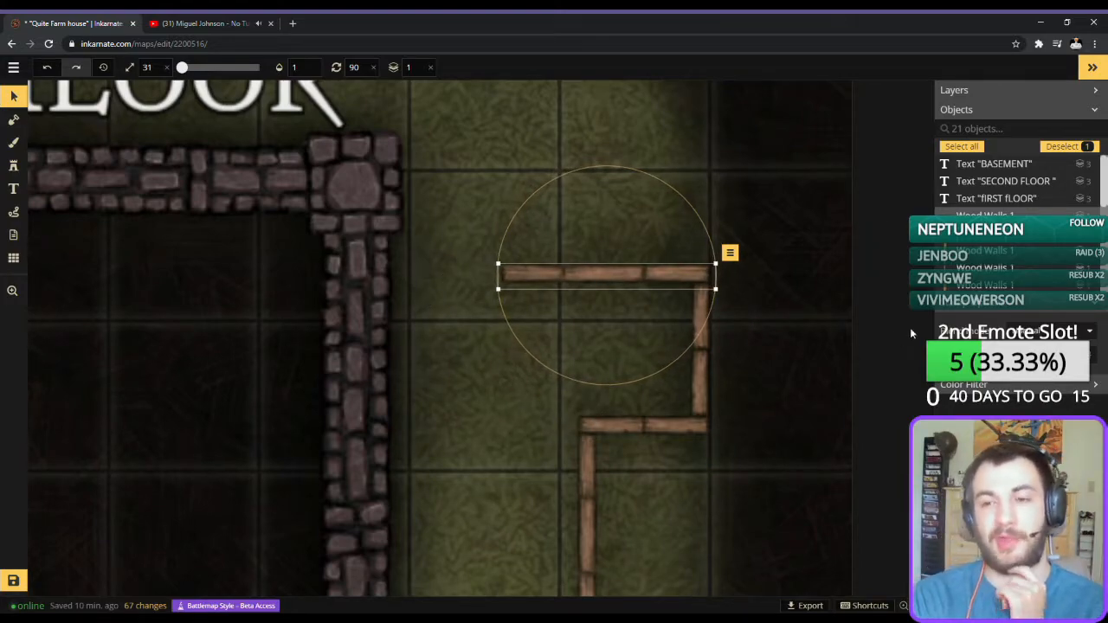
Browse the Fantasy Battlemap stamps in the catalog for something that can serve as a fence gate.
{"action": "left_click", "coordinate": [10, 167]}
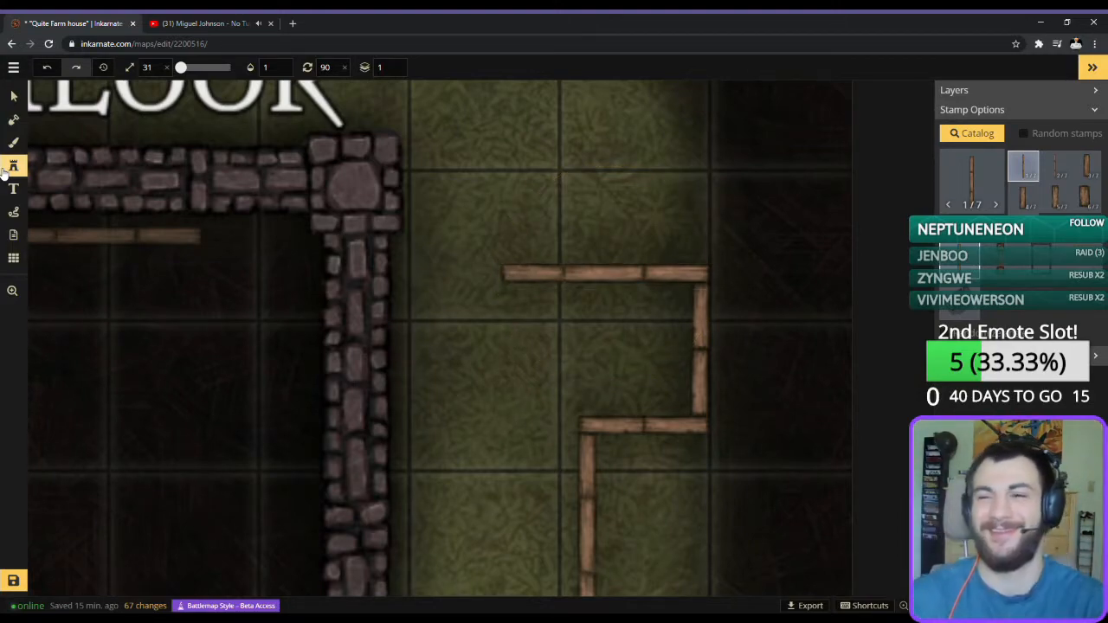
{"action": "left_click", "coordinate": [983, 198]}
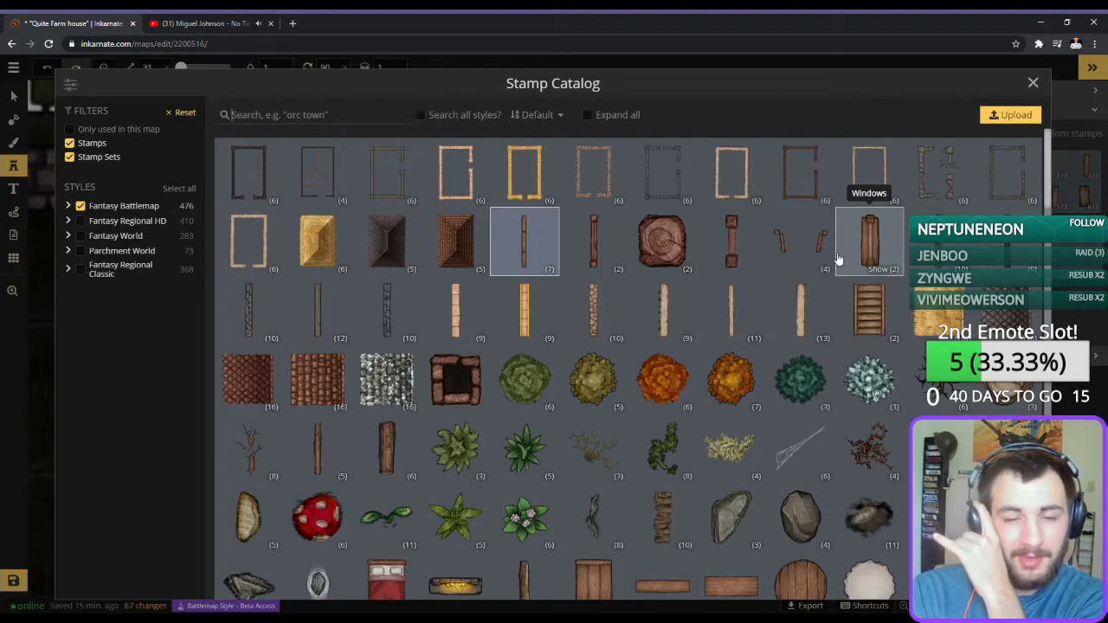
{"action": "scroll", "coordinate": [666, 320], "scroll_direction": "down", "scroll_amount": 2}
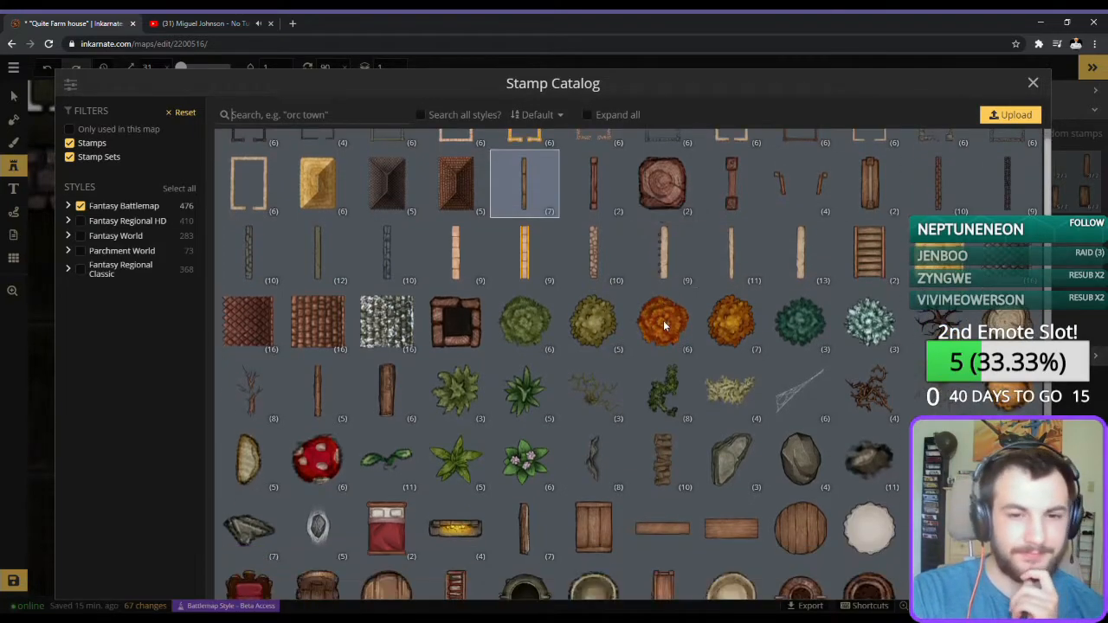
{"action": "scroll", "coordinate": [665, 334], "scroll_direction": "down", "scroll_amount": 1}
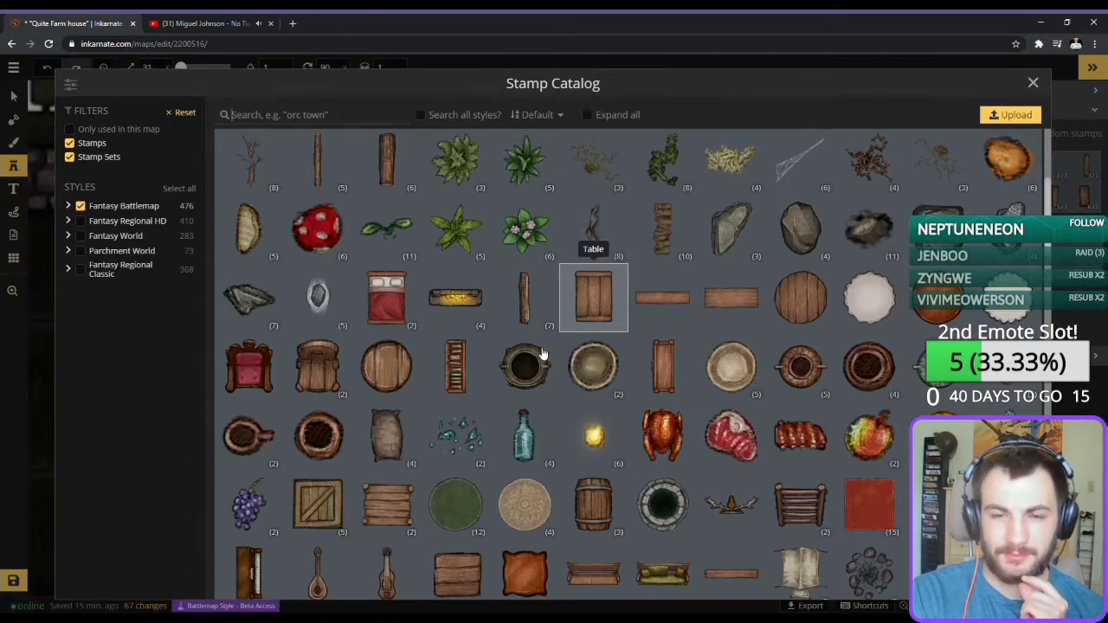
{"action": "scroll", "coordinate": [519, 363], "scroll_direction": "down", "scroll_amount": 1}
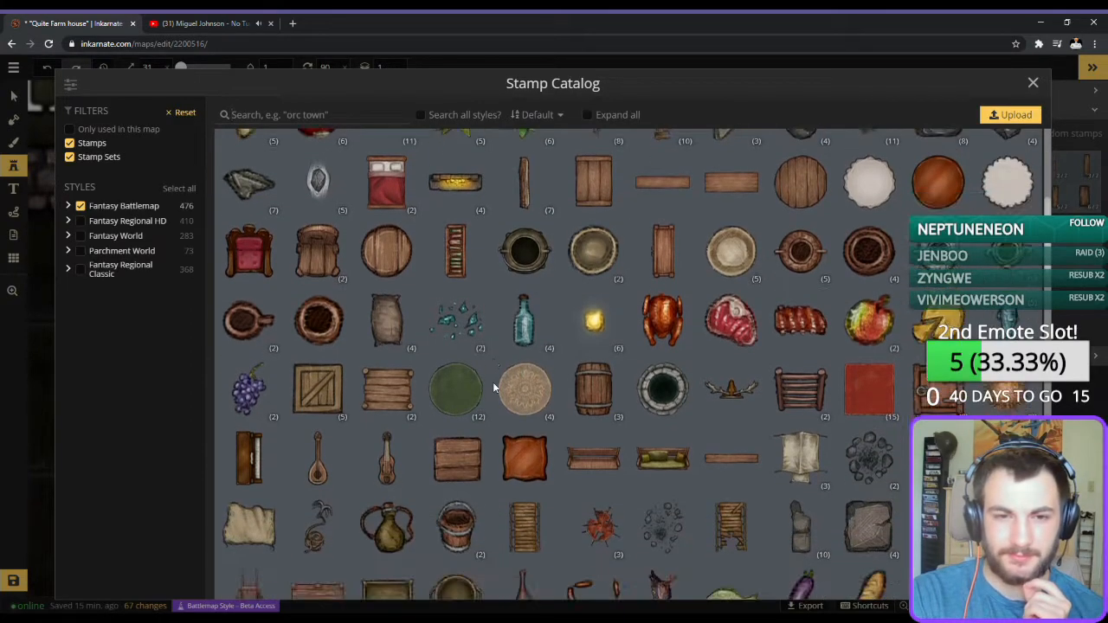
{"action": "left_click", "coordinate": [460, 351]}
{"action": "left_click", "coordinate": [464, 349]}
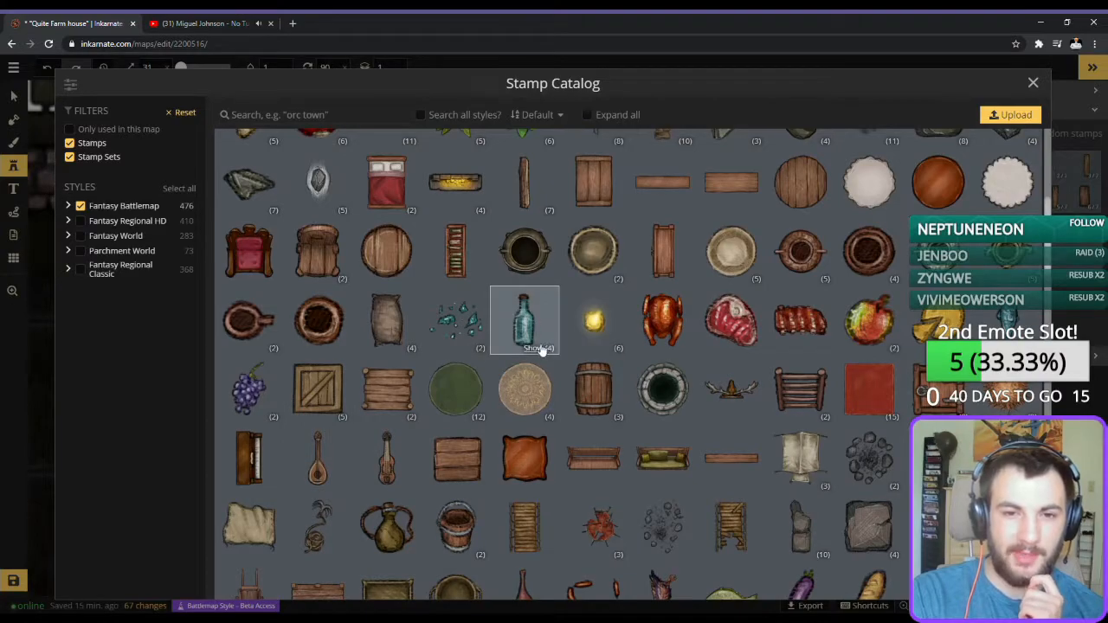
{"action": "left_click", "coordinate": [536, 349]}
{"action": "left_click", "coordinate": [536, 349]}
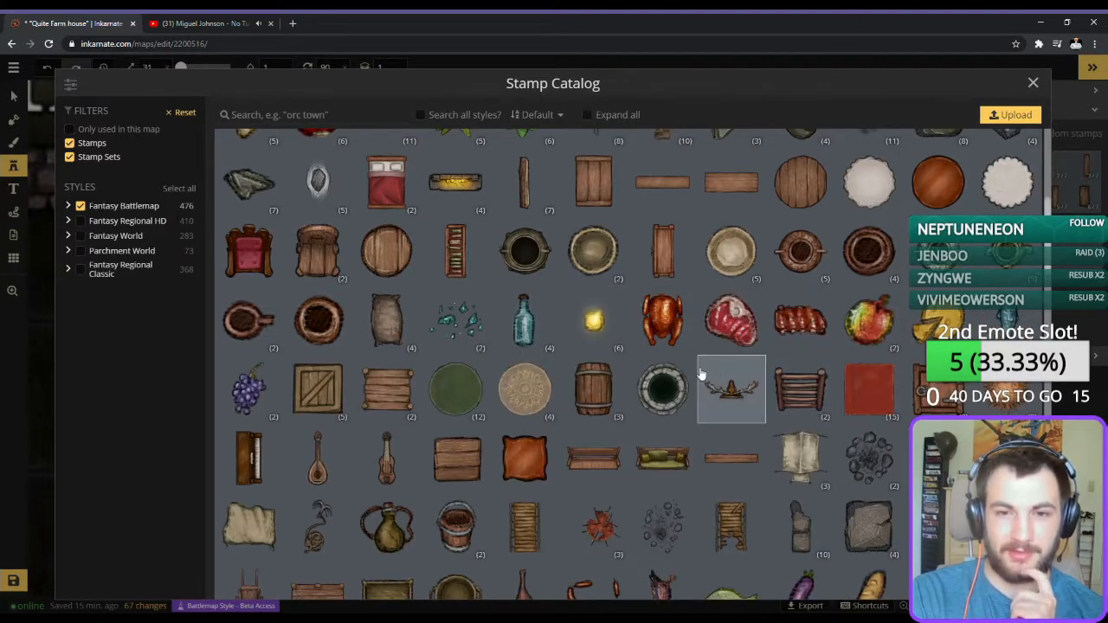
{"action": "scroll", "coordinate": [697, 368], "scroll_direction": "down", "scroll_amount": 2}
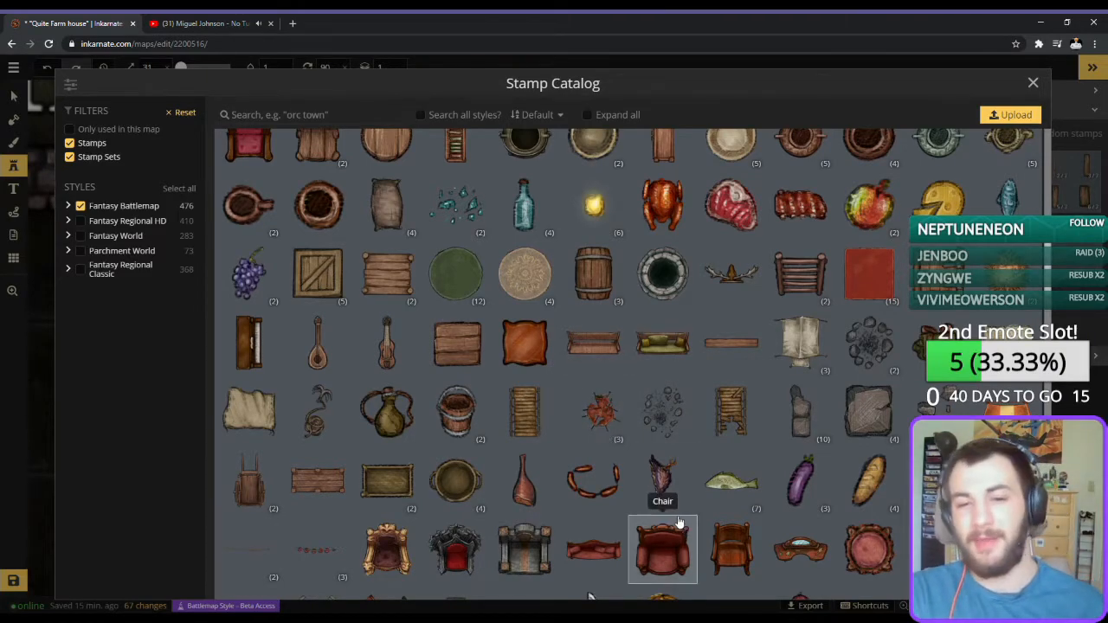
{"action": "scroll", "coordinate": [693, 505], "scroll_direction": "down", "scroll_amount": 4}
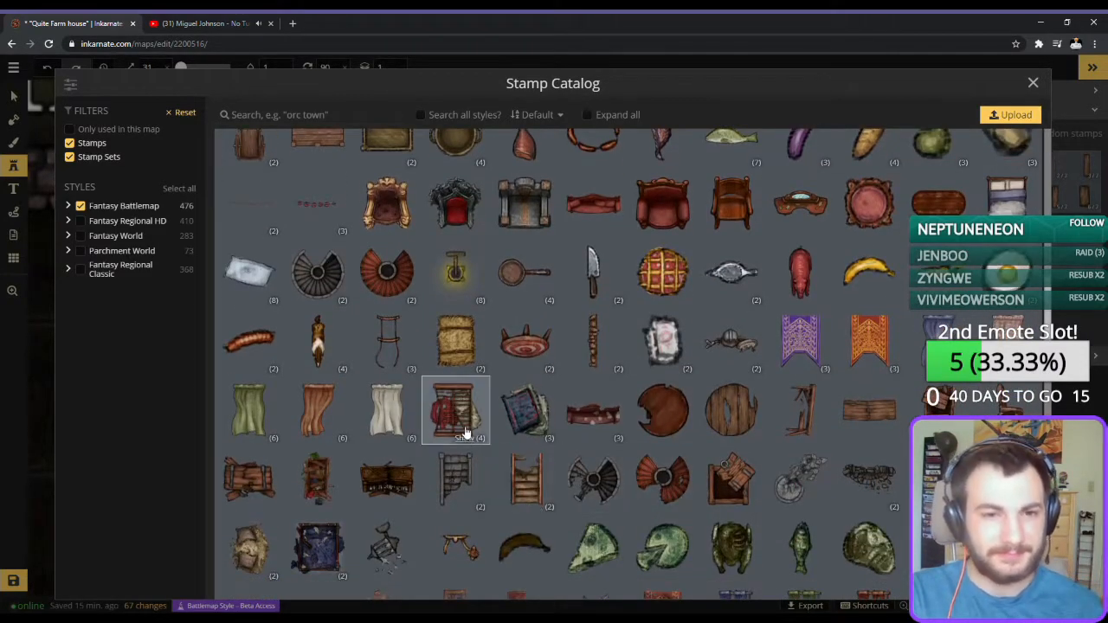
{"action": "scroll", "coordinate": [462, 433], "scroll_direction": "down", "scroll_amount": 3}
{"action": "scroll", "coordinate": [465, 436], "scroll_direction": "down", "scroll_amount": 6}
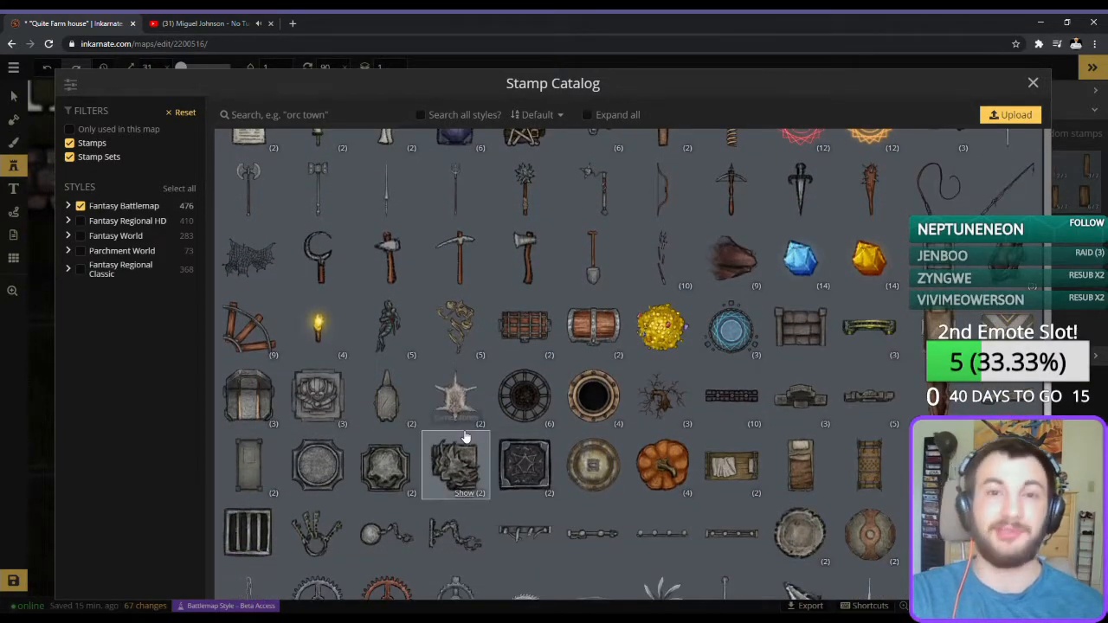
{"action": "scroll", "coordinate": [464, 434], "scroll_direction": "down", "scroll_amount": 2}
{"action": "scroll", "coordinate": [465, 436], "scroll_direction": "down", "scroll_amount": 5}
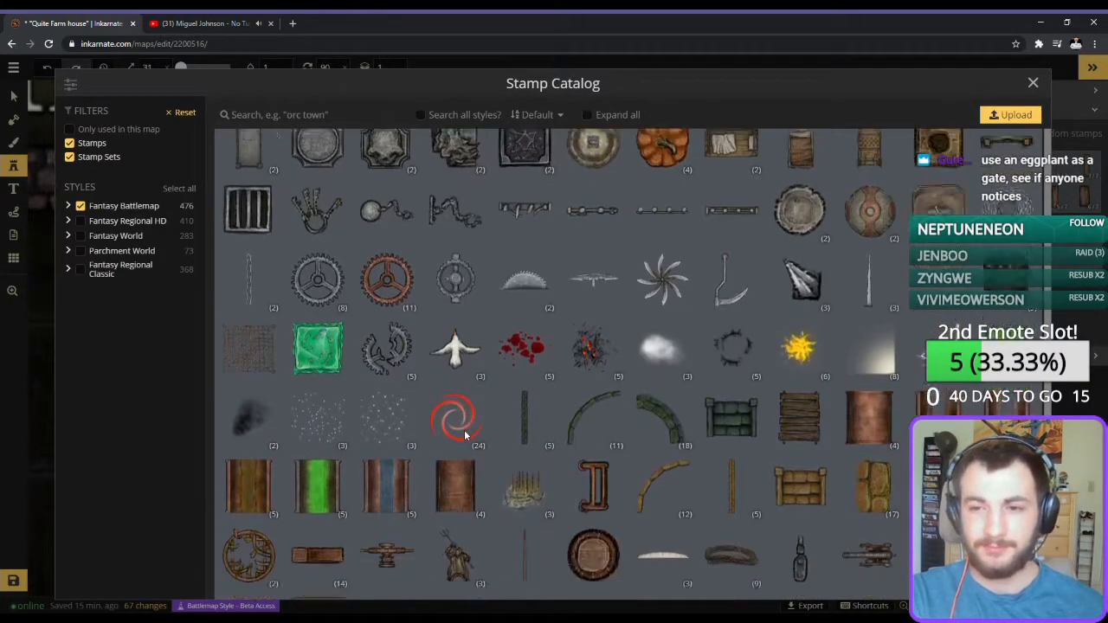
{"action": "scroll", "coordinate": [667, 497], "scroll_direction": "up", "scroll_amount": 8}
{"action": "scroll", "coordinate": [667, 497], "scroll_direction": "up", "scroll_amount": 8}
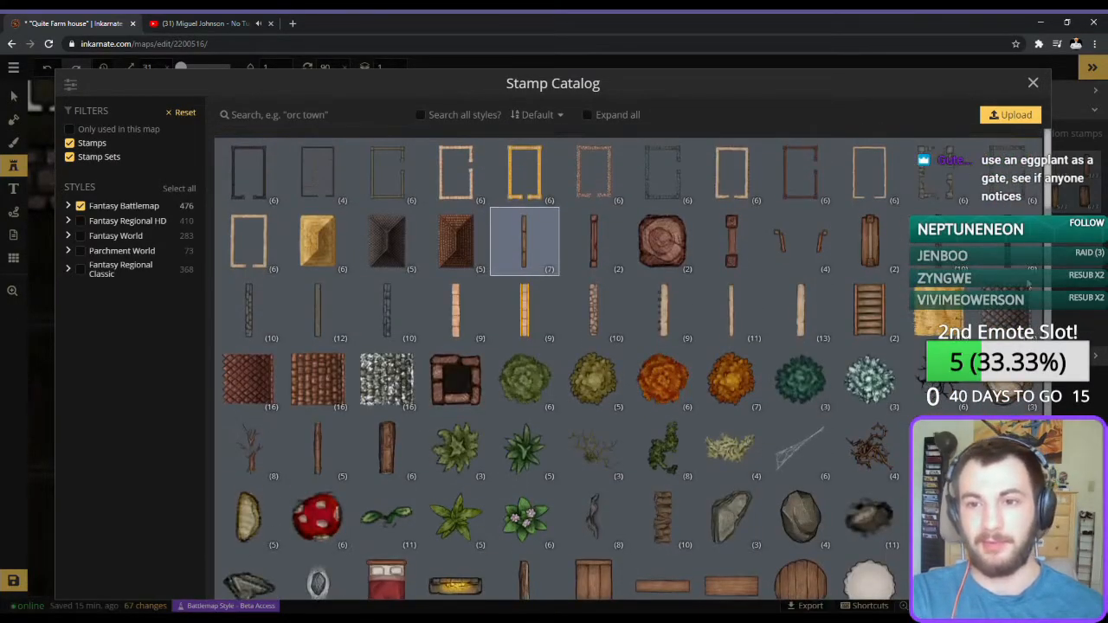
Place the second Wooden Doors variant at size 33 and rotation 0 as a gate between the stone wall and the fence's top run.
{"action": "left_click", "coordinate": [796, 239]}
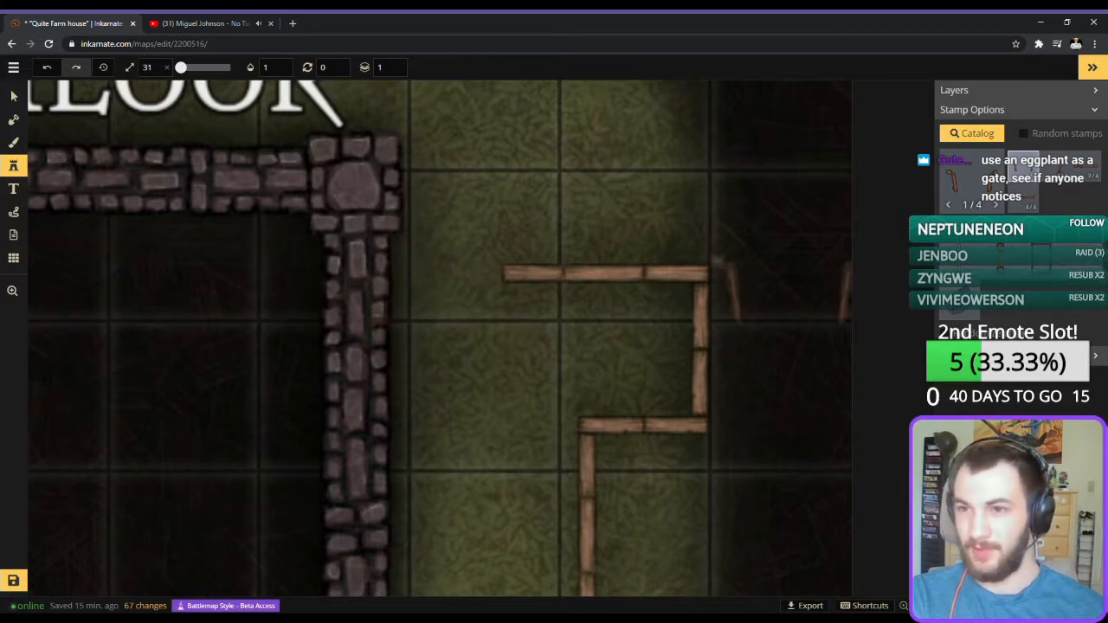
{"action": "left_click", "coordinate": [1061, 177]}
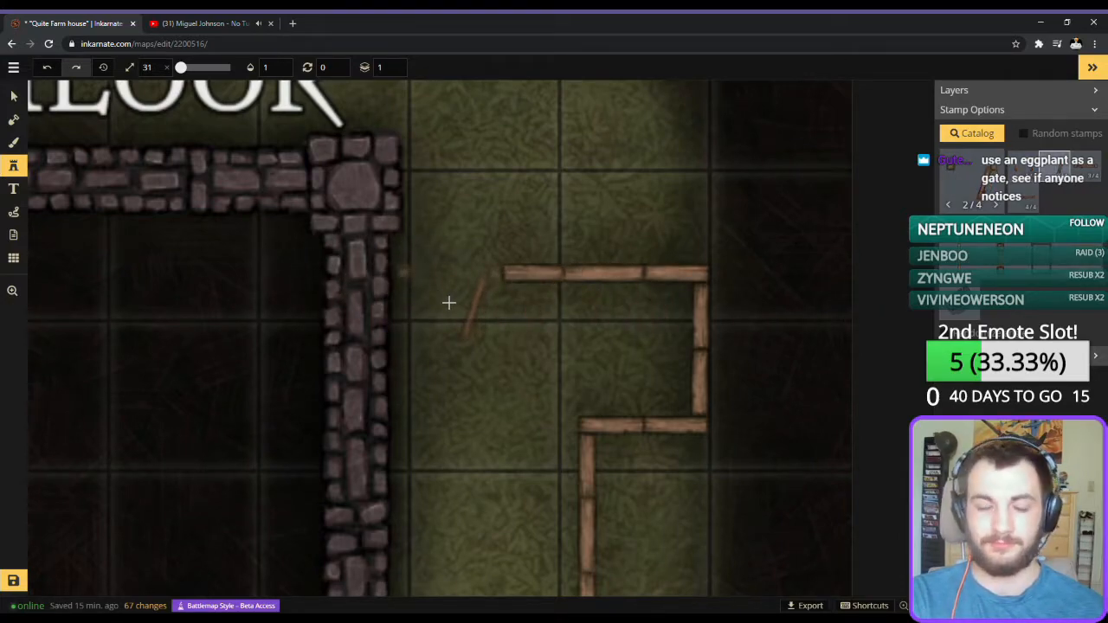
{"action": "scroll", "coordinate": [448, 303], "scroll_direction": "up", "scroll_amount": 12}
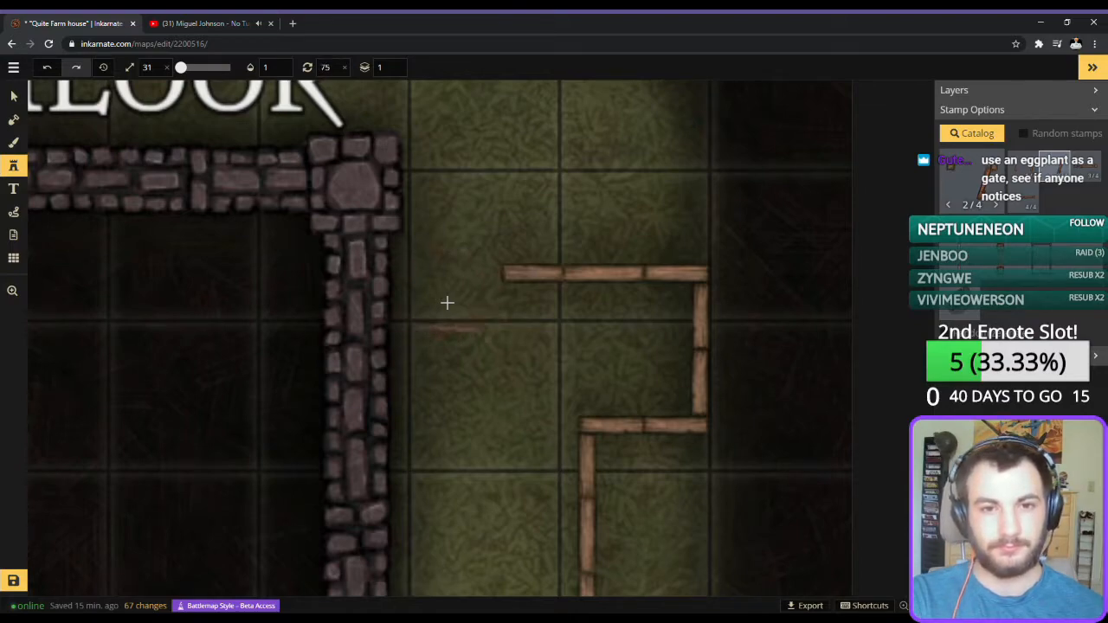
{"action": "scroll", "coordinate": [435, 287], "scroll_direction": "up", "scroll_amount": 6}
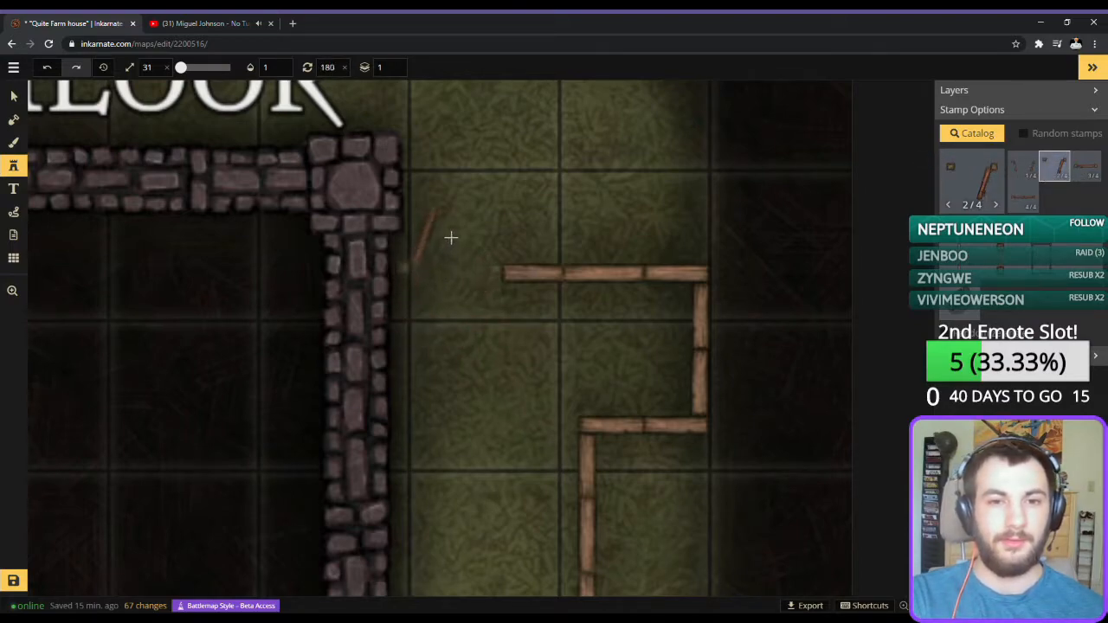
{"action": "scroll", "coordinate": [446, 243], "scroll_direction": "up", "scroll_amount": 18}
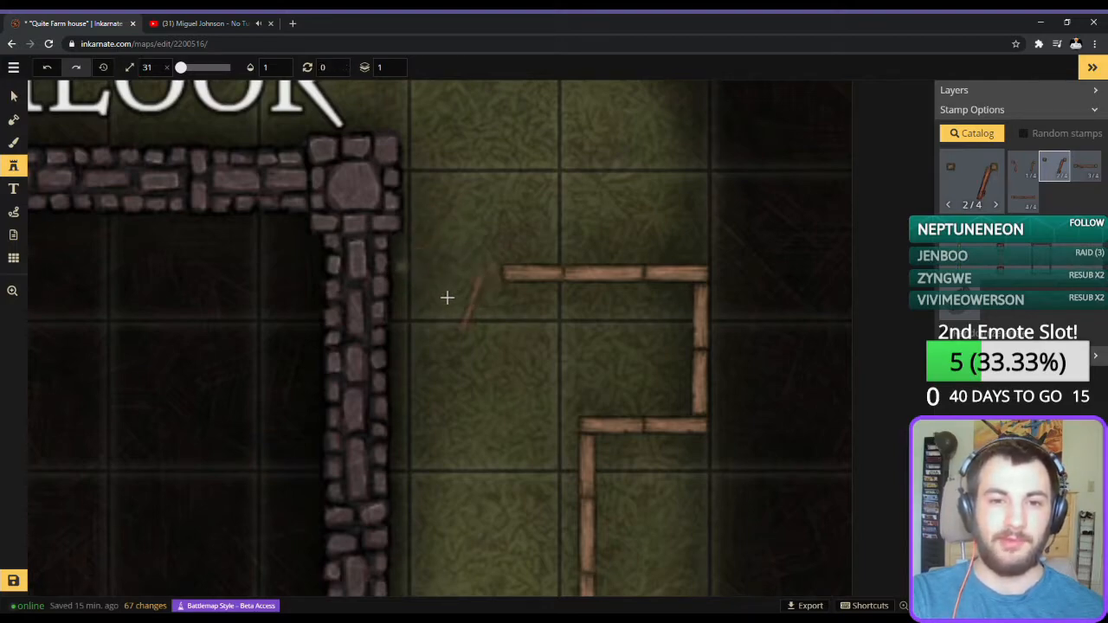
{"action": "scroll", "coordinate": [444, 302], "scroll_direction": "up", "scroll_amount": 2}
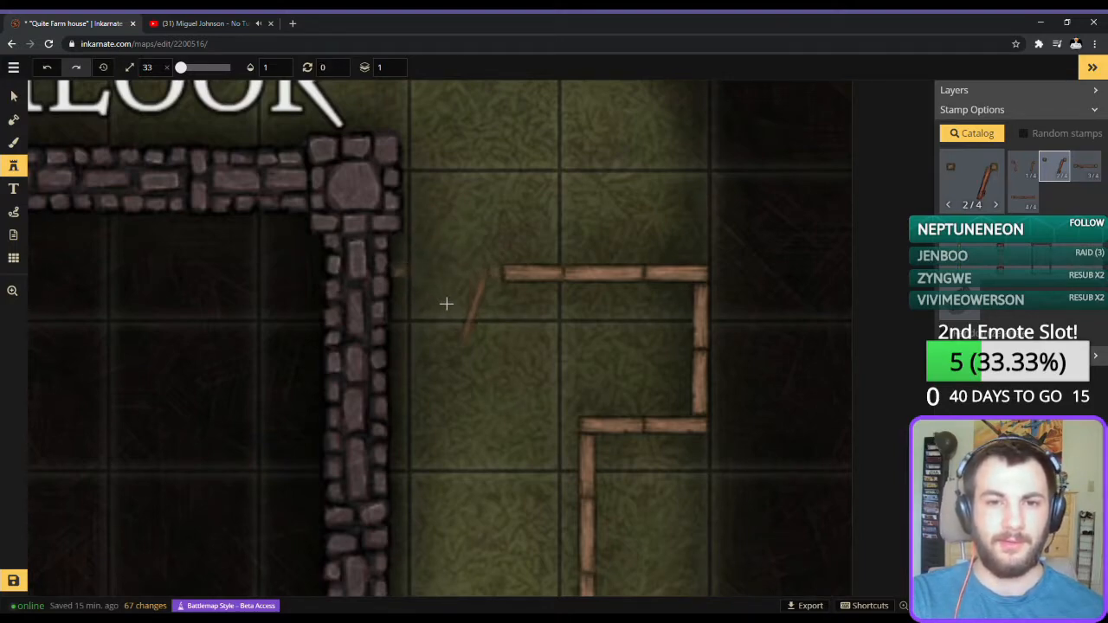
{"action": "left_click", "coordinate": [442, 304]}
{"action": "key", "text": "Right"}
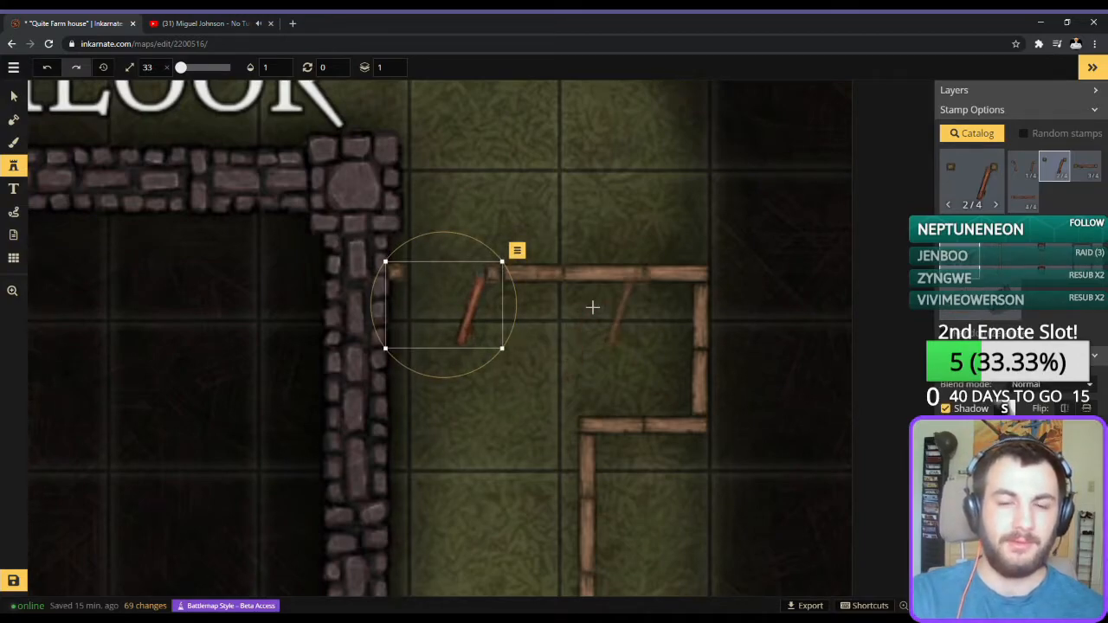
Try the open Wooden Doors variant at size 58 in the doorway of the house's lower stone wall.
{"action": "scroll", "coordinate": [596, 306], "scroll_direction": "down", "scroll_amount": 5}
{"action": "key", "text": "space"}
{"action": "left_click_drag", "start_coordinate": [357, 436], "coordinate": [607, 51]}
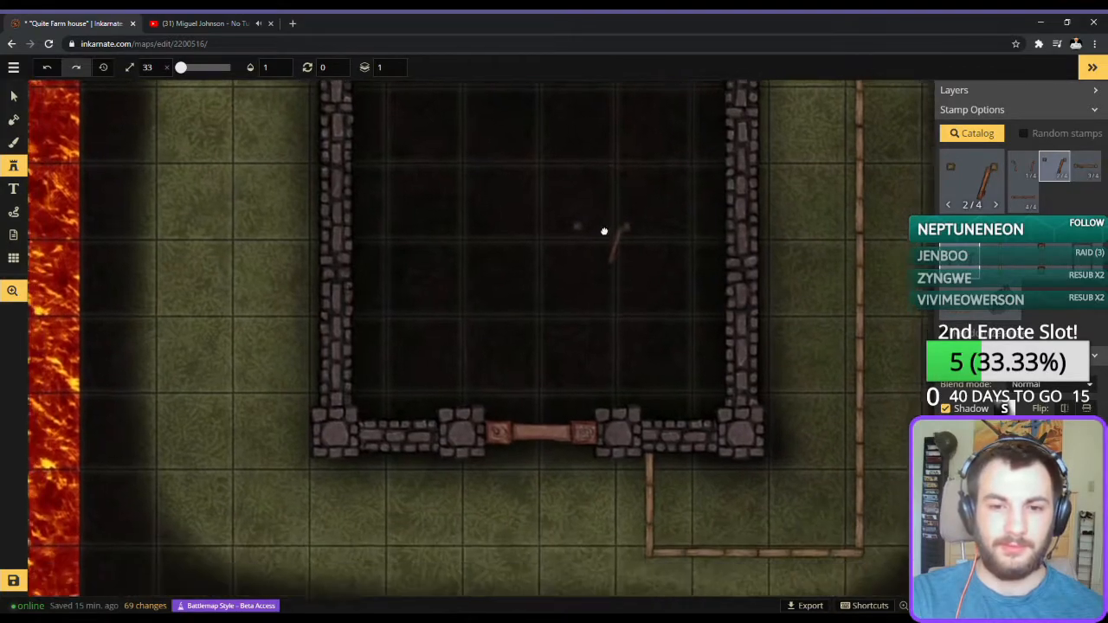
{"action": "scroll", "coordinate": [549, 426], "scroll_direction": "down", "scroll_amount": 1}
{"action": "scroll", "coordinate": [550, 428], "scroll_direction": "up", "scroll_amount": 8}
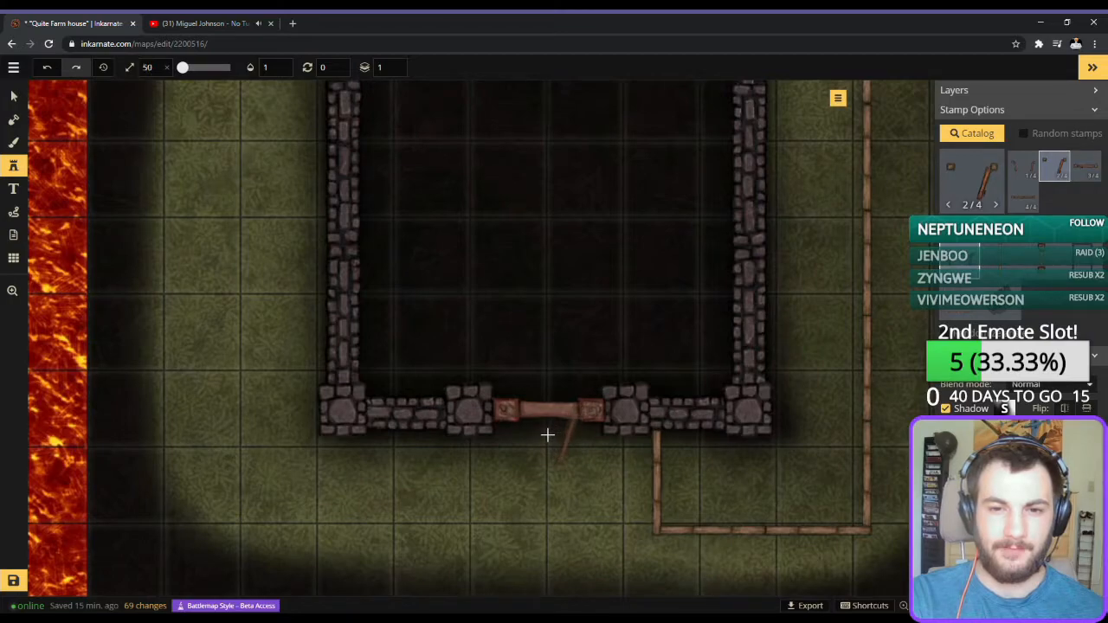
{"action": "scroll", "coordinate": [549, 437], "scroll_direction": "up", "scroll_amount": 1}
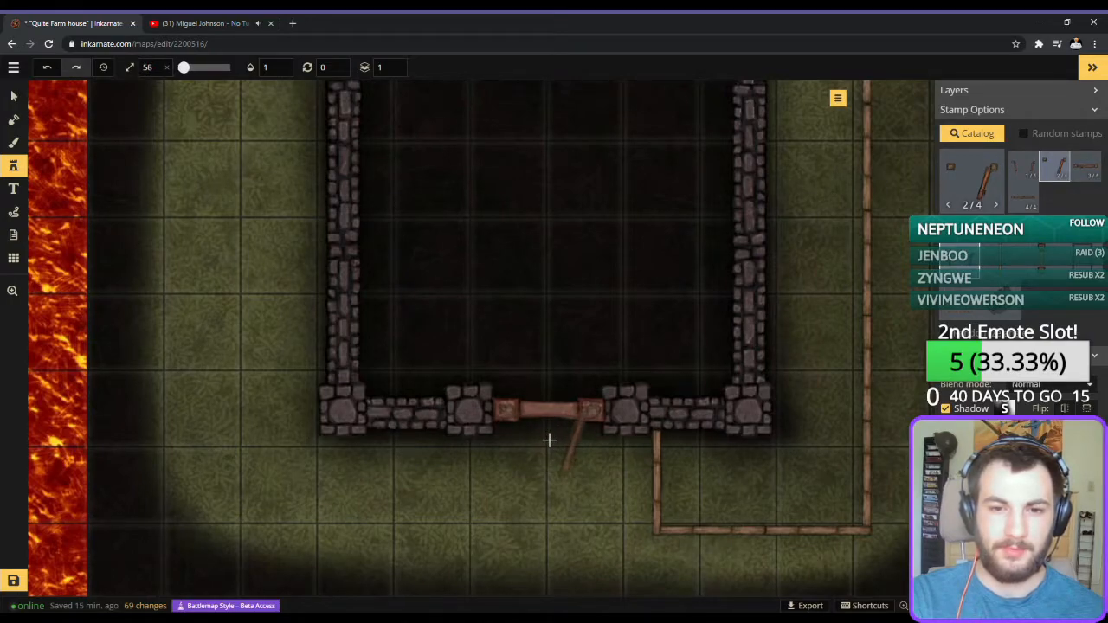
{"action": "left_click", "coordinate": [549, 440]}
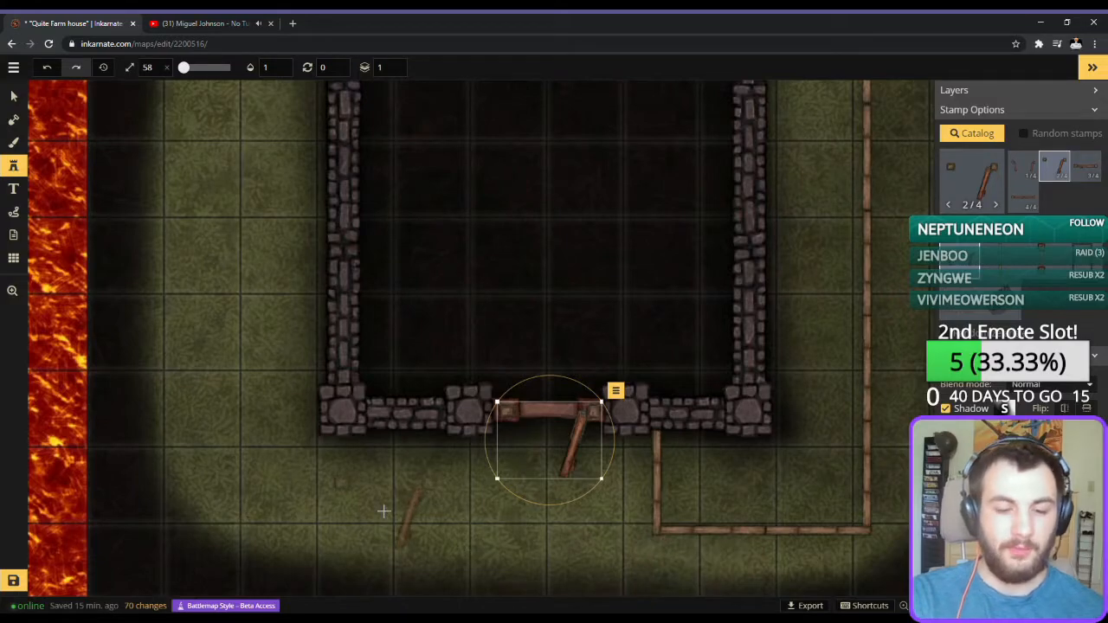
{"action": "key", "text": "Delete"}
{"action": "left_click", "coordinate": [14, 96]}
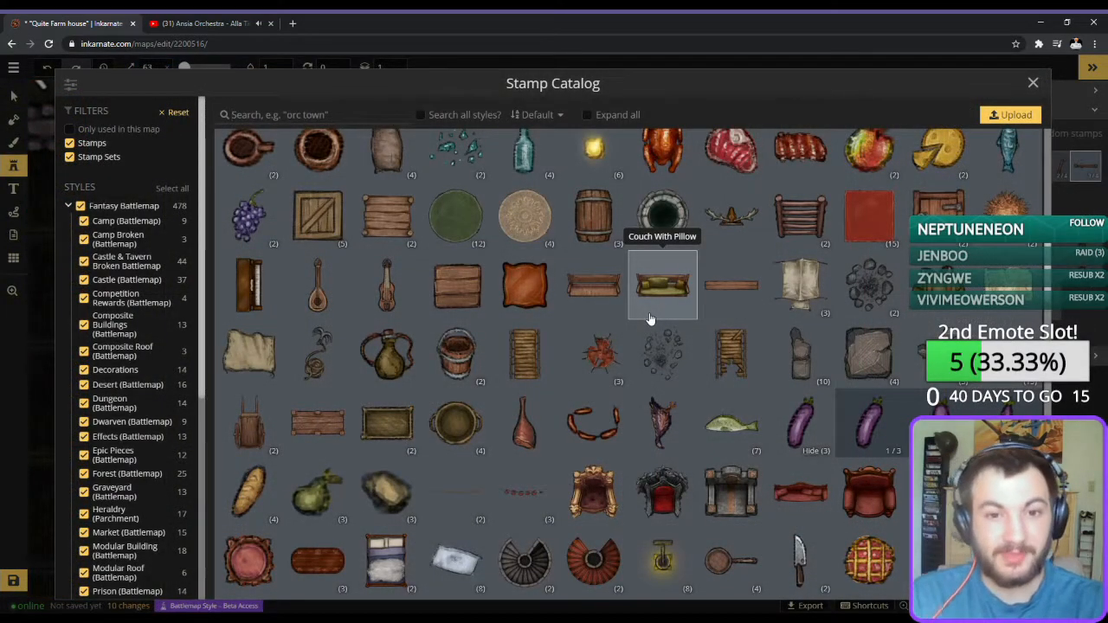
Place the fifth Whole Hay Roofs variant at size 13 inside the small fenced corner by the gate.
{"action": "scroll", "coordinate": [792, 346], "scroll_direction": "up", "scroll_amount": 3}
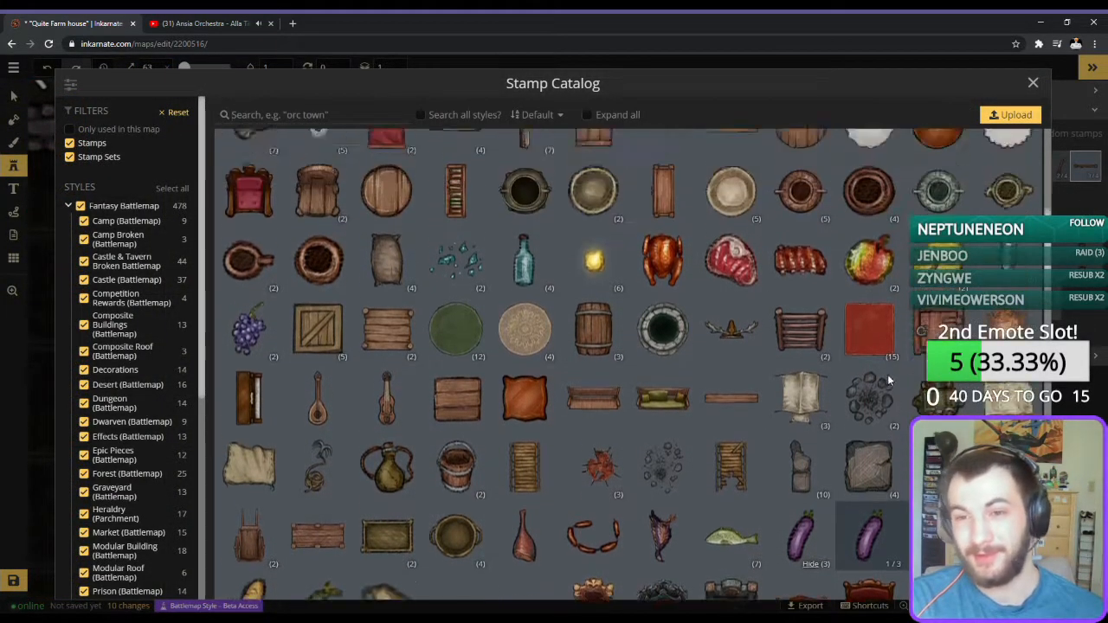
{"action": "scroll", "coordinate": [387, 381], "scroll_direction": "up", "scroll_amount": 2}
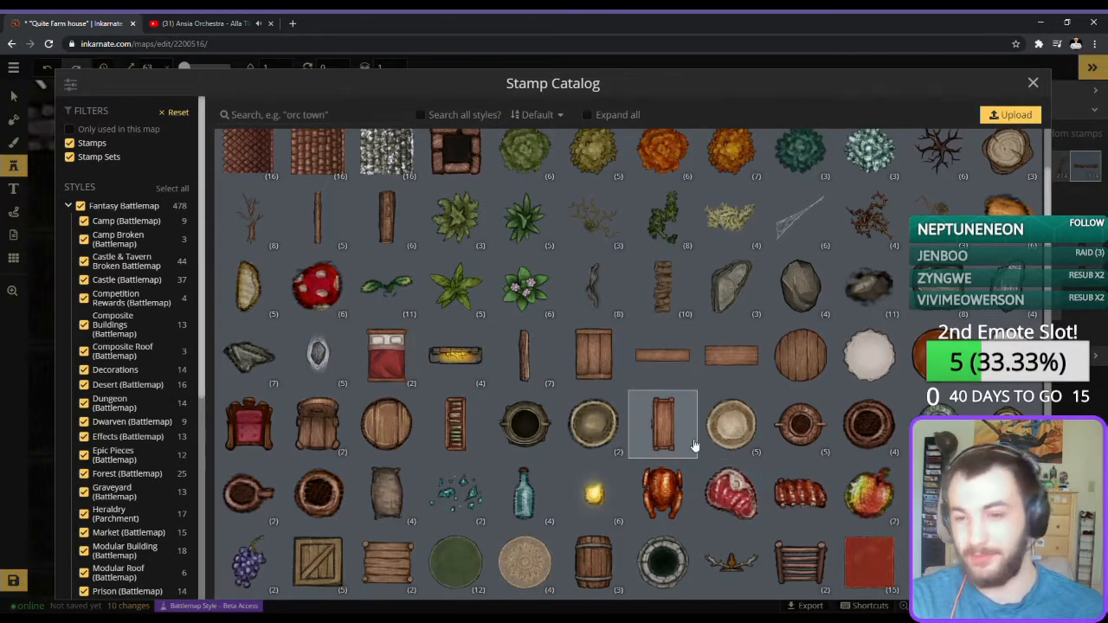
{"action": "scroll", "coordinate": [804, 347], "scroll_direction": "up", "scroll_amount": 3}
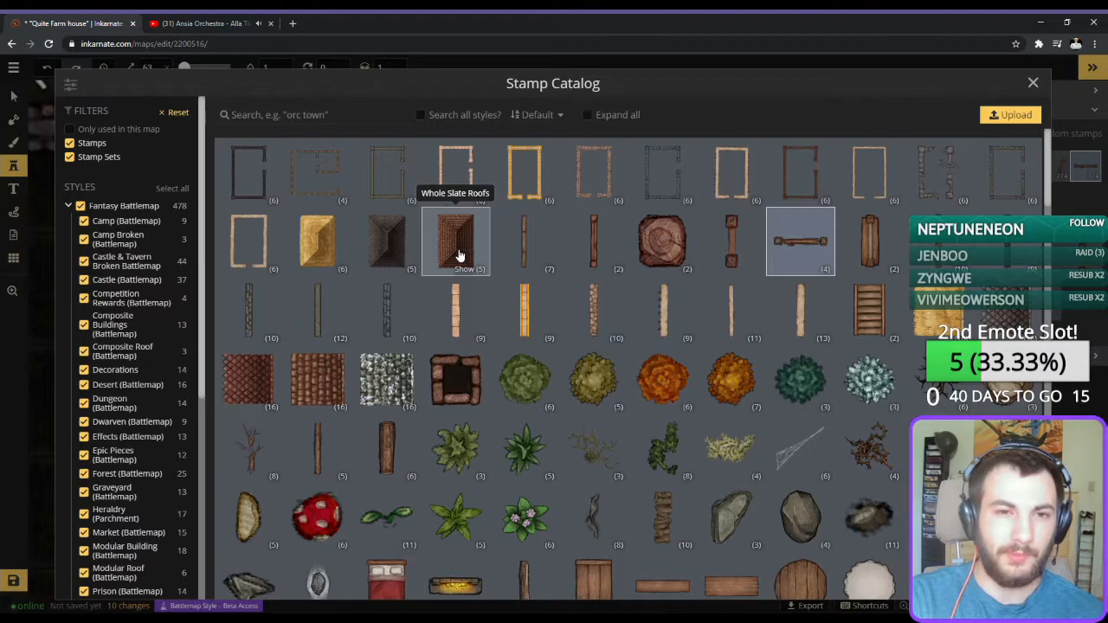
{"action": "left_click", "coordinate": [340, 233]}
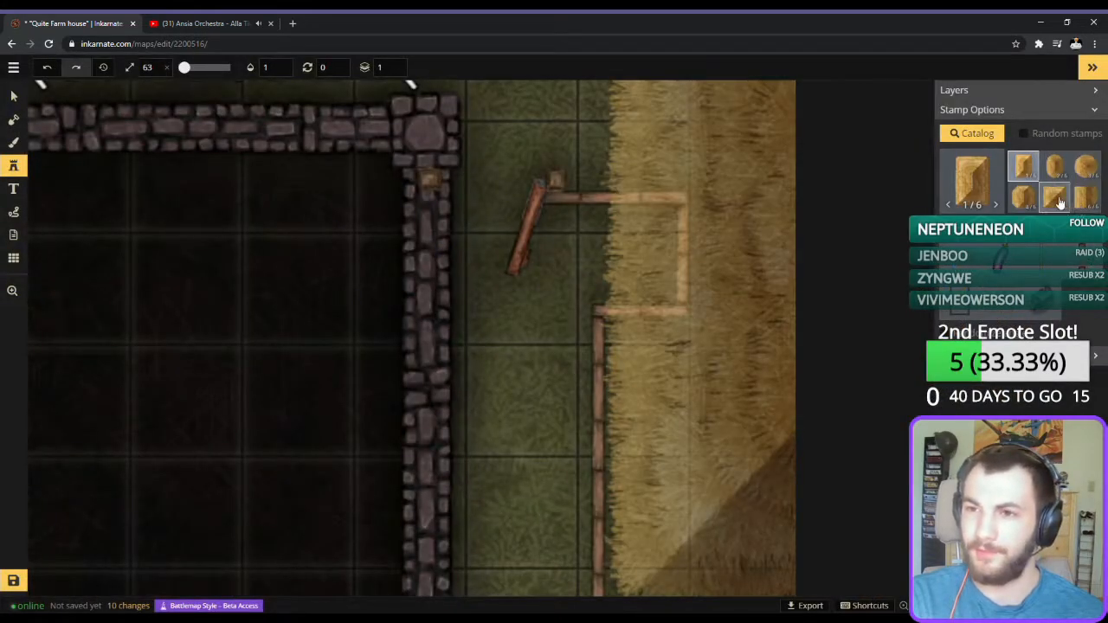
{"action": "scroll", "coordinate": [621, 225], "scroll_direction": "down", "scroll_amount": 14}
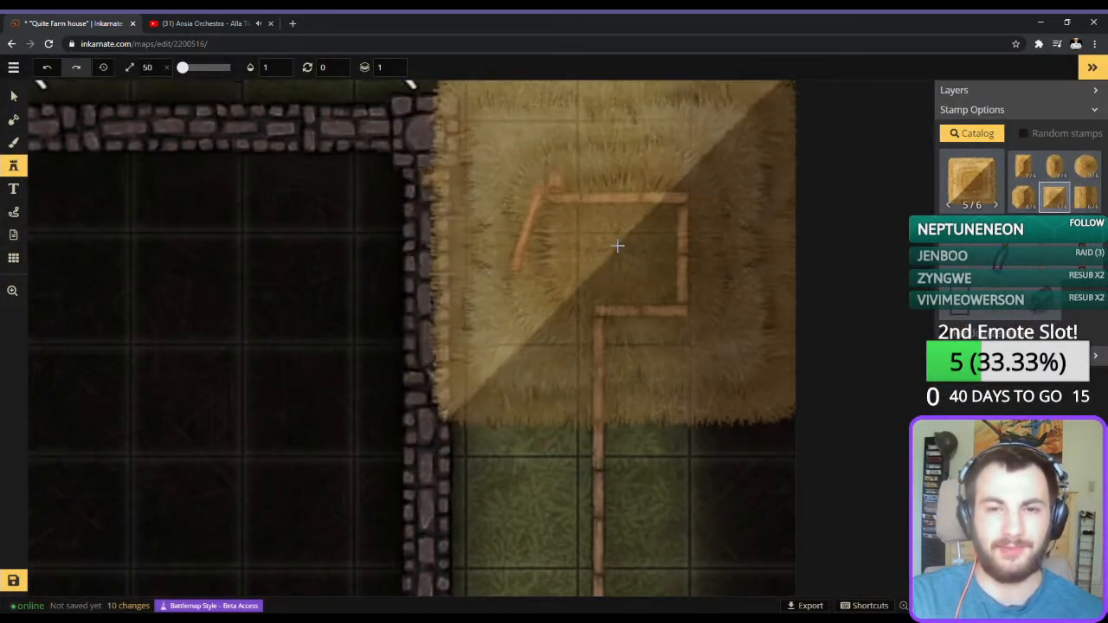
{"action": "scroll", "coordinate": [615, 256], "scroll_direction": "down", "scroll_amount": 4}
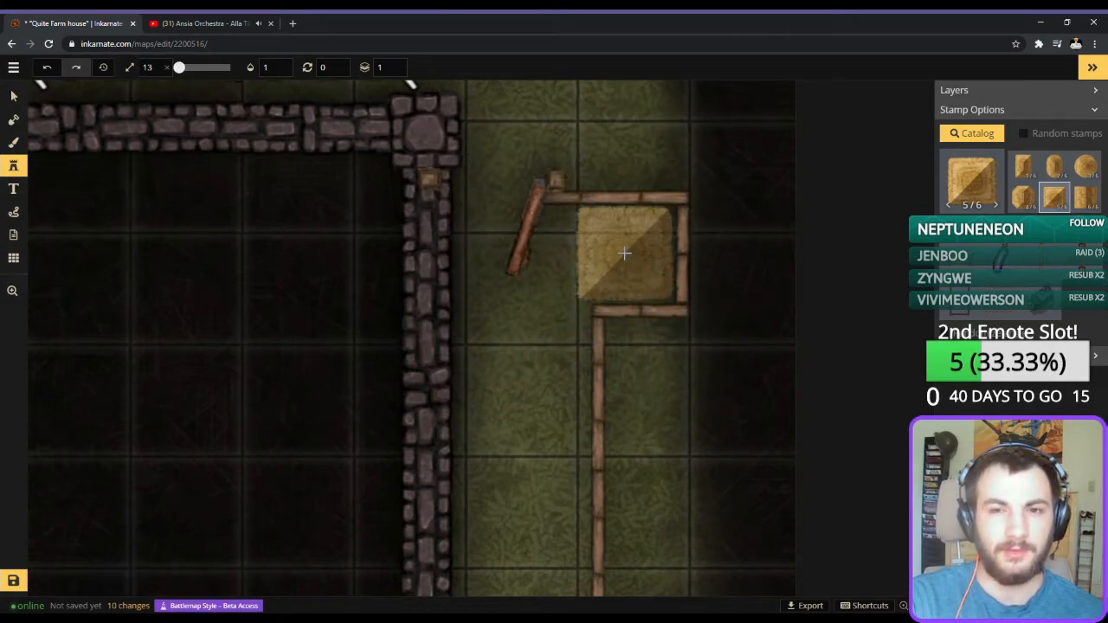
{"action": "left_click", "coordinate": [625, 253]}
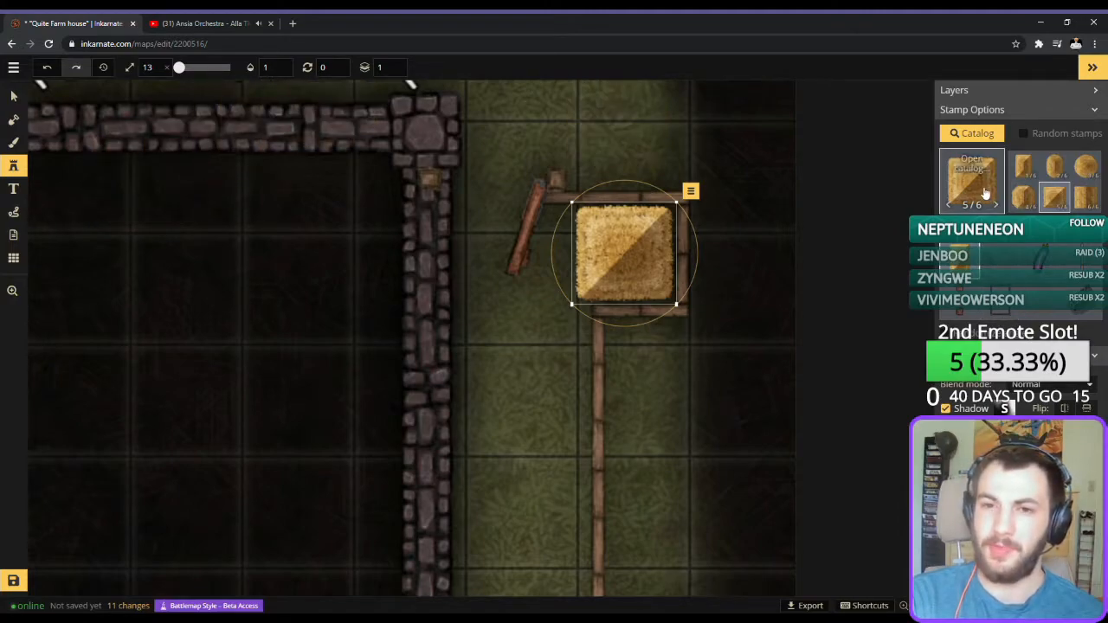
{"action": "left_click", "coordinate": [211, 248]}
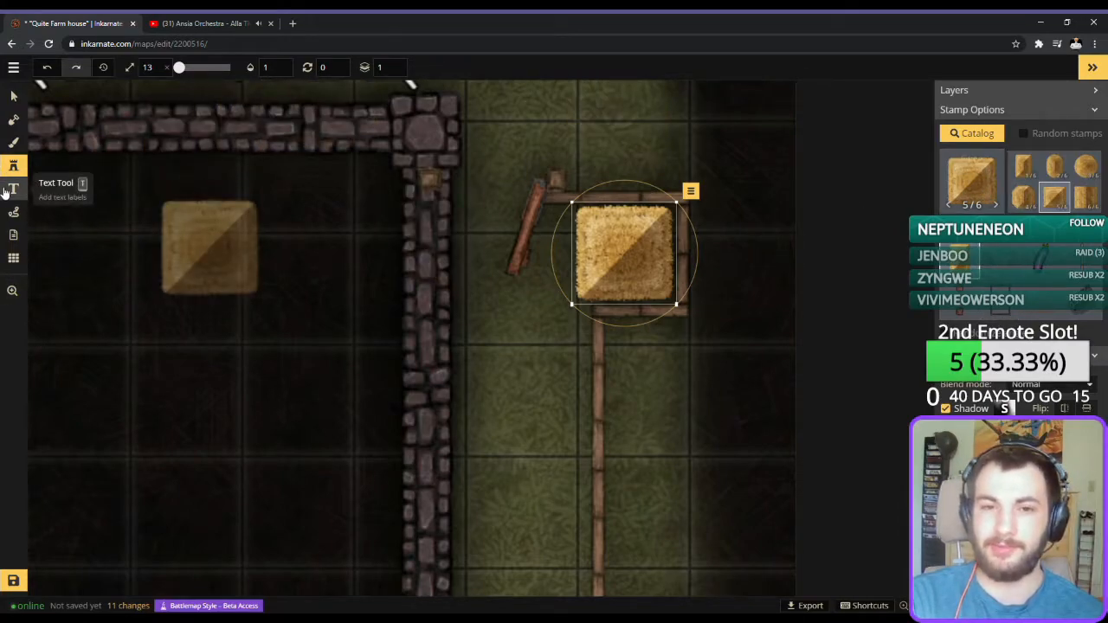
{"action": "key", "text": "ctrl+z"}
{"action": "key", "text": "ctrl+z"}
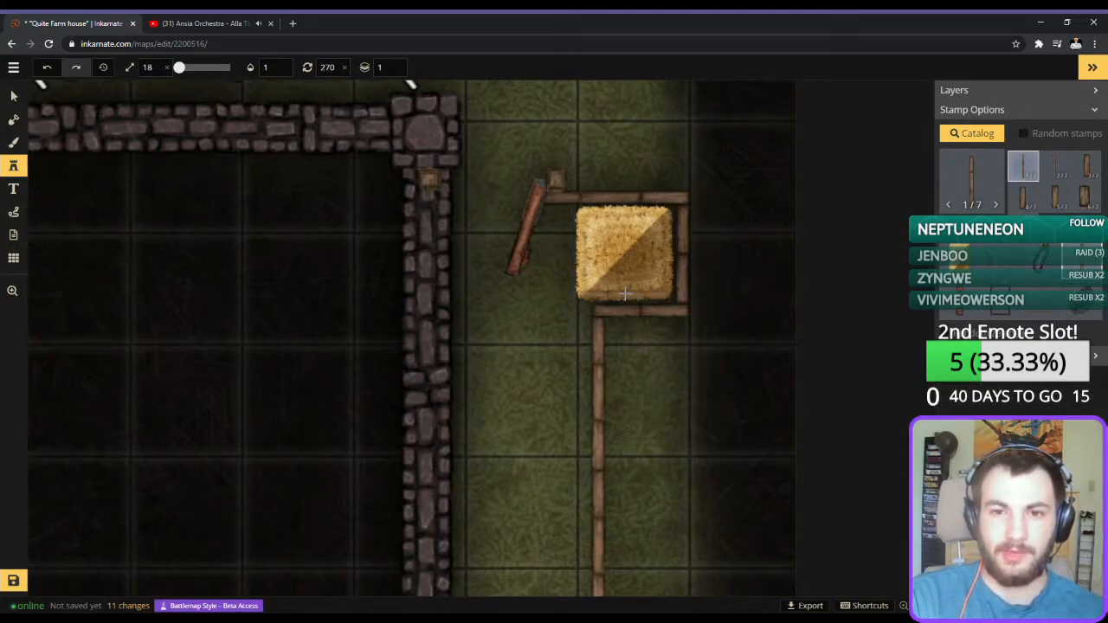
Place a size 18 wood wall piece at rotation 270 along the hay roof's lower edge and set its layer to 0.
{"action": "left_click", "coordinate": [625, 295]}
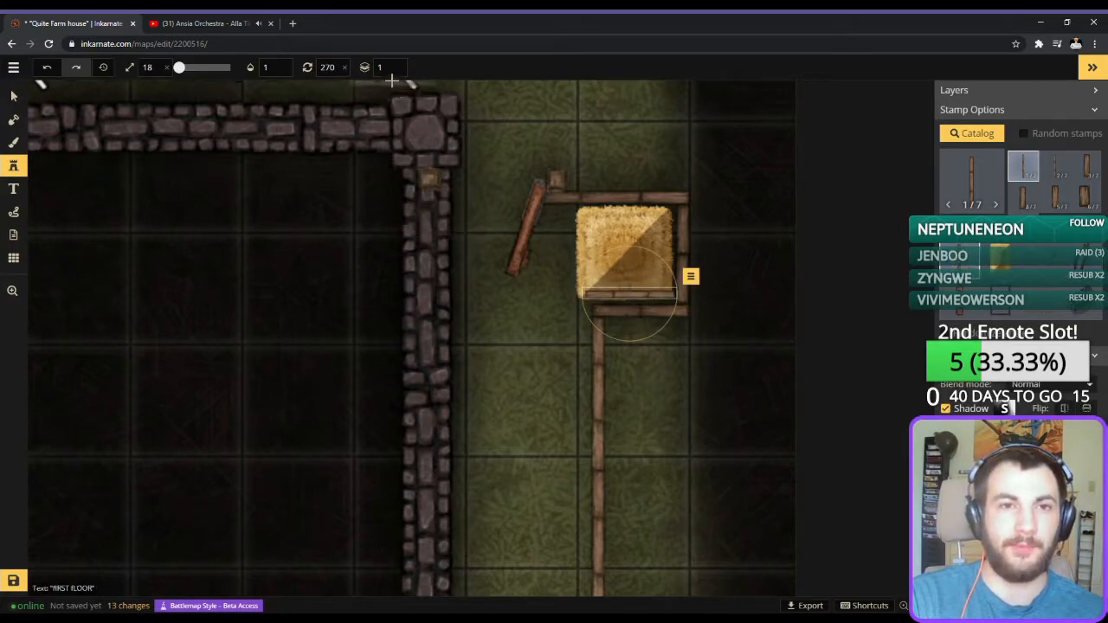
{"action": "left_click", "coordinate": [391, 69]}
{"action": "key", "text": "BackSpace"}
{"action": "type", "text": "0"}
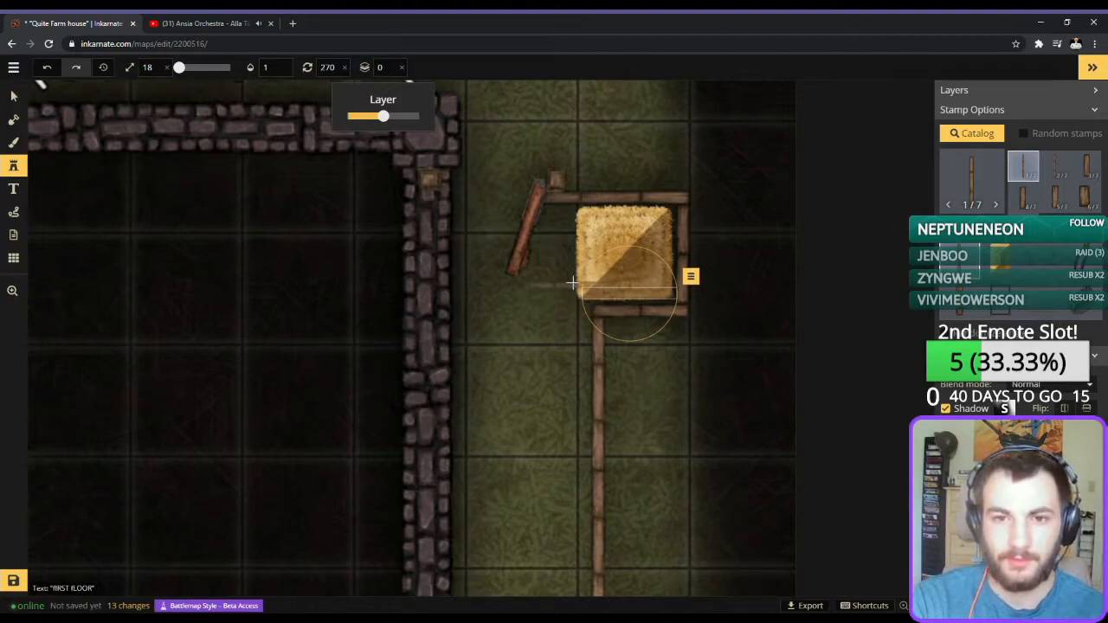
{"action": "left_click", "coordinate": [631, 296]}
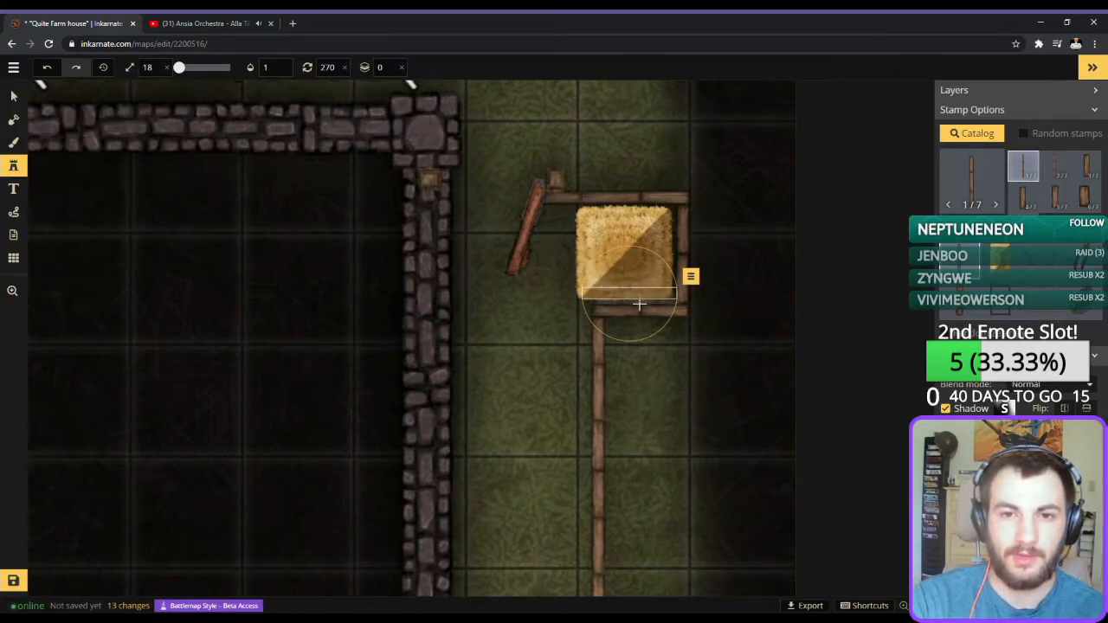
Place an upright wood wall piece at rotation 0 on the house-facing side of the hay roof and nudge it under the edge.
{"action": "left_click", "coordinate": [562, 255]}
{"action": "scroll", "coordinate": [569, 334], "scroll_direction": "up", "scroll_amount": 6}
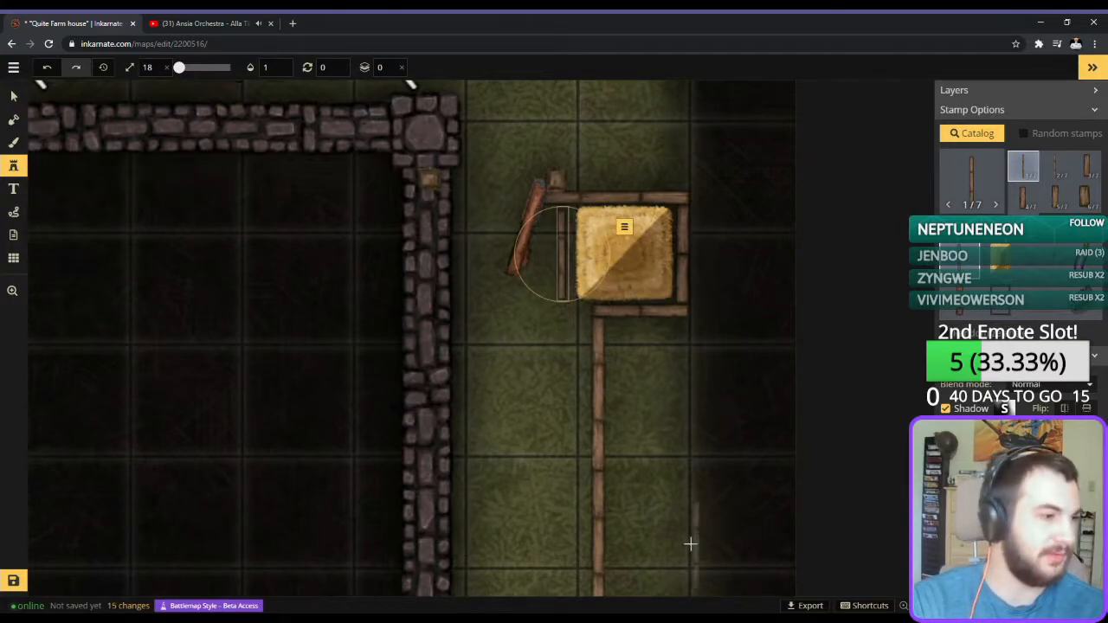
{"action": "key", "text": "Right"}
{"action": "key", "text": "Right"}
{"action": "key", "text": "Right"}
{"action": "key", "text": "Right"}
{"action": "key", "text": "Right"}
{"action": "key", "text": "Right"}
{"action": "key", "text": "Right"}
{"action": "key", "text": "Right"}
{"action": "key", "text": "Right"}
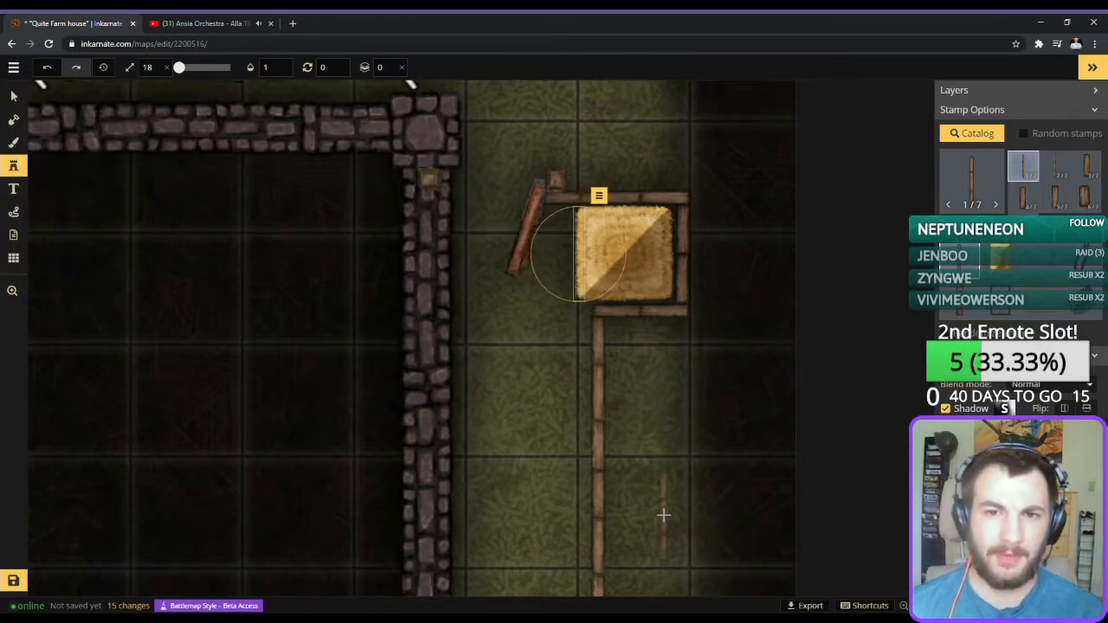
{"action": "key", "text": "Right"}
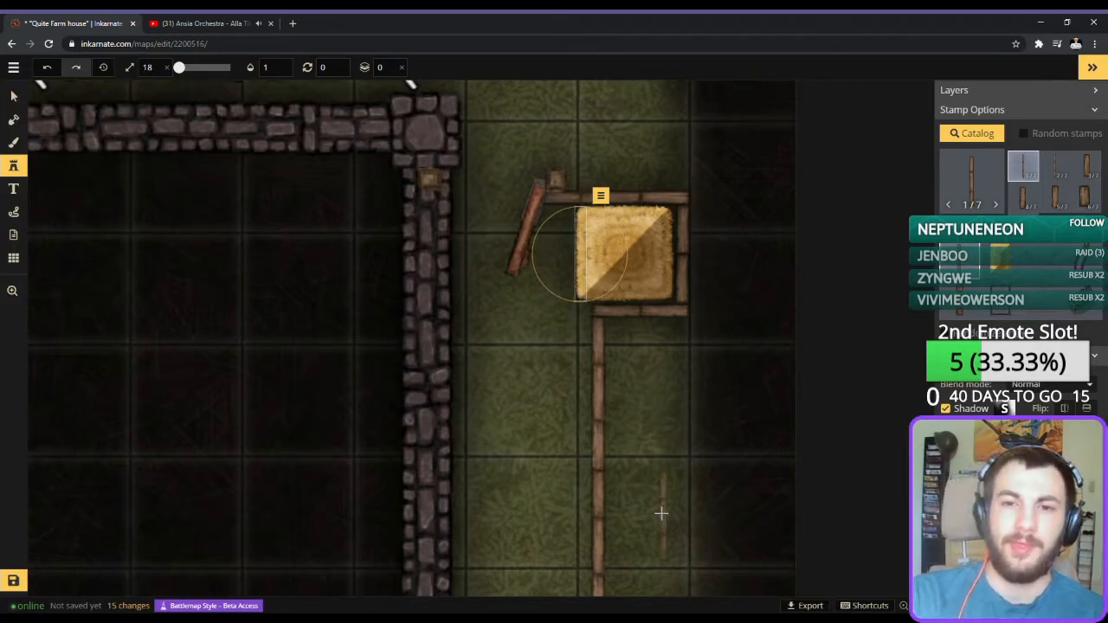
Add layer 0 wood wall pieces under the hay roof's outer edge and, at rotation 90, under its upper edge.
{"action": "left_click", "coordinate": [666, 251]}
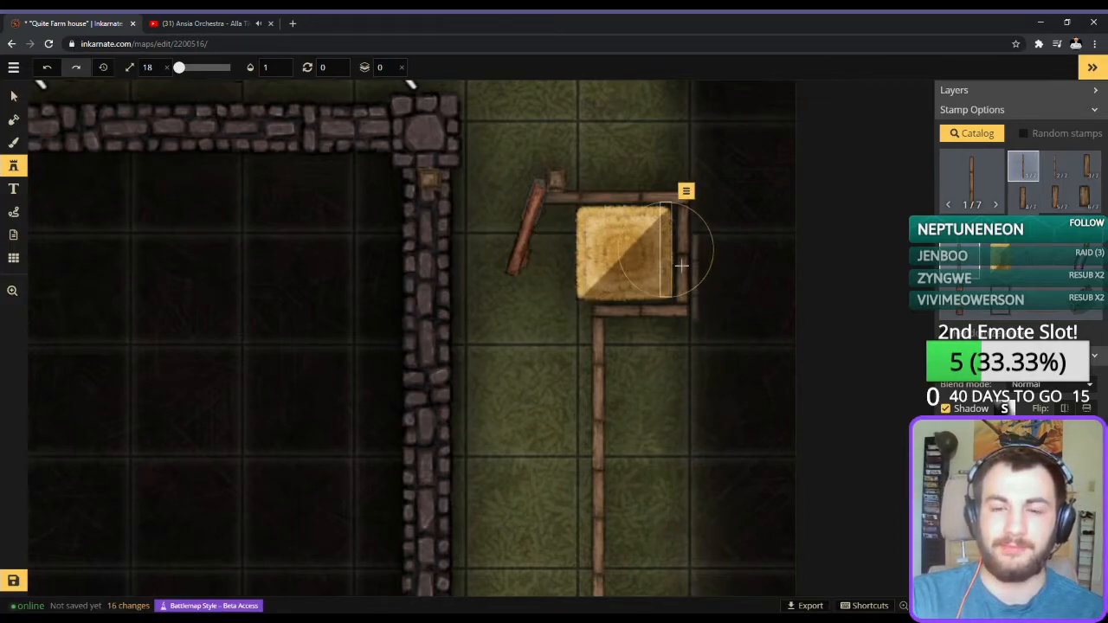
{"action": "left_click", "coordinate": [621, 221]}
{"action": "scroll", "coordinate": [632, 245], "scroll_direction": "up", "scroll_amount": 9}
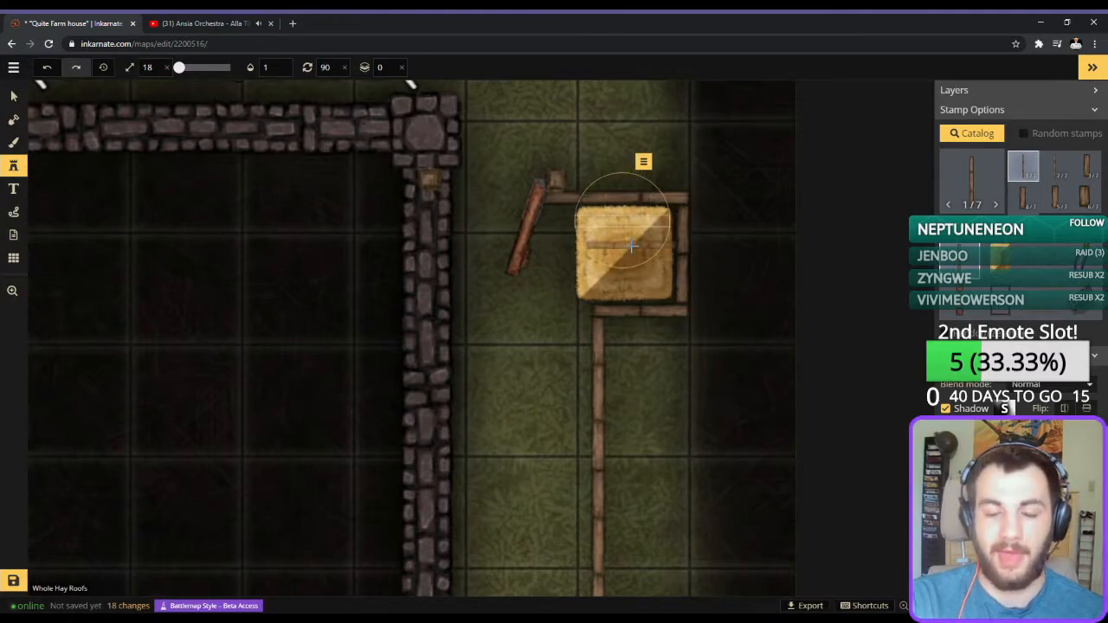
{"action": "left_click", "coordinate": [13, 95]}
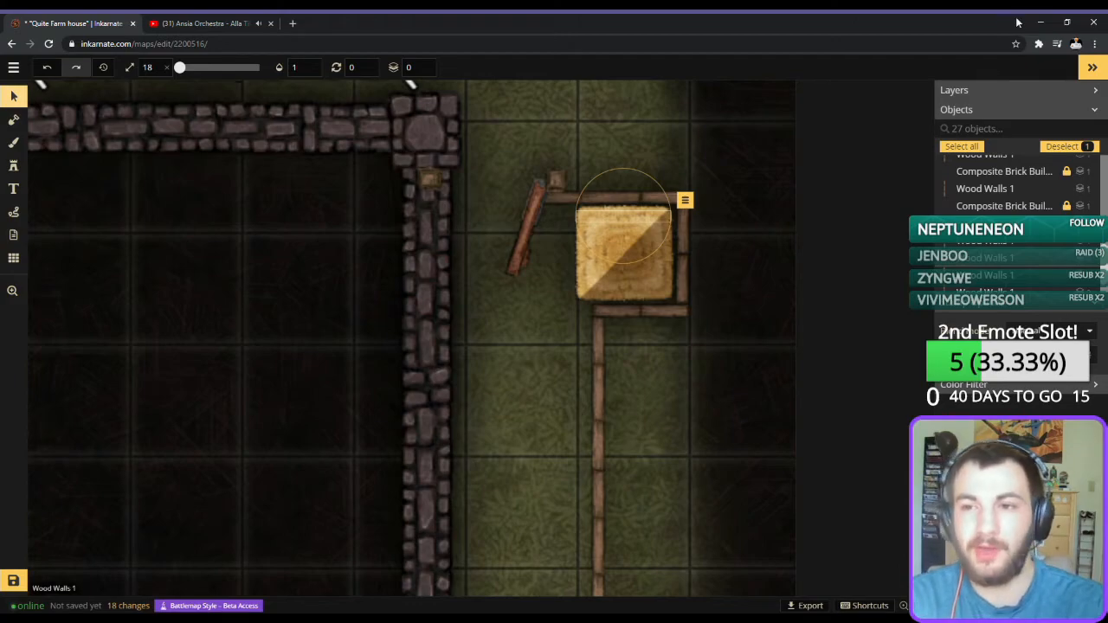
Place the second wooden steps variant at size 11 and rotation 90 against the hay roof's house-facing side.
{"action": "left_click", "coordinate": [13, 166]}
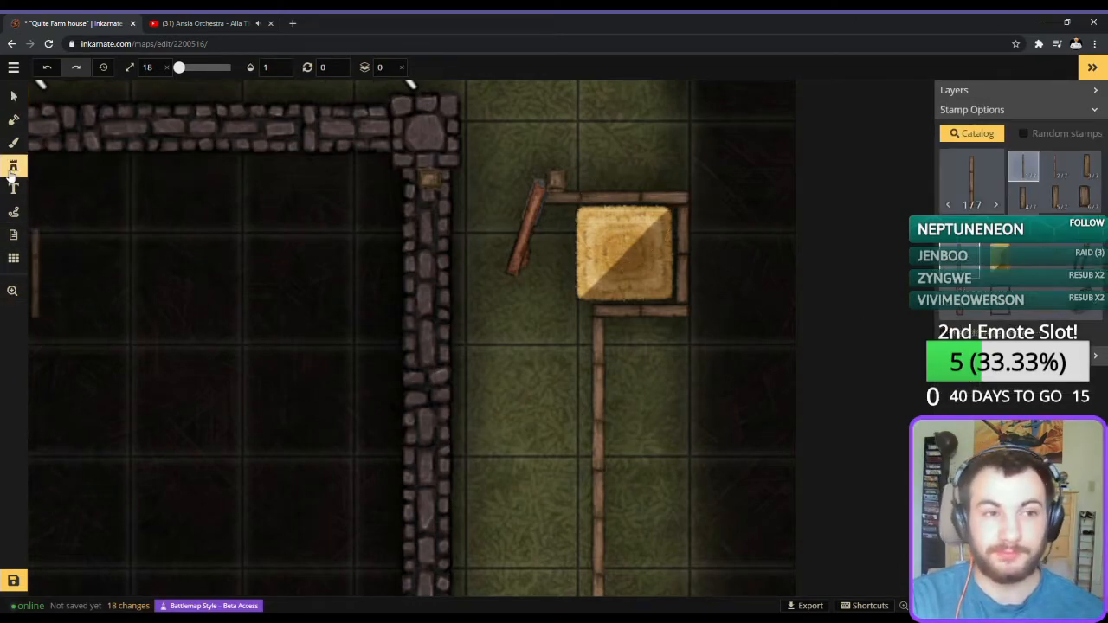
{"action": "left_click", "coordinate": [968, 190]}
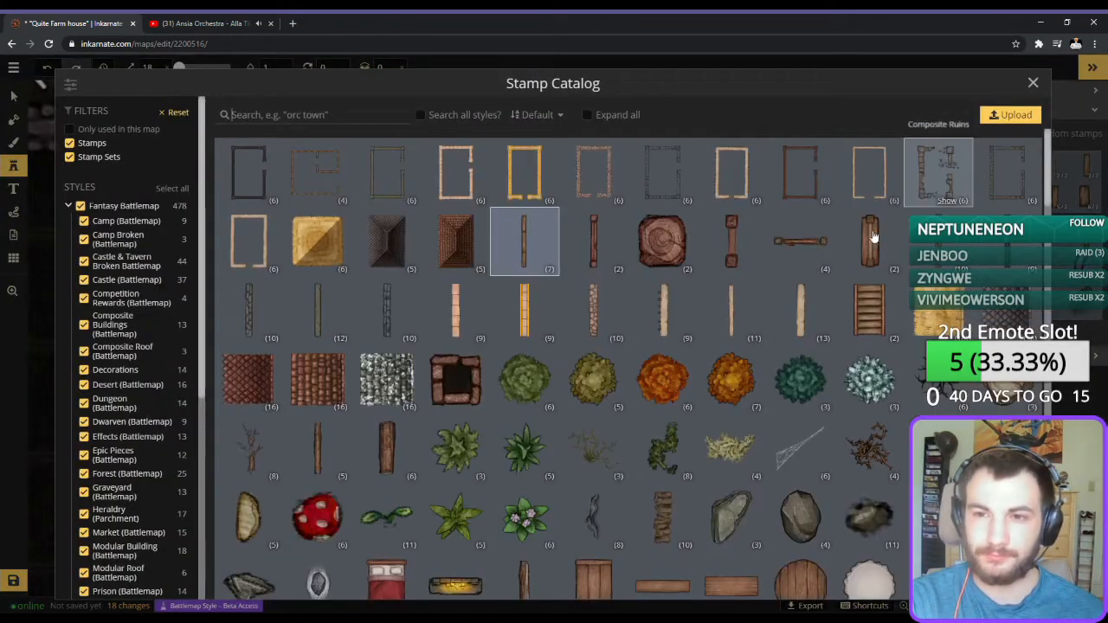
{"action": "left_click", "coordinate": [855, 299]}
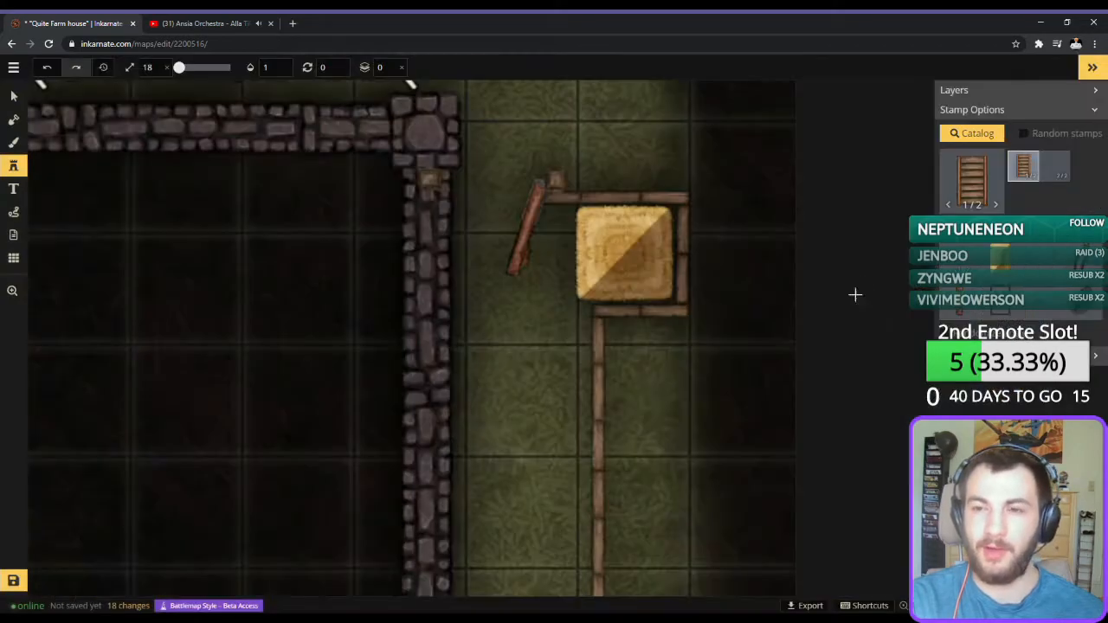
{"action": "left_click", "coordinate": [1054, 165]}
{"action": "scroll", "coordinate": [542, 257], "scroll_direction": "up", "scroll_amount": 6}
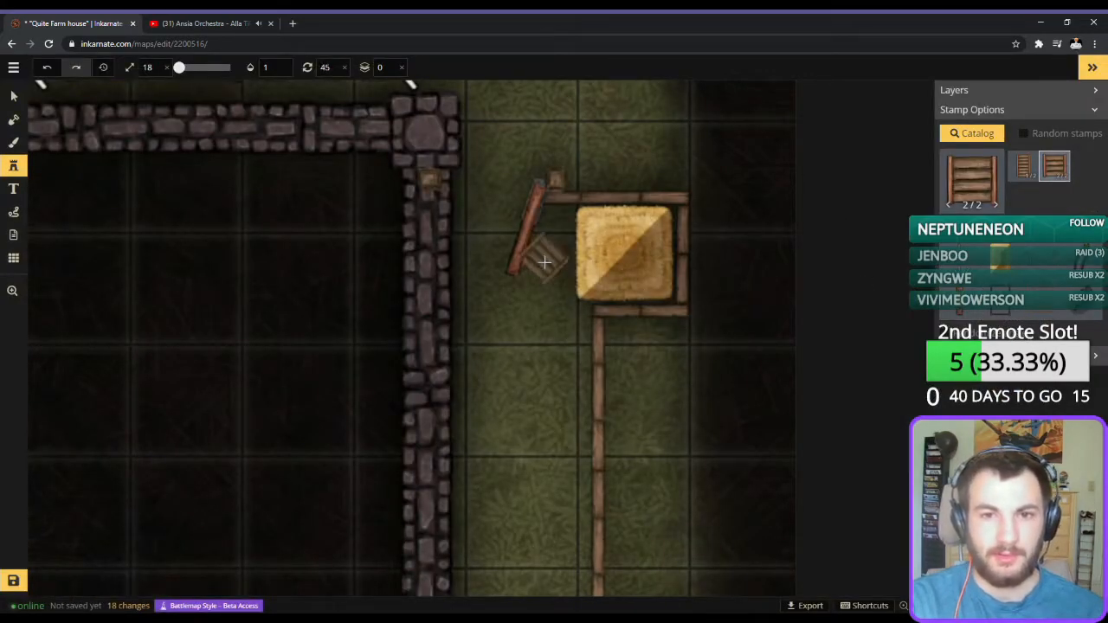
{"action": "scroll", "coordinate": [560, 254], "scroll_direction": "down", "scroll_amount": 3}
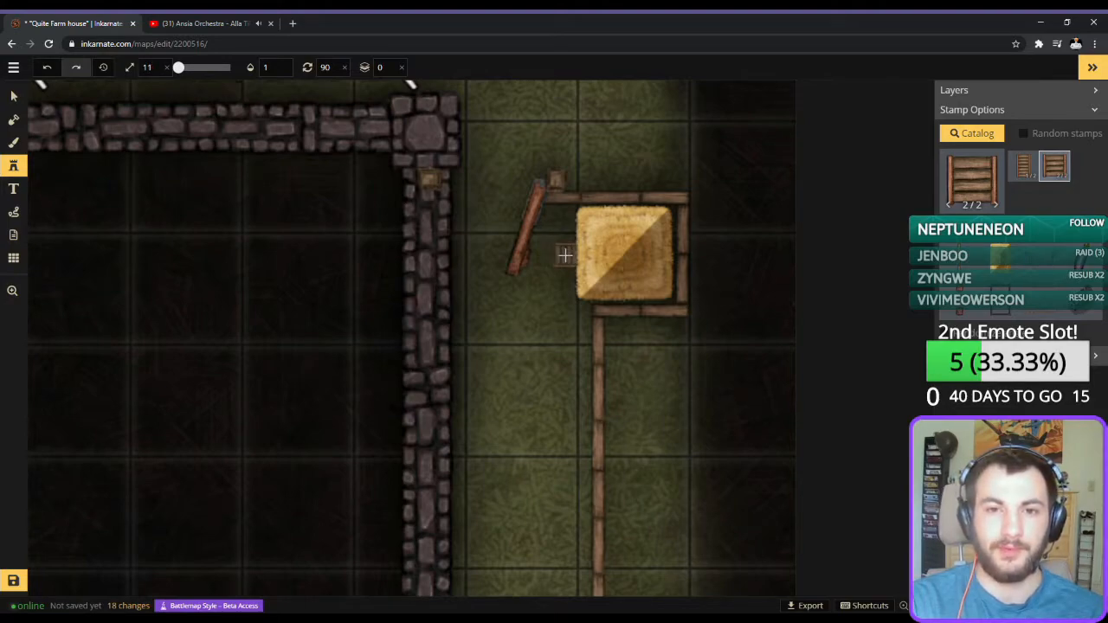
{"action": "left_click", "coordinate": [564, 255]}
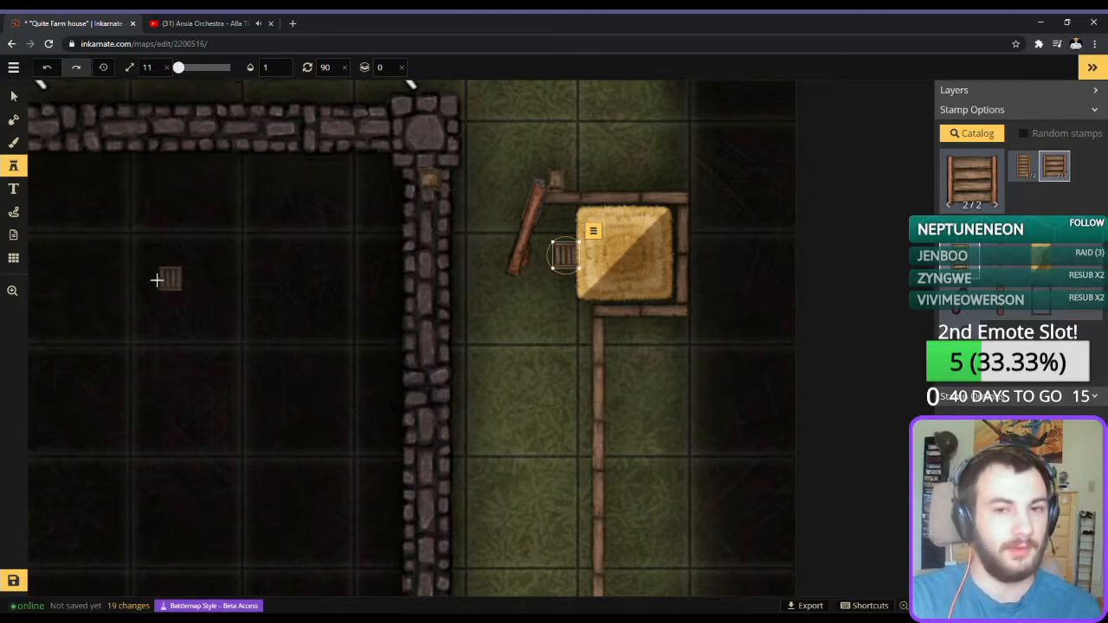
{"action": "left_click", "coordinate": [13, 145]}
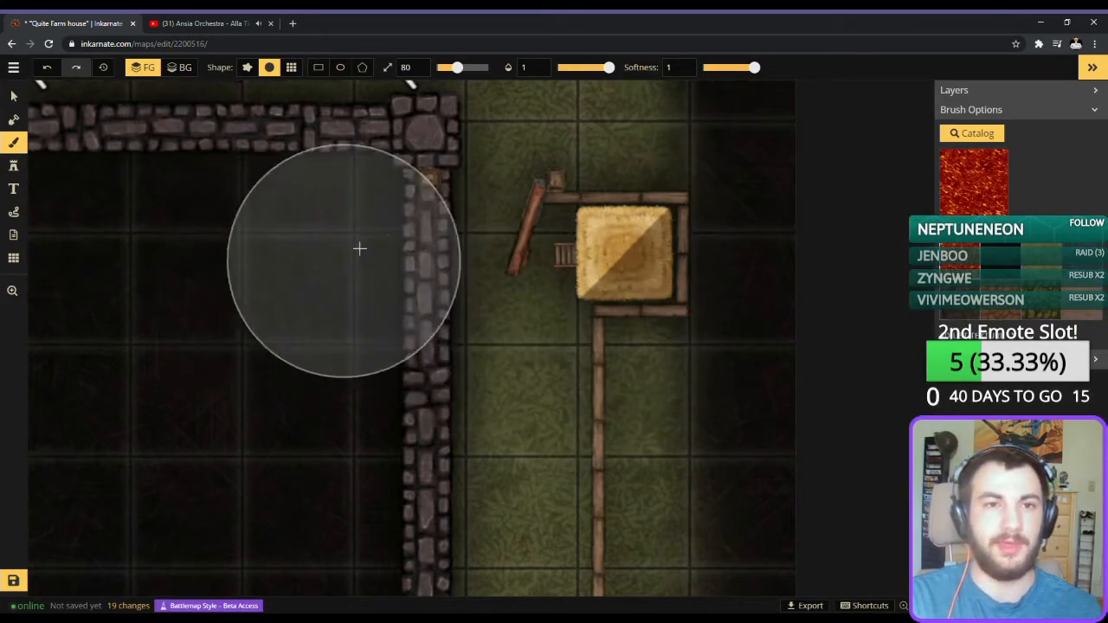
{"action": "scroll", "coordinate": [465, 279], "scroll_direction": "down", "scroll_amount": 2}
{"action": "scroll", "coordinate": [467, 274], "scroll_direction": "down", "scroll_amount": 20}
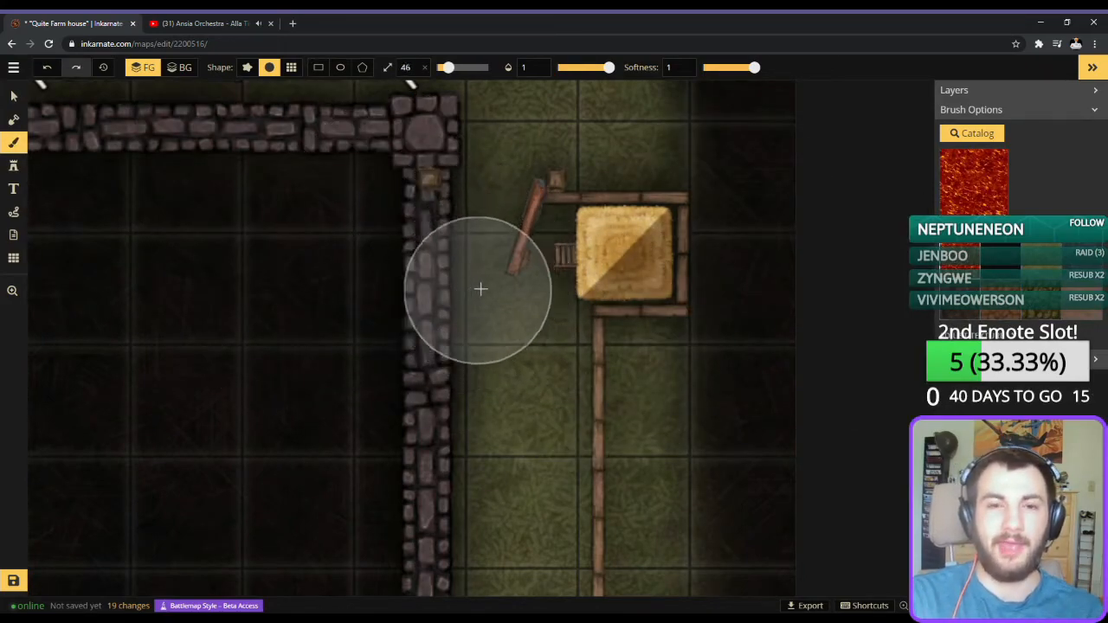
{"action": "left_click_drag", "start_coordinate": [526, 280], "coordinate": [533, 350]}
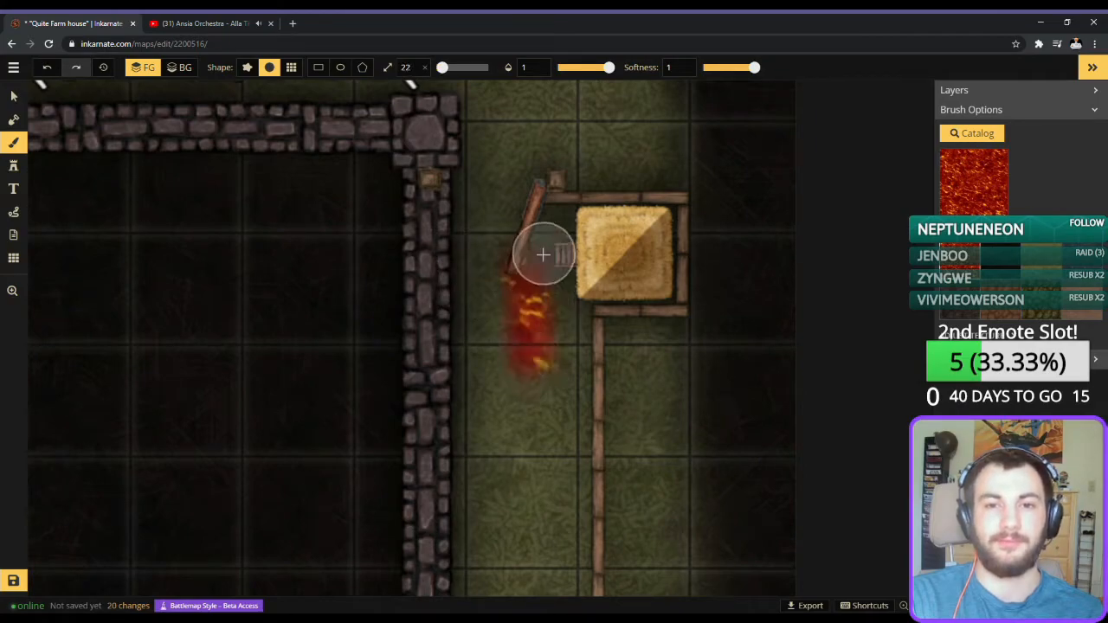
{"action": "key", "text": "ctrl+z"}
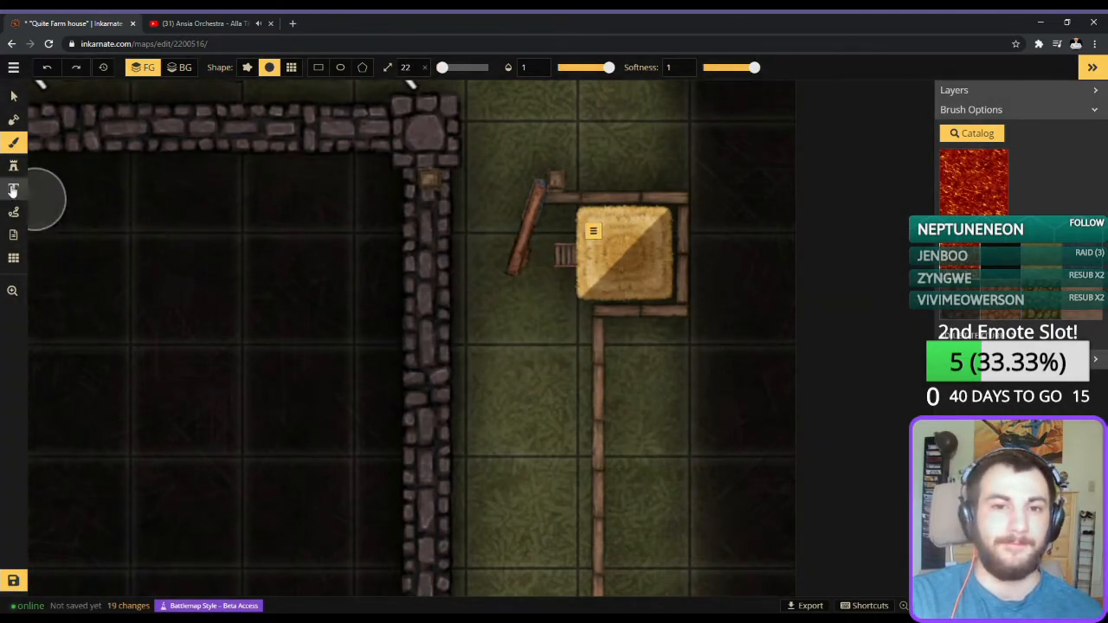
Delete the size 58 wooden door serving as the gate between the stone wall and the fence.
{"action": "left_click", "coordinate": [14, 95]}
{"action": "left_click", "coordinate": [555, 178]}
{"action": "left_click", "coordinate": [555, 178]}
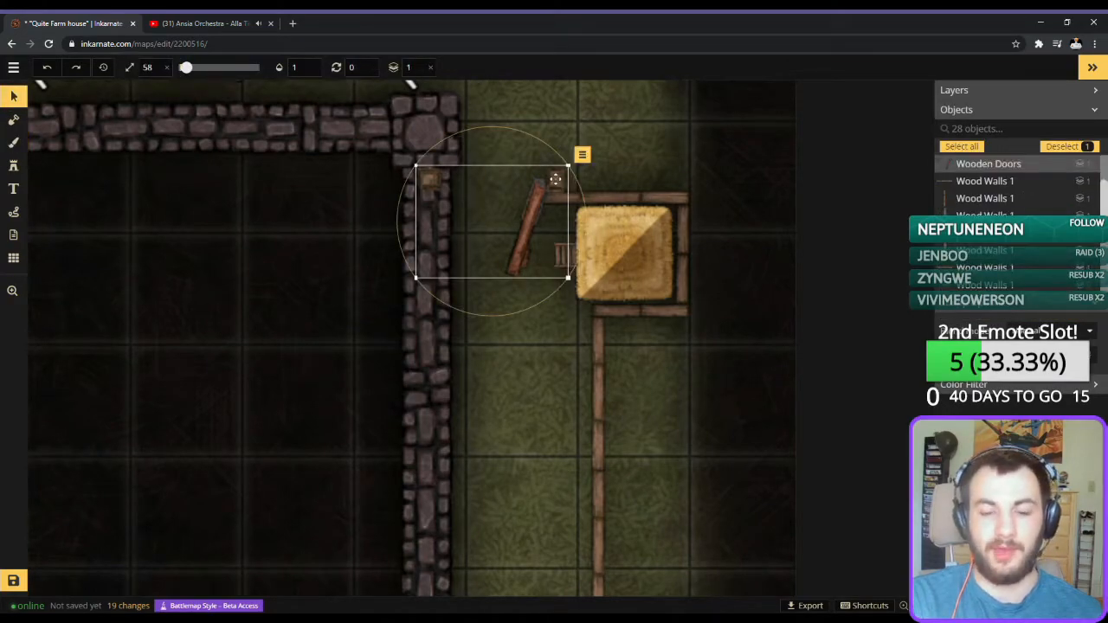
{"action": "key", "text": "Delete"}
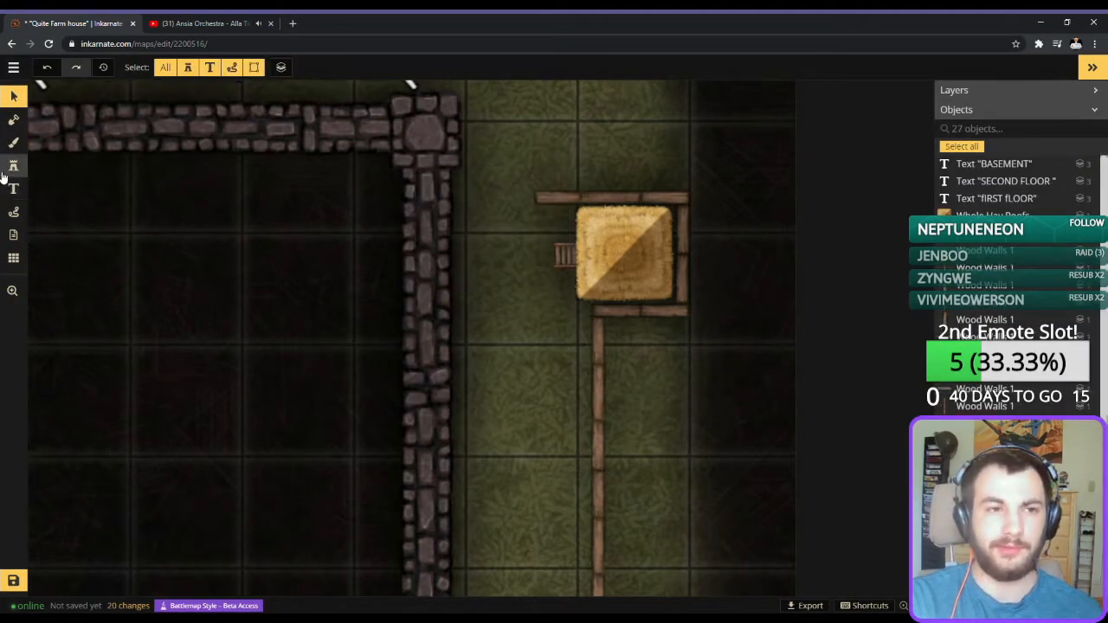
Place the fourth wooden rail variant at size 23 and rotation 0 to close the gap between the stone wall and the hut's fence.
{"action": "left_click", "coordinate": [13, 165]}
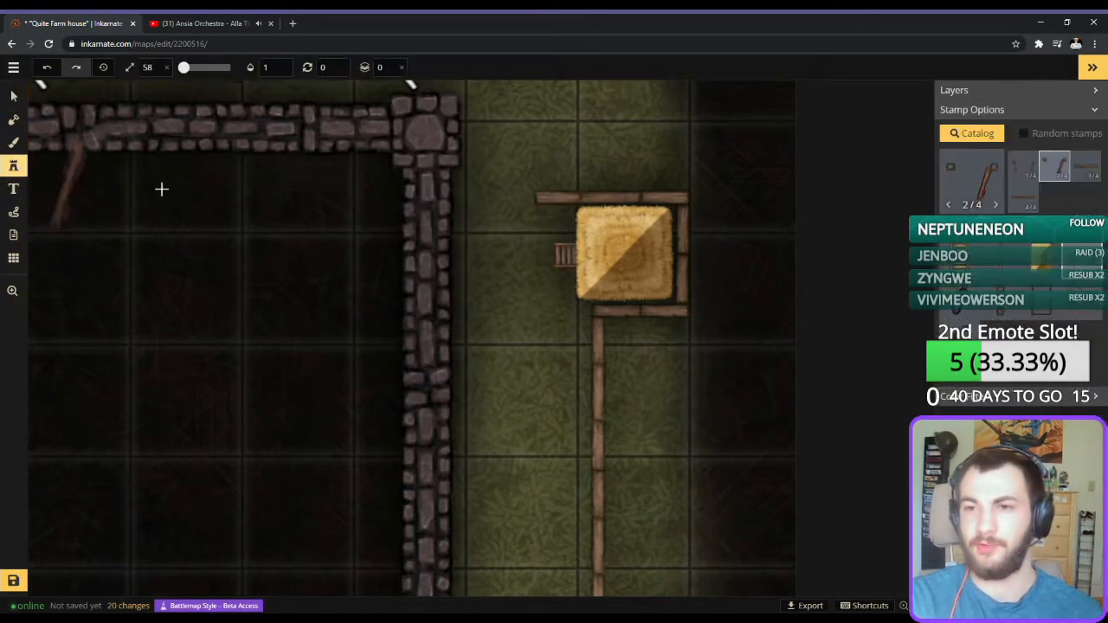
{"action": "left_click", "coordinate": [1077, 168]}
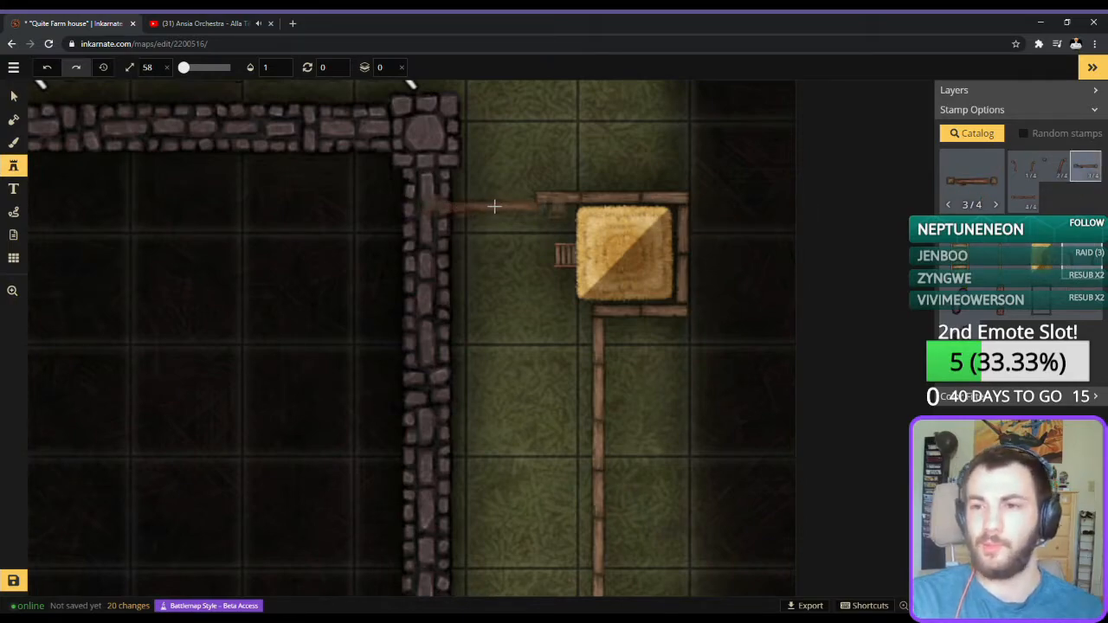
{"action": "scroll", "coordinate": [497, 210], "scroll_direction": "down", "scroll_amount": 2}
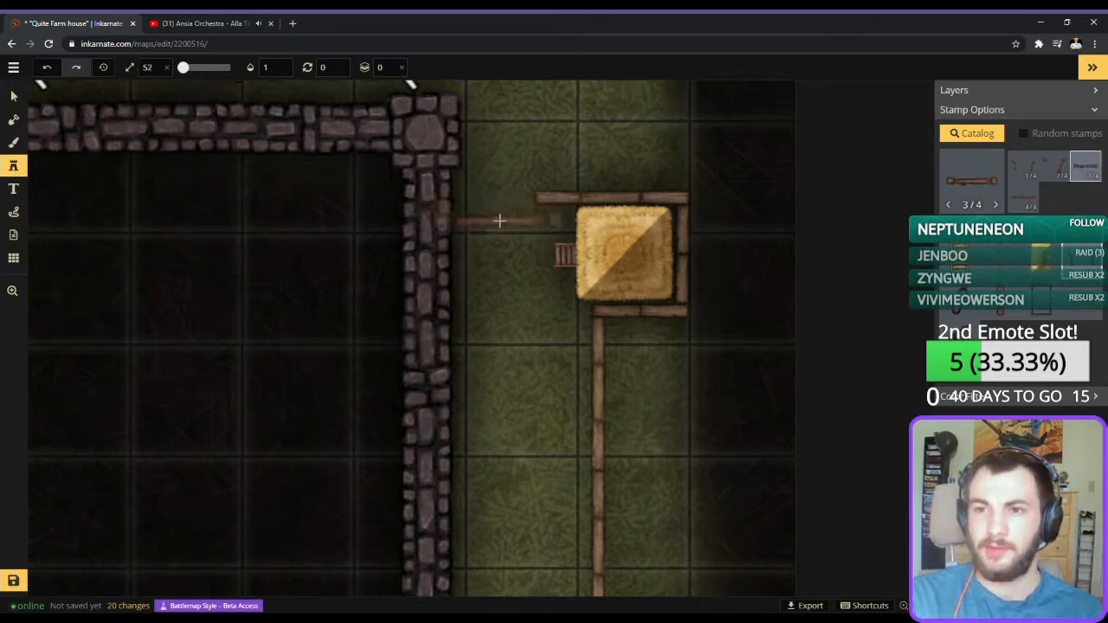
{"action": "left_click", "coordinate": [1030, 199]}
{"action": "scroll", "coordinate": [495, 200], "scroll_direction": "down", "scroll_amount": 2}
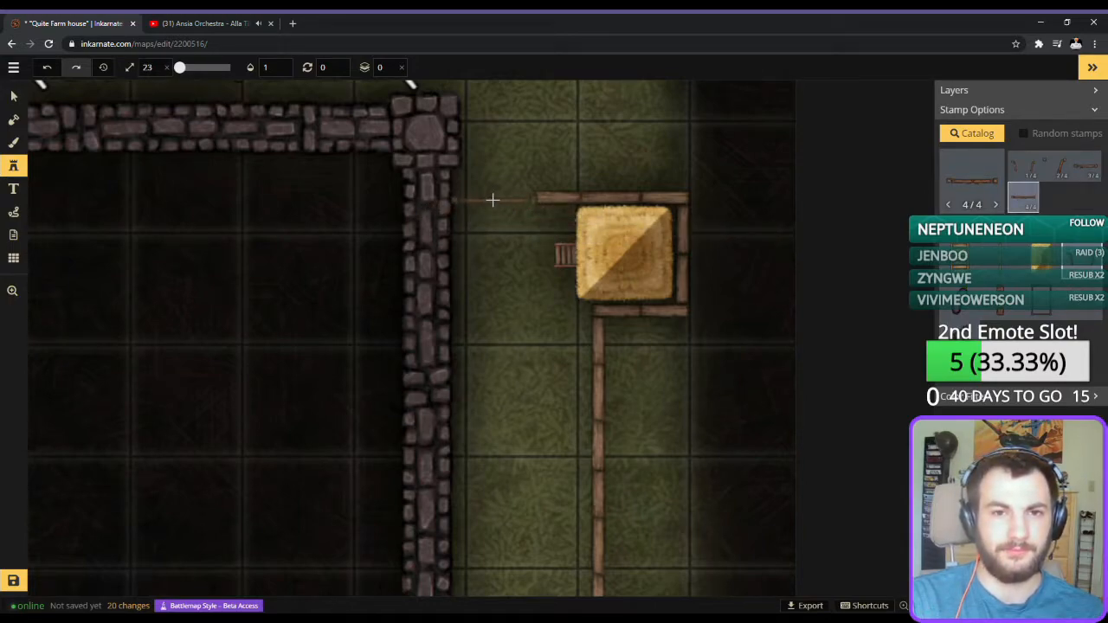
{"action": "left_click", "coordinate": [493, 197]}
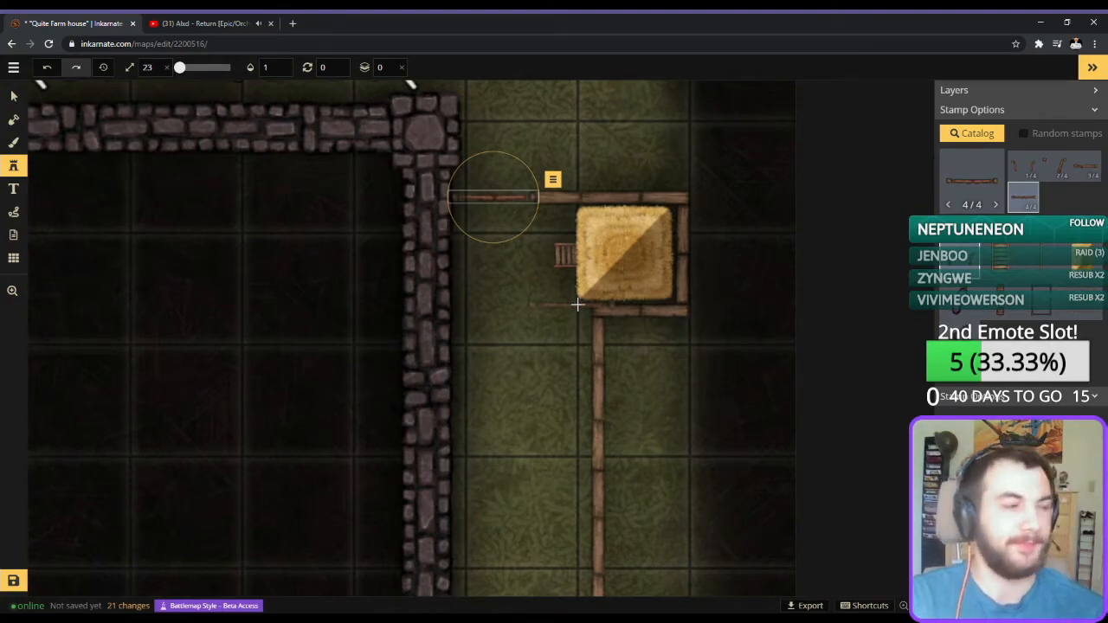
Paint dark dirt over the grass between the stone wall and the fence with a size 22 brush at 0.78 and 0.56 opacity.
{"action": "scroll", "coordinate": [460, 304], "scroll_direction": "up", "scroll_amount": 2}
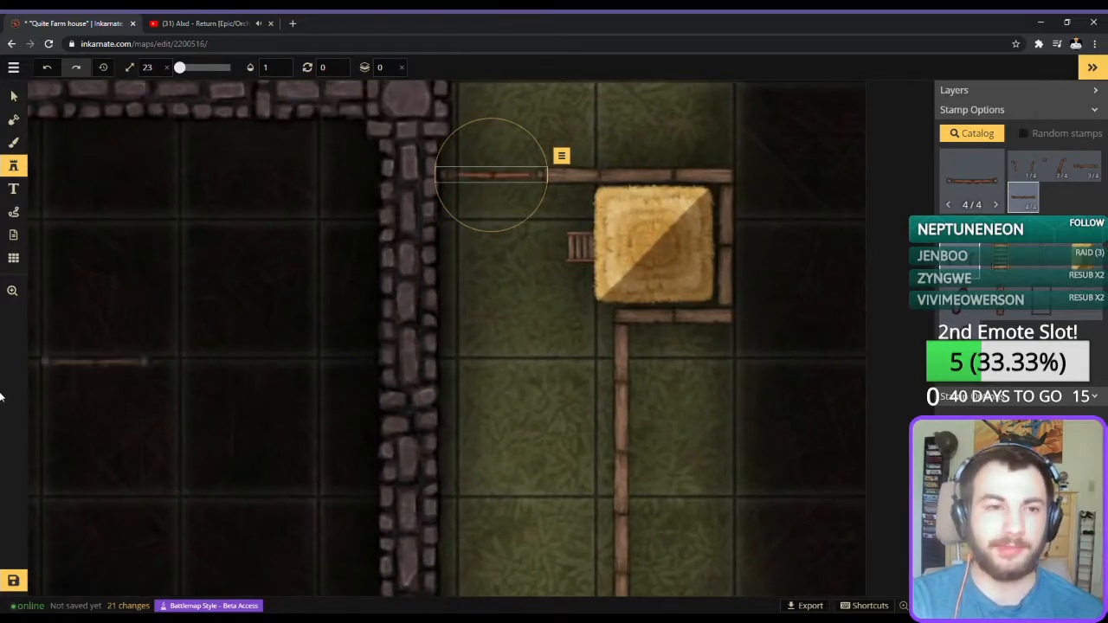
{"action": "left_click", "coordinate": [13, 142]}
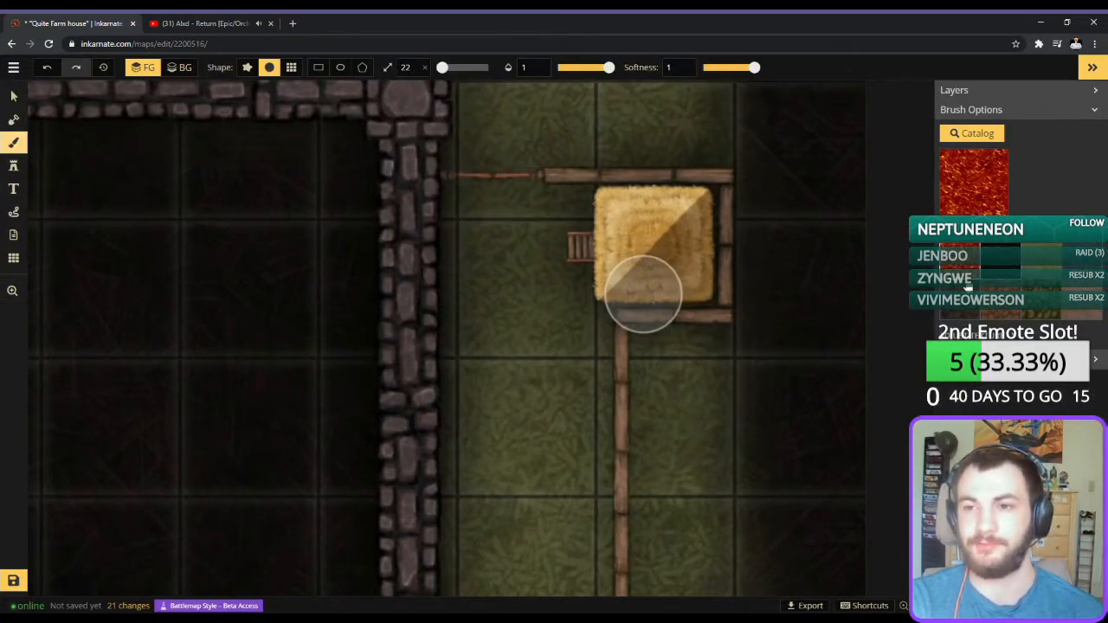
{"action": "left_click", "coordinate": [968, 284]}
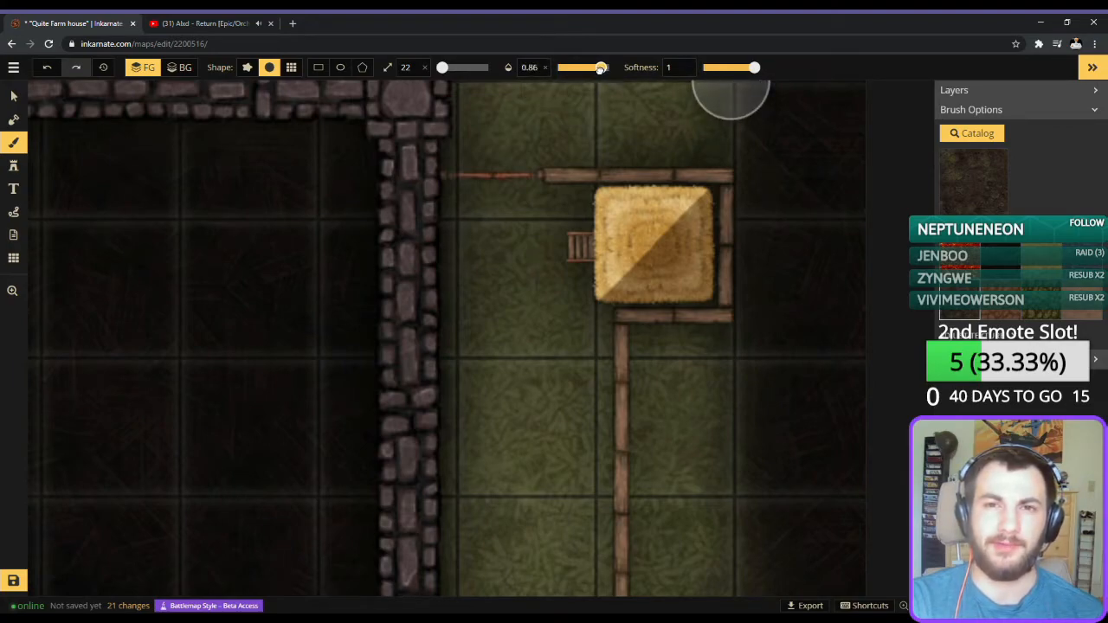
{"action": "mouse_move", "coordinate": [557, 252]}
{"action": "left_mouse_down"}
{"action": "mouse_move", "coordinate": [548, 352]}
{"action": "mouse_move", "coordinate": [503, 386]}
{"action": "left_mouse_up"}
{"action": "left_click_drag", "start_coordinate": [519, 217], "coordinate": [423, 460]}
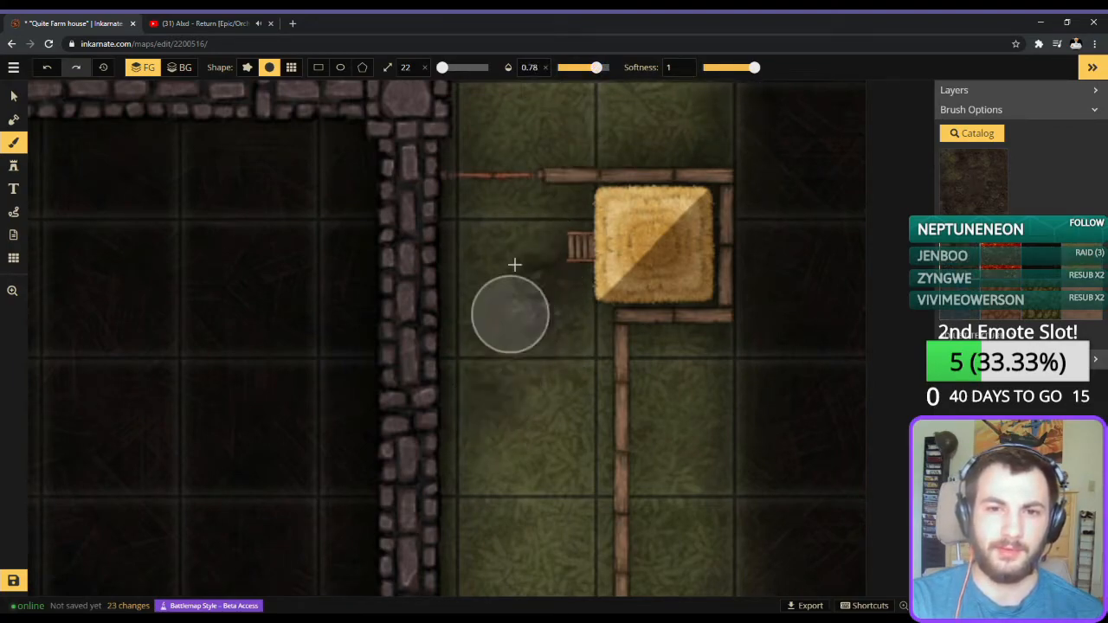
{"action": "left_click_drag", "start_coordinate": [484, 206], "coordinate": [499, 394]}
{"action": "left_click_drag", "start_coordinate": [554, 230], "coordinate": [547, 536]}
{"action": "mouse_move", "coordinate": [588, 245]}
{"action": "left_mouse_down"}
{"action": "mouse_move", "coordinate": [579, 219]}
{"action": "mouse_move", "coordinate": [443, 258]}
{"action": "left_mouse_up"}
{"action": "left_click_drag", "start_coordinate": [589, 195], "coordinate": [463, 229]}
{"action": "left_click_drag", "start_coordinate": [528, 243], "coordinate": [563, 473]}
{"action": "left_click_drag", "start_coordinate": [564, 339], "coordinate": [541, 528]}
{"action": "left_click_drag", "start_coordinate": [598, 68], "coordinate": [584, 67]}
{"action": "left_click_drag", "start_coordinate": [501, 302], "coordinate": [517, 203]}
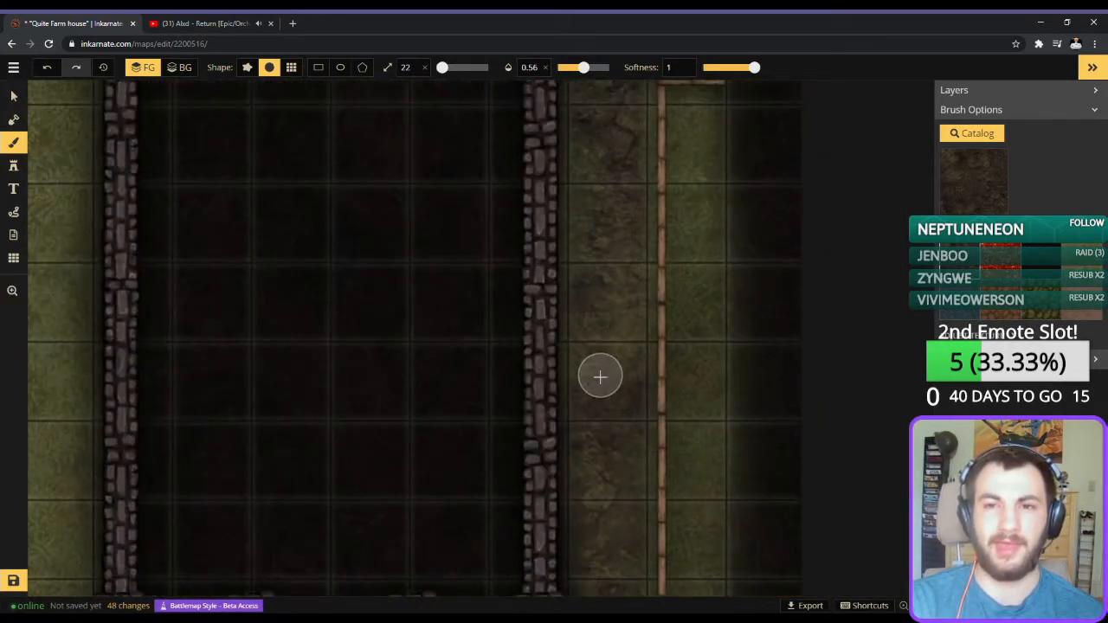
Look through the stamp catalog and choose the rectangular Crates stamp for the yard.
{"action": "left_click", "coordinate": [13, 165]}
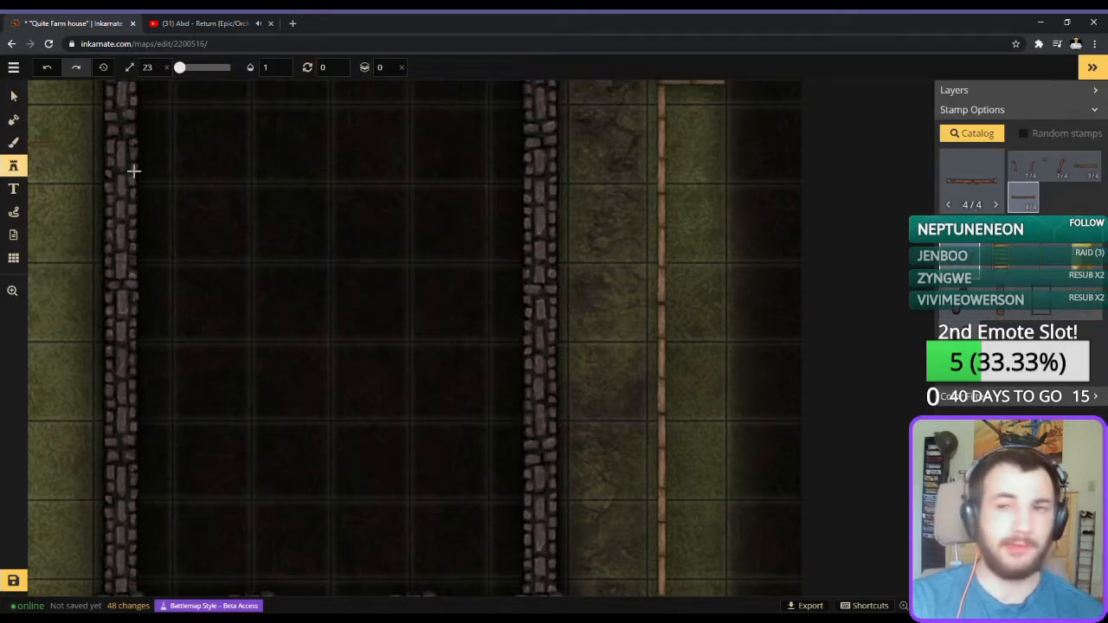
{"action": "left_click", "coordinate": [972, 166]}
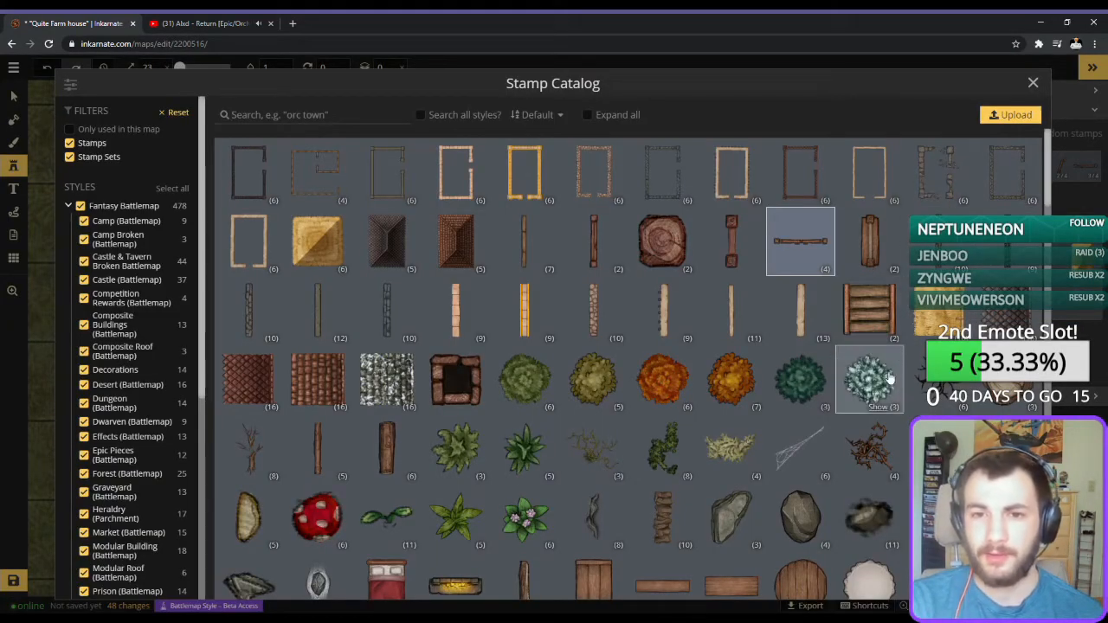
{"action": "scroll", "coordinate": [857, 355], "scroll_direction": "down", "scroll_amount": 5}
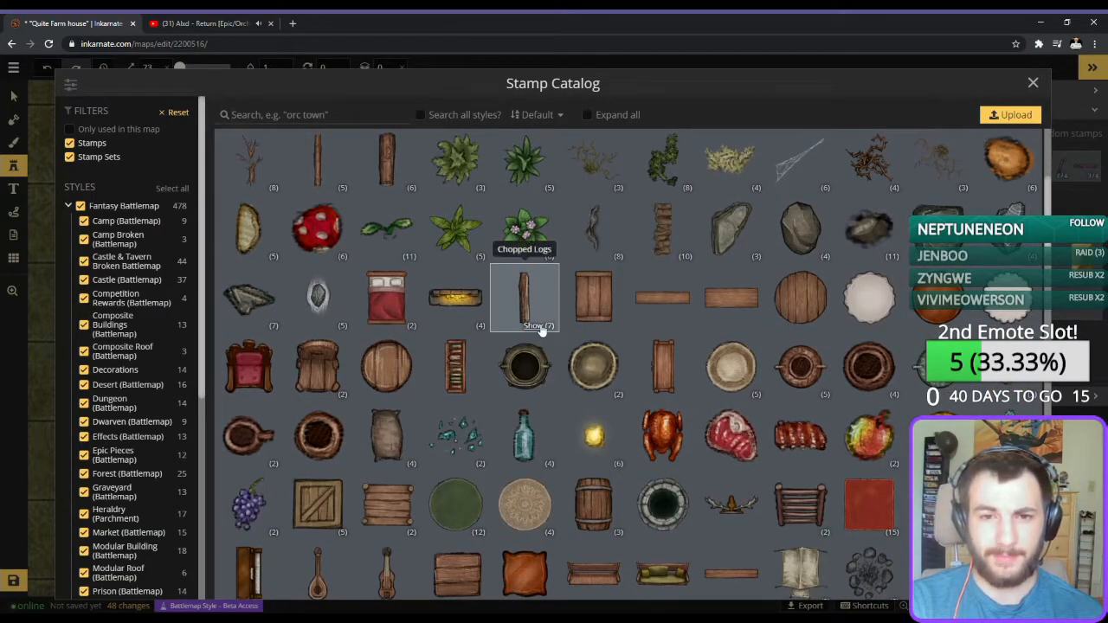
{"action": "left_click", "coordinate": [537, 328]}
{"action": "left_click", "coordinate": [537, 327]}
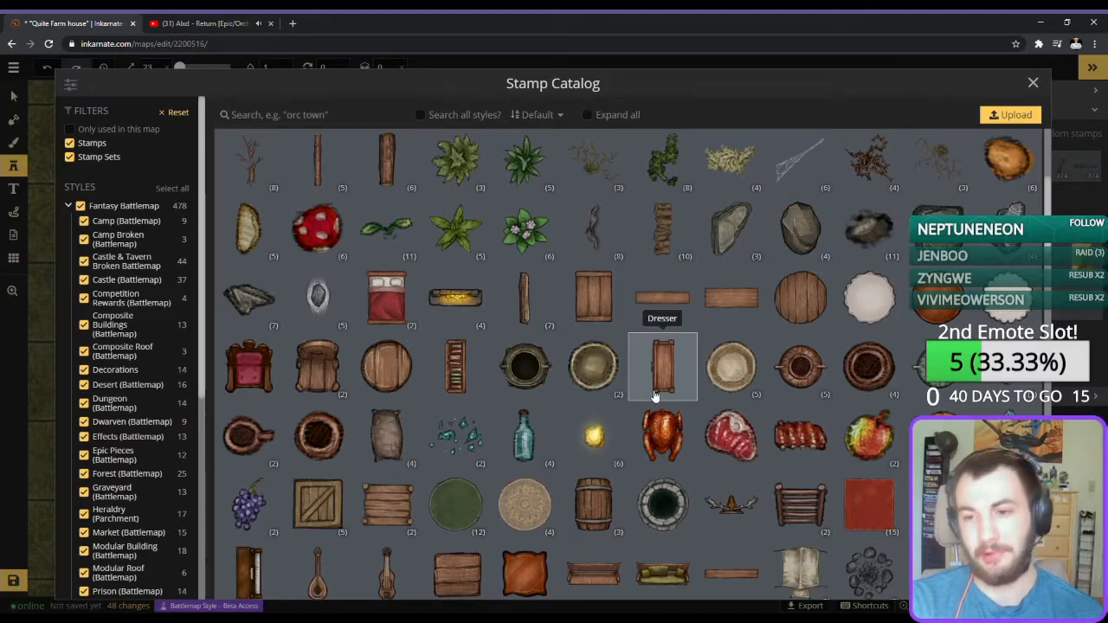
{"action": "scroll", "coordinate": [655, 395], "scroll_direction": "down", "scroll_amount": 6}
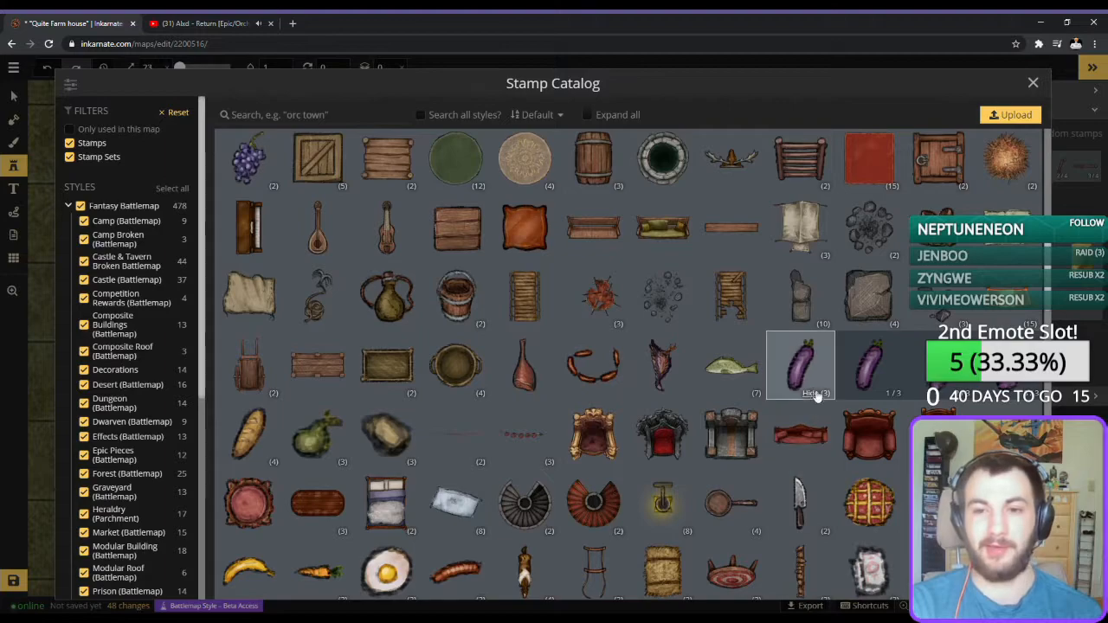
{"action": "left_click", "coordinate": [814, 394]}
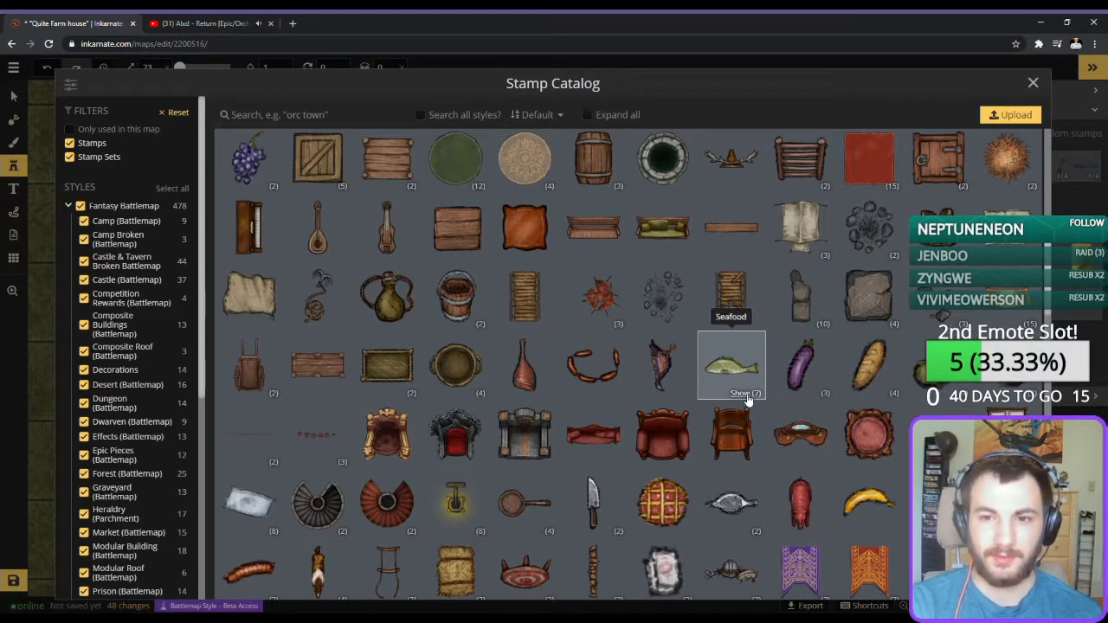
{"action": "left_click", "coordinate": [750, 395]}
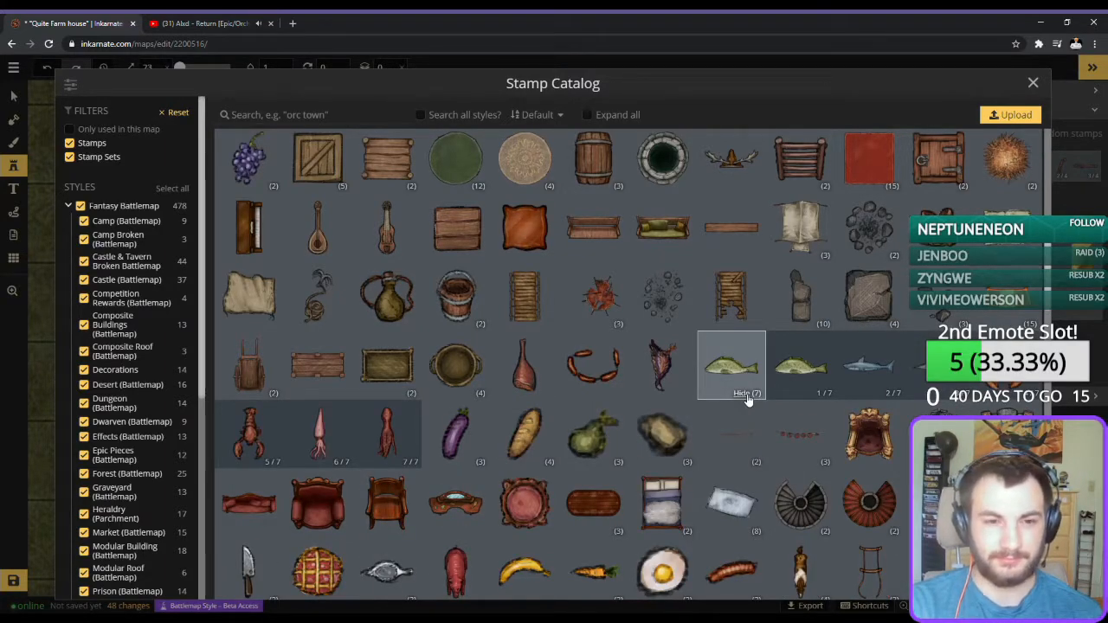
{"action": "left_click", "coordinate": [748, 394]}
{"action": "scroll", "coordinate": [520, 364], "scroll_direction": "down", "scroll_amount": 1}
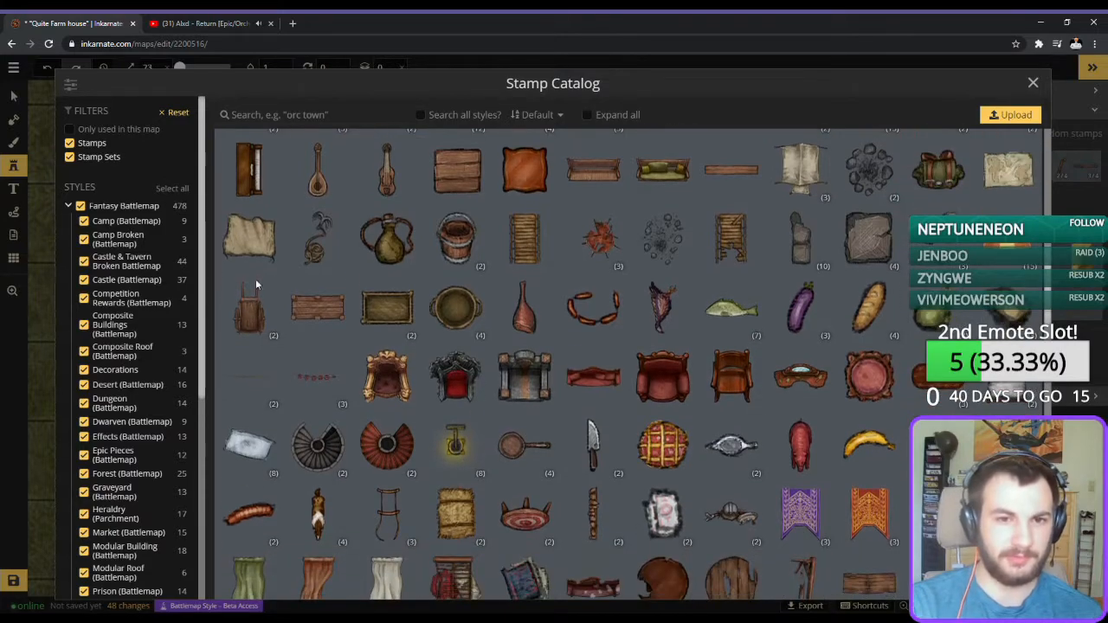
{"action": "left_click", "coordinate": [382, 315]}
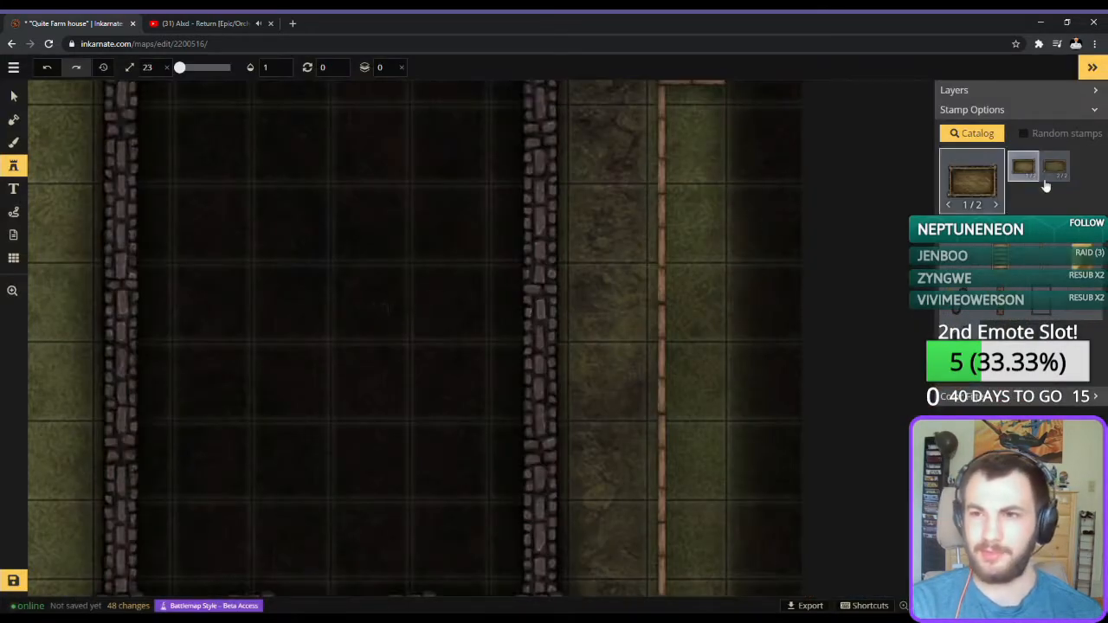
Place two crates at size 60 and rotation 90, end to end along the house-facing side of the fence.
{"action": "scroll", "coordinate": [615, 220], "scroll_direction": "up", "scroll_amount": 4}
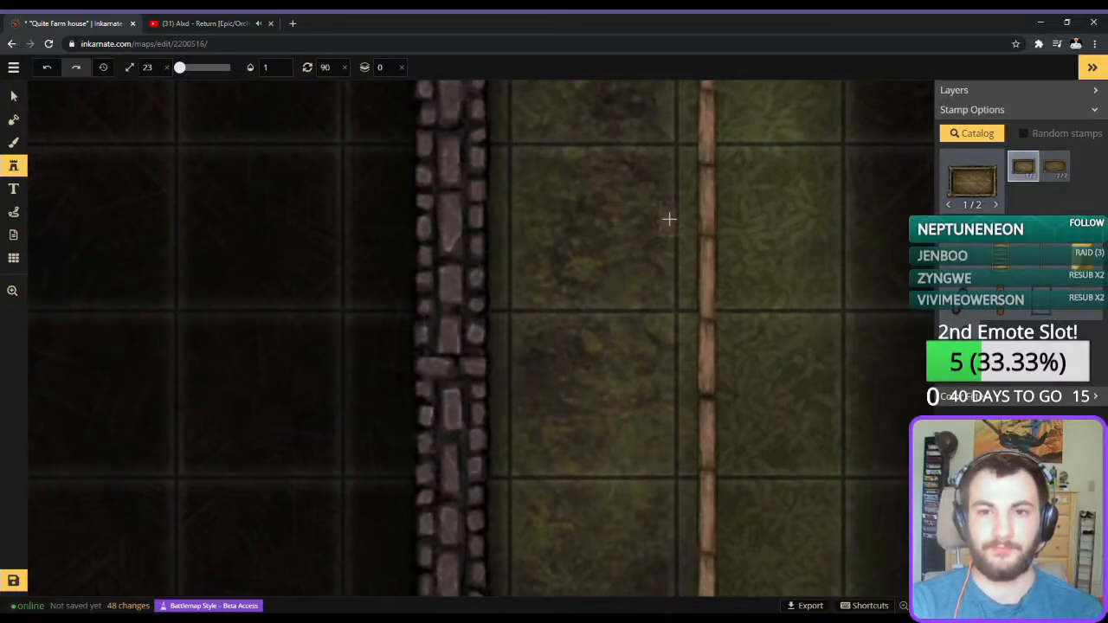
{"action": "scroll", "coordinate": [671, 209], "scroll_direction": "up", "scroll_amount": 8}
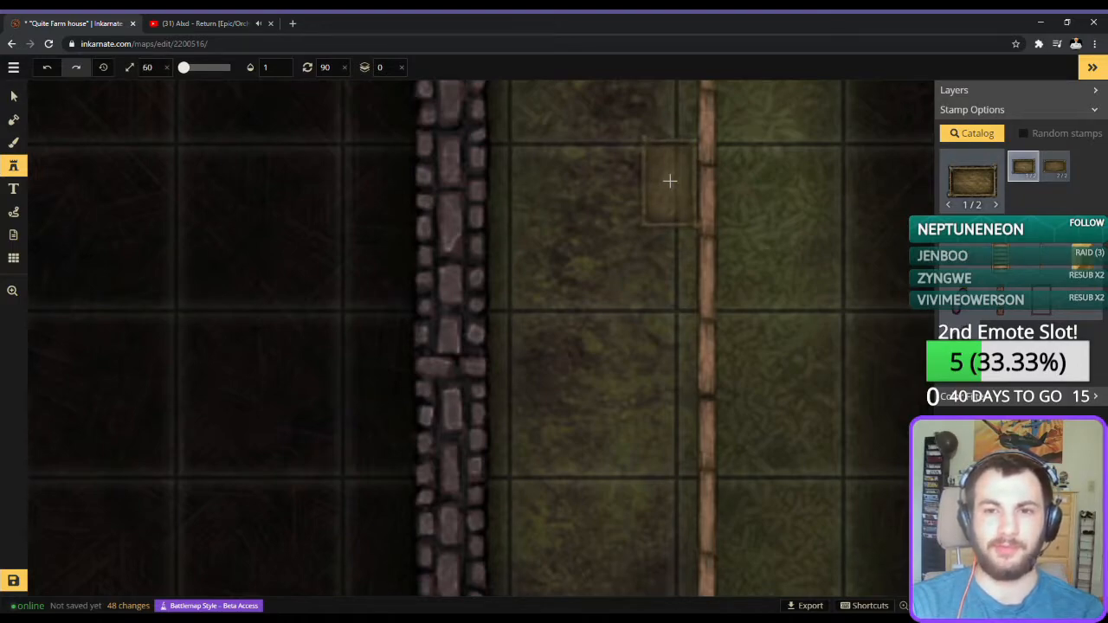
{"action": "left_click", "coordinate": [669, 180]}
{"action": "left_click", "coordinate": [669, 272]}
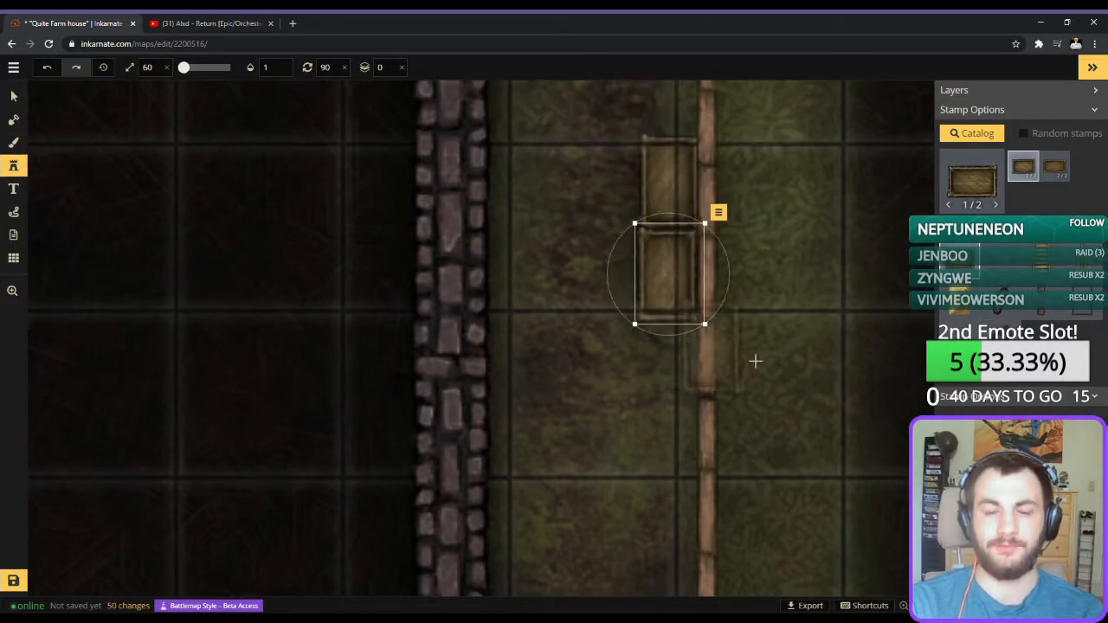
{"action": "left_click", "coordinate": [754, 355]}
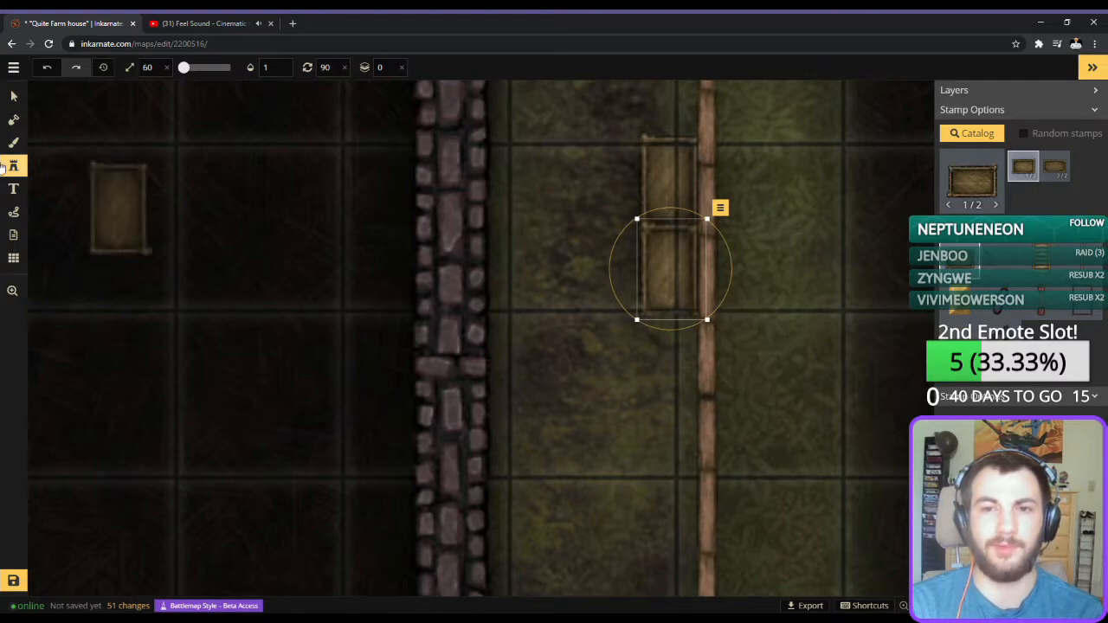
Move the lower crate to layer 1 and set the layer for new stamps to 1.
{"action": "left_click", "coordinate": [13, 96]}
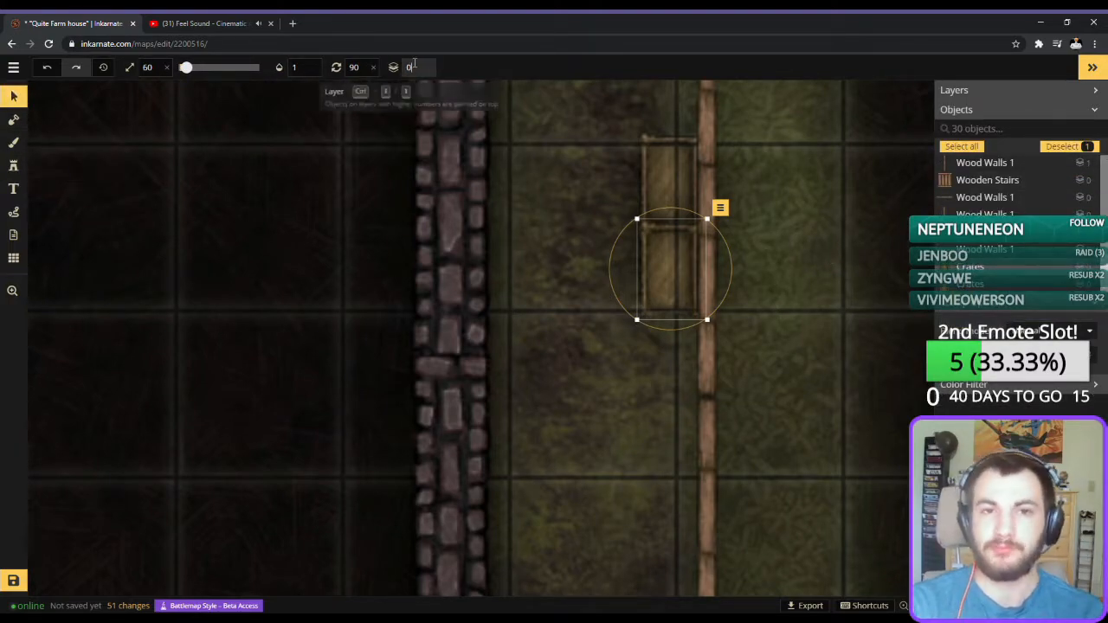
{"action": "left_click", "coordinate": [415, 65]}
{"action": "key", "text": "BackSpace"}
{"action": "type", "text": "1"}
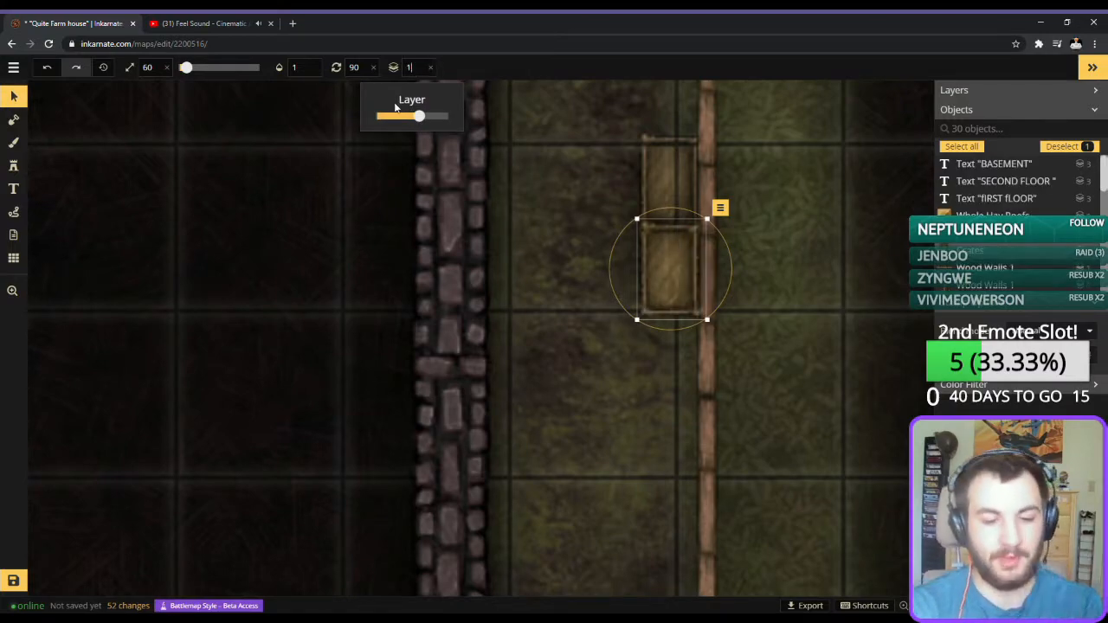
{"action": "left_click", "coordinate": [13, 165]}
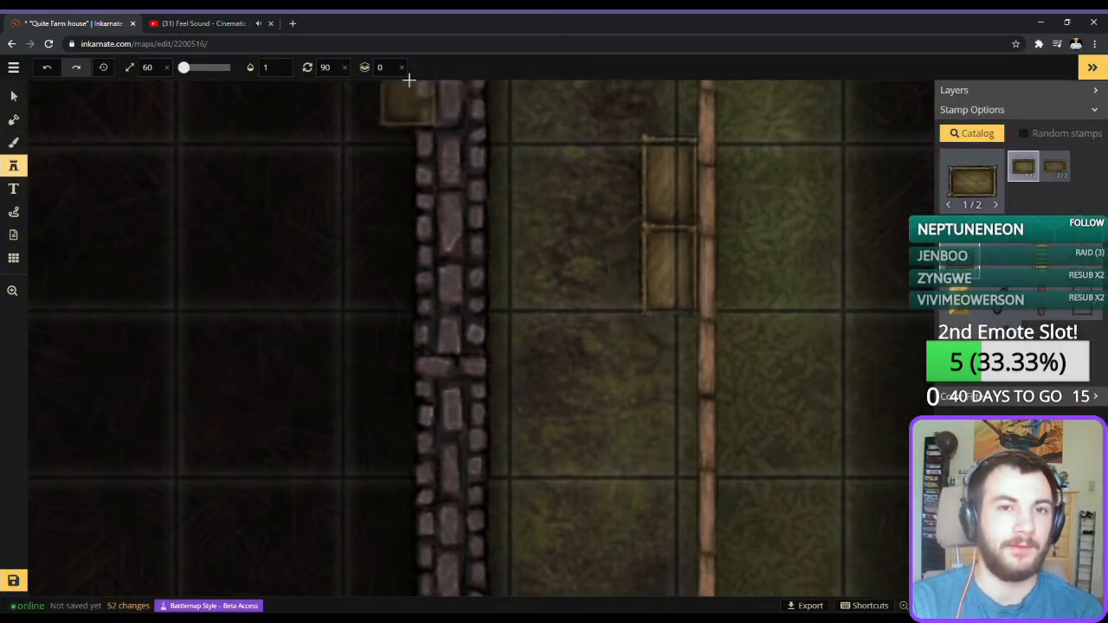
{"action": "left_click", "coordinate": [381, 68]}
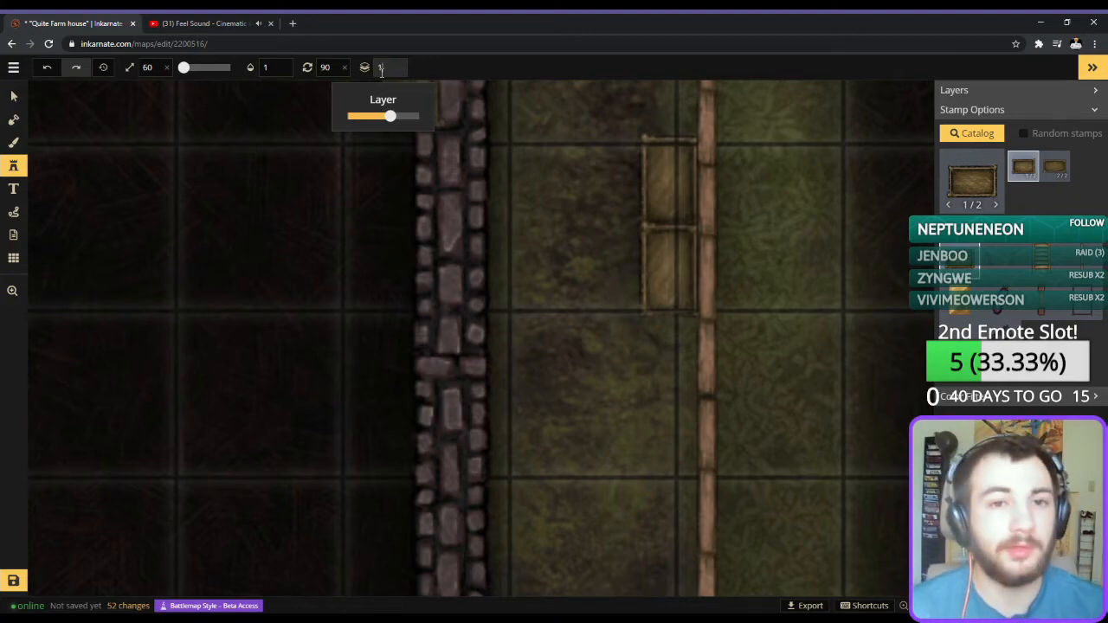
Look through the stamp catalog for something to fill the crates and choose variant 14 of the Gold stamps.
{"action": "left_click", "coordinate": [967, 186]}
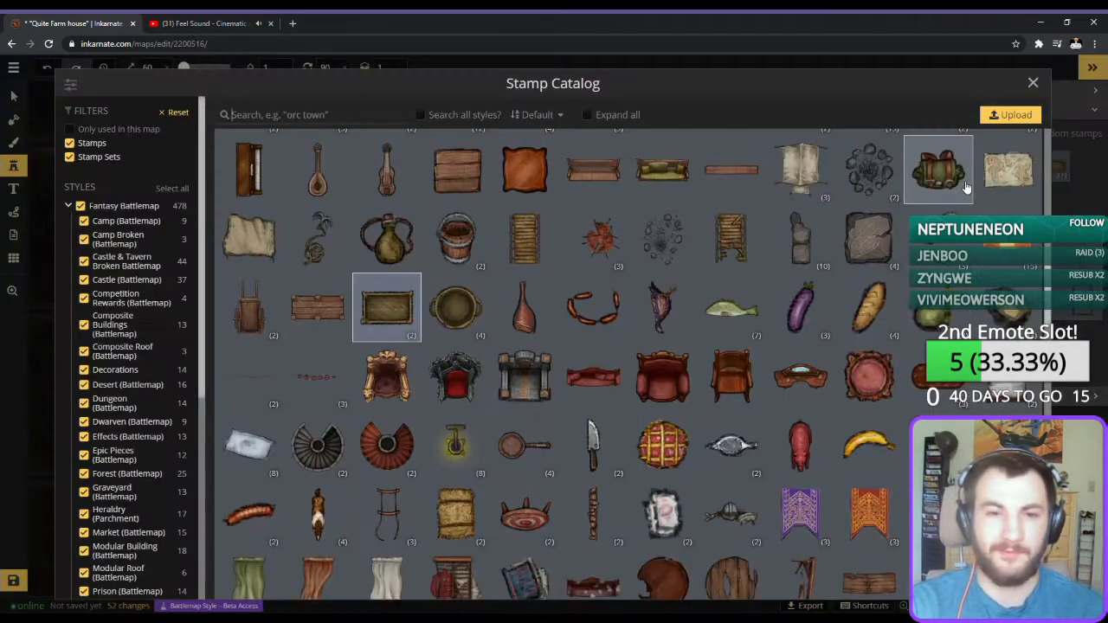
{"action": "scroll", "coordinate": [836, 354], "scroll_direction": "down", "scroll_amount": 1}
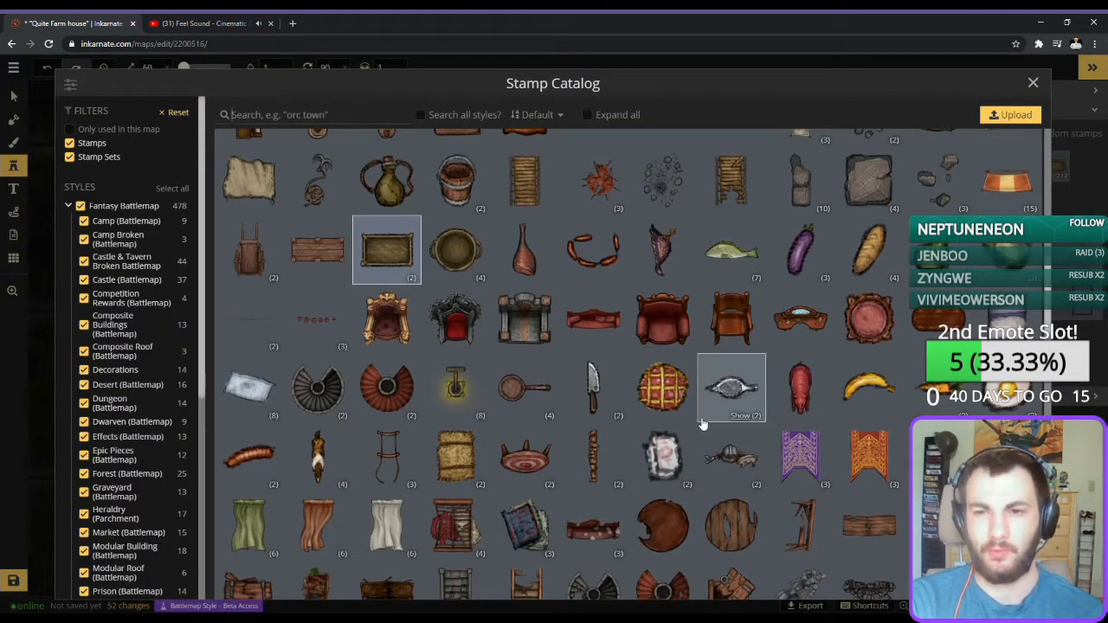
{"action": "scroll", "coordinate": [710, 424], "scroll_direction": "down", "scroll_amount": 1}
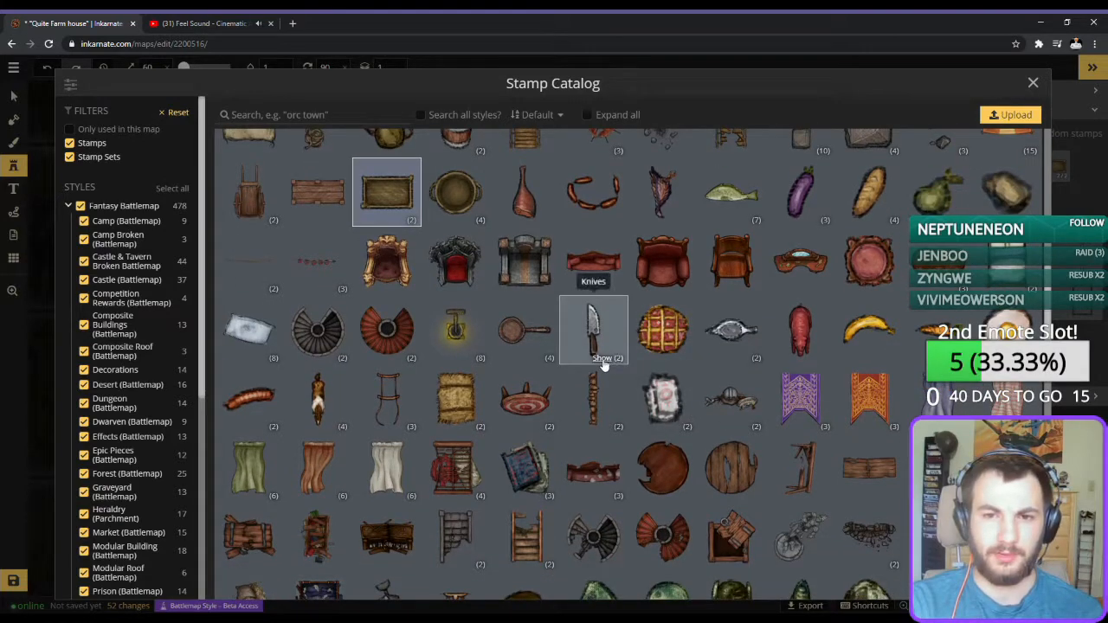
{"action": "left_click", "coordinate": [604, 359]}
{"action": "left_click", "coordinate": [604, 358]}
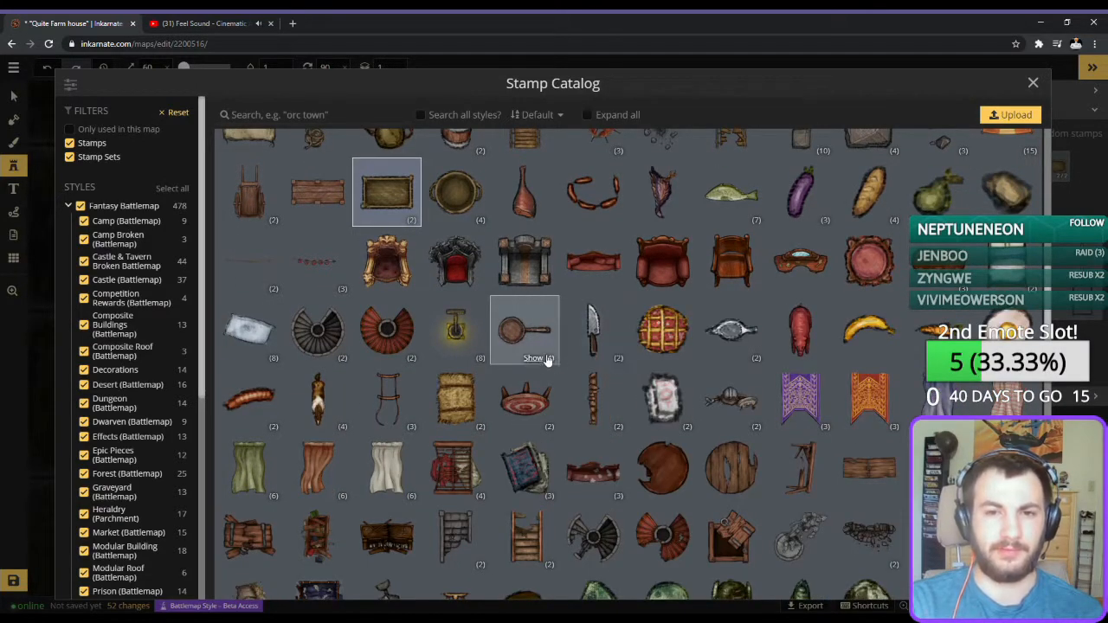
{"action": "left_click", "coordinate": [533, 358]}
{"action": "left_click", "coordinate": [534, 358]}
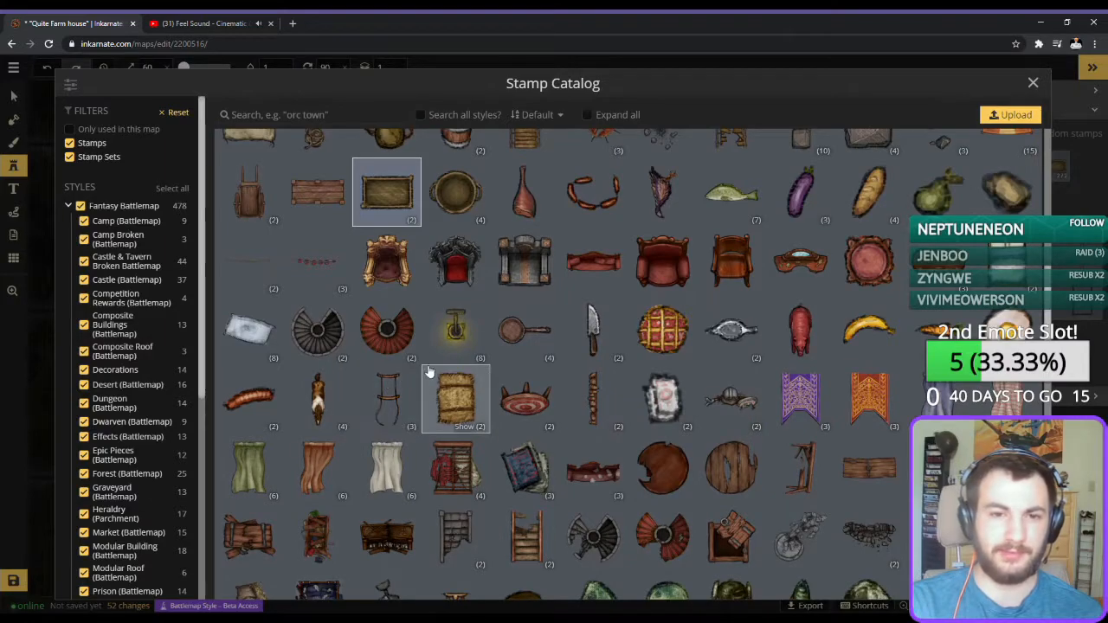
{"action": "left_click", "coordinate": [260, 358]}
{"action": "left_click", "coordinate": [260, 359]}
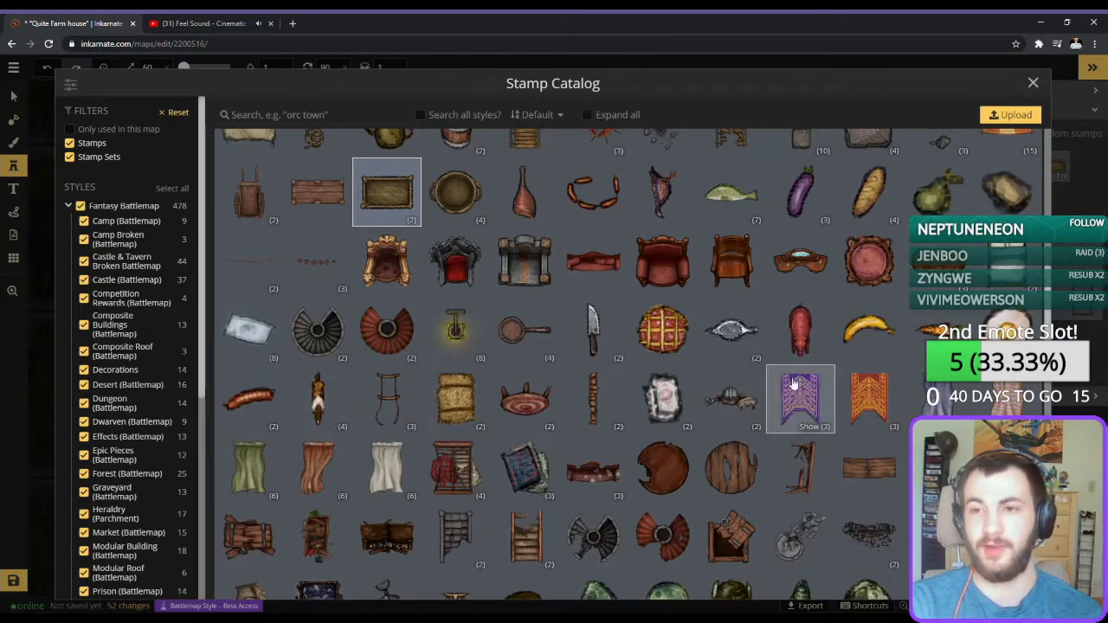
{"action": "scroll", "coordinate": [796, 398], "scroll_direction": "down", "scroll_amount": 1}
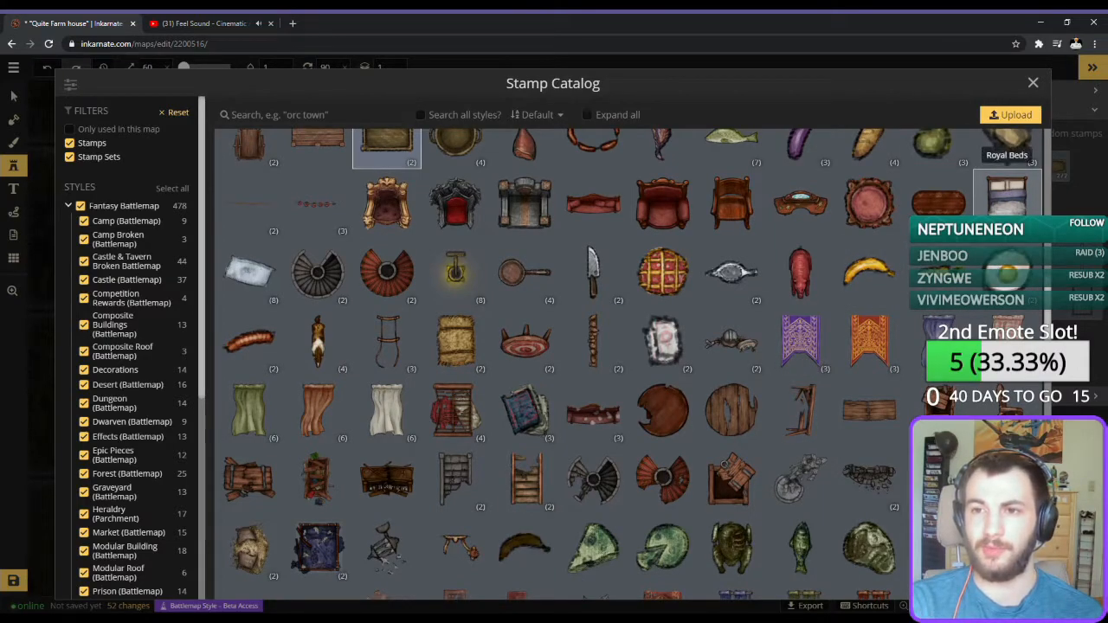
{"action": "left_click", "coordinate": [1018, 230]}
{"action": "left_click", "coordinate": [1018, 230]}
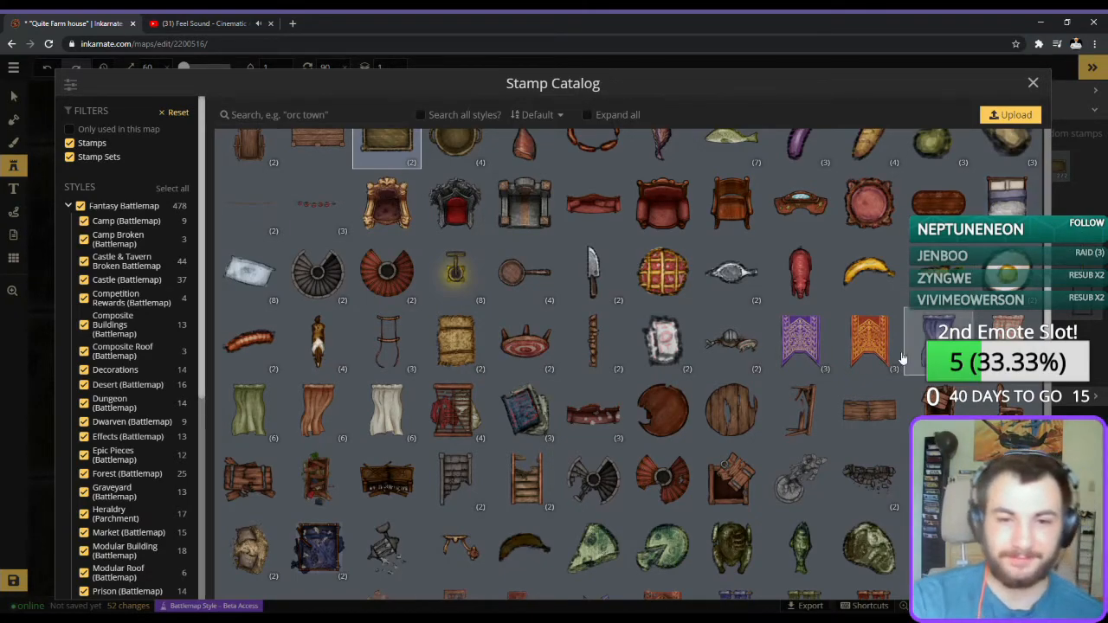
{"action": "scroll", "coordinate": [593, 337], "scroll_direction": "down", "scroll_amount": 1}
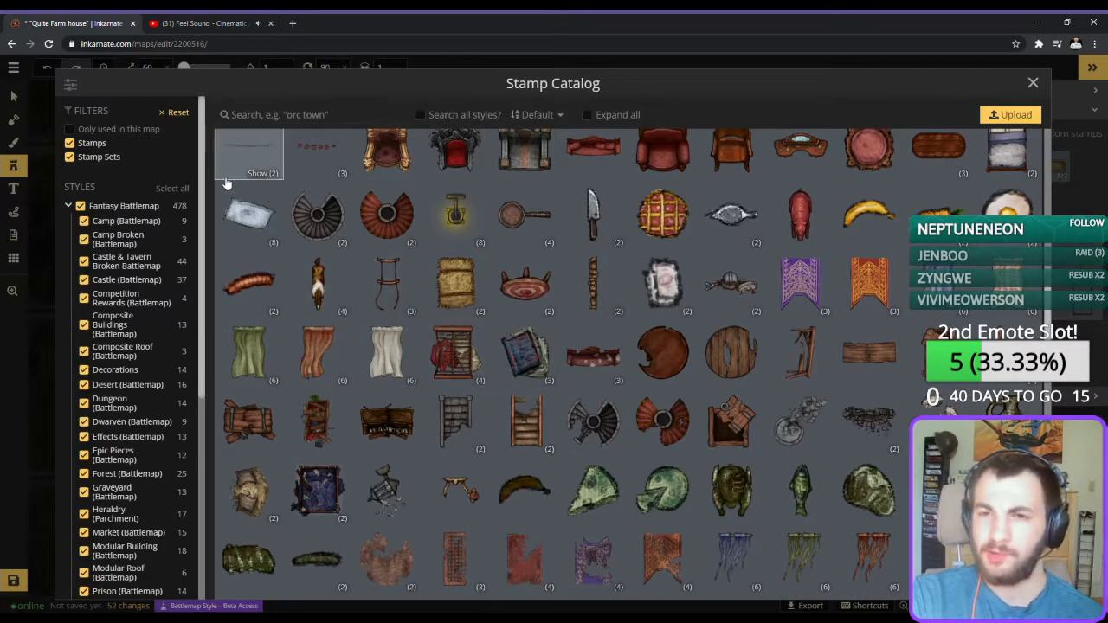
{"action": "scroll", "coordinate": [487, 462], "scroll_direction": "down", "scroll_amount": 5}
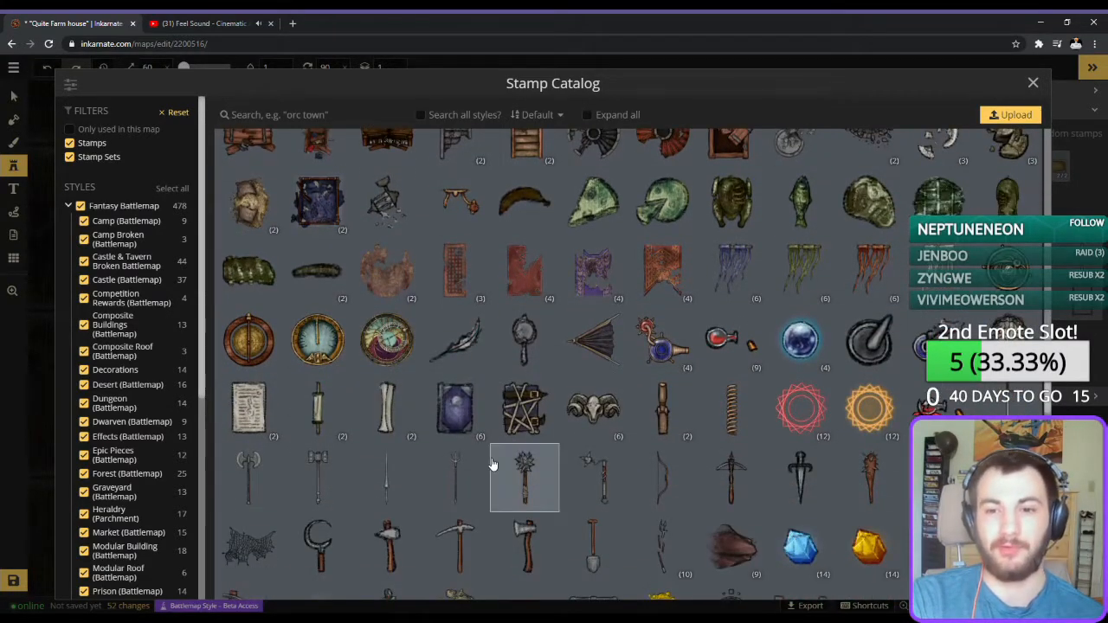
{"action": "scroll", "coordinate": [490, 459], "scroll_direction": "down", "scroll_amount": 2}
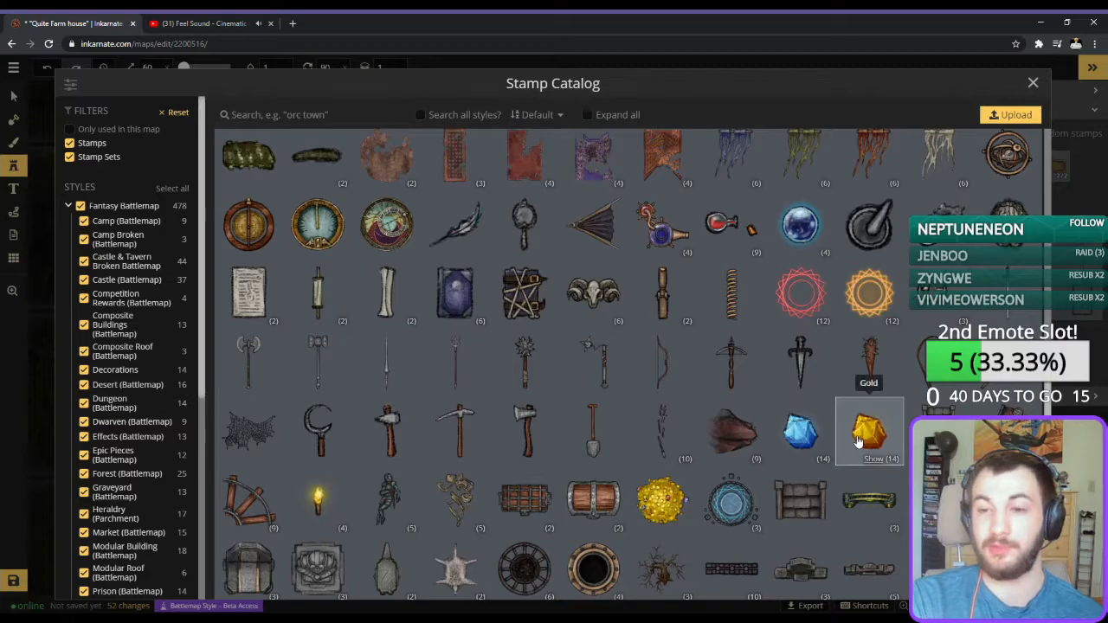
{"action": "left_click", "coordinate": [868, 459]}
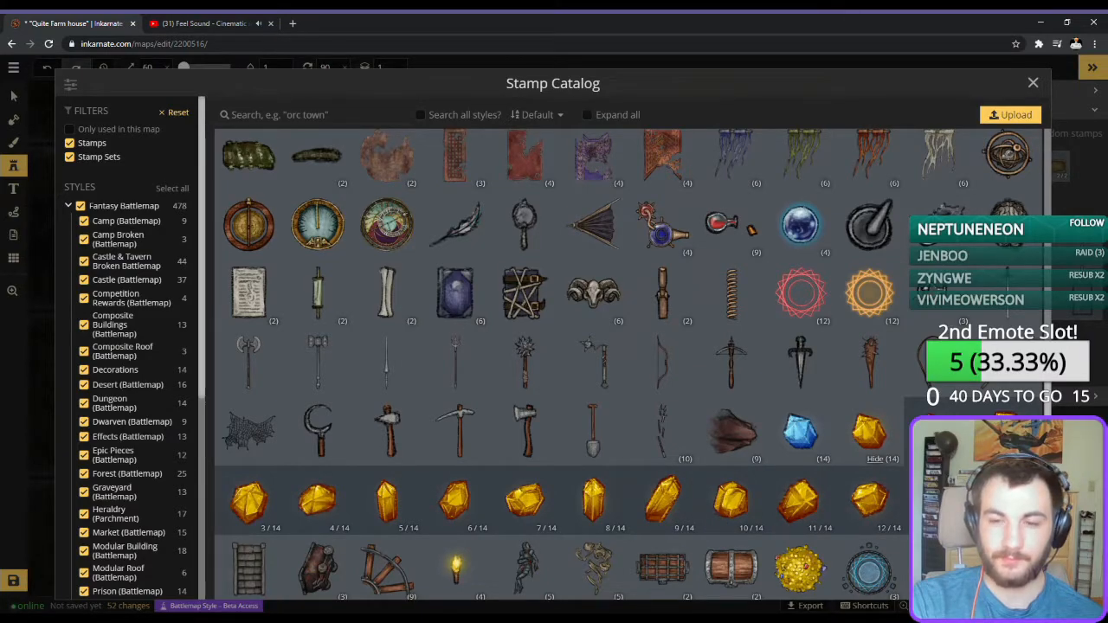
{"action": "left_click", "coordinate": [1007, 500]}
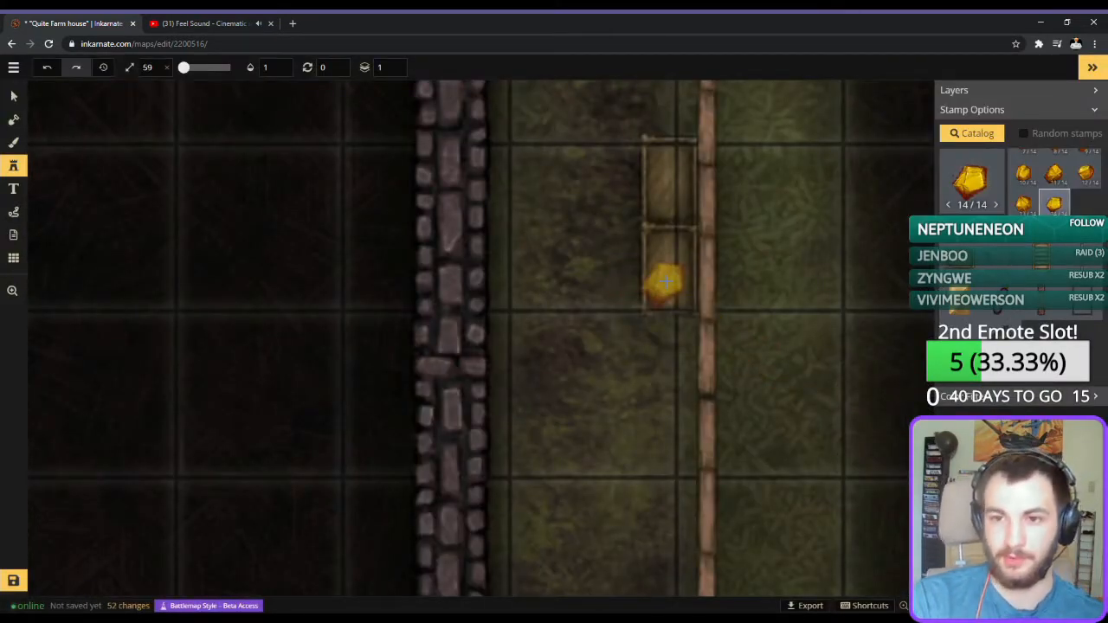
Reduce the gold stamp to size 28 and place one nugget inside the lower crate on layer 1.
{"action": "scroll", "coordinate": [666, 281], "scroll_direction": "down", "scroll_amount": 5}
{"action": "left_click", "coordinate": [1022, 398]}
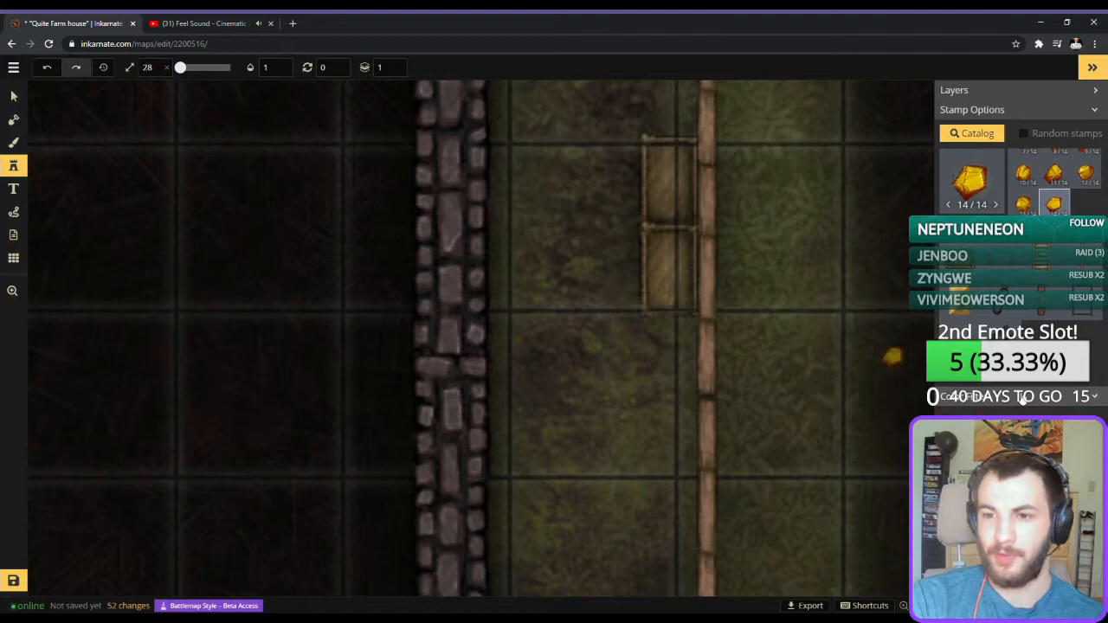
{"action": "left_click", "coordinate": [1023, 400]}
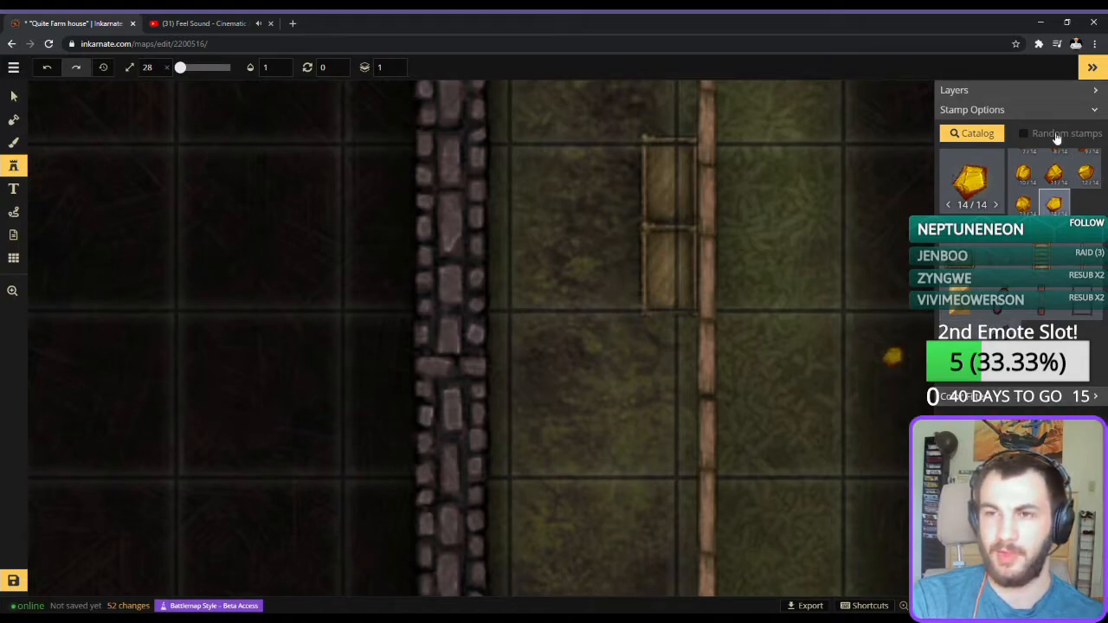
{"action": "scroll", "coordinate": [1032, 195], "scroll_direction": "up", "scroll_amount": 1}
{"action": "left_click", "coordinate": [658, 267]}
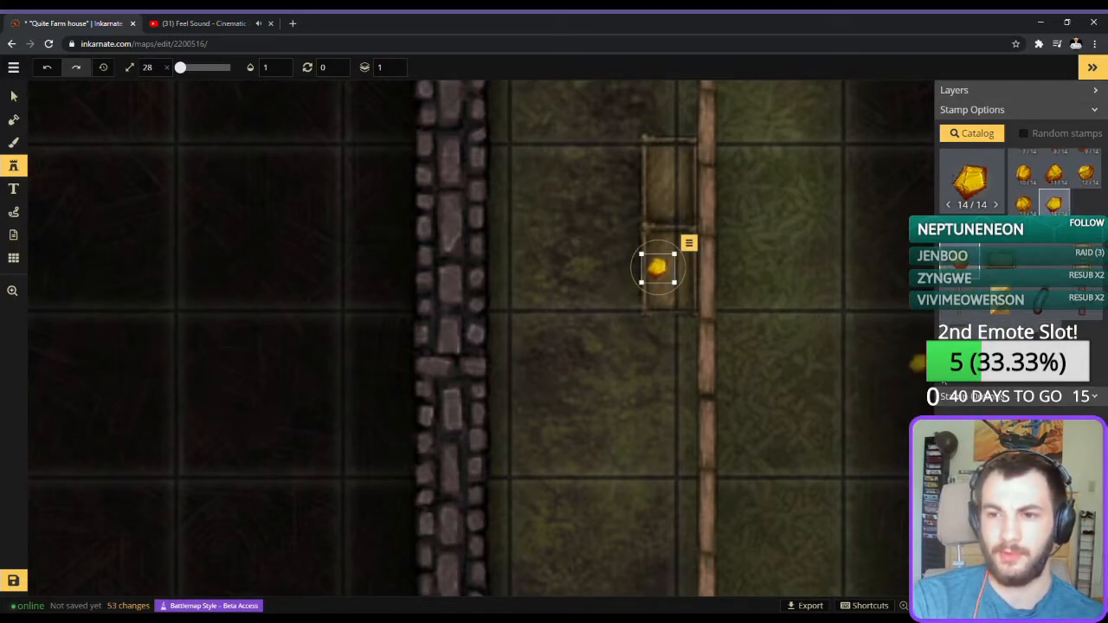
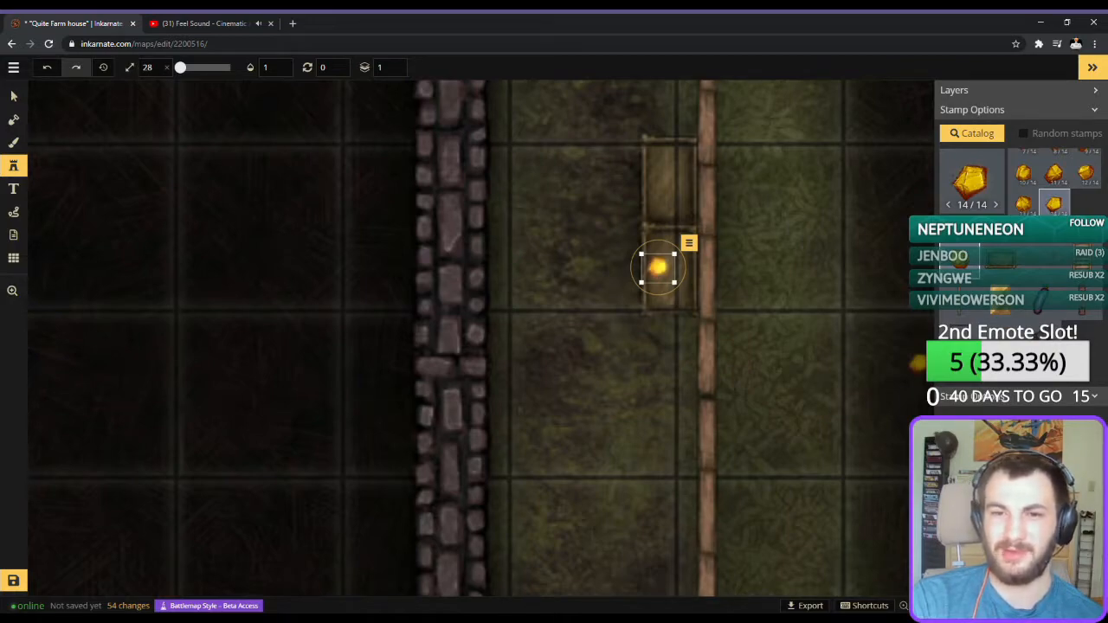
Reduce the gold nugget in the lower crate to size 10.
{"action": "key", "text": "Down"}
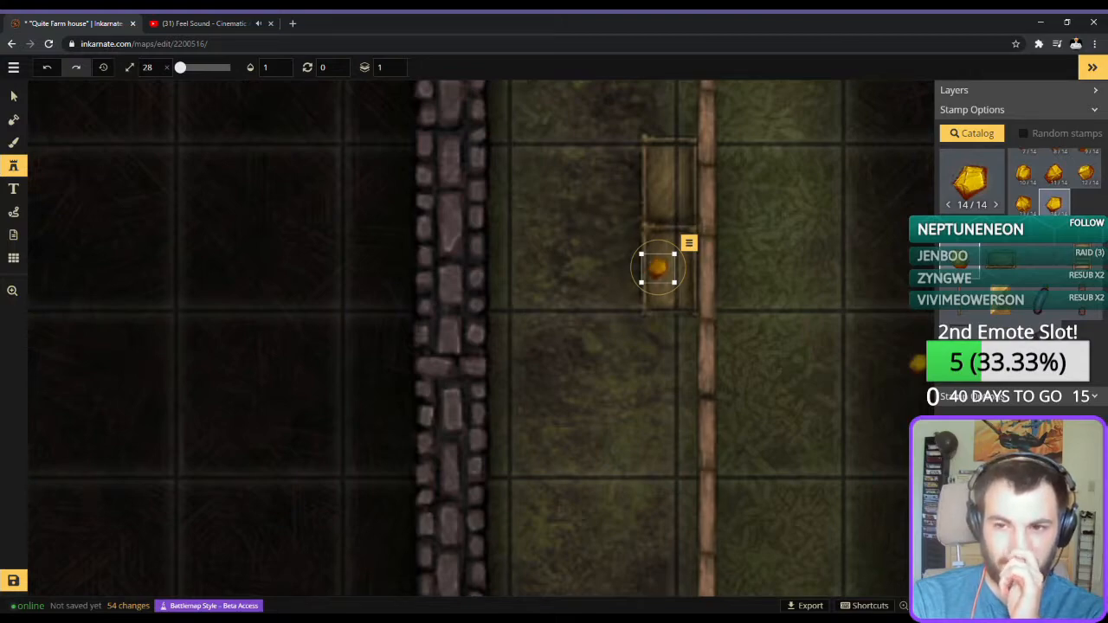
{"action": "key", "text": "Down"}
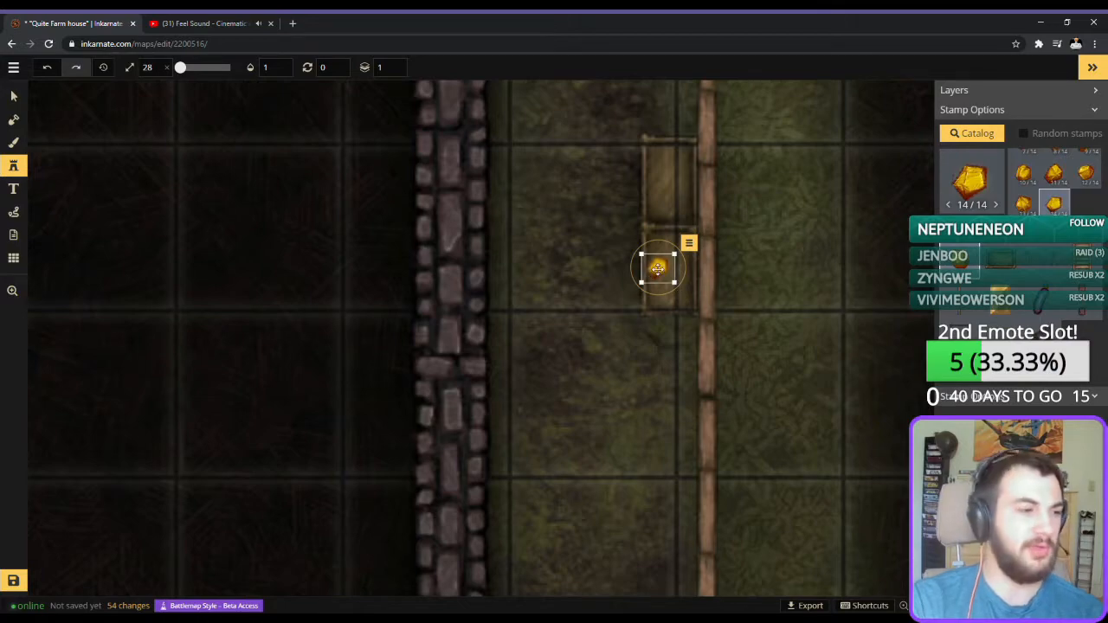
{"action": "scroll", "coordinate": [635, 348], "scroll_direction": "down", "scroll_amount": 11}
{"action": "scroll", "coordinate": [629, 338], "scroll_direction": "down", "scroll_amount": 7}
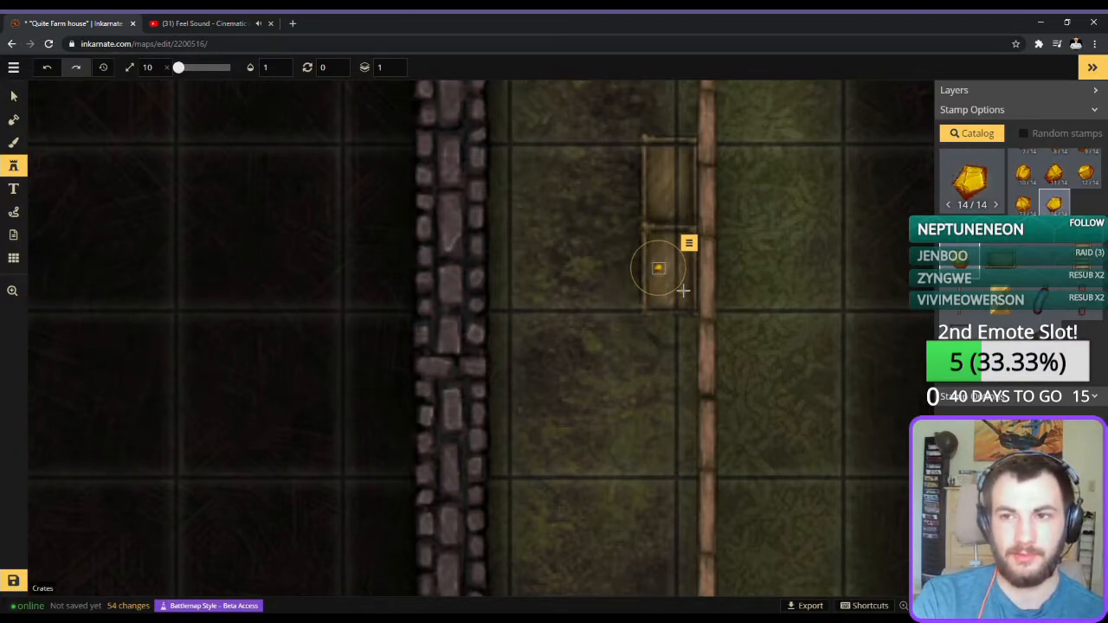
{"action": "scroll", "coordinate": [684, 291], "scroll_direction": "up", "scroll_amount": 1}
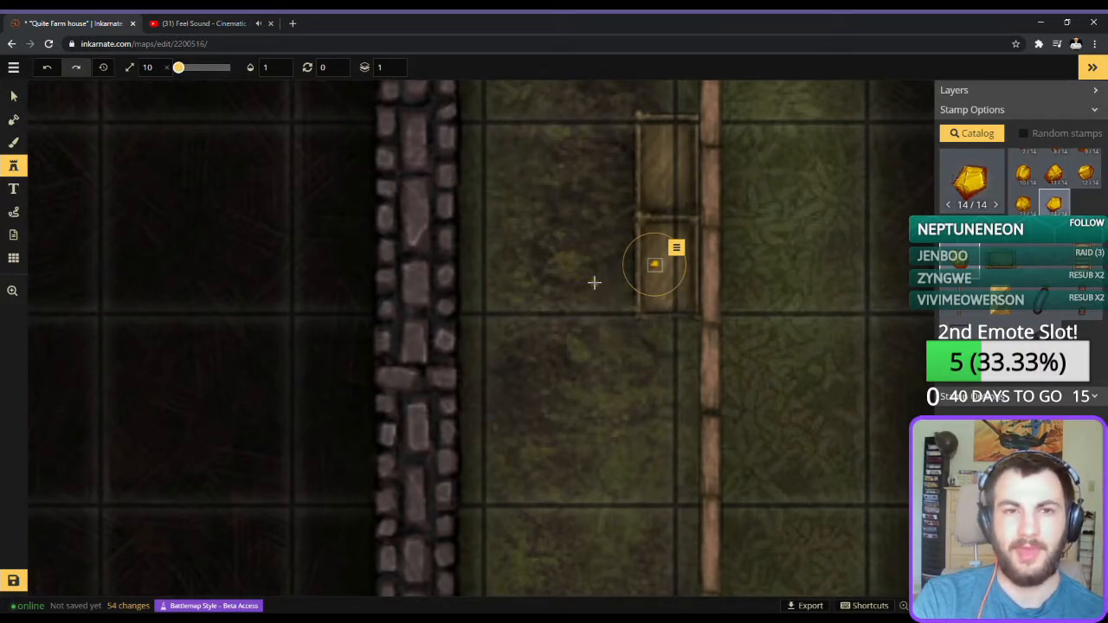
{"action": "left_click", "coordinate": [970, 180]}
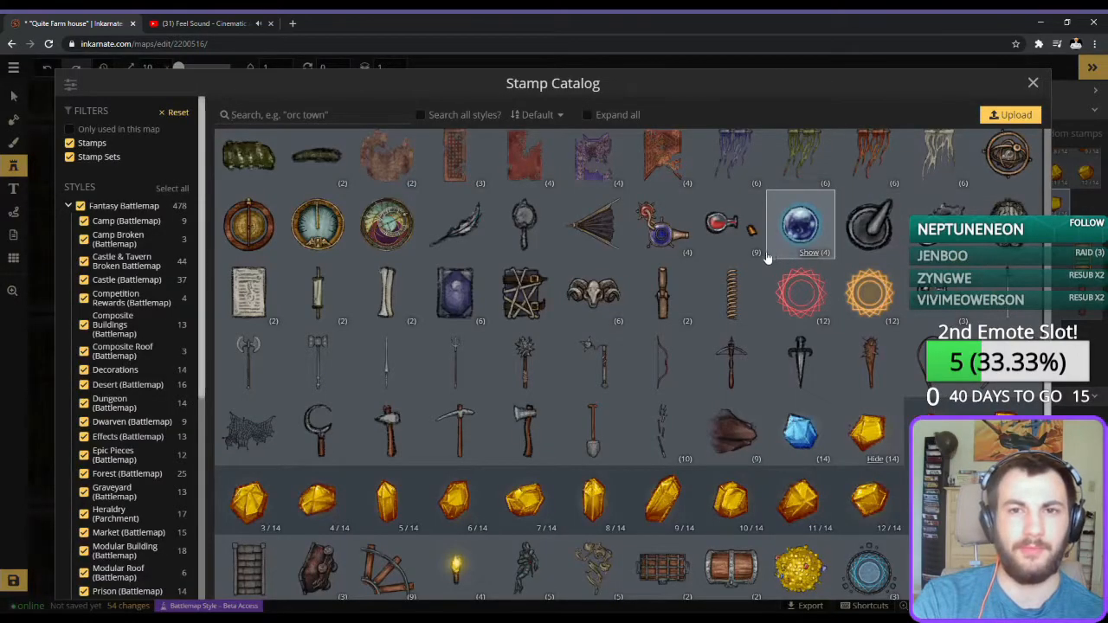
{"action": "left_click", "coordinate": [1032, 81]}
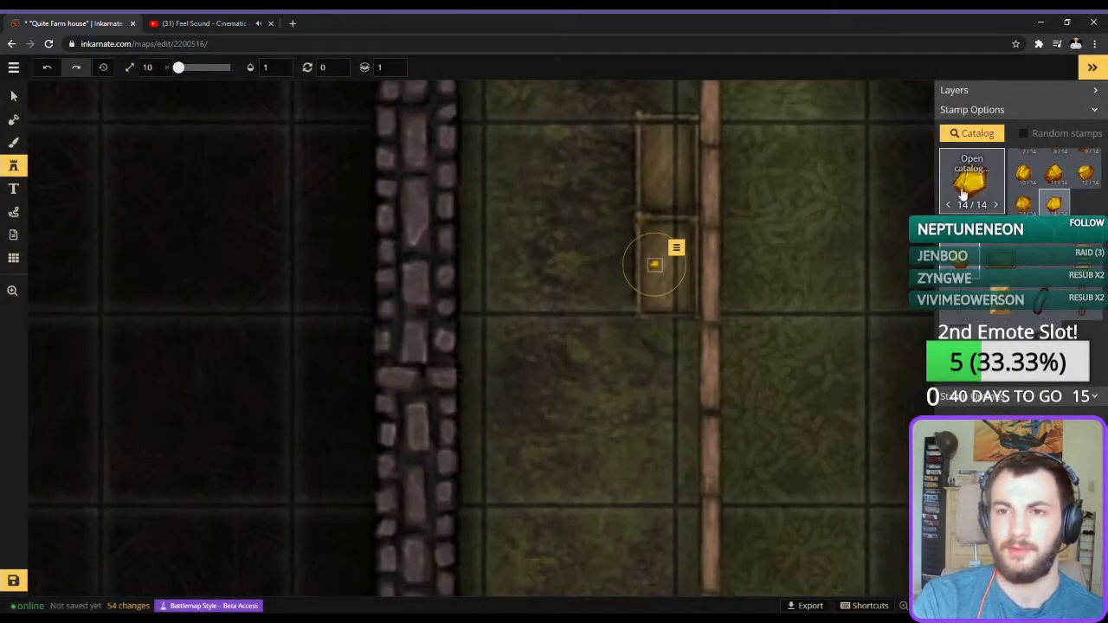
{"action": "left_click", "coordinate": [963, 194]}
{"action": "left_click", "coordinate": [1032, 81]}
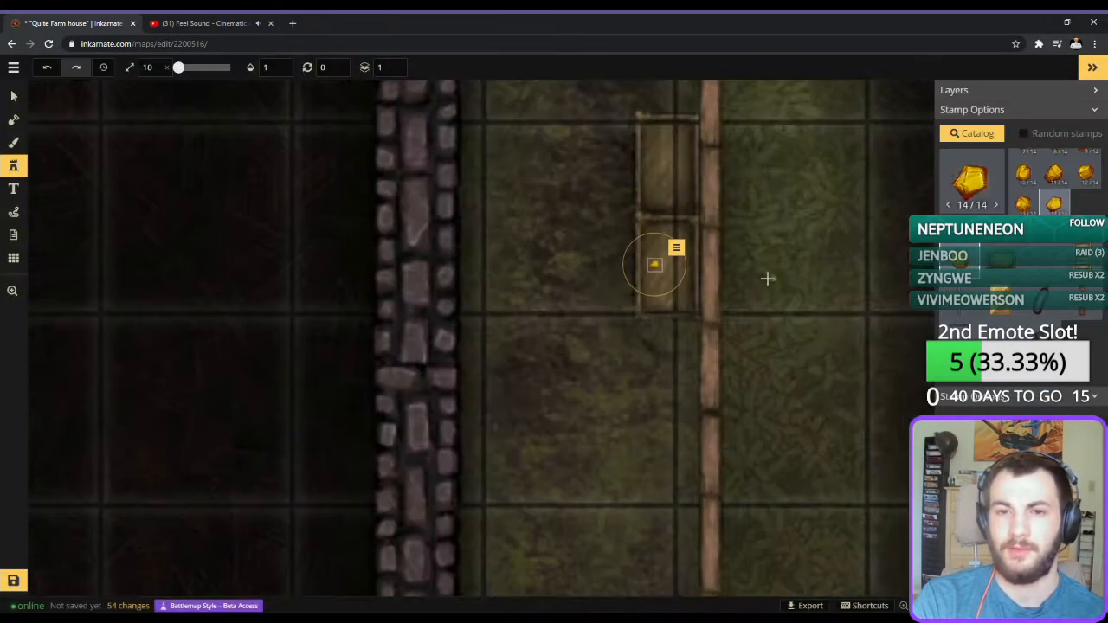
Scatter individual gold nuggets at size 10 on layer 1 across the inside of both crates.
{"action": "left_click", "coordinate": [665, 302]}
{"action": "left_click", "coordinate": [683, 243]}
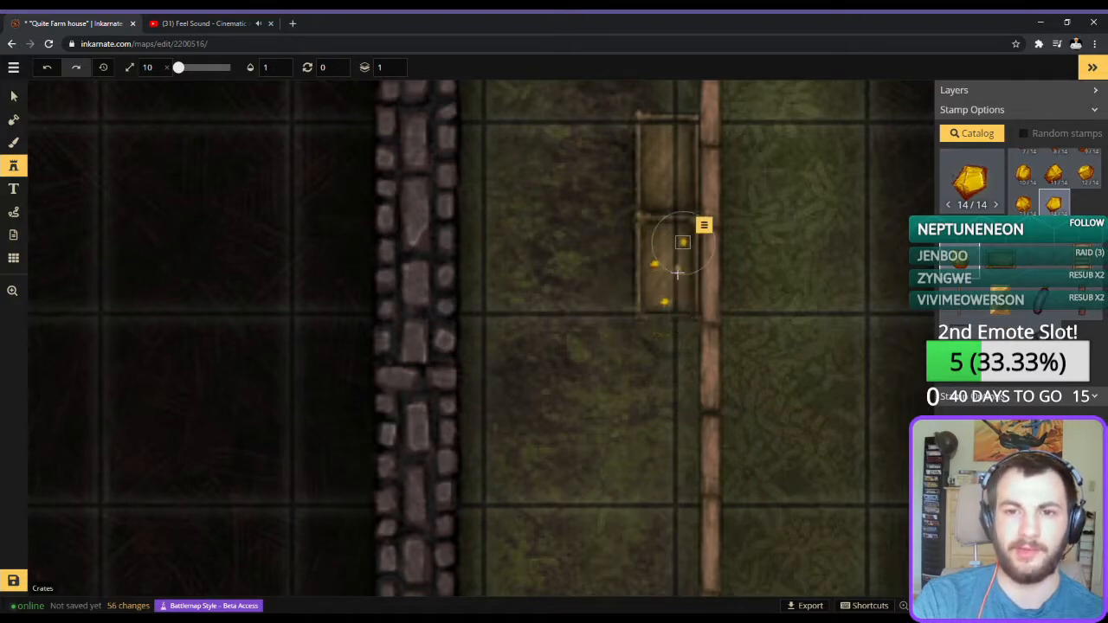
{"action": "left_click", "coordinate": [678, 282]}
{"action": "left_click", "coordinate": [671, 230]}
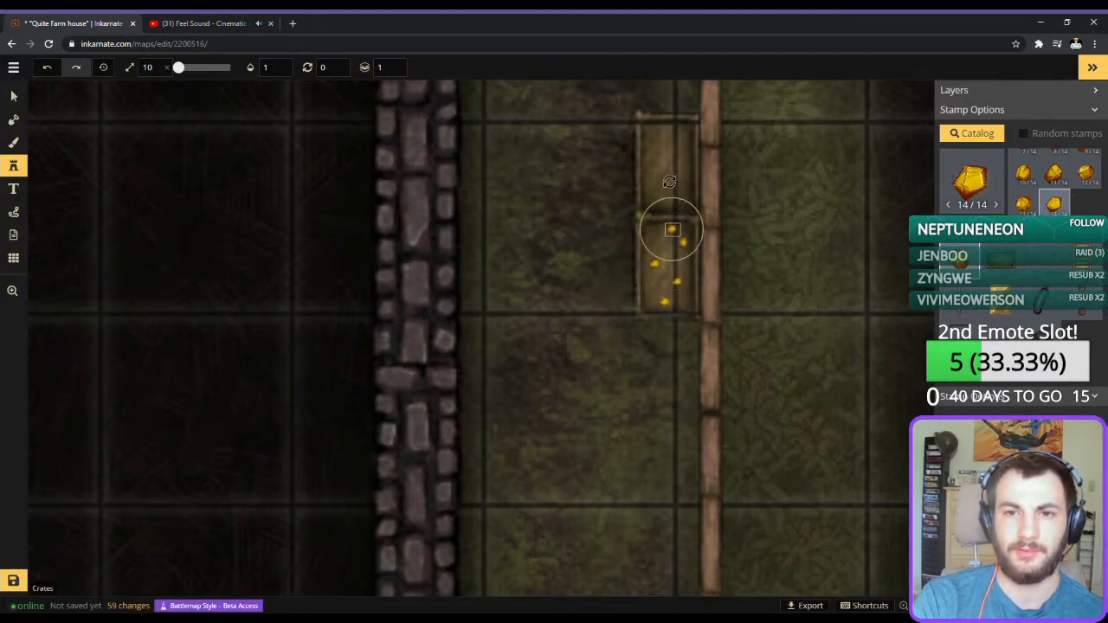
{"action": "left_click", "coordinate": [664, 163]}
{"action": "left_click", "coordinate": [680, 200]}
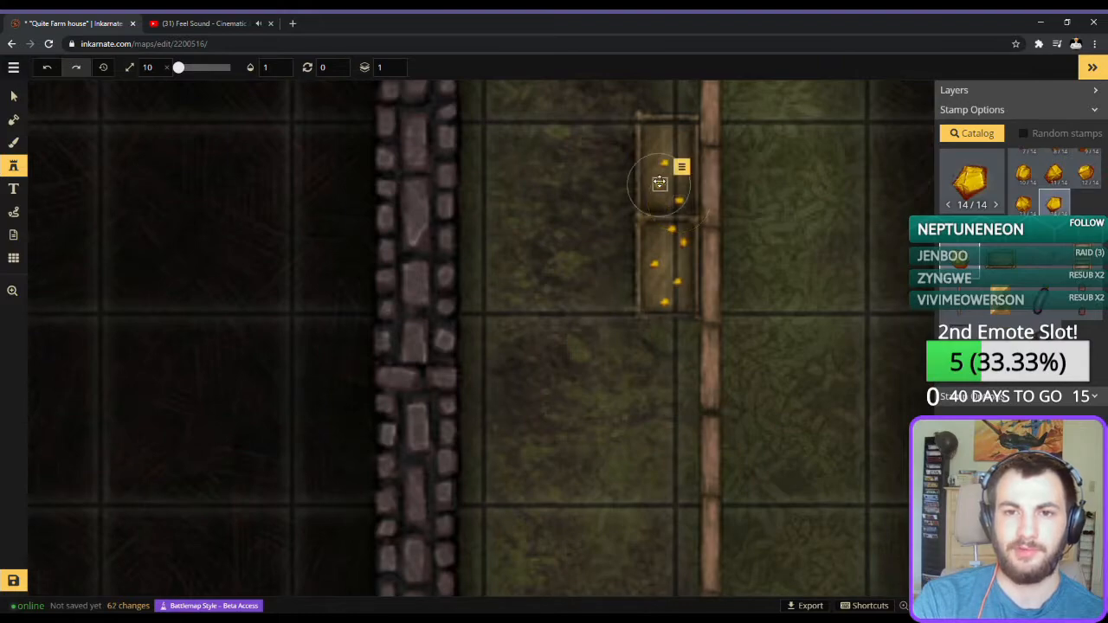
{"action": "left_click", "coordinate": [659, 183]}
{"action": "left_click", "coordinate": [680, 191]}
{"action": "left_click", "coordinate": [668, 200]}
{"action": "left_click", "coordinate": [657, 222]}
{"action": "left_click", "coordinate": [669, 258]}
{"action": "left_click", "coordinate": [684, 262]}
{"action": "left_click", "coordinate": [670, 281]}
{"action": "left_click", "coordinate": [656, 283]}
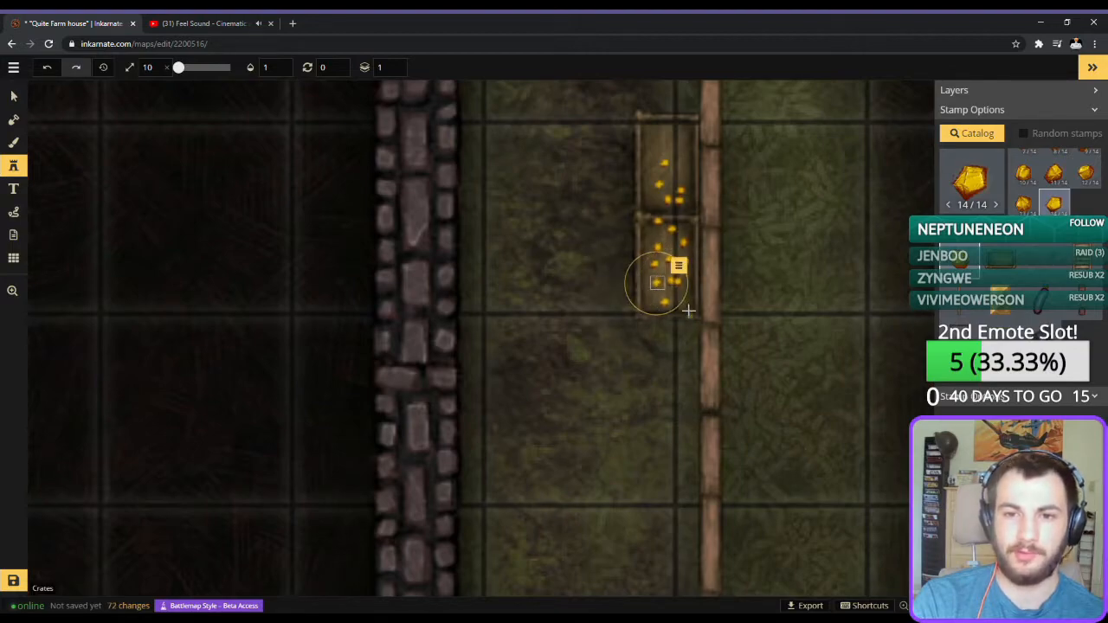
{"action": "left_click", "coordinate": [676, 293]}
{"action": "left_click", "coordinate": [691, 302]}
{"action": "left_click", "coordinate": [652, 298]}
{"action": "left_click", "coordinate": [652, 246]}
{"action": "left_click", "coordinate": [671, 195]}
{"action": "left_click", "coordinate": [677, 154]}
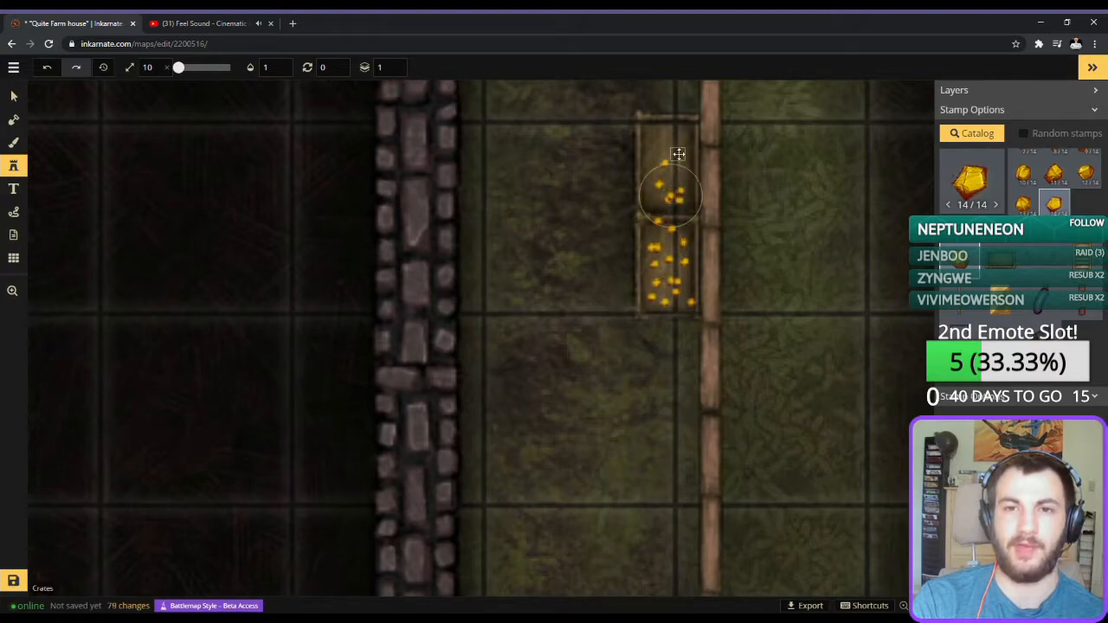
{"action": "left_click", "coordinate": [678, 134]}
{"action": "left_click", "coordinate": [659, 141]}
{"action": "left_click", "coordinate": [654, 197]}
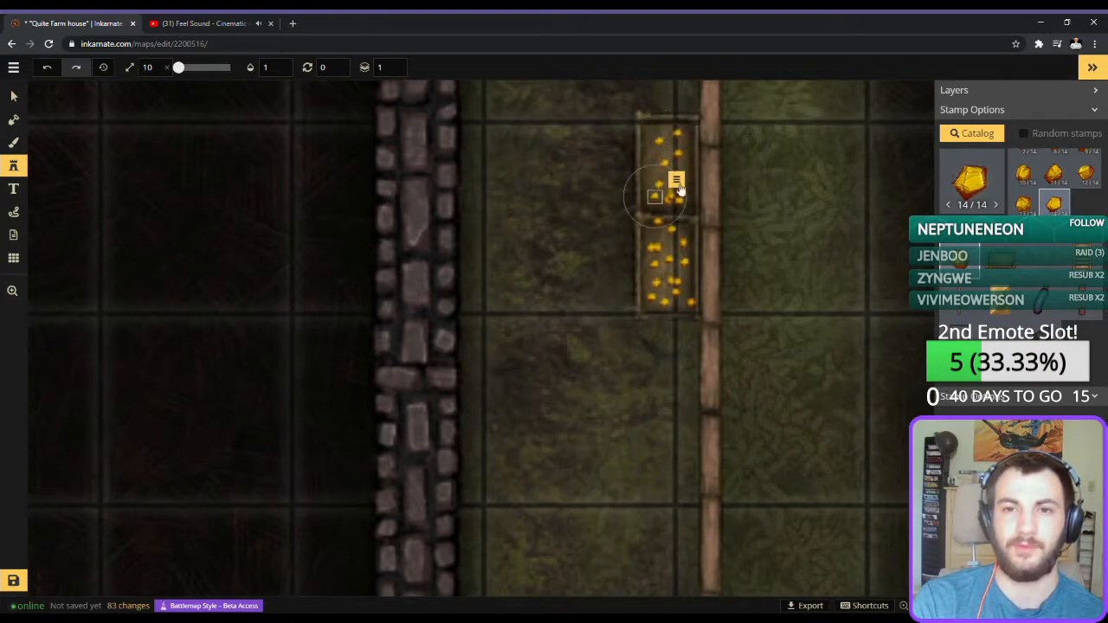
{"action": "left_click", "coordinate": [684, 166]}
{"action": "left_click", "coordinate": [646, 163]}
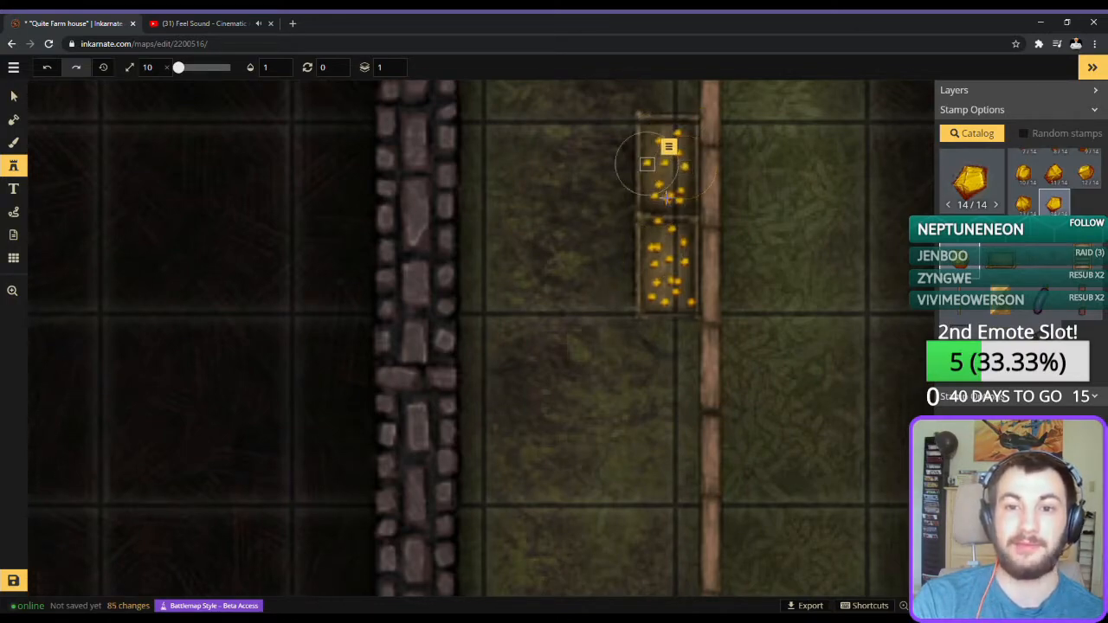
{"action": "left_click", "coordinate": [670, 241]}
Lock the lower and upper crates so that only the gold inside them can be selected.
{"action": "left_click", "coordinate": [13, 95]}
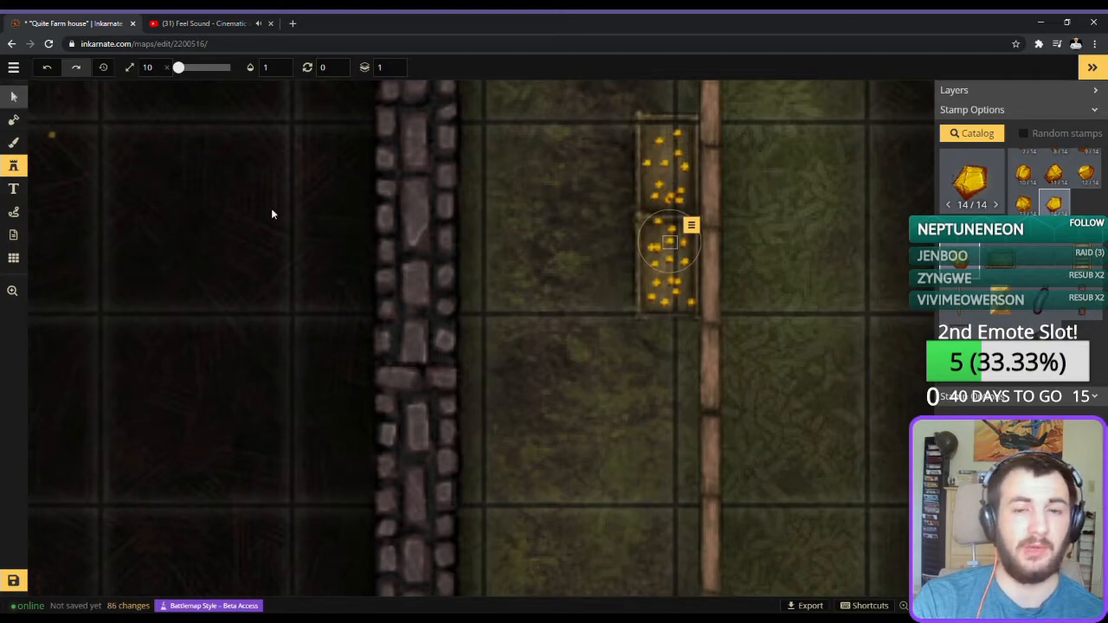
{"action": "left_click", "coordinate": [633, 252]}
{"action": "right_click", "coordinate": [633, 253]}
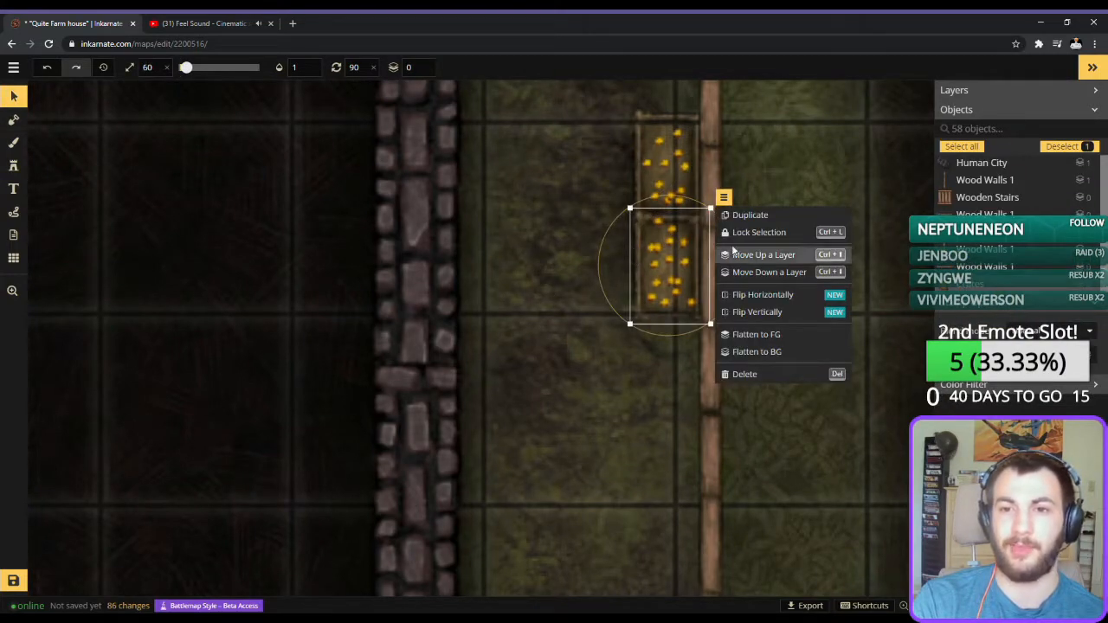
{"action": "left_click", "coordinate": [722, 233]}
{"action": "left_click", "coordinate": [634, 160]}
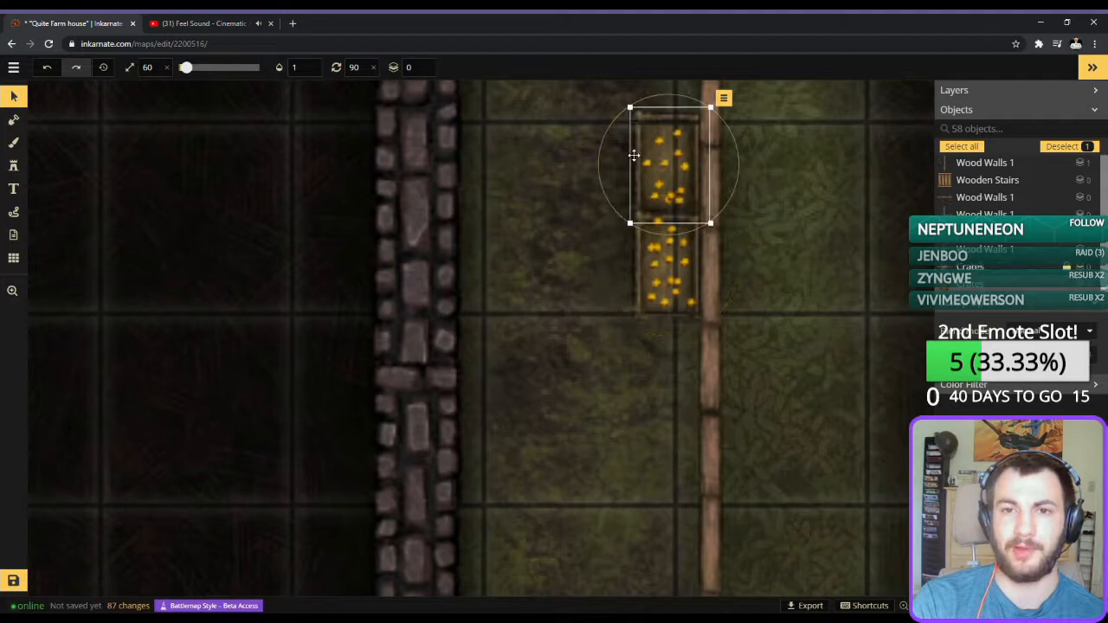
{"action": "right_click", "coordinate": [634, 158]}
{"action": "left_click", "coordinate": [745, 133]}
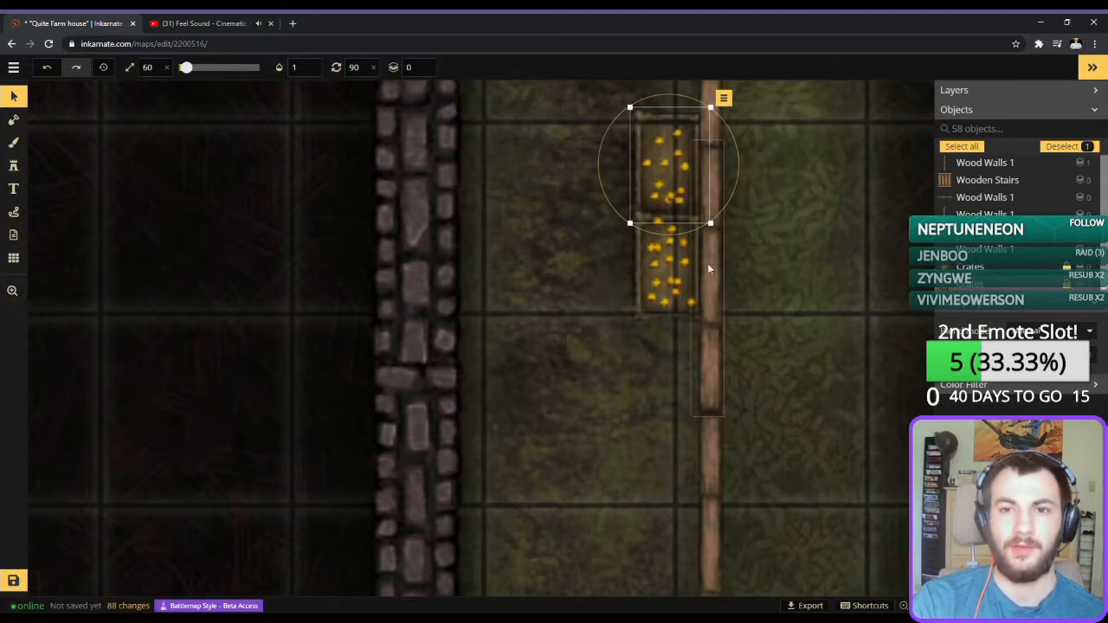
Lock the two Wood Walls 1 fence pieces running alongside the crates.
{"action": "left_click", "coordinate": [764, 264]}
{"action": "right_click", "coordinate": [710, 245]}
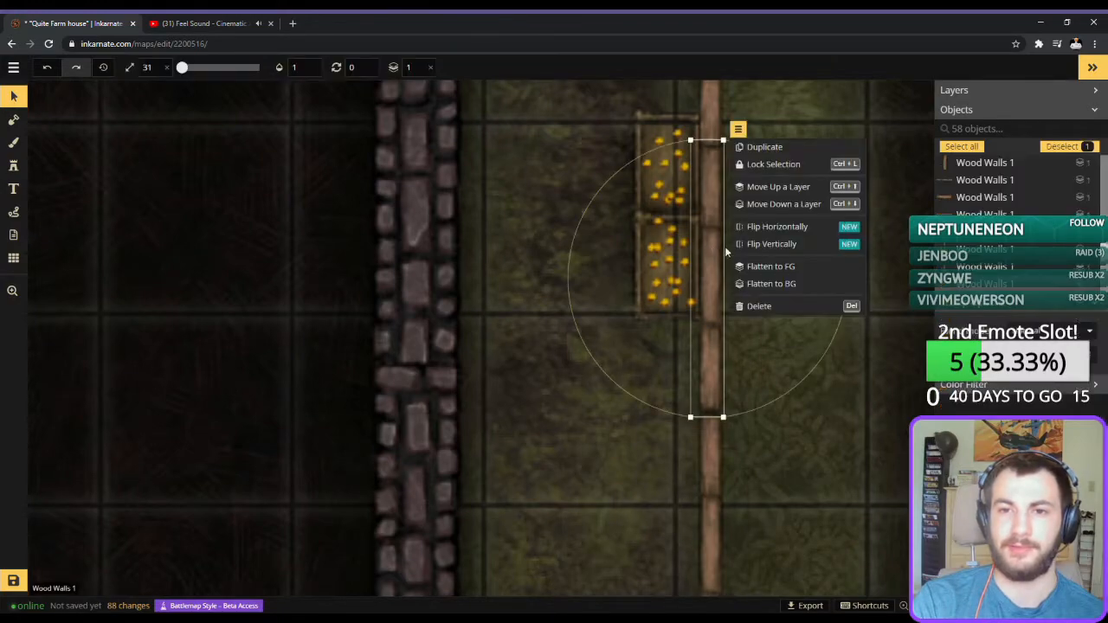
{"action": "left_click", "coordinate": [758, 166]}
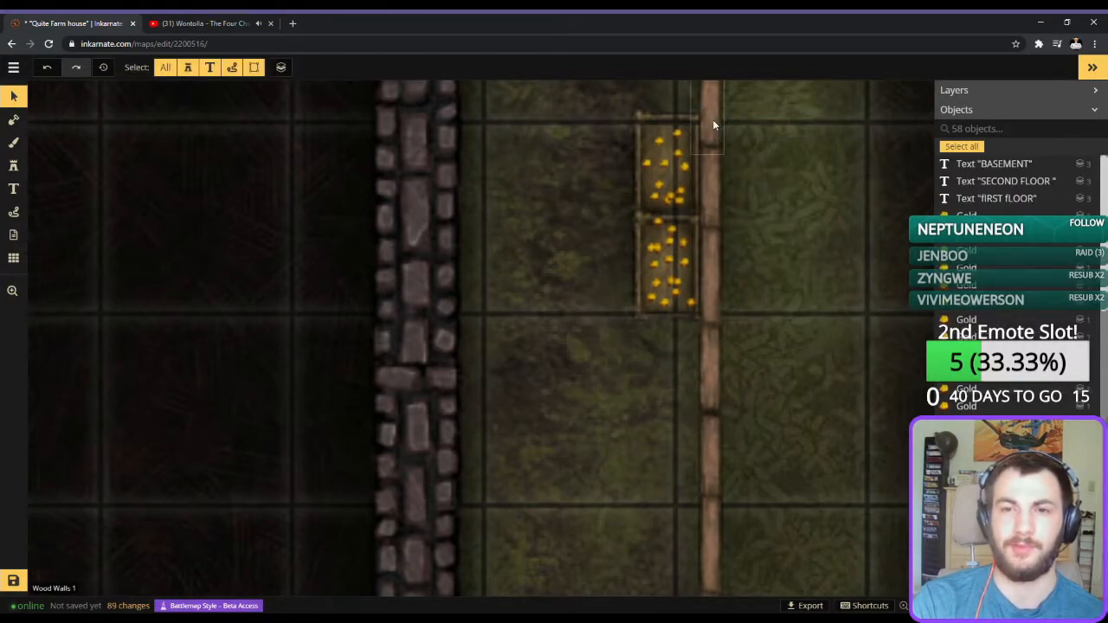
{"action": "right_click", "coordinate": [712, 119]}
{"action": "left_click", "coordinate": [762, 133]}
{"action": "left_click", "coordinate": [775, 155]}
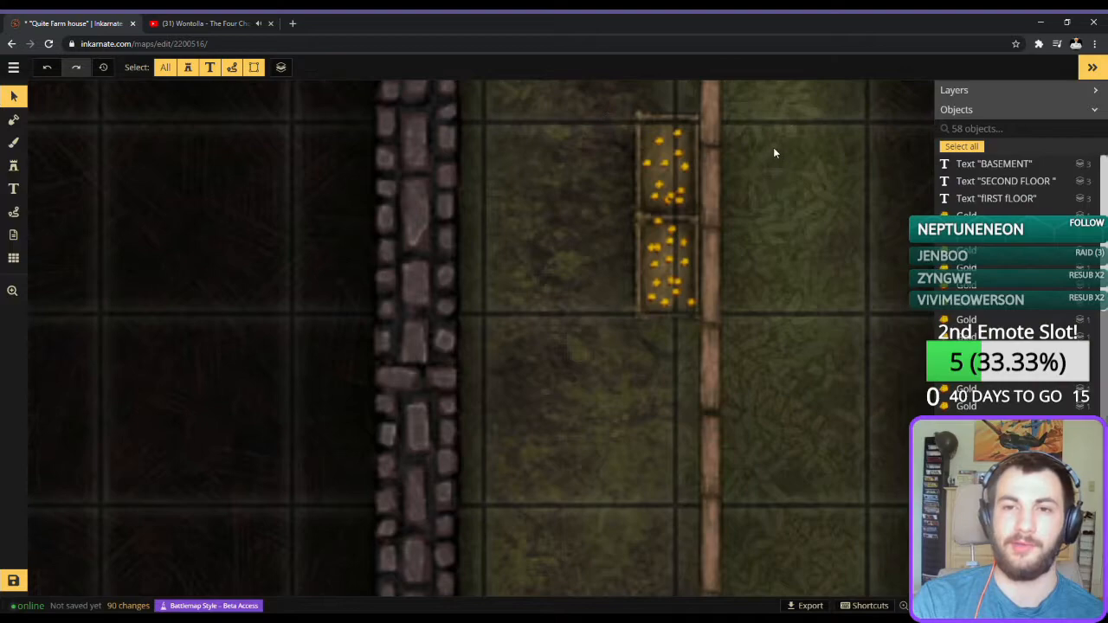
Select all the gold nuggets in both crates, duplicate them and lay the copy over the originals.
{"action": "left_click_drag", "start_coordinate": [748, 108], "coordinate": [622, 311]}
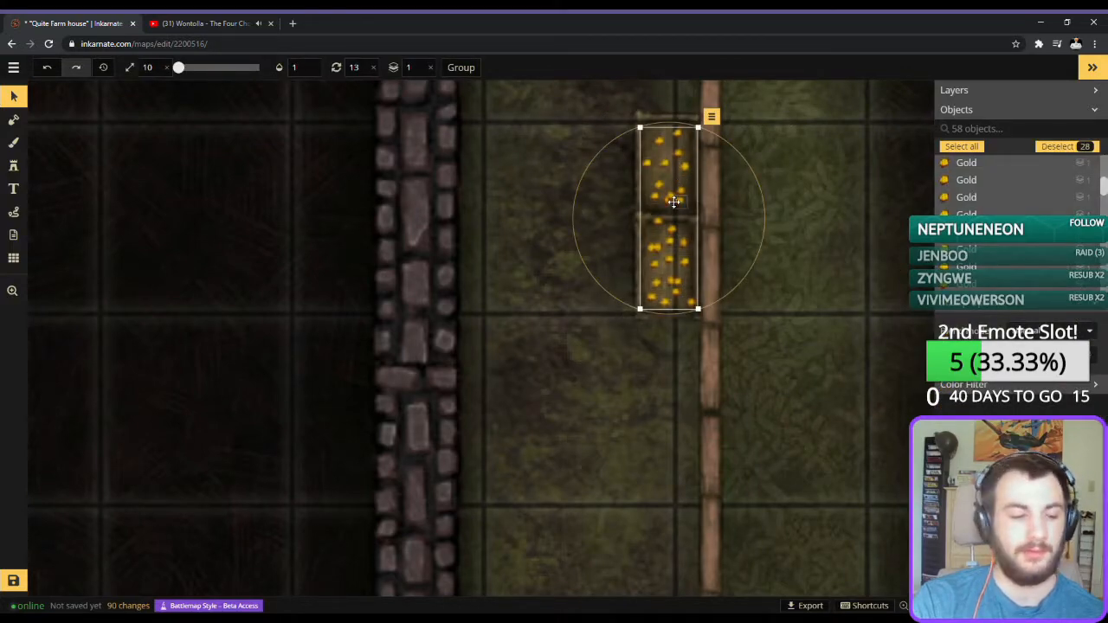
{"action": "left_click", "coordinate": [710, 116]}
{"action": "left_click", "coordinate": [736, 154]}
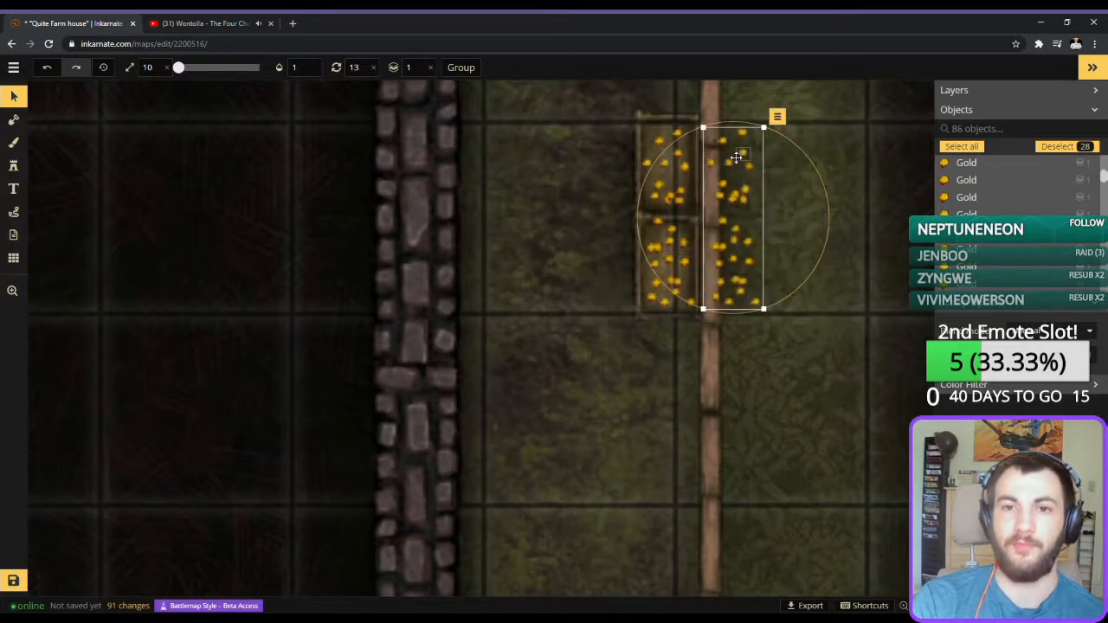
{"action": "left_click_drag", "start_coordinate": [734, 198], "coordinate": [677, 206]}
{"action": "scroll", "coordinate": [677, 206], "scroll_direction": "up", "scroll_amount": 9}
{"action": "scroll", "coordinate": [687, 220], "scroll_direction": "down", "scroll_amount": 1}
{"action": "mouse_move", "coordinate": [684, 221]}
{"action": "left_mouse_down"}
{"action": "mouse_move", "coordinate": [675, 225]}
{"action": "mouse_move", "coordinate": [678, 212]}
{"action": "left_mouse_up"}
Set the rotation of the duplicated nuggets to 280 and shift them slightly downward within the crates.
{"action": "left_click_drag", "start_coordinate": [738, 142], "coordinate": [617, 284]}
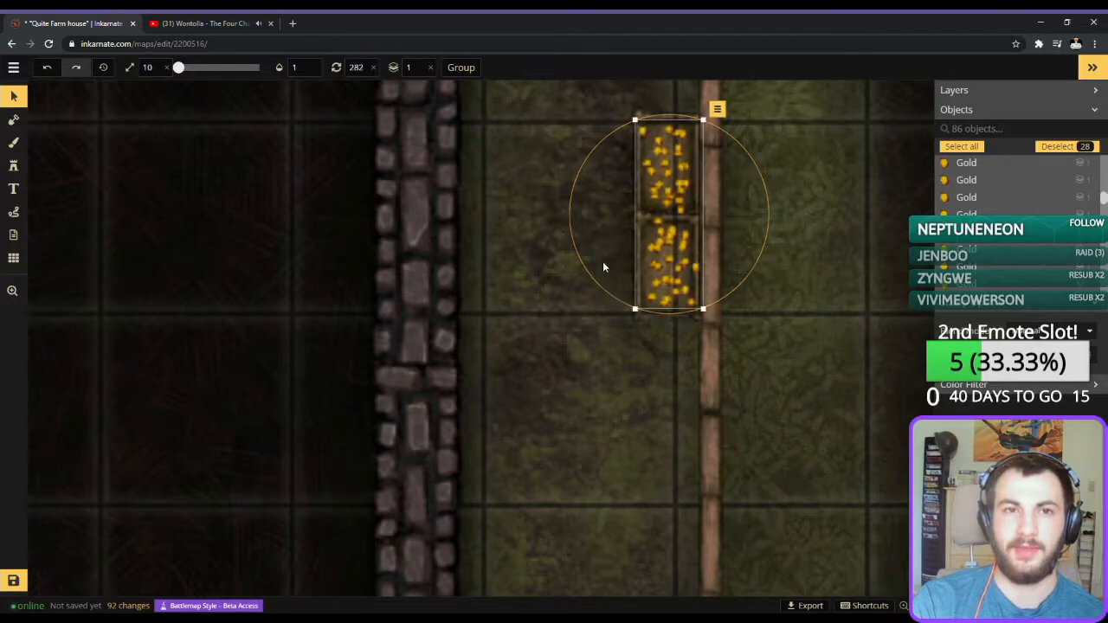
{"action": "left_click", "coordinate": [364, 71]}
{"action": "key", "text": "BackSpace"}
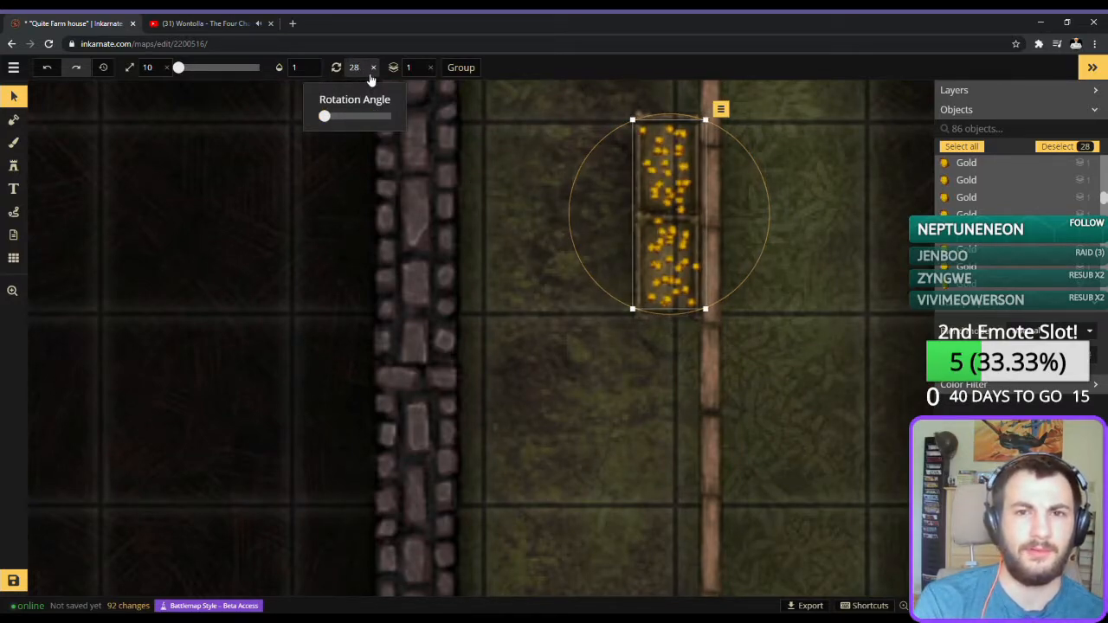
{"action": "type", "text": "0"}
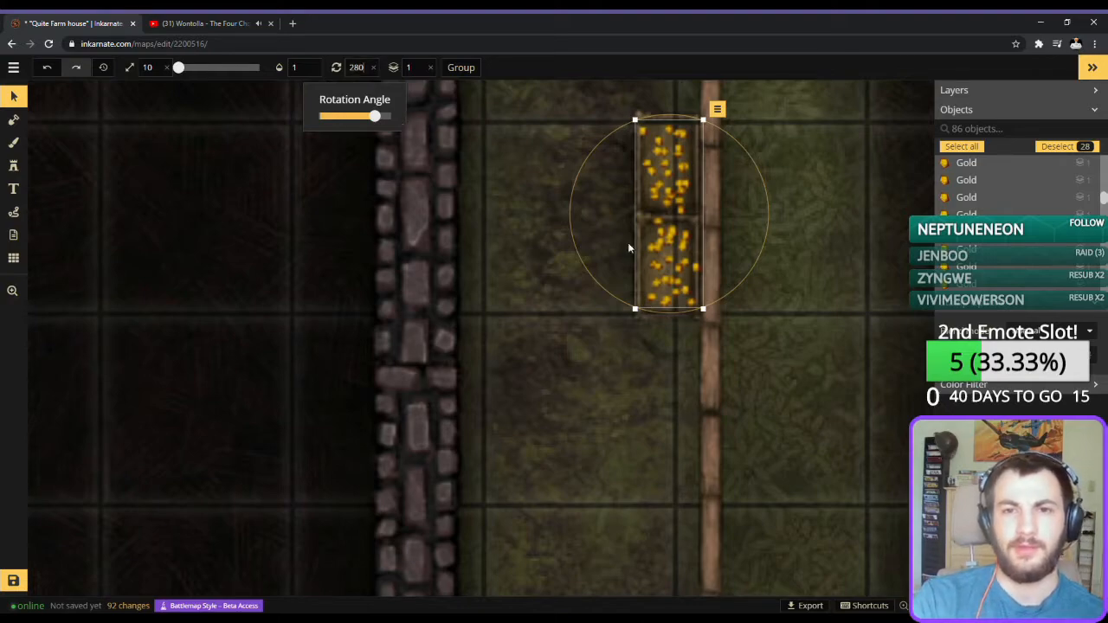
{"action": "left_click", "coordinate": [669, 243]}
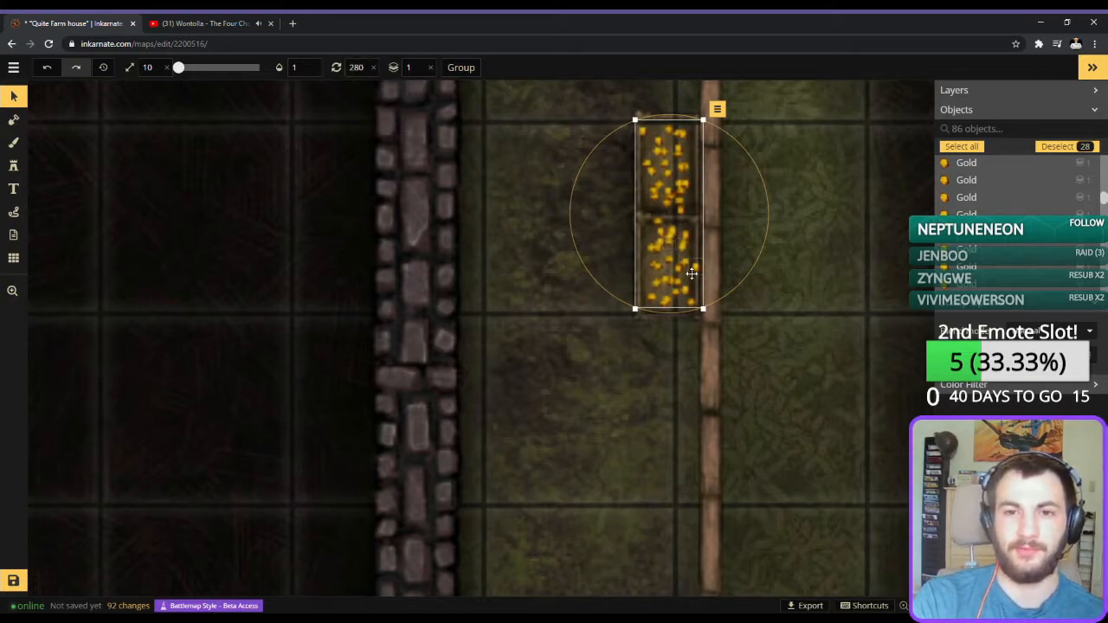
{"action": "left_click_drag", "start_coordinate": [703, 279], "coordinate": [703, 286]}
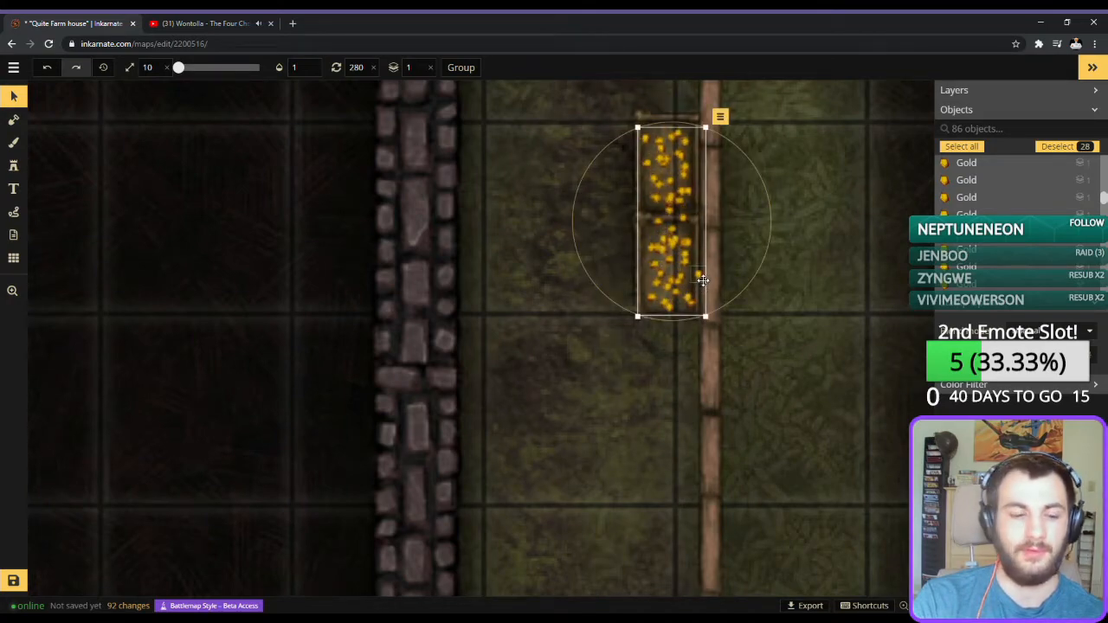
Duplicate the selected gold nuggets twice more, overlay each copy on the crates slightly offset, and deselect.
{"action": "left_click", "coordinate": [721, 116]}
{"action": "left_click", "coordinate": [751, 153]}
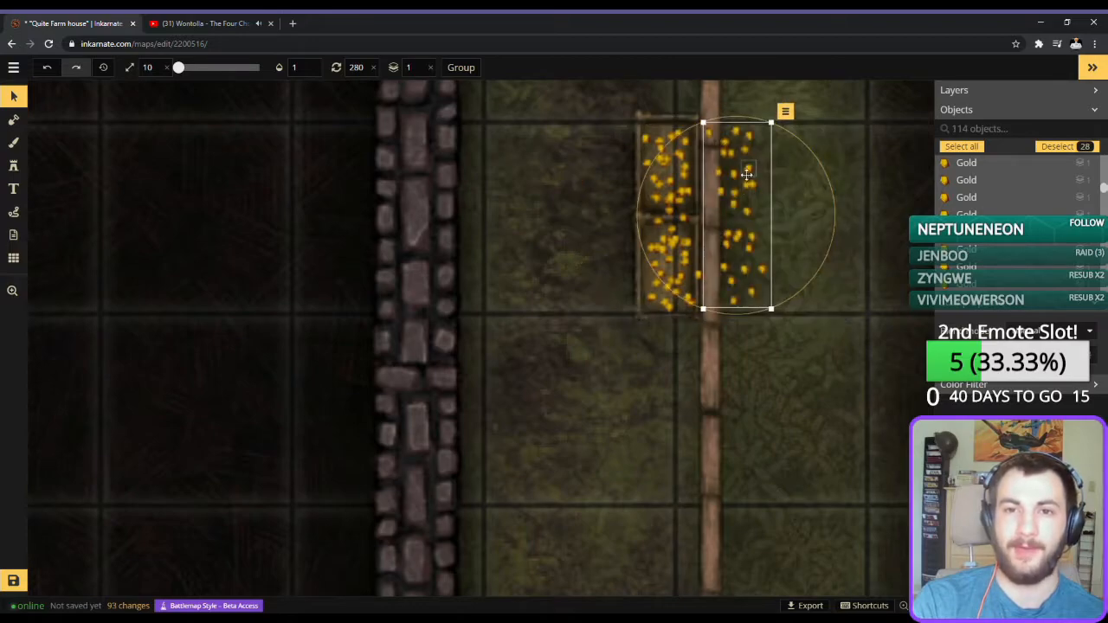
{"action": "left_click_drag", "start_coordinate": [763, 225], "coordinate": [695, 222]}
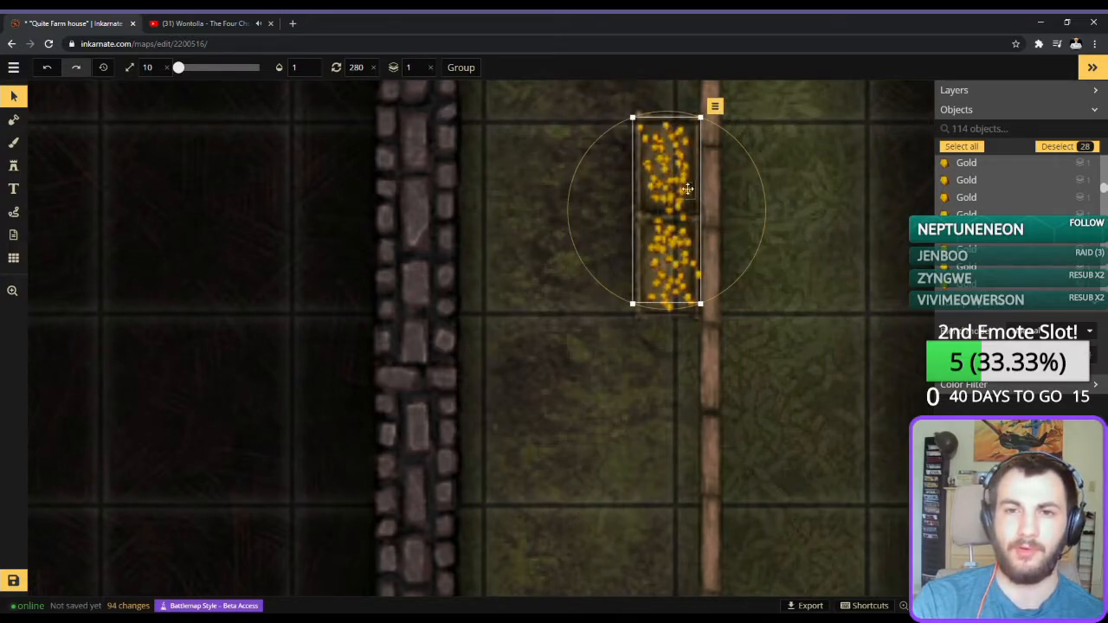
{"action": "left_click", "coordinate": [715, 106]}
{"action": "left_click", "coordinate": [741, 142]}
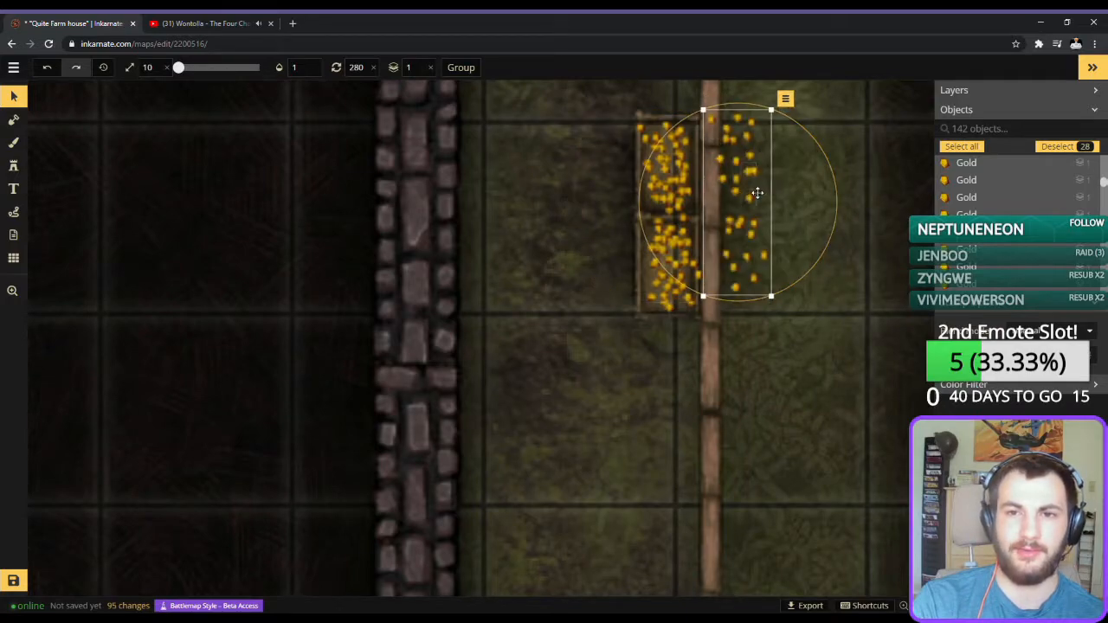
{"action": "left_click_drag", "start_coordinate": [757, 198], "coordinate": [708, 198]}
{"action": "left_click", "coordinate": [860, 365]}
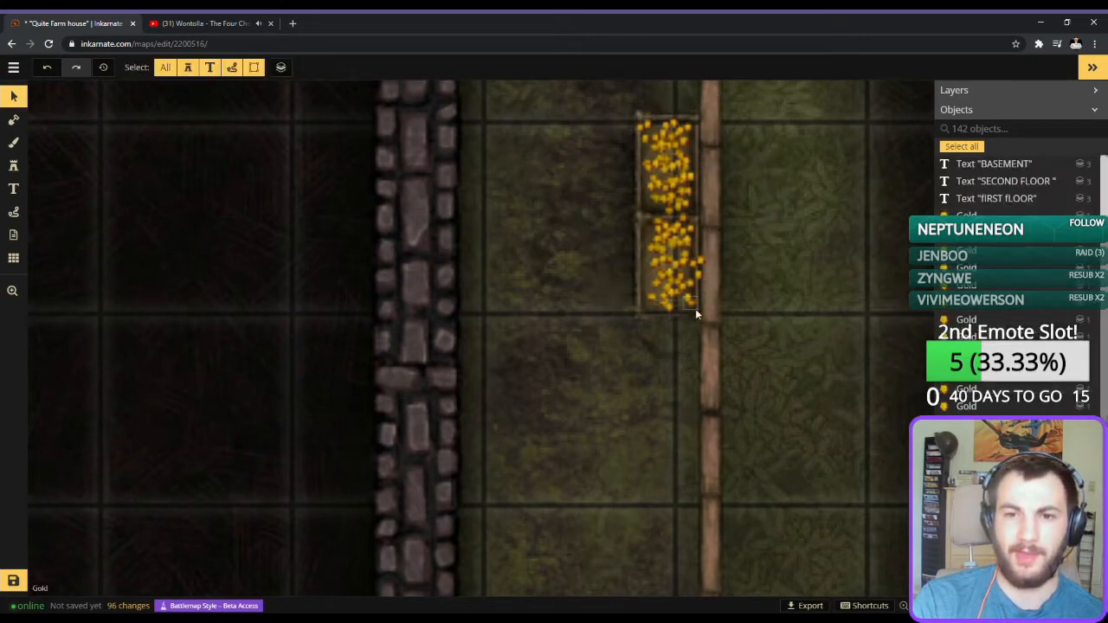
Delete the five stray gold nuggets overlapping or sitting near the outer edges of the two crates.
{"action": "left_click", "coordinate": [705, 261]}
{"action": "key", "text": "Delete"}
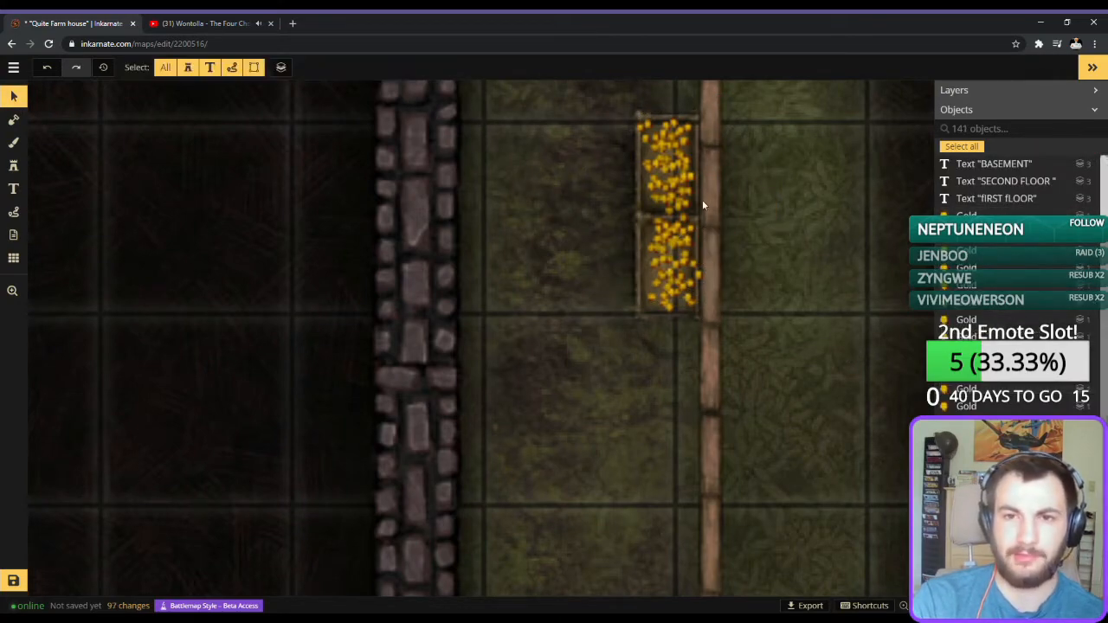
{"action": "left_click", "coordinate": [639, 130]}
{"action": "key", "text": "Delete"}
{"action": "left_click", "coordinate": [647, 123]}
{"action": "key", "text": "Delete"}
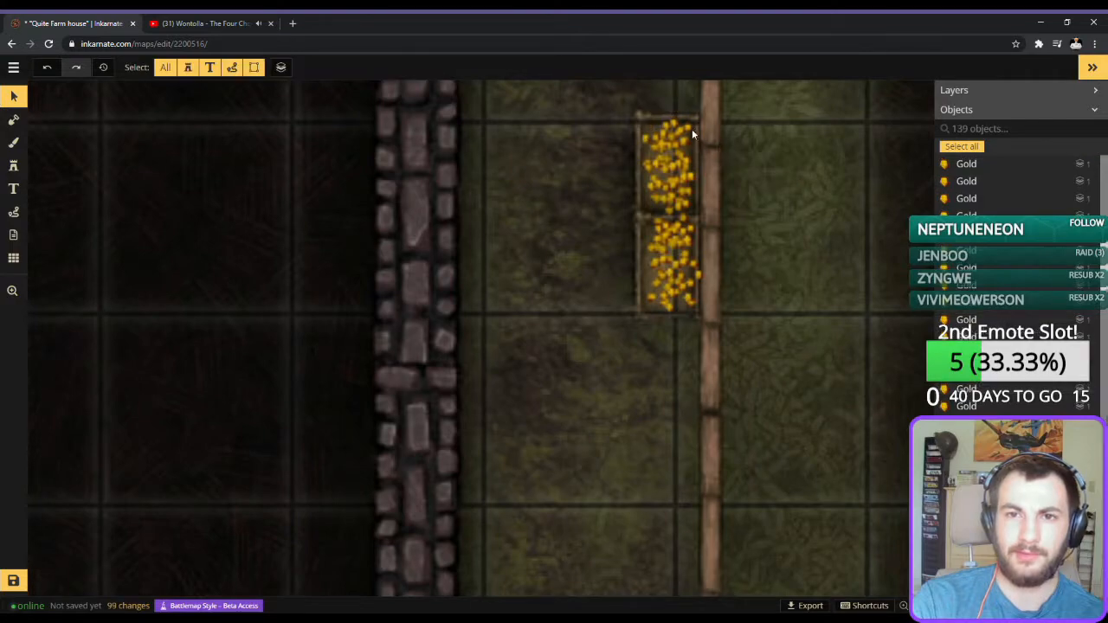
{"action": "left_click", "coordinate": [677, 123]}
{"action": "key", "text": "Delete"}
{"action": "left_click", "coordinate": [700, 275]}
{"action": "key", "text": "Delete"}
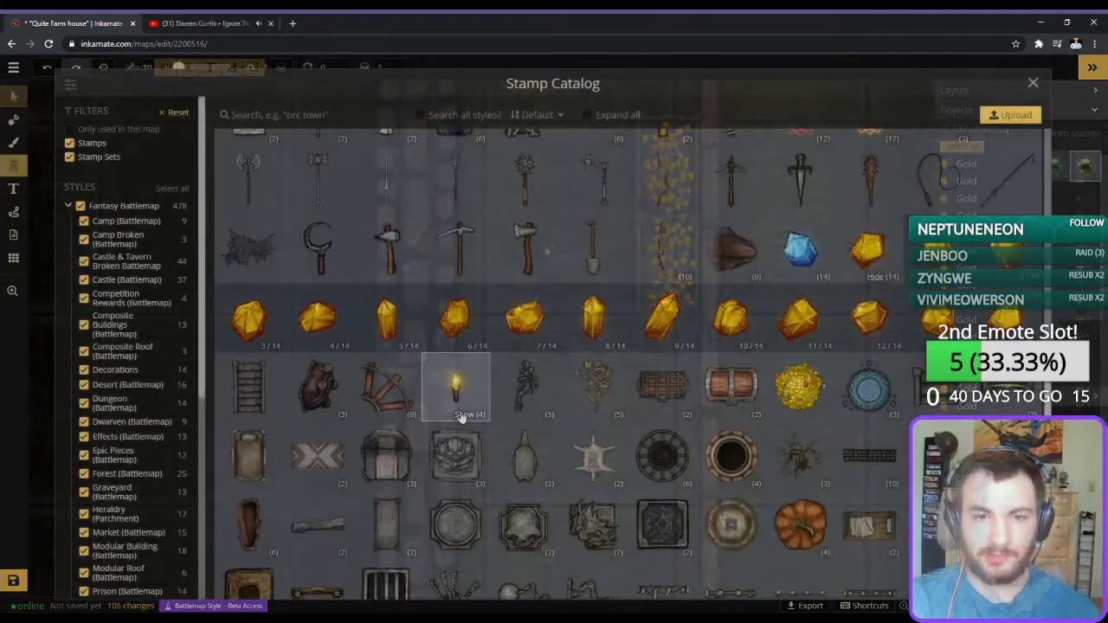
Choose the Banana stamp from the stamp catalog and place four size-10 bananas over the gold in the lower crate.
{"action": "scroll", "coordinate": [622, 411], "scroll_direction": "up", "scroll_amount": 2}
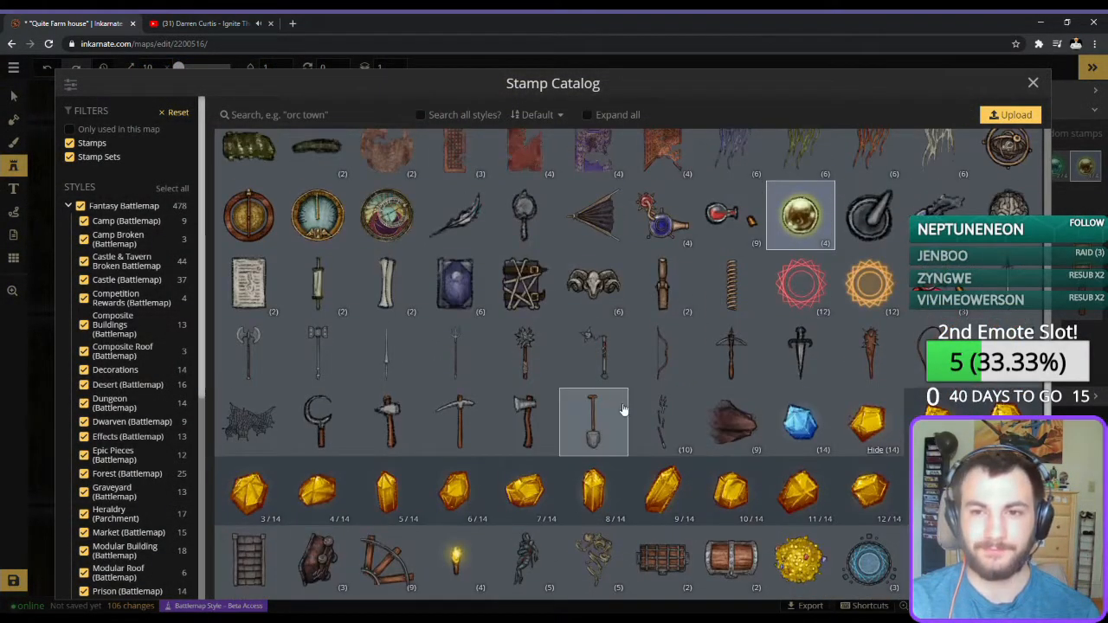
{"action": "scroll", "coordinate": [702, 418], "scroll_direction": "up", "scroll_amount": 3}
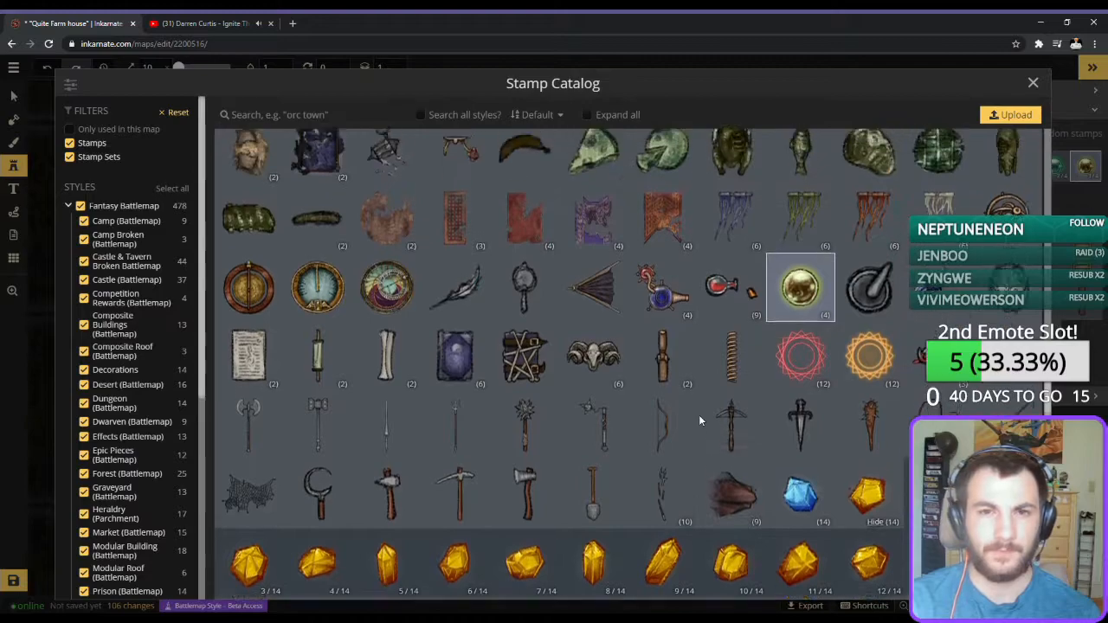
{"action": "scroll", "coordinate": [700, 420], "scroll_direction": "up", "scroll_amount": 3}
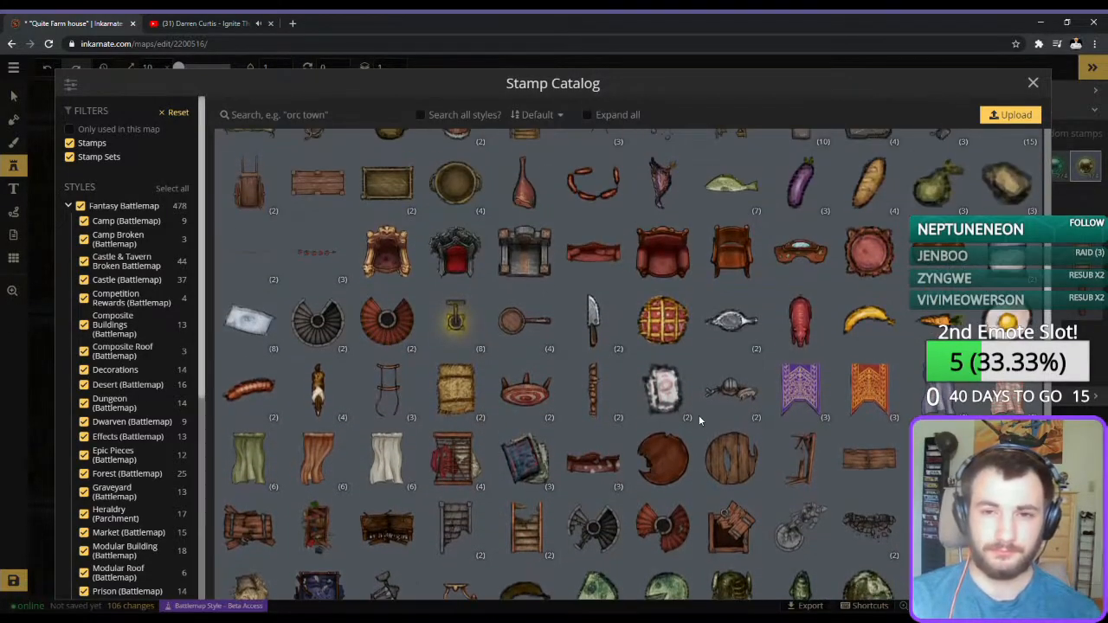
{"action": "scroll", "coordinate": [857, 348], "scroll_direction": "up", "scroll_amount": 3}
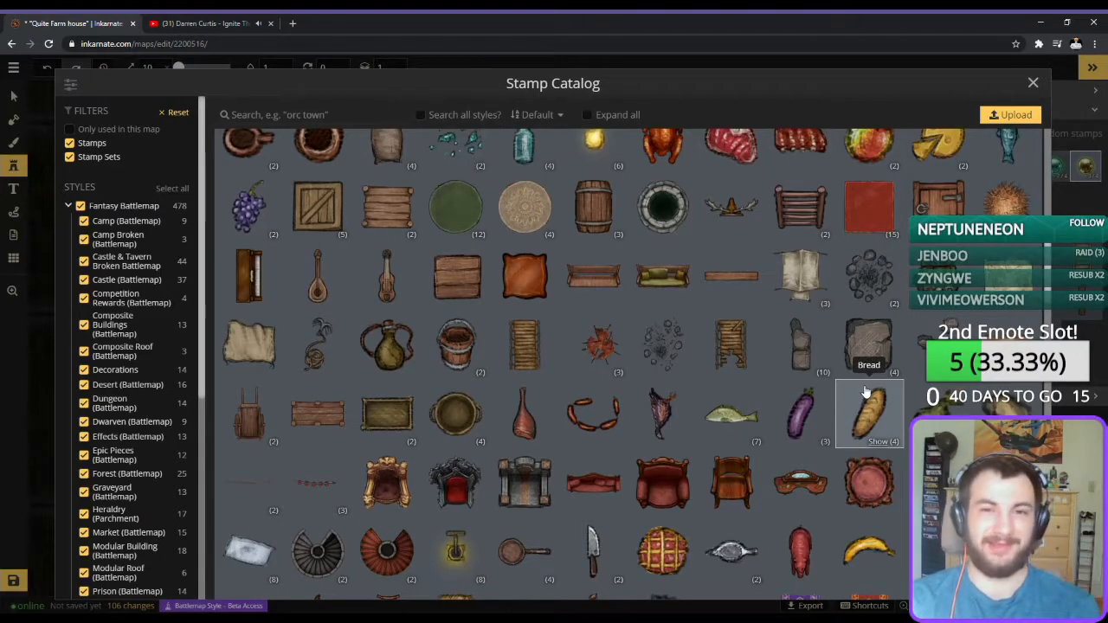
{"action": "left_click", "coordinate": [869, 549]}
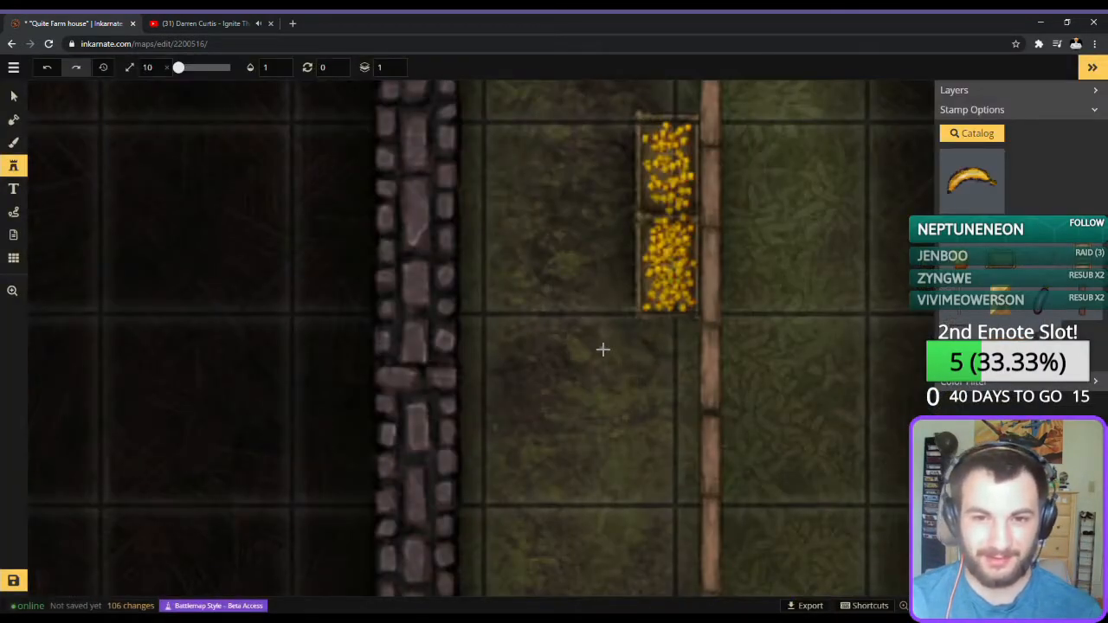
{"action": "left_click", "coordinate": [636, 263]}
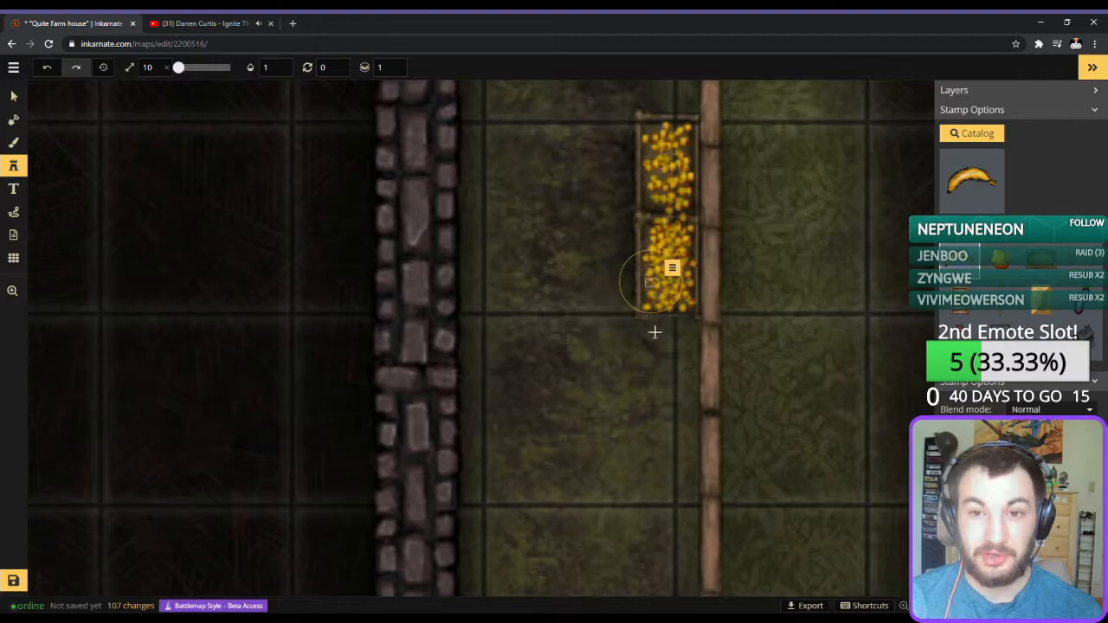
{"action": "left_click", "coordinate": [674, 239]}
{"action": "left_click", "coordinate": [684, 296]}
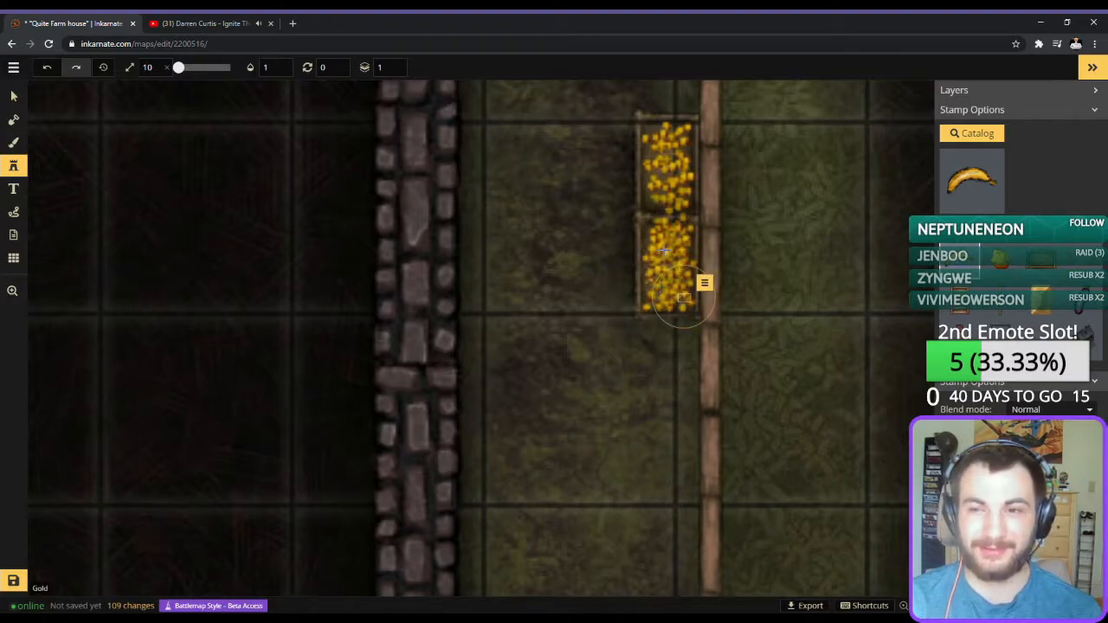
{"action": "left_click", "coordinate": [663, 250]}
Place five banana stamps among the gold nuggets in the upper crate.
{"action": "left_click", "coordinate": [682, 195]}
{"action": "left_click", "coordinate": [663, 152]}
{"action": "left_click", "coordinate": [656, 194]}
{"action": "left_click", "coordinate": [674, 151]}
{"action": "left_click", "coordinate": [668, 140]}
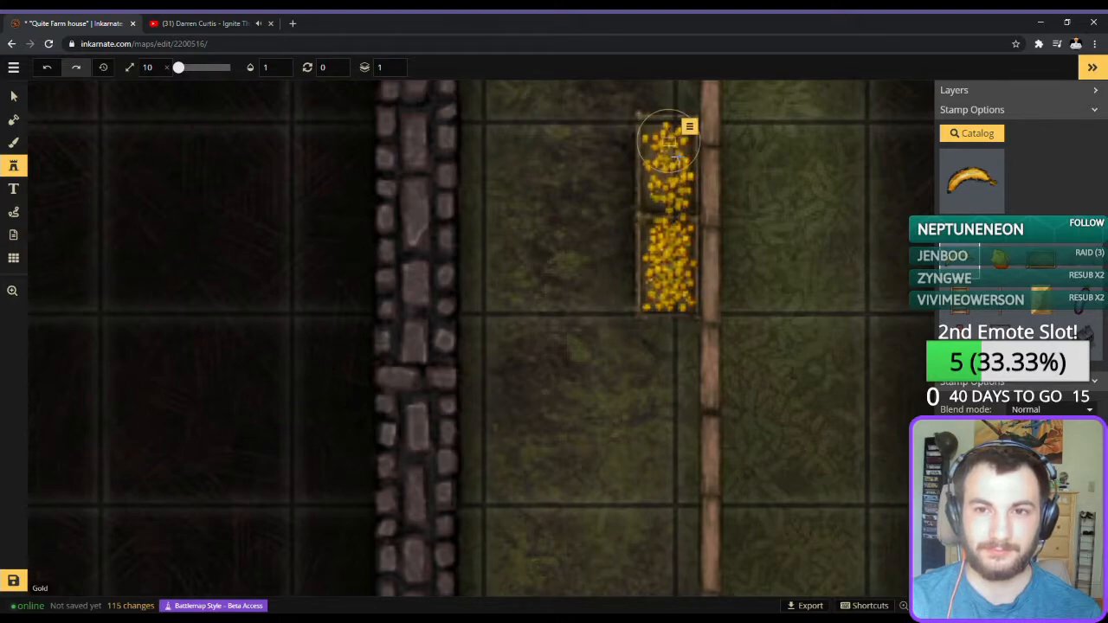
Scatter more bananas across the lower crate and delete the stray one placed on the ground beside it.
{"action": "left_click", "coordinate": [676, 267]}
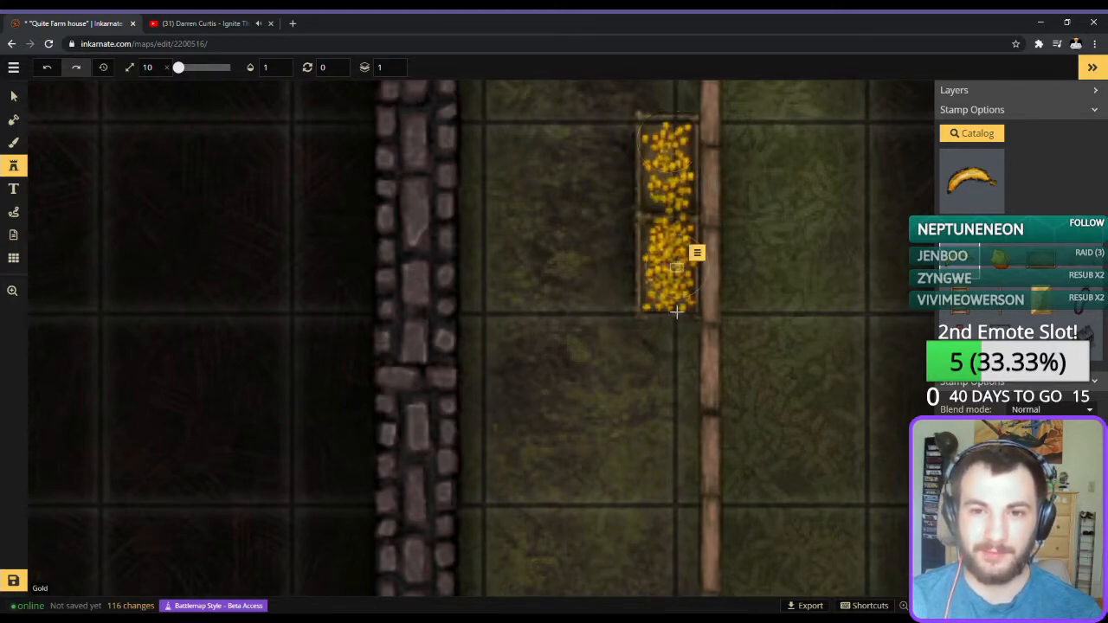
{"action": "left_click", "coordinate": [642, 301]}
{"action": "left_click", "coordinate": [654, 306]}
{"action": "left_click", "coordinate": [679, 250]}
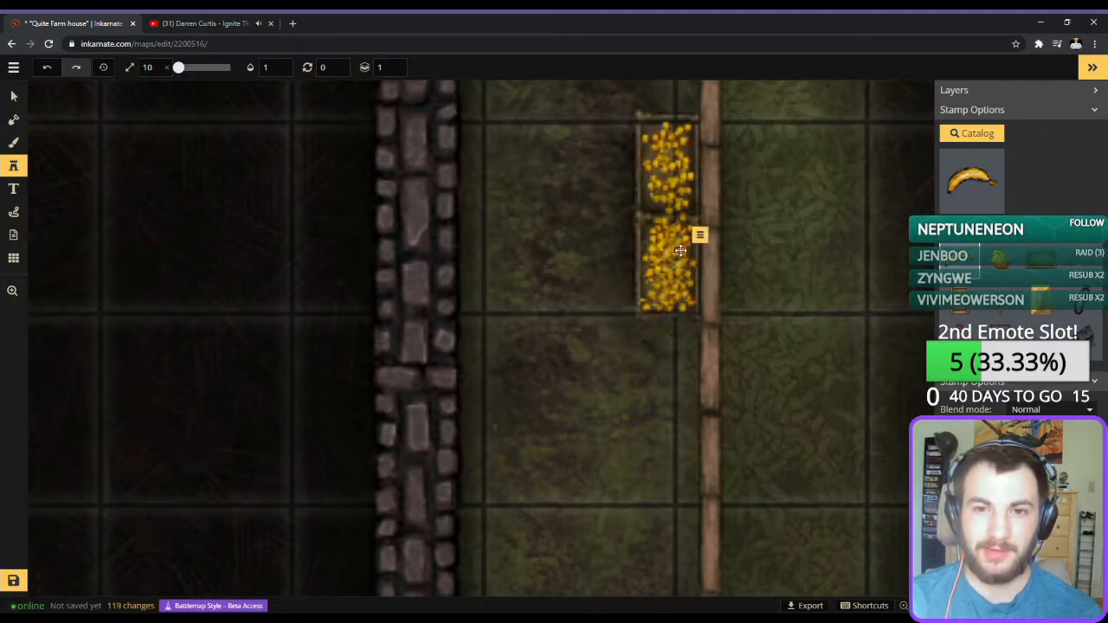
{"action": "left_click", "coordinate": [697, 299]}
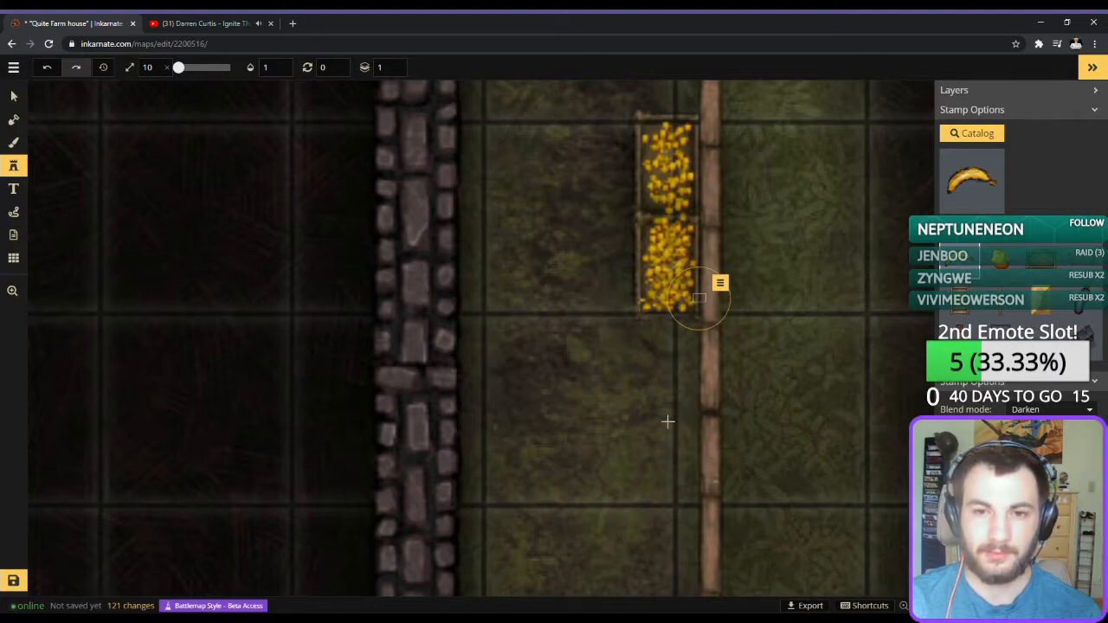
{"action": "left_click", "coordinate": [590, 311]}
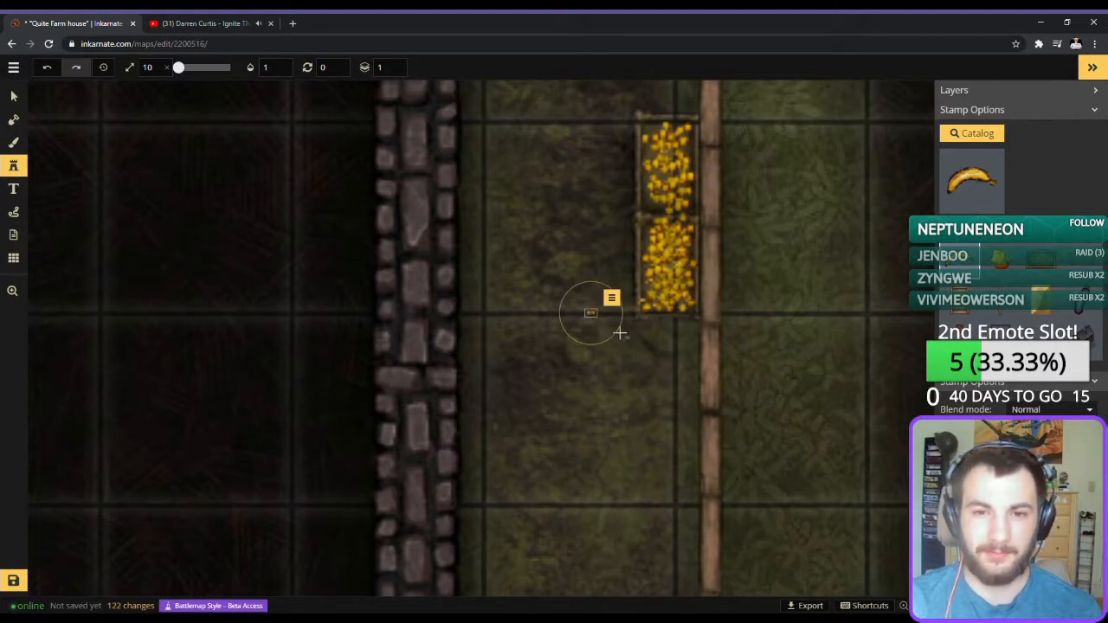
{"action": "key", "text": "Delete"}
{"action": "left_click", "coordinate": [660, 283]}
{"action": "left_click", "coordinate": [656, 230]}
Fill the upper crate with further bananas, mostly along its left side, plus two at its right edge.
{"action": "left_click", "coordinate": [660, 192]}
{"action": "left_click", "coordinate": [663, 148]}
{"action": "left_click", "coordinate": [654, 142]}
{"action": "left_click", "coordinate": [648, 145]}
{"action": "left_click", "coordinate": [652, 176]}
{"action": "left_click", "coordinate": [650, 201]}
{"action": "left_click", "coordinate": [654, 161]}
{"action": "left_click", "coordinate": [649, 150]}
{"action": "left_click", "coordinate": [690, 151]}
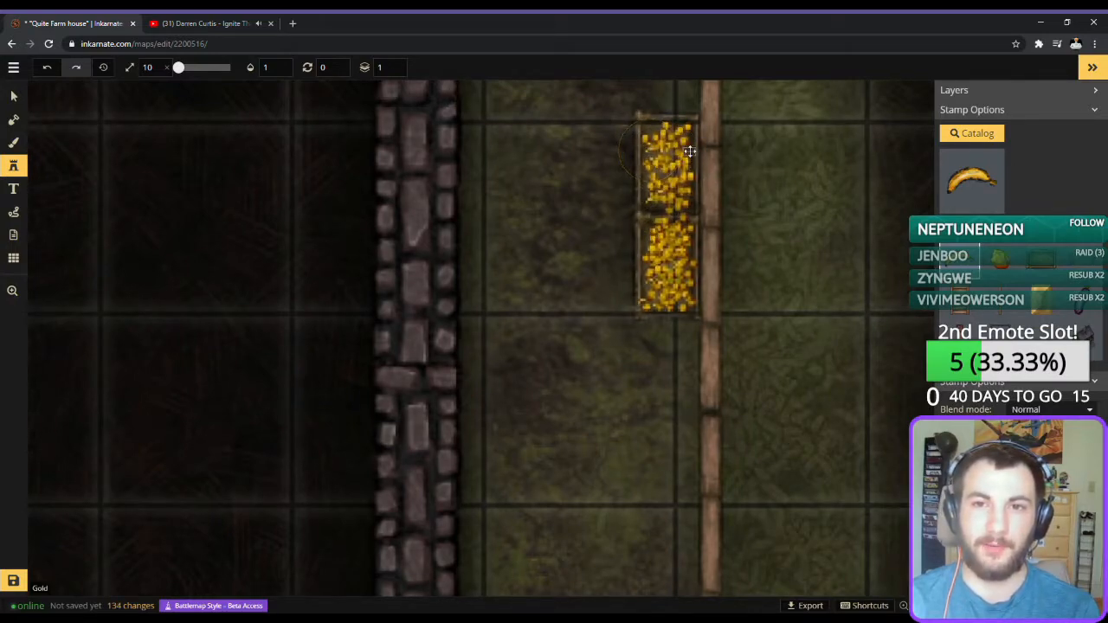
{"action": "left_click", "coordinate": [683, 198]}
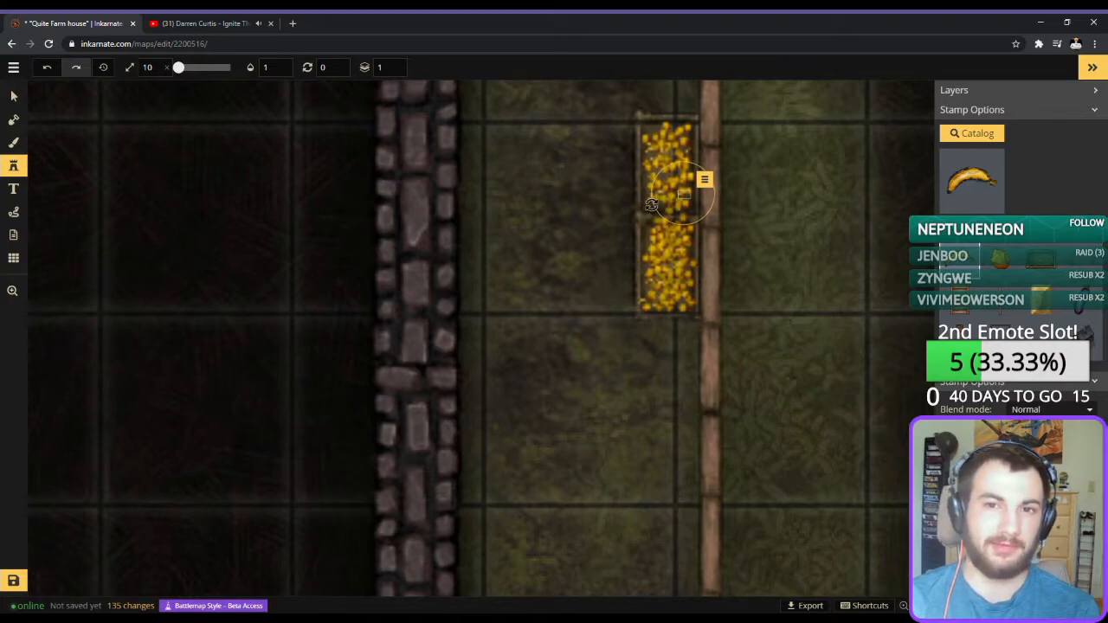
{"action": "left_click", "coordinate": [648, 208]}
Add six more bananas near the bottom corners and upper part of the lower crate.
{"action": "left_click", "coordinate": [647, 296]}
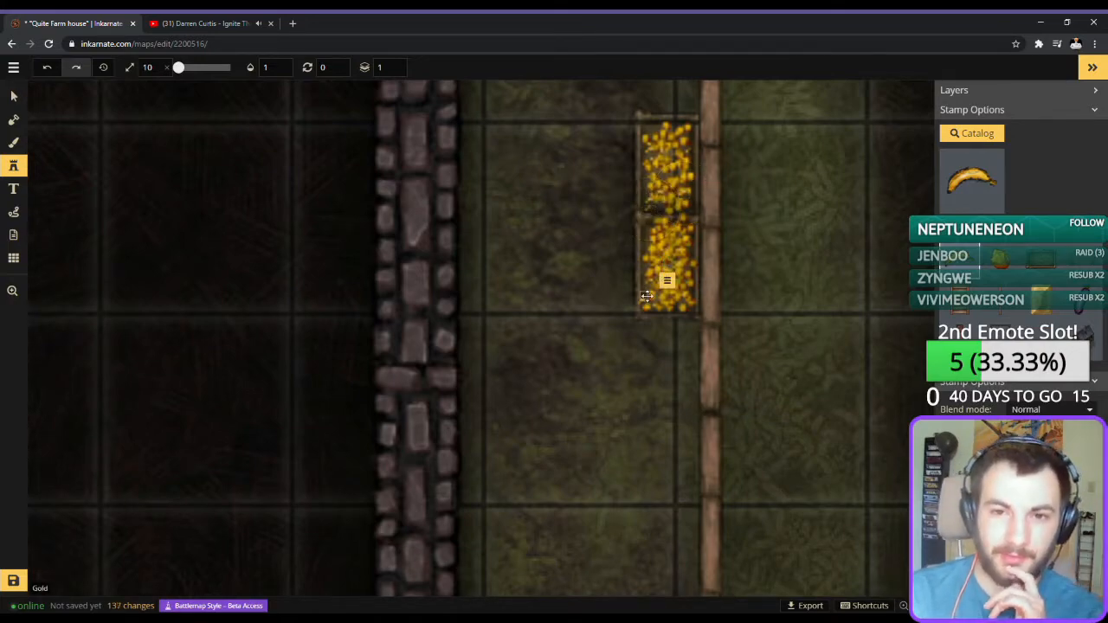
{"action": "left_click", "coordinate": [688, 310]}
{"action": "left_click", "coordinate": [683, 255]}
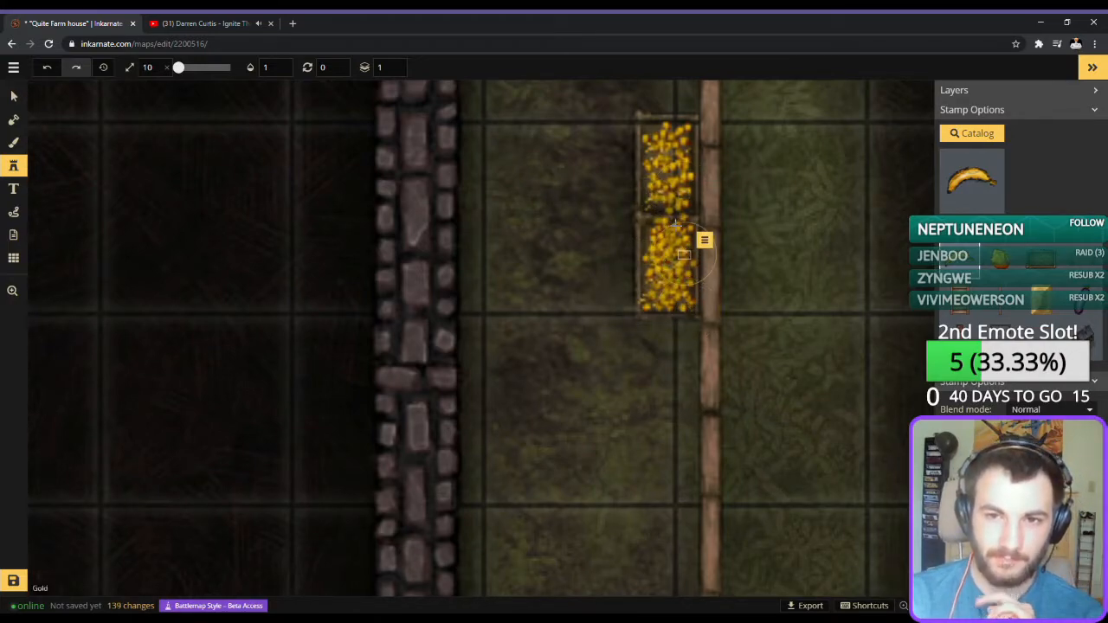
{"action": "left_click", "coordinate": [646, 243]}
{"action": "left_click", "coordinate": [650, 231]}
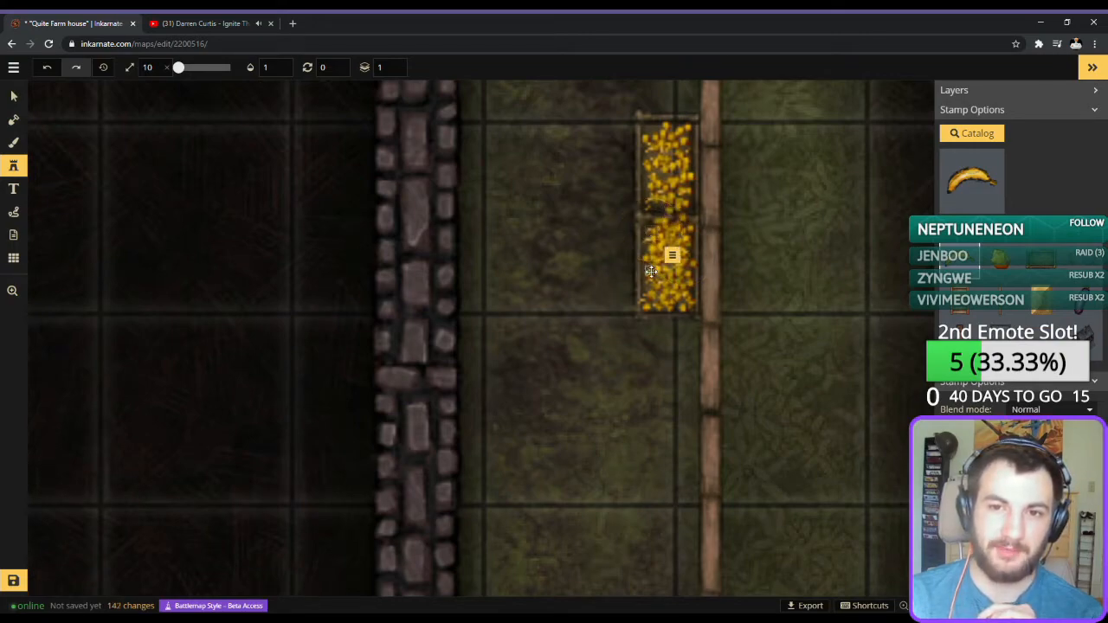
{"action": "left_click", "coordinate": [645, 259]}
Place additional bananas in the middle, top edge and bottom of the upper crate.
{"action": "left_click", "coordinate": [659, 173]}
{"action": "left_click", "coordinate": [674, 183]}
{"action": "left_click", "coordinate": [672, 177]}
{"action": "left_click", "coordinate": [667, 176]}
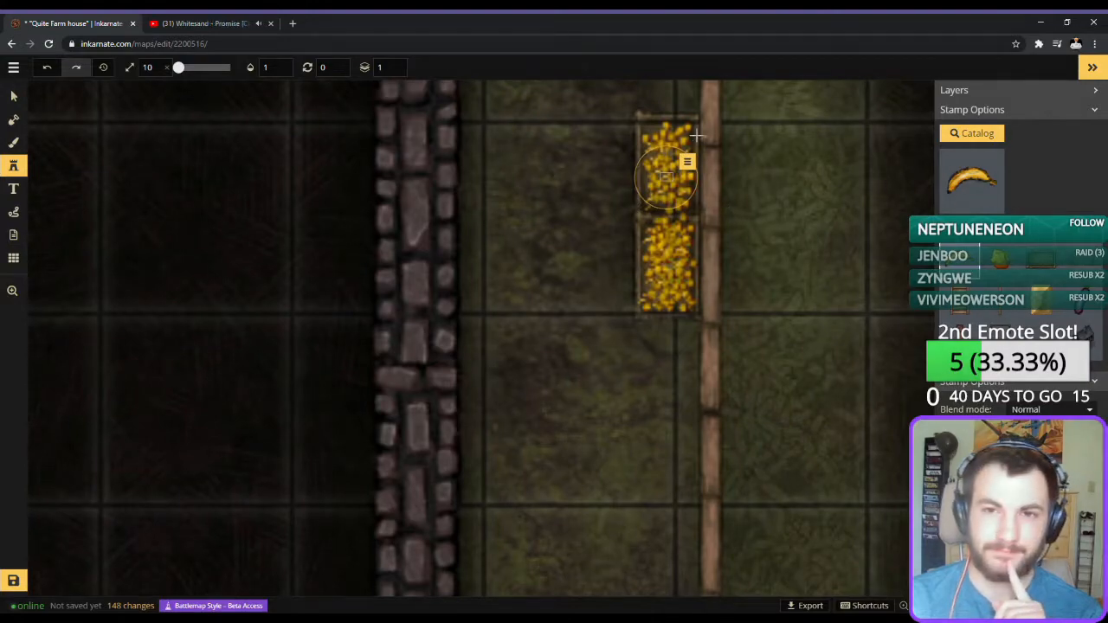
{"action": "left_click", "coordinate": [659, 130]}
{"action": "left_click", "coordinate": [648, 130]}
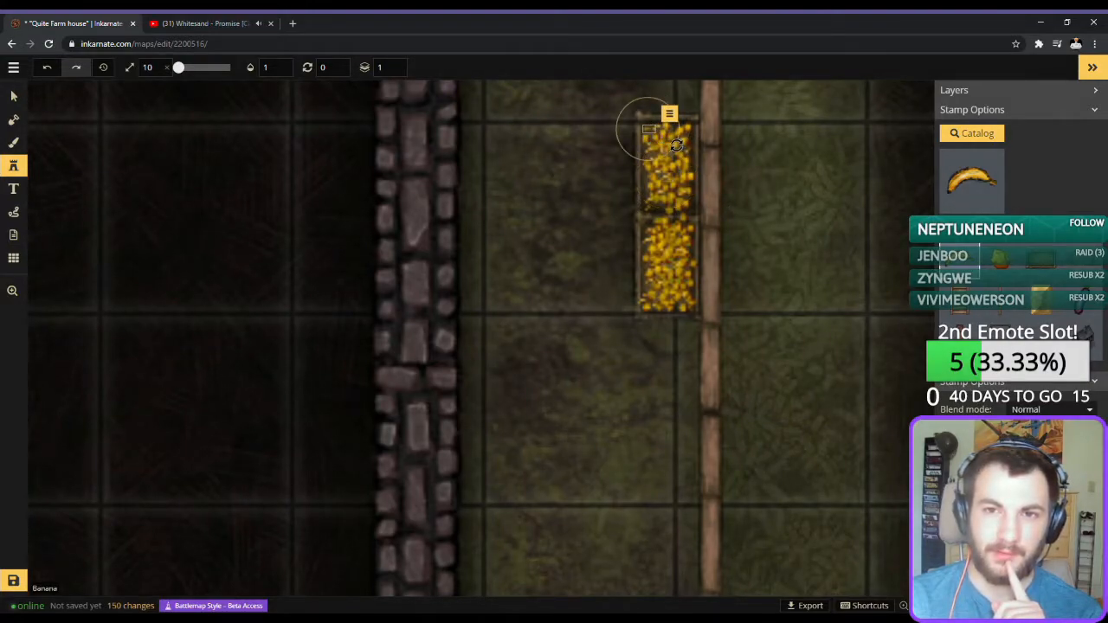
{"action": "left_click", "coordinate": [686, 144]}
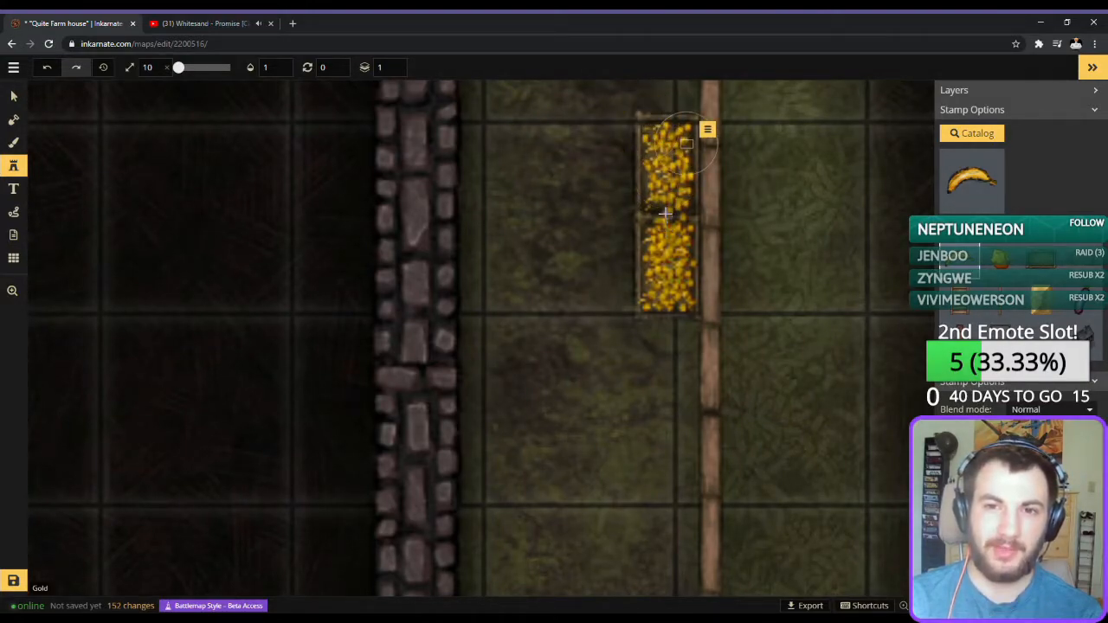
{"action": "left_click", "coordinate": [682, 149]}
{"action": "left_click", "coordinate": [660, 208]}
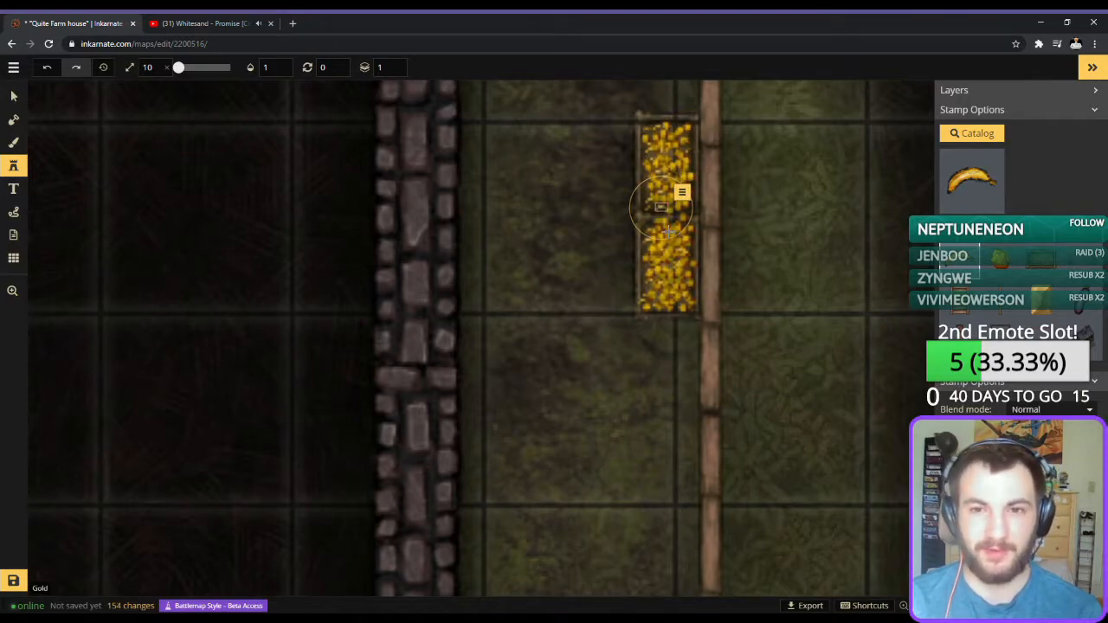
Set the banana stamp's rotation to 60 and place rotated bananas around the lower crate.
{"action": "left_click", "coordinate": [666, 260]}
{"action": "left_click", "coordinate": [653, 303]}
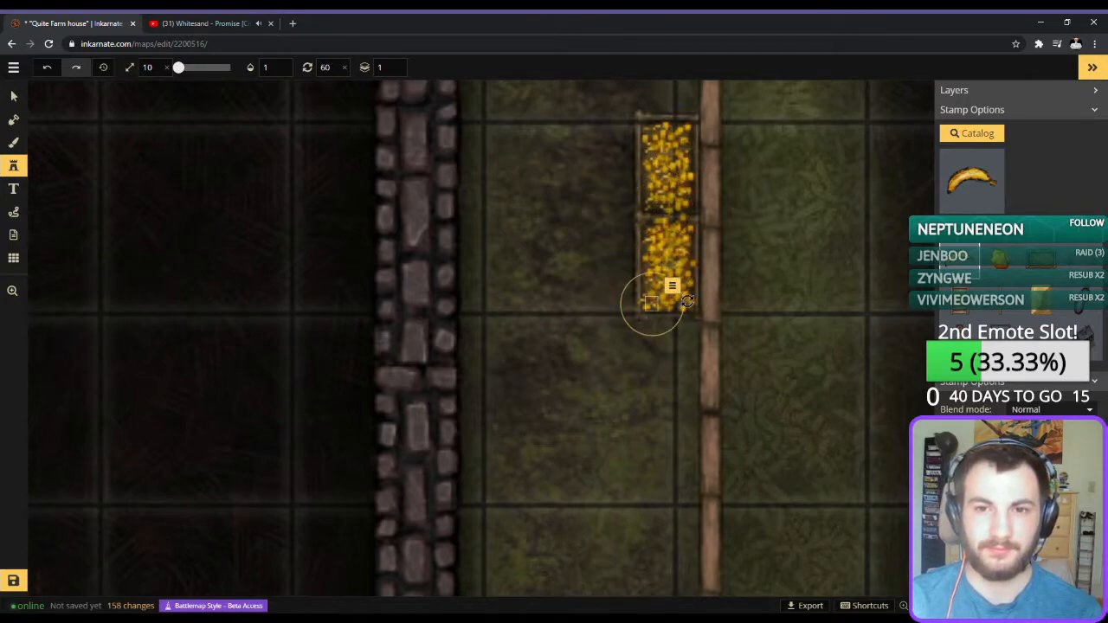
{"action": "left_click", "coordinate": [682, 233]}
{"action": "left_click", "coordinate": [648, 266]}
Scatter a dozen bananas with rotation 60 throughout the upper crate.
{"action": "left_click", "coordinate": [679, 144]}
{"action": "left_click", "coordinate": [669, 164]}
{"action": "left_click", "coordinate": [669, 156]}
{"action": "left_click", "coordinate": [680, 208]}
{"action": "left_click", "coordinate": [691, 200]}
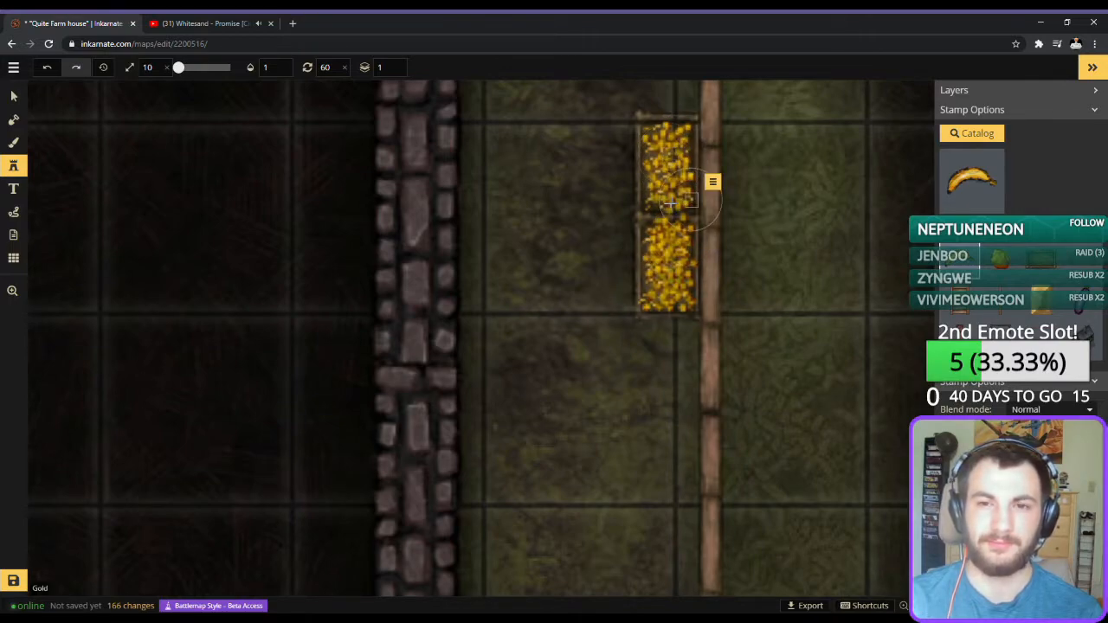
{"action": "left_click", "coordinate": [653, 199]}
{"action": "left_click", "coordinate": [682, 149]}
{"action": "left_click", "coordinate": [685, 147]}
{"action": "left_click", "coordinate": [674, 156]}
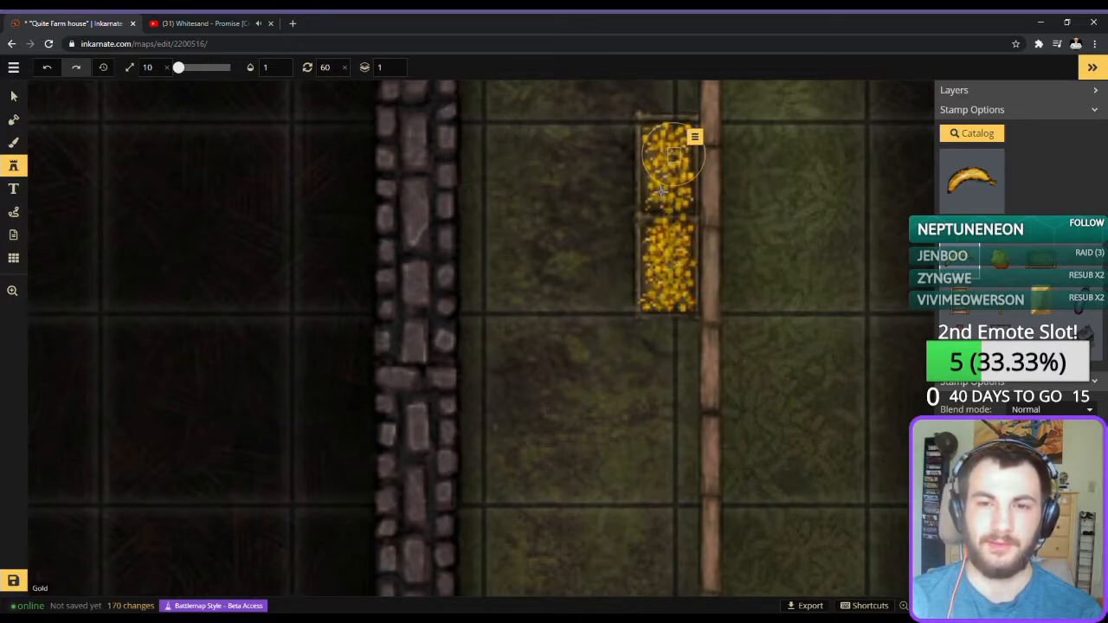
{"action": "left_click", "coordinate": [662, 195]}
{"action": "left_click", "coordinate": [690, 161]}
{"action": "left_click", "coordinate": [652, 147]}
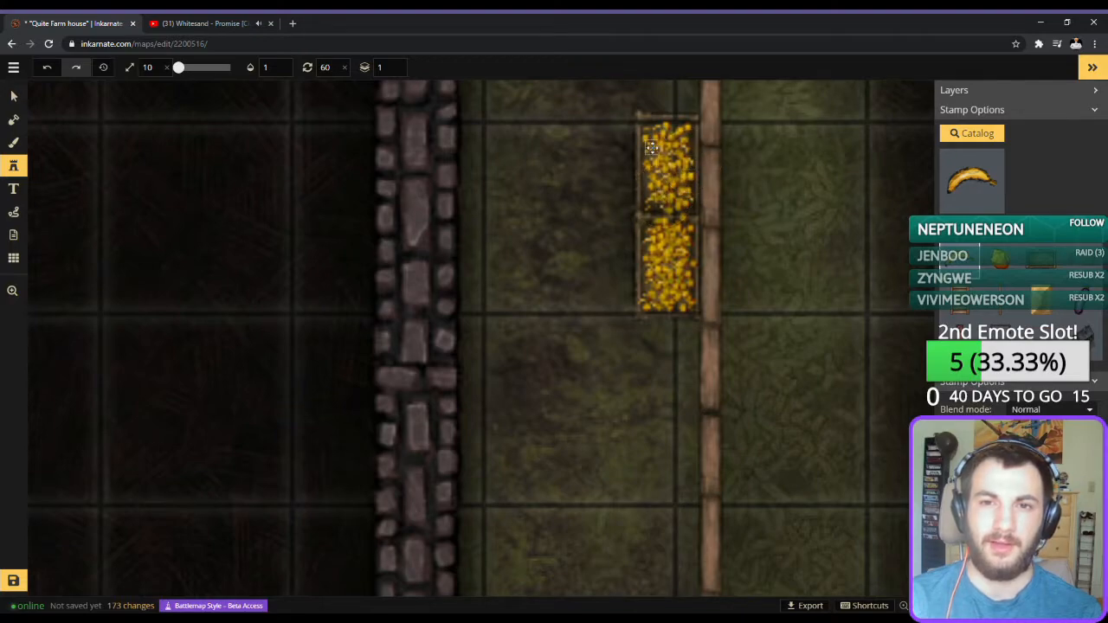
Filter the map's objects by "ban" and select all the matching banana stamps.
{"action": "left_click", "coordinate": [13, 95]}
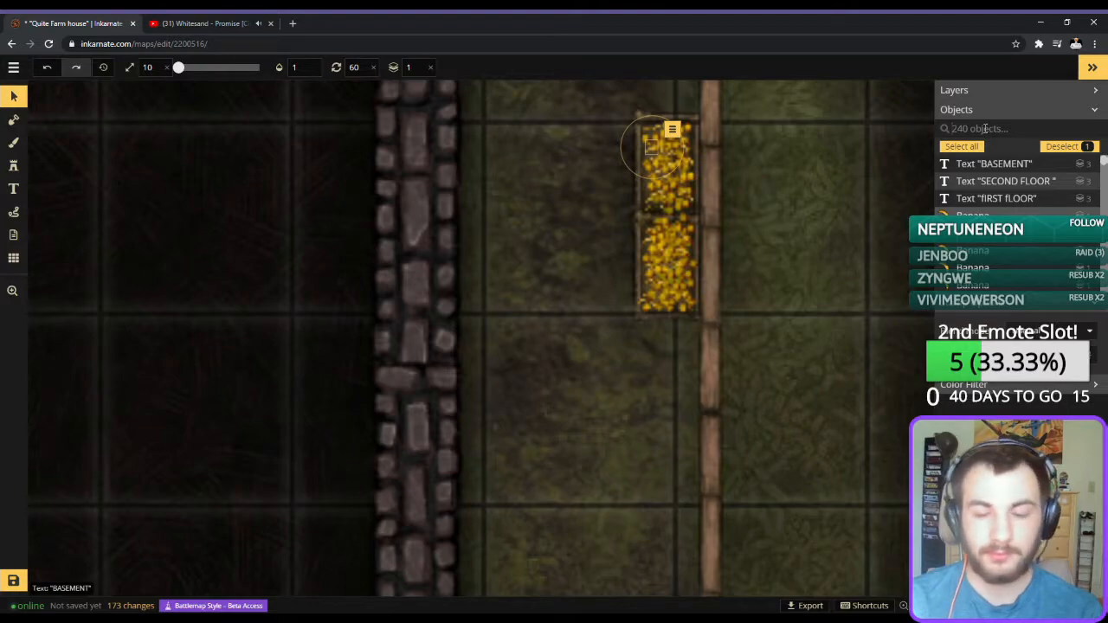
{"action": "left_click", "coordinate": [984, 128]}
{"action": "type", "text": "bann"}
{"action": "key", "text": "BackSpace"}
{"action": "left_click", "coordinate": [1009, 147]}
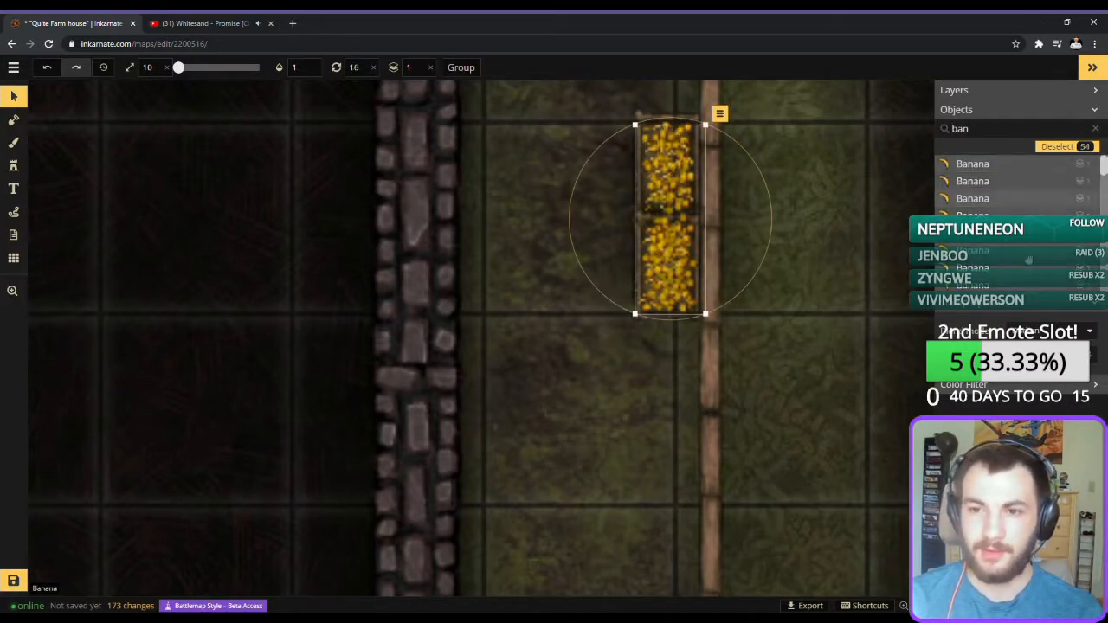
Change the selected bananas' blend mode, comparing options such as Darken and Multiply, and deselect them.
{"action": "left_click", "coordinate": [1052, 334]}
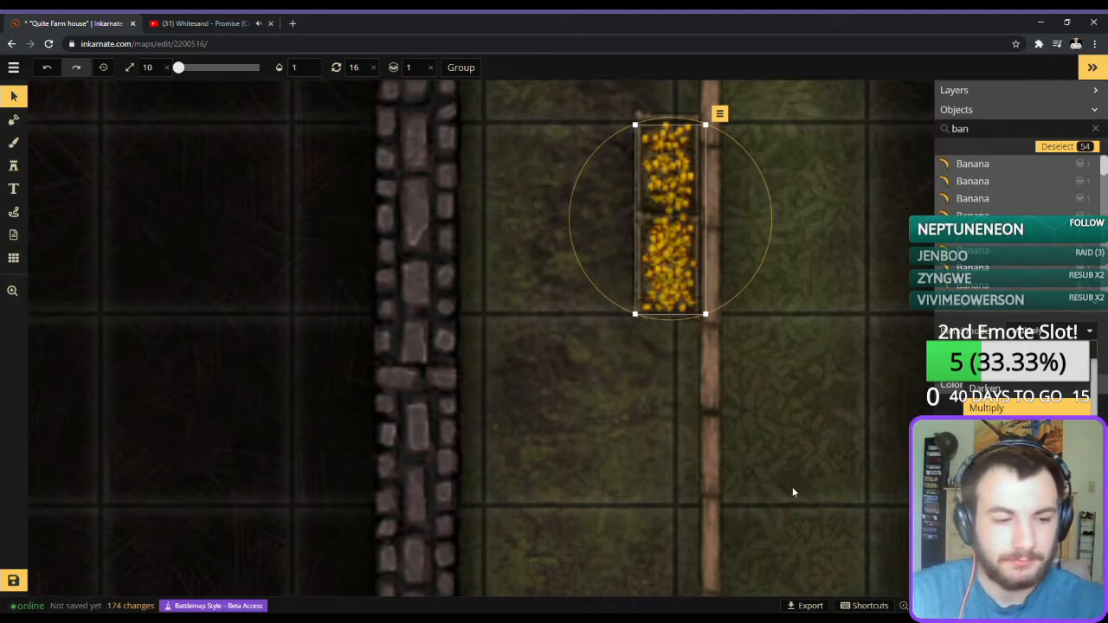
{"action": "left_click", "coordinate": [1009, 382]}
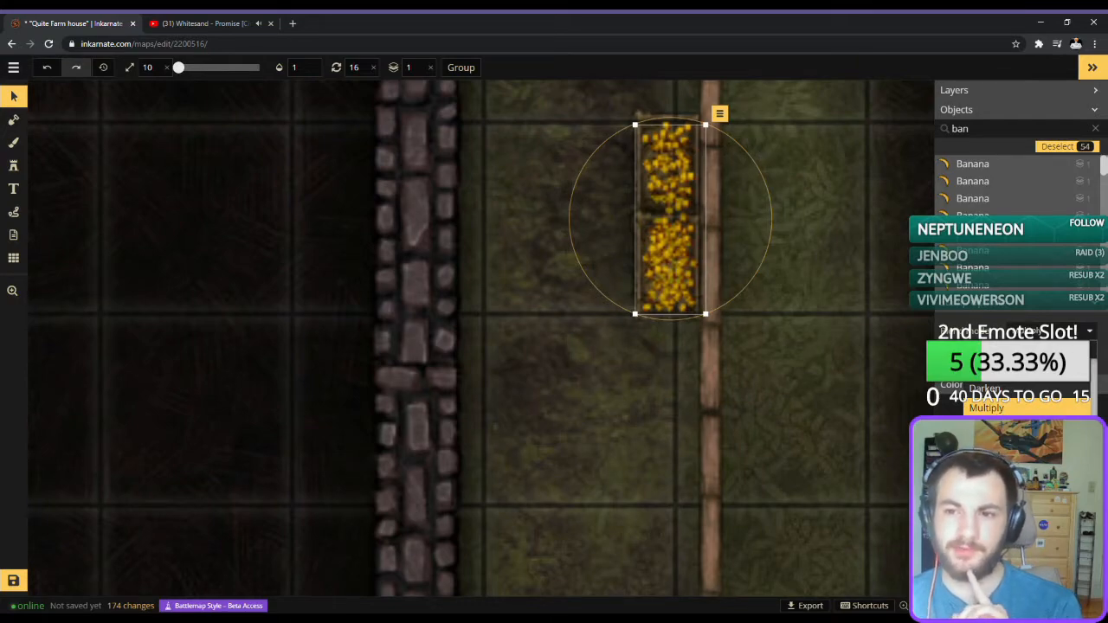
{"action": "scroll", "coordinate": [1007, 404], "scroll_direction": "down", "scroll_amount": 2}
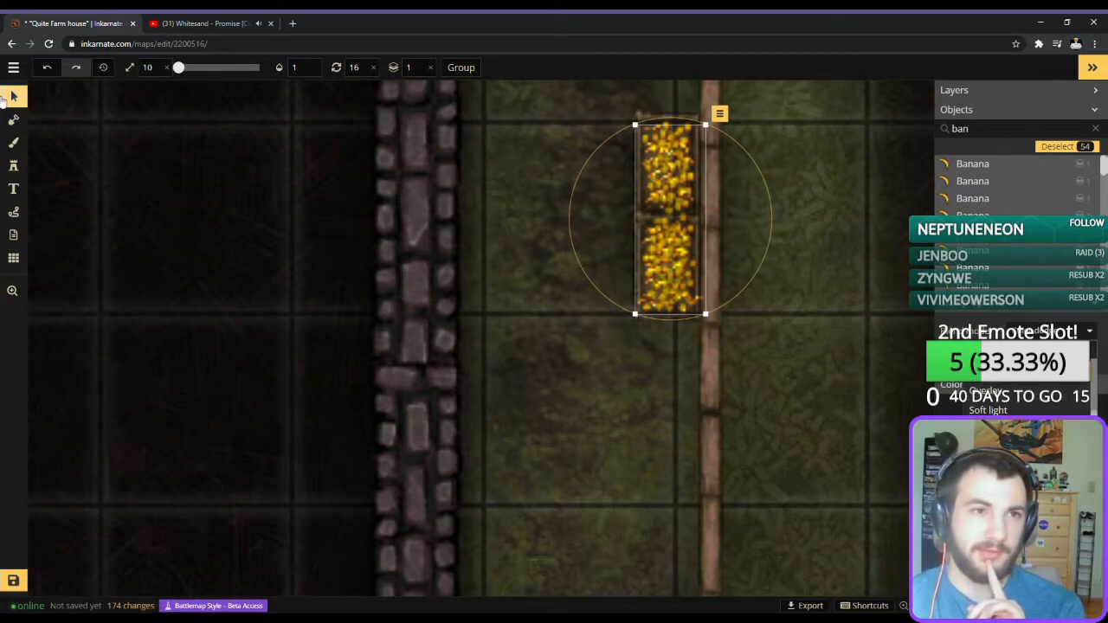
{"action": "left_click", "coordinate": [550, 233]}
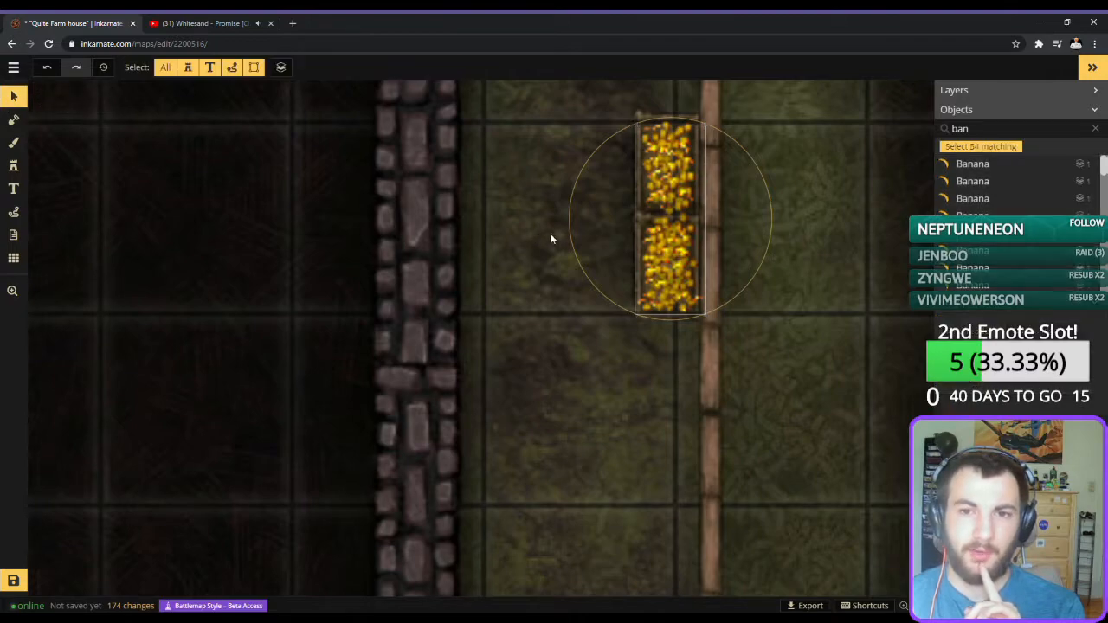
Select the lower crate's gold and bananas, duplicate them and lay the copy over the originals in that crate.
{"action": "left_click_drag", "start_coordinate": [655, 261], "coordinate": [687, 308]}
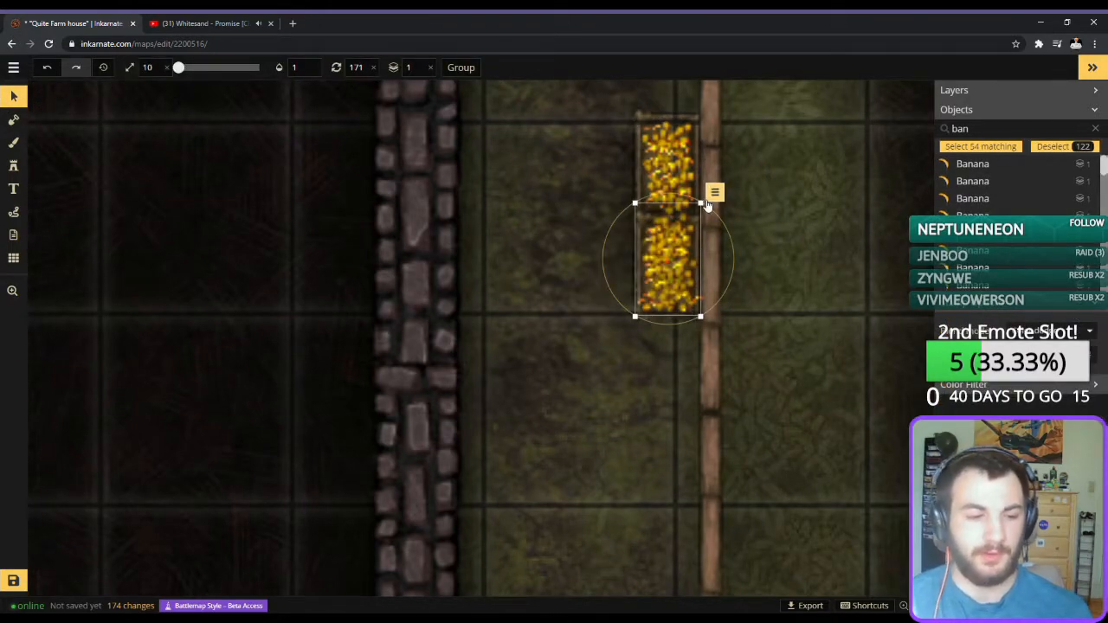
{"action": "left_click_drag", "start_coordinate": [664, 251], "coordinate": [857, 264]}
{"action": "scroll", "coordinate": [852, 265], "scroll_direction": "up", "scroll_amount": 10}
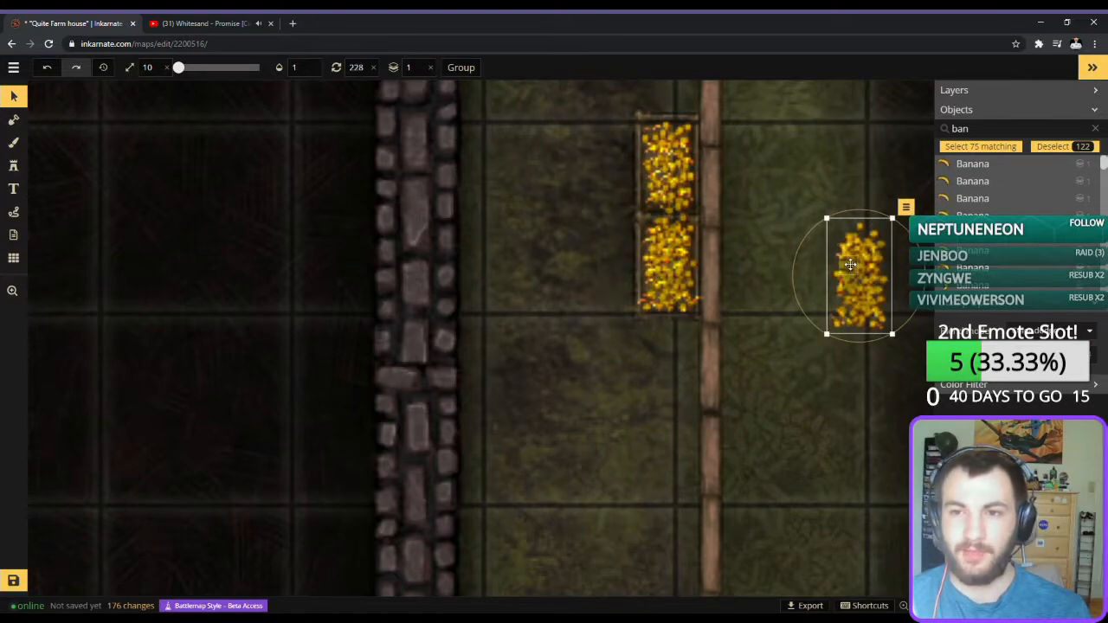
{"action": "key", "text": "ctrl+z"}
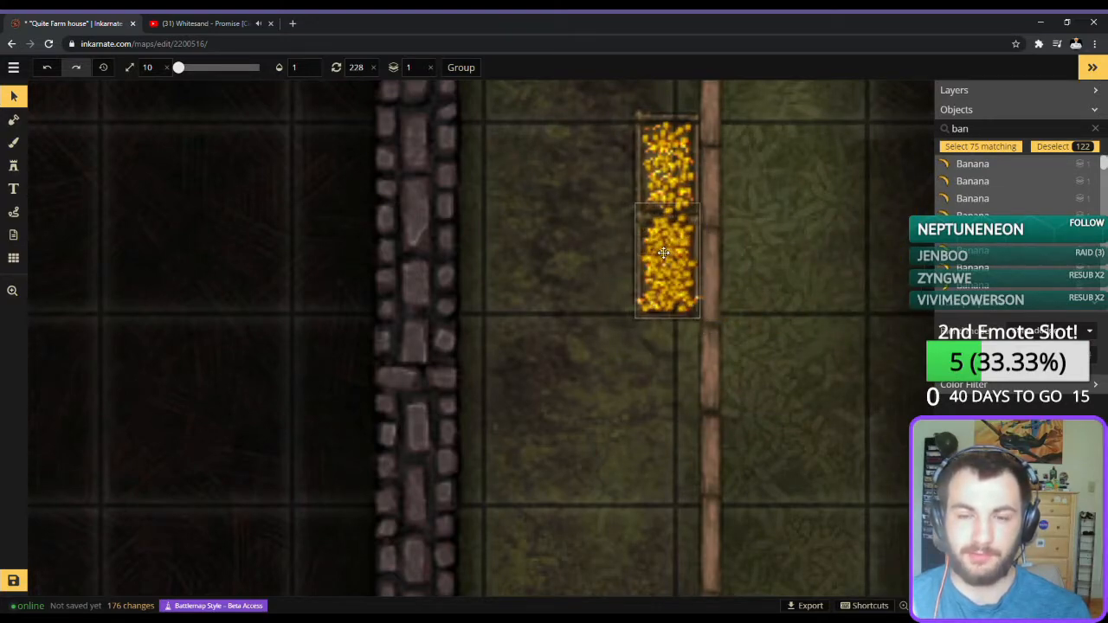
{"action": "left_click_drag", "start_coordinate": [663, 252], "coordinate": [661, 252]}
{"action": "left_click_drag", "start_coordinate": [720, 222], "coordinate": [620, 332]}
{"action": "left_click_drag", "start_coordinate": [651, 274], "coordinate": [663, 271]}
{"action": "left_click_drag", "start_coordinate": [785, 287], "coordinate": [786, 290]}
Paste another copy of the lower crate's gold and bananas and position it over the upper crate.
{"action": "key", "text": "ctrl+v"}
{"action": "left_click_drag", "start_coordinate": [740, 177], "coordinate": [672, 165]}
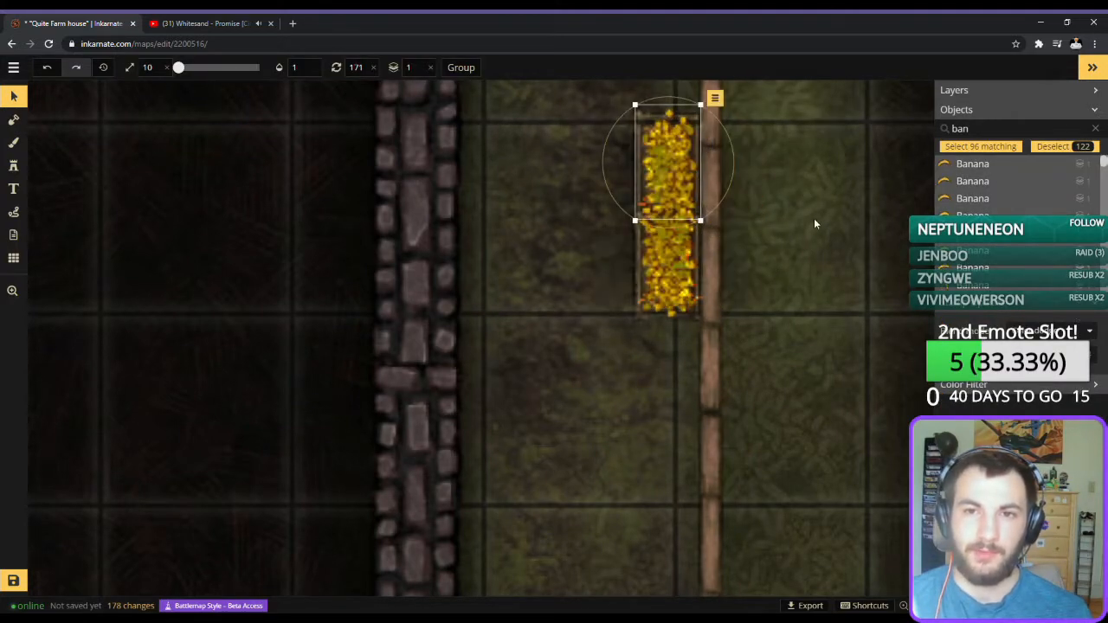
{"action": "left_click_drag", "start_coordinate": [767, 250], "coordinate": [767, 354]}
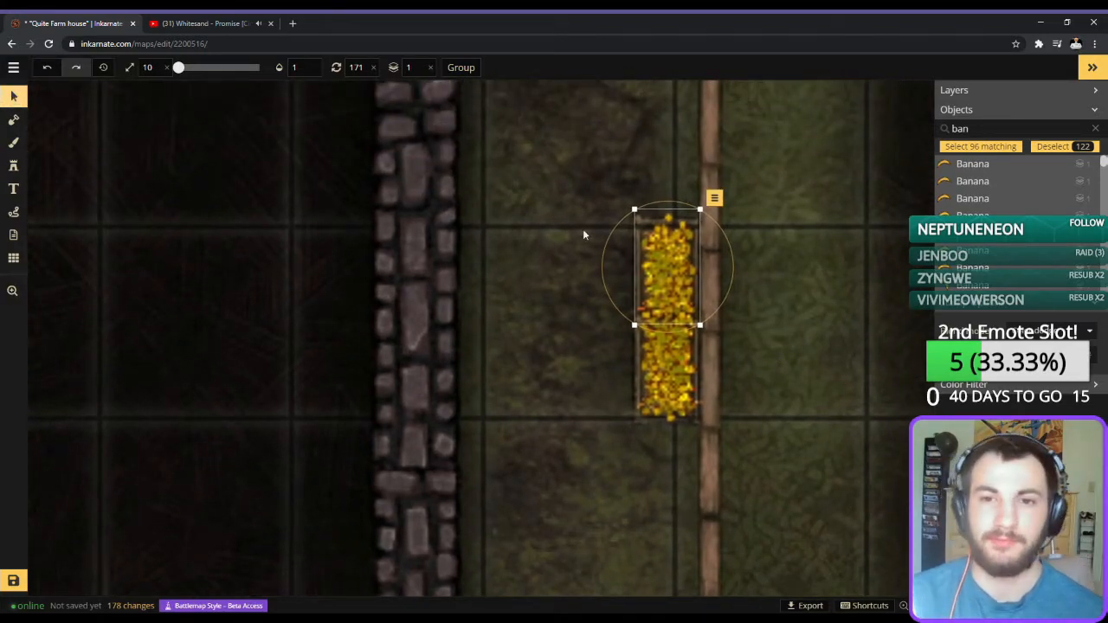
Deselect the pasted pile and delete the stray pieces sticking out over the edges of the yard's gold-and-banana crates.
{"action": "left_click", "coordinate": [606, 184]}
{"action": "left_click", "coordinate": [668, 222]}
{"action": "key", "text": "Delete"}
{"action": "left_click", "coordinate": [673, 419]}
{"action": "key", "text": "Delete"}
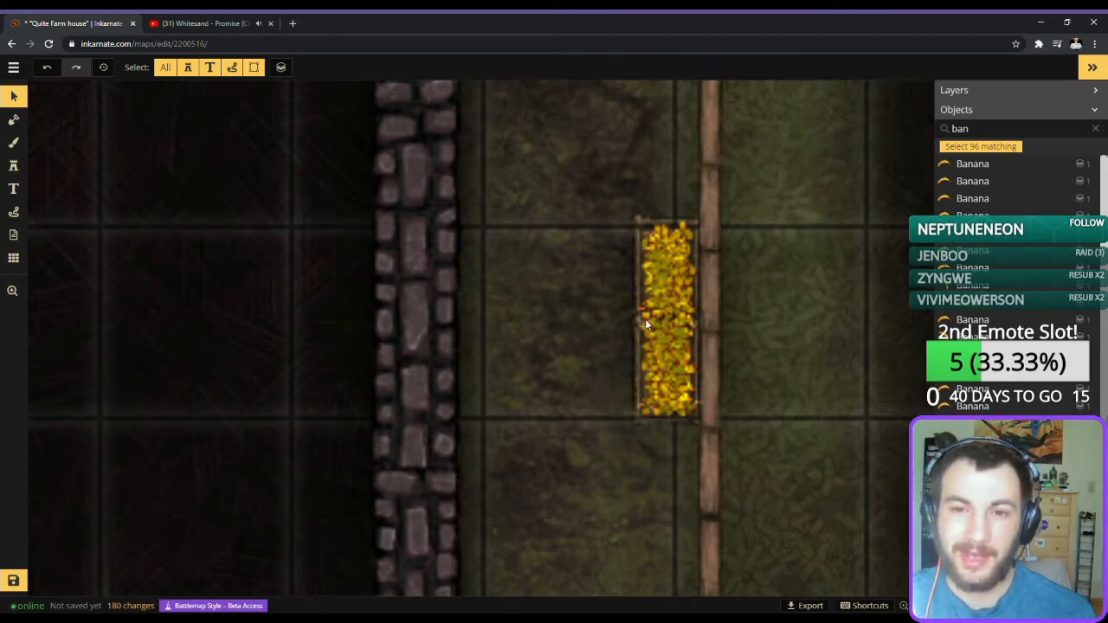
{"action": "left_click", "coordinate": [684, 358]}
{"action": "key", "text": "Delete"}
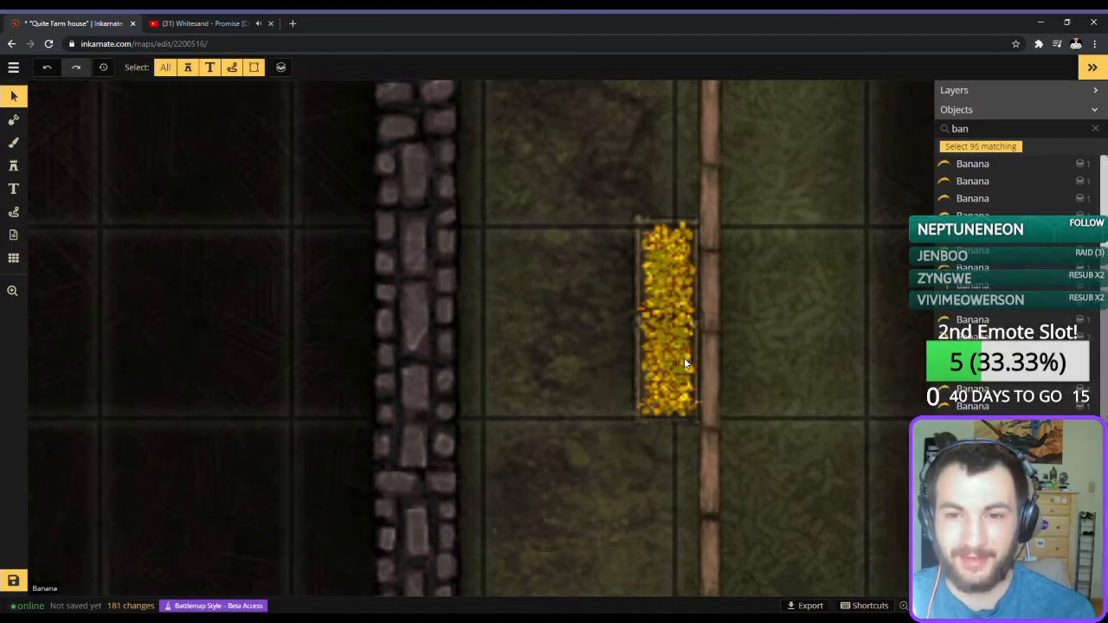
Brush grey wood planks onto the first-floor interior at full opacity and zero softness, enlarging the brush to size 94.
{"action": "scroll", "coordinate": [836, 328], "scroll_direction": "down", "scroll_amount": 5}
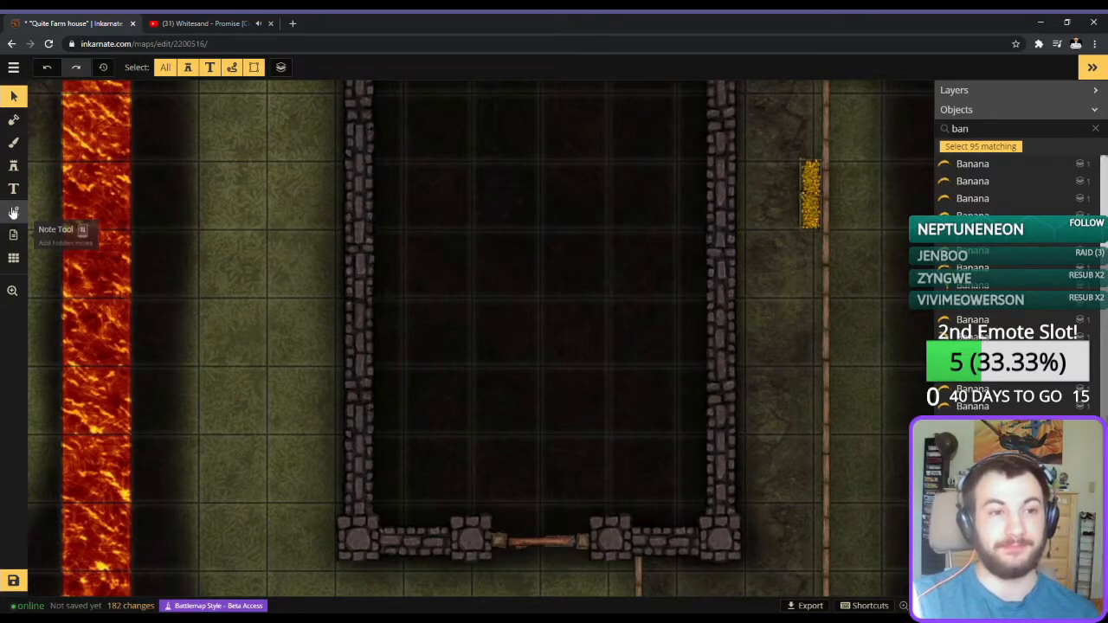
{"action": "left_click", "coordinate": [13, 142]}
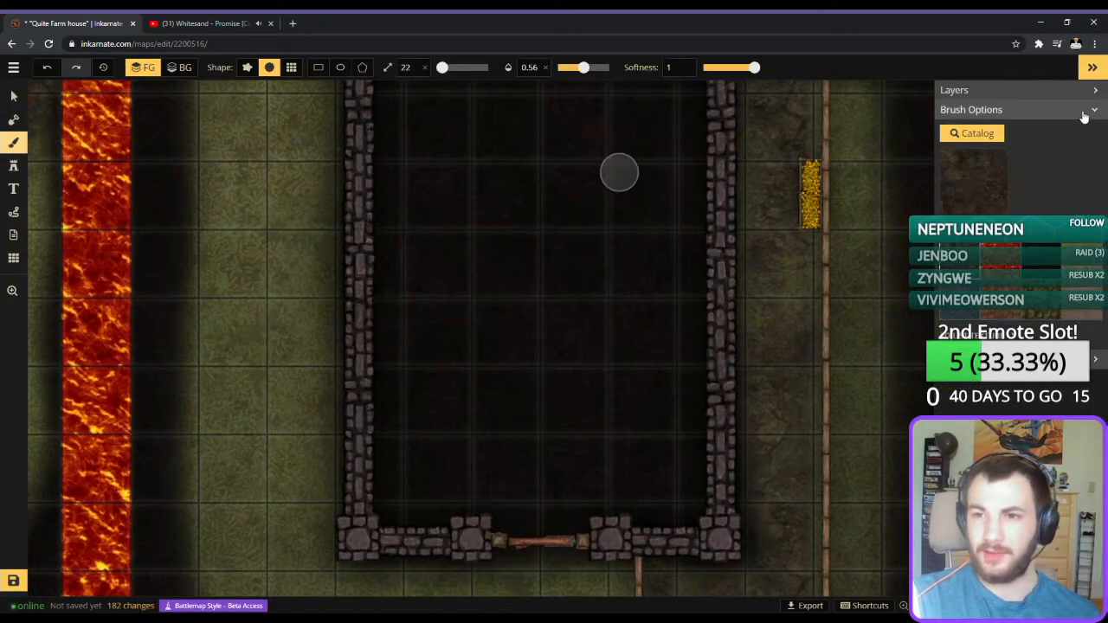
{"action": "left_click", "coordinate": [958, 200]}
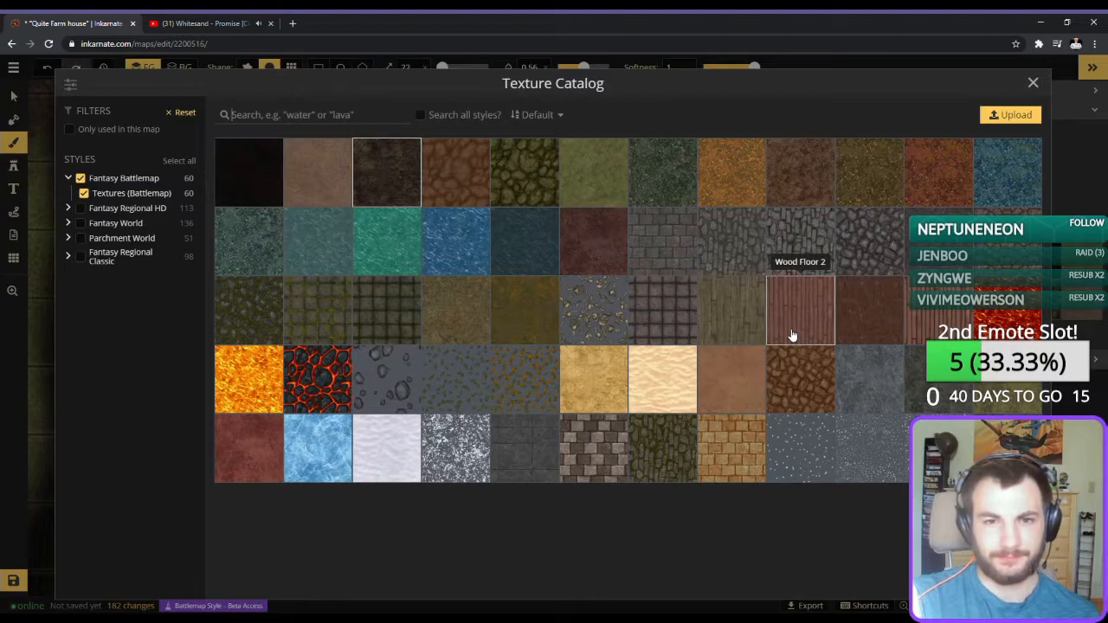
{"action": "left_click", "coordinate": [720, 314]}
{"action": "mouse_move", "coordinate": [432, 380]}
{"action": "left_mouse_down"}
{"action": "mouse_move", "coordinate": [463, 403]}
{"action": "mouse_move", "coordinate": [537, 298]}
{"action": "left_mouse_up"}
{"action": "left_click_drag", "start_coordinate": [732, 64], "coordinate": [696, 69]}
{"action": "mouse_move", "coordinate": [467, 234]}
{"action": "left_mouse_down"}
{"action": "mouse_move", "coordinate": [492, 317]}
{"action": "mouse_move", "coordinate": [428, 401]}
{"action": "mouse_move", "coordinate": [432, 281]}
{"action": "mouse_move", "coordinate": [459, 203]}
{"action": "mouse_move", "coordinate": [396, 413]}
{"action": "mouse_move", "coordinate": [406, 280]}
{"action": "mouse_move", "coordinate": [405, 406]}
{"action": "left_mouse_up"}
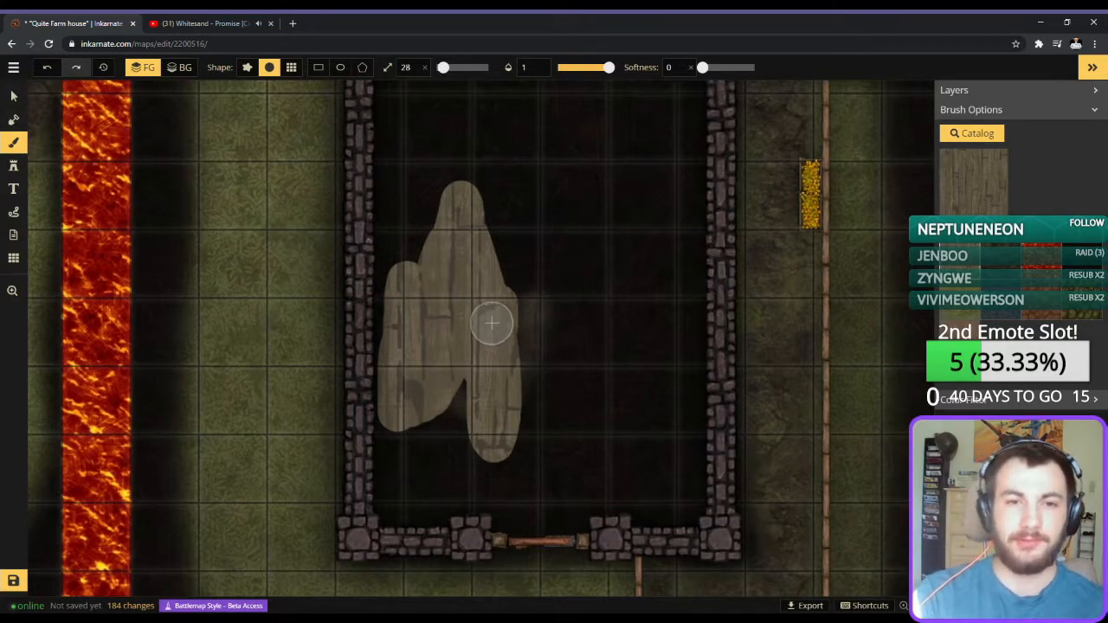
{"action": "key", "text": "bracketright"}
{"action": "key", "text": "bracketright"}
{"action": "mouse_move", "coordinate": [552, 305]}
{"action": "left_mouse_down"}
{"action": "mouse_move", "coordinate": [532, 347]}
{"action": "mouse_move", "coordinate": [509, 278]}
{"action": "mouse_move", "coordinate": [522, 343]}
{"action": "mouse_move", "coordinate": [464, 412]}
{"action": "mouse_move", "coordinate": [448, 461]}
{"action": "mouse_move", "coordinate": [574, 459]}
{"action": "left_mouse_up"}
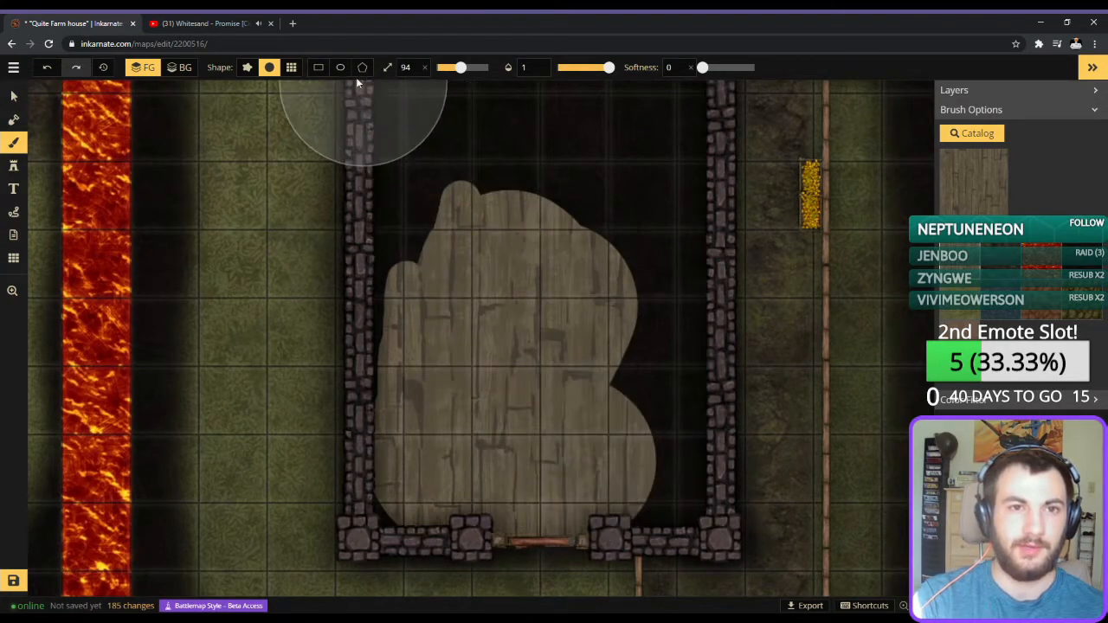
Fill the whole first-floor interior with the wood plank texture using a rectangle drawn wall to wall.
{"action": "left_click", "coordinate": [317, 67]}
{"action": "scroll", "coordinate": [518, 265], "scroll_direction": "down", "scroll_amount": 4}
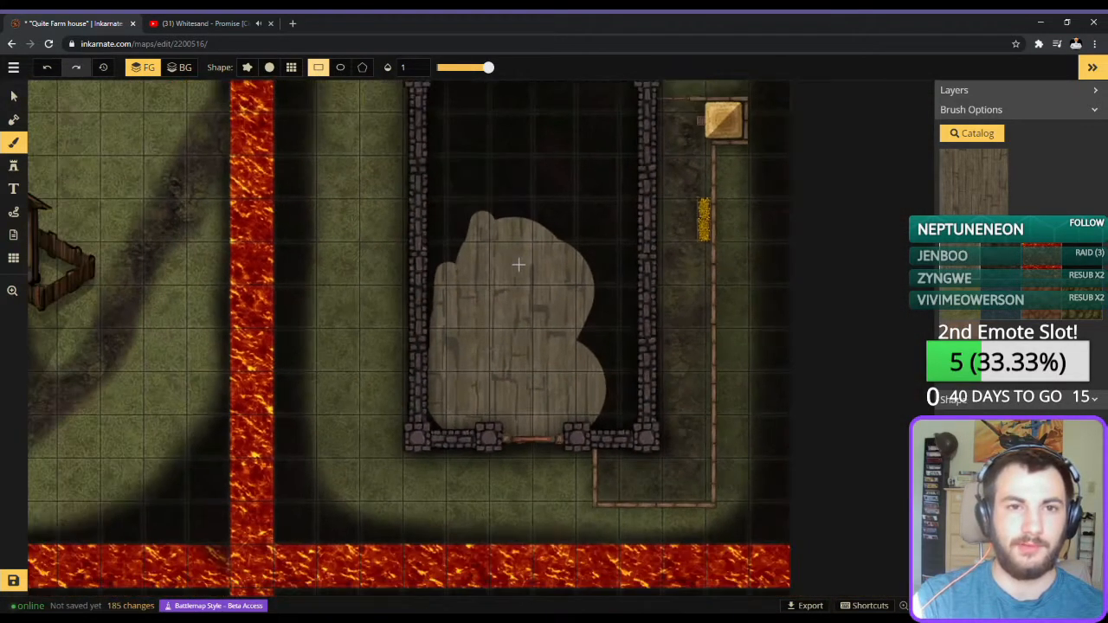
{"action": "left_click_drag", "start_coordinate": [517, 265], "coordinate": [524, 316]}
{"action": "left_click_drag", "start_coordinate": [645, 488], "coordinate": [427, 129]}
{"action": "left_click", "coordinate": [479, 511]}
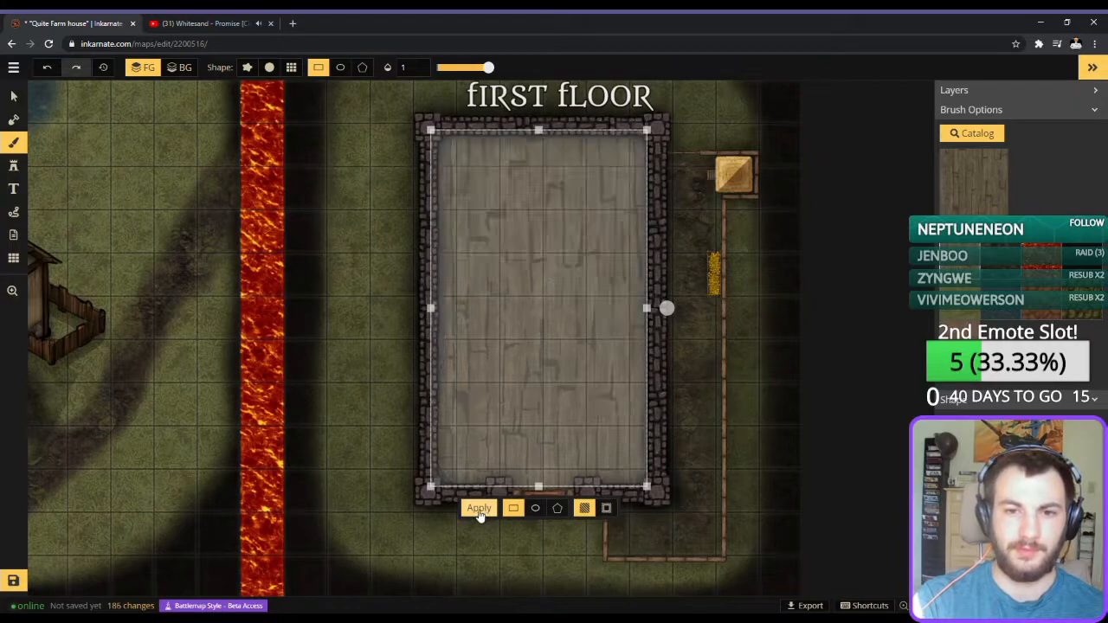
{"action": "left_click_drag", "start_coordinate": [602, 357], "coordinate": [607, 360]}
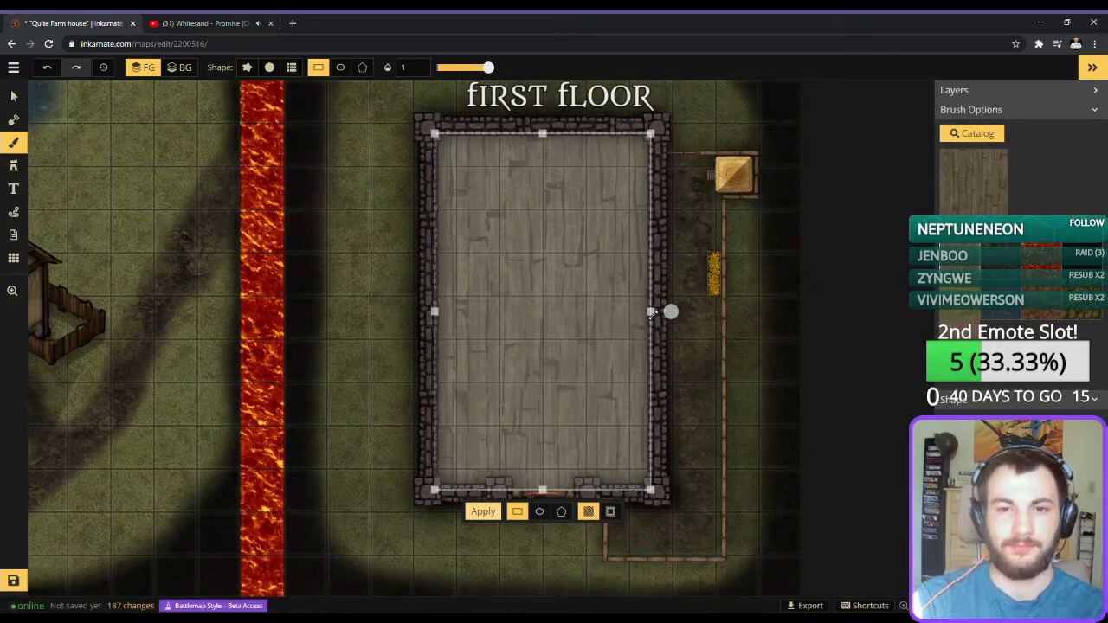
Set up a round dark dirt brush at size 21, opacity 0.5 and softness 0.95 for the front doorway.
{"action": "left_click", "coordinate": [270, 67]}
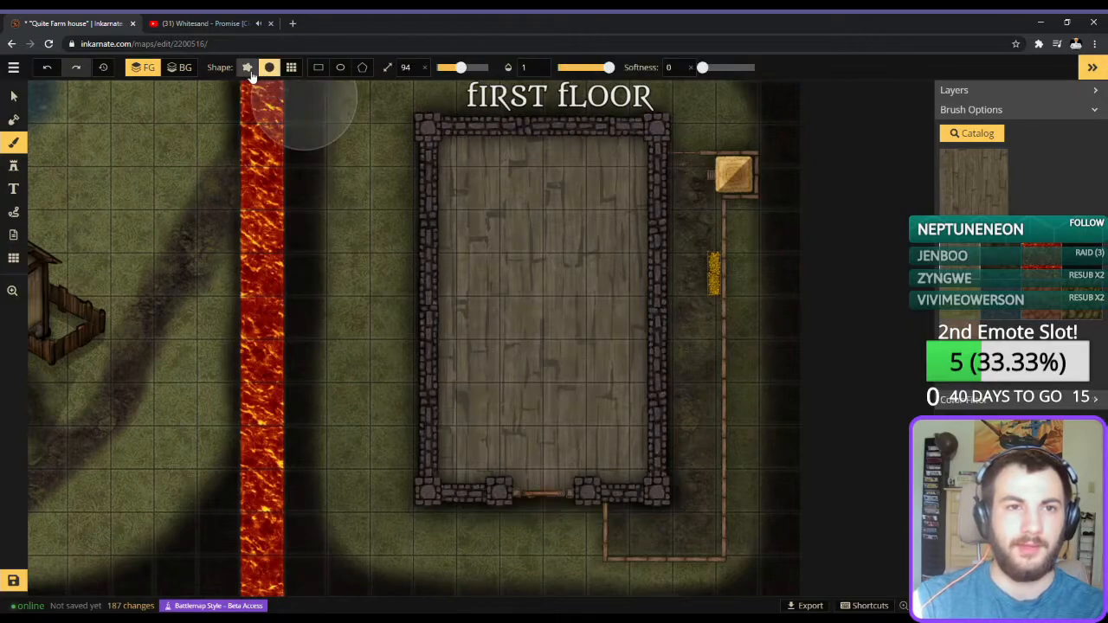
{"action": "scroll", "coordinate": [500, 344], "scroll_direction": "up", "scroll_amount": 1}
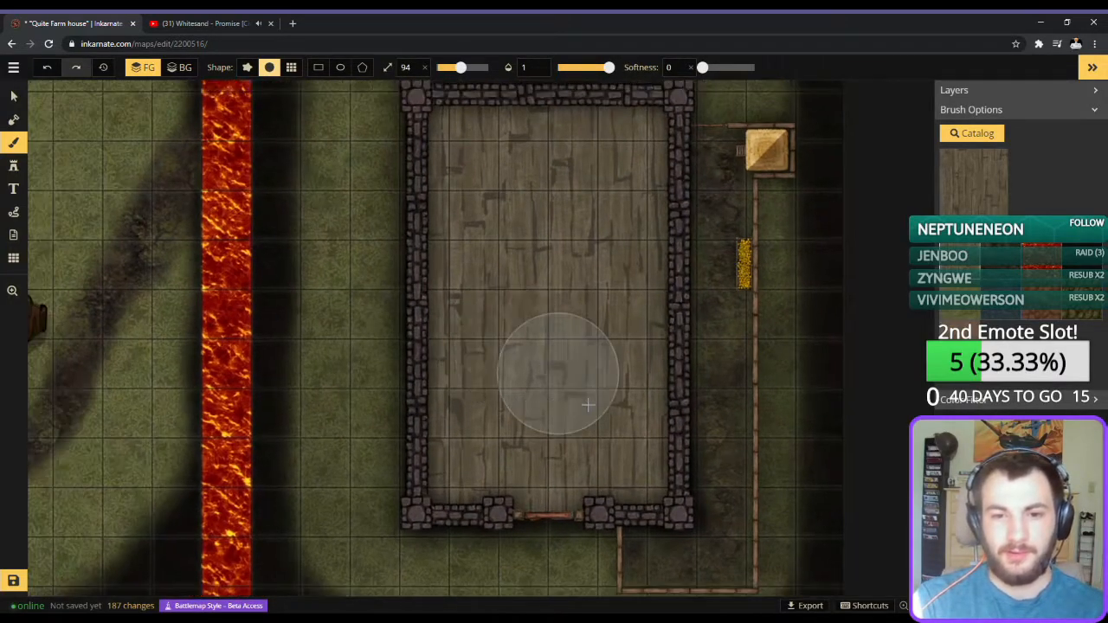
{"action": "scroll", "coordinate": [562, 371], "scroll_direction": "up", "scroll_amount": 2}
{"action": "mouse_move", "coordinate": [594, 421]}
{"action": "left_mouse_down"}
{"action": "mouse_move", "coordinate": [594, 339]}
{"action": "mouse_move", "coordinate": [634, 317]}
{"action": "left_mouse_up"}
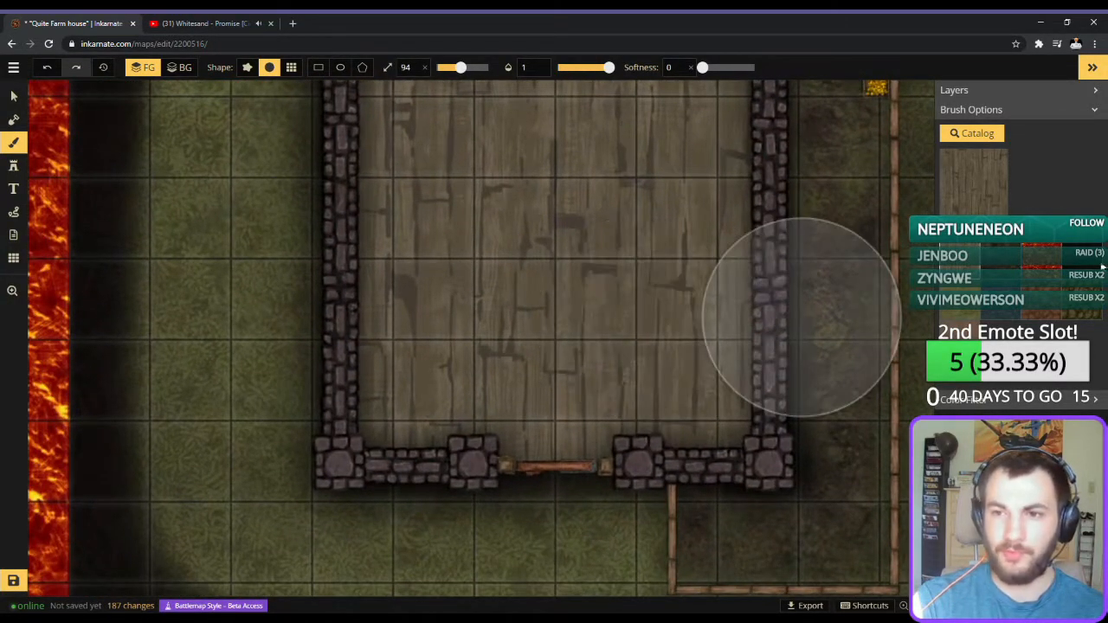
{"action": "left_click", "coordinate": [1013, 266]}
{"action": "key", "text": "bracketleft"}
{"action": "key", "text": "bracketleft"}
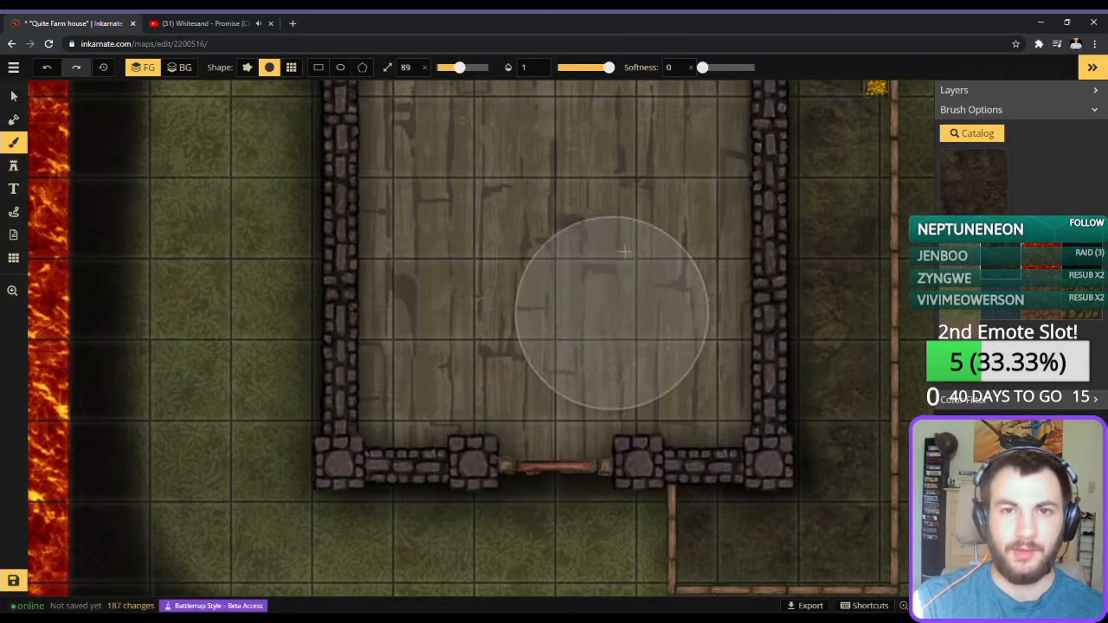
{"action": "key", "text": "bracketleft"}
{"action": "key", "text": "bracketleft"}
{"action": "key", "text": "bracketleft"}
{"action": "key", "text": "bracketleft"}
{"action": "key", "text": "bracketleft"}
{"action": "key", "text": "bracketleft"}
{"action": "key", "text": "bracketleft"}
{"action": "left_click_drag", "start_coordinate": [702, 67], "coordinate": [756, 69]}
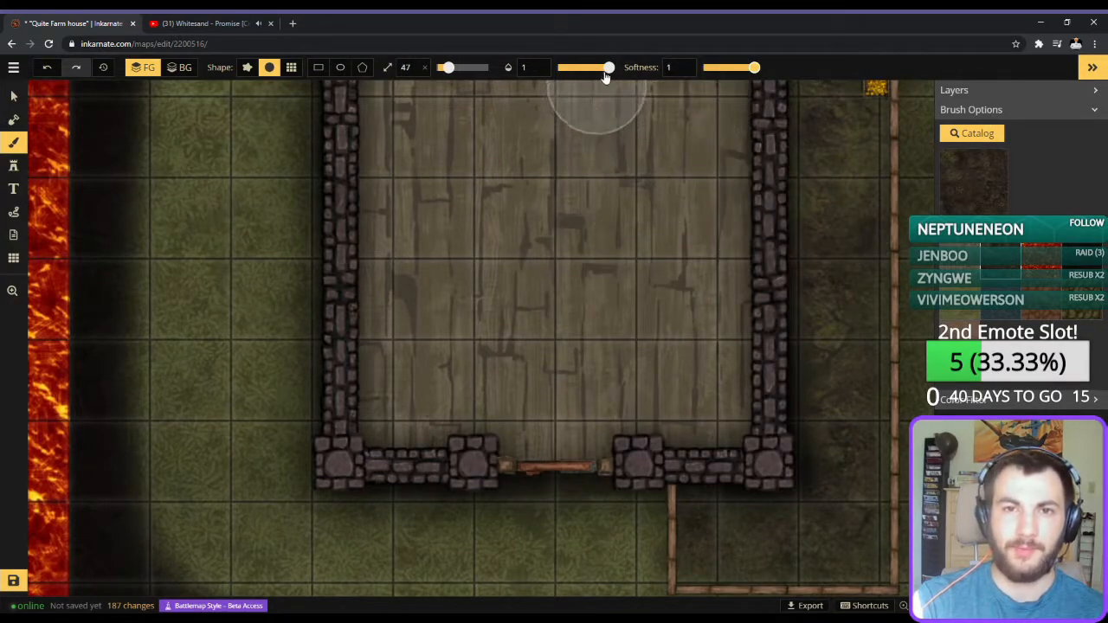
{"action": "left_click_drag", "start_coordinate": [608, 68], "coordinate": [581, 70]}
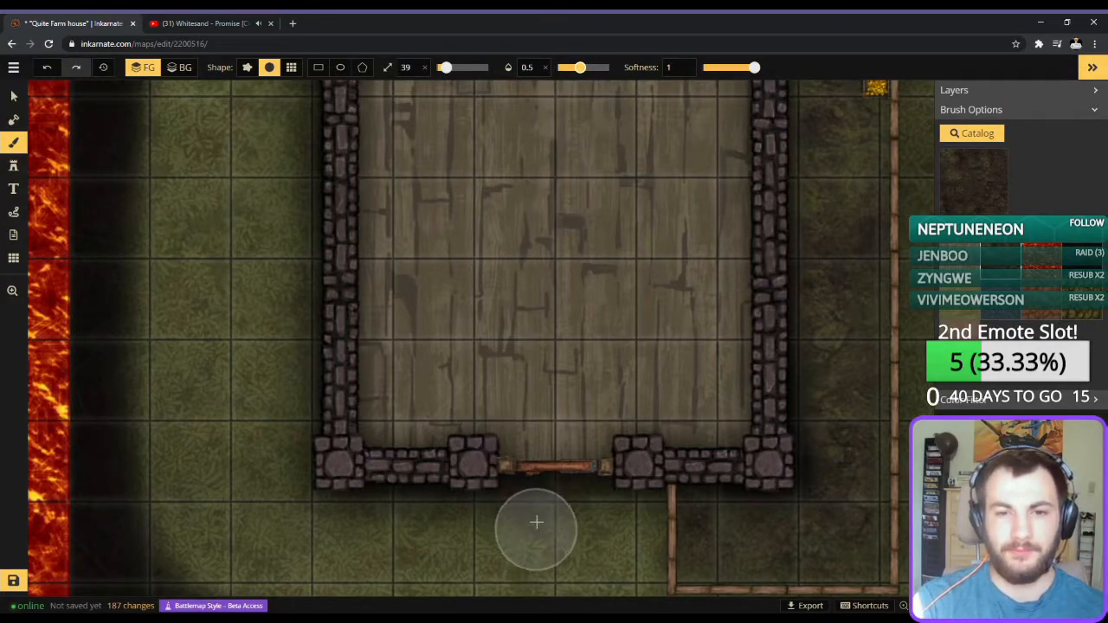
{"action": "key", "text": "bracketleft"}
{"action": "key", "text": "bracketleft"}
{"action": "key", "text": "bracketleft"}
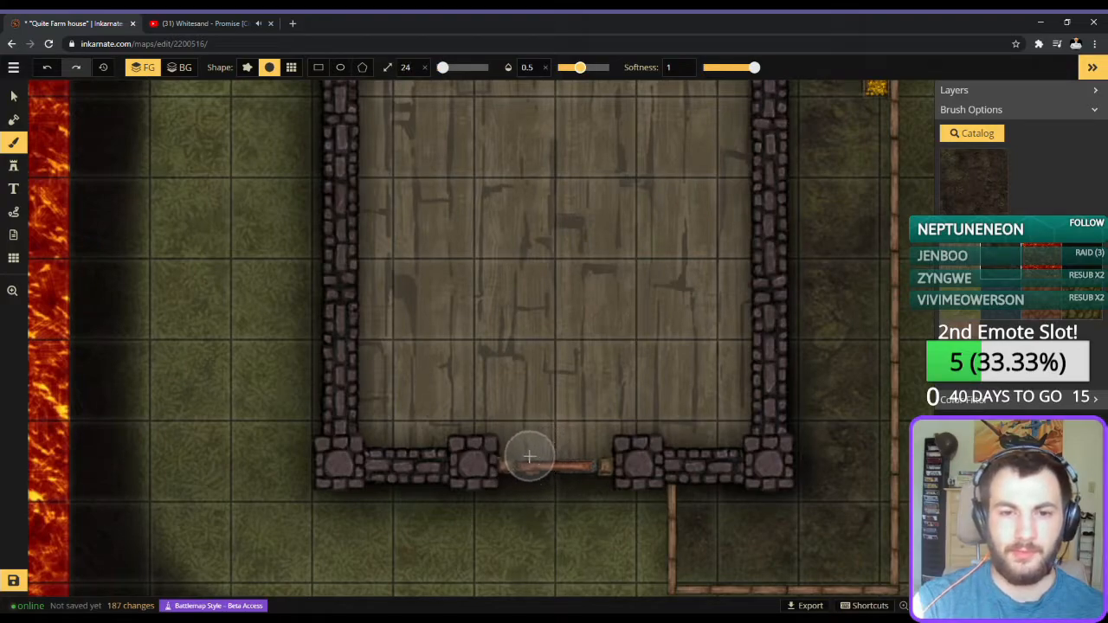
{"action": "key", "text": "shift+bracketleft"}
Brush dark dirt over the plank floor and ground around the first floor's front door.
{"action": "left_click_drag", "start_coordinate": [594, 452], "coordinate": [514, 459]}
{"action": "mouse_move", "coordinate": [611, 437]}
{"action": "left_mouse_down"}
{"action": "mouse_move", "coordinate": [526, 457]}
{"action": "mouse_move", "coordinate": [517, 430]}
{"action": "left_mouse_up"}
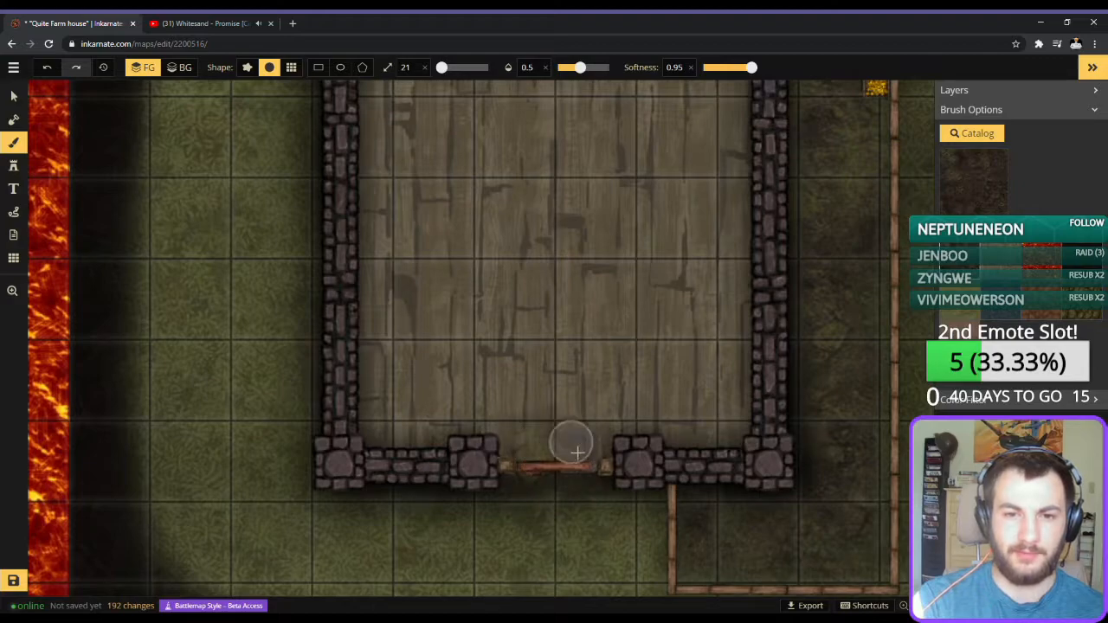
{"action": "scroll", "coordinate": [551, 499], "scroll_direction": "up", "scroll_amount": 1}
{"action": "scroll", "coordinate": [552, 500], "scroll_direction": "up", "scroll_amount": 6}
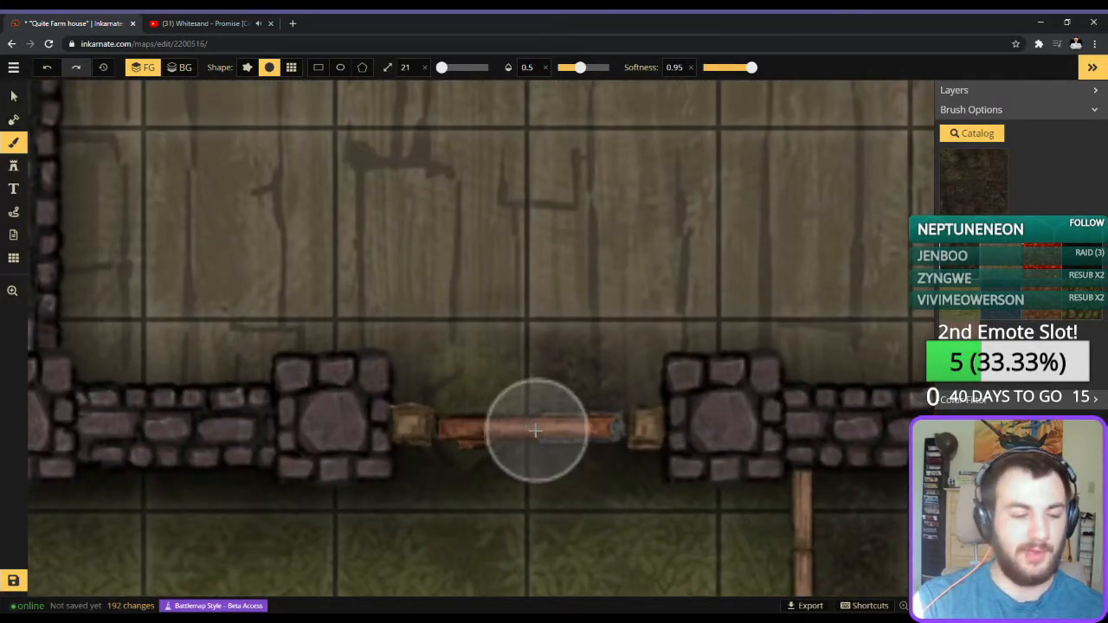
{"action": "mouse_move", "coordinate": [489, 396]}
{"action": "left_mouse_down"}
{"action": "mouse_move", "coordinate": [520, 274]}
{"action": "mouse_move", "coordinate": [490, 484]}
{"action": "left_mouse_up"}
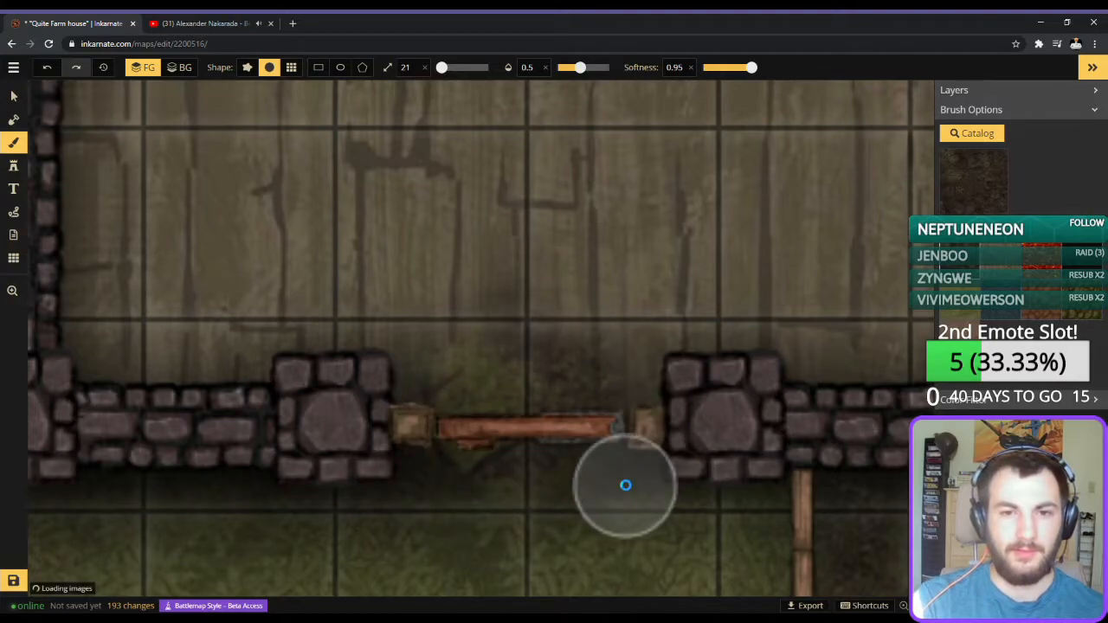
Undo the dark dirt strokes around the front door.
{"action": "key", "text": "ctrl+z"}
{"action": "key", "text": "ctrl+z"}
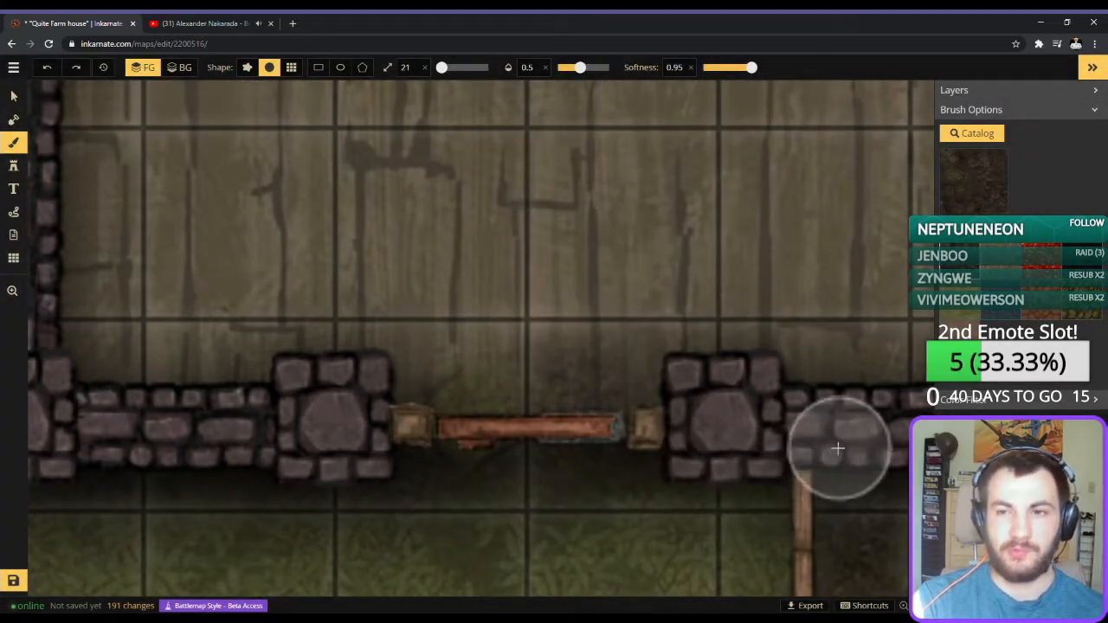
{"action": "key", "text": "ctrl+z"}
{"action": "key", "text": "ctrl+z"}
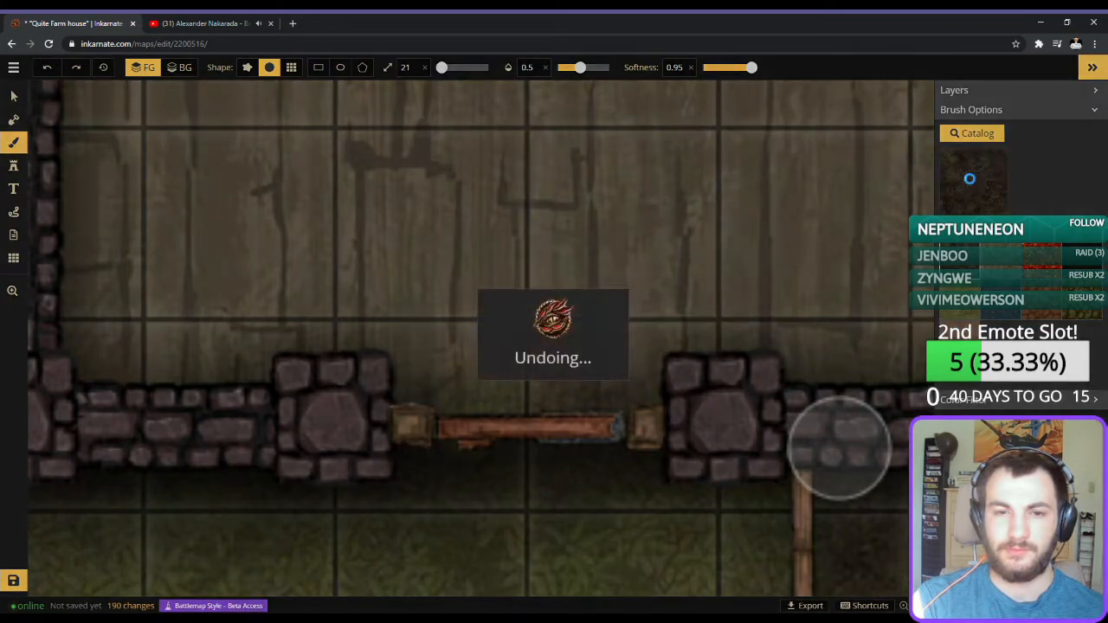
{"action": "key", "text": "ctrl+z"}
Try the reddish-brown ground texture at the front door and undo the stroke.
{"action": "left_click", "coordinate": [970, 185]}
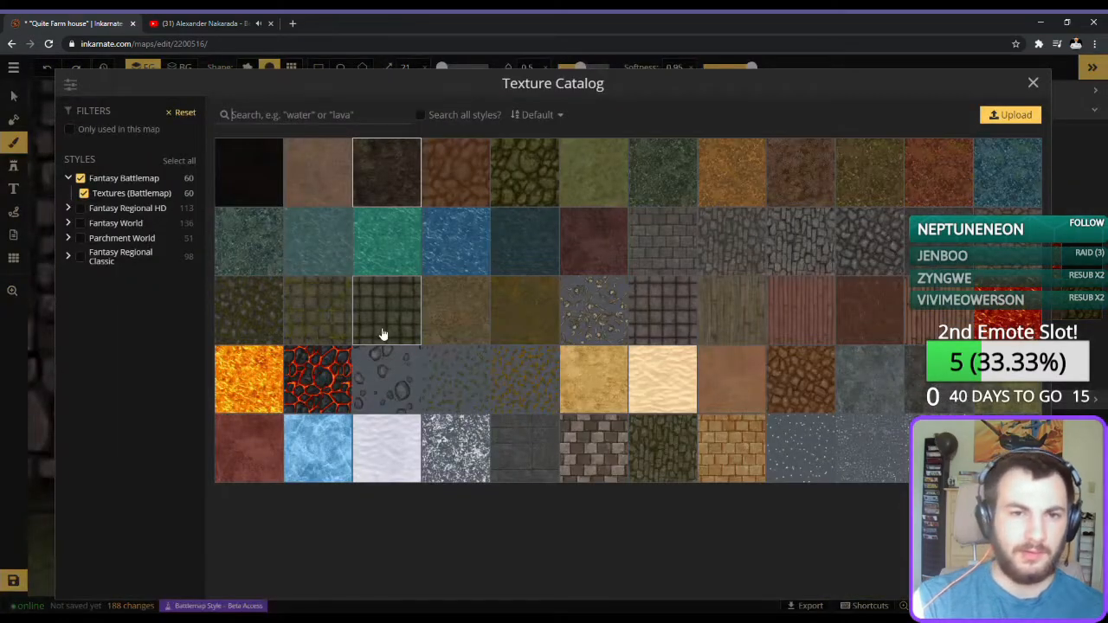
{"action": "left_click", "coordinate": [778, 194]}
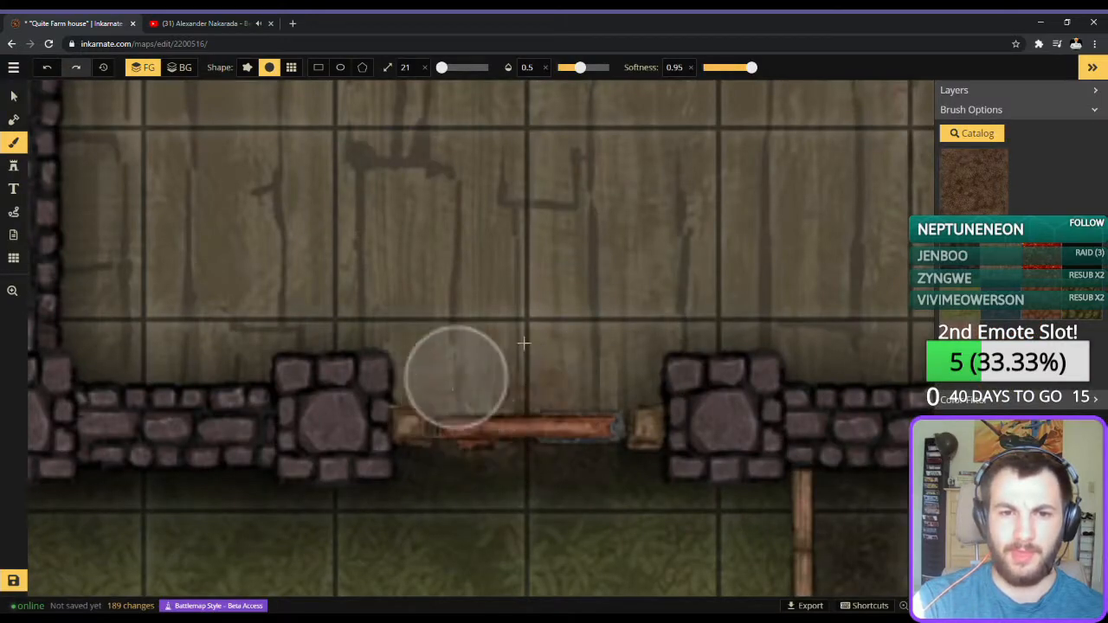
{"action": "key", "text": "ctrl+z"}
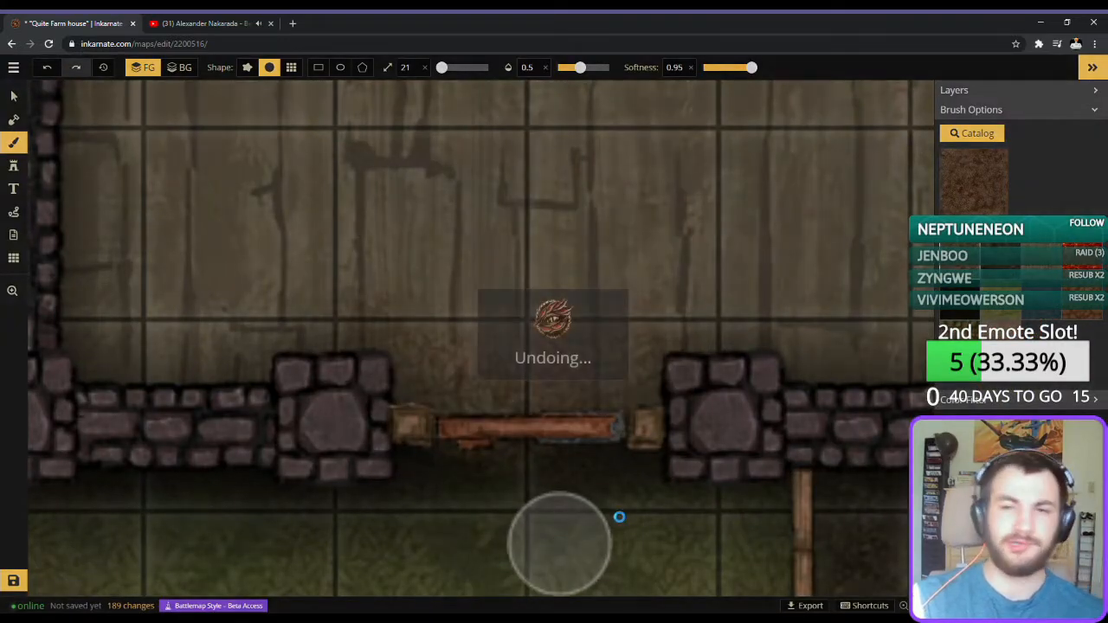
Choose the brown cobblestone texture and brush a soft, worn patch on the planks inside the front door.
{"action": "left_click", "coordinate": [962, 200]}
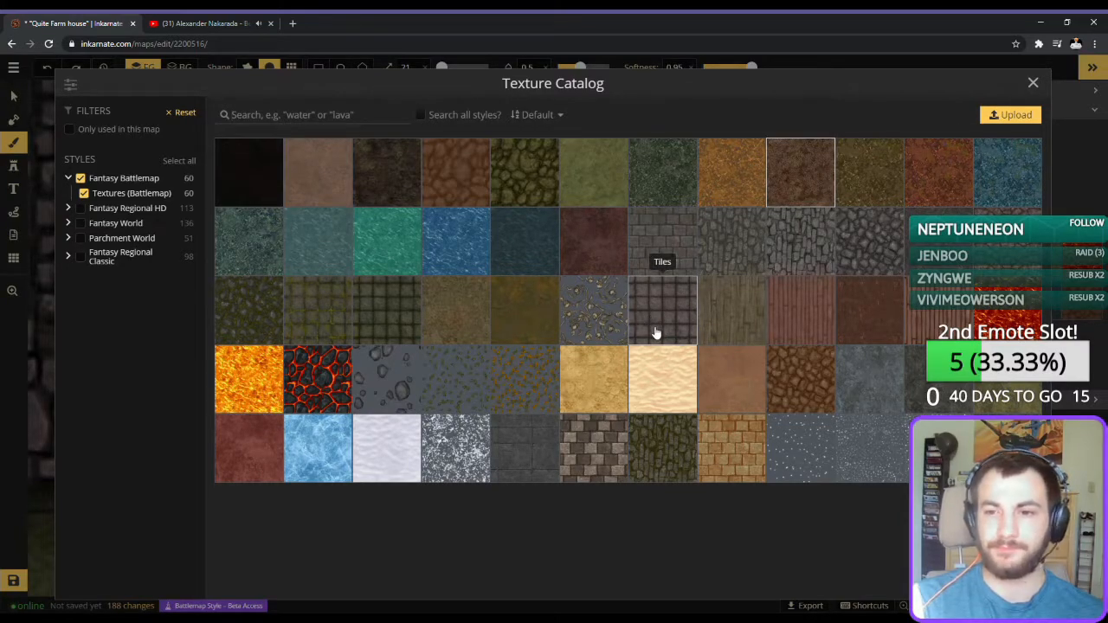
{"action": "left_click", "coordinate": [446, 176]}
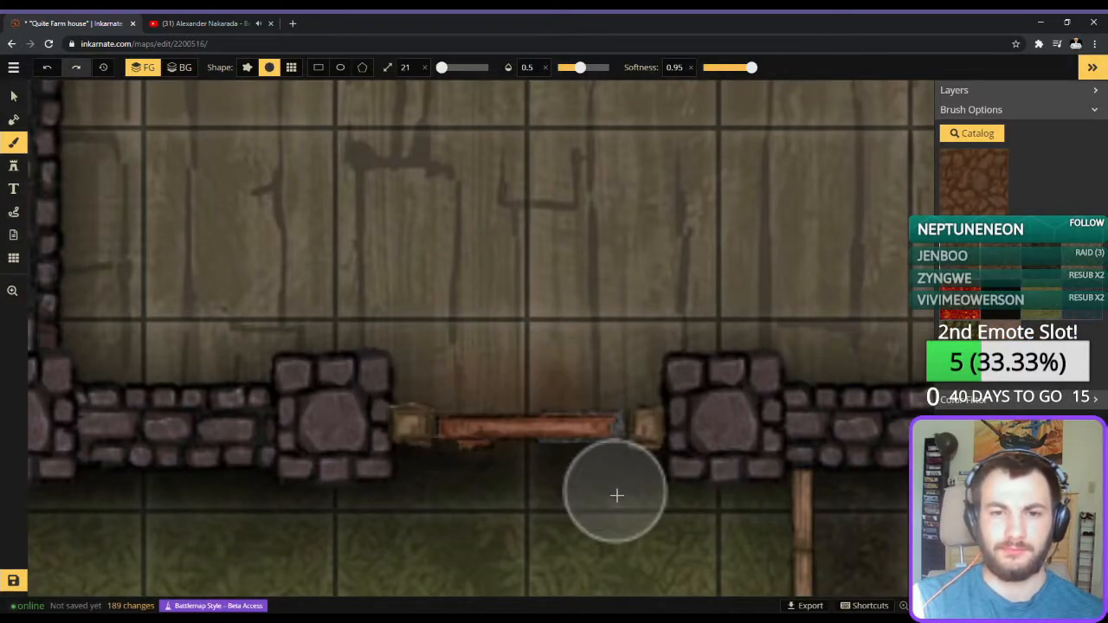
{"action": "mouse_move", "coordinate": [596, 400]}
{"action": "left_mouse_down"}
{"action": "mouse_move", "coordinate": [531, 379]}
{"action": "mouse_move", "coordinate": [426, 399]}
{"action": "mouse_move", "coordinate": [552, 391]}
{"action": "mouse_move", "coordinate": [578, 412]}
{"action": "mouse_move", "coordinate": [603, 385]}
{"action": "left_mouse_up"}
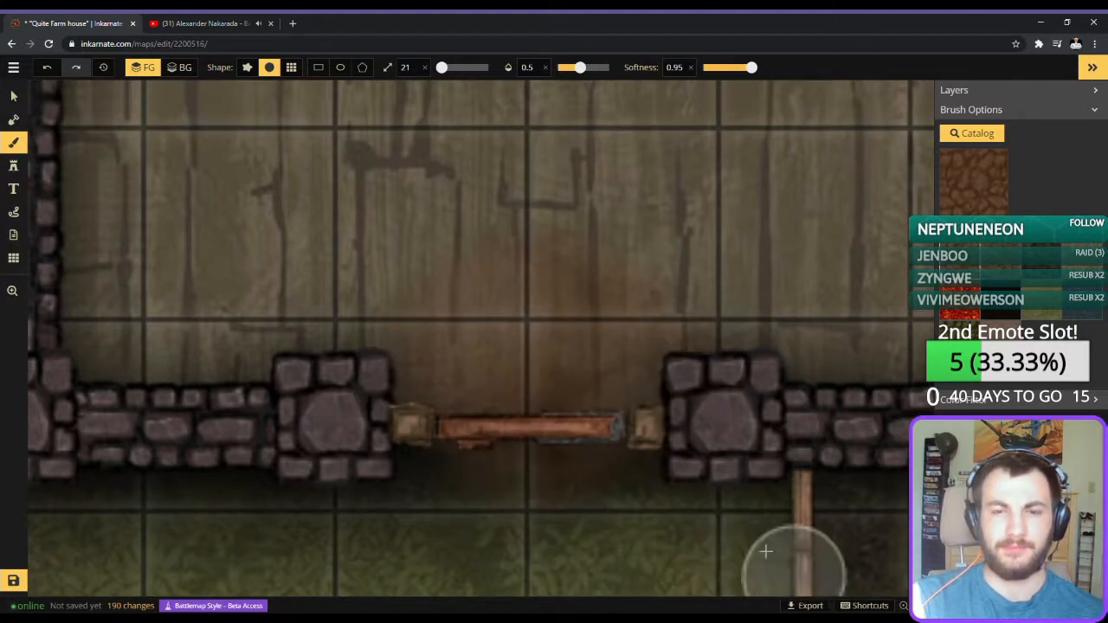
Brush a dark dirt path from the front door down to the lava divider, raising the brush opacity and softness to 1.
{"action": "scroll", "coordinate": [726, 554], "scroll_direction": "down", "scroll_amount": 3}
{"action": "left_click_drag", "start_coordinate": [695, 526], "coordinate": [732, 353]}
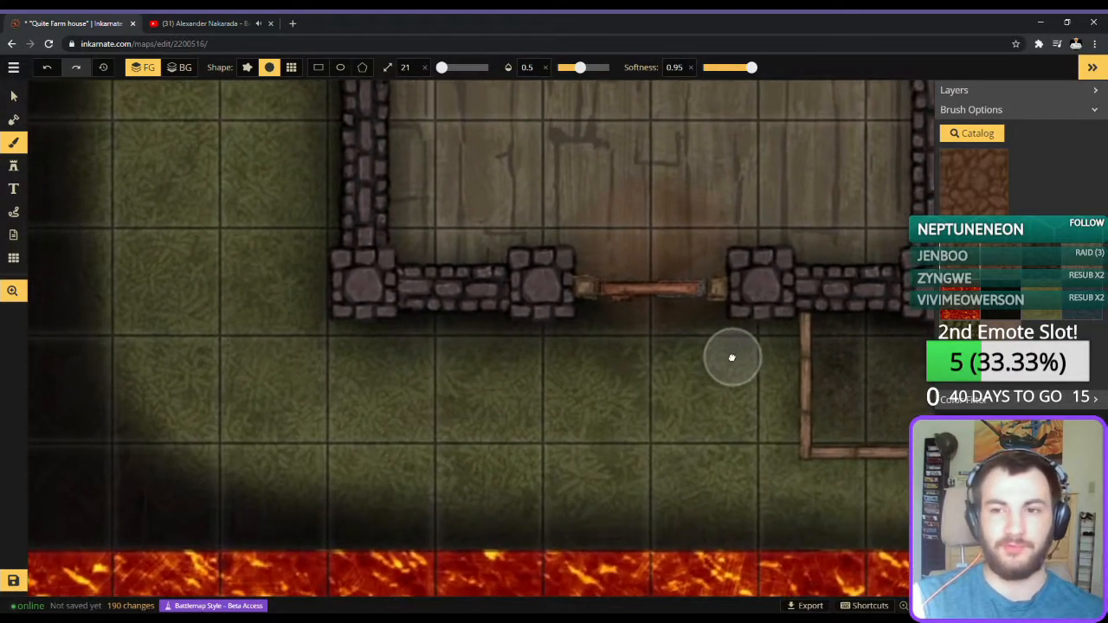
{"action": "left_click", "coordinate": [1043, 276]}
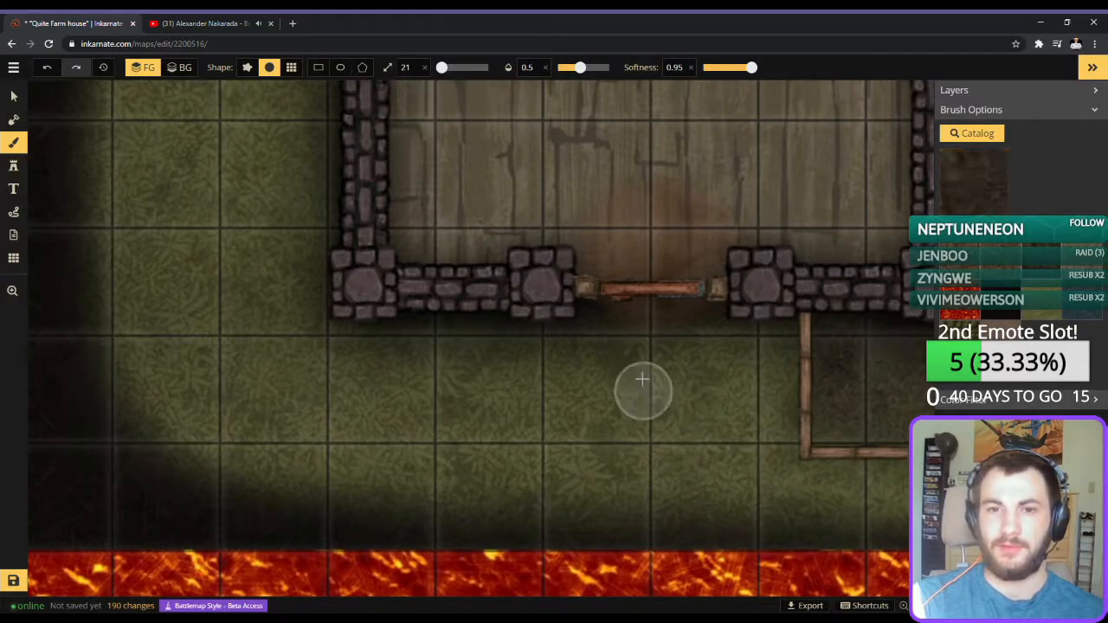
{"action": "left_click_drag", "start_coordinate": [614, 317], "coordinate": [613, 477]}
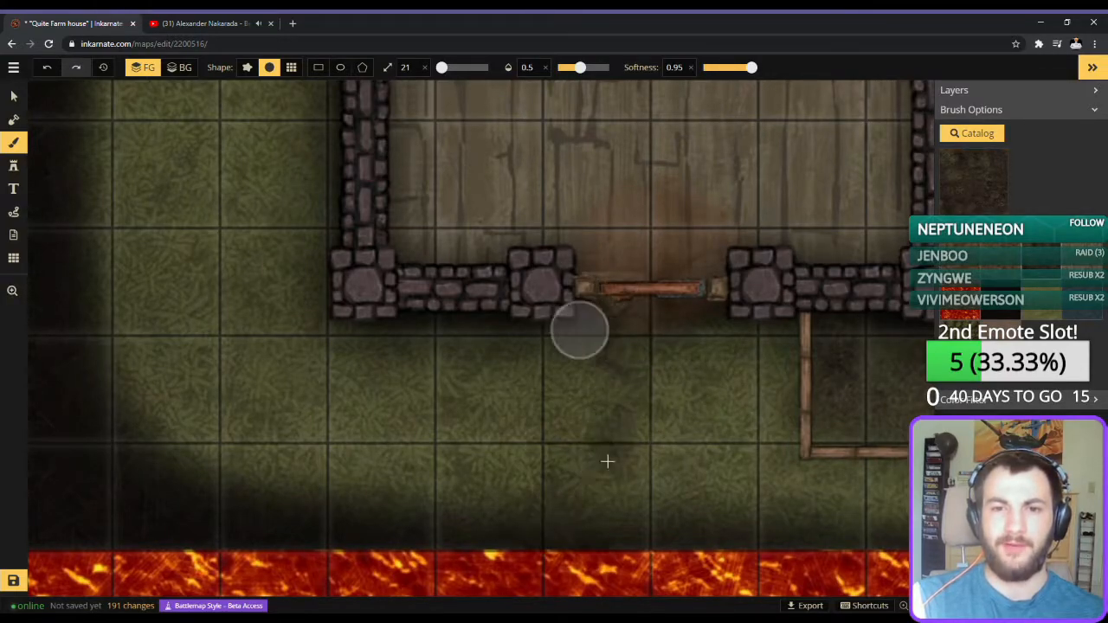
{"action": "left_click_drag", "start_coordinate": [581, 67], "coordinate": [653, 68]}
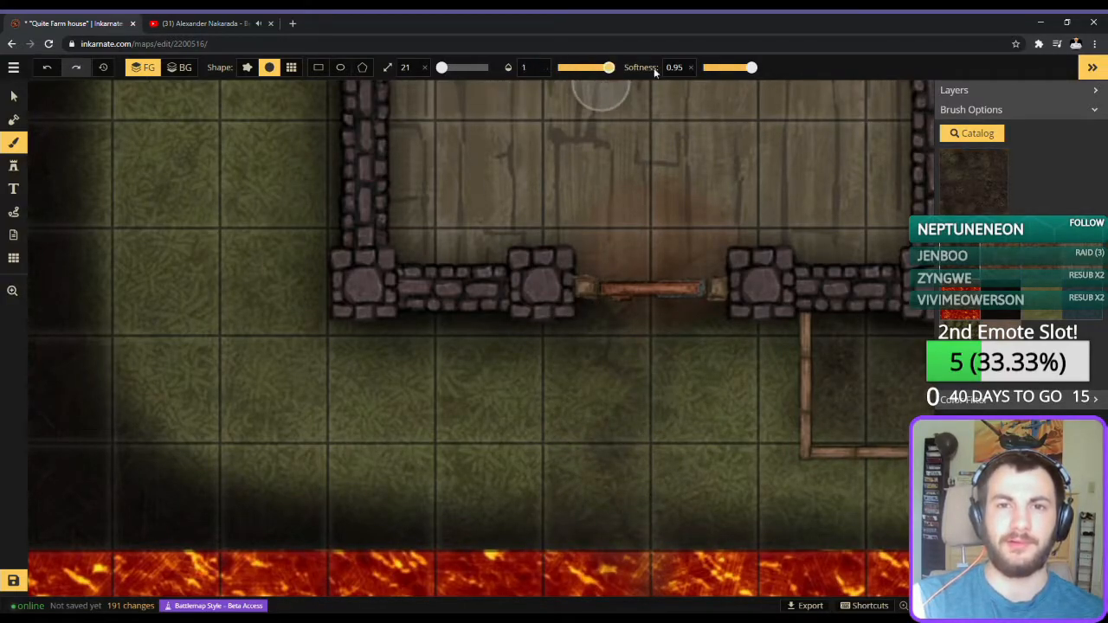
{"action": "left_click_drag", "start_coordinate": [747, 69], "coordinate": [760, 68]}
{"action": "mouse_move", "coordinate": [598, 408]}
{"action": "left_mouse_down"}
{"action": "mouse_move", "coordinate": [605, 533]}
{"action": "mouse_move", "coordinate": [614, 348]}
{"action": "mouse_move", "coordinate": [582, 320]}
{"action": "mouse_move", "coordinate": [608, 482]}
{"action": "mouse_move", "coordinate": [674, 460]}
{"action": "mouse_move", "coordinate": [678, 320]}
{"action": "mouse_move", "coordinate": [663, 531]}
{"action": "mouse_move", "coordinate": [691, 412]}
{"action": "mouse_move", "coordinate": [661, 388]}
{"action": "mouse_move", "coordinate": [631, 421]}
{"action": "mouse_move", "coordinate": [622, 553]}
{"action": "mouse_move", "coordinate": [581, 587]}
{"action": "mouse_move", "coordinate": [593, 497]}
{"action": "mouse_move", "coordinate": [550, 554]}
{"action": "mouse_move", "coordinate": [641, 563]}
{"action": "left_mouse_up"}
{"action": "scroll", "coordinate": [641, 563], "scroll_direction": "down", "scroll_amount": 2}
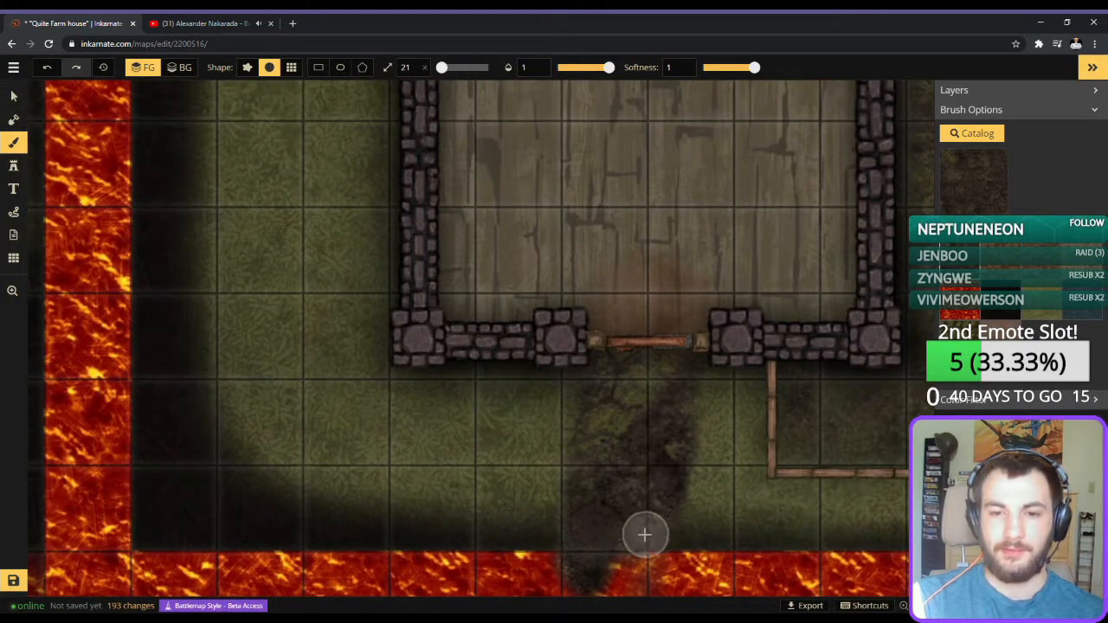
{"action": "key", "text": "space"}
{"action": "mouse_move", "coordinate": [738, 520]}
{"action": "left_mouse_down"}
{"action": "mouse_move", "coordinate": [741, 497]}
{"action": "mouse_move", "coordinate": [638, 410]}
{"action": "mouse_move", "coordinate": [648, 371]}
{"action": "left_mouse_up"}
{"action": "scroll", "coordinate": [663, 354], "scroll_direction": "down", "scroll_amount": 2}
{"action": "scroll", "coordinate": [435, 396], "scroll_direction": "up", "scroll_amount": 3}
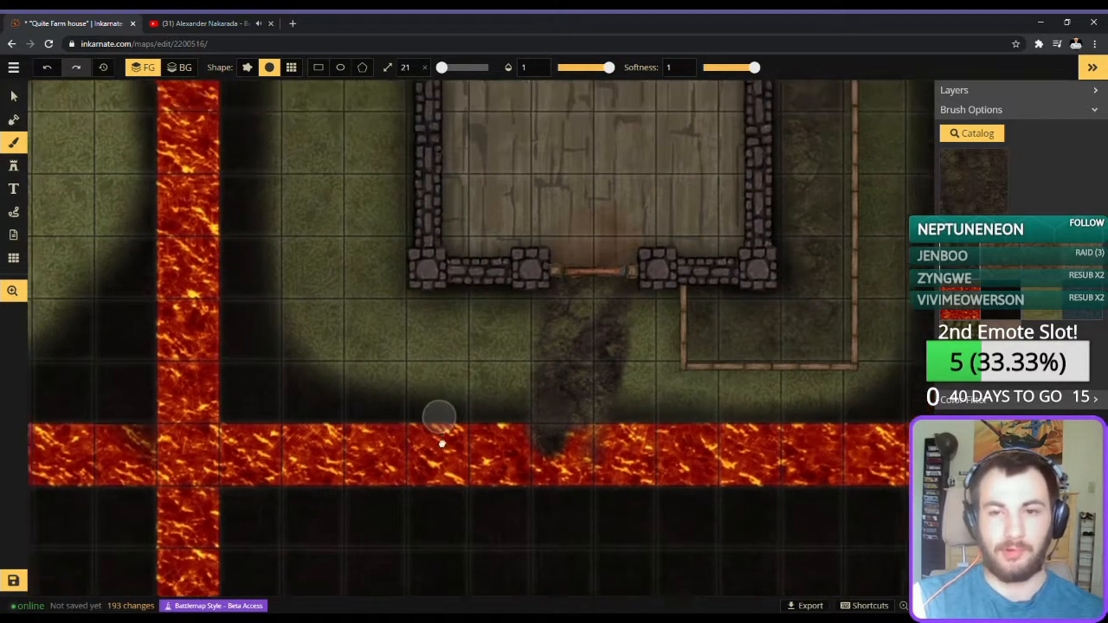
{"action": "scroll", "coordinate": [395, 564], "scroll_direction": "down", "scroll_amount": 3}
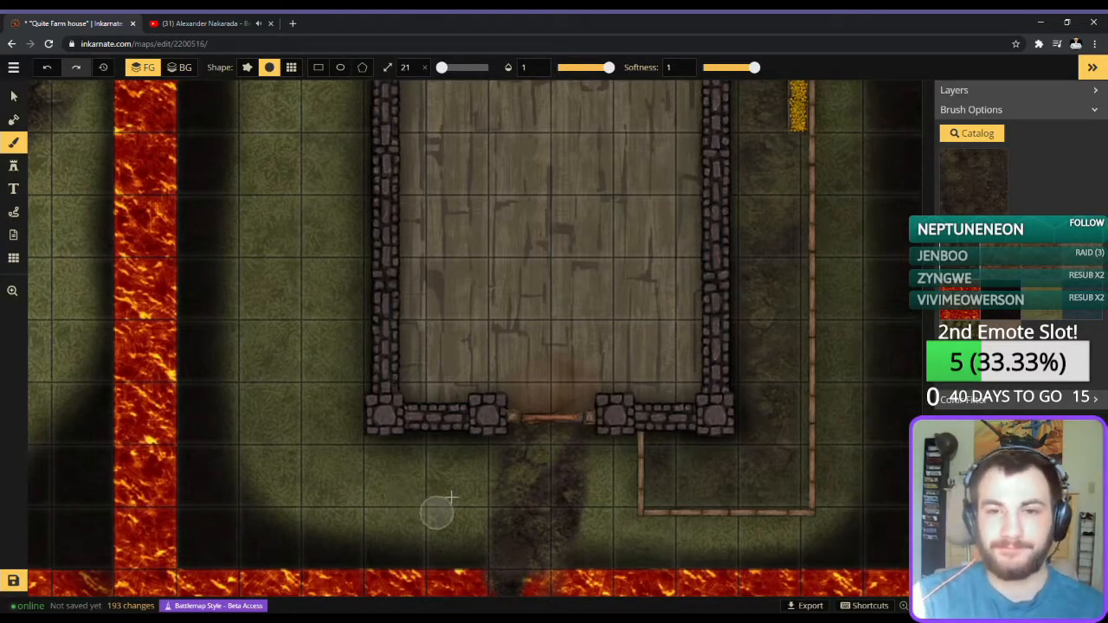
Place a reddish wooden beam stamp inside the first floor, running down from the north wall as a partition for a small corner room.
{"action": "key", "text": "space"}
{"action": "left_click_drag", "start_coordinate": [516, 420], "coordinate": [538, 426]}
{"action": "scroll", "coordinate": [506, 416], "scroll_direction": "up", "scroll_amount": 1}
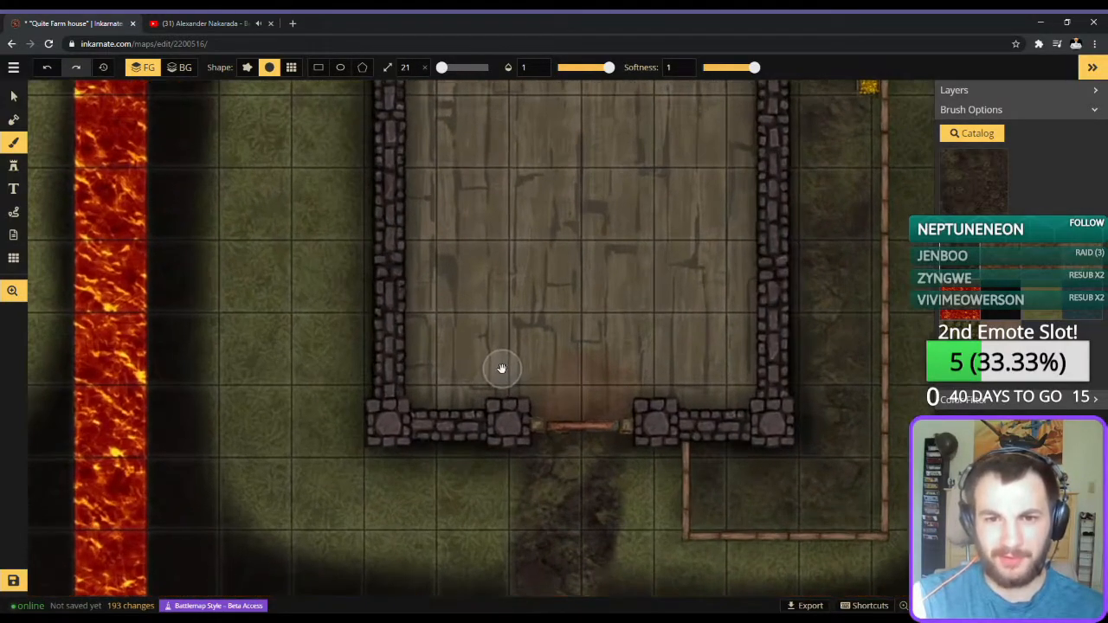
{"action": "mouse_move", "coordinate": [522, 369]}
{"action": "left_mouse_down"}
{"action": "mouse_move", "coordinate": [482, 473]}
{"action": "mouse_move", "coordinate": [512, 496]}
{"action": "mouse_move", "coordinate": [497, 554]}
{"action": "mouse_move", "coordinate": [510, 403]}
{"action": "mouse_move", "coordinate": [548, 487]}
{"action": "mouse_move", "coordinate": [569, 450]}
{"action": "mouse_move", "coordinate": [549, 433]}
{"action": "left_mouse_up"}
{"action": "scroll", "coordinate": [529, 426], "scroll_direction": "down", "scroll_amount": 1}
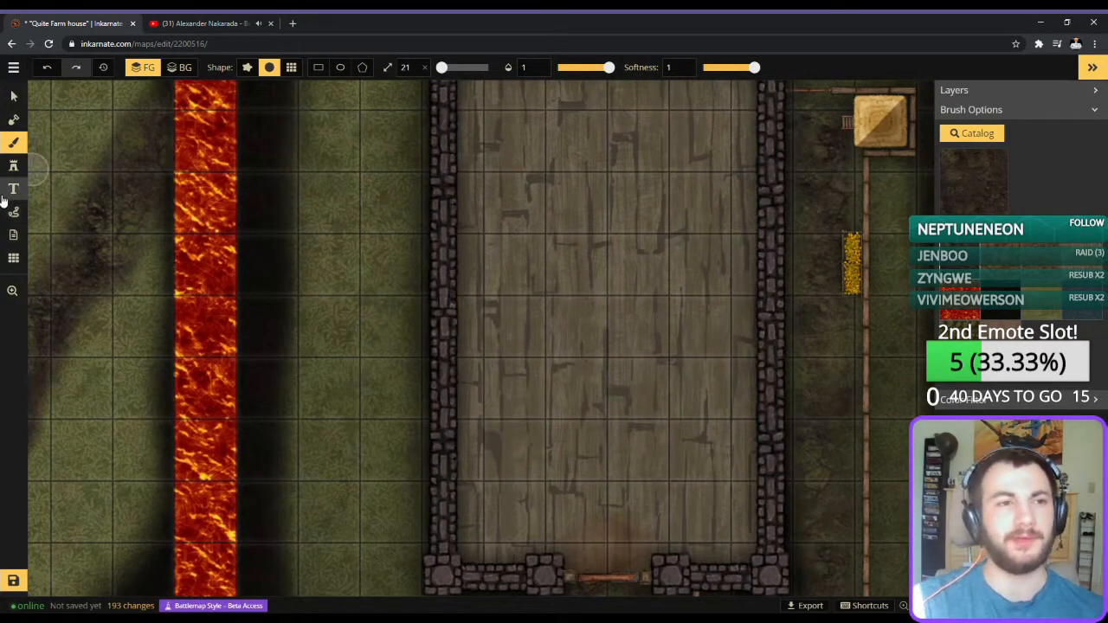
{"action": "left_click", "coordinate": [13, 166]}
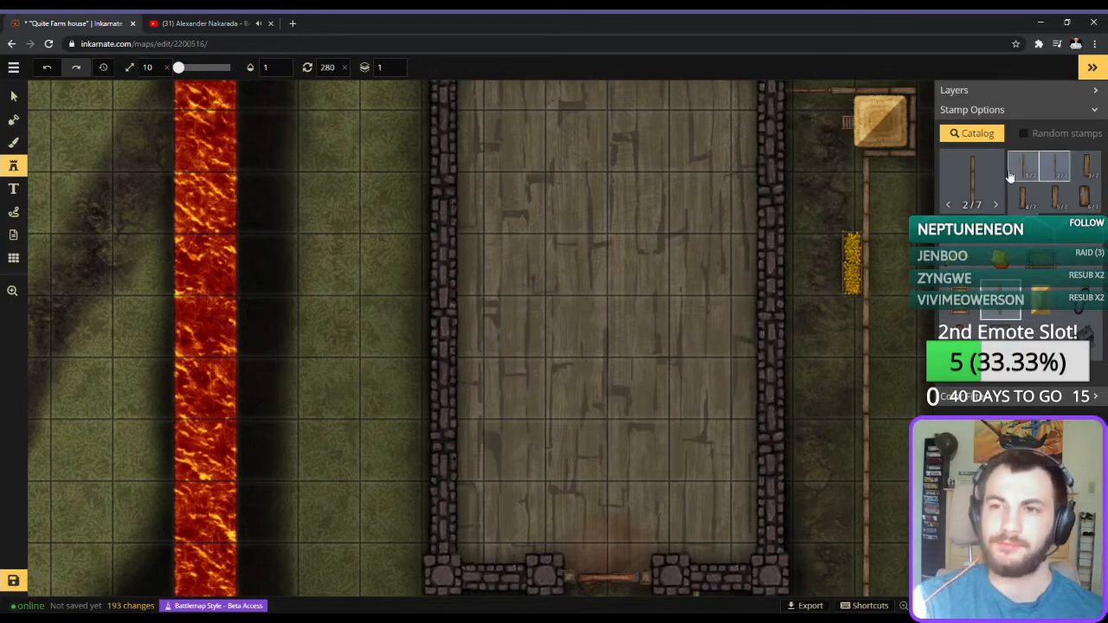
{"action": "scroll", "coordinate": [906, 207], "scroll_direction": "up", "scroll_amount": 1}
{"action": "left_click_drag", "start_coordinate": [907, 208], "coordinate": [845, 331]}
{"action": "left_click", "coordinate": [609, 226]}
Close off the small corner room's south side with a wooden plank beside the east wall and an open door.
{"action": "left_click", "coordinate": [960, 259]}
{"action": "left_click", "coordinate": [1086, 166]}
{"action": "scroll", "coordinate": [689, 270], "scroll_direction": "up", "scroll_amount": 3}
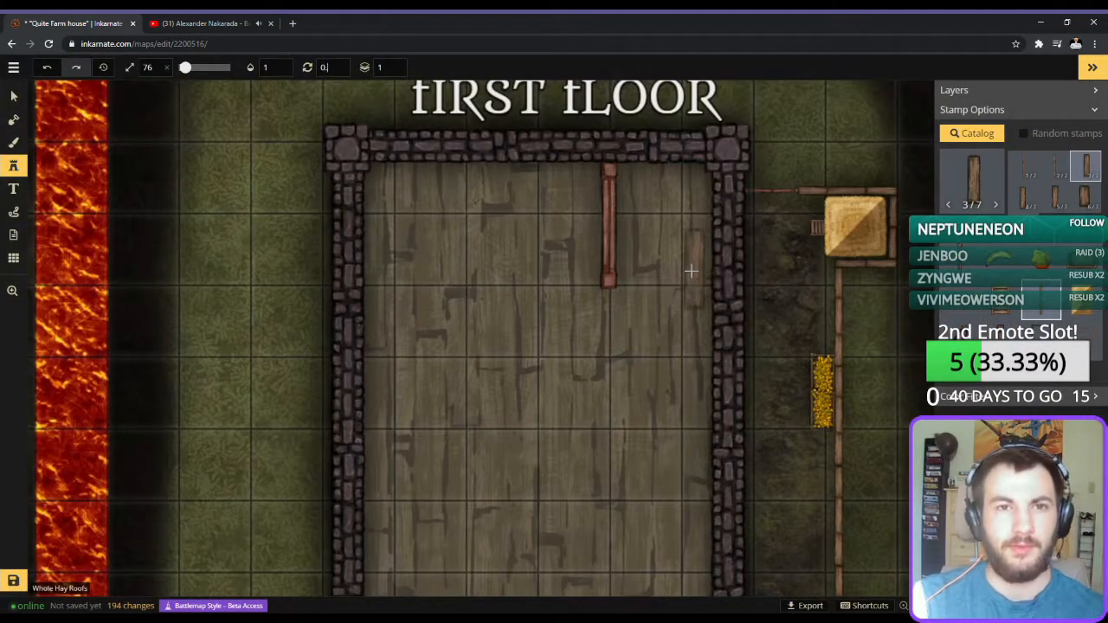
{"action": "left_click", "coordinate": [708, 268]}
{"action": "left_click", "coordinate": [1000, 260]}
{"action": "left_click", "coordinate": [643, 296]}
Place a bucket stamp in the small room beside the east wall, just above the plank.
{"action": "left_click", "coordinate": [971, 133]}
{"action": "left_click", "coordinate": [455, 297]}
{"action": "left_click", "coordinate": [702, 269]}
Place a small wooden table at the top end of the partition beam and set a blue jug on it.
{"action": "left_click", "coordinate": [972, 134]}
{"action": "left_click", "coordinate": [591, 231]}
{"action": "left_click", "coordinate": [628, 174]}
{"action": "left_click", "coordinate": [971, 134]}
{"action": "scroll", "coordinate": [549, 259], "scroll_direction": "down", "scroll_amount": 5}
{"action": "left_click", "coordinate": [548, 259]}
{"action": "scroll", "coordinate": [628, 176], "scroll_direction": "down", "scroll_amount": 3}
{"action": "left_click", "coordinate": [628, 176]}
Try the round stone well stamp in the small corner room.
{"action": "left_click", "coordinate": [972, 133]}
{"action": "left_click", "coordinate": [664, 453]}
{"action": "left_click", "coordinate": [667, 183]}
Delete the round stone well from the small corner room.
{"action": "left_click", "coordinate": [972, 133]}
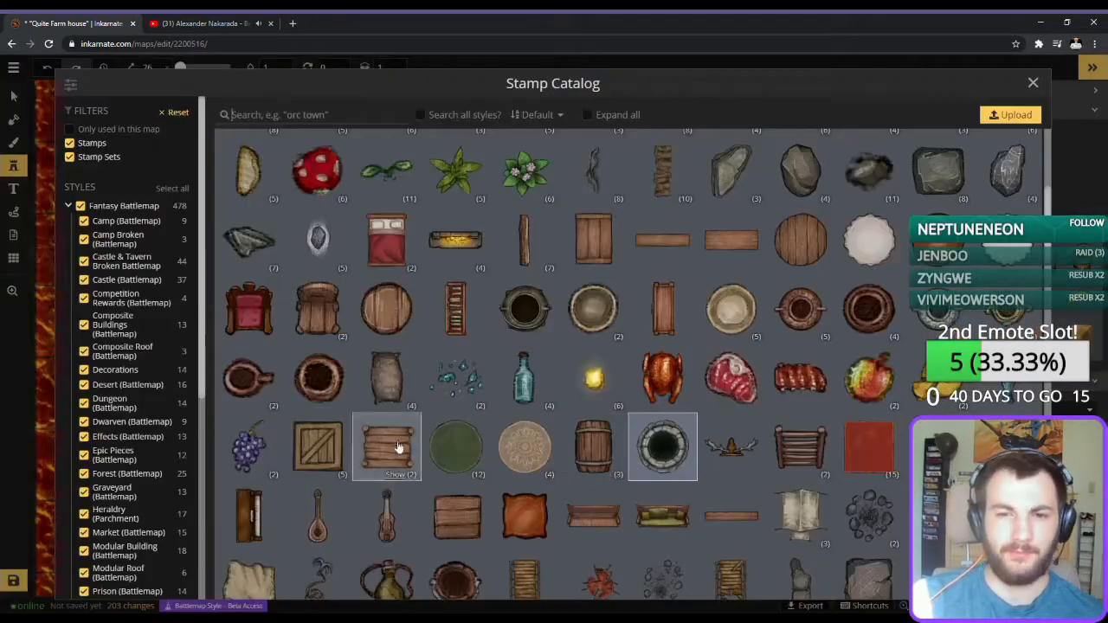
{"action": "left_click", "coordinate": [268, 390]}
{"action": "left_click", "coordinate": [13, 143]}
{"action": "scroll", "coordinate": [762, 290], "scroll_direction": "up", "scroll_amount": 4}
{"action": "scroll", "coordinate": [284, 186], "scroll_direction": "down", "scroll_amount": 1}
{"action": "left_click", "coordinate": [11, 165]}
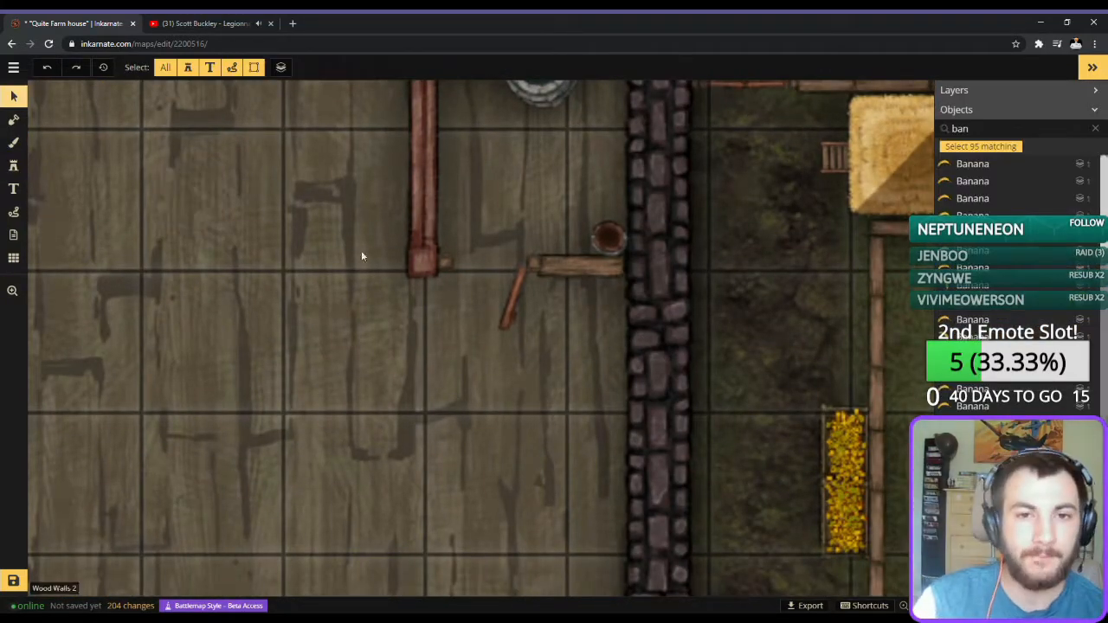
{"action": "left_click", "coordinate": [971, 134]}
{"action": "left_click", "coordinate": [14, 96]}
{"action": "left_click", "coordinate": [599, 192]}
{"action": "key", "text": "Delete"}
{"action": "left_click", "coordinate": [590, 200]}
Try the round spoked grate stamp in the small corner room.
{"action": "left_click", "coordinate": [14, 165]}
{"action": "left_click", "coordinate": [971, 133]}
{"action": "left_click", "coordinate": [873, 278]}
{"action": "left_click", "coordinate": [872, 279]}
{"action": "scroll", "coordinate": [493, 372], "scroll_direction": "down", "scroll_amount": 10}
{"action": "left_click", "coordinate": [883, 286]}
{"action": "left_click", "coordinate": [883, 286]}
{"action": "scroll", "coordinate": [522, 258], "scroll_direction": "down", "scroll_amount": 2}
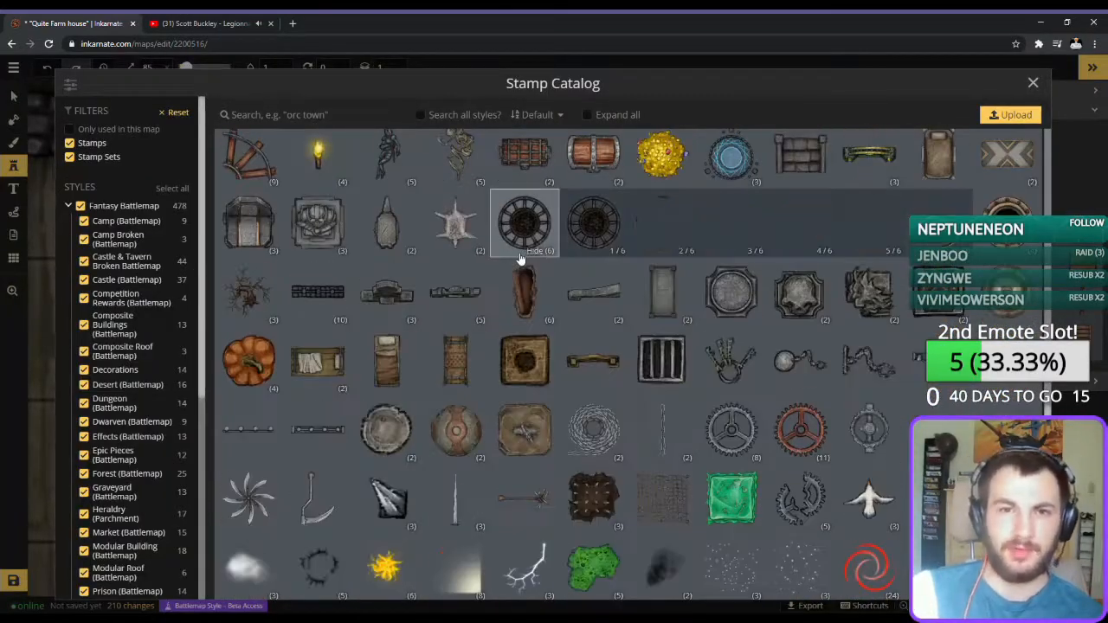
{"action": "left_click", "coordinate": [468, 251]}
{"action": "left_click", "coordinate": [595, 230]}
{"action": "scroll", "coordinate": [597, 235], "scroll_direction": "down", "scroll_amount": 4}
{"action": "left_click", "coordinate": [519, 193]}
Place the square wooden toilet stamp in the small corner room and move it up toward the north wall.
{"action": "left_click", "coordinate": [971, 134]}
{"action": "left_click", "coordinate": [249, 303]}
{"action": "scroll", "coordinate": [524, 343], "scroll_direction": "up", "scroll_amount": 4}
{"action": "left_click", "coordinate": [524, 344]}
{"action": "left_click", "coordinate": [14, 96]}
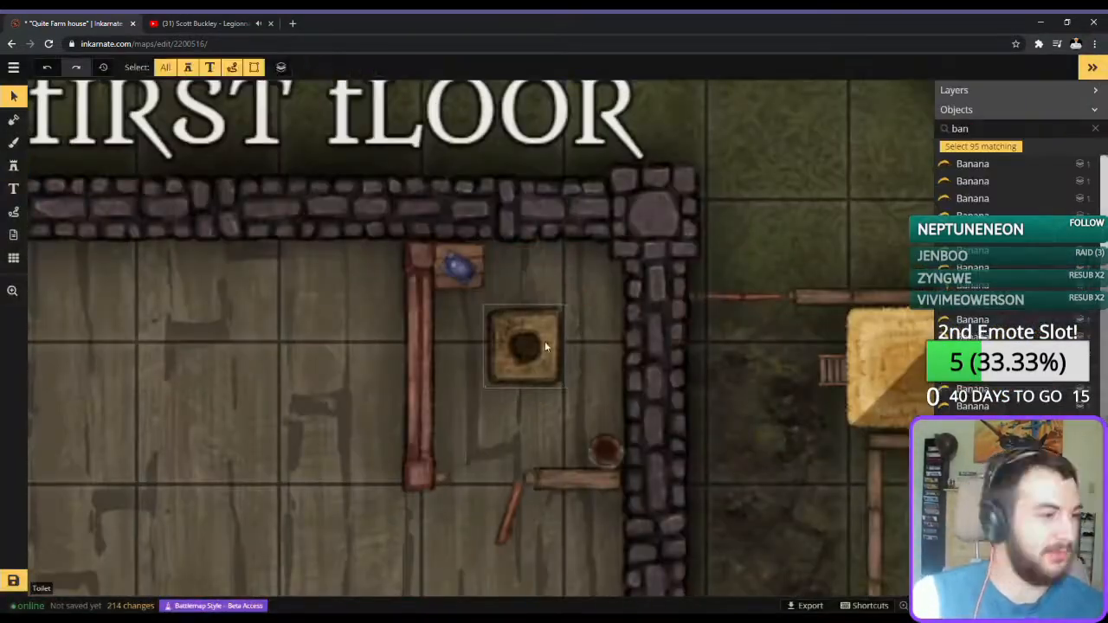
{"action": "left_click_drag", "start_coordinate": [550, 335], "coordinate": [550, 268]}
Choose the square wooden plank stamp, place it in the small toilet room and switch to its other variant.
{"action": "left_click", "coordinate": [14, 165]}
{"action": "left_click", "coordinate": [971, 133]}
{"action": "scroll", "coordinate": [353, 258], "scroll_direction": "down", "scroll_amount": 1}
{"action": "scroll", "coordinate": [606, 389], "scroll_direction": "down", "scroll_amount": 10}
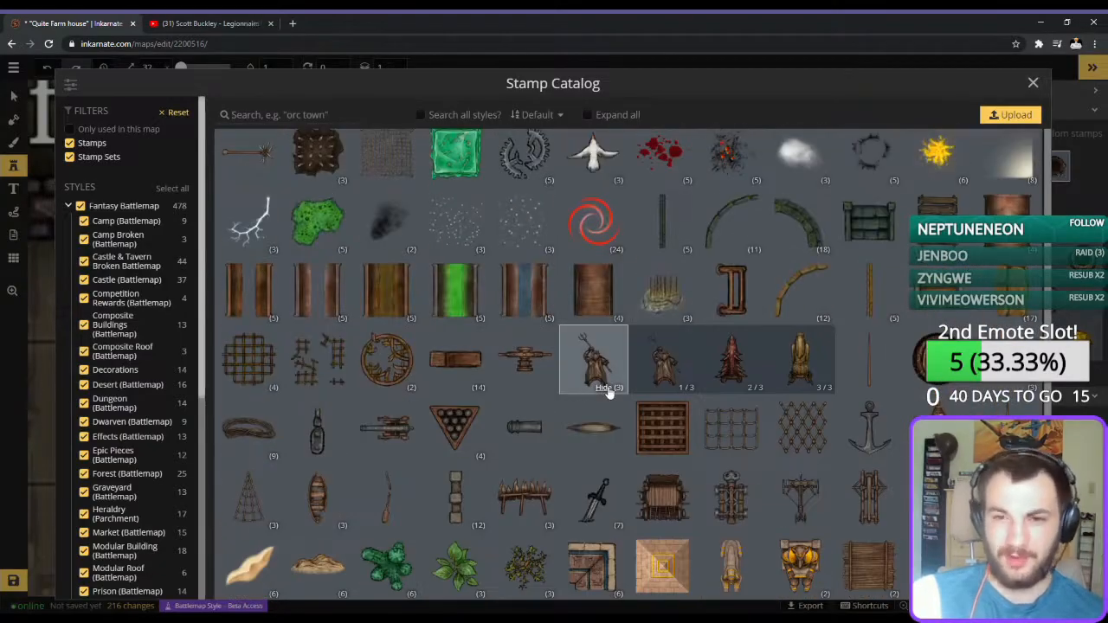
{"action": "left_click", "coordinate": [869, 564]}
{"action": "left_click", "coordinate": [519, 389]}
{"action": "left_click", "coordinate": [529, 383]}
{"action": "left_click", "coordinate": [1058, 167]}
{"action": "left_click", "coordinate": [529, 381]}
Place a wooden trap door on the first floor in the corner beside the front door.
{"action": "left_click", "coordinate": [14, 96]}
{"action": "left_click", "coordinate": [529, 381]}
{"action": "scroll", "coordinate": [457, 386], "scroll_direction": "down", "scroll_amount": 3}
{"action": "scroll", "coordinate": [424, 346], "scroll_direction": "down", "scroll_amount": 1}
{"action": "left_click", "coordinate": [13, 165]}
{"action": "left_click", "coordinate": [972, 133]}
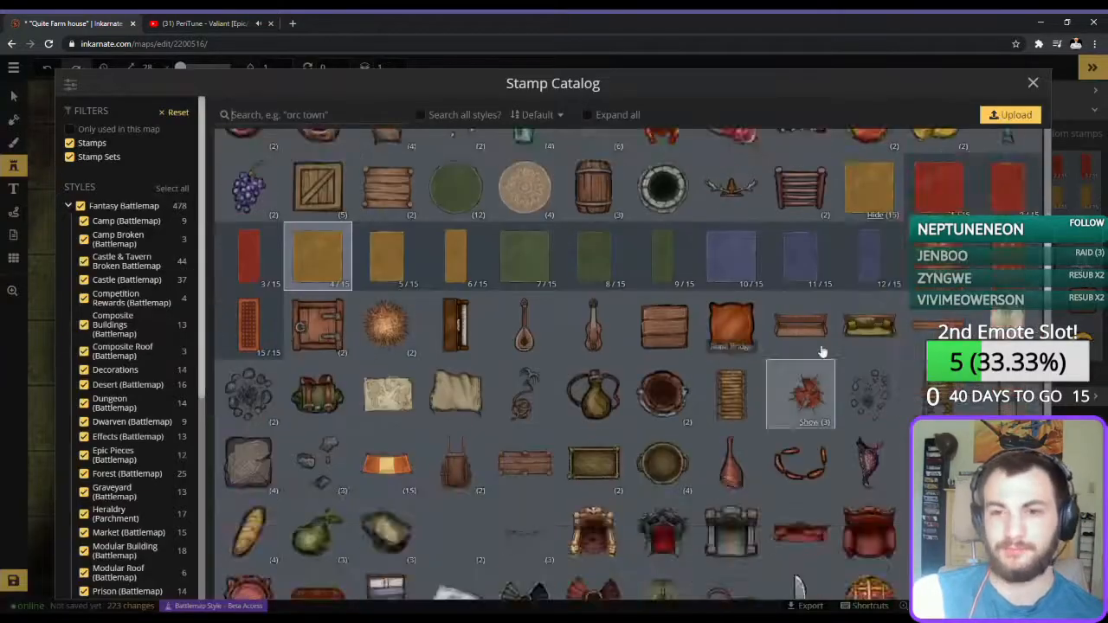
{"action": "scroll", "coordinate": [739, 415], "scroll_direction": "down", "scroll_amount": 3}
{"action": "left_click", "coordinate": [967, 202]}
{"action": "left_click", "coordinate": [661, 506]}
{"action": "scroll", "coordinate": [747, 420], "scroll_direction": "down", "scroll_amount": 2}
Choose the long wooden plank stamp and place it at size 32 along the south wall below the trap door.
{"action": "left_click", "coordinate": [972, 134]}
{"action": "scroll", "coordinate": [693, 514], "scroll_direction": "down", "scroll_amount": 7}
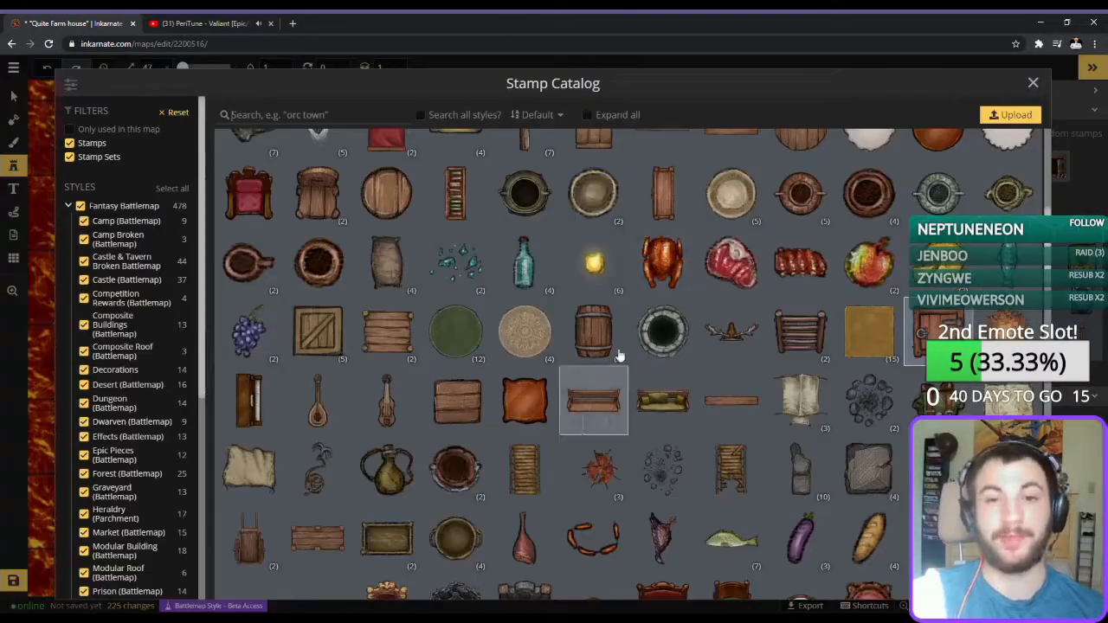
{"action": "scroll", "coordinate": [416, 426], "scroll_direction": "up", "scroll_amount": 7}
{"action": "scroll", "coordinate": [573, 411], "scroll_direction": "down", "scroll_amount": 8}
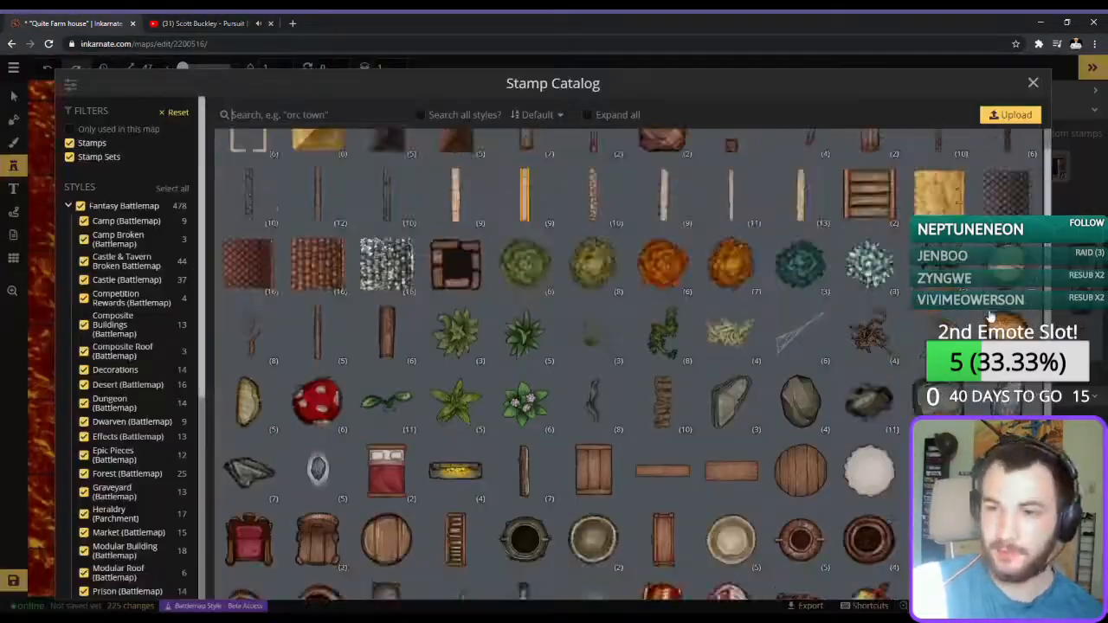
{"action": "left_click", "coordinate": [390, 297]}
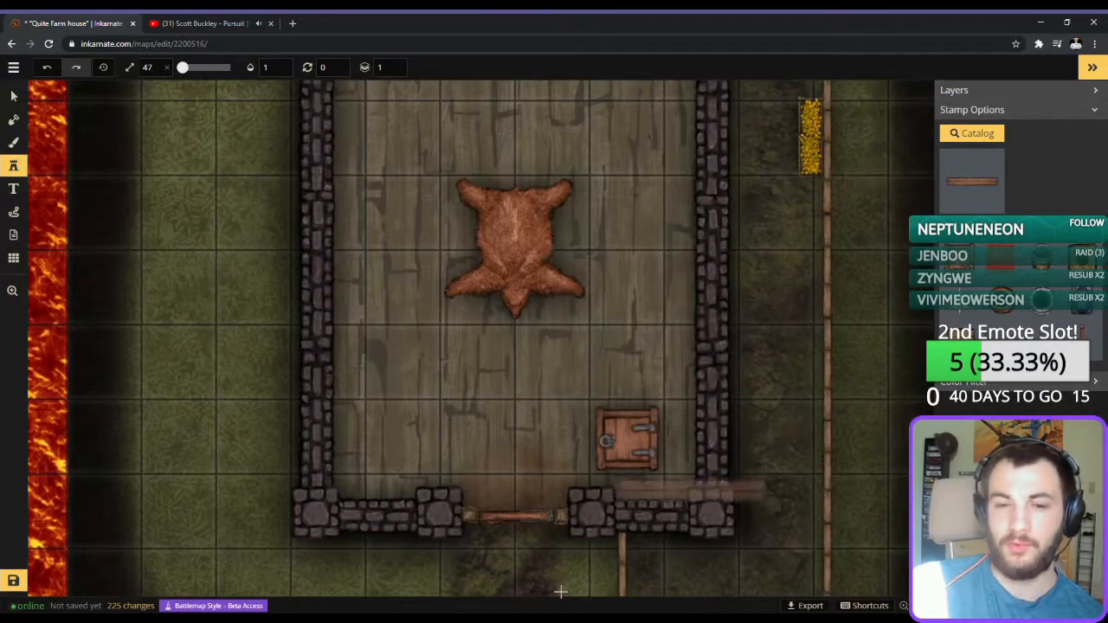
{"action": "scroll", "coordinate": [619, 479], "scroll_direction": "down", "scroll_amount": 2}
{"action": "scroll", "coordinate": [623, 480], "scroll_direction": "down", "scroll_amount": 2}
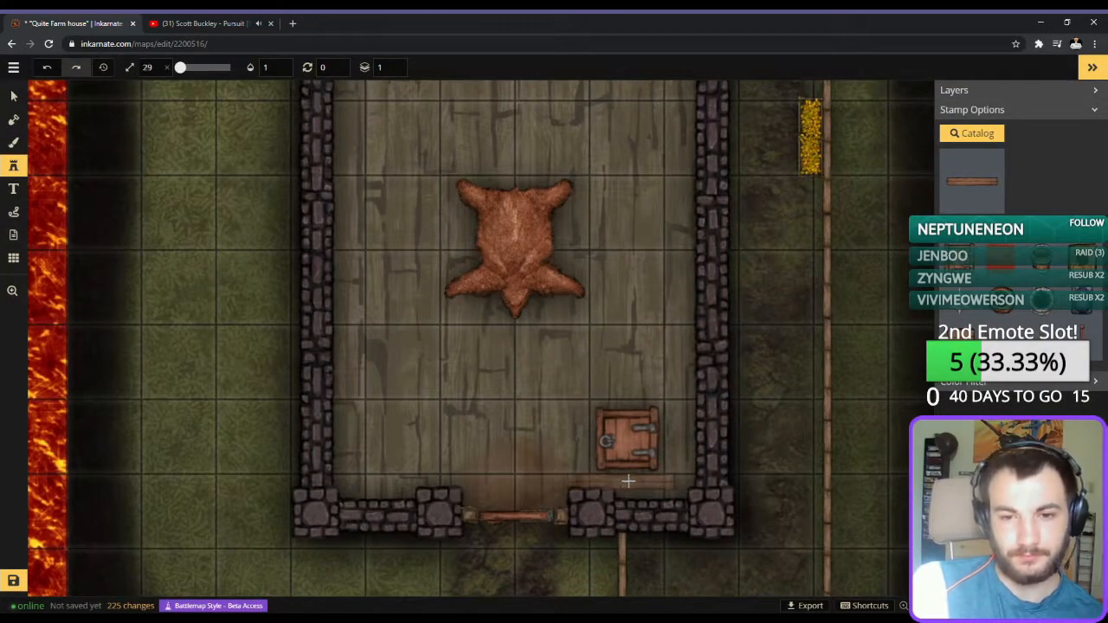
{"action": "left_click", "coordinate": [638, 481]}
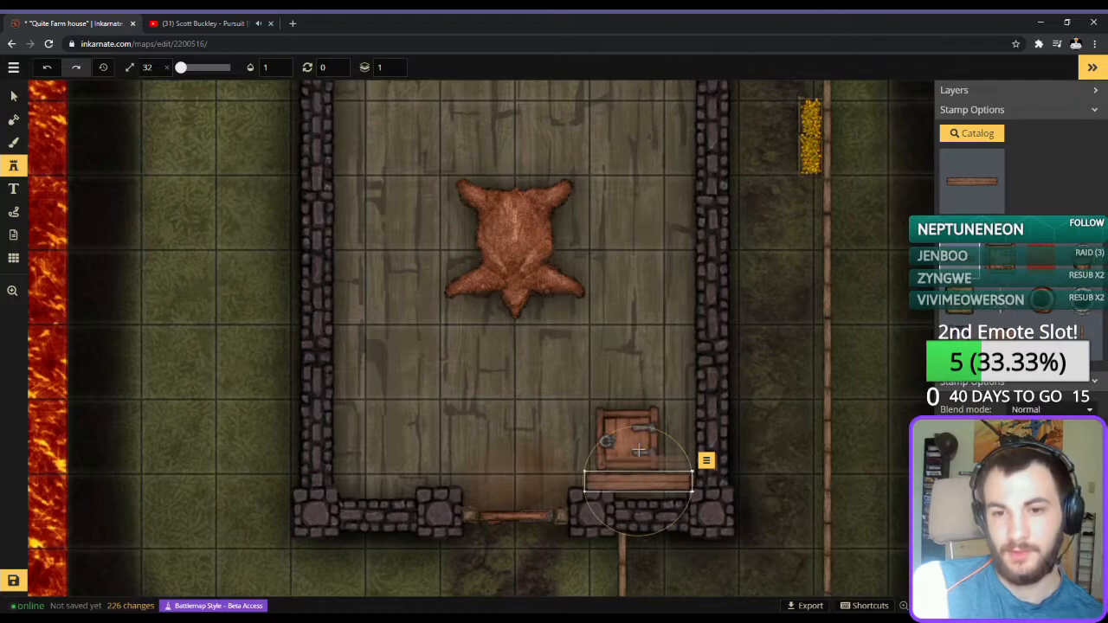
Place a second long plank rotated 90 degrees along the east wall beside the trap door, enlarging it to size 35.
{"action": "left_click", "coordinate": [668, 392]}
{"action": "scroll", "coordinate": [671, 392], "scroll_direction": "up", "scroll_amount": 3}
{"action": "scroll", "coordinate": [672, 392], "scroll_direction": "up", "scroll_amount": 3}
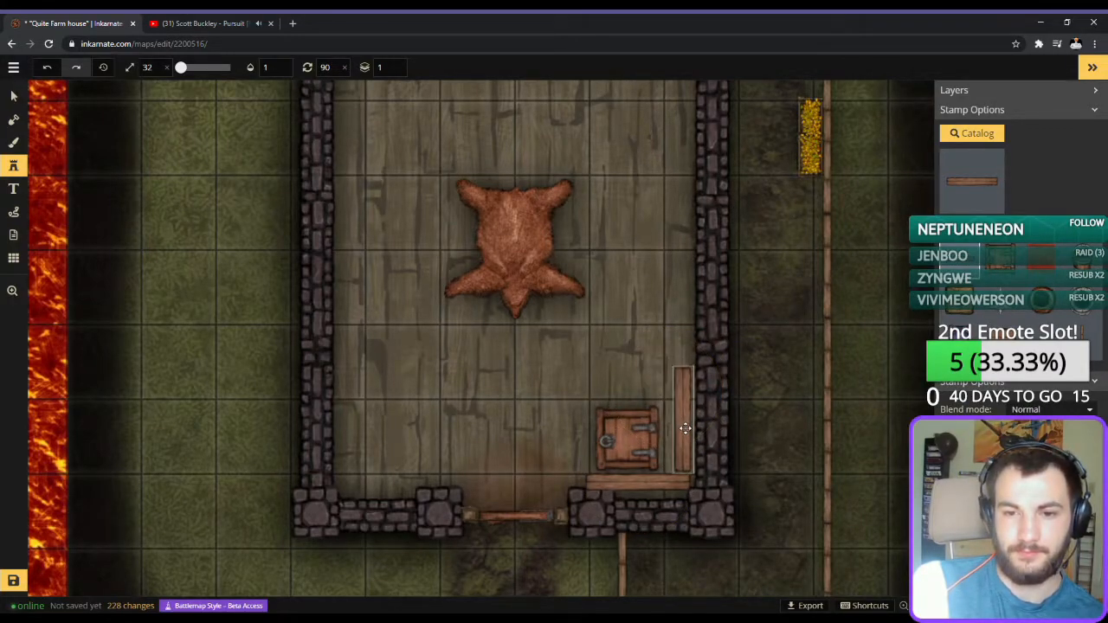
{"action": "scroll", "coordinate": [683, 428], "scroll_direction": "up", "scroll_amount": 3}
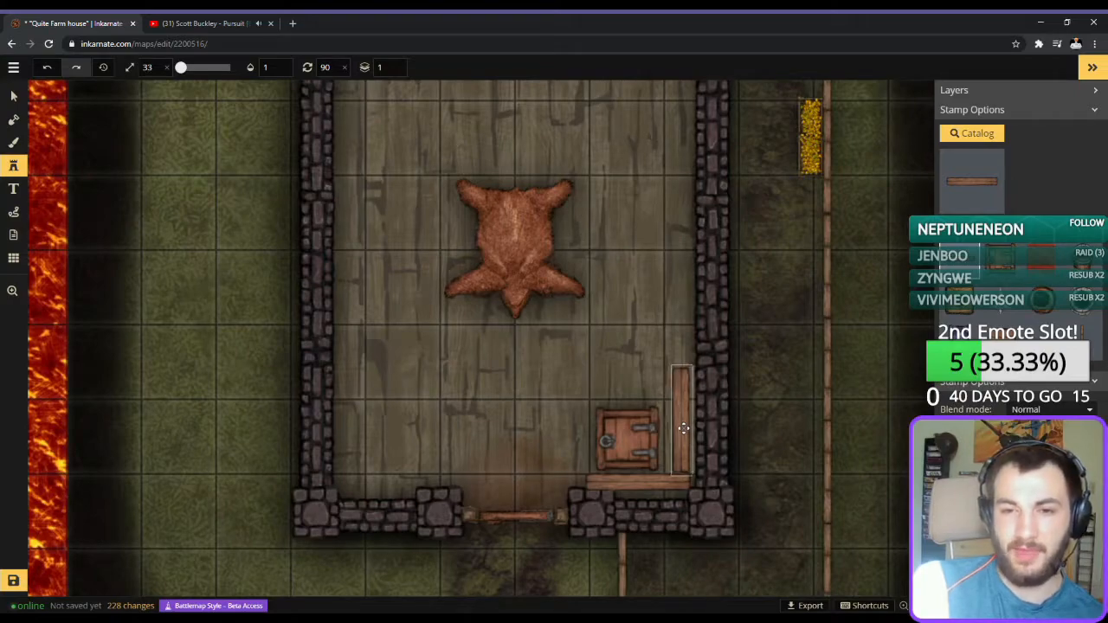
{"action": "left_click_drag", "start_coordinate": [679, 424], "coordinate": [682, 424]}
{"action": "scroll", "coordinate": [729, 436], "scroll_direction": "up", "scroll_amount": 1}
{"action": "scroll", "coordinate": [748, 446], "scroll_direction": "up", "scroll_amount": 3}
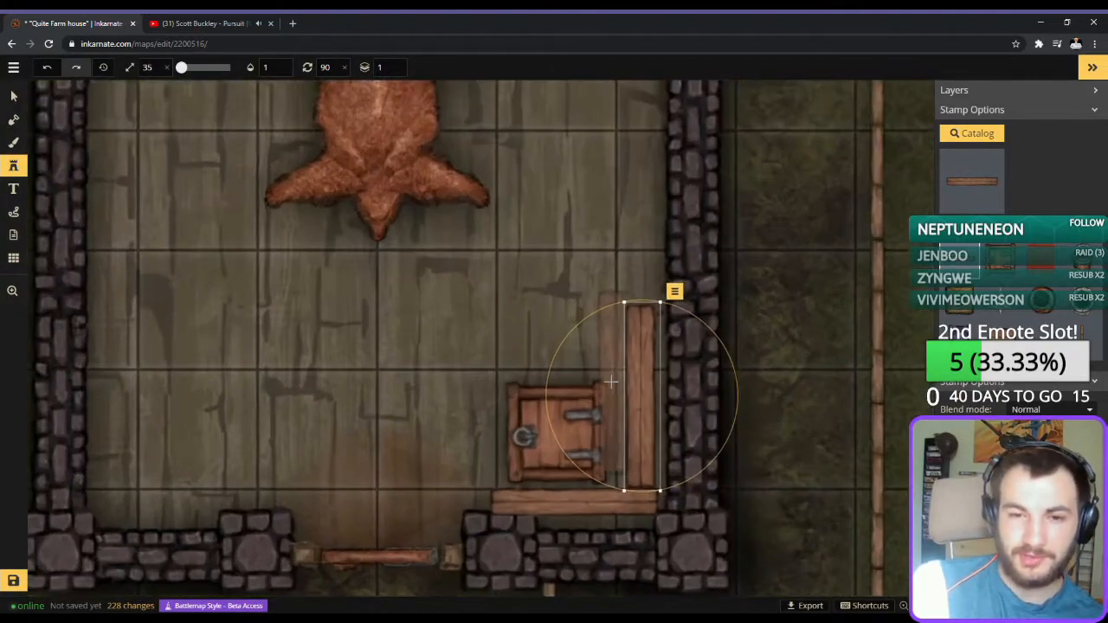
Place another upright plank at size 35 and move it over the one along the east wall, slightly offset.
{"action": "left_click", "coordinate": [621, 400]}
{"action": "left_click_drag", "start_coordinate": [622, 404], "coordinate": [650, 400]}
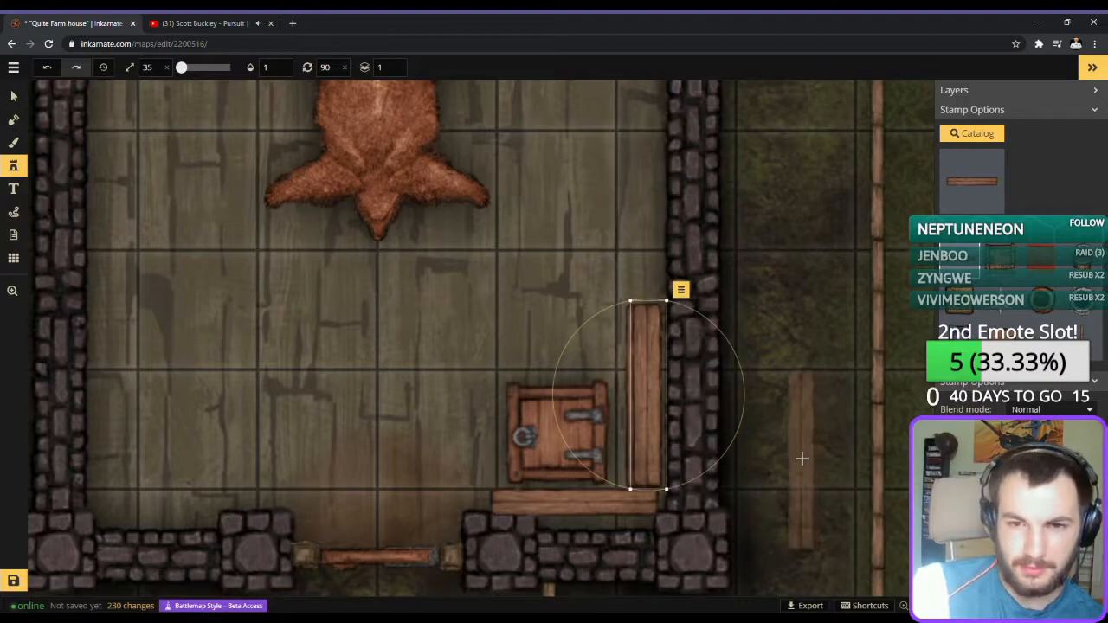
{"action": "left_click", "coordinate": [14, 96]}
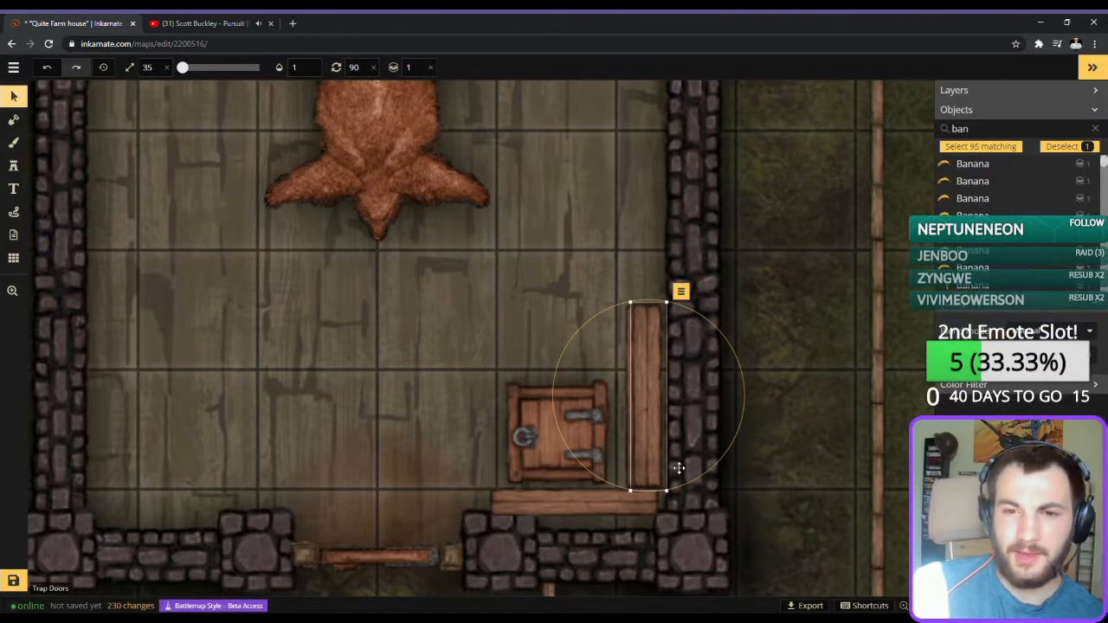
{"action": "left_click", "coordinate": [752, 438]}
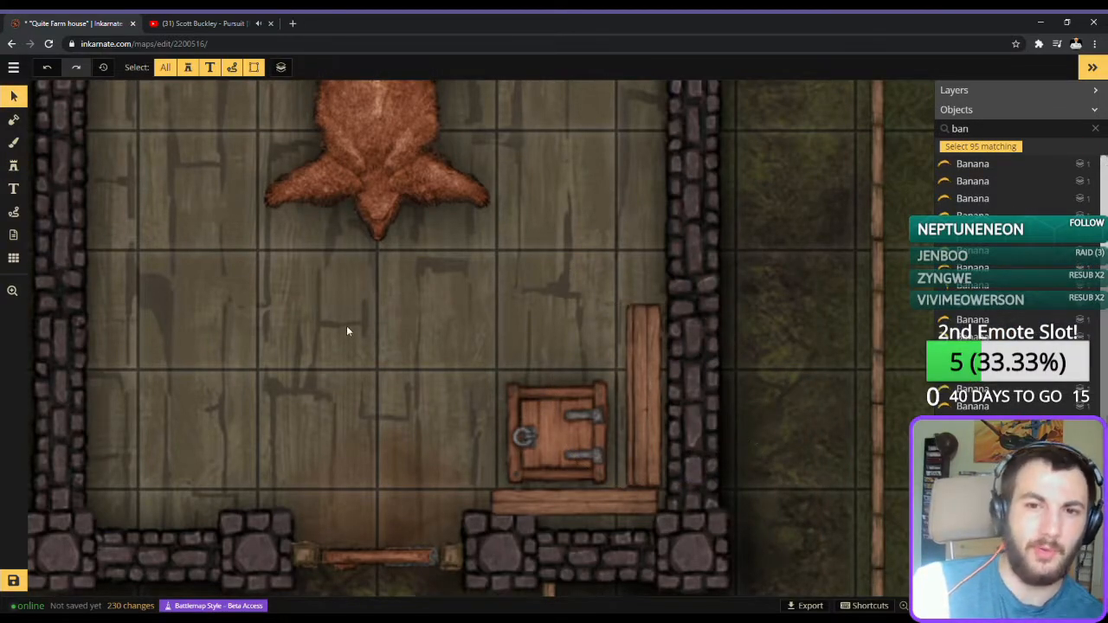
Set the layer of one of the overlapping upright planks by the east wall to 0.
{"action": "left_click", "coordinate": [627, 378]}
{"action": "left_click", "coordinate": [414, 73]}
{"action": "key", "text": "BackSpace"}
{"action": "type", "text": "0"}
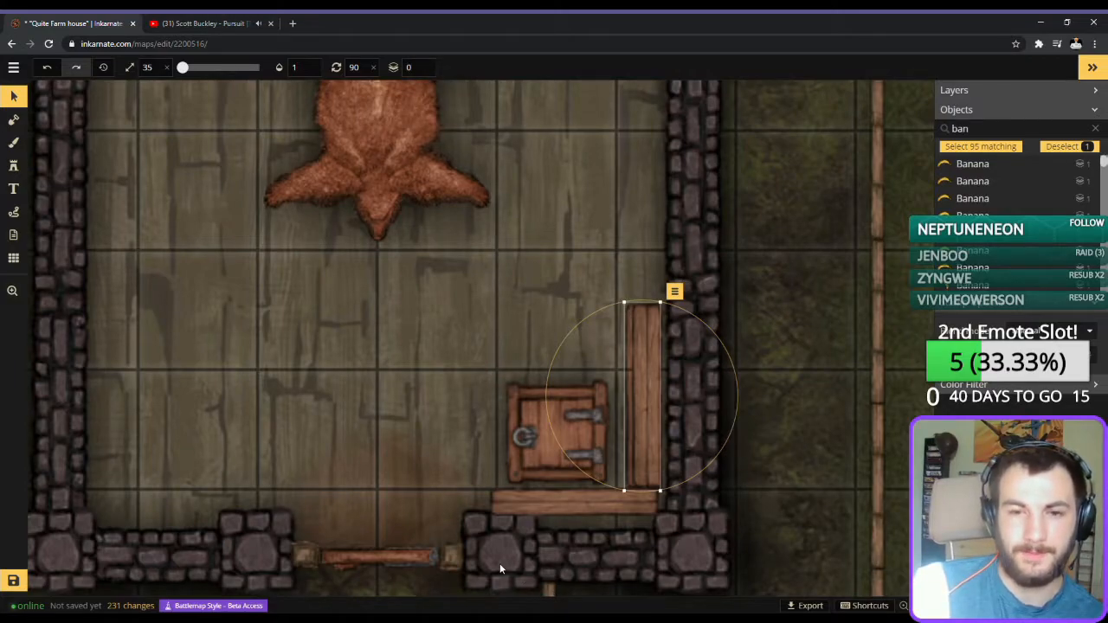
Set the map grid's layer to -2.
{"action": "left_click", "coordinate": [13, 258]}
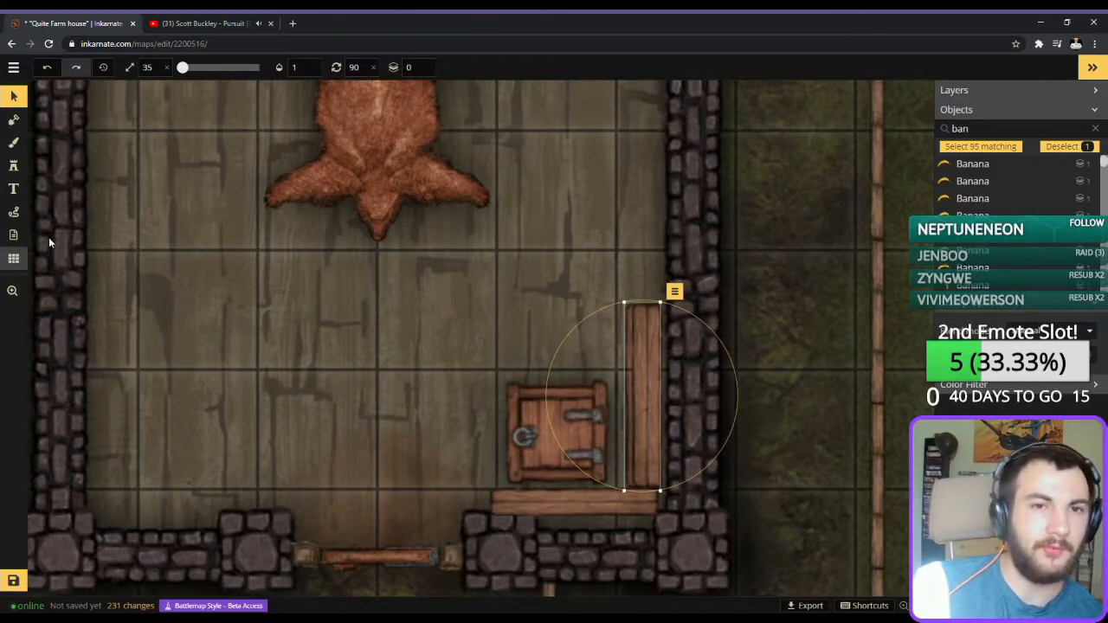
{"action": "mouse_move", "coordinate": [577, 69]}
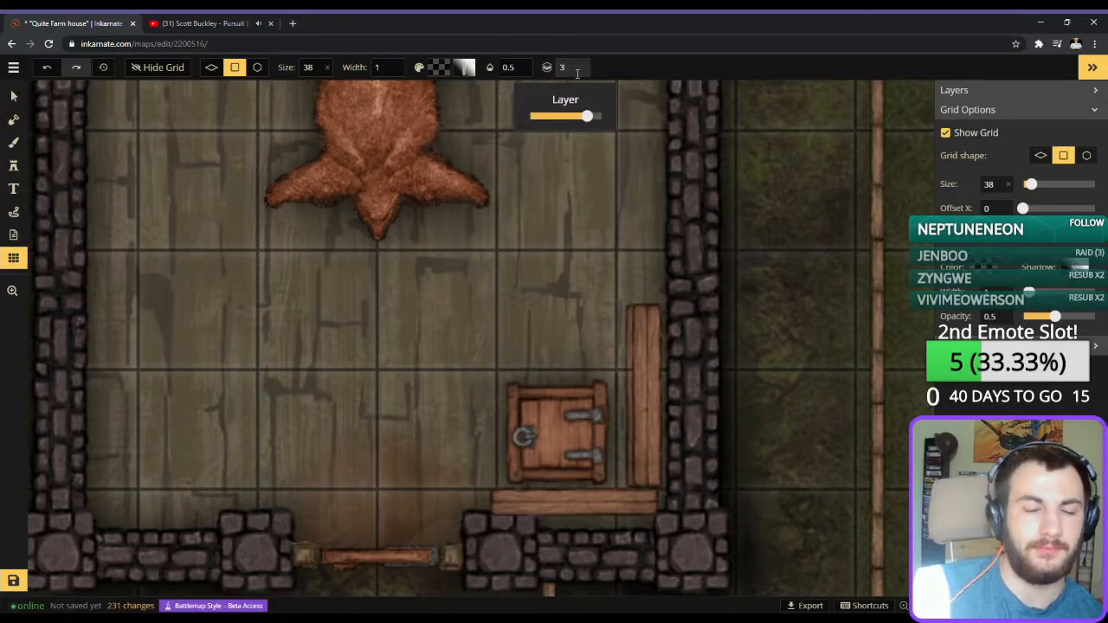
{"action": "type", "text": "-2"}
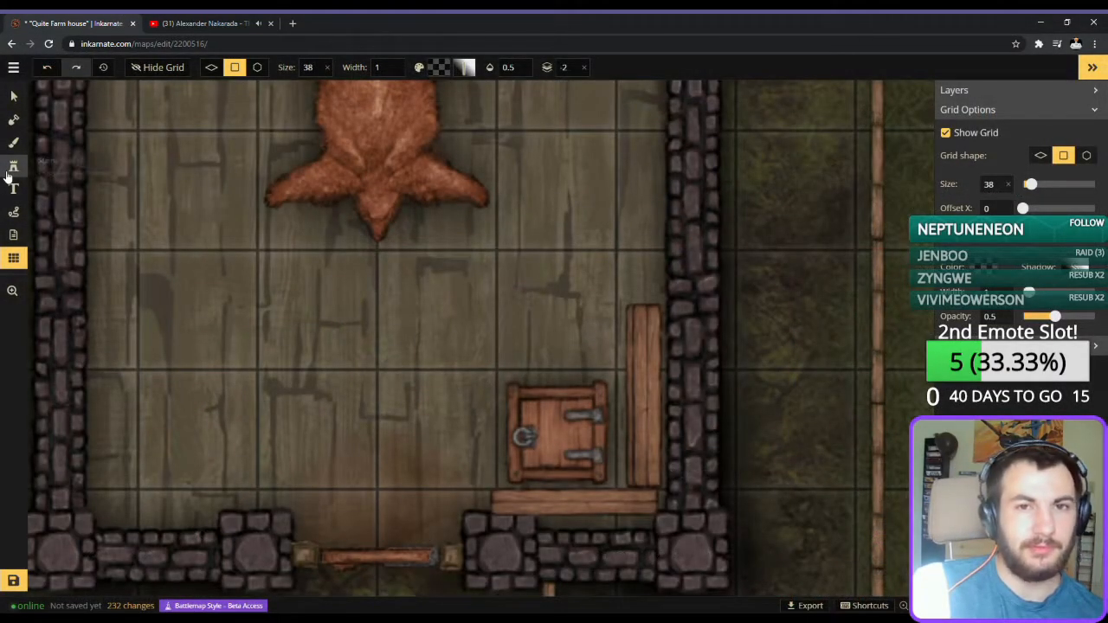
Place a plank rotated 180 degrees on layer 0 over the horizontal south-wall plank and reduce it to size 34.
{"action": "left_click", "coordinate": [13, 166]}
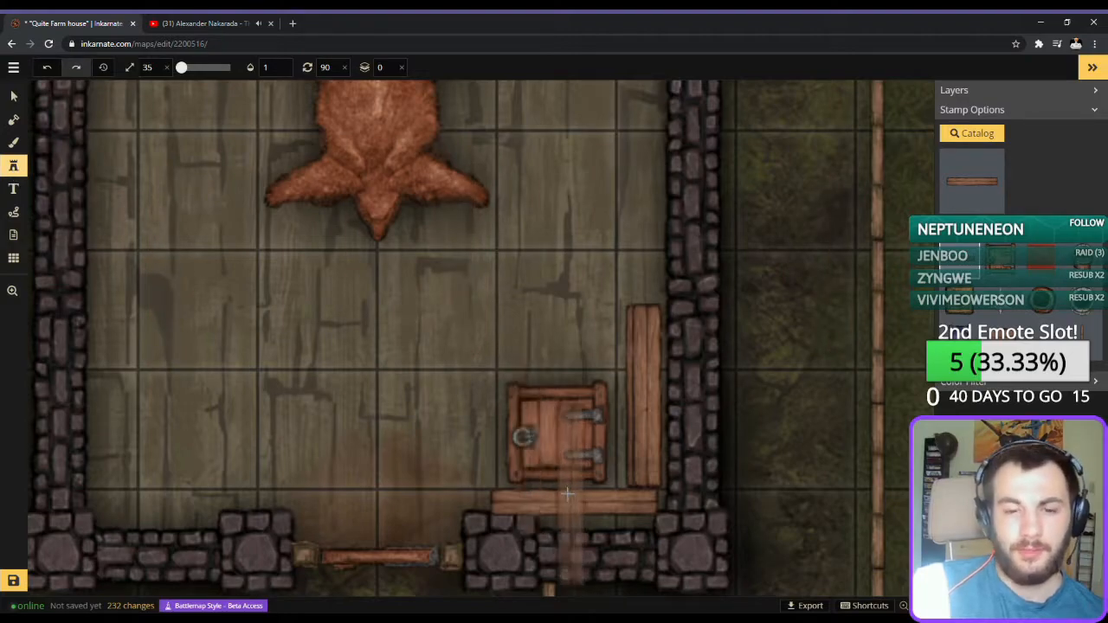
{"action": "scroll", "coordinate": [541, 468], "scroll_direction": "down", "scroll_amount": 4}
{"action": "scroll", "coordinate": [567, 502], "scroll_direction": "down", "scroll_amount": 2}
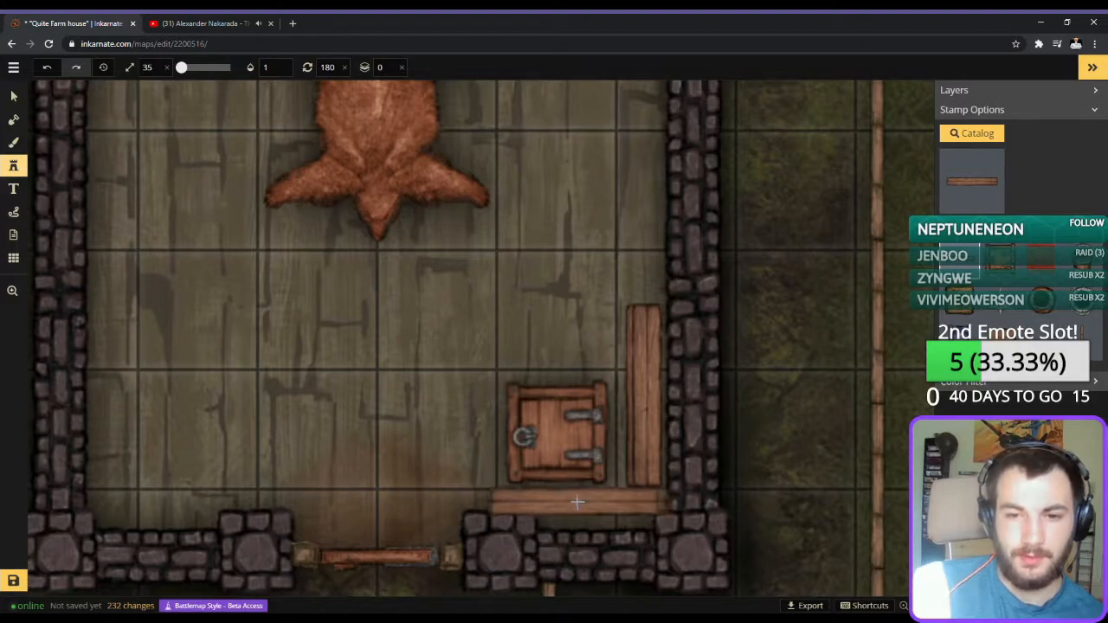
{"action": "left_click", "coordinate": [575, 502]}
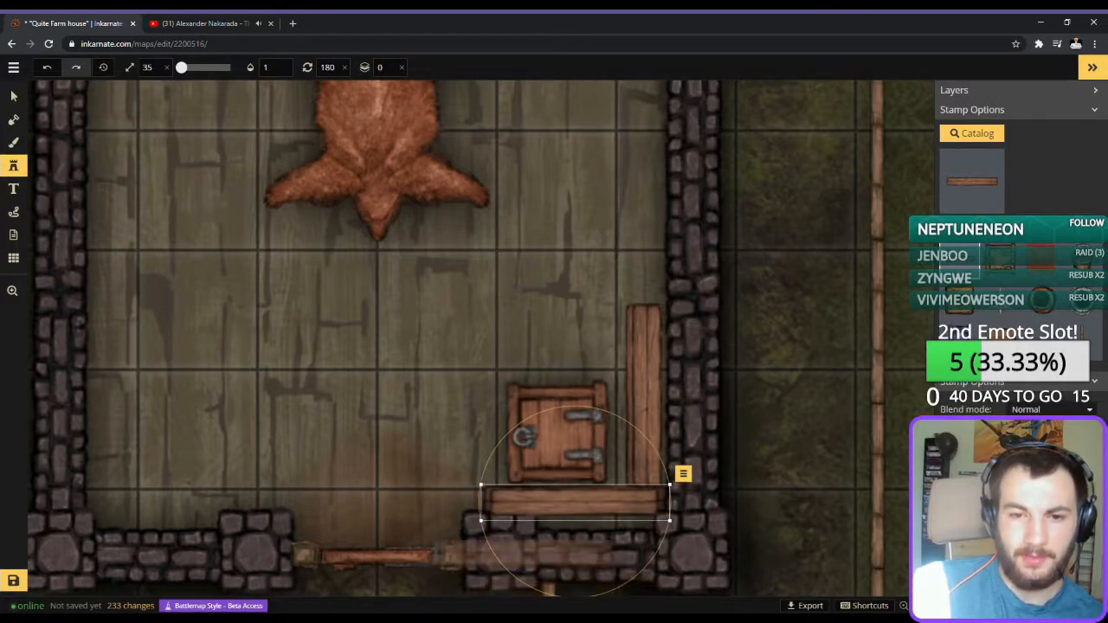
{"action": "left_click", "coordinate": [14, 97]}
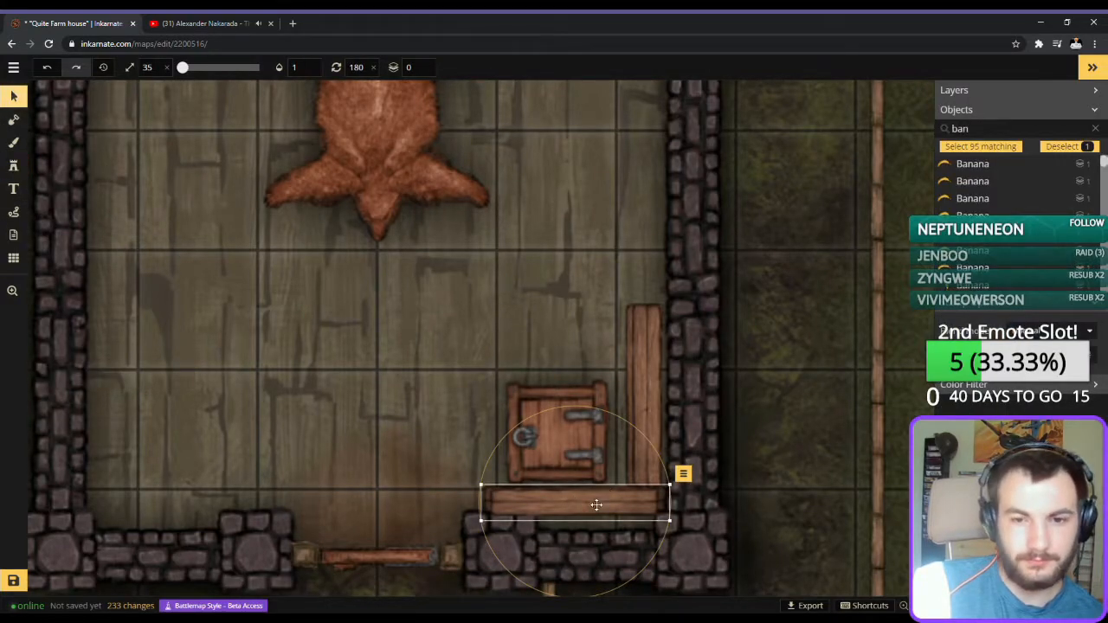
{"action": "mouse_move", "coordinate": [671, 485]}
{"action": "left_mouse_down"}
{"action": "mouse_move", "coordinate": [687, 477]}
{"action": "mouse_move", "coordinate": [664, 487]}
{"action": "left_mouse_up"}
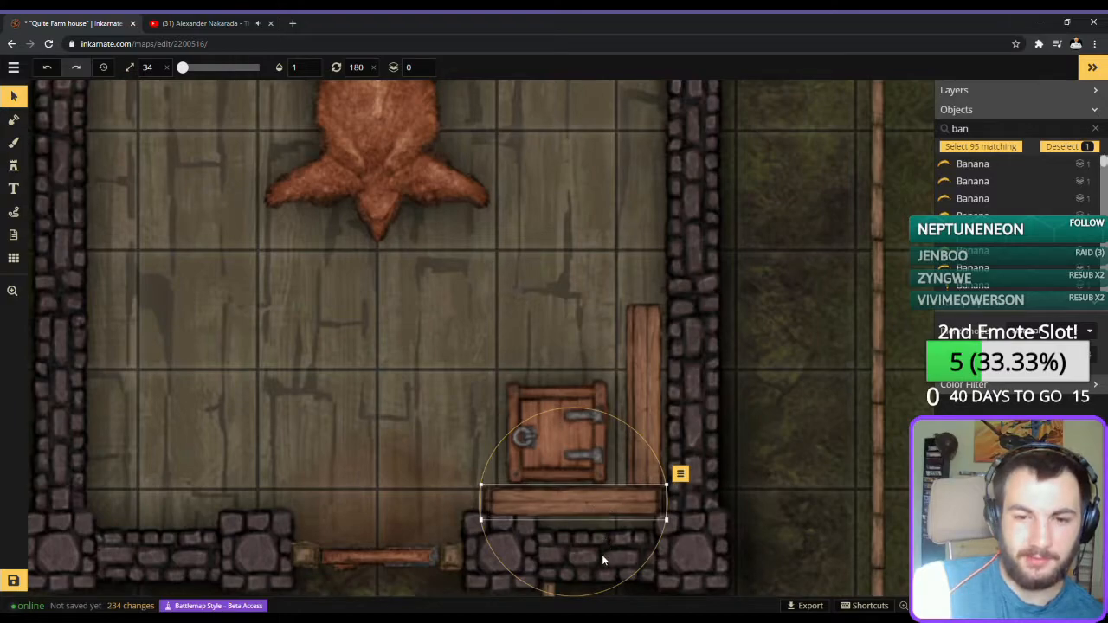
{"action": "left_click", "coordinate": [603, 556]}
Enlarge the layer 1 horizontal plank by the south wall to size 34 and align it over its partner.
{"action": "left_click", "coordinate": [599, 504]}
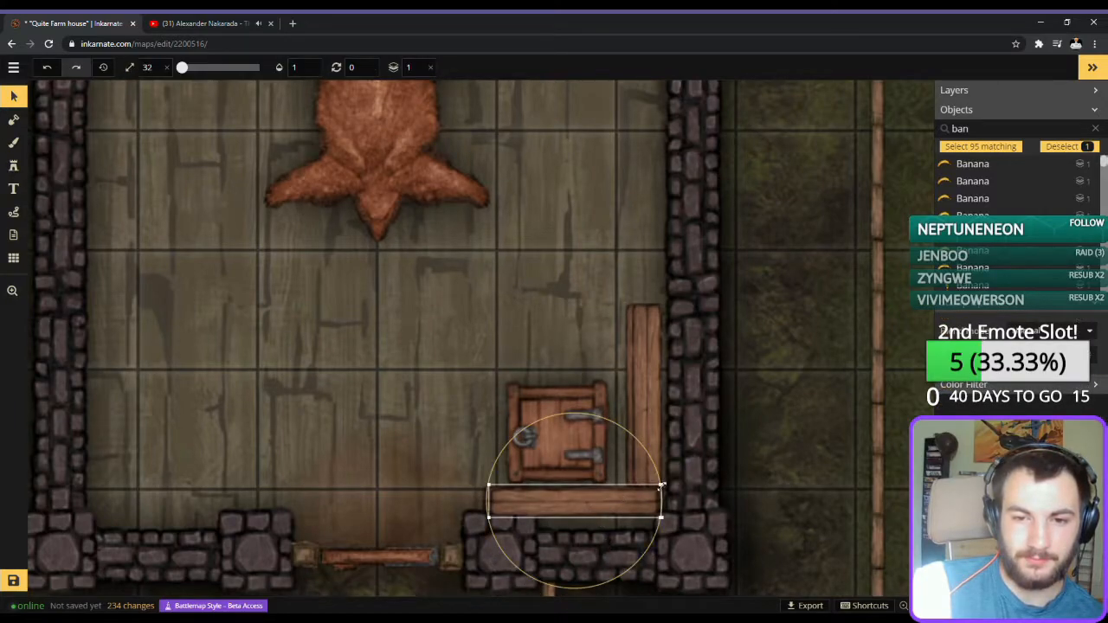
{"action": "left_click_drag", "start_coordinate": [669, 485], "coordinate": [624, 509]}
{"action": "scroll", "coordinate": [623, 509], "scroll_direction": "up", "scroll_amount": 2}
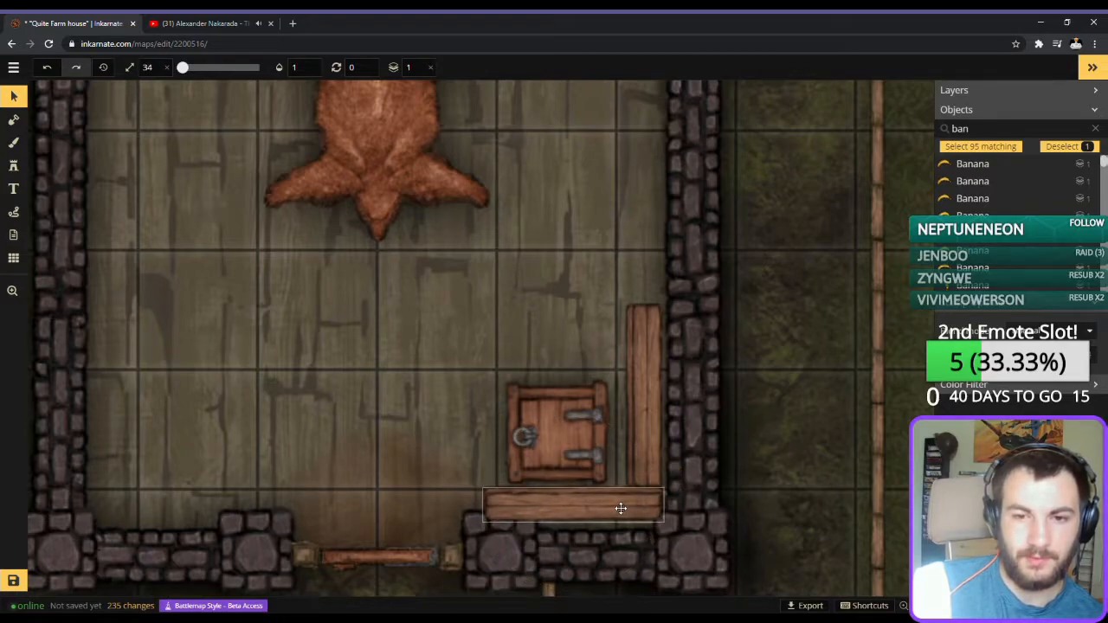
Shift the horizontal planks along the south wall toward the front door, away from the upright planks.
{"action": "left_click", "coordinate": [696, 584]}
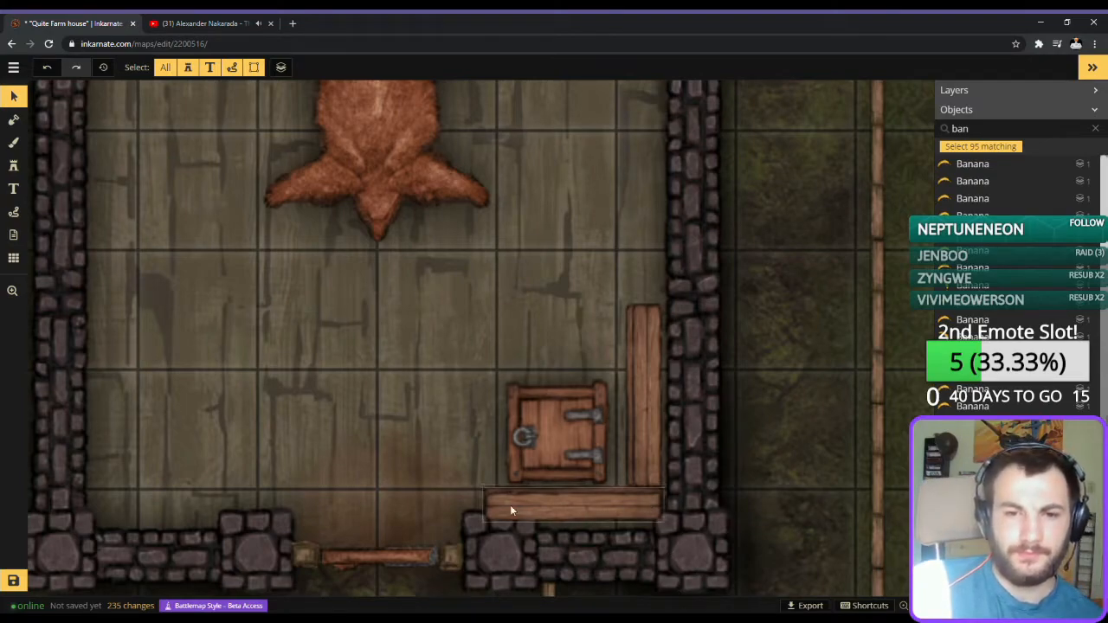
{"action": "left_click_drag", "start_coordinate": [492, 498], "coordinate": [466, 501]}
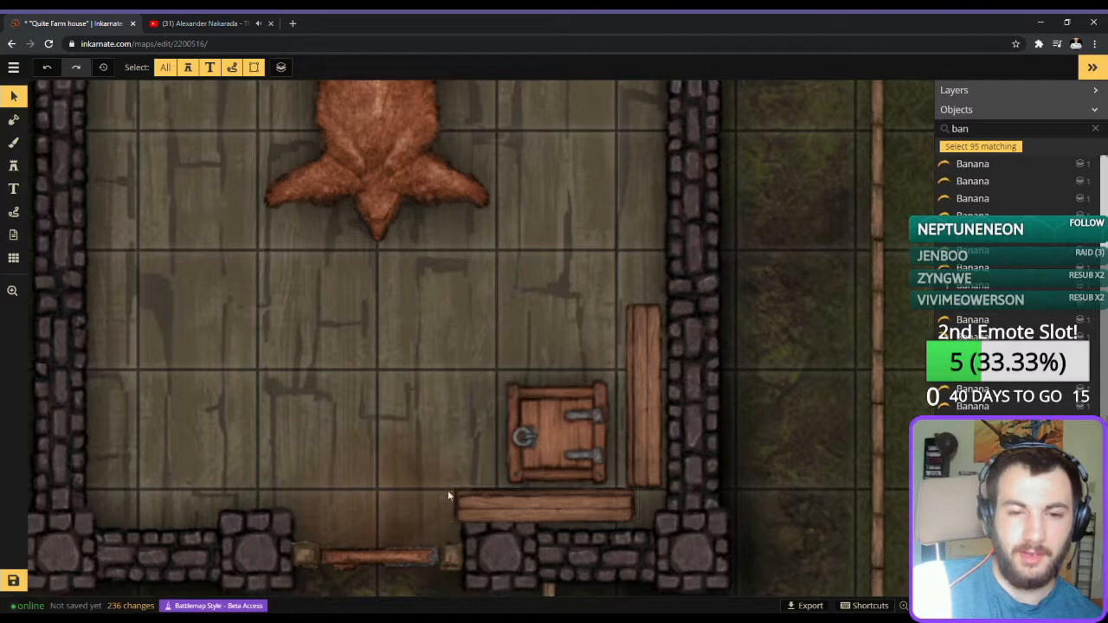
{"action": "left_click_drag", "start_coordinate": [469, 514], "coordinate": [476, 512]}
Shift the upright planks beside the trap door slightly closer to the east wall.
{"action": "left_click", "coordinate": [733, 441]}
{"action": "left_click_drag", "start_coordinate": [592, 340], "coordinate": [645, 373]}
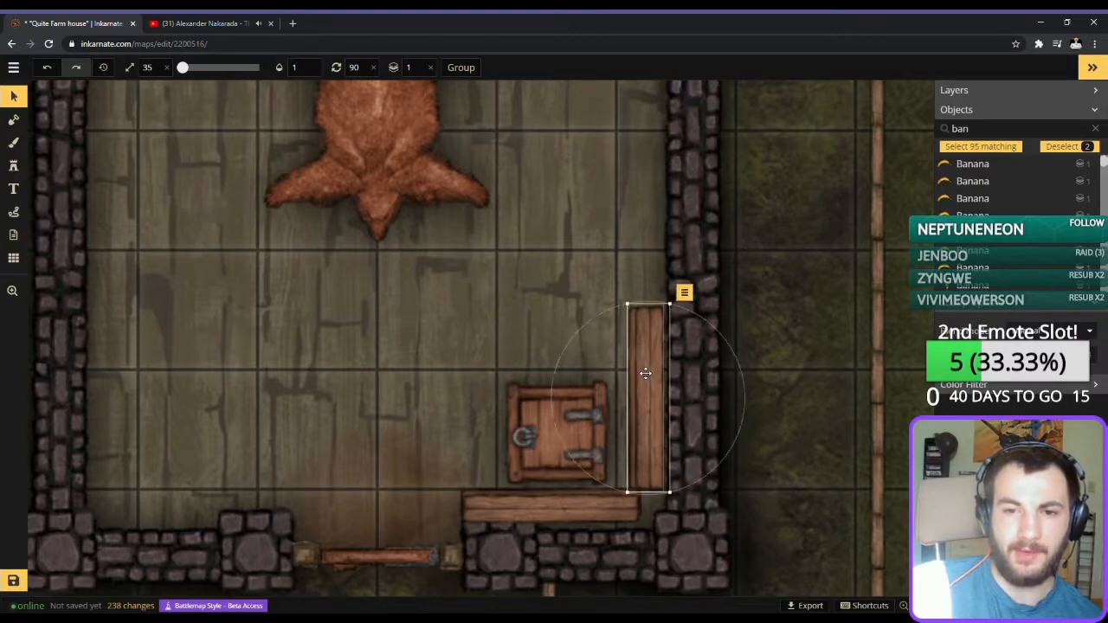
{"action": "left_click", "coordinate": [777, 402]}
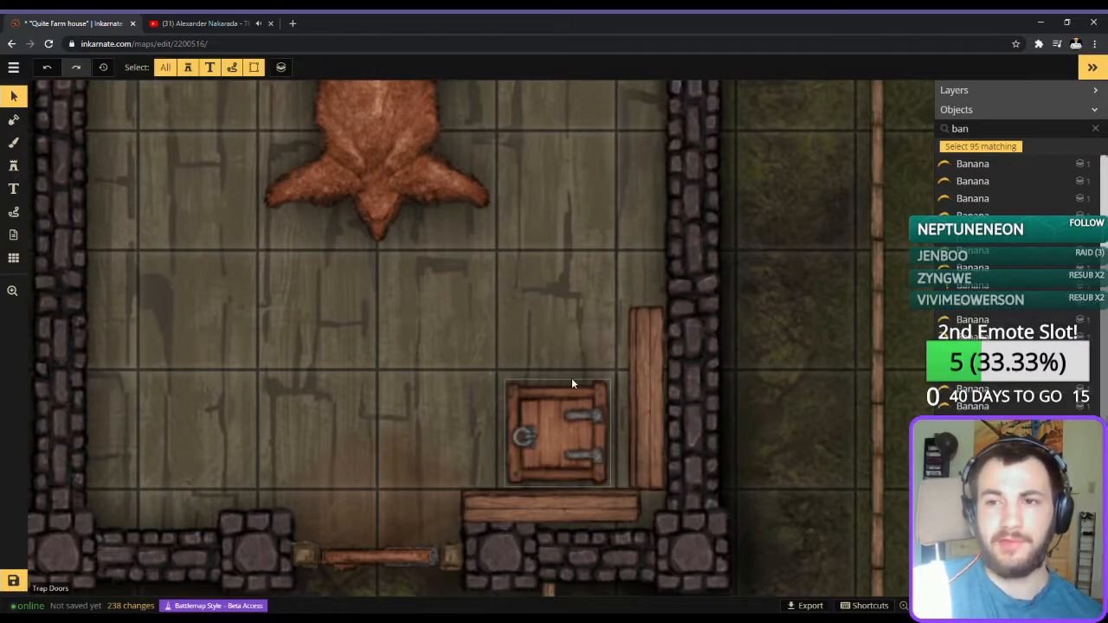
Try a square wooden plank stamp at size 17 on the south end of the upright planks, then delete it.
{"action": "left_click", "coordinate": [16, 168]}
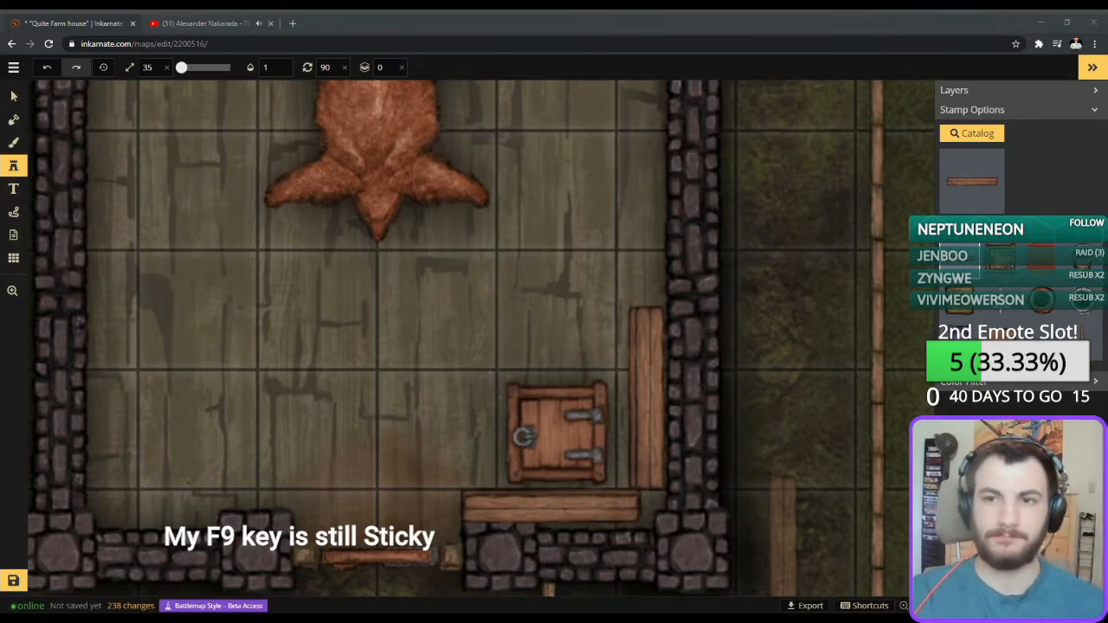
{"action": "scroll", "coordinate": [546, 448], "scroll_direction": "up", "scroll_amount": 2}
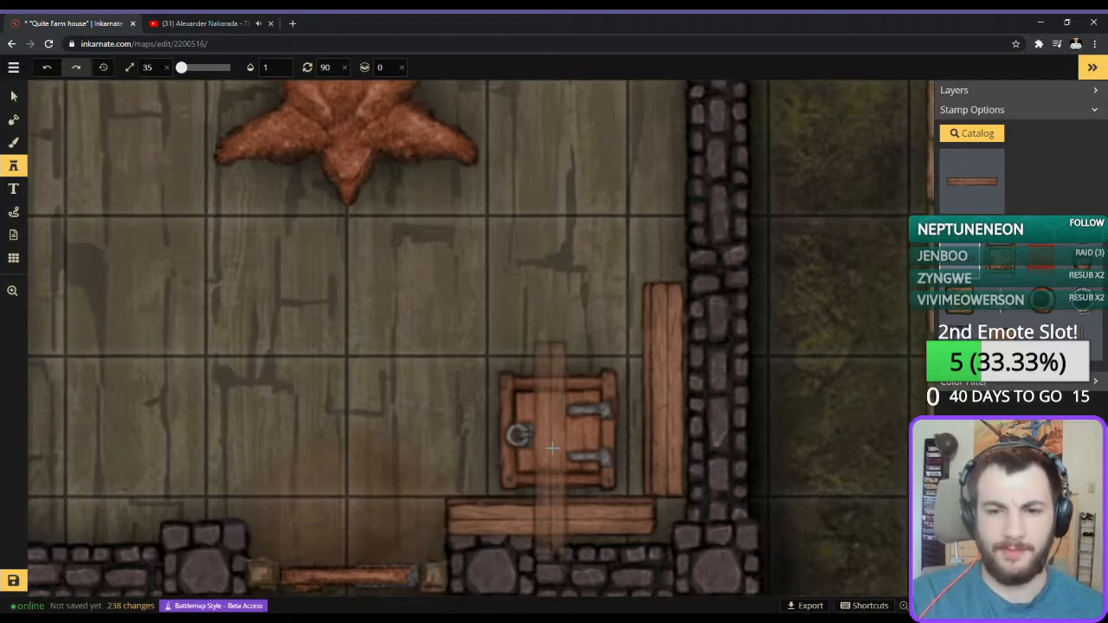
{"action": "left_click", "coordinate": [965, 194]}
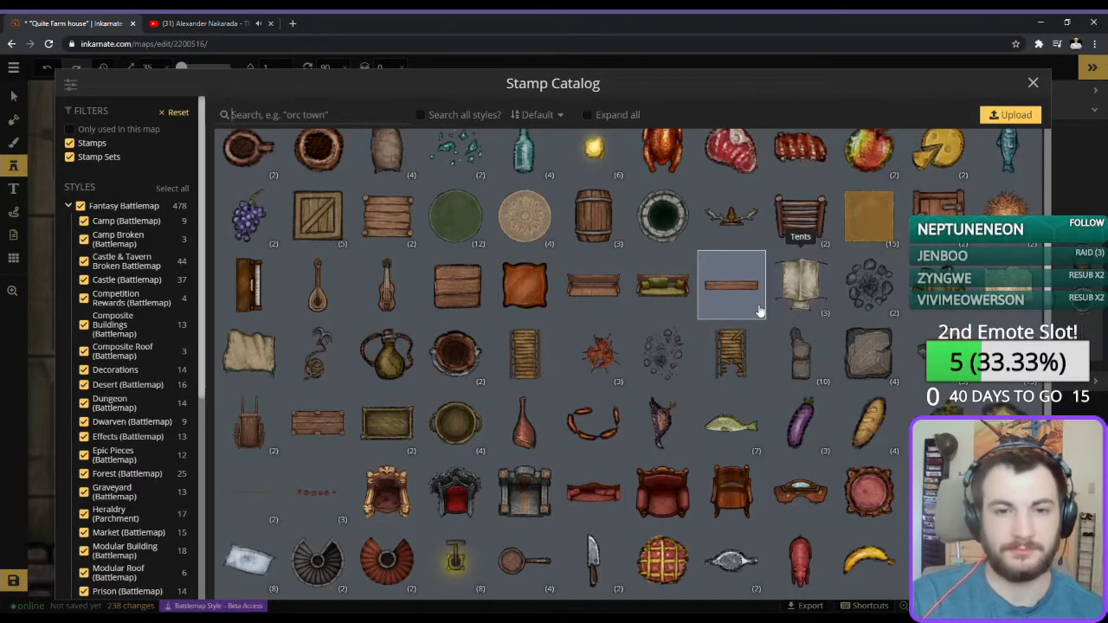
{"action": "left_click", "coordinate": [457, 284]}
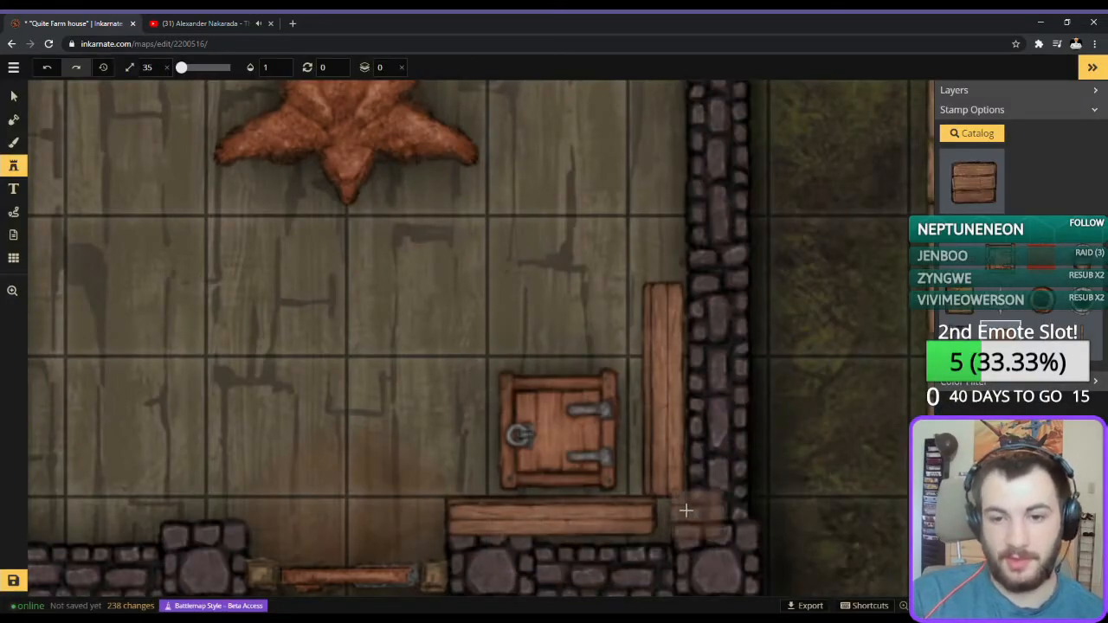
{"action": "scroll", "coordinate": [663, 502], "scroll_direction": "down", "scroll_amount": 4}
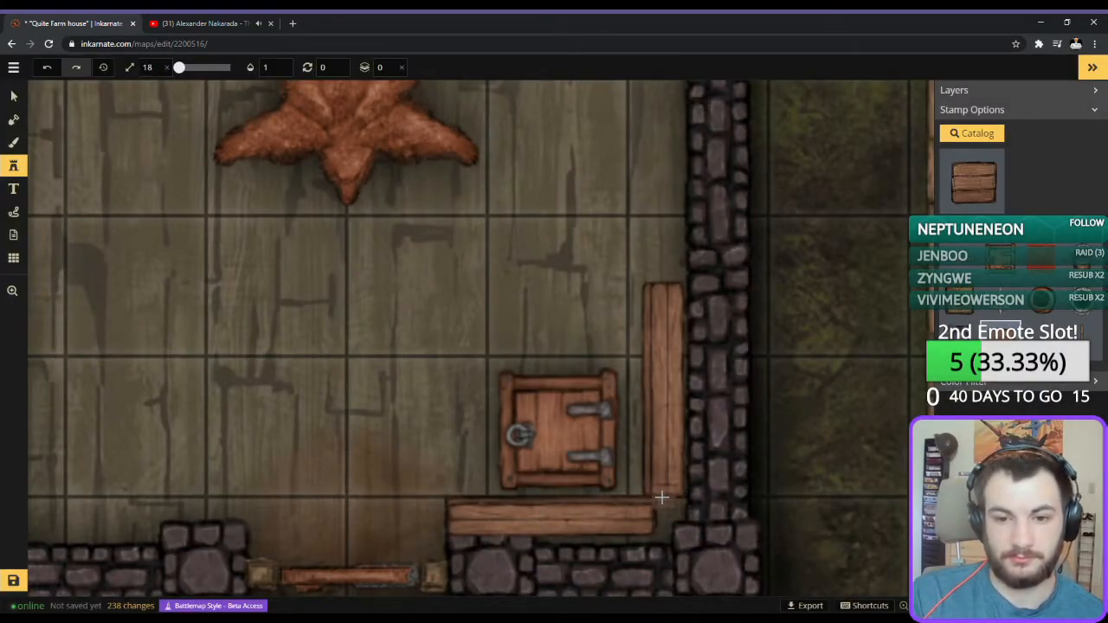
{"action": "left_click", "coordinate": [662, 496]}
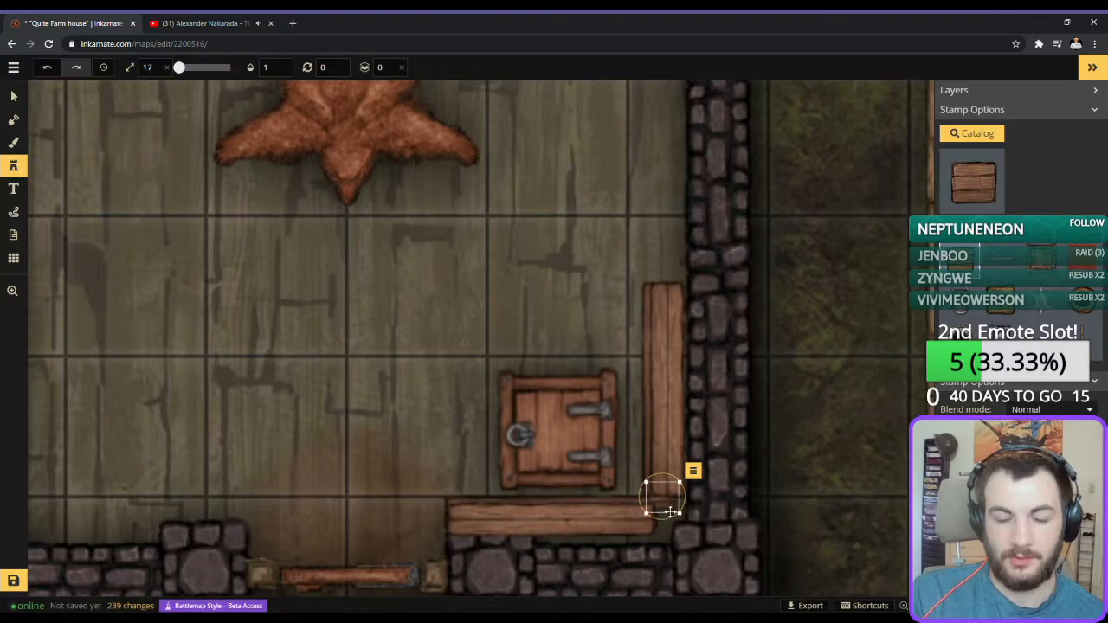
{"action": "key", "text": "Delete"}
Try a plank table stamp at size 17 on layer -1 at the south end of the upright planks, then delete it.
{"action": "left_click", "coordinate": [1000, 208]}
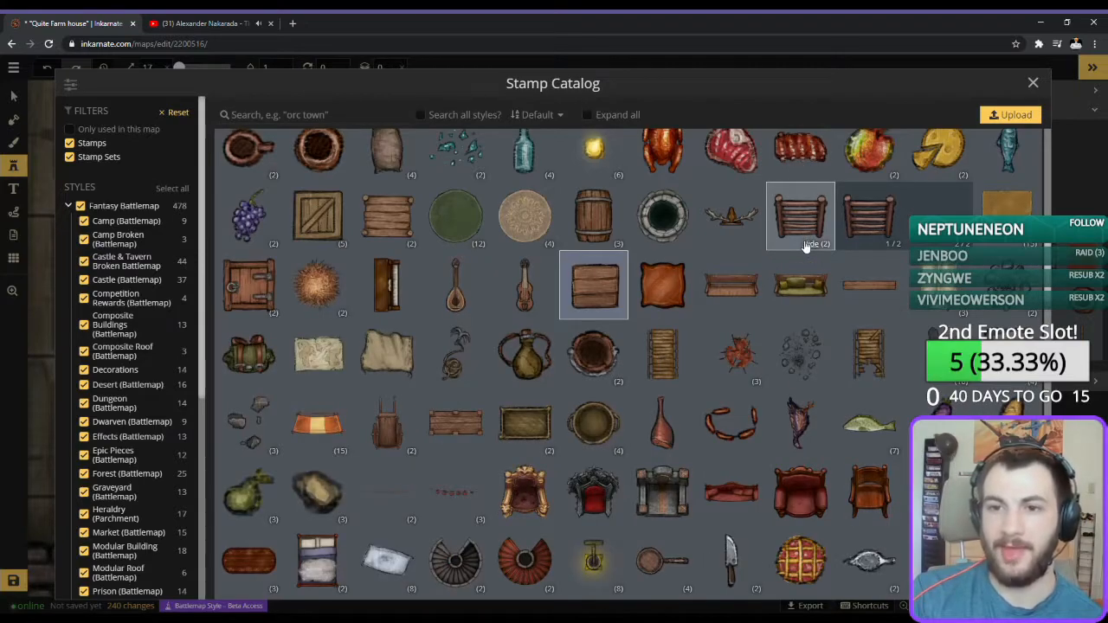
{"action": "left_click", "coordinate": [807, 244]}
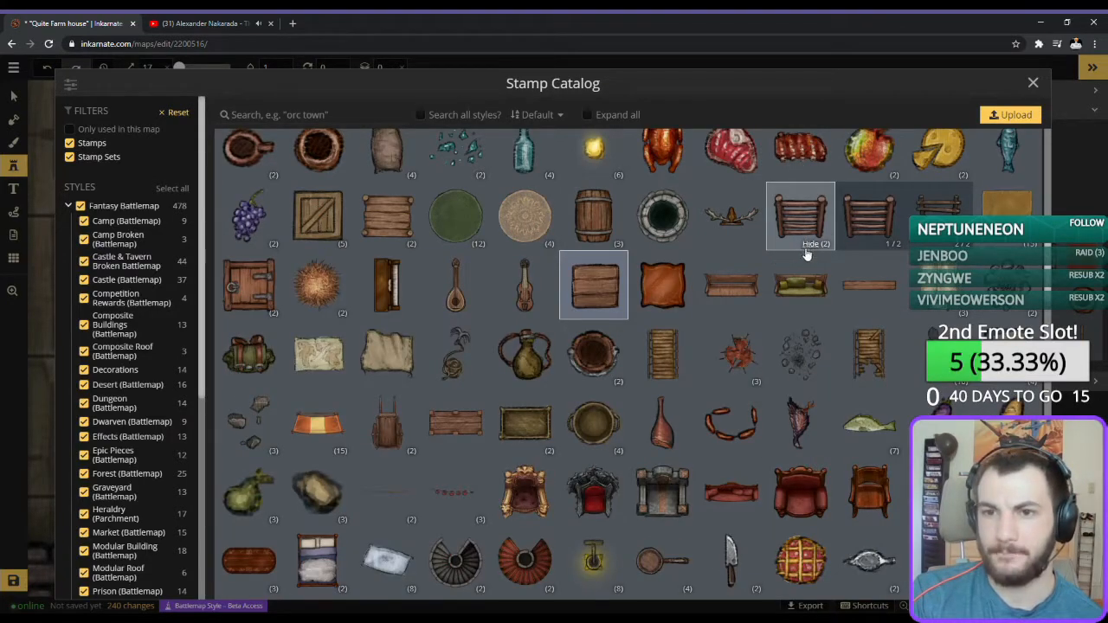
{"action": "left_click", "coordinate": [806, 251]}
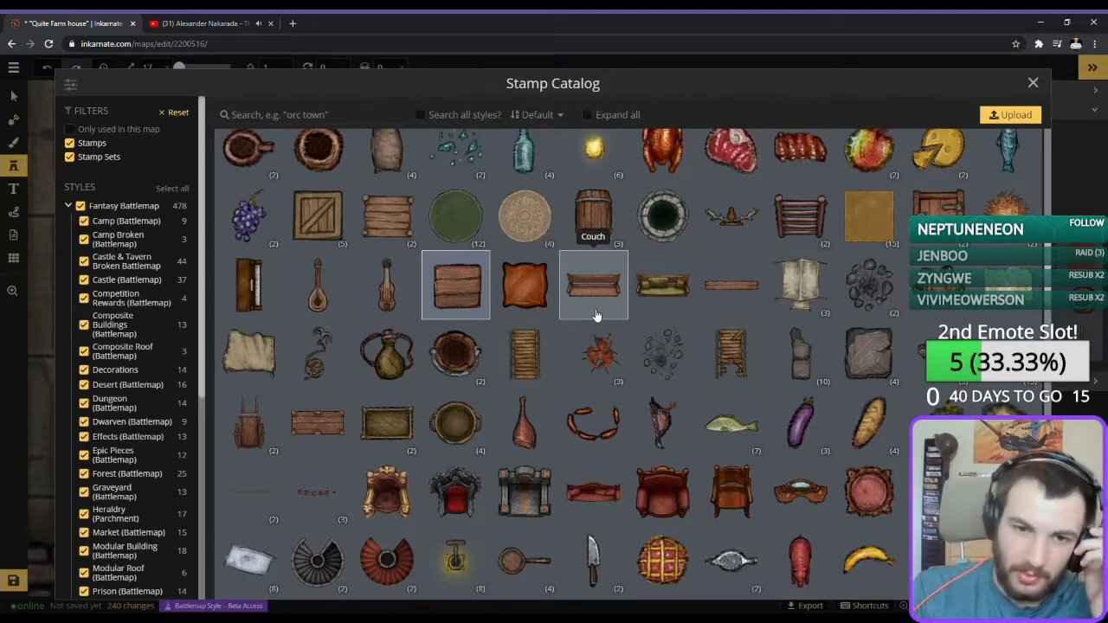
{"action": "left_click", "coordinate": [327, 439]}
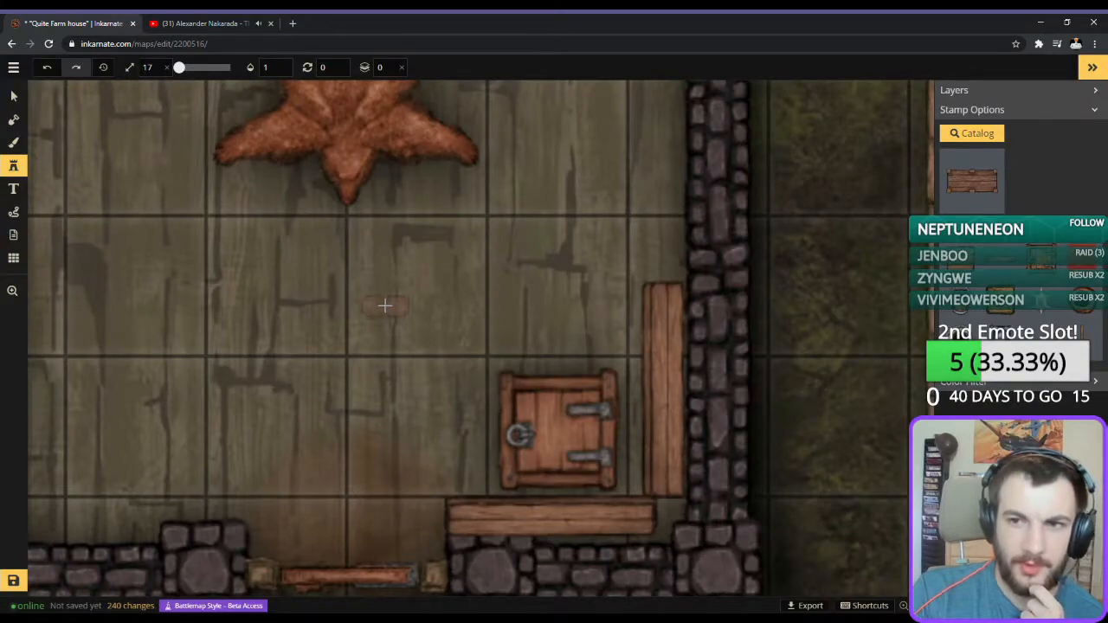
{"action": "left_click", "coordinate": [661, 492]}
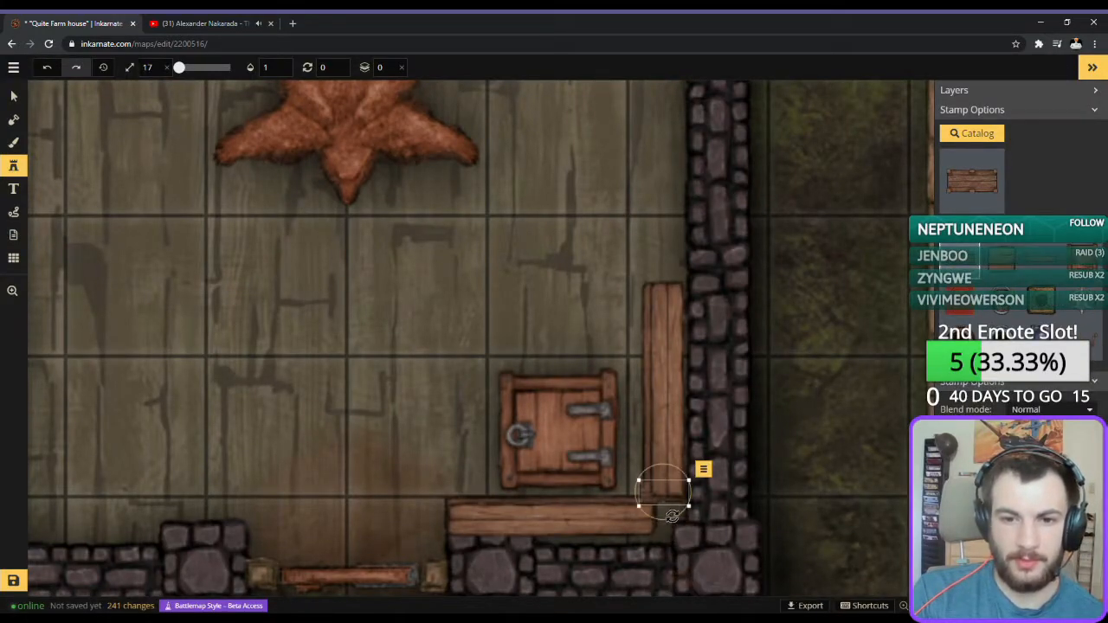
{"action": "left_click", "coordinate": [390, 67]}
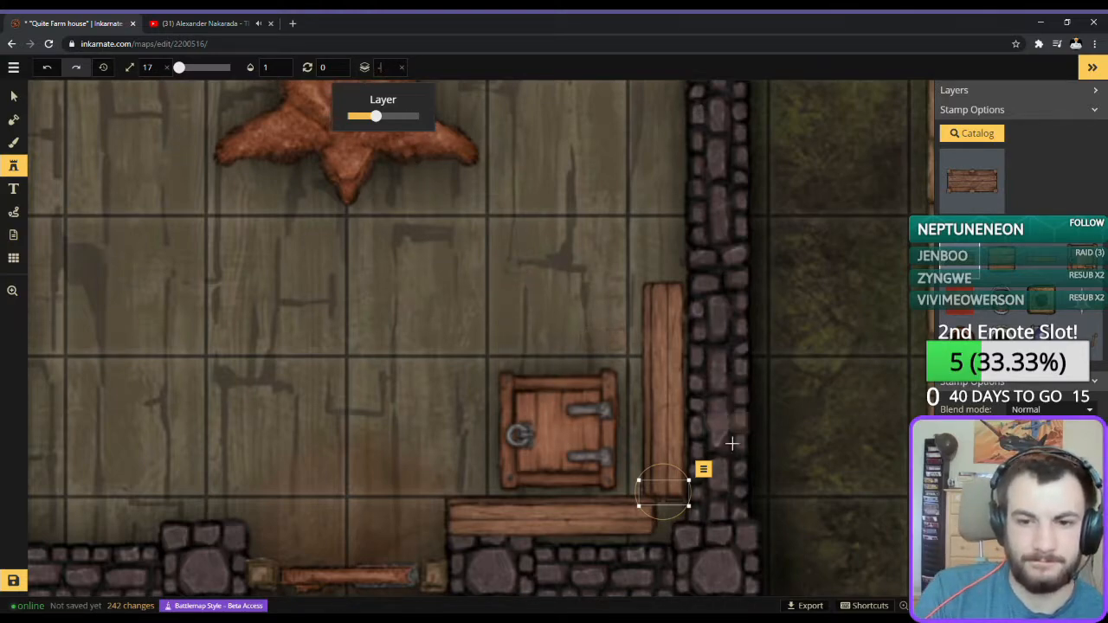
{"action": "left_click", "coordinate": [15, 97]}
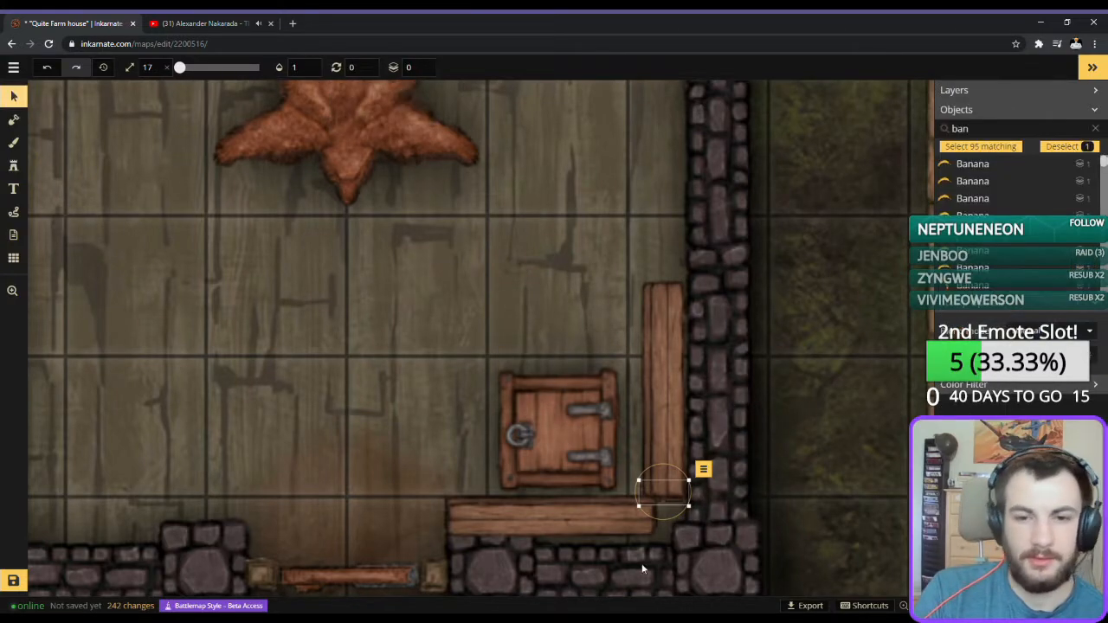
{"action": "key", "text": "Delete"}
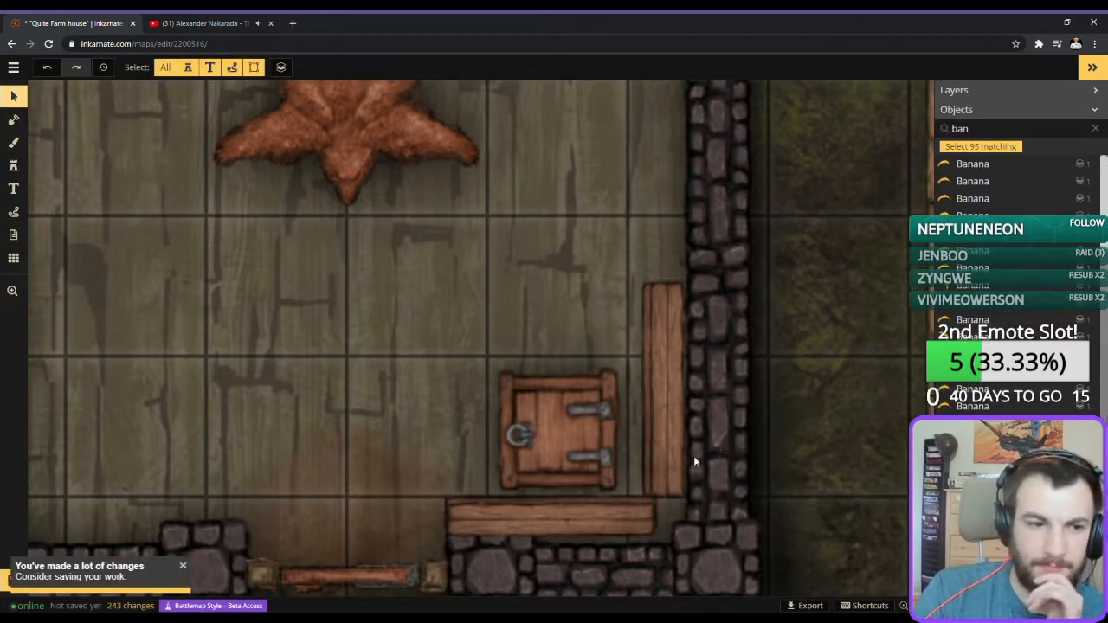
Save the map.
{"action": "left_click", "coordinate": [28, 582]}
{"action": "left_click", "coordinate": [14, 583]}
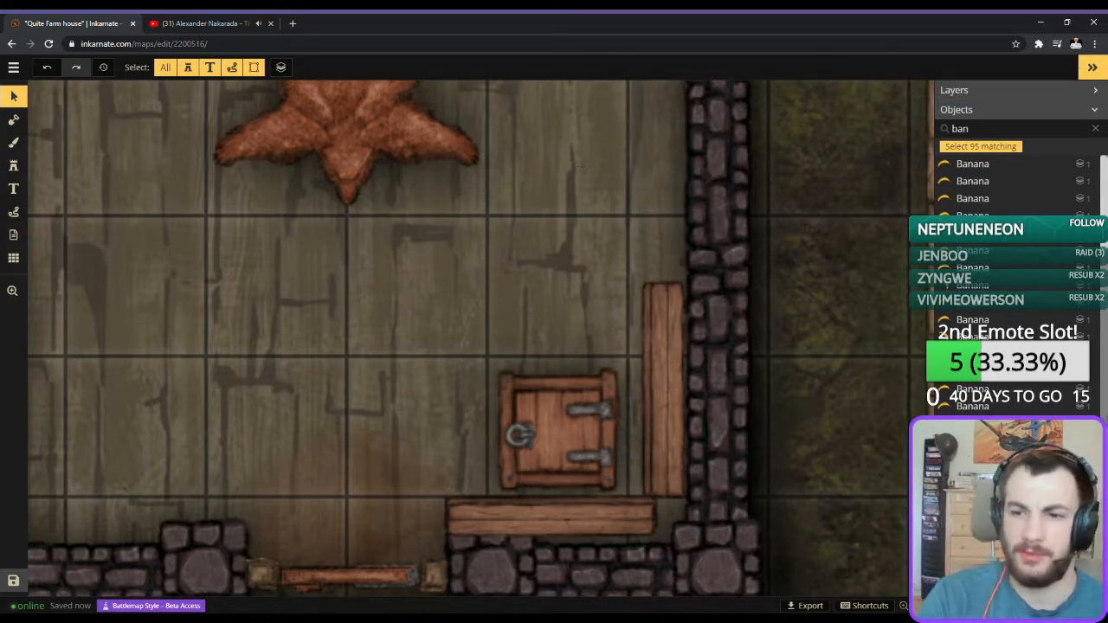
Pick the two-variant tree stump stamp from the catalog and place it at size 17 on the south end of the upright planks.
{"action": "left_click", "coordinate": [13, 166]}
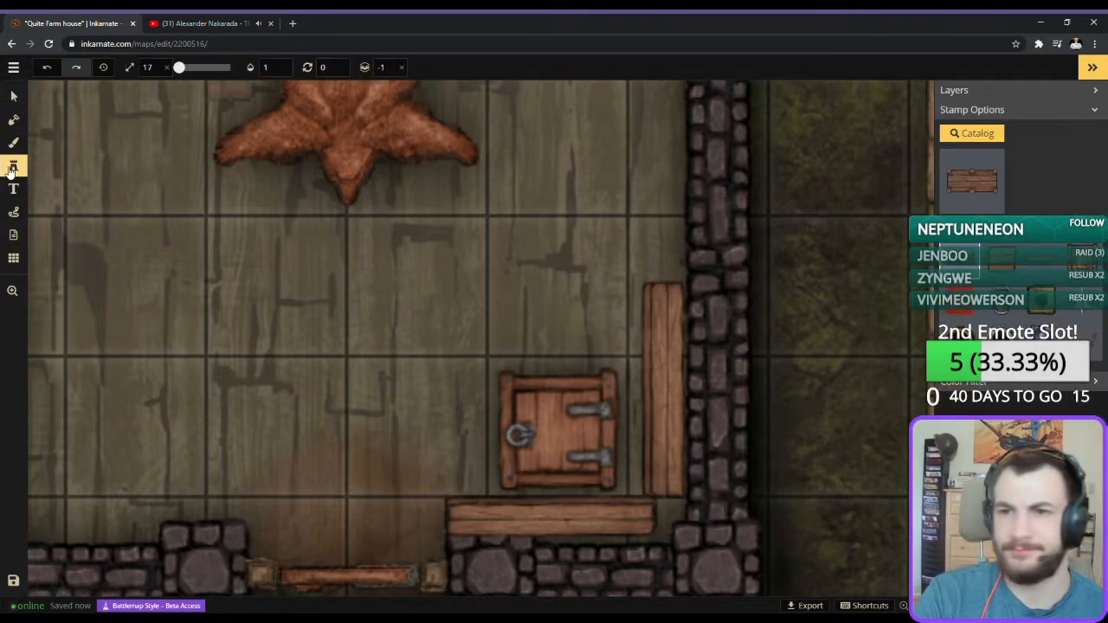
{"action": "left_click", "coordinate": [977, 192]}
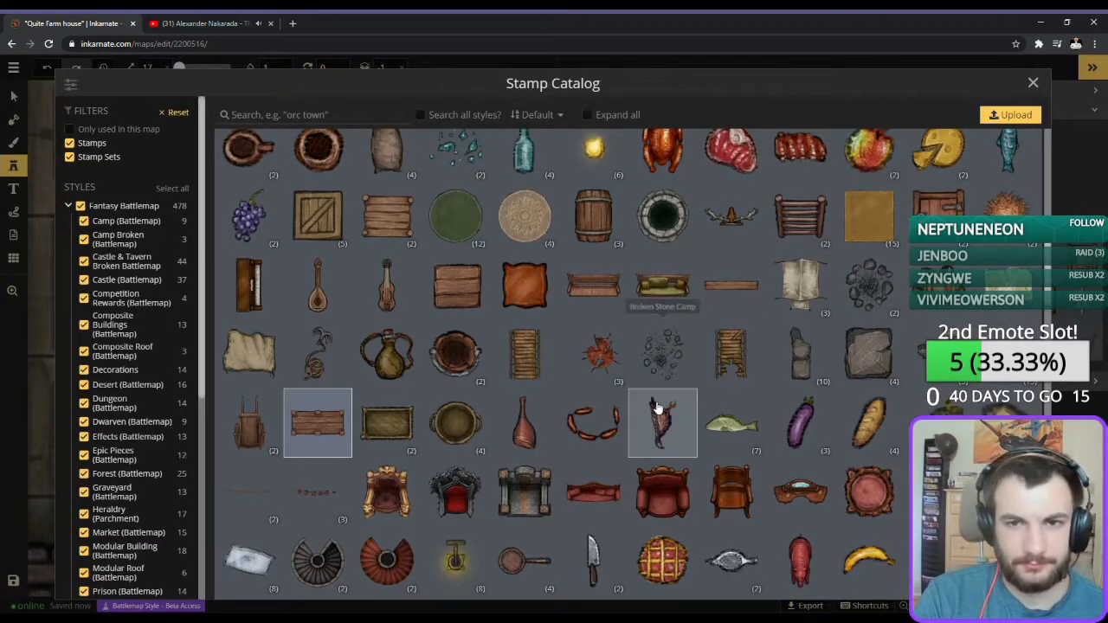
{"action": "scroll", "coordinate": [658, 407], "scroll_direction": "up", "scroll_amount": 10}
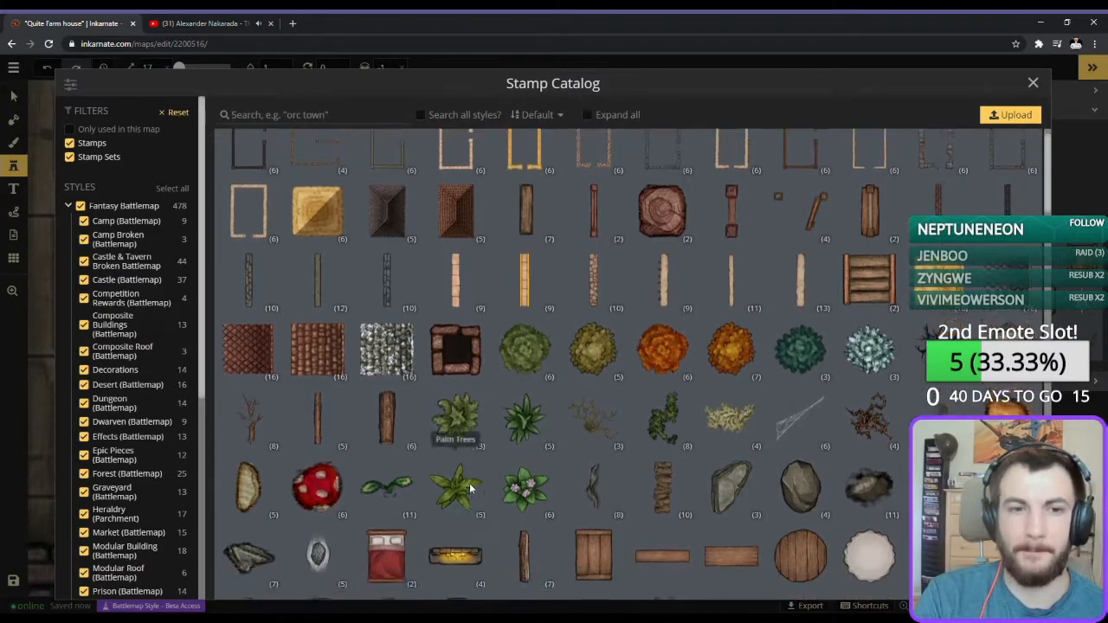
{"action": "scroll", "coordinate": [490, 465], "scroll_direction": "up", "scroll_amount": 1}
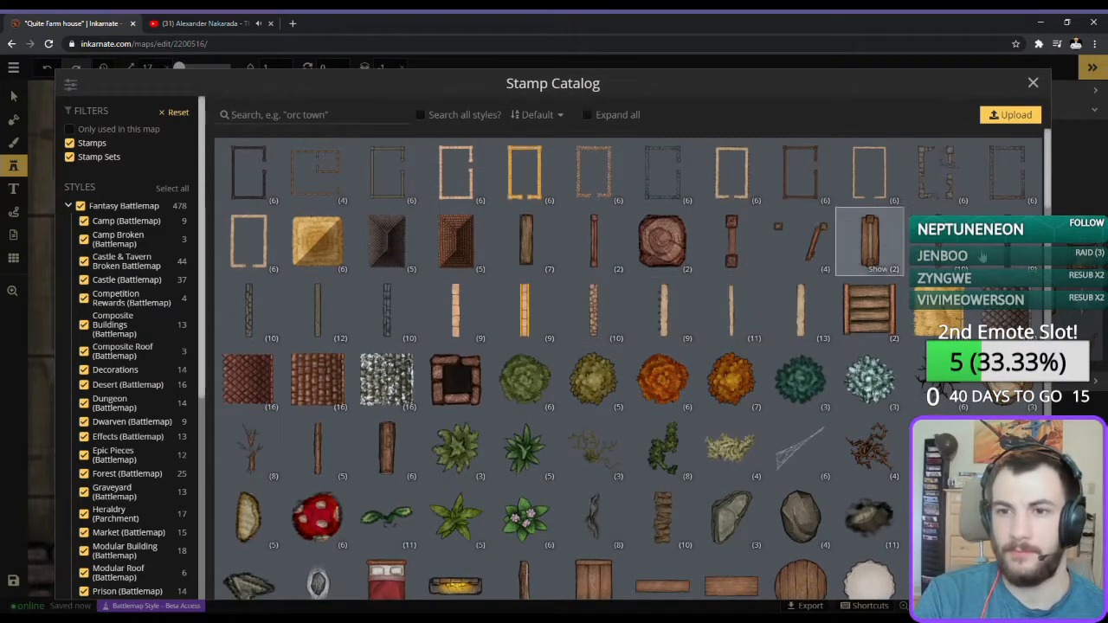
{"action": "left_click", "coordinate": [537, 269]}
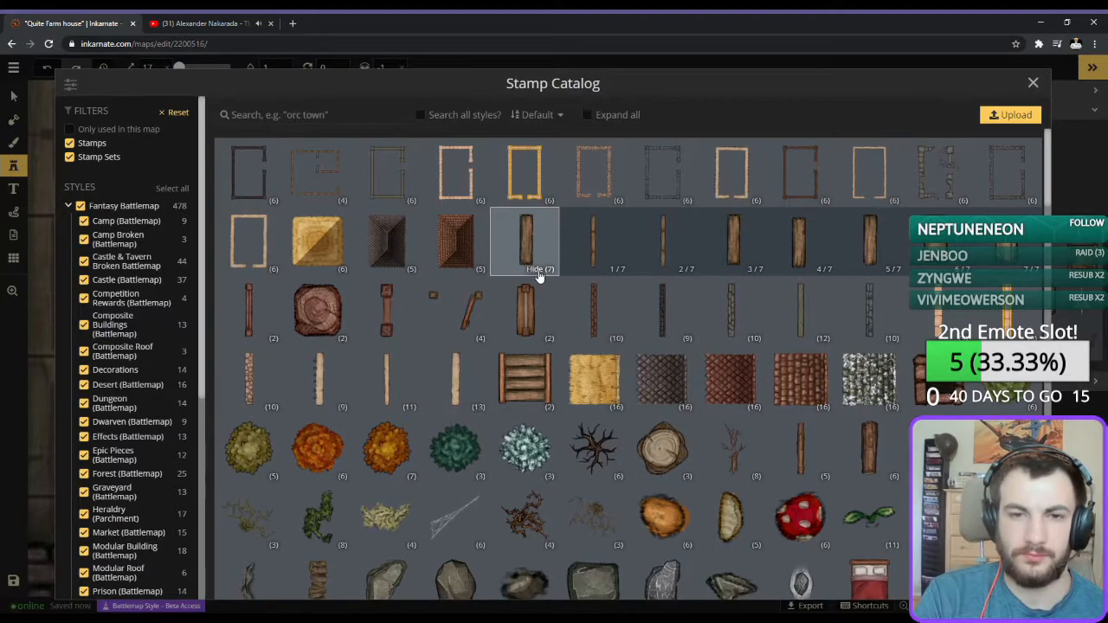
{"action": "left_click", "coordinate": [538, 270]}
{"action": "left_click", "coordinate": [602, 271]}
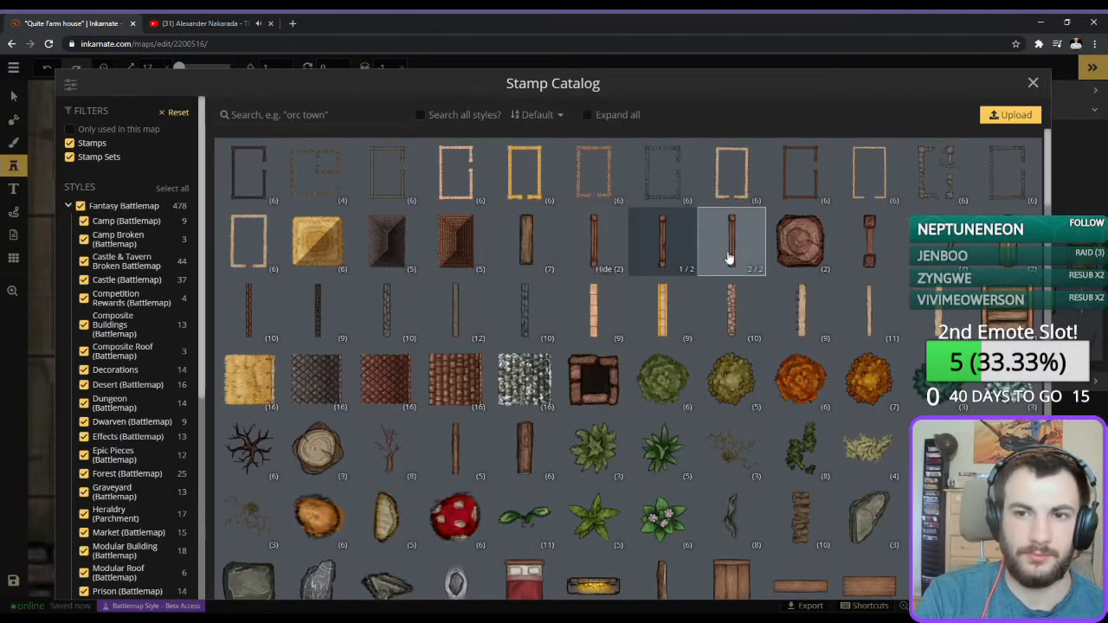
{"action": "left_click", "coordinate": [812, 270]}
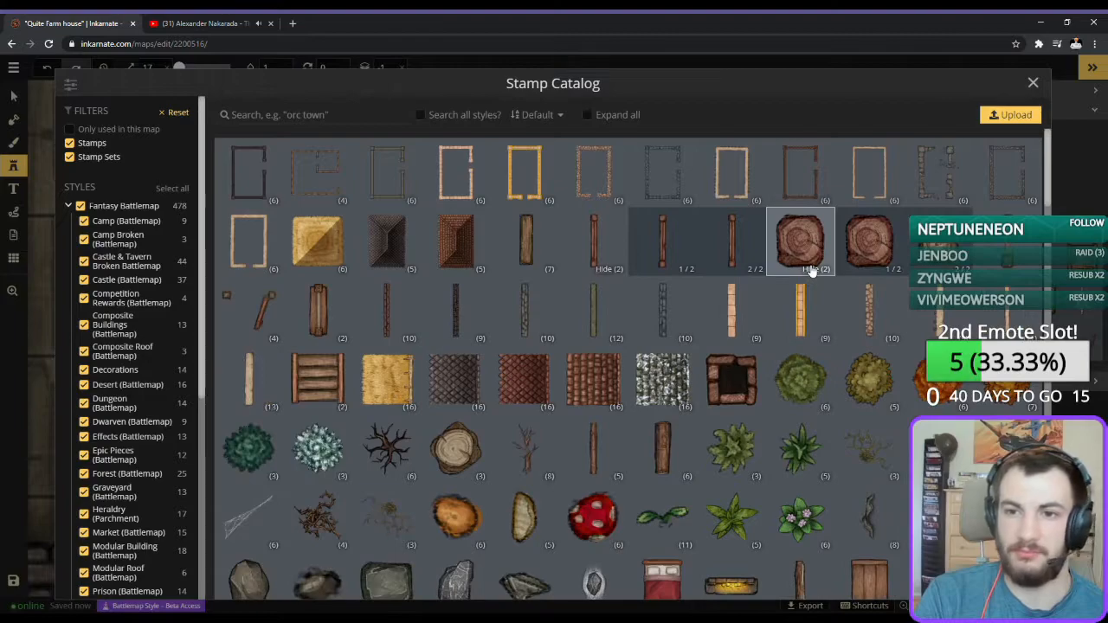
{"action": "left_click", "coordinate": [819, 243]}
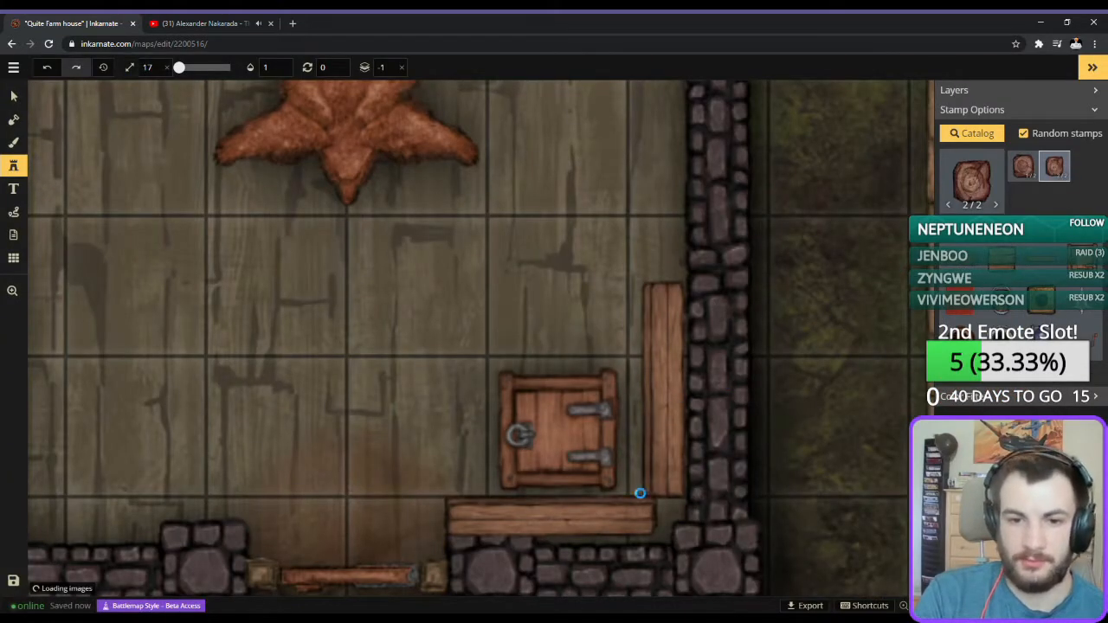
{"action": "left_click", "coordinate": [662, 495]}
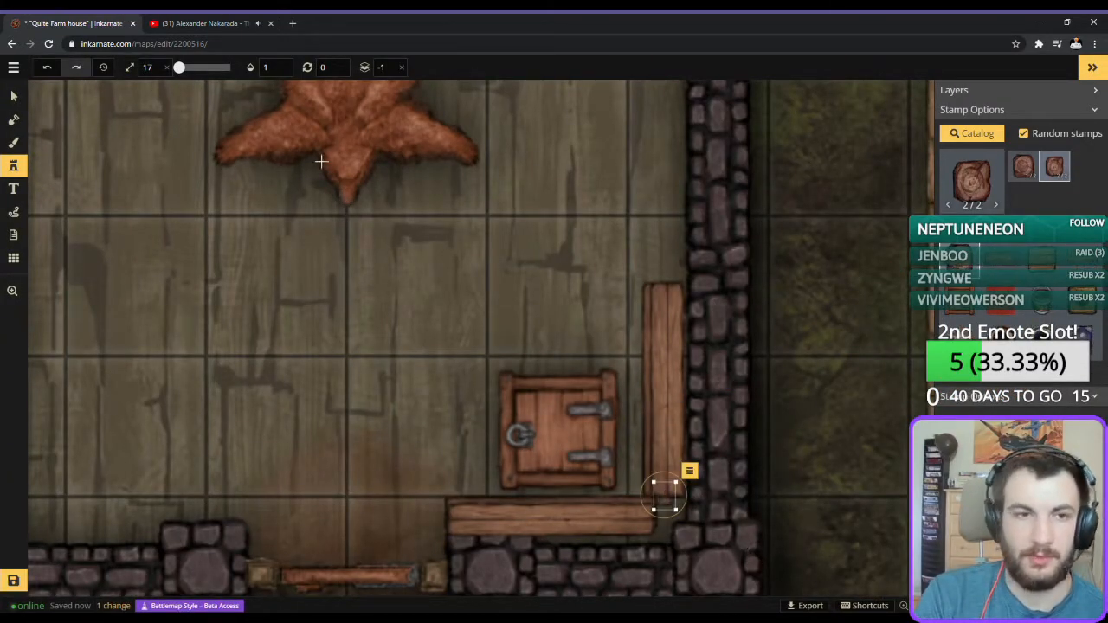
Set the stump stamp to layer 1 and size 10, and place it on both south corners of the upright planks.
{"action": "left_click", "coordinate": [395, 66]}
{"action": "key", "text": "BackSpace"}
{"action": "key", "text": "BackSpace"}
{"action": "type", "text": "1"}
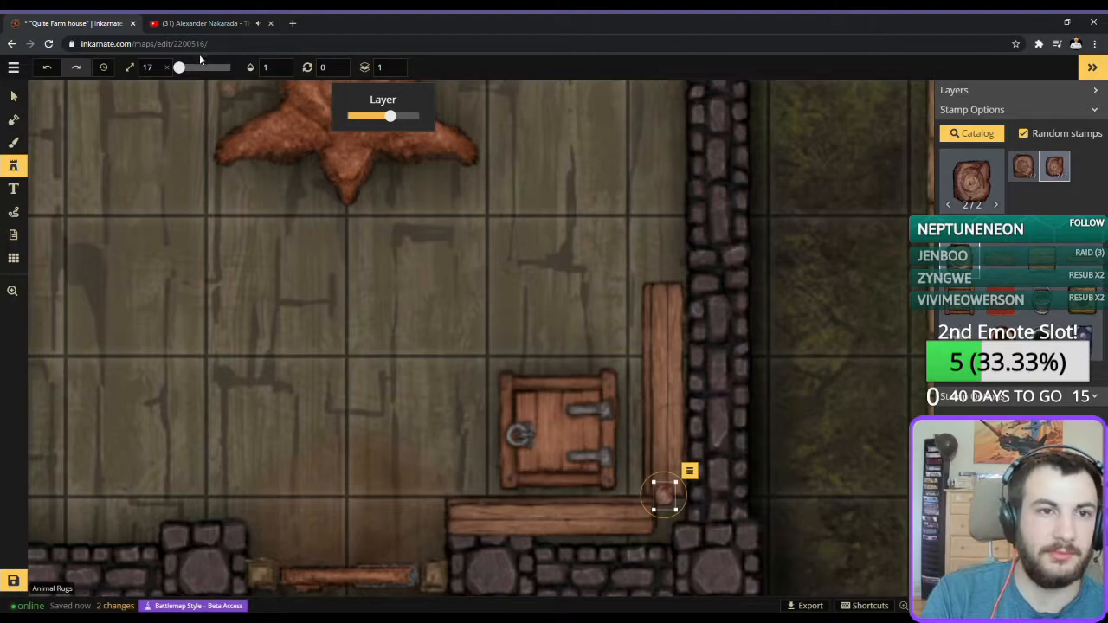
{"action": "left_click_drag", "start_coordinate": [182, 68], "coordinate": [177, 67]}
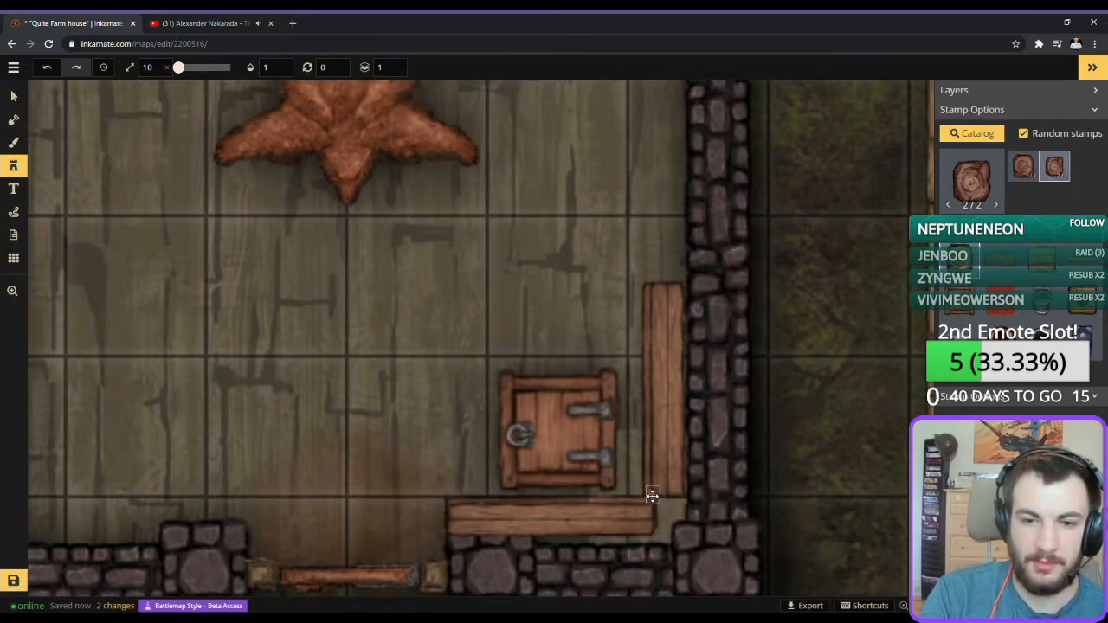
{"action": "left_click", "coordinate": [654, 494]}
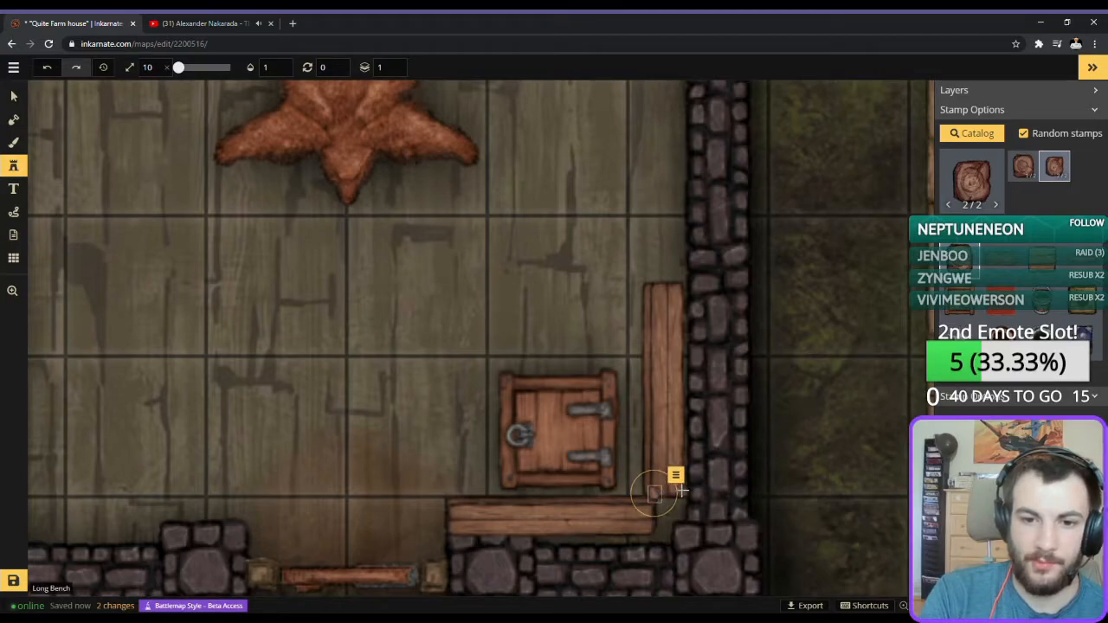
{"action": "left_click", "coordinate": [683, 496]}
{"action": "left_click_drag", "start_coordinate": [683, 497], "coordinate": [679, 493]}
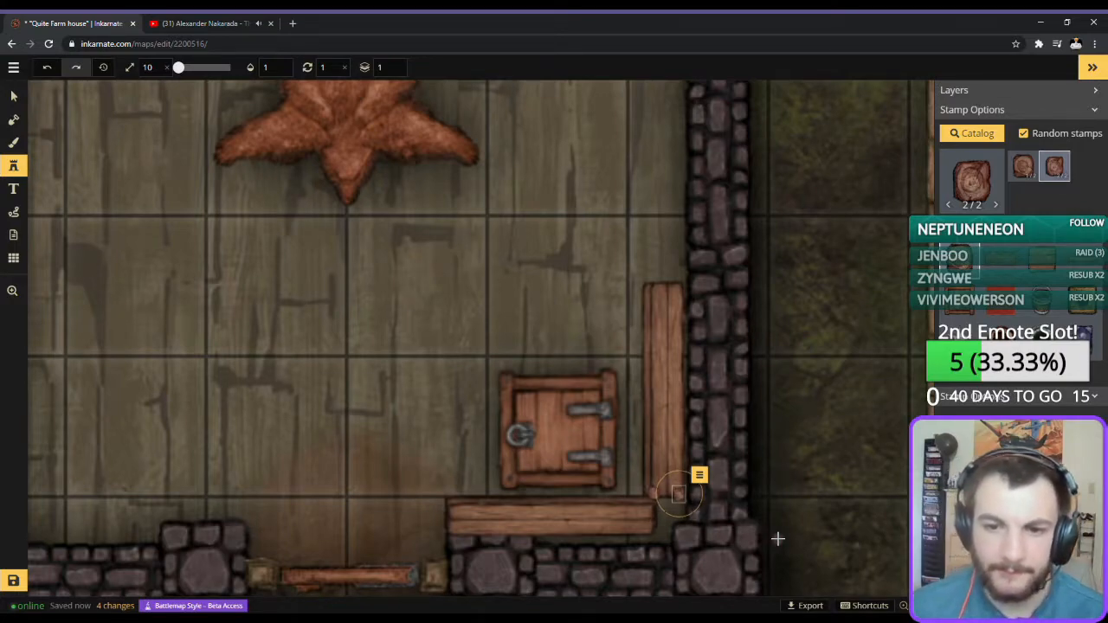
Place stumps on both north corners of the upright planks and nudge the southwest stump west into line.
{"action": "left_click", "coordinate": [649, 285]}
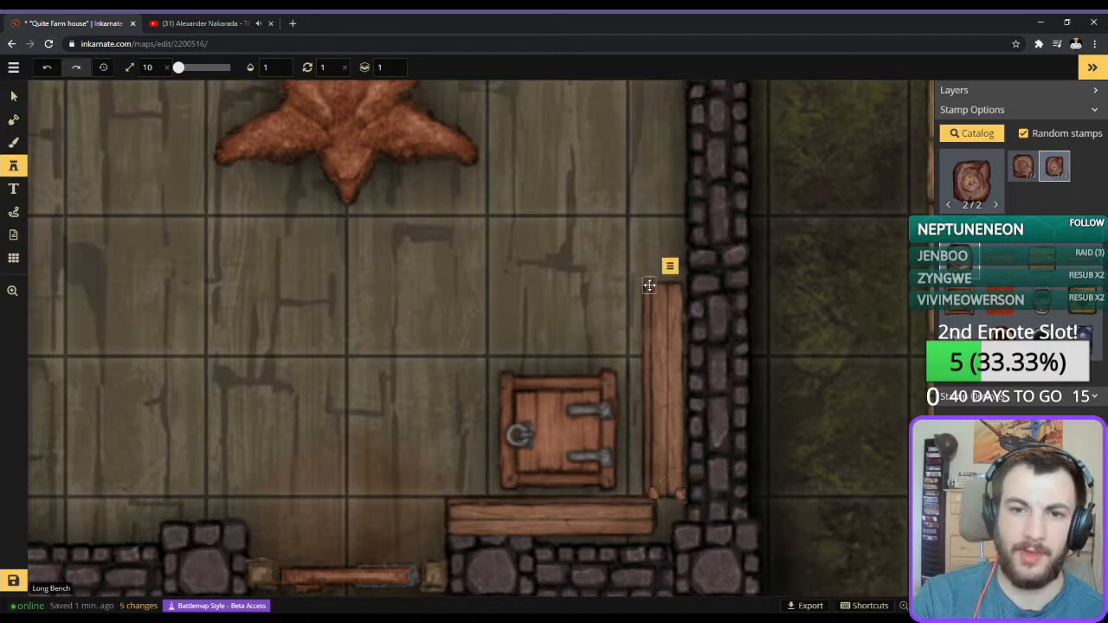
{"action": "left_click", "coordinate": [680, 285]}
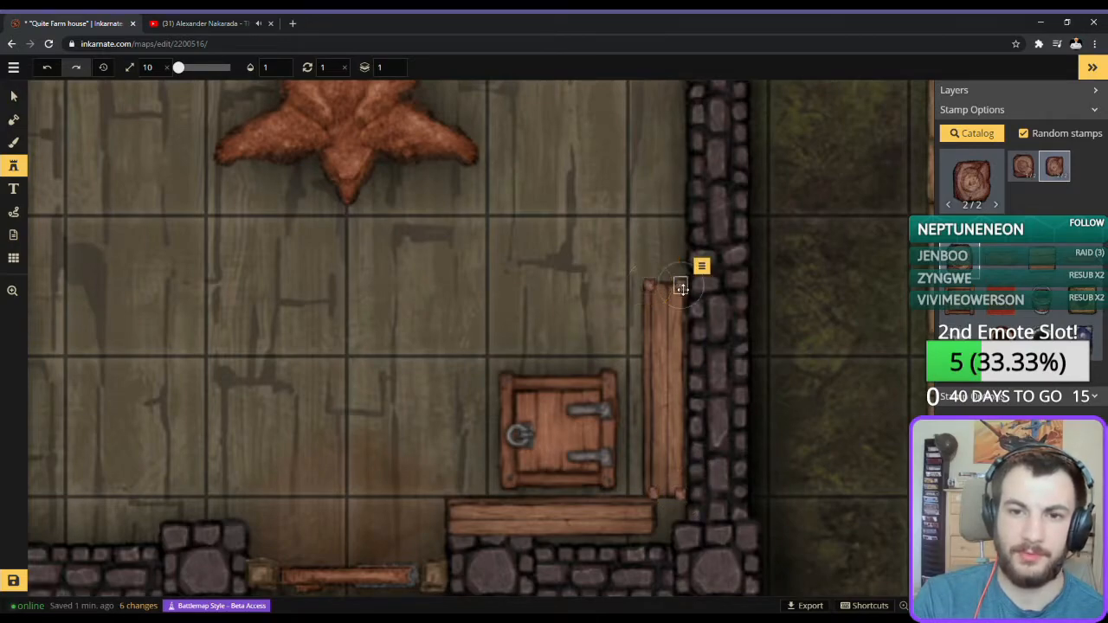
{"action": "key", "text": "v"}
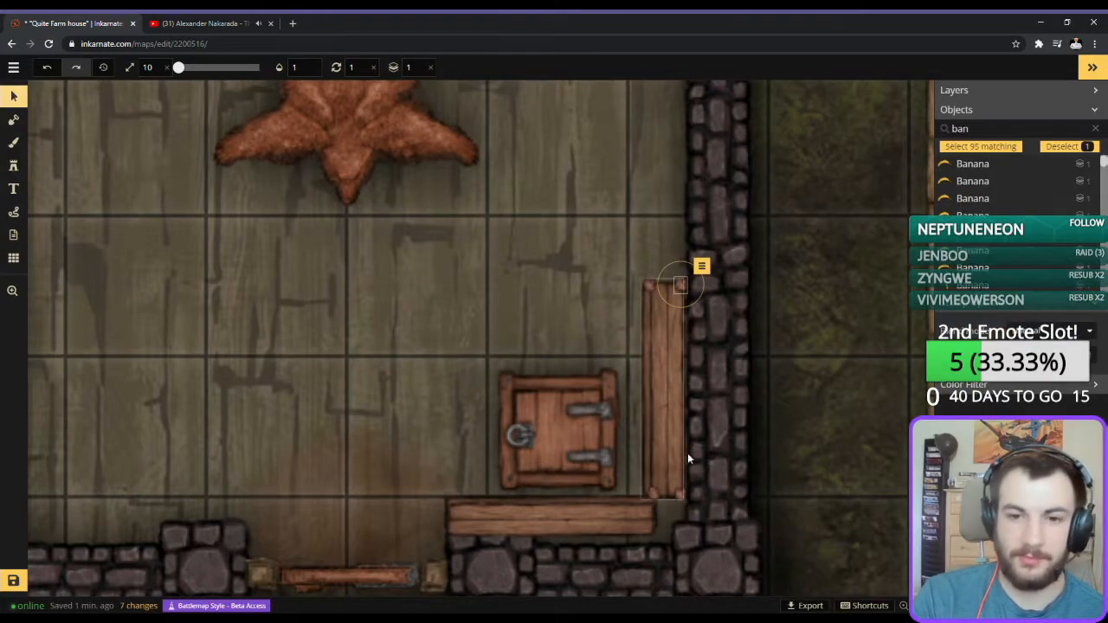
{"action": "left_click", "coordinate": [656, 491]}
{"action": "key", "text": "Left"}
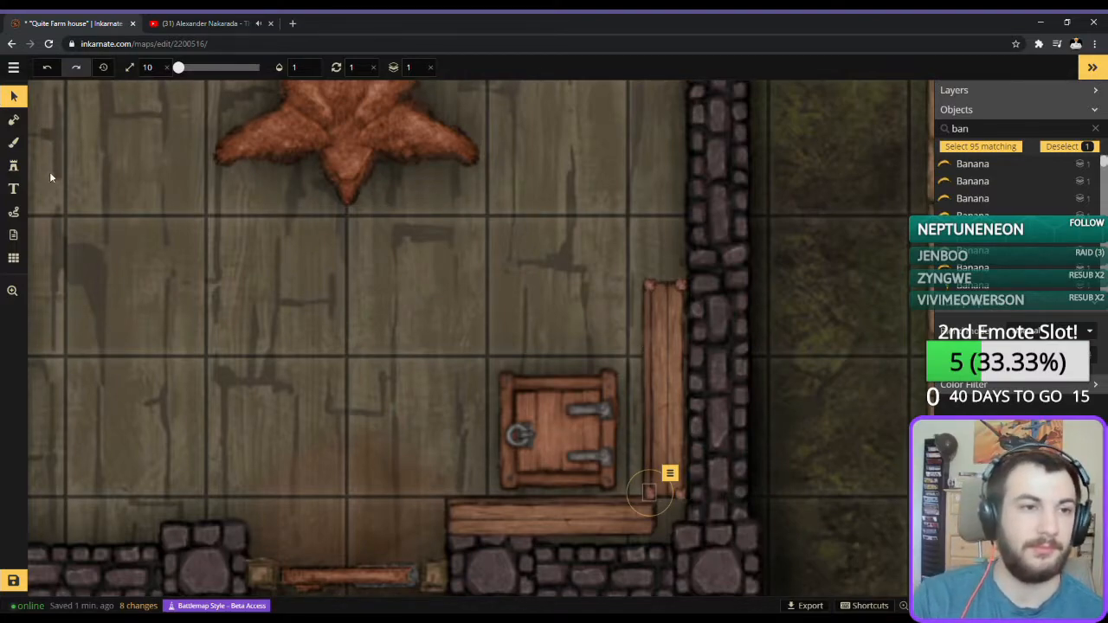
Place size 10 tree stump stamps on all four corners of the horizontal planks south of the trapdoor.
{"action": "left_click", "coordinate": [13, 165]}
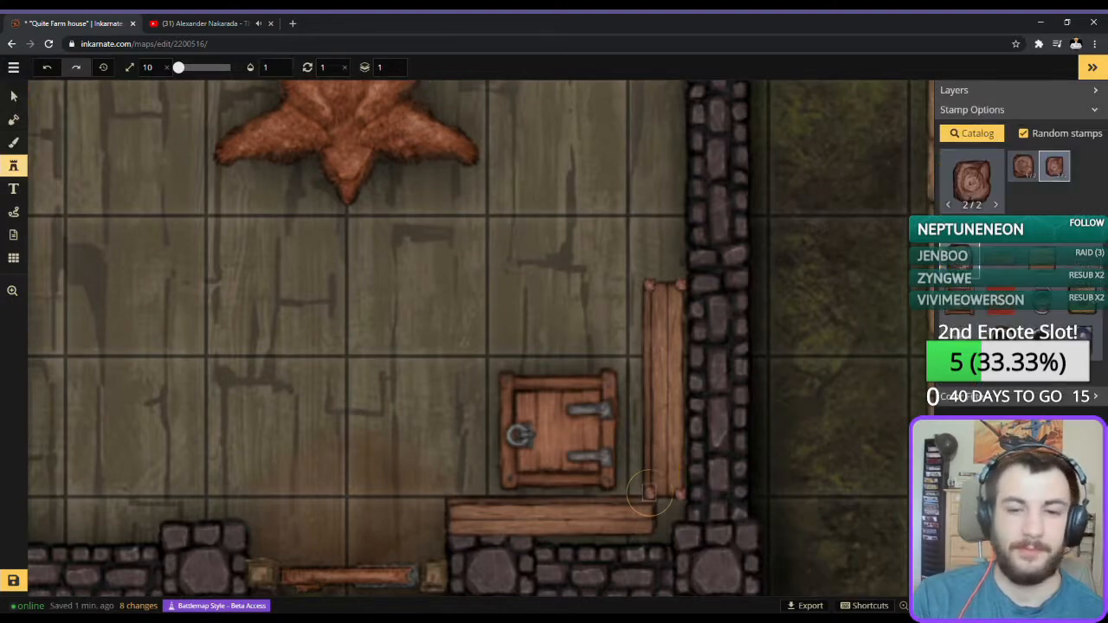
{"action": "left_click", "coordinate": [457, 502]}
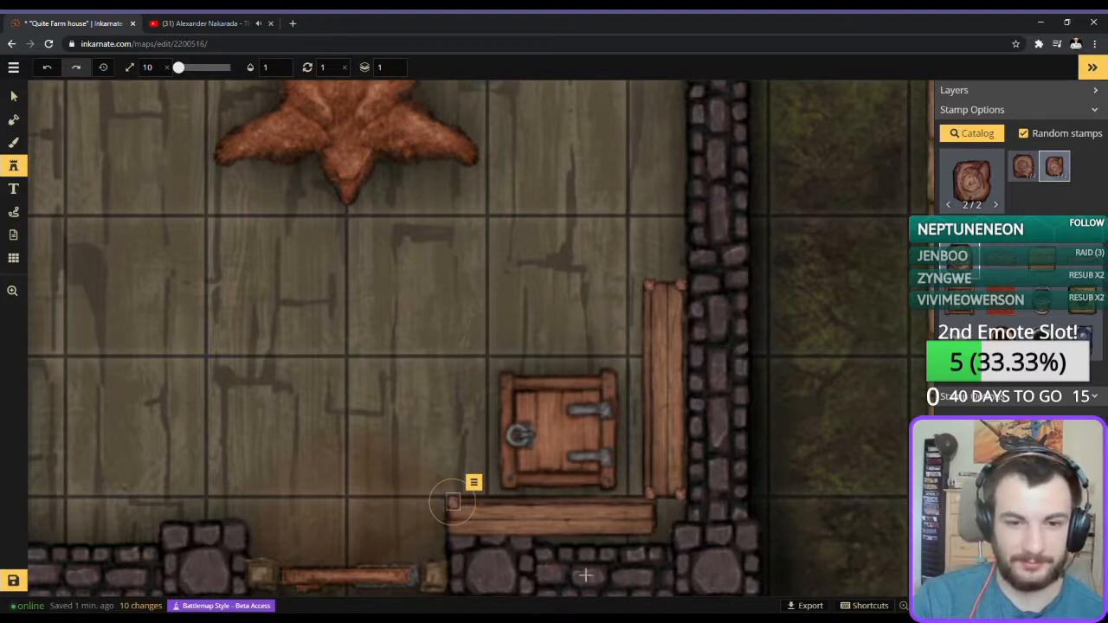
{"action": "left_click", "coordinate": [454, 530]}
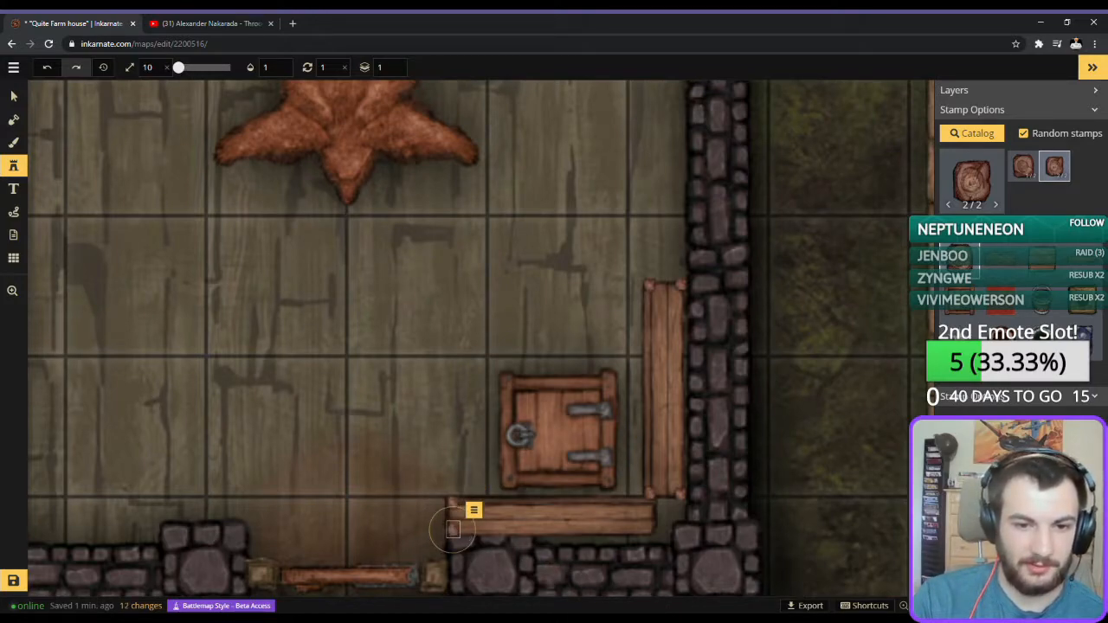
{"action": "left_click", "coordinate": [652, 502]}
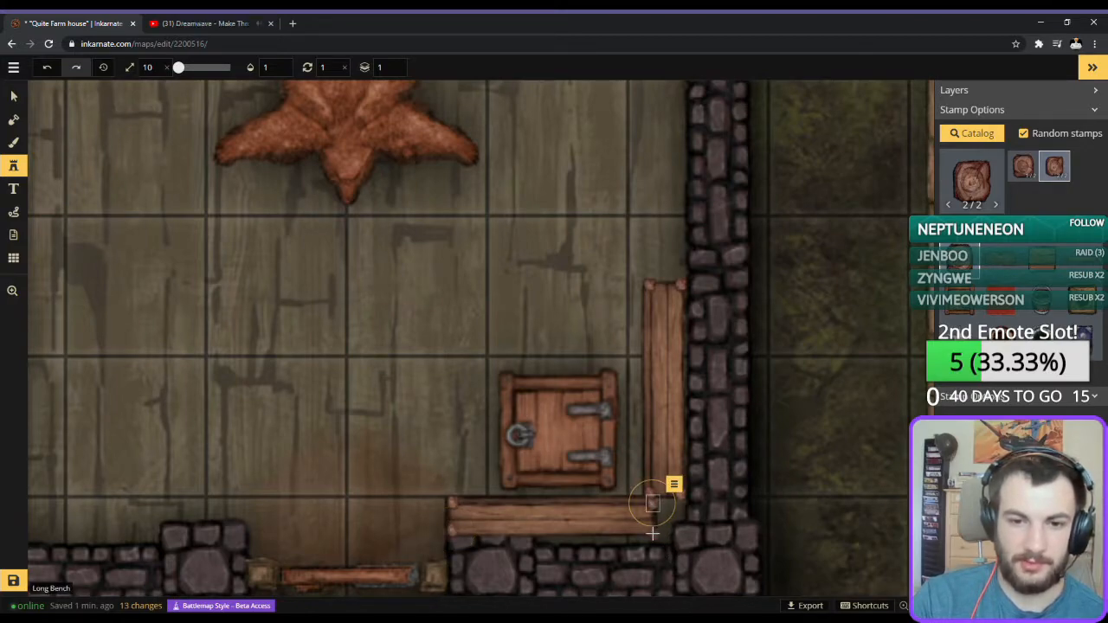
{"action": "left_click", "coordinate": [652, 532]}
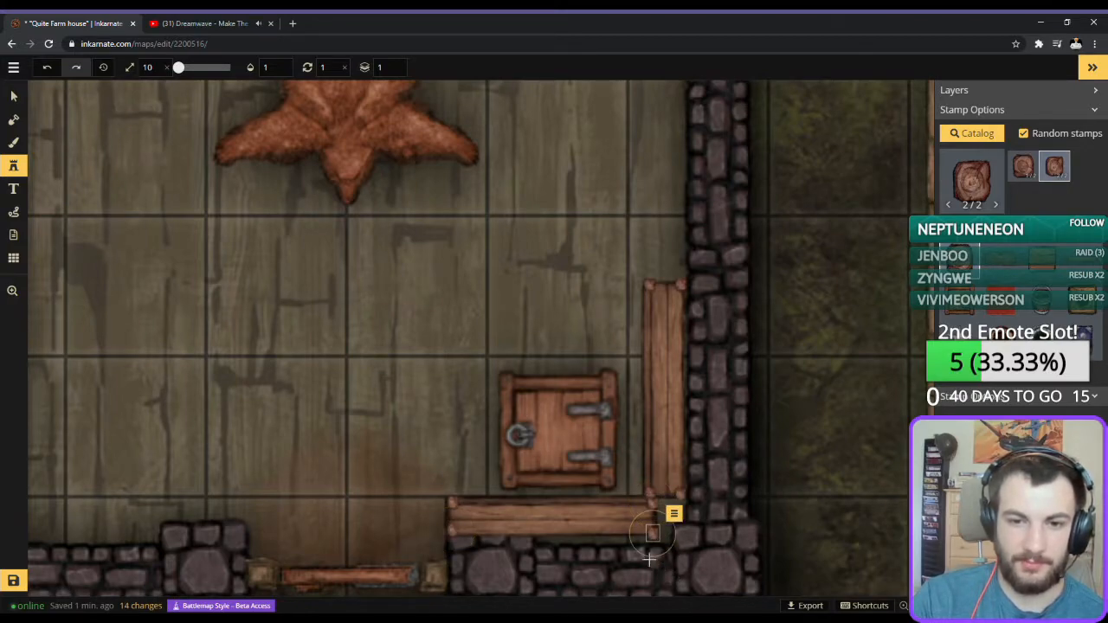
Resize the layer 0 horizontal plank to 32 and reposition it between the corner stumps south of the trapdoor.
{"action": "left_click", "coordinate": [14, 96]}
{"action": "scroll", "coordinate": [736, 483], "scroll_direction": "up", "scroll_amount": 3}
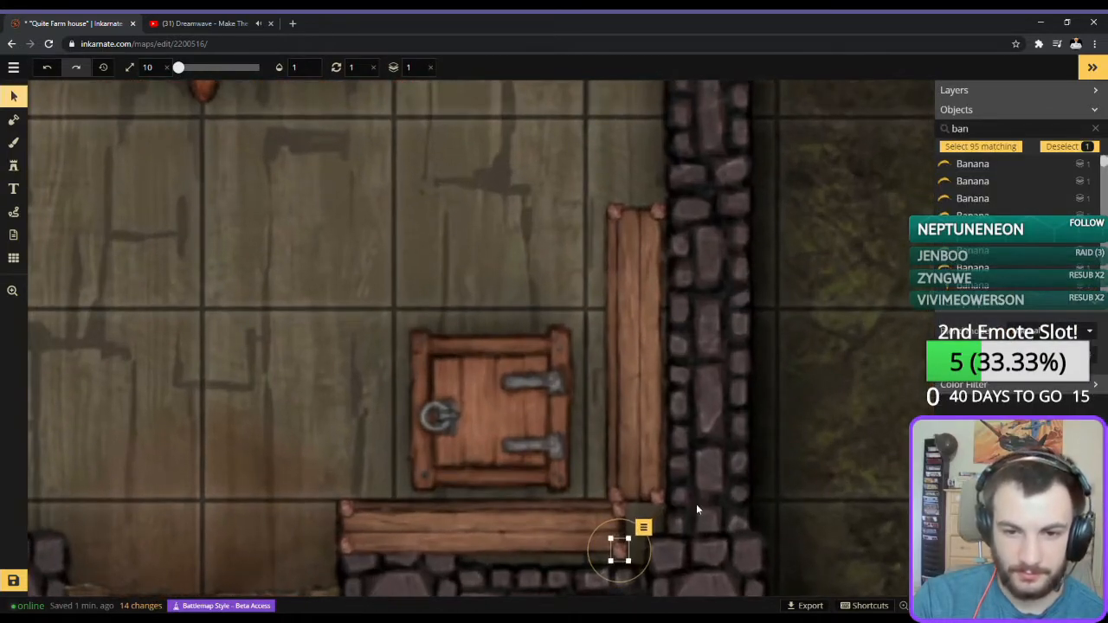
{"action": "left_click", "coordinate": [619, 513]}
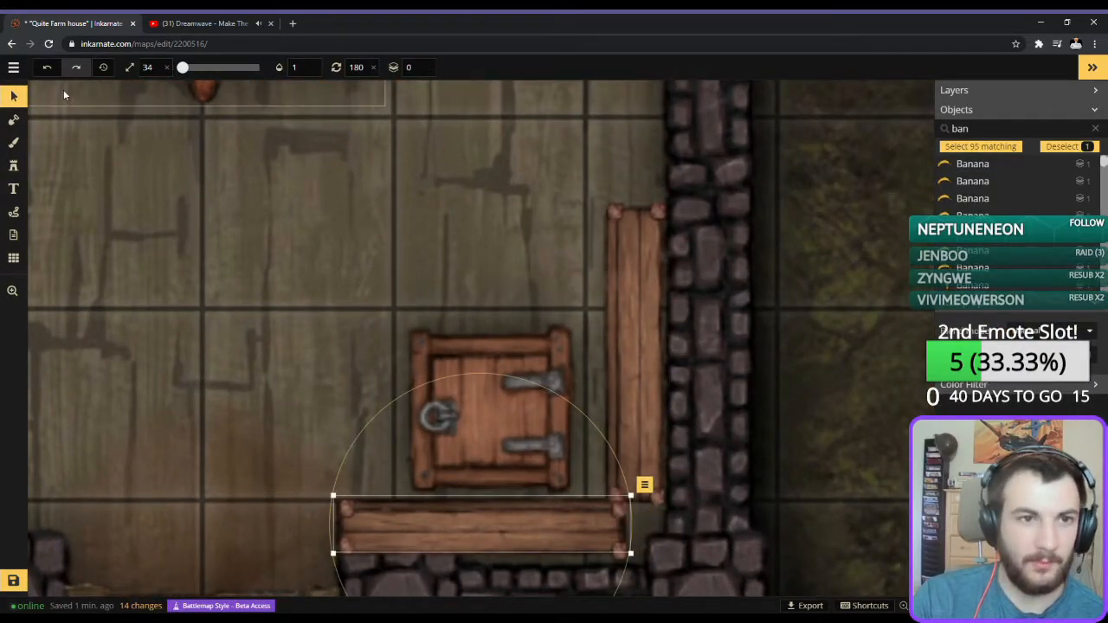
{"action": "left_click", "coordinate": [149, 68]}
{"action": "key", "text": "Up"}
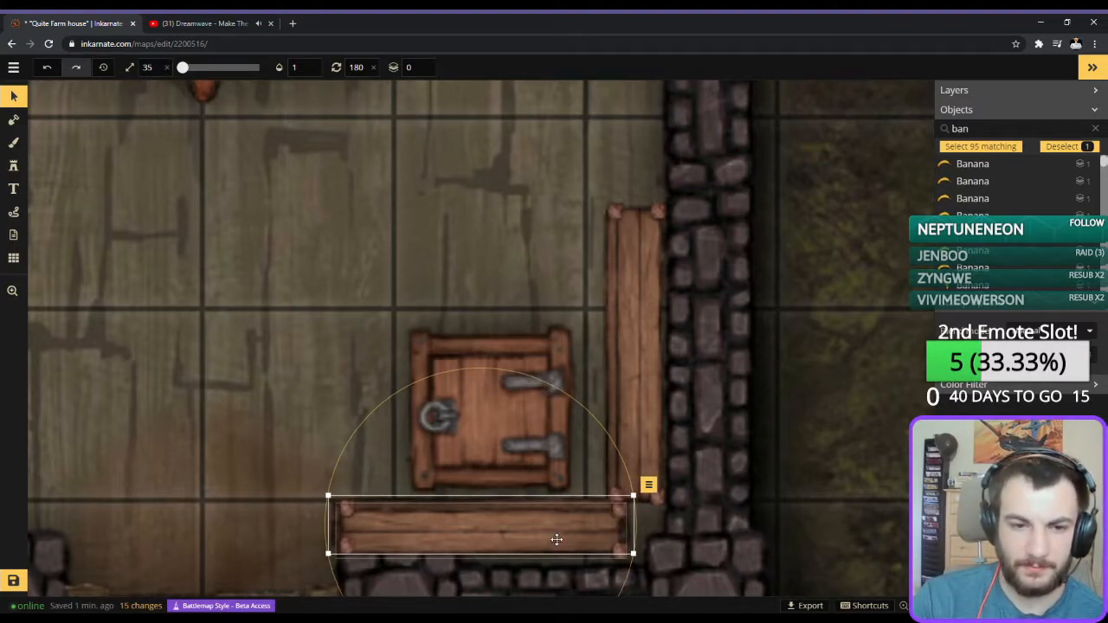
{"action": "left_click_drag", "start_coordinate": [556, 540], "coordinate": [554, 534]}
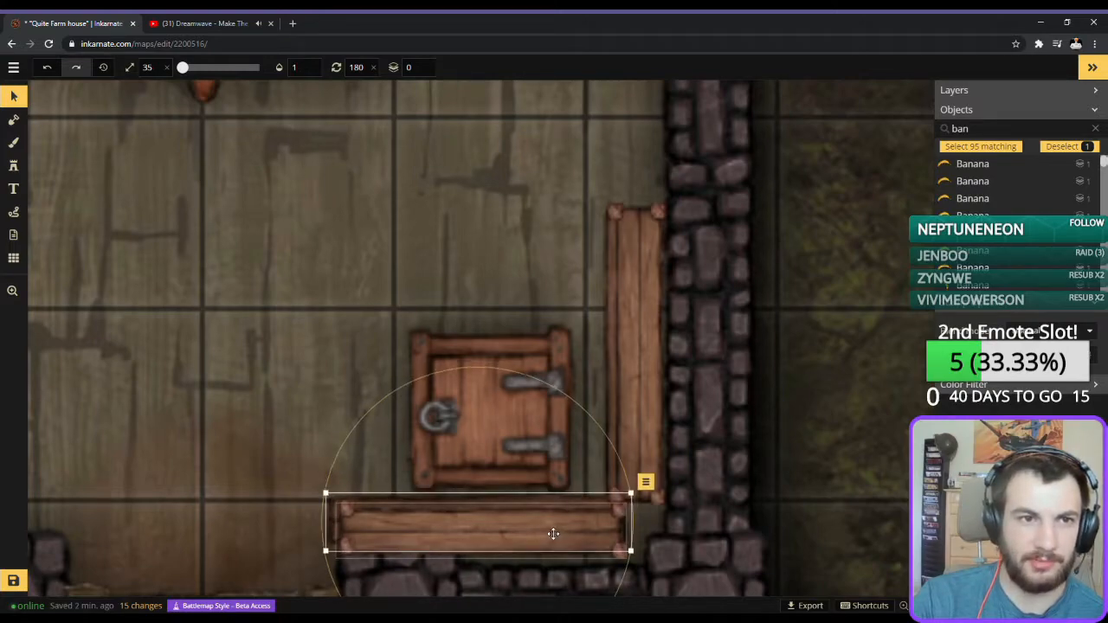
{"action": "scroll", "coordinate": [548, 504], "scroll_direction": "down", "scroll_amount": 2}
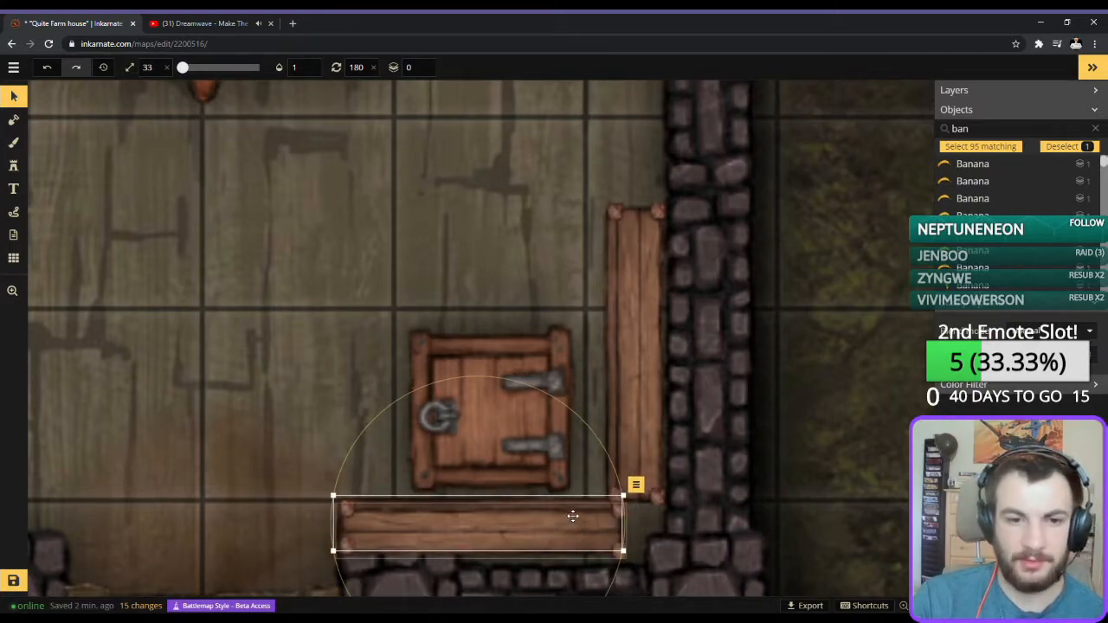
{"action": "scroll", "coordinate": [569, 513], "scroll_direction": "down", "scroll_amount": 1}
{"action": "left_click_drag", "start_coordinate": [570, 504], "coordinate": [571, 499]}
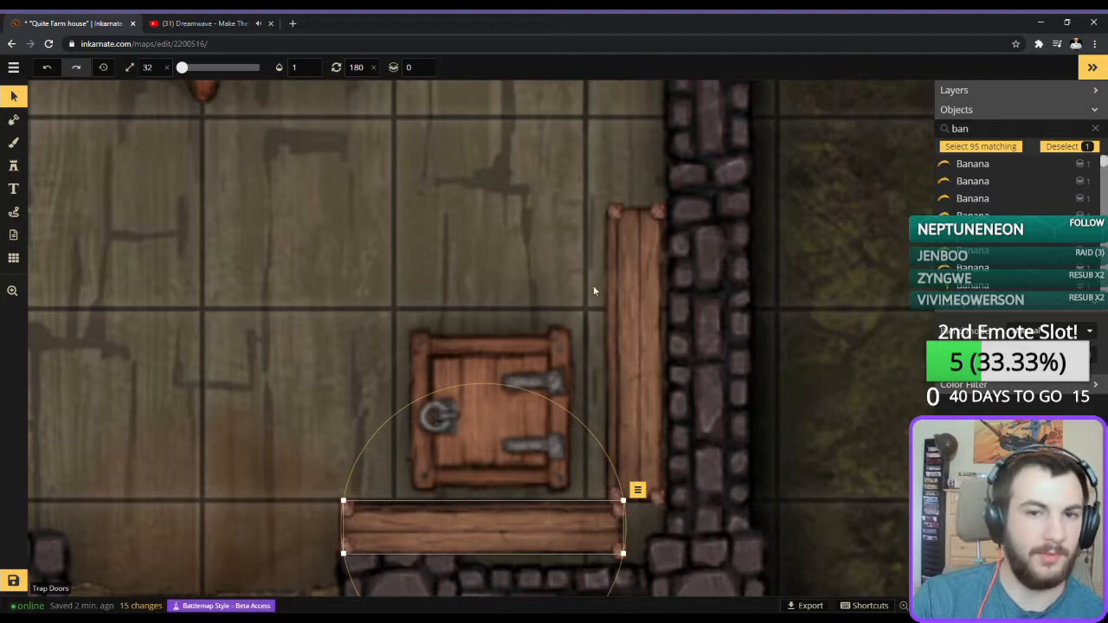
Move the upright planks together with their corner stumps slightly north along the east wall.
{"action": "left_click_drag", "start_coordinate": [716, 176], "coordinate": [605, 489]}
{"action": "left_click_drag", "start_coordinate": [633, 426], "coordinate": [635, 416]}
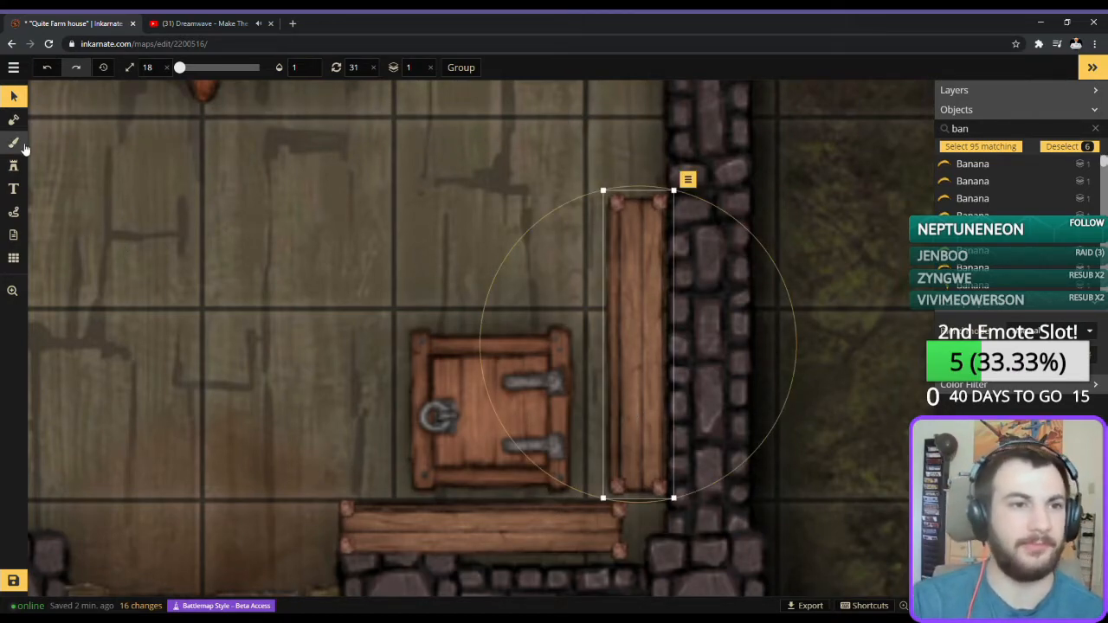
{"action": "left_click", "coordinate": [618, 514]}
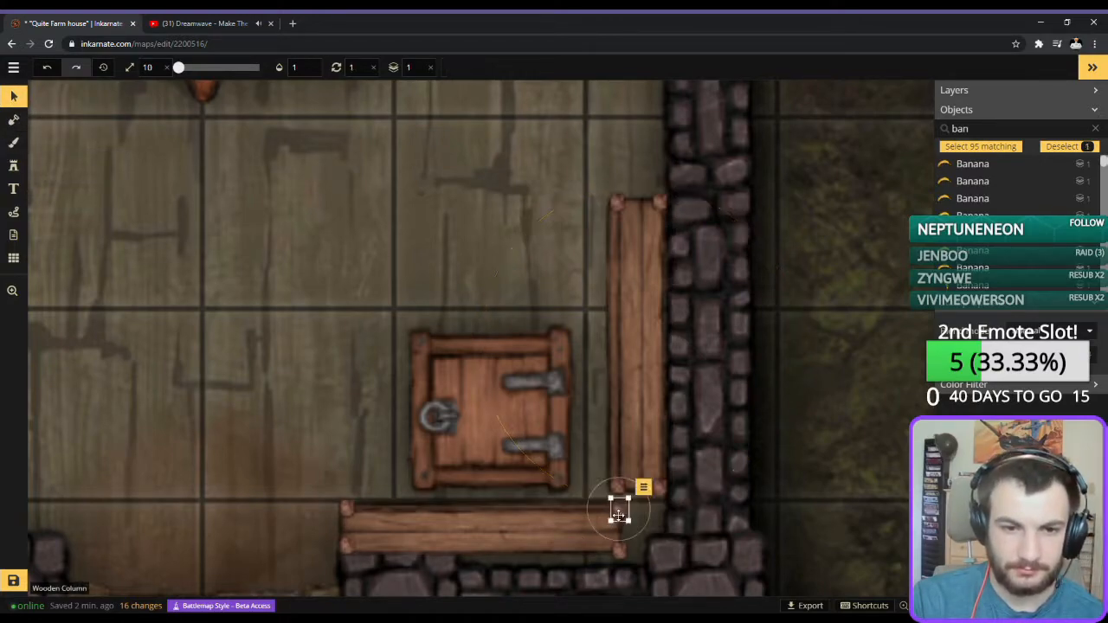
Nudge the layer 1 horizontal plank slightly north and east to line up with its corner stumps.
{"action": "left_click", "coordinate": [439, 518]}
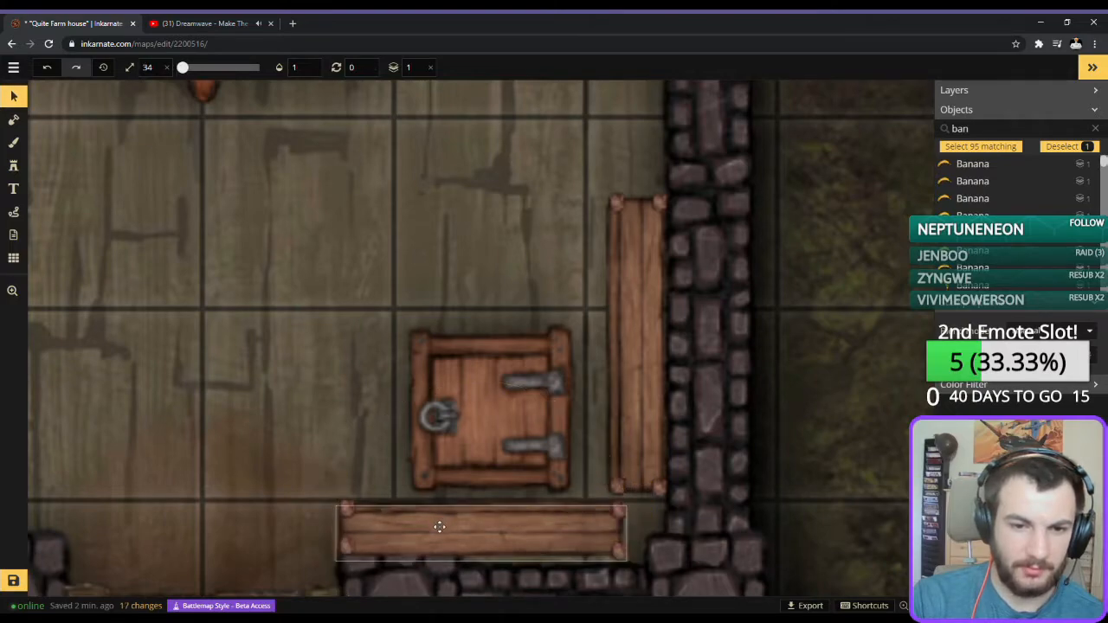
{"action": "left_click_drag", "start_coordinate": [440, 526], "coordinate": [439, 522]}
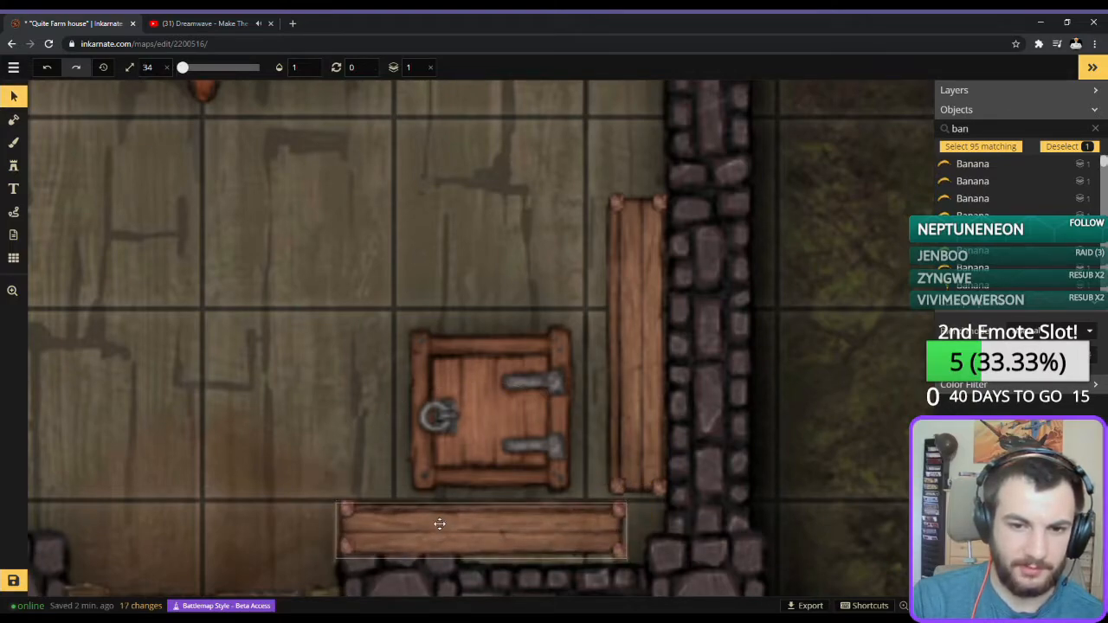
{"action": "left_click", "coordinate": [192, 327]}
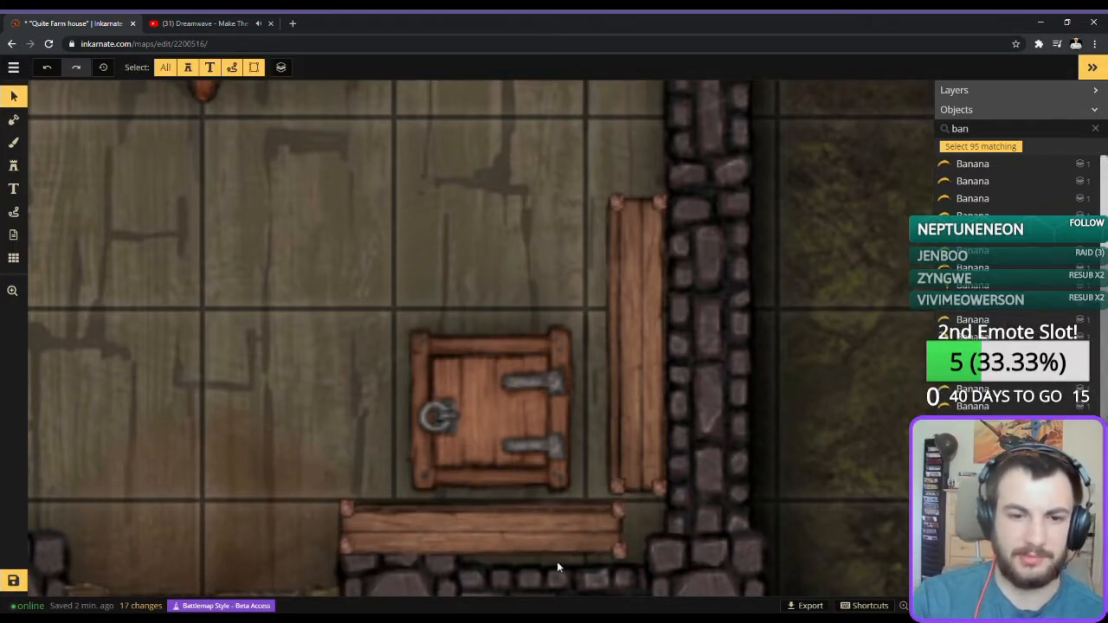
{"action": "scroll", "coordinate": [218, 416], "scroll_direction": "down", "scroll_amount": 3}
{"action": "scroll", "coordinate": [275, 459], "scroll_direction": "up", "scroll_amount": 3}
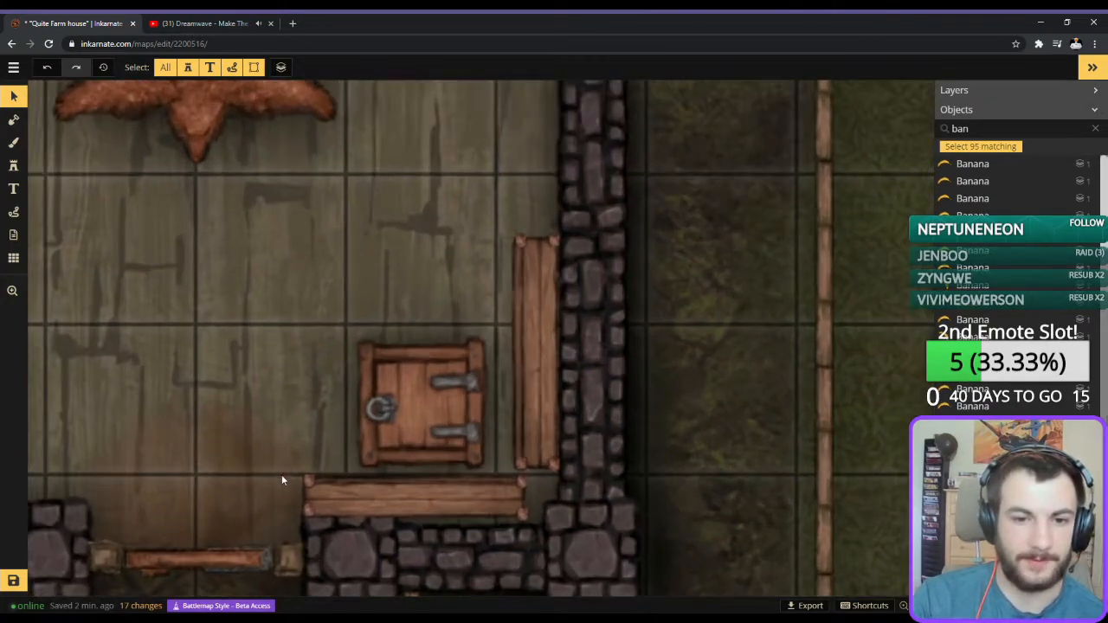
{"action": "left_click", "coordinate": [457, 497]}
{"action": "left_click_drag", "start_coordinate": [457, 499], "coordinate": [460, 495]}
{"action": "left_click", "coordinate": [735, 481]}
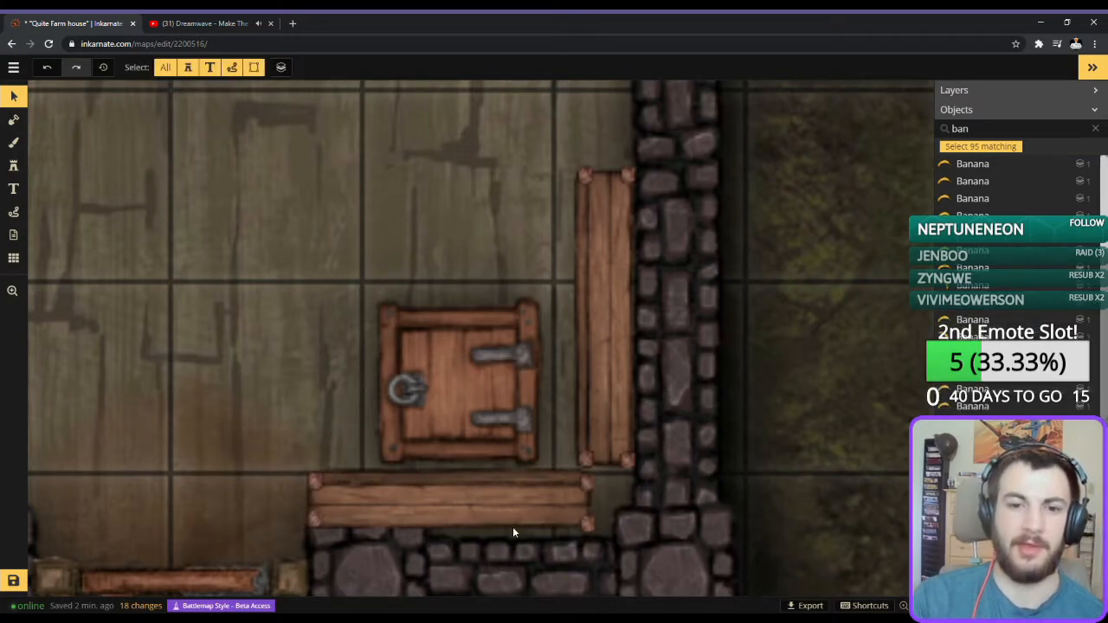
Nudge the horizontal shelf's corner stumps into line with the plank ends, shifting both eastern stumps slightly northwest.
{"action": "left_click", "coordinate": [586, 482]}
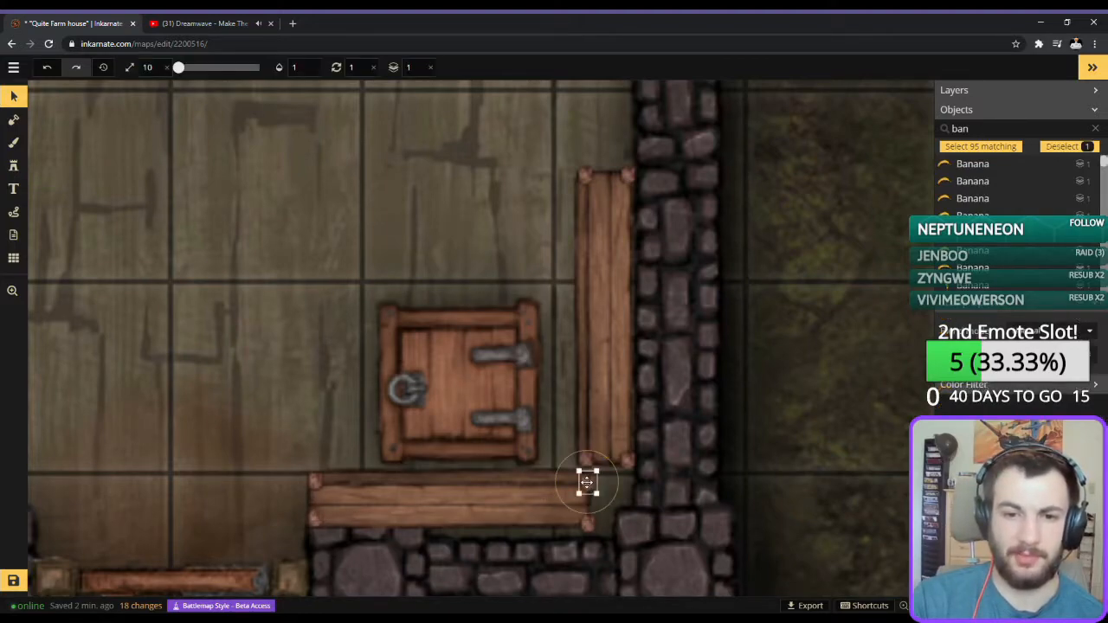
{"action": "left_click_drag", "start_coordinate": [582, 478], "coordinate": [583, 477]}
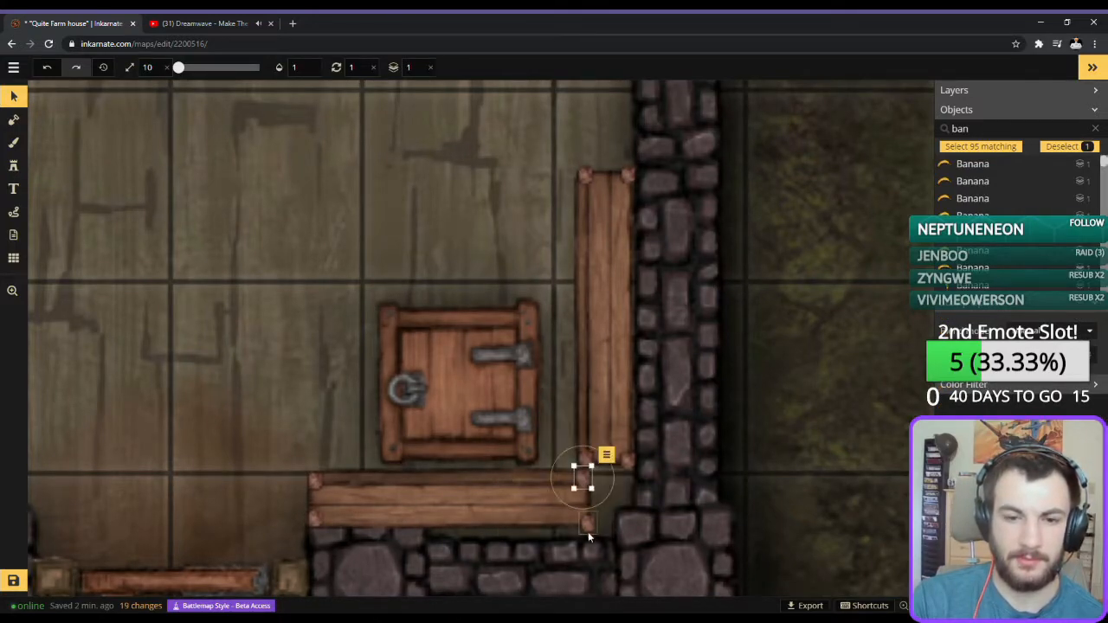
{"action": "left_click_drag", "start_coordinate": [589, 528], "coordinate": [582, 519]}
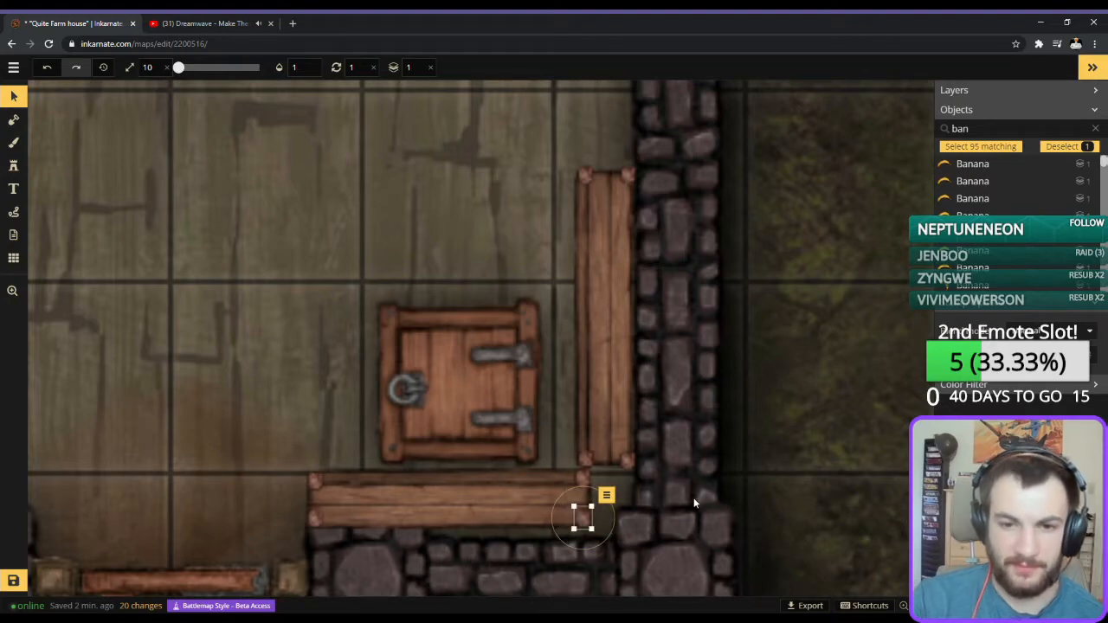
{"action": "left_click", "coordinate": [315, 482]}
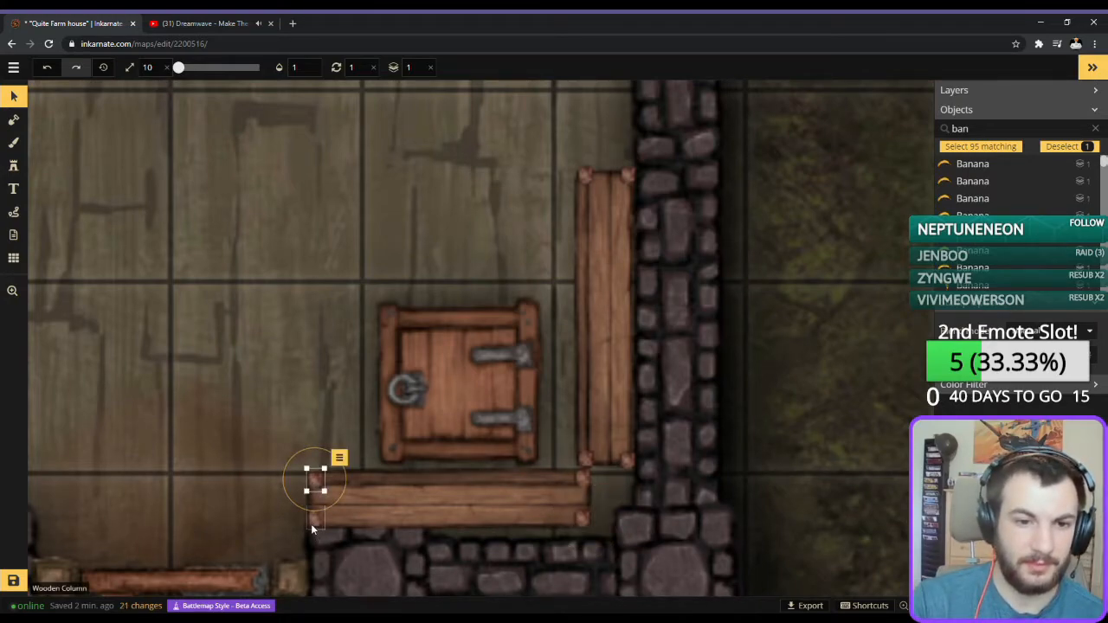
{"action": "left_click_drag", "start_coordinate": [314, 481], "coordinate": [316, 520]}
{"action": "left_click", "coordinate": [656, 522]}
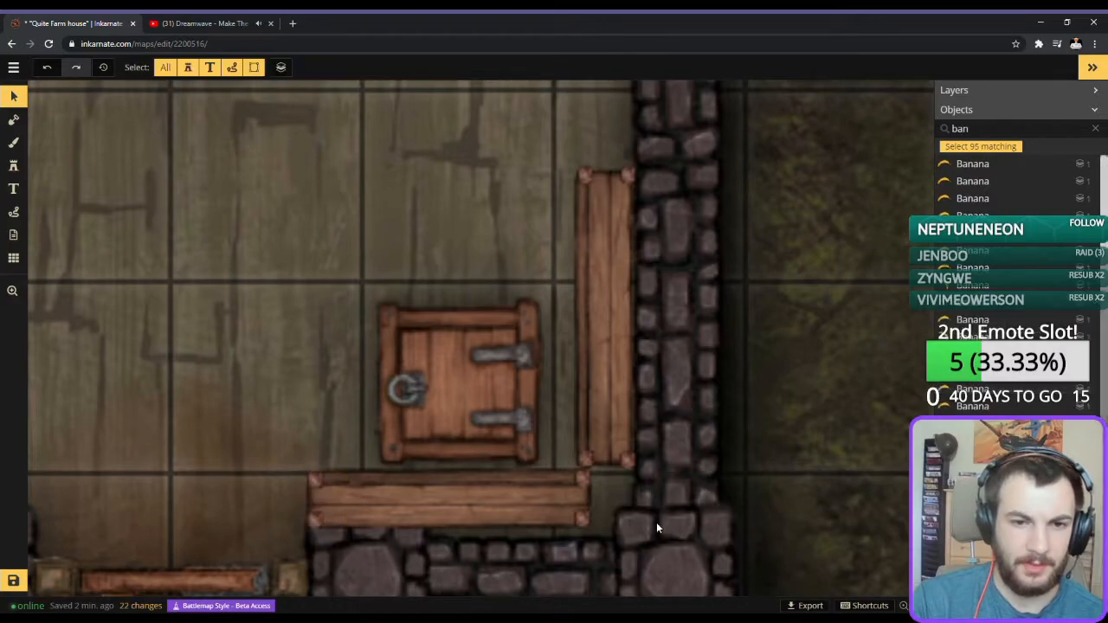
Nudge the trapdoor slightly north, away from the horizontal shelf.
{"action": "scroll", "coordinate": [246, 478], "scroll_direction": "down", "scroll_amount": 3}
{"action": "scroll", "coordinate": [428, 351], "scroll_direction": "down", "scroll_amount": 4}
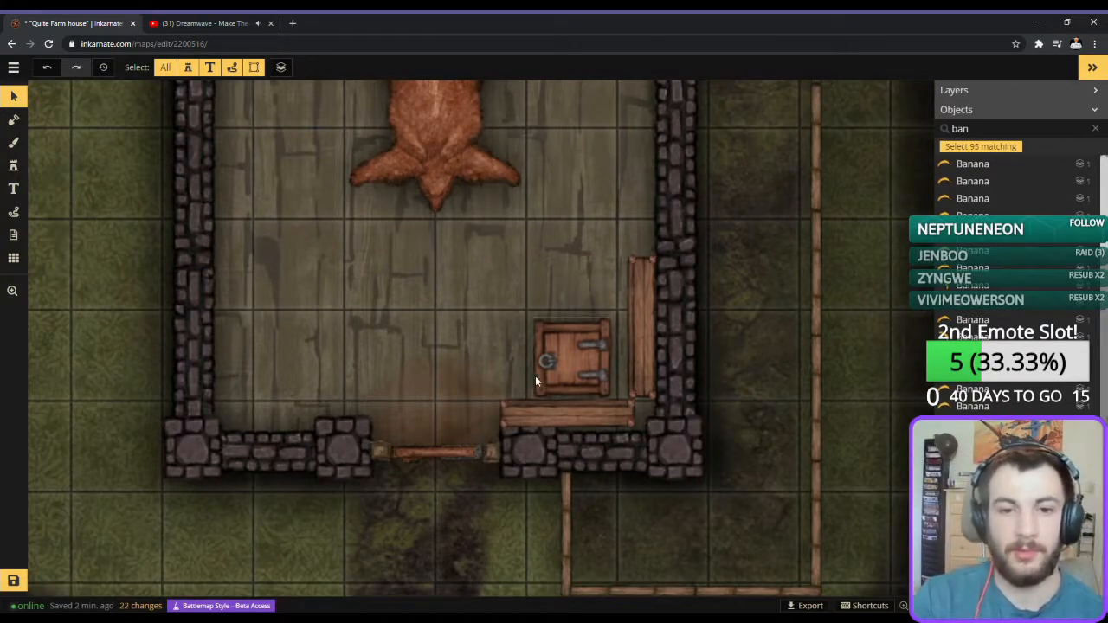
{"action": "left_click", "coordinate": [566, 368]}
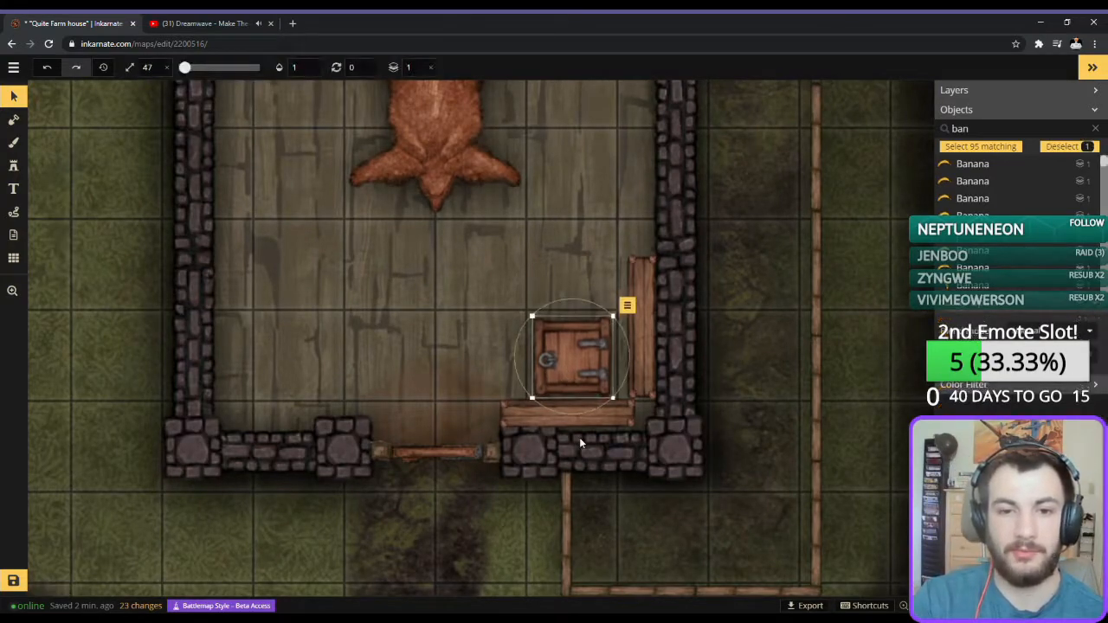
{"action": "left_click", "coordinate": [767, 342]}
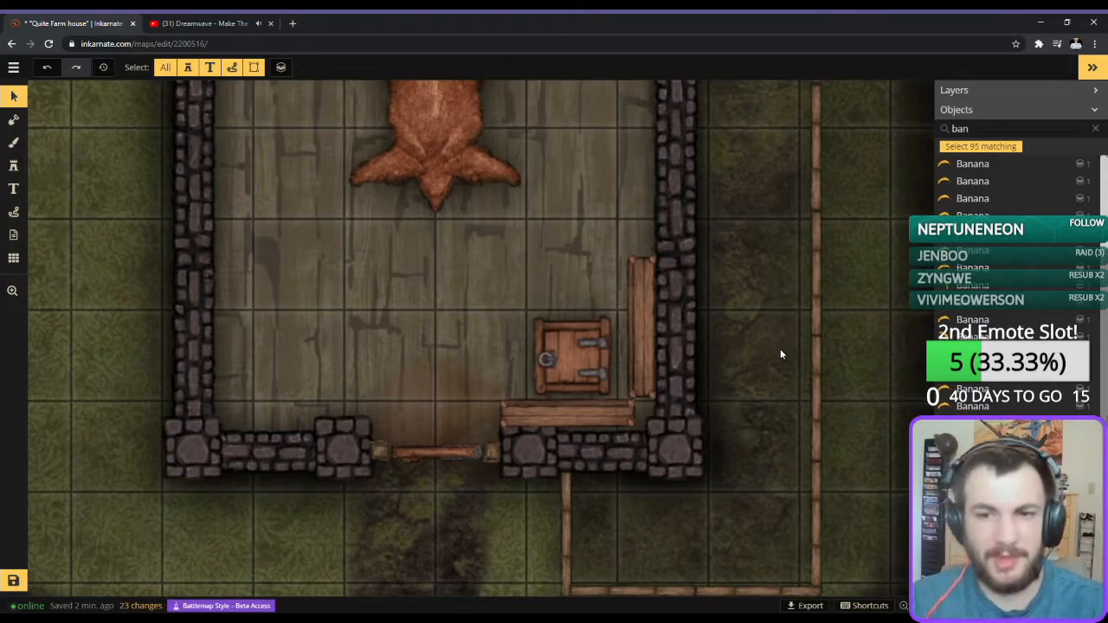
Set up a north-south wooden dining table north of the bear rug with eight chairs and a round white cloth at size 43.
{"action": "scroll", "coordinate": [490, 203], "scroll_direction": "down", "scroll_amount": 2}
{"action": "left_click_drag", "start_coordinate": [285, 265], "coordinate": [445, 375]}
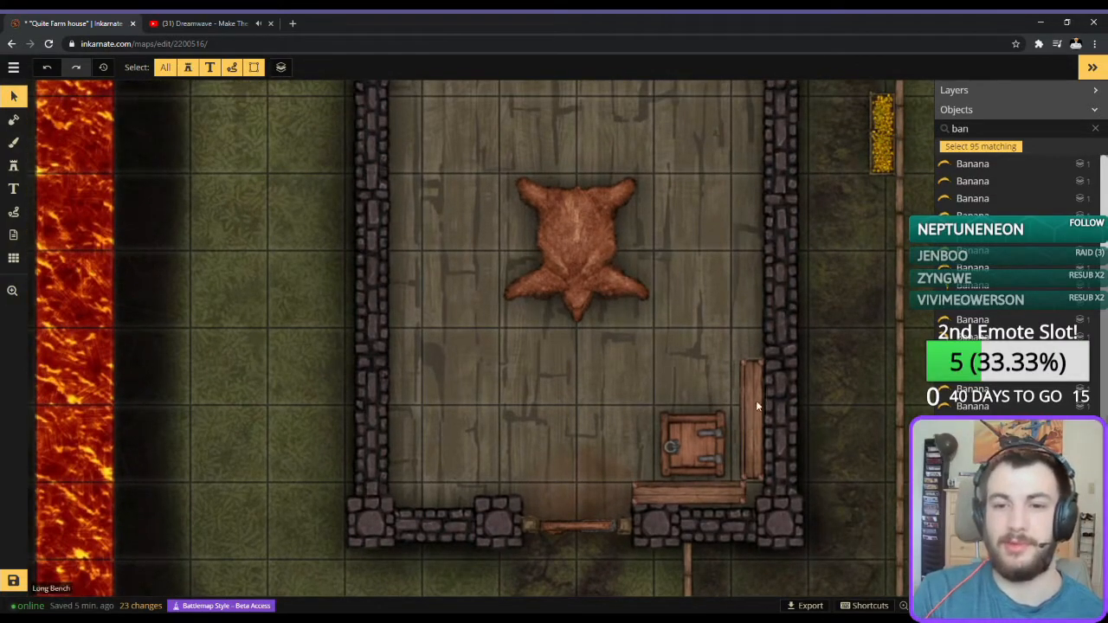
{"action": "left_click_drag", "start_coordinate": [442, 372], "coordinate": [453, 346]}
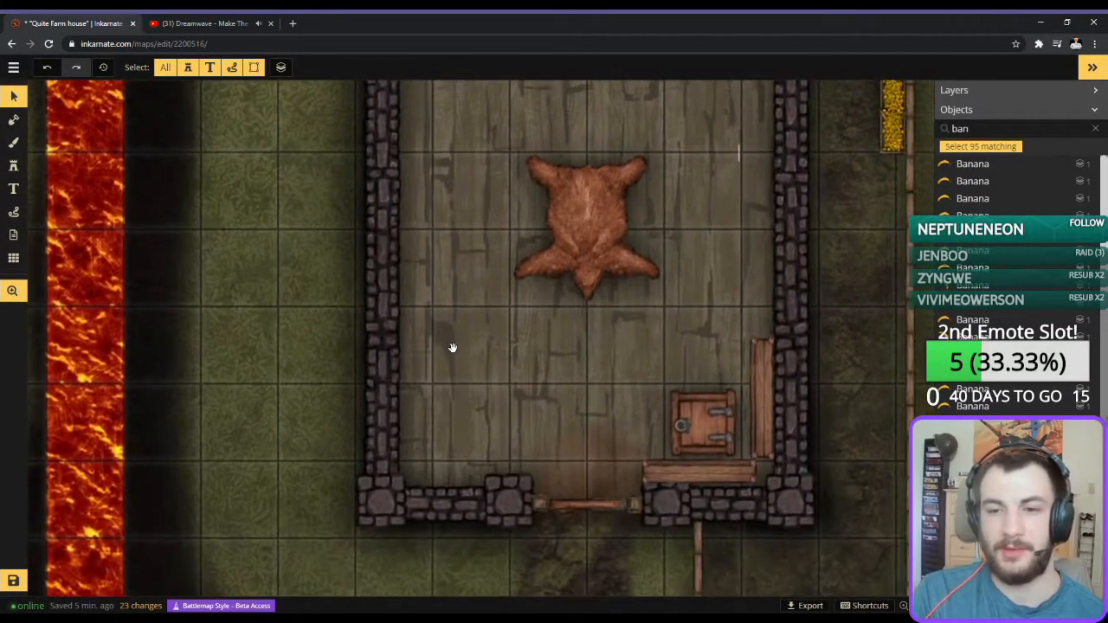
{"action": "left_click", "coordinate": [14, 168]}
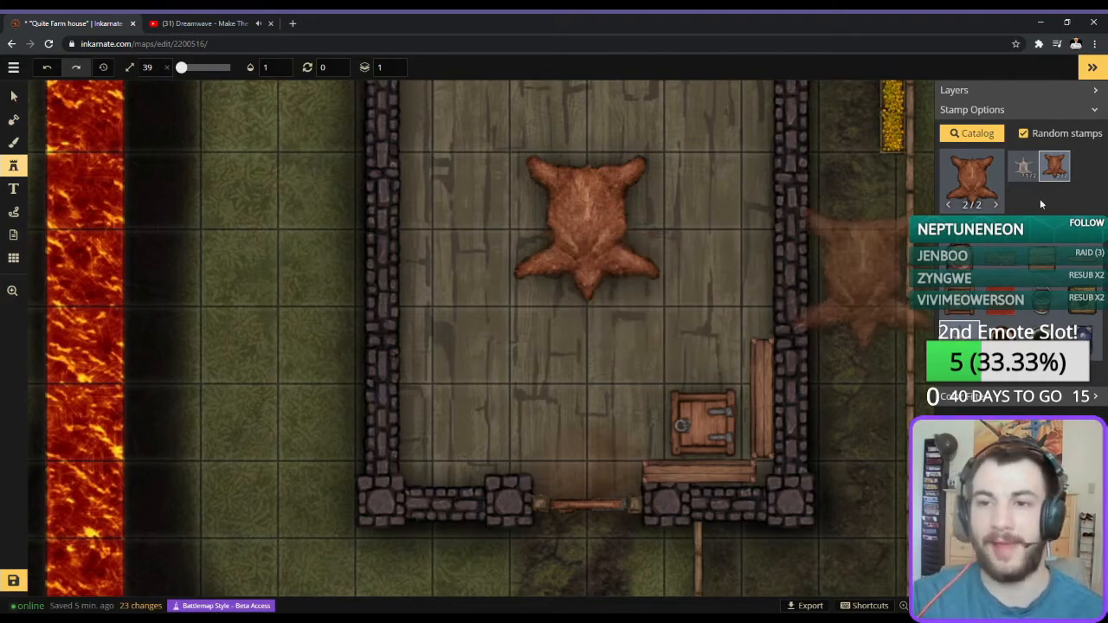
{"action": "left_click", "coordinate": [944, 186]}
{"action": "scroll", "coordinate": [525, 328], "scroll_direction": "down", "scroll_amount": 5}
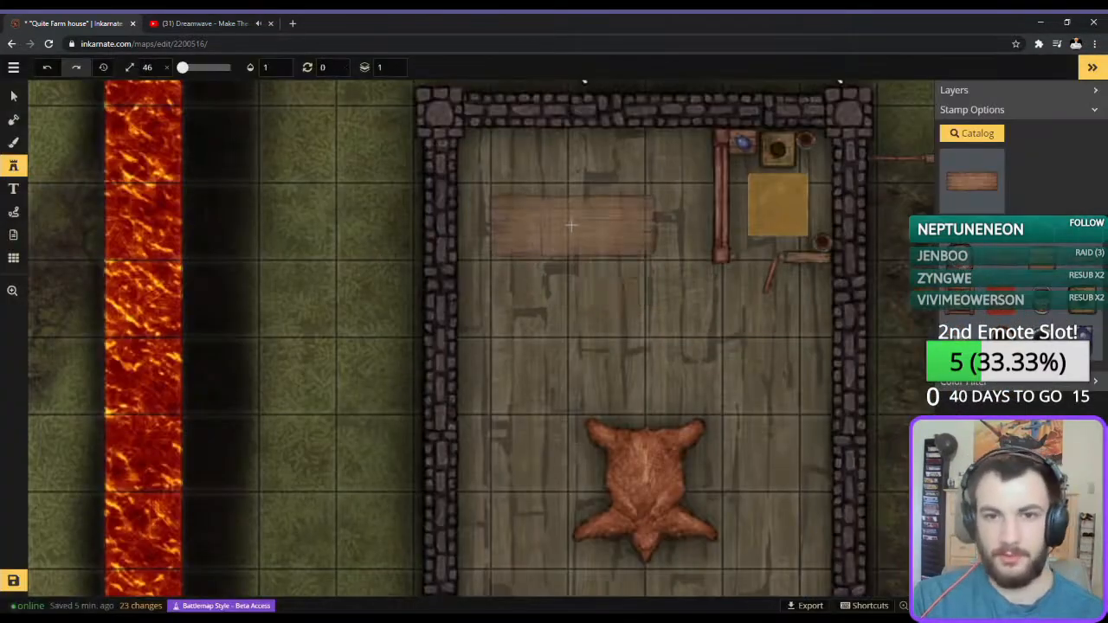
{"action": "left_click", "coordinate": [669, 245]}
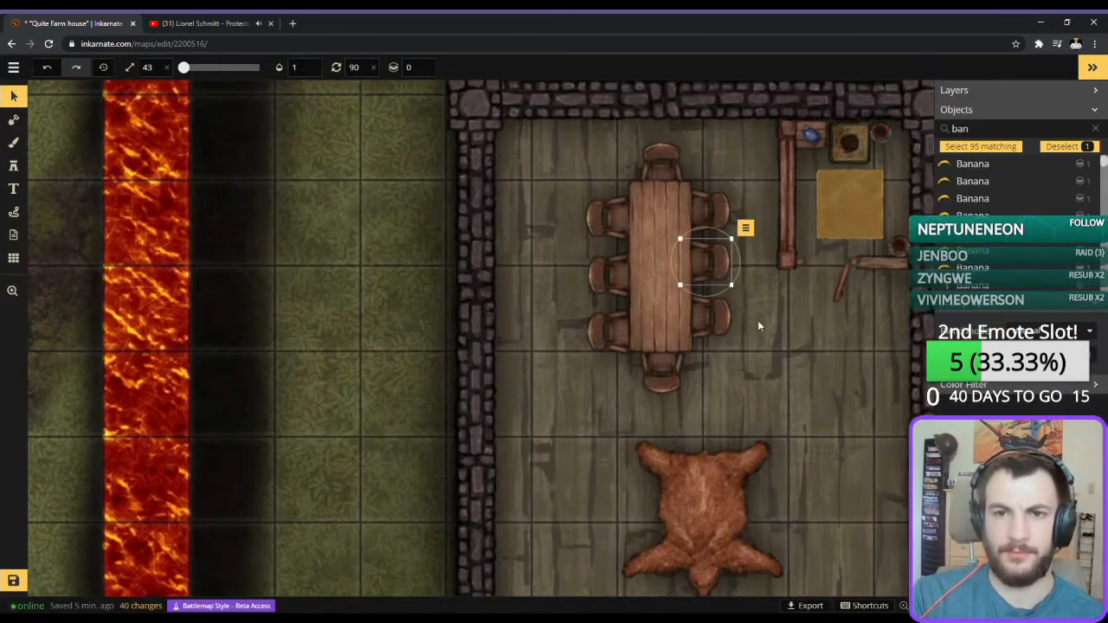
{"action": "left_click_drag", "start_coordinate": [757, 321], "coordinate": [655, 372]}
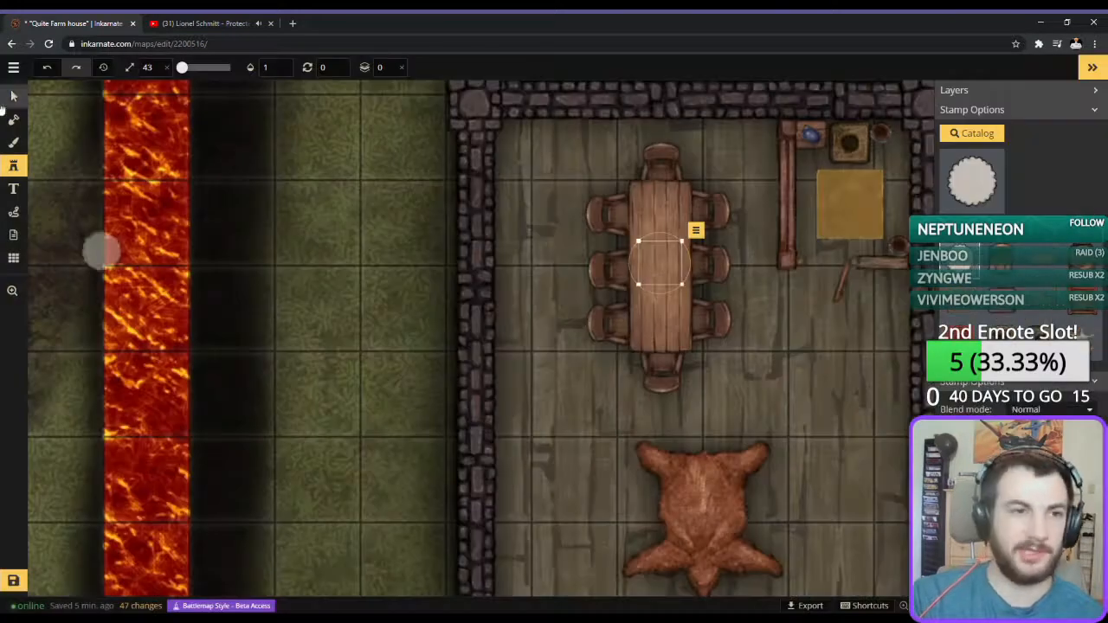
{"action": "left_click", "coordinate": [660, 264]}
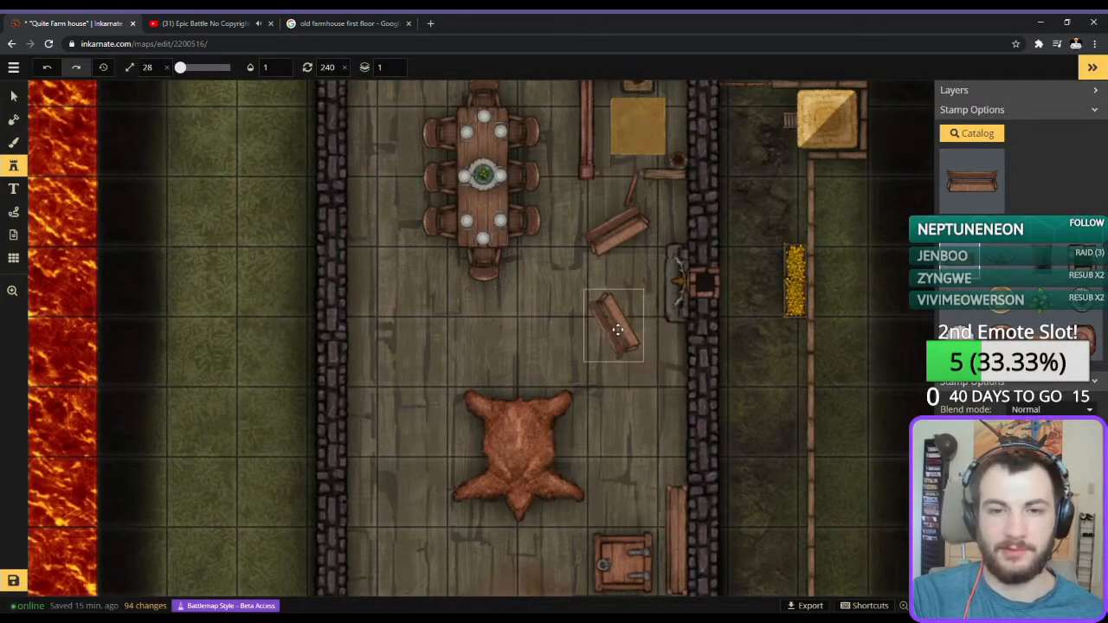
Place a wooden bench stamp at size 28 and rotation 240 southwest of the fireplace, and nudge it slightly southeast.
{"action": "left_click", "coordinate": [617, 330]}
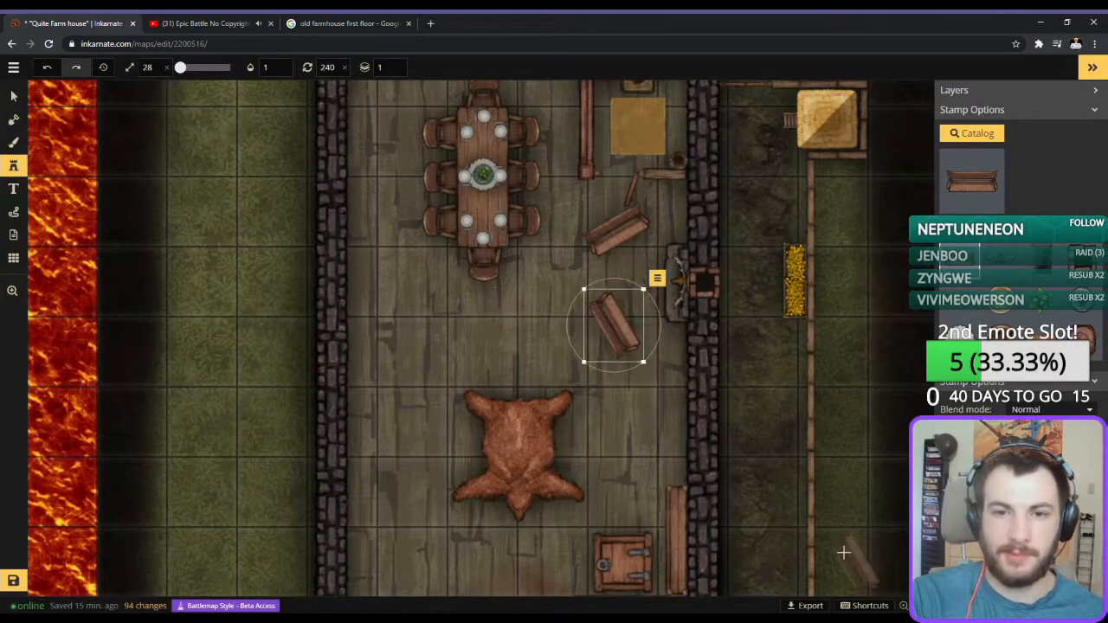
{"action": "left_click_drag", "start_coordinate": [609, 328], "coordinate": [613, 335]}
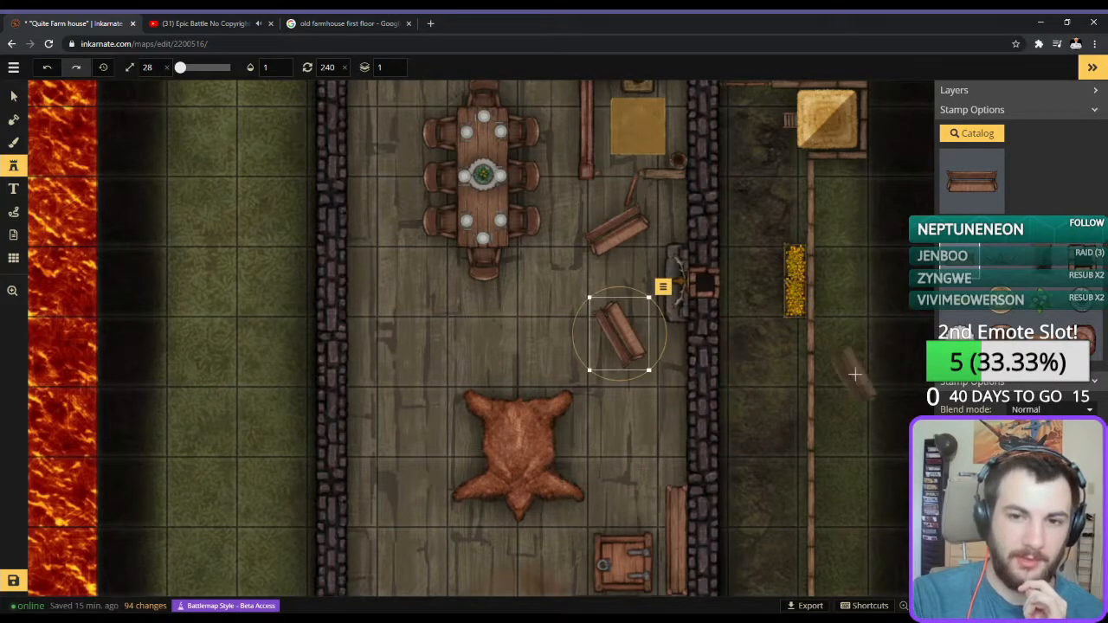
Choose the candles stamp from the catalog and select its fifth variant of six.
{"action": "scroll", "coordinate": [578, 498], "scroll_direction": "up", "scroll_amount": 3}
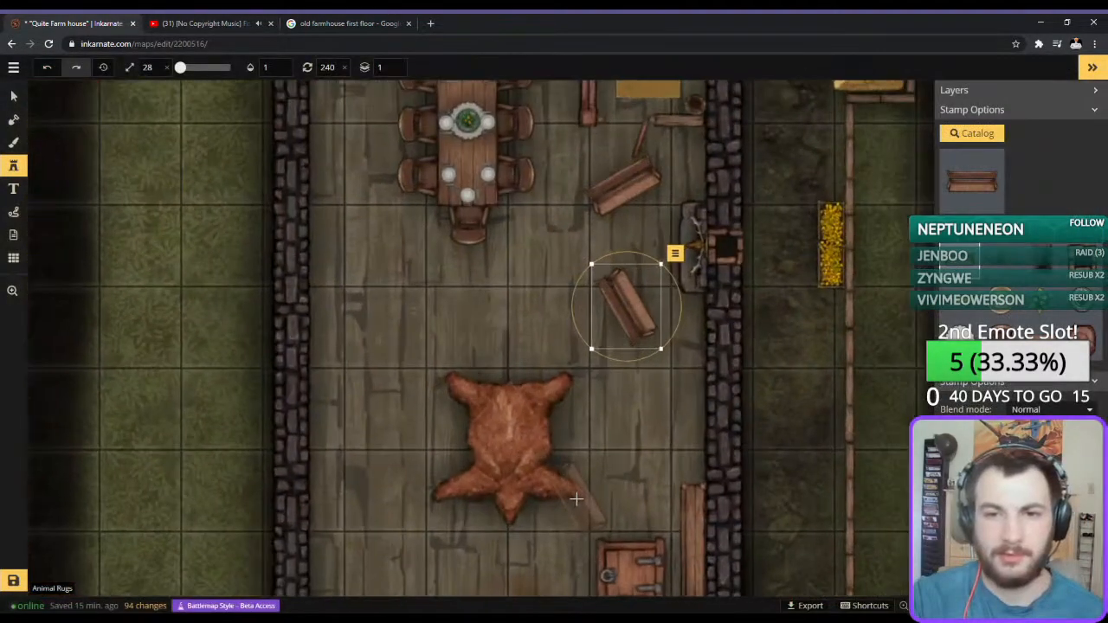
{"action": "left_click_drag", "start_coordinate": [848, 267], "coordinate": [799, 308]}
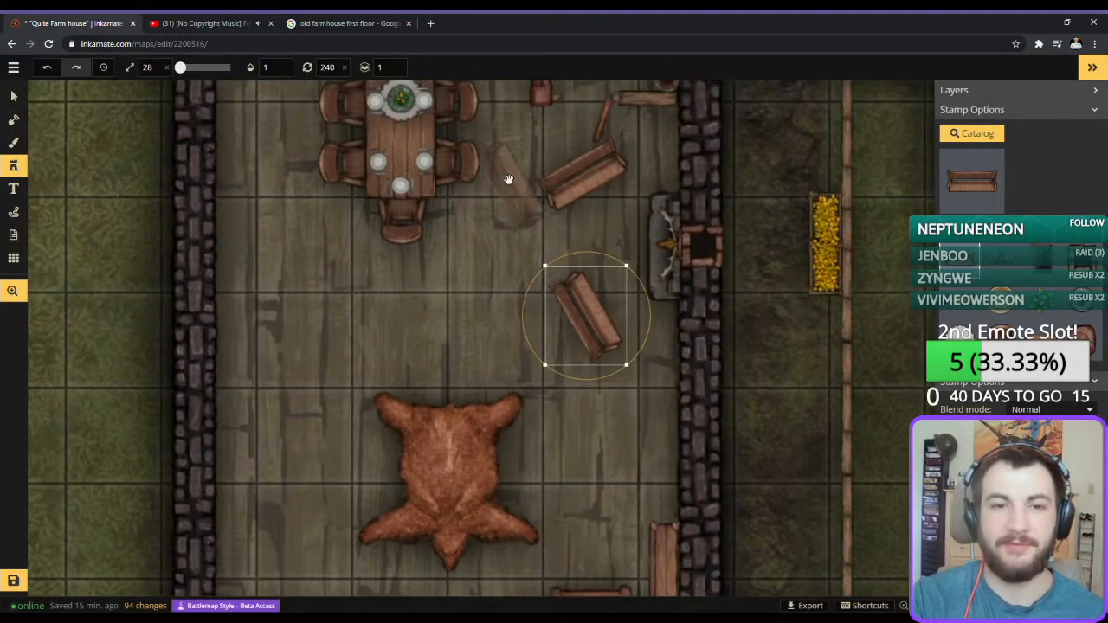
{"action": "scroll", "coordinate": [586, 272], "scroll_direction": "up", "scroll_amount": 1}
{"action": "scroll", "coordinate": [585, 271], "scroll_direction": "up", "scroll_amount": 1}
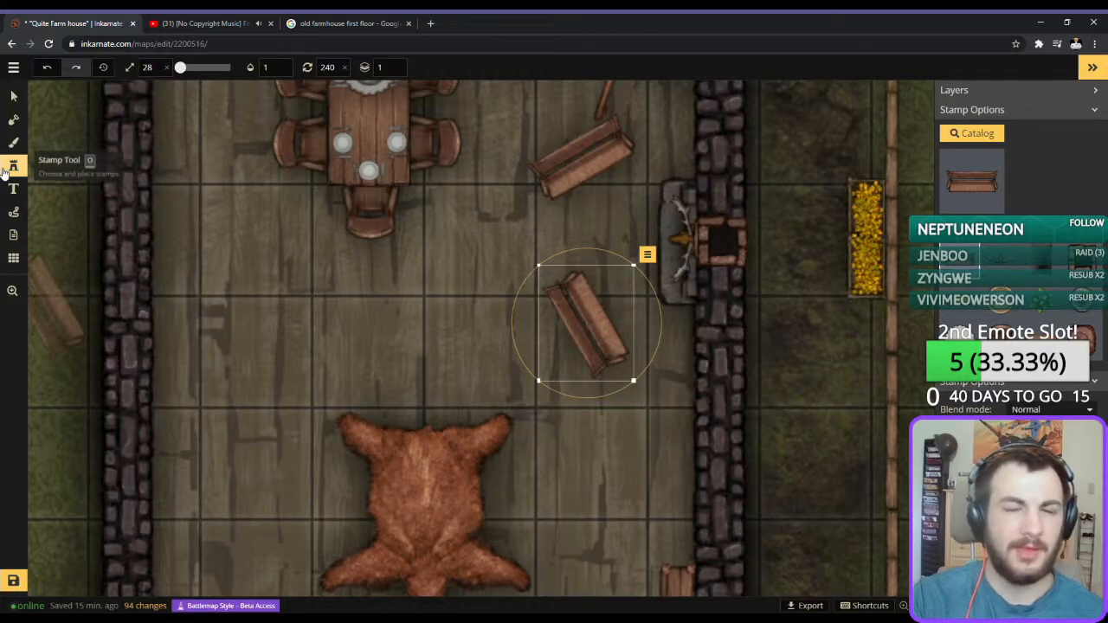
{"action": "left_click", "coordinate": [985, 194]}
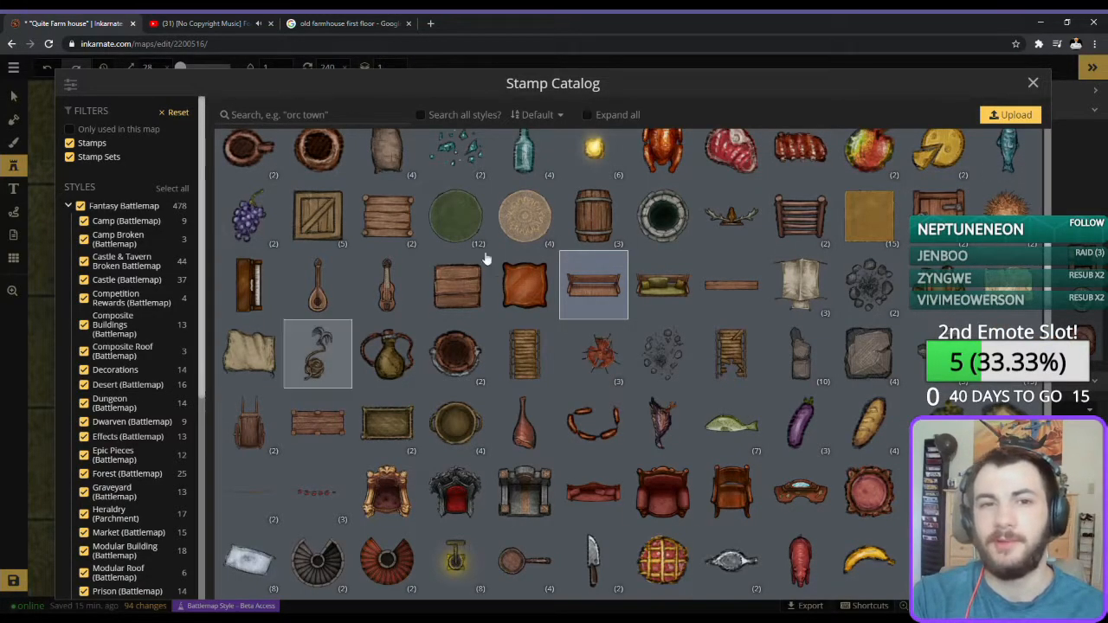
{"action": "scroll", "coordinate": [524, 216], "scroll_direction": "up", "scroll_amount": 2}
{"action": "left_click", "coordinate": [594, 322]}
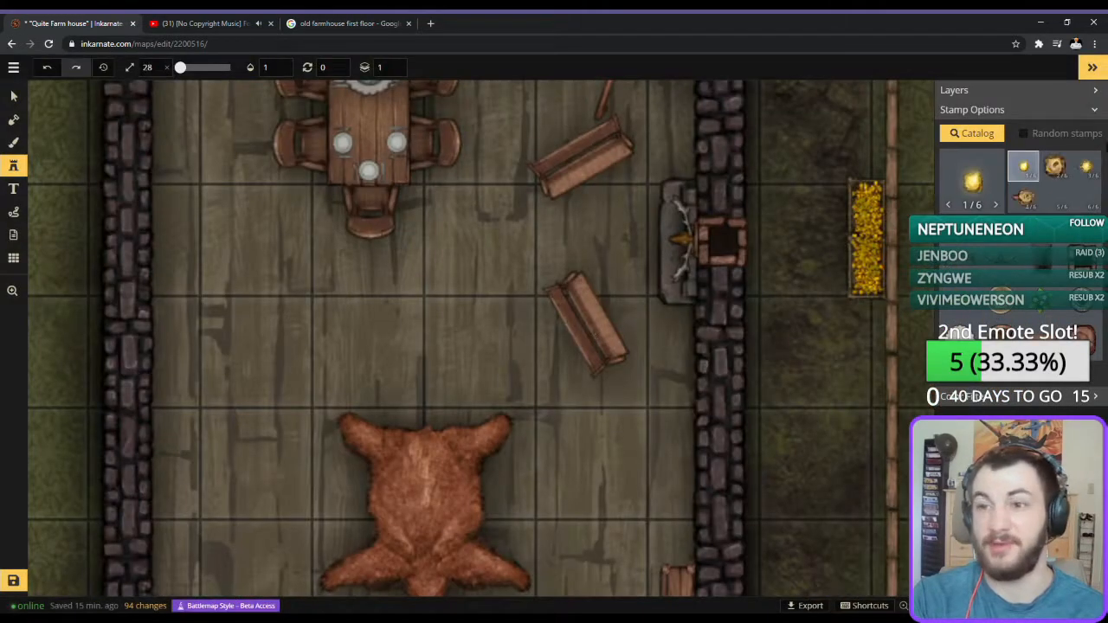
{"action": "left_click", "coordinate": [1054, 199]}
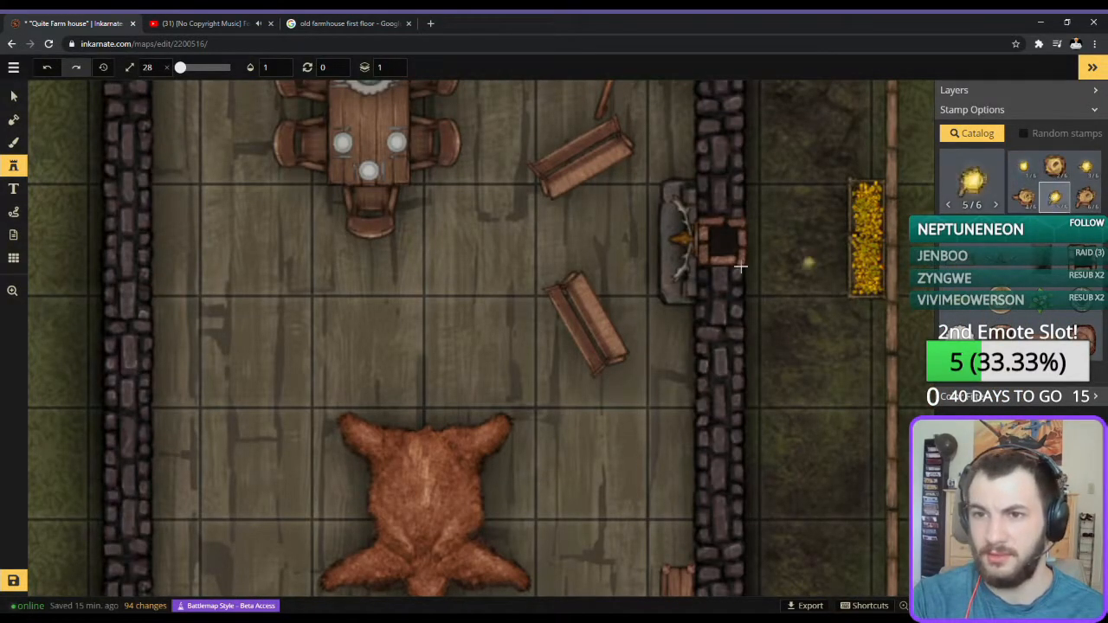
Place size 28 candles on the dining table north and south of the centrepiece, rotating the northern one to 270.
{"action": "scroll", "coordinate": [428, 199], "scroll_direction": "up", "scroll_amount": 2}
{"action": "key", "text": "space"}
{"action": "left_click_drag", "start_coordinate": [397, 172], "coordinate": [567, 425]}
{"action": "scroll", "coordinate": [565, 423], "scroll_direction": "up", "scroll_amount": 1}
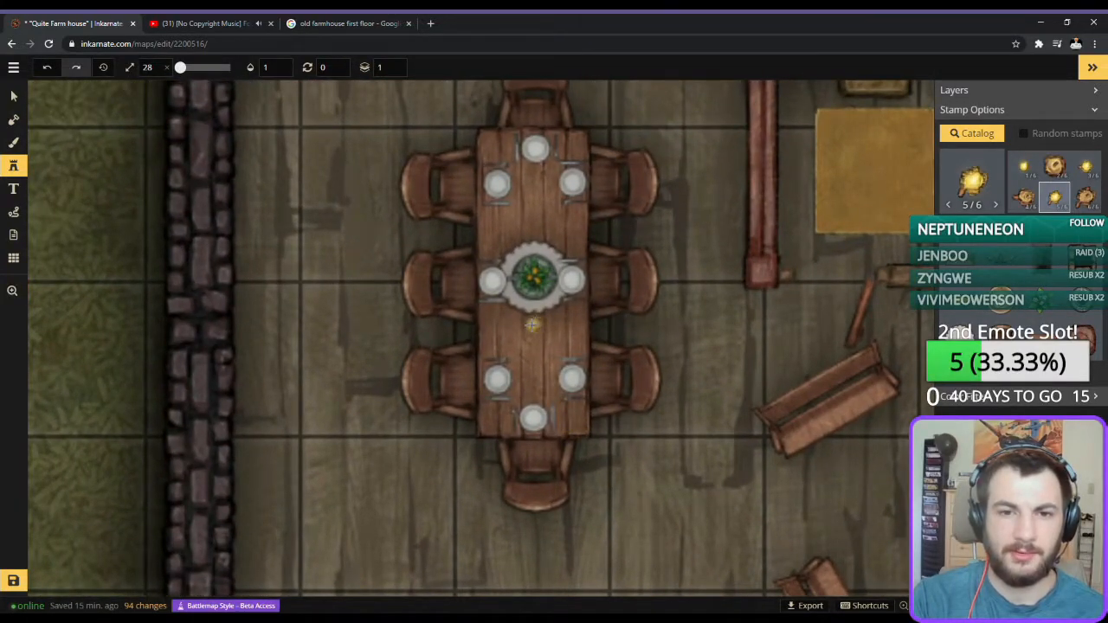
{"action": "left_click", "coordinate": [533, 324]}
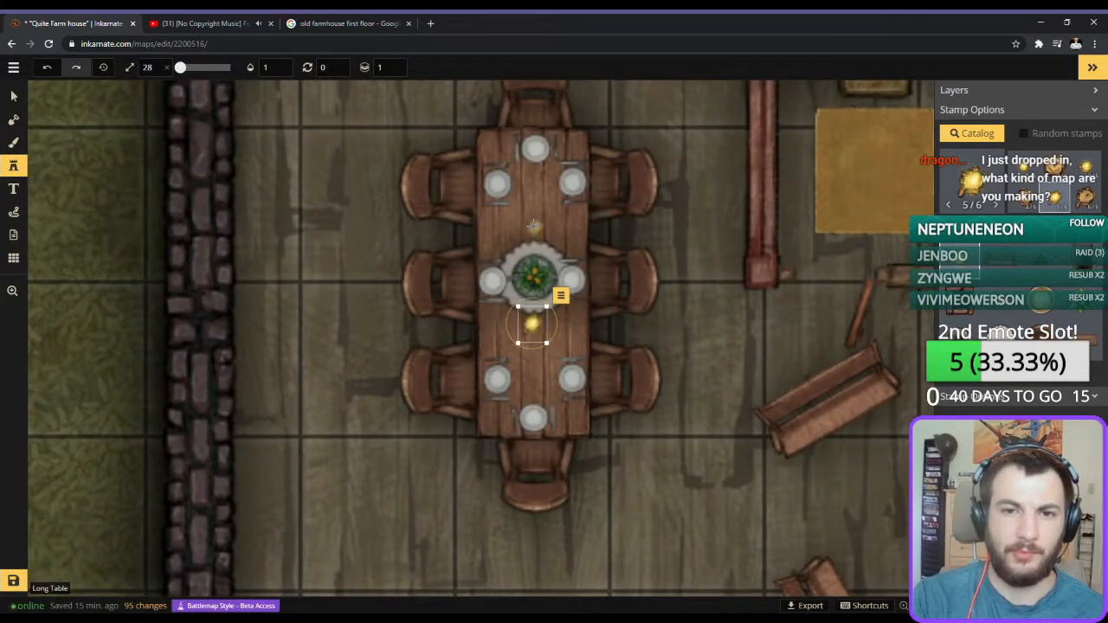
{"action": "left_click", "coordinate": [534, 226]}
{"action": "scroll", "coordinate": [619, 314], "scroll_direction": "up", "scroll_amount": 4}
{"action": "scroll", "coordinate": [619, 315], "scroll_direction": "up", "scroll_amount": 16}
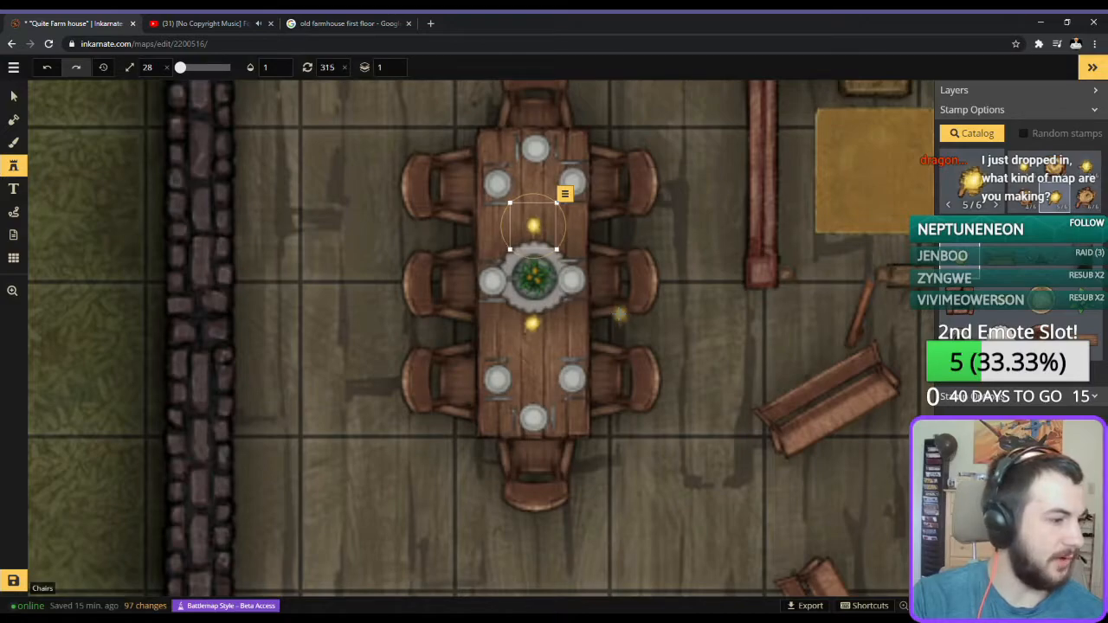
{"action": "scroll", "coordinate": [619, 314], "scroll_direction": "down", "scroll_amount": 3}
{"action": "scroll", "coordinate": [606, 310], "scroll_direction": "down", "scroll_amount": 3}
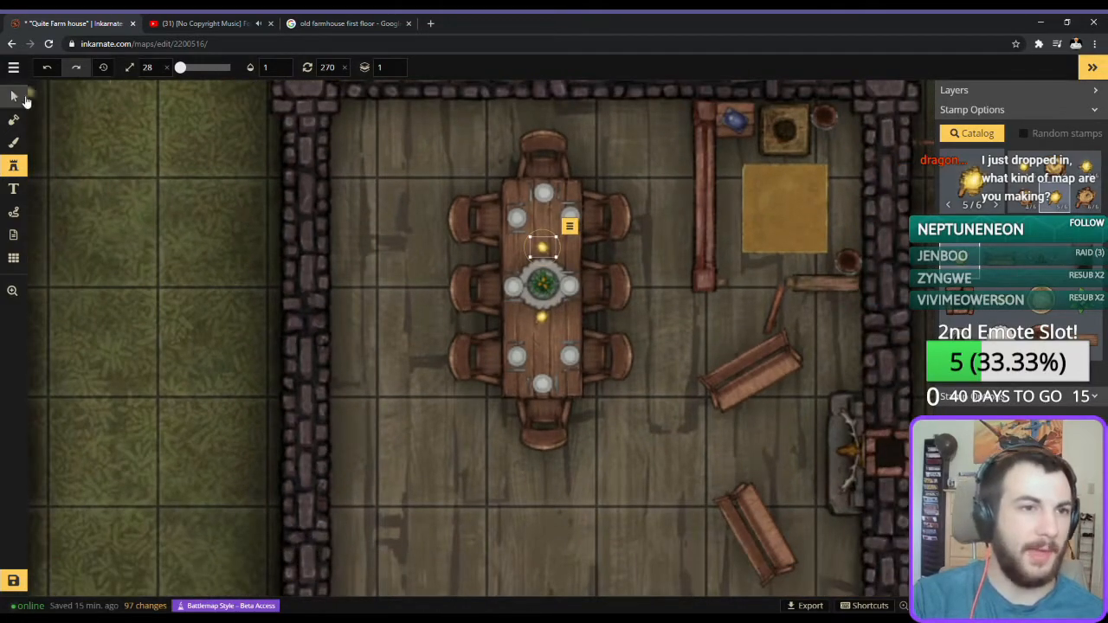
Review the overall map layout, including the empty basement and second-floor quadrants.
{"action": "left_click", "coordinate": [26, 100]}
{"action": "scroll", "coordinate": [192, 230], "scroll_direction": "down", "scroll_amount": 5}
{"action": "left_click_drag", "start_coordinate": [185, 242], "coordinate": [411, 153]}
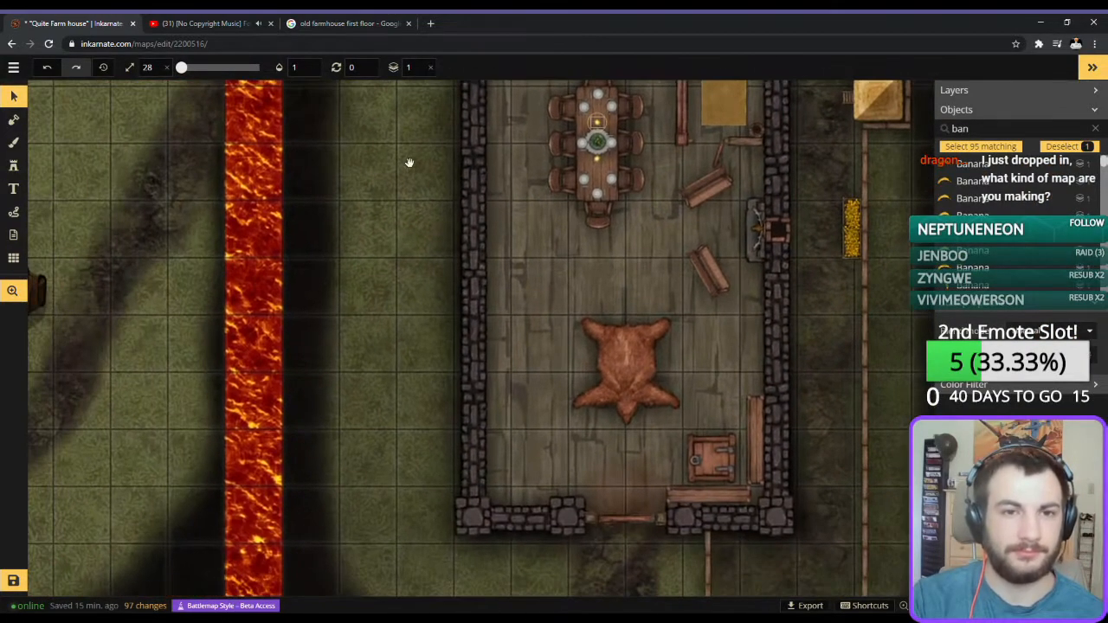
{"action": "scroll", "coordinate": [393, 213], "scroll_direction": "down", "scroll_amount": 3}
{"action": "left_click_drag", "start_coordinate": [207, 383], "coordinate": [446, 315]}
{"action": "scroll", "coordinate": [361, 289], "scroll_direction": "down", "scroll_amount": 4}
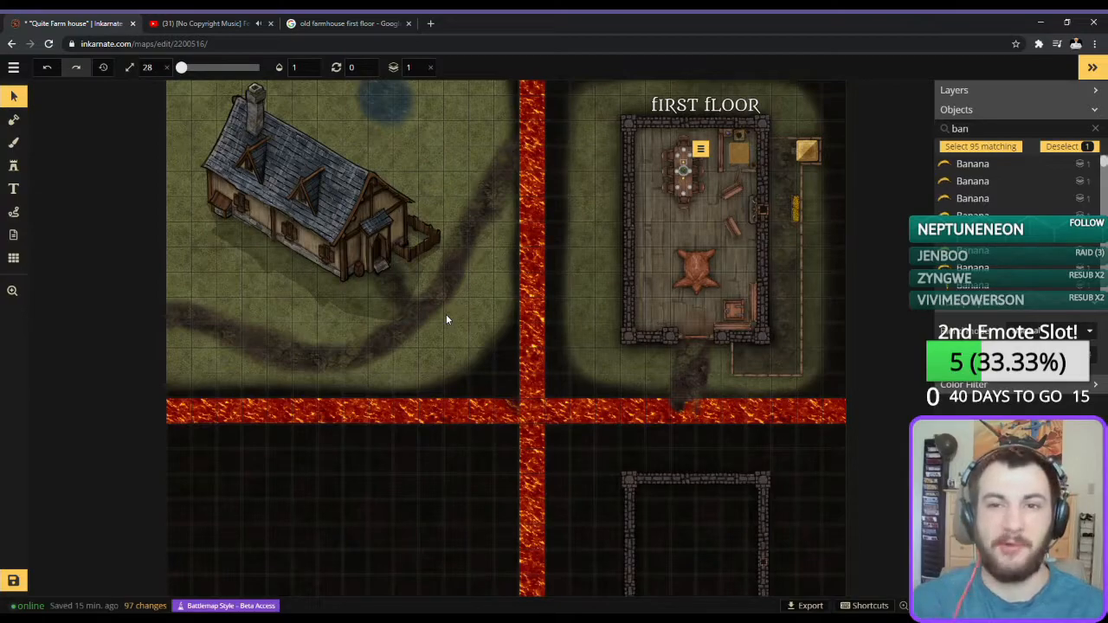
{"action": "scroll", "coordinate": [446, 316], "scroll_direction": "up", "scroll_amount": 1}
{"action": "left_click_drag", "start_coordinate": [480, 252], "coordinate": [490, 123]}
{"action": "left_click_drag", "start_coordinate": [331, 484], "coordinate": [399, 328]}
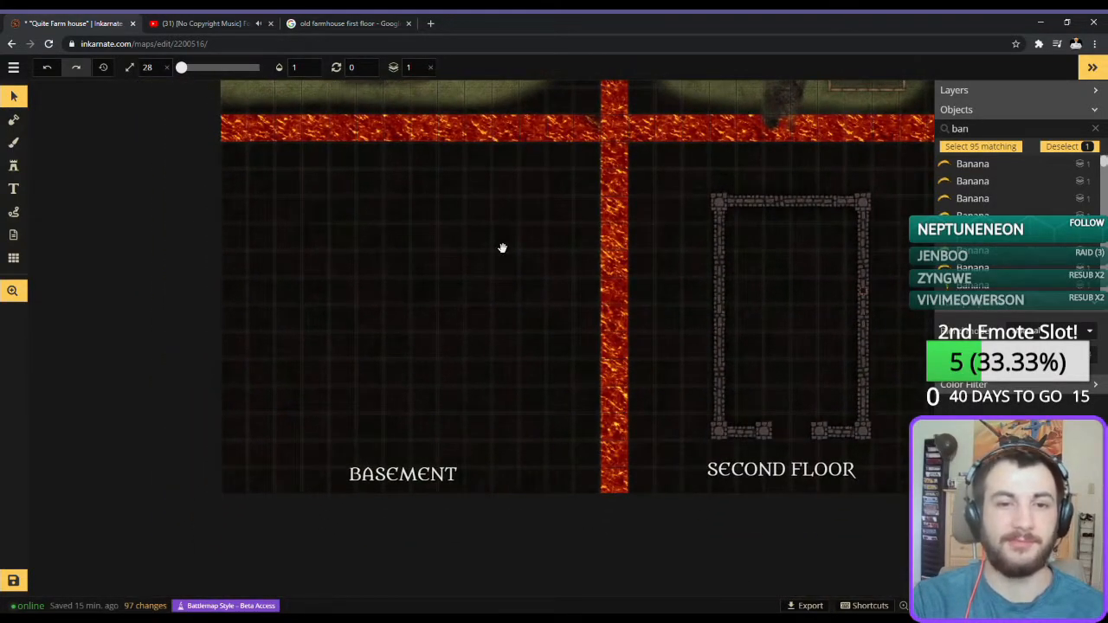
{"action": "left_click_drag", "start_coordinate": [411, 221], "coordinate": [425, 356]}
{"action": "scroll", "coordinate": [389, 511], "scroll_direction": "down", "scroll_amount": 1}
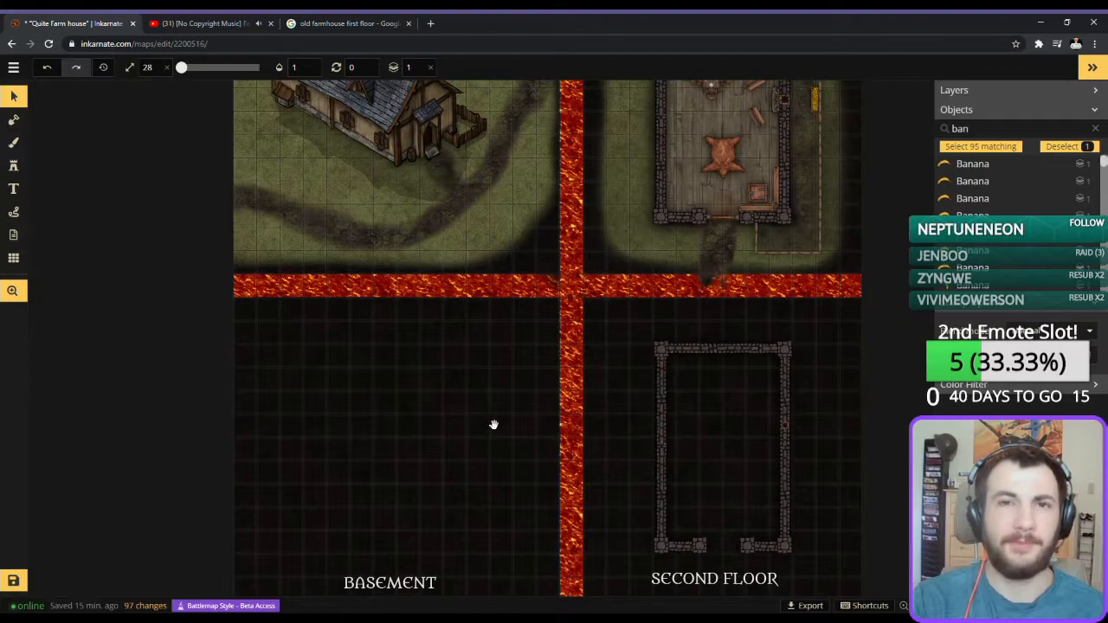
{"action": "key", "text": "space"}
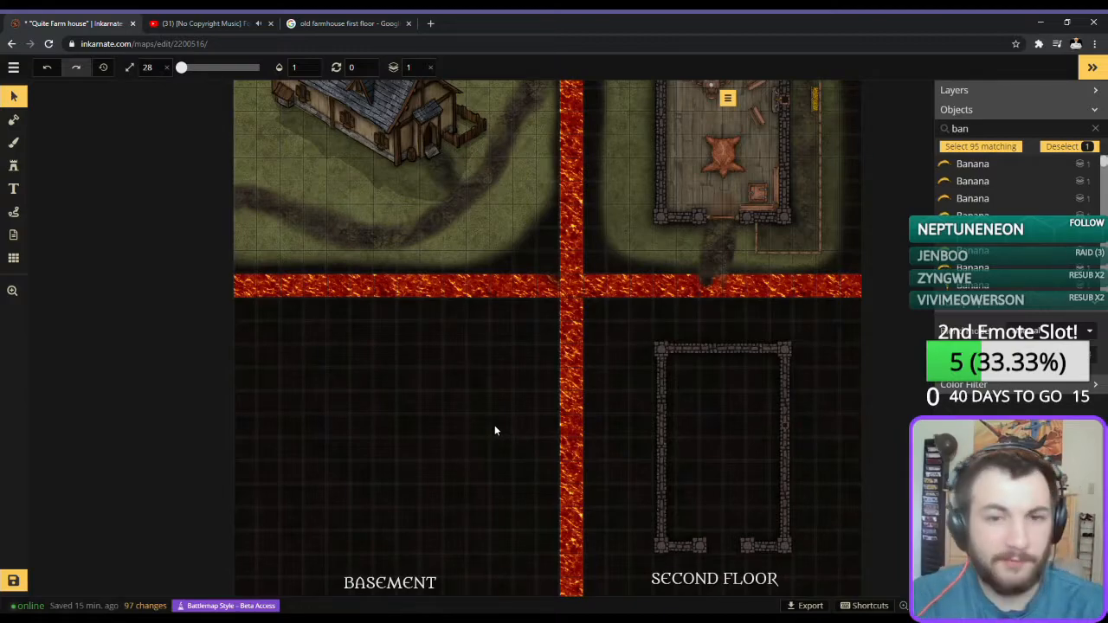
Examine the farmhouse exterior, then the first-floor furnishings and fenced yard up close.
{"action": "scroll", "coordinate": [450, 317], "scroll_direction": "up", "scroll_amount": 5}
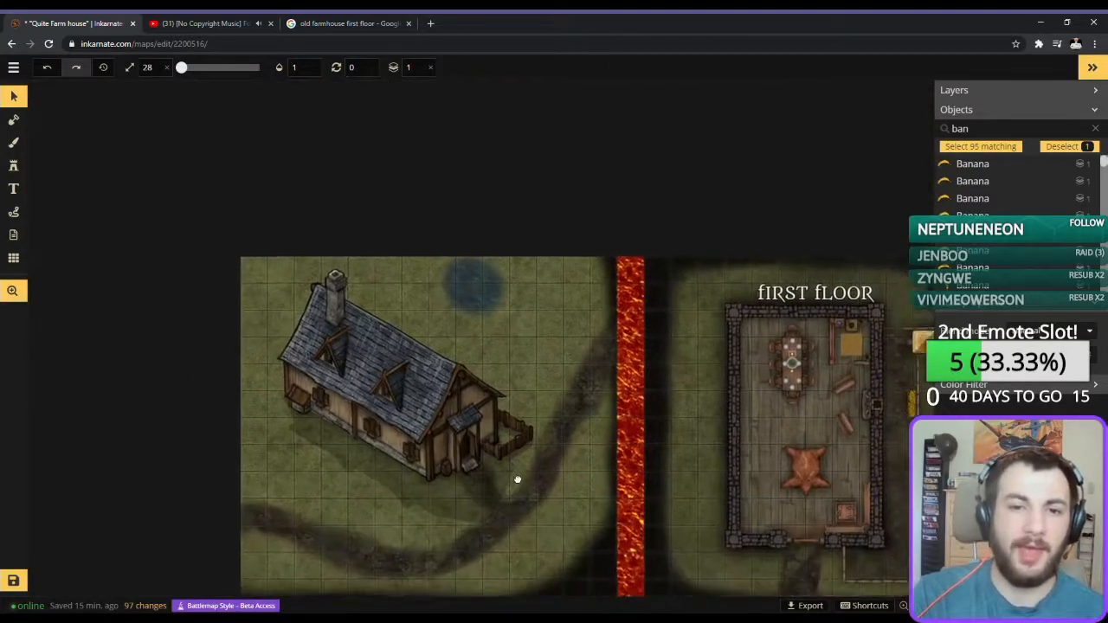
{"action": "left_click_drag", "start_coordinate": [517, 480], "coordinate": [512, 317]}
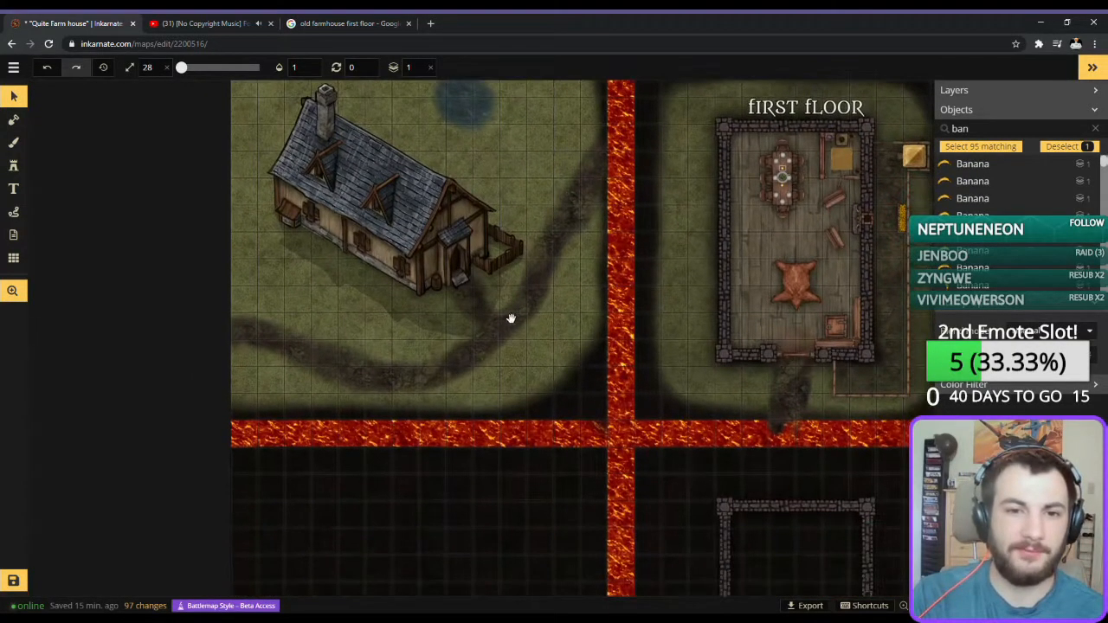
{"action": "left_click_drag", "start_coordinate": [436, 343], "coordinate": [455, 387]}
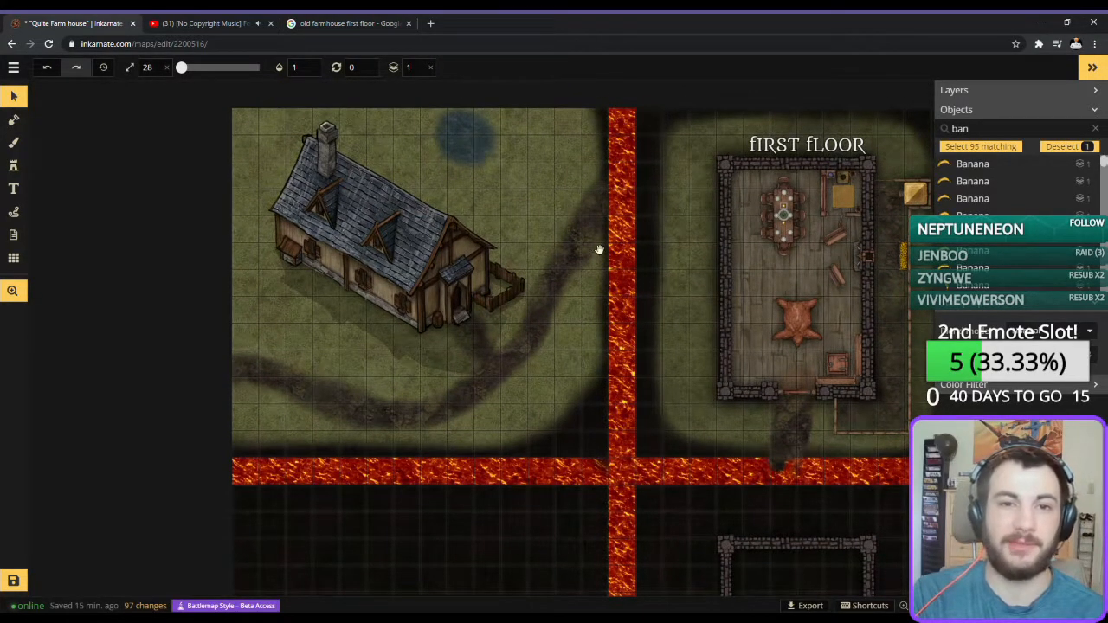
{"action": "left_click_drag", "start_coordinate": [824, 430], "coordinate": [533, 404]}
{"action": "scroll", "coordinate": [487, 309], "scroll_direction": "up", "scroll_amount": 3}
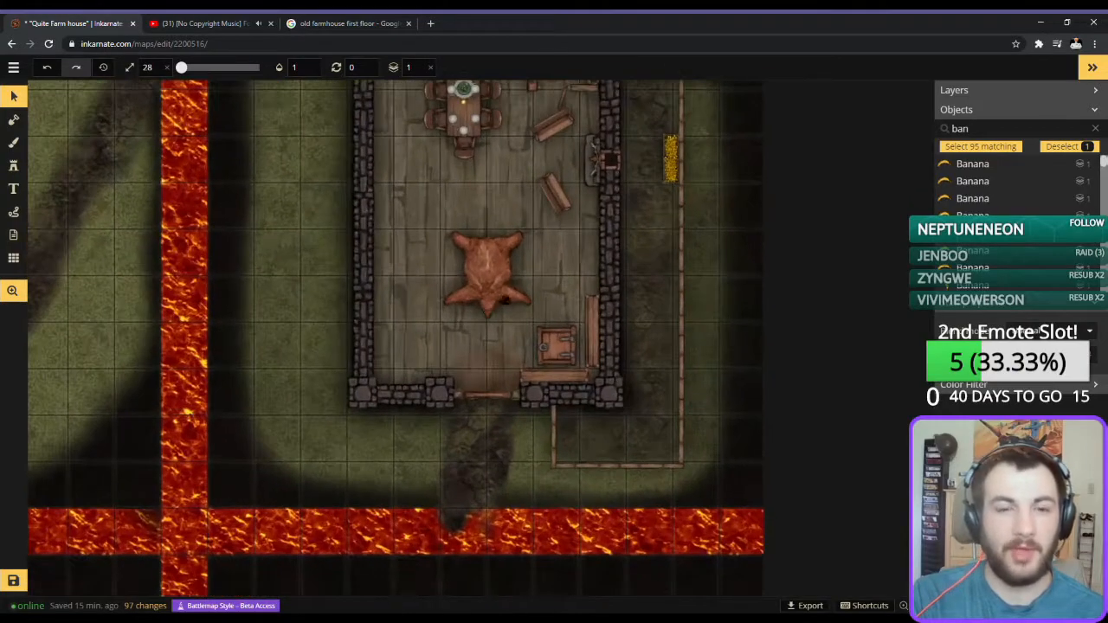
{"action": "left_click_drag", "start_coordinate": [497, 313], "coordinate": [503, 391]}
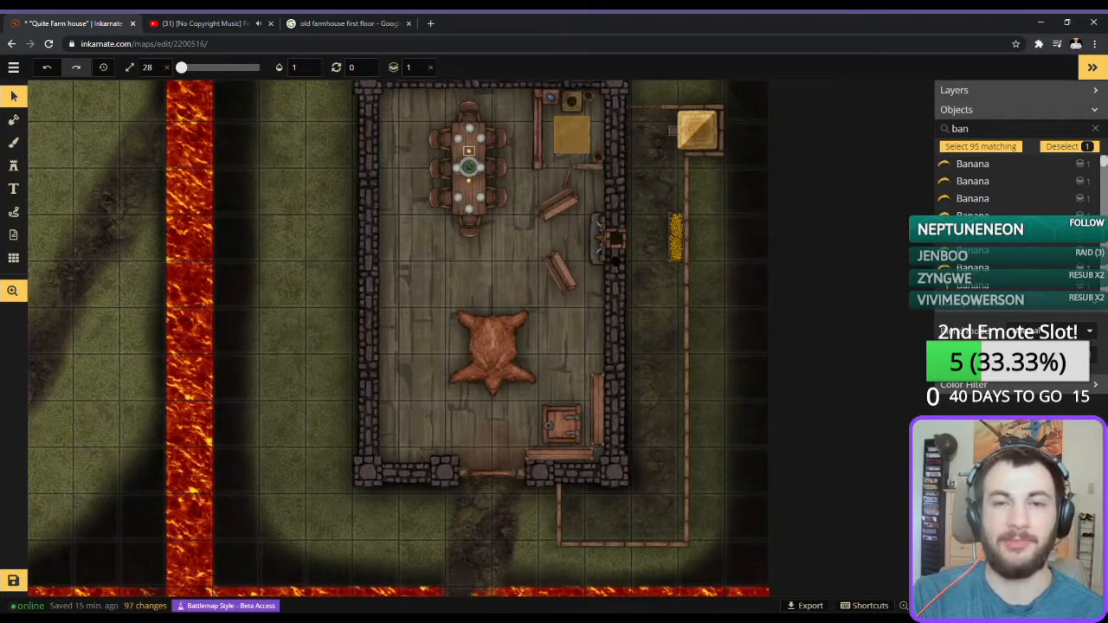
{"action": "scroll", "coordinate": [615, 260], "scroll_direction": "up", "scroll_amount": 3}
{"action": "left_click_drag", "start_coordinate": [657, 260], "coordinate": [570, 287]}
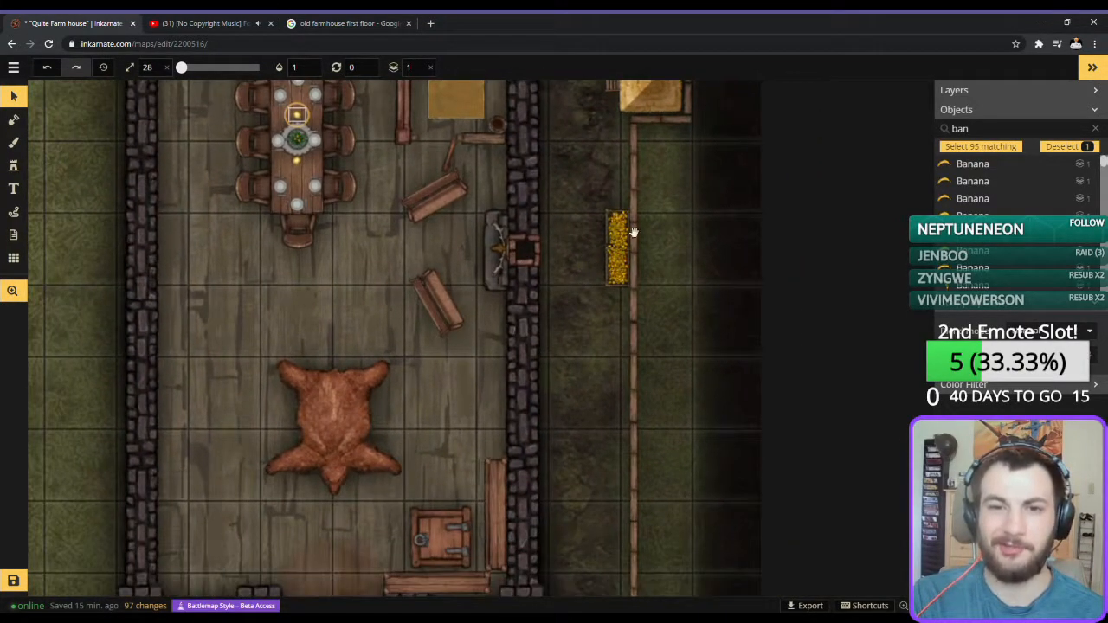
{"action": "scroll", "coordinate": [596, 348], "scroll_direction": "down", "scroll_amount": 1}
{"action": "left_click_drag", "start_coordinate": [595, 350], "coordinate": [600, 268]}
{"action": "scroll", "coordinate": [600, 267], "scroll_direction": "down", "scroll_amount": 1}
{"action": "scroll", "coordinate": [1028, 195], "scroll_direction": "up", "scroll_amount": 1}
{"action": "scroll", "coordinate": [1023, 191], "scroll_direction": "up", "scroll_amount": 1}
Clear the object search filter and the current selection, and save the map.
{"action": "left_click_drag", "start_coordinate": [992, 128], "coordinate": [680, 195]}
{"action": "key", "text": "BackSpace"}
{"action": "left_click", "coordinate": [642, 273]}
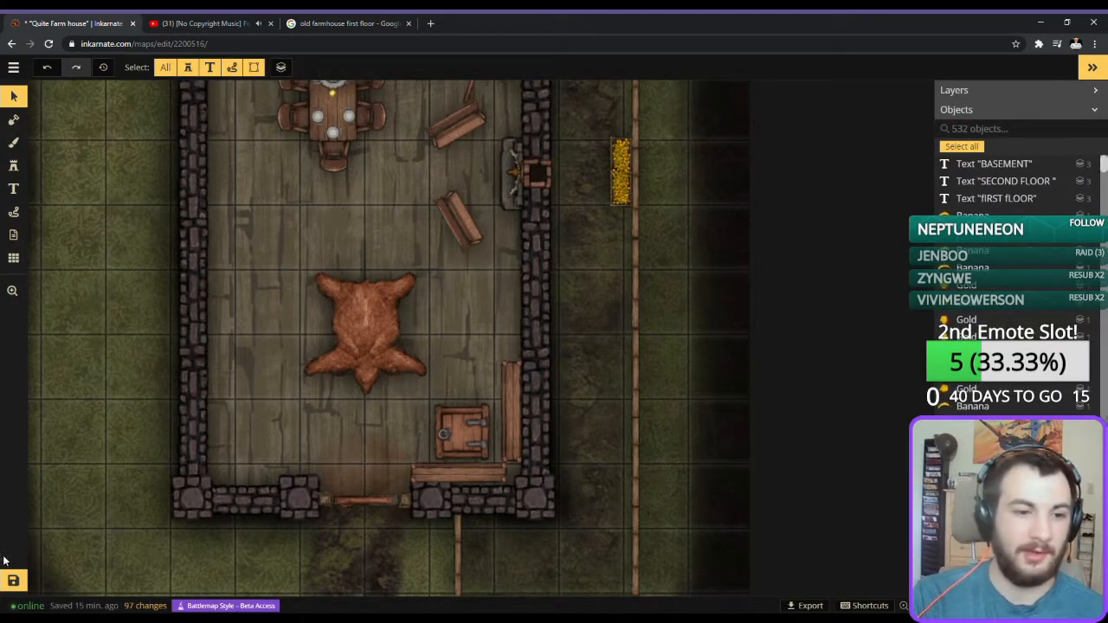
{"action": "left_click", "coordinate": [13, 580]}
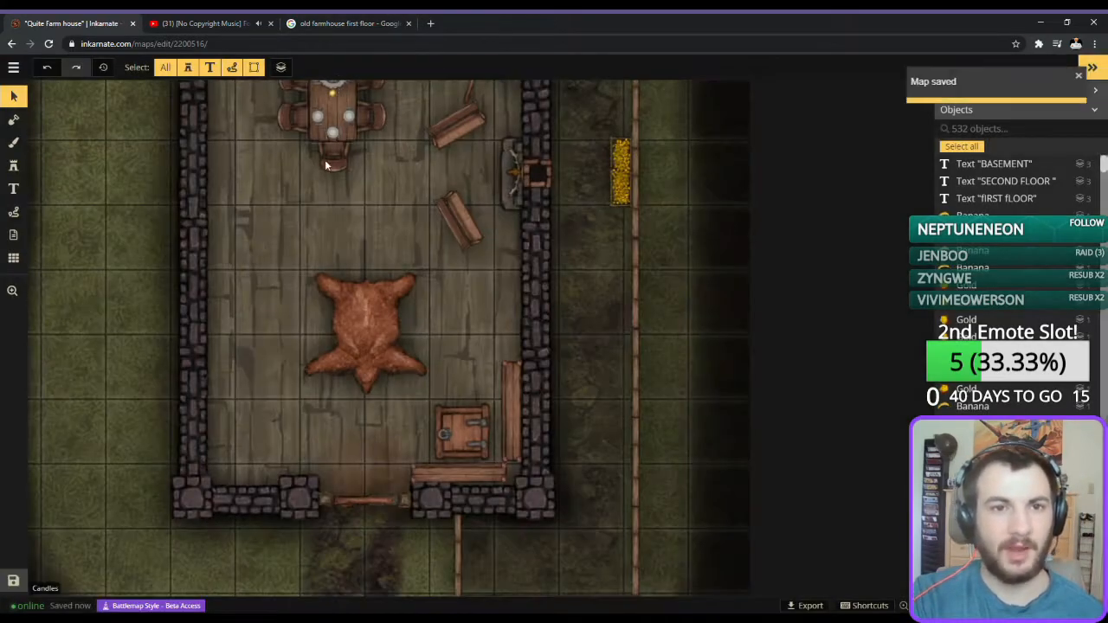
Nudge the dining table's southern candle slightly south and its northern candle slightly north, away from the centrepiece.
{"action": "left_click_drag", "start_coordinate": [349, 189], "coordinate": [538, 408]}
{"action": "scroll", "coordinate": [542, 404], "scroll_direction": "up", "scroll_amount": 2}
{"action": "scroll", "coordinate": [548, 393], "scroll_direction": "up", "scroll_amount": 4}
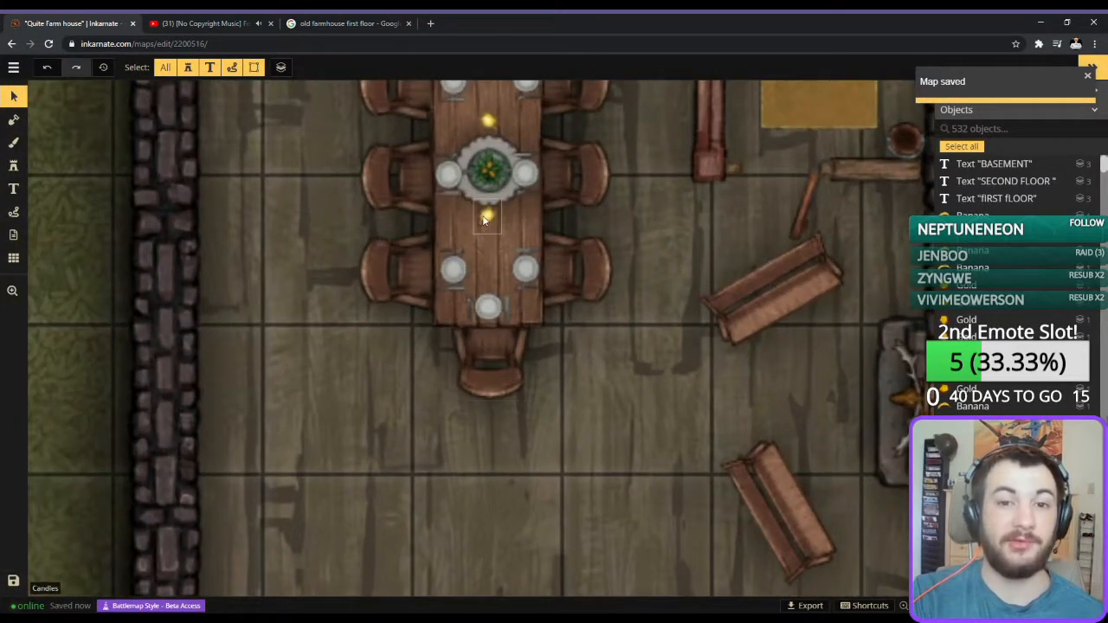
{"action": "left_click", "coordinate": [486, 216]}
{"action": "left_click_drag", "start_coordinate": [485, 216], "coordinate": [489, 234]}
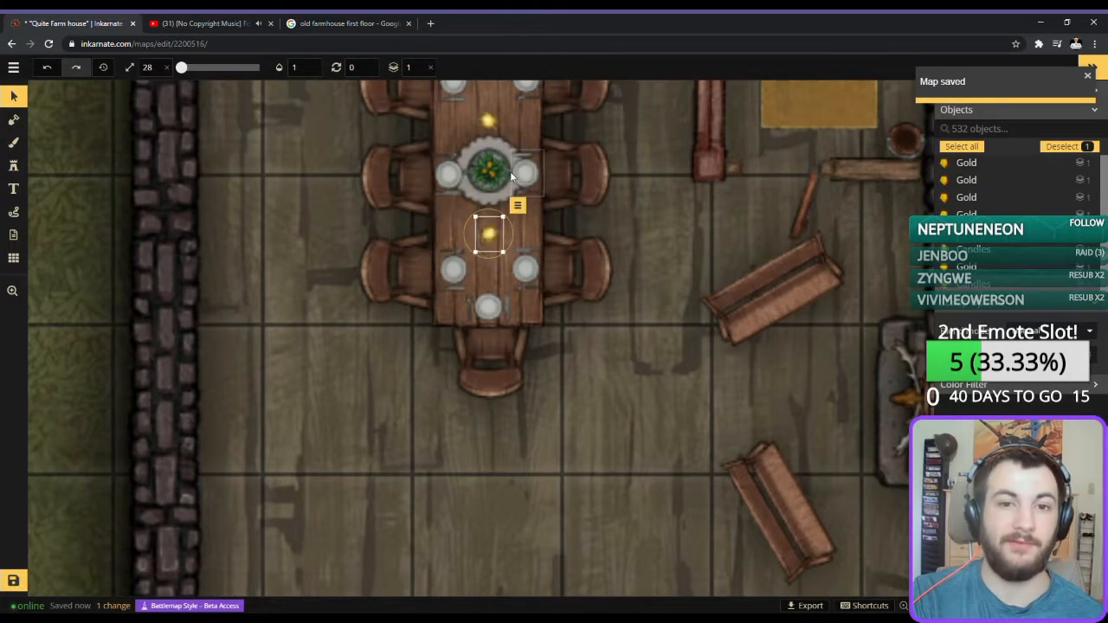
{"action": "left_click_drag", "start_coordinate": [551, 168], "coordinate": [586, 298]}
{"action": "left_click", "coordinate": [523, 249]}
{"action": "left_click_drag", "start_coordinate": [524, 249], "coordinate": [526, 234]}
Search the stamps for "light" and place the second Light variant at size 40 over both dining table candles.
{"action": "left_click", "coordinate": [13, 165]}
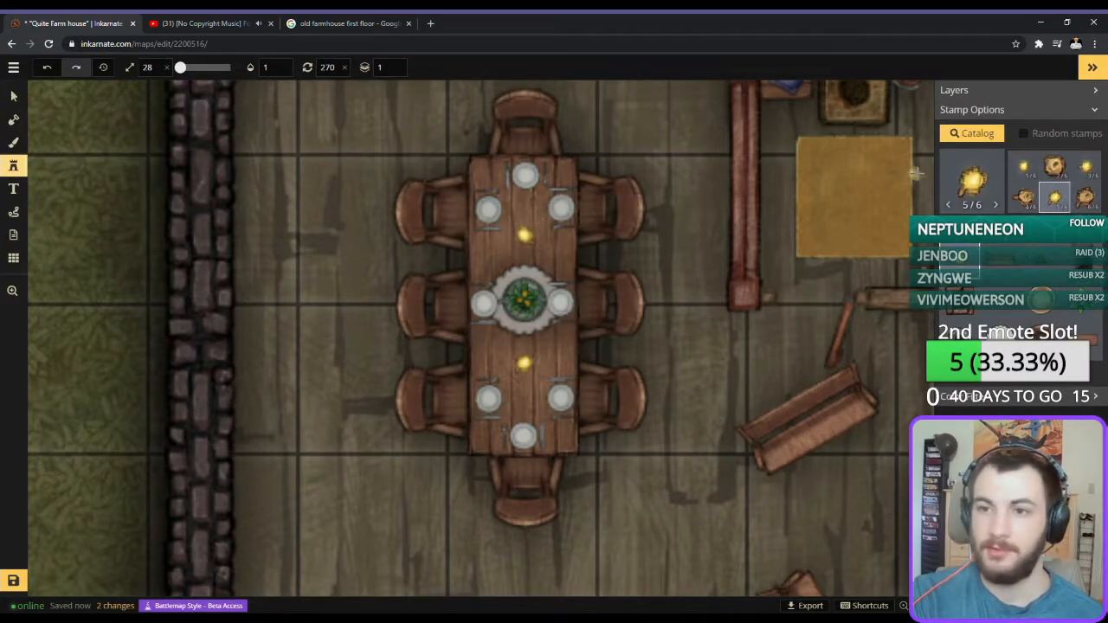
{"action": "left_click", "coordinate": [972, 179]}
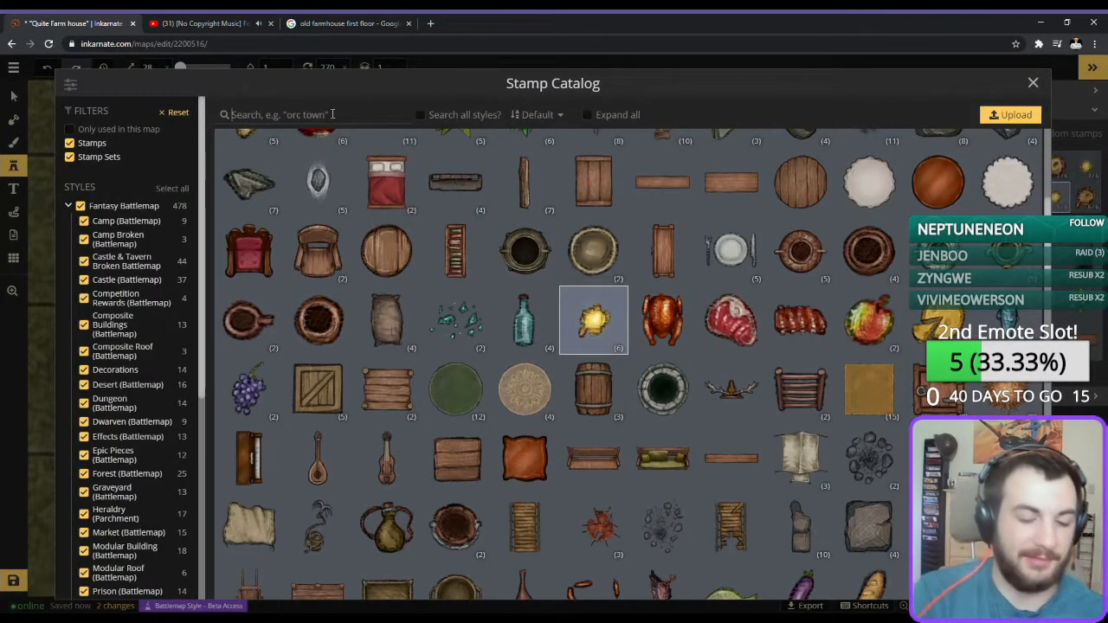
{"action": "type", "text": "light"}
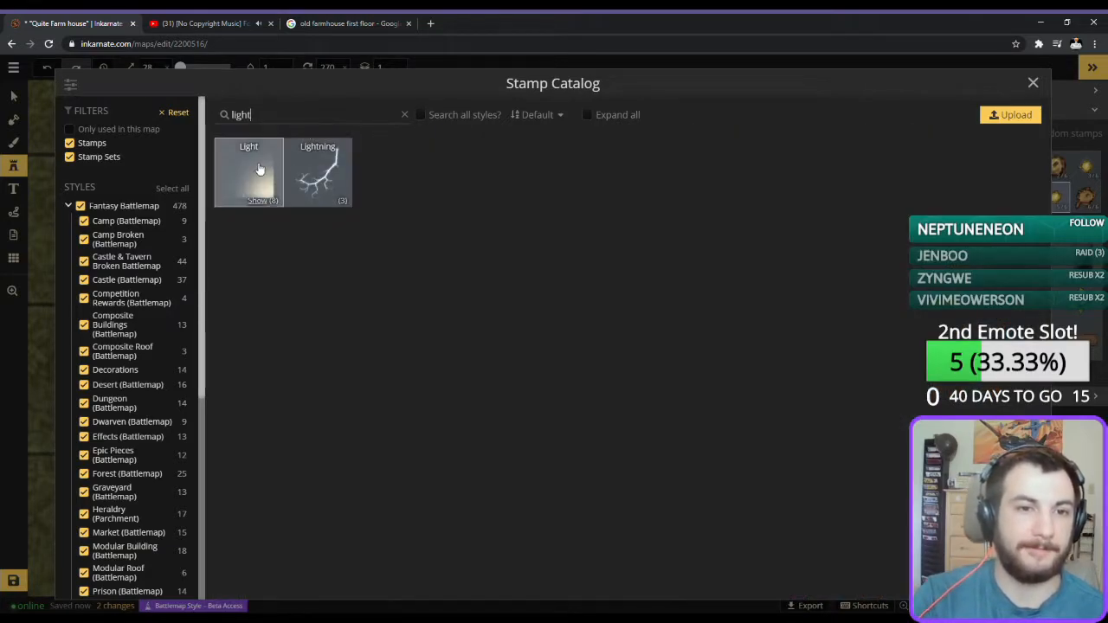
{"action": "left_click", "coordinate": [248, 177]}
{"action": "left_click", "coordinate": [1055, 174]}
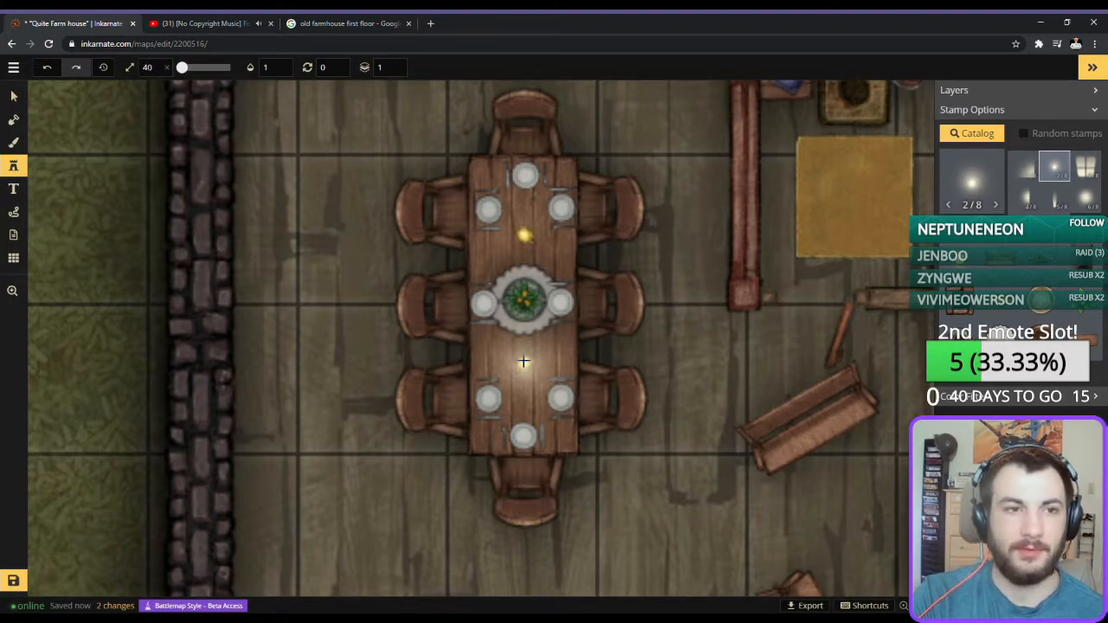
{"action": "left_click", "coordinate": [524, 361]}
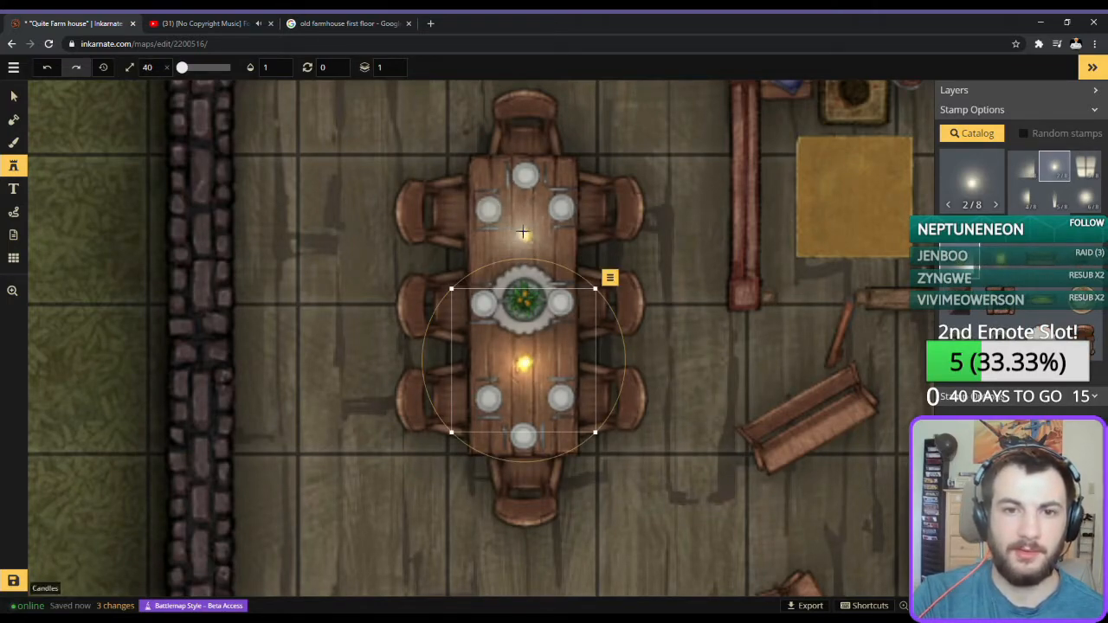
{"action": "scroll", "coordinate": [671, 390], "scroll_direction": "down", "scroll_amount": 2}
{"action": "left_click_drag", "start_coordinate": [710, 377], "coordinate": [656, 316]}
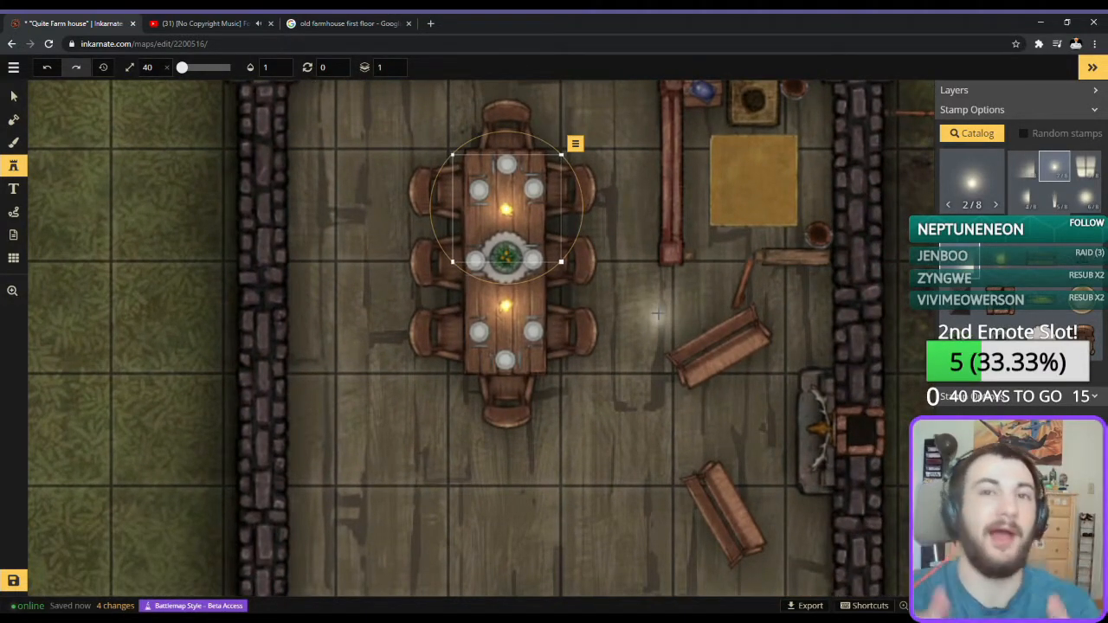
Open the stamp catalog again and browse its furniture and object stamps.
{"action": "left_click_drag", "start_coordinate": [681, 270], "coordinate": [587, 191]}
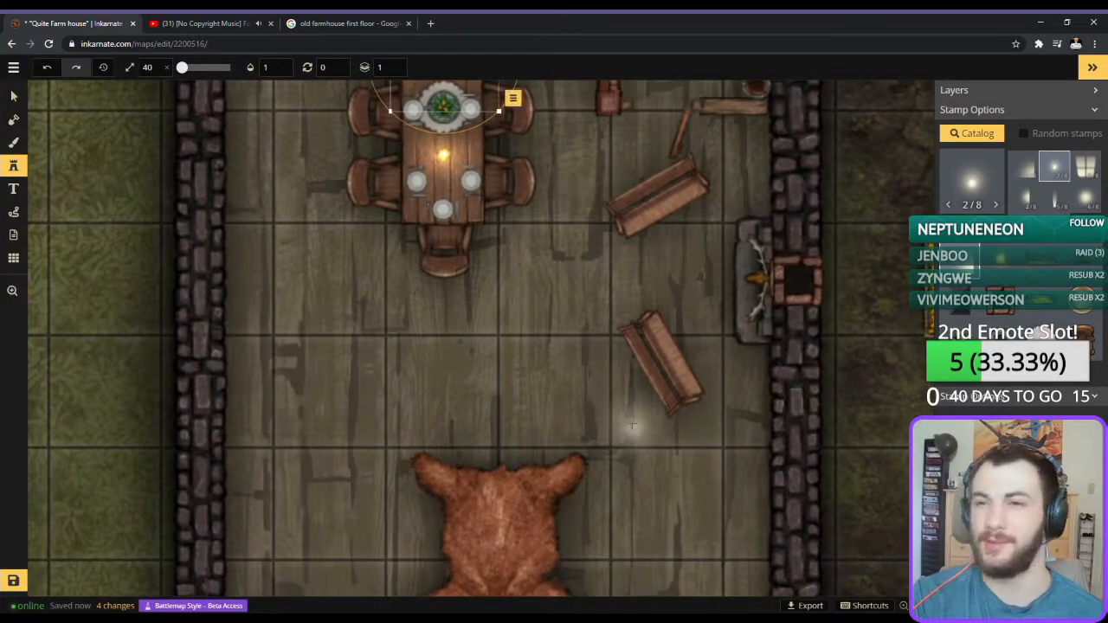
{"action": "left_click", "coordinate": [971, 133]}
{"action": "scroll", "coordinate": [521, 390], "scroll_direction": "down", "scroll_amount": 10}
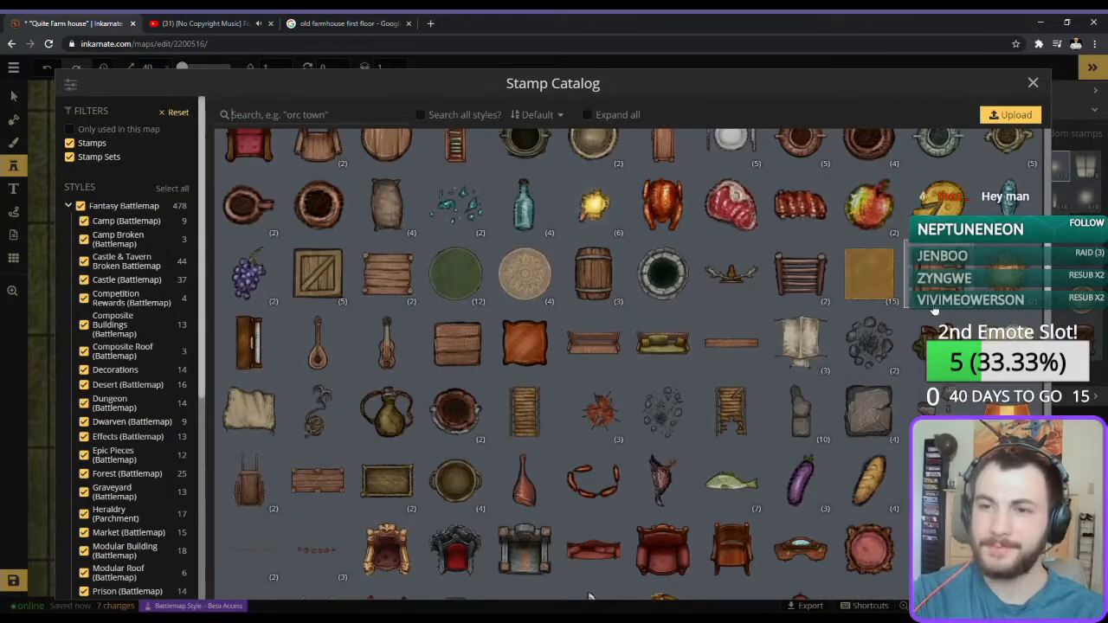
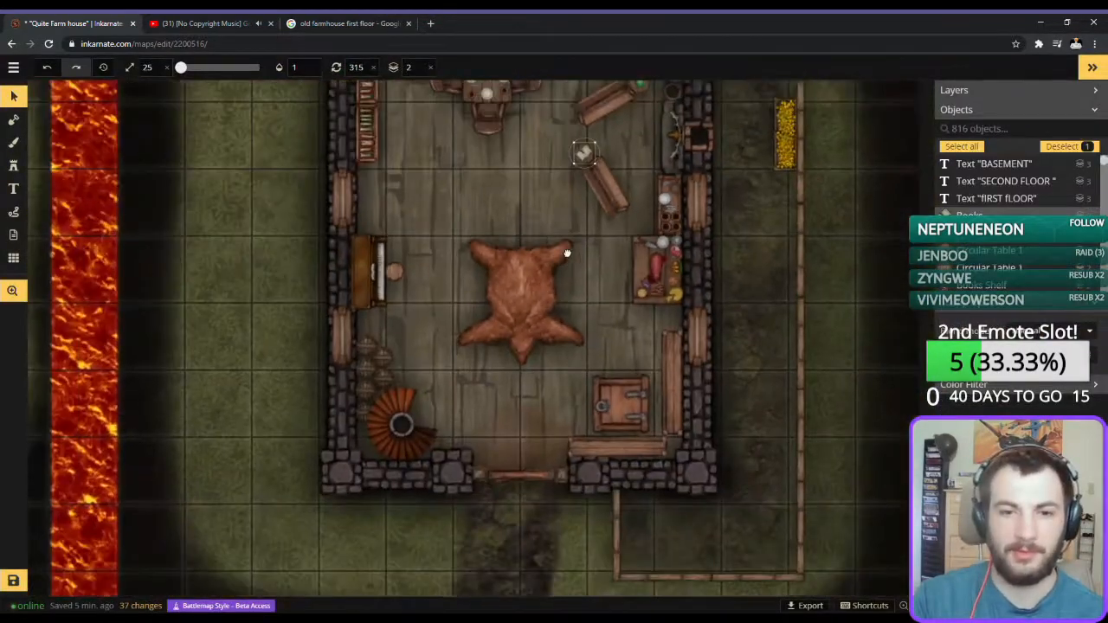
Paint a rectangular foreground area of wood plank texture across the second floor, reaching from wall to wall.
{"action": "scroll", "coordinate": [594, 288], "scroll_direction": "down", "scroll_amount": 3}
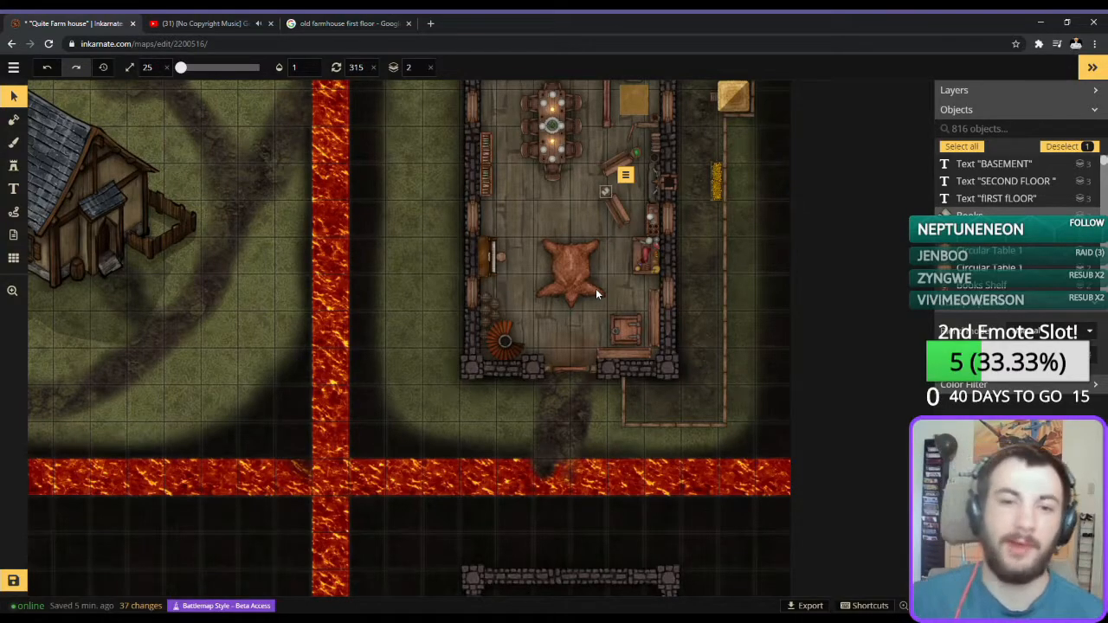
{"action": "scroll", "coordinate": [540, 351], "scroll_direction": "down", "scroll_amount": 3}
{"action": "key", "text": "space"}
{"action": "left_click_drag", "start_coordinate": [530, 438], "coordinate": [548, 227]}
{"action": "scroll", "coordinate": [560, 273], "scroll_direction": "down", "scroll_amount": 2}
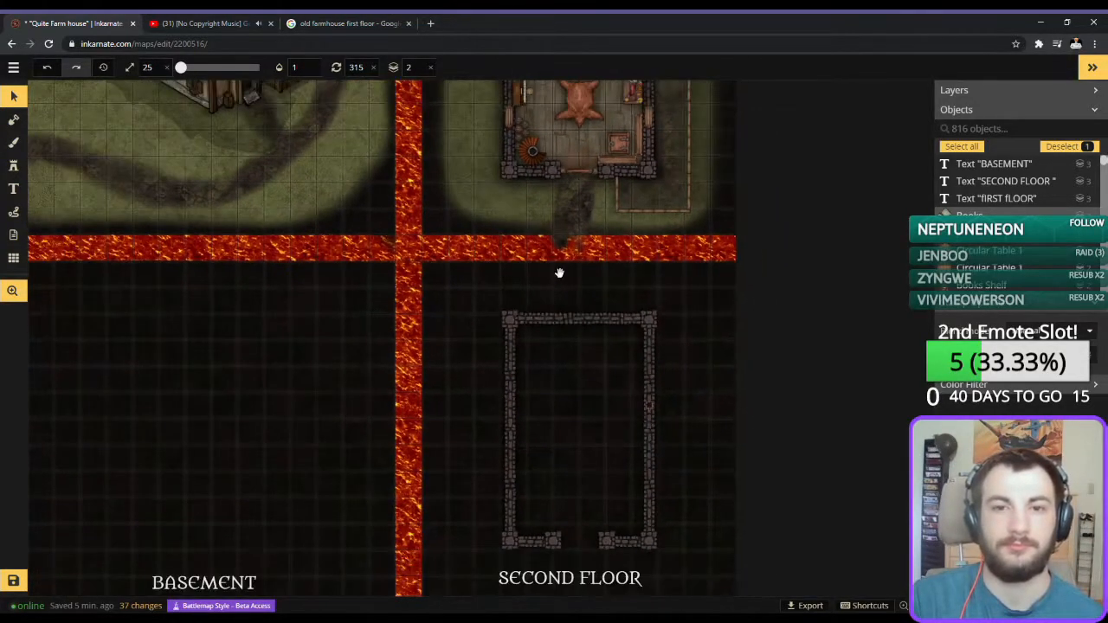
{"action": "left_click_drag", "start_coordinate": [535, 276], "coordinate": [549, 227]}
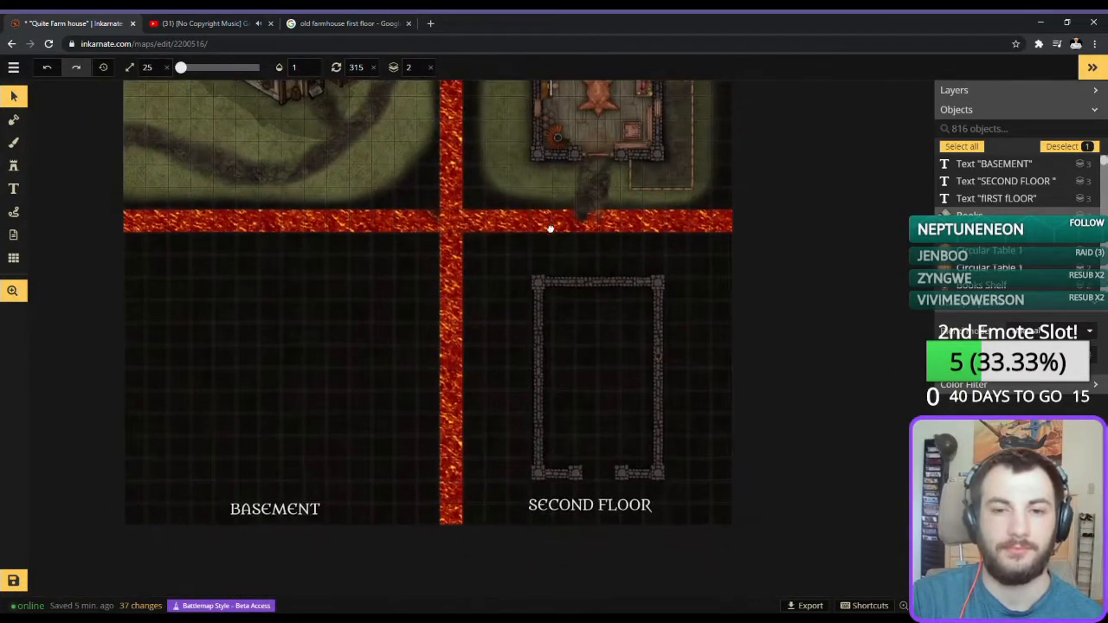
{"action": "scroll", "coordinate": [572, 393], "scroll_direction": "up", "scroll_amount": 4}
{"action": "scroll", "coordinate": [618, 375], "scroll_direction": "up", "scroll_amount": 1}
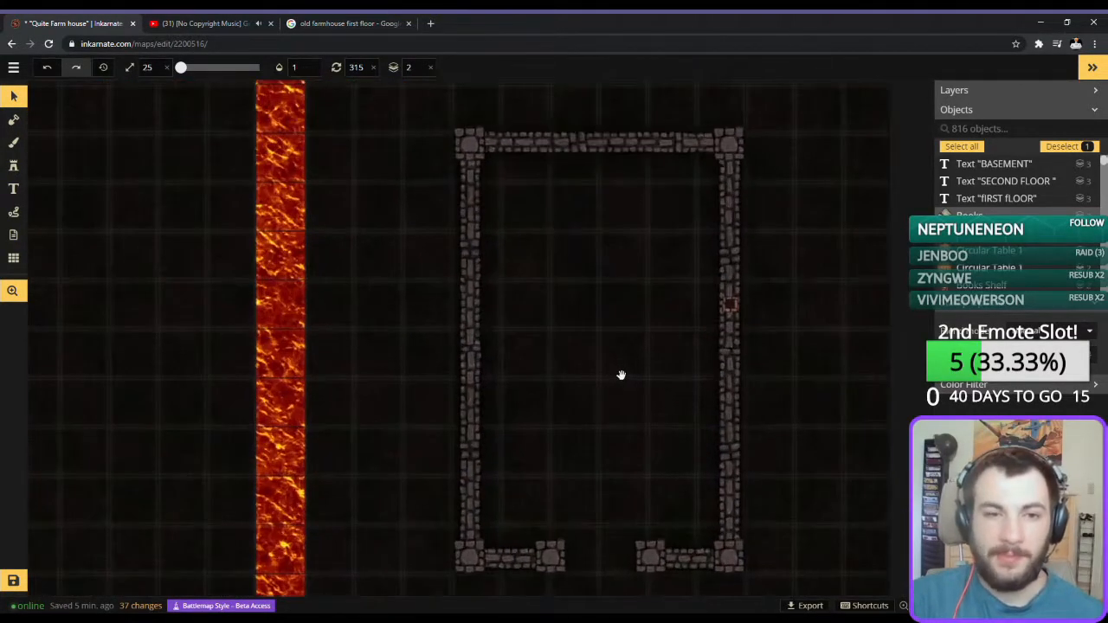
{"action": "left_click", "coordinate": [15, 121]}
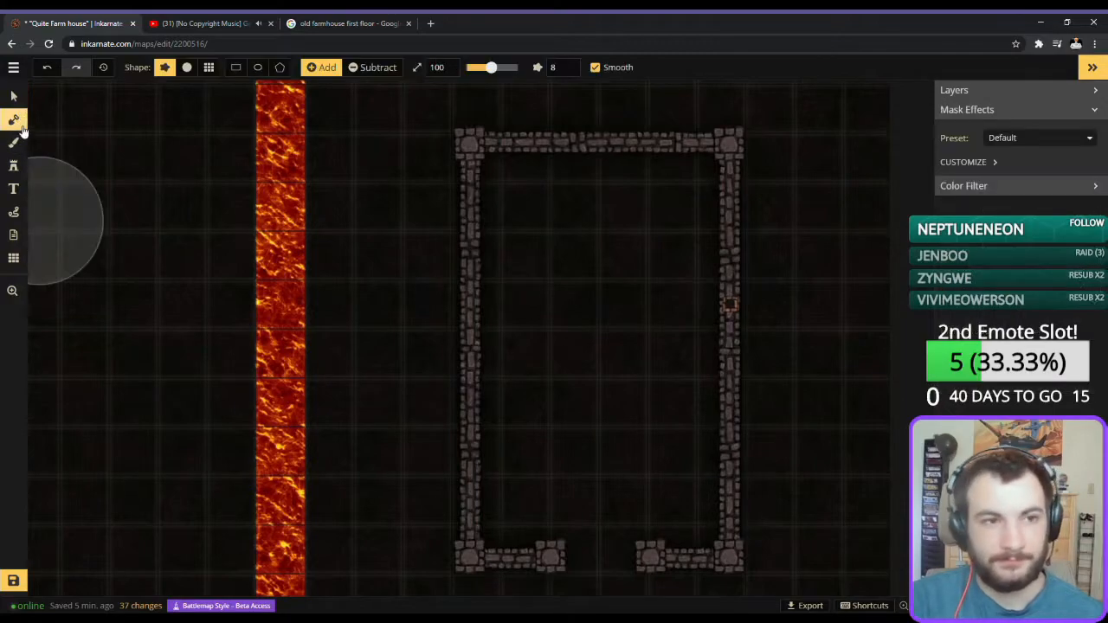
{"action": "left_click", "coordinate": [14, 142]}
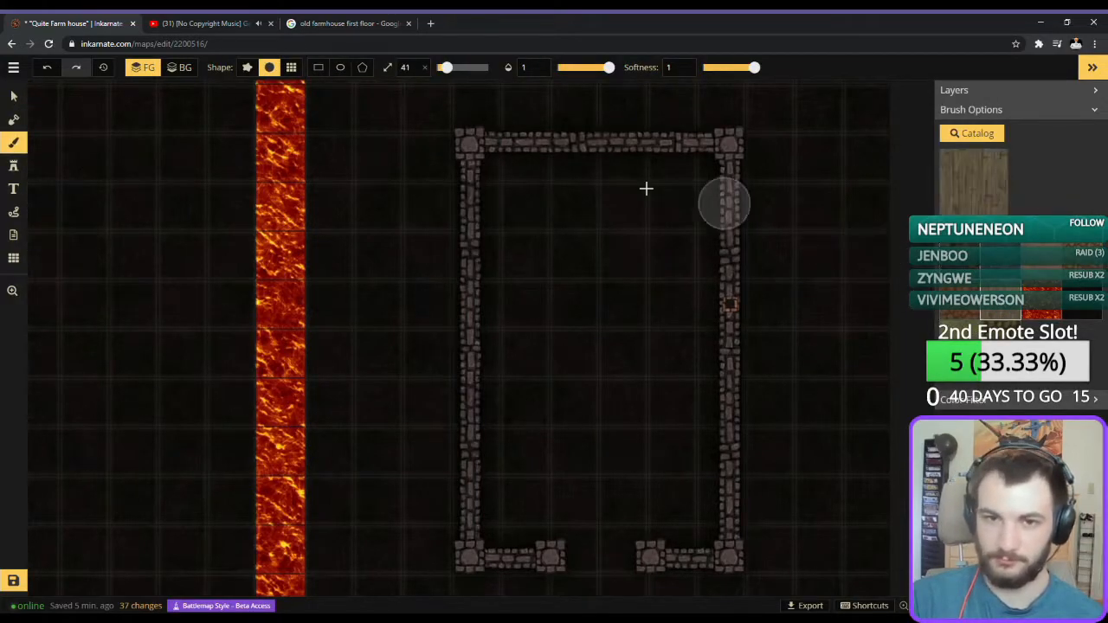
{"action": "left_click", "coordinate": [317, 68]}
{"action": "mouse_move", "coordinate": [474, 148]}
{"action": "left_mouse_down"}
{"action": "mouse_move", "coordinate": [688, 473]}
{"action": "mouse_move", "coordinate": [732, 564]}
{"action": "mouse_move", "coordinate": [724, 558]}
{"action": "left_mouse_up"}
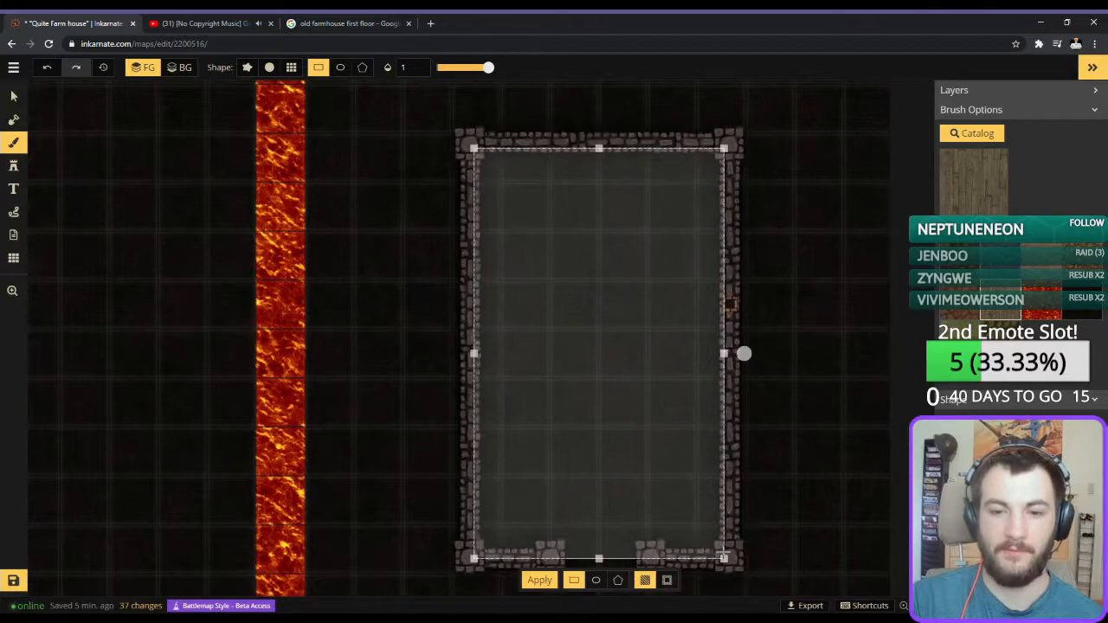
{"action": "left_click", "coordinate": [539, 580]}
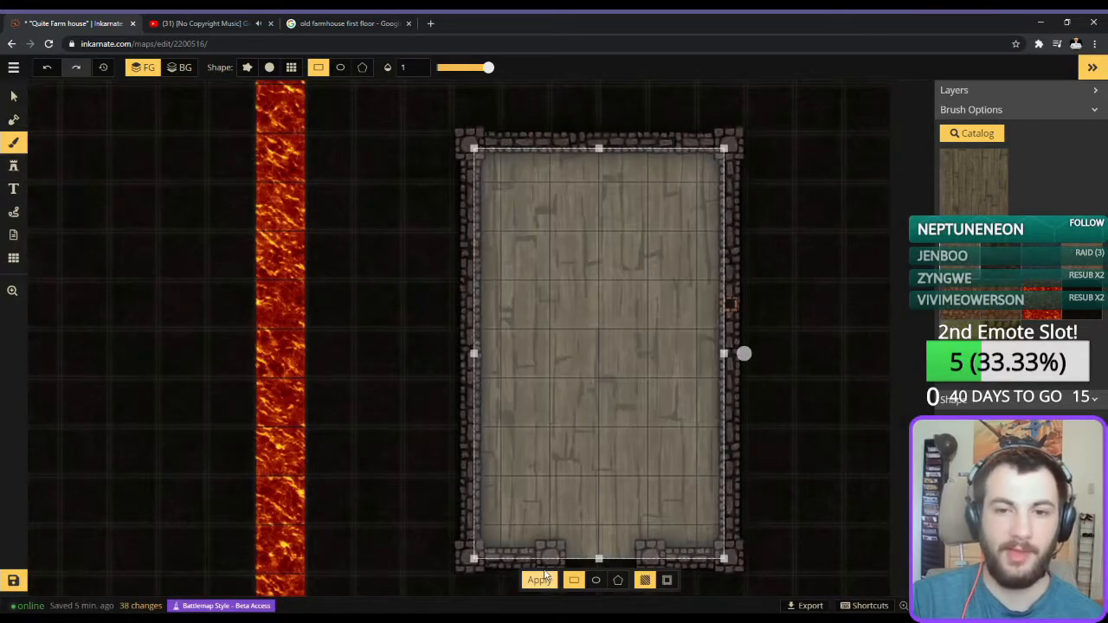
{"action": "left_click", "coordinate": [270, 68]}
Try the fifth grey stone wall variant at size 59 in the second floor's southern doorway gap, and delete it.
{"action": "scroll", "coordinate": [611, 493], "scroll_direction": "up", "scroll_amount": 5}
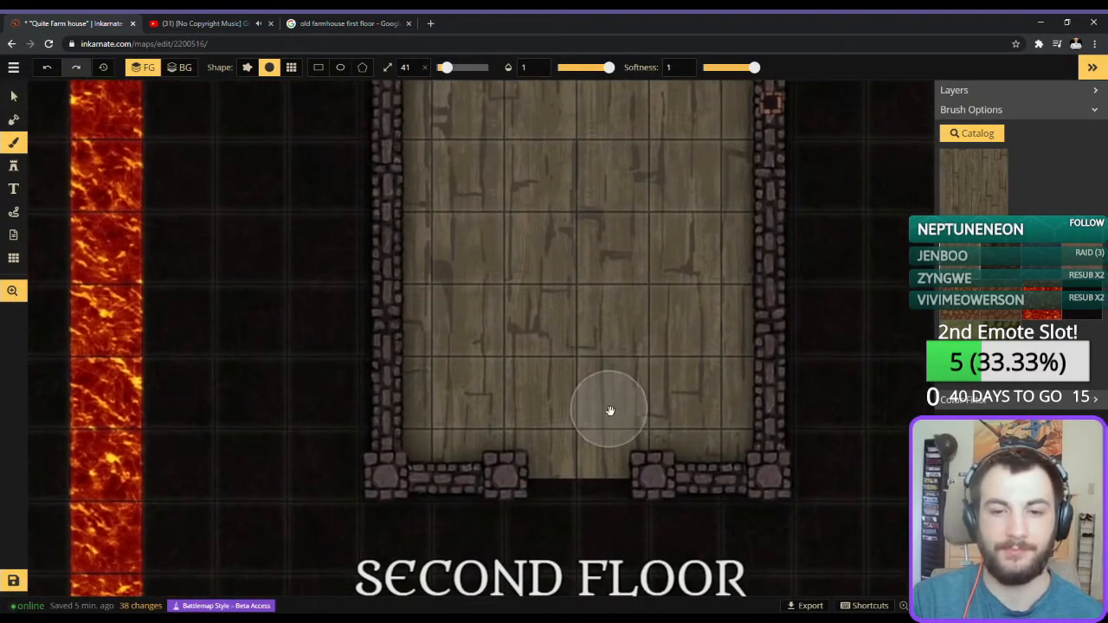
{"action": "scroll", "coordinate": [609, 408], "scroll_direction": "up", "scroll_amount": 3}
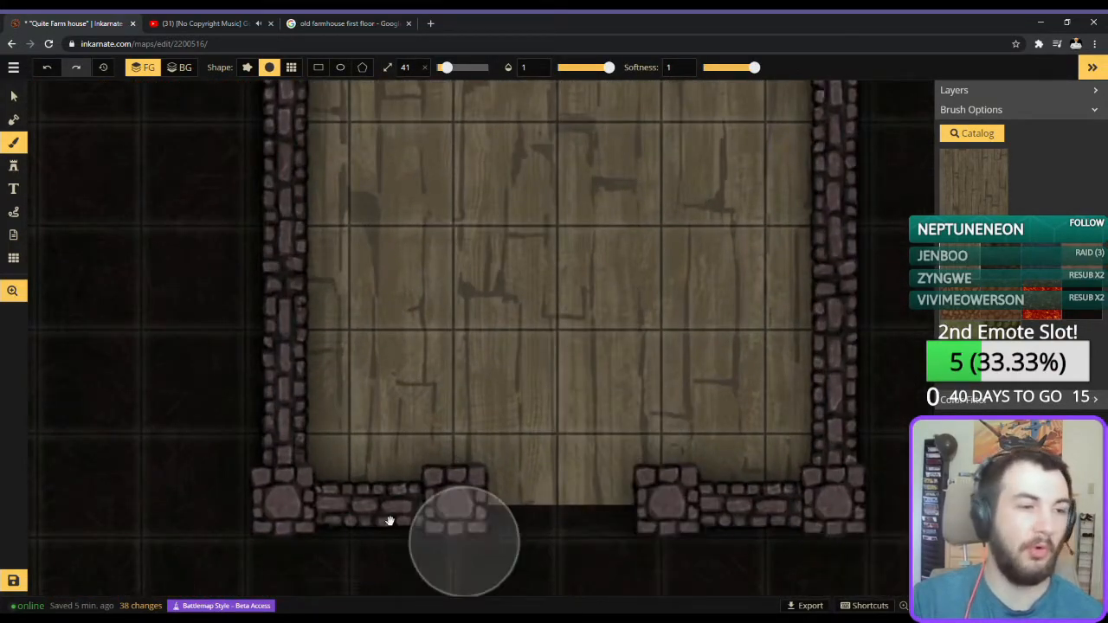
{"action": "left_click", "coordinate": [13, 165]}
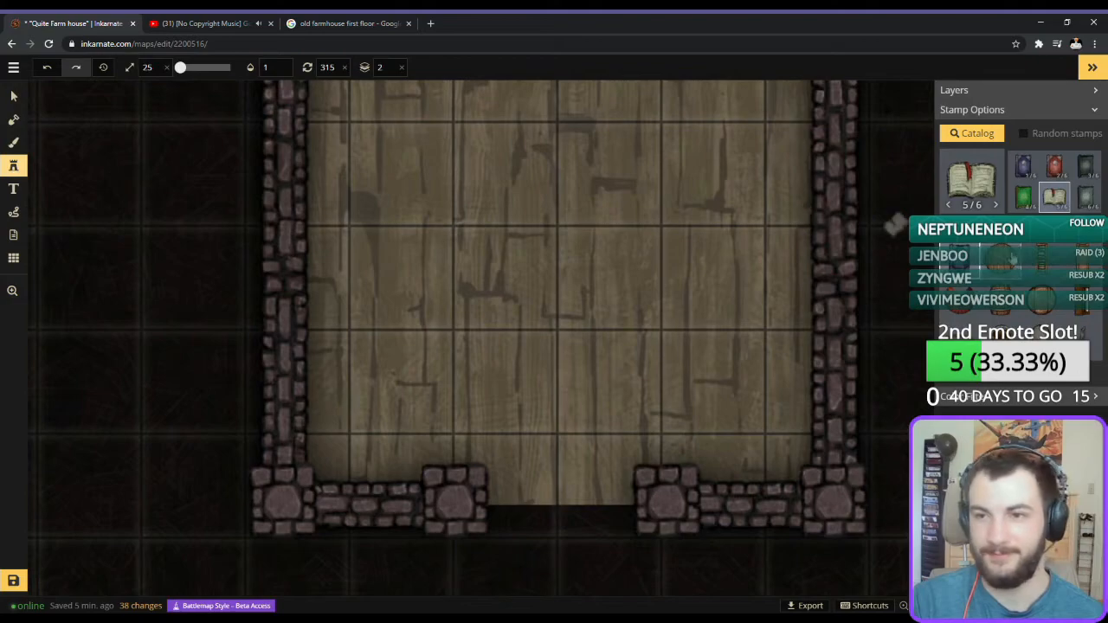
{"action": "left_click", "coordinate": [982, 177]}
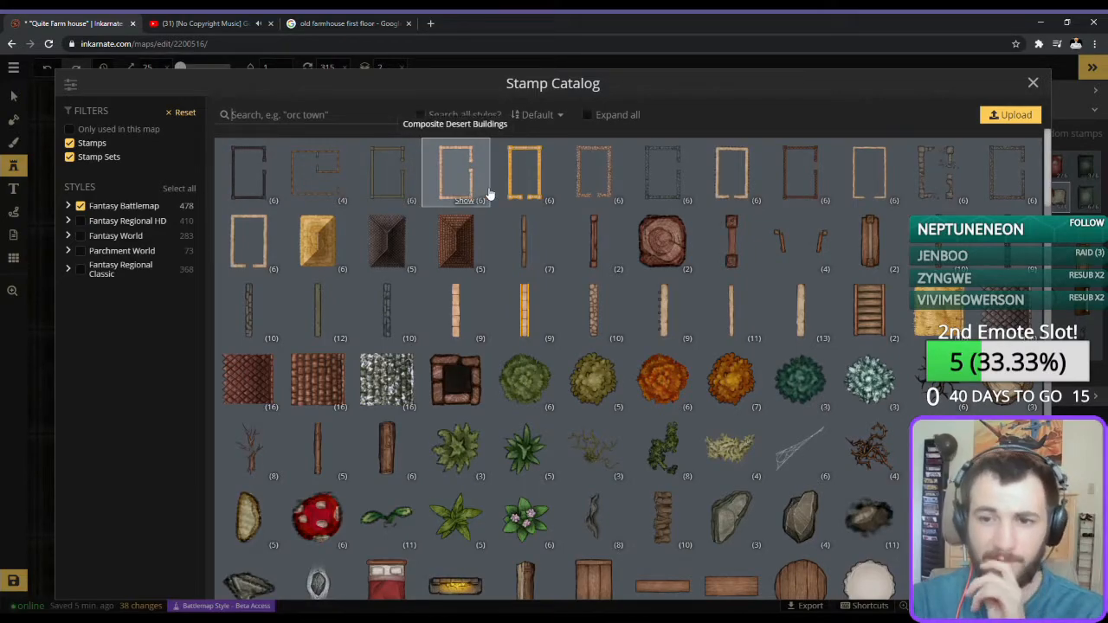
{"action": "left_click", "coordinate": [253, 310]}
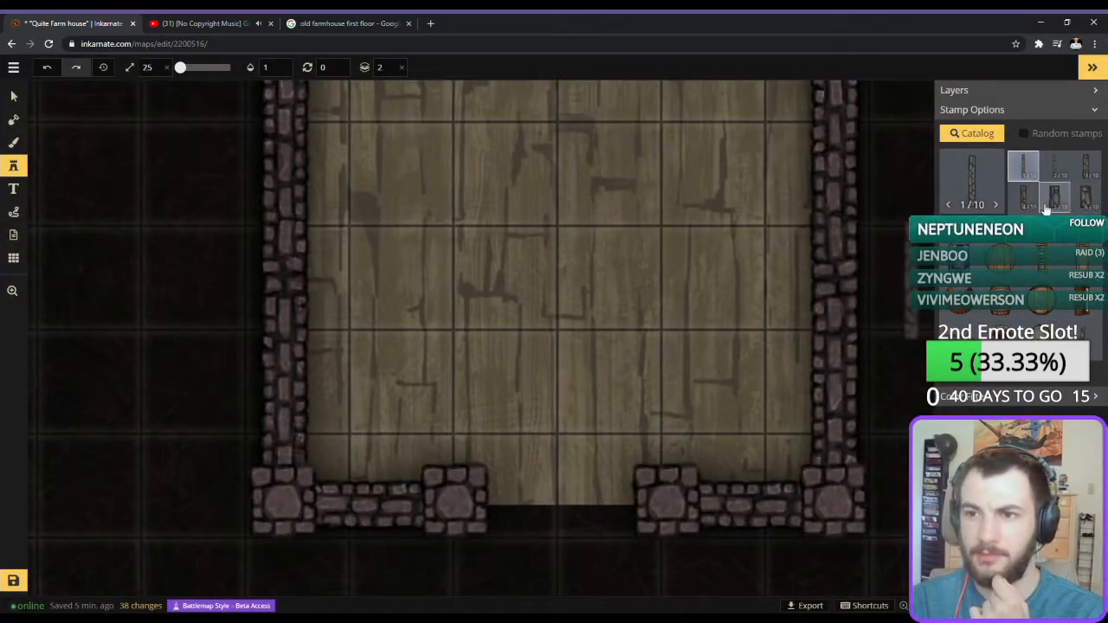
{"action": "left_click", "coordinate": [605, 487]}
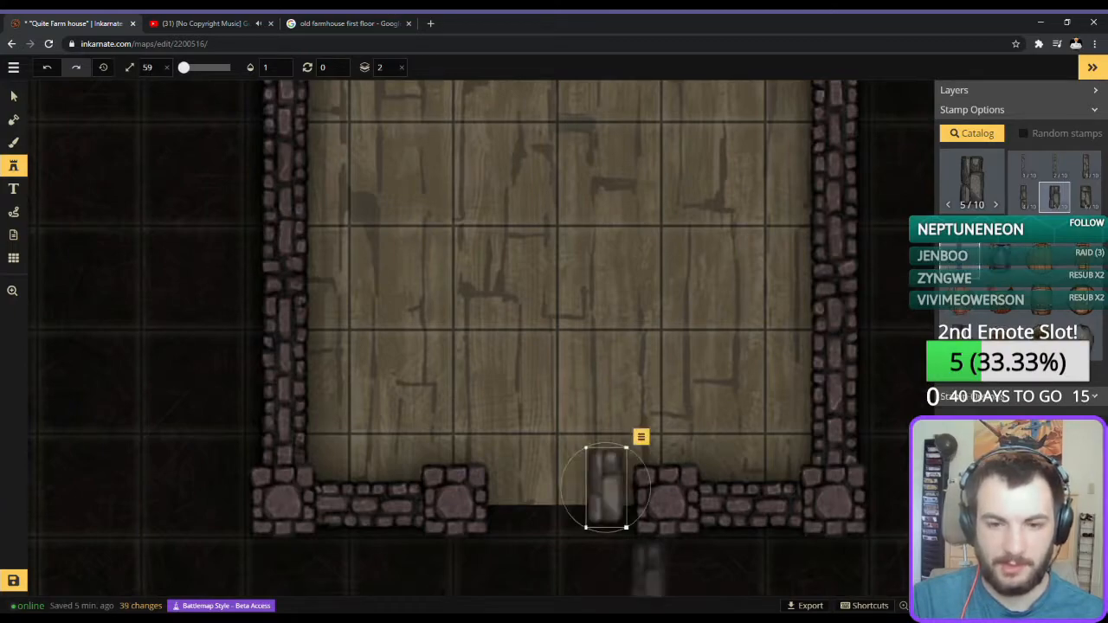
{"action": "key", "text": "Delete"}
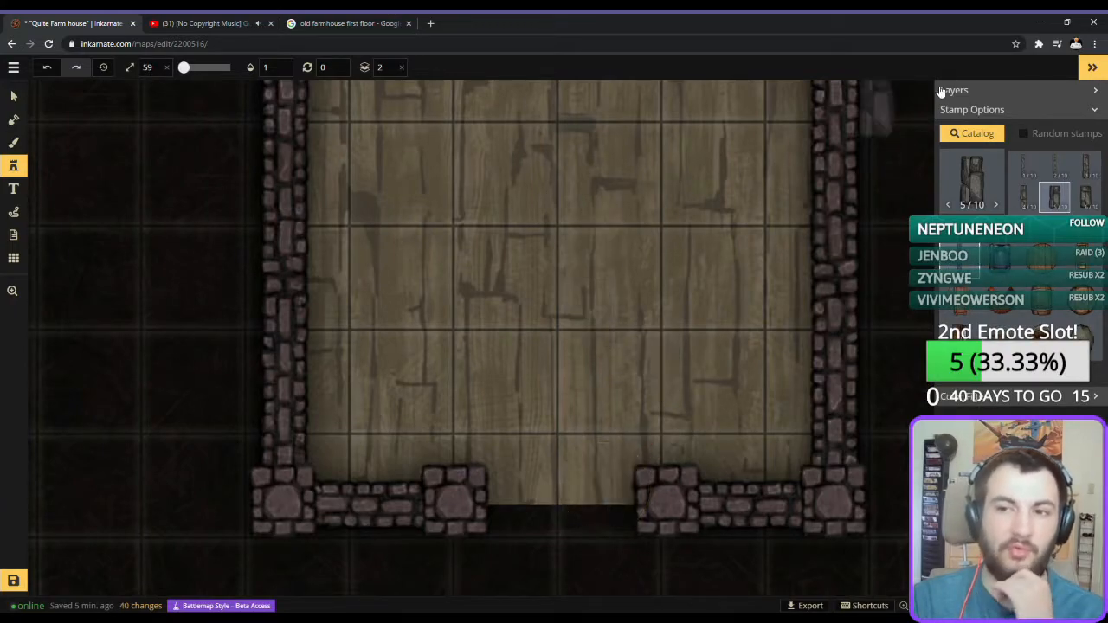
Close the second floor's southern doorway gap with the fourth brick wall variant at size 93, rotated 270 degrees.
{"action": "left_click", "coordinate": [985, 188]}
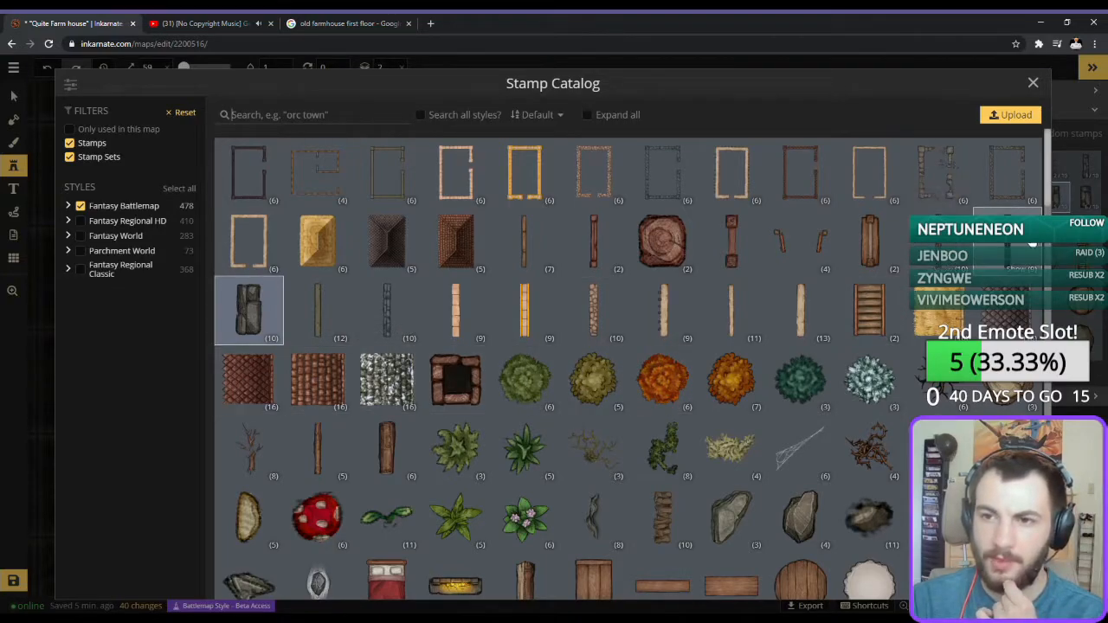
{"action": "left_click", "coordinate": [1030, 245]}
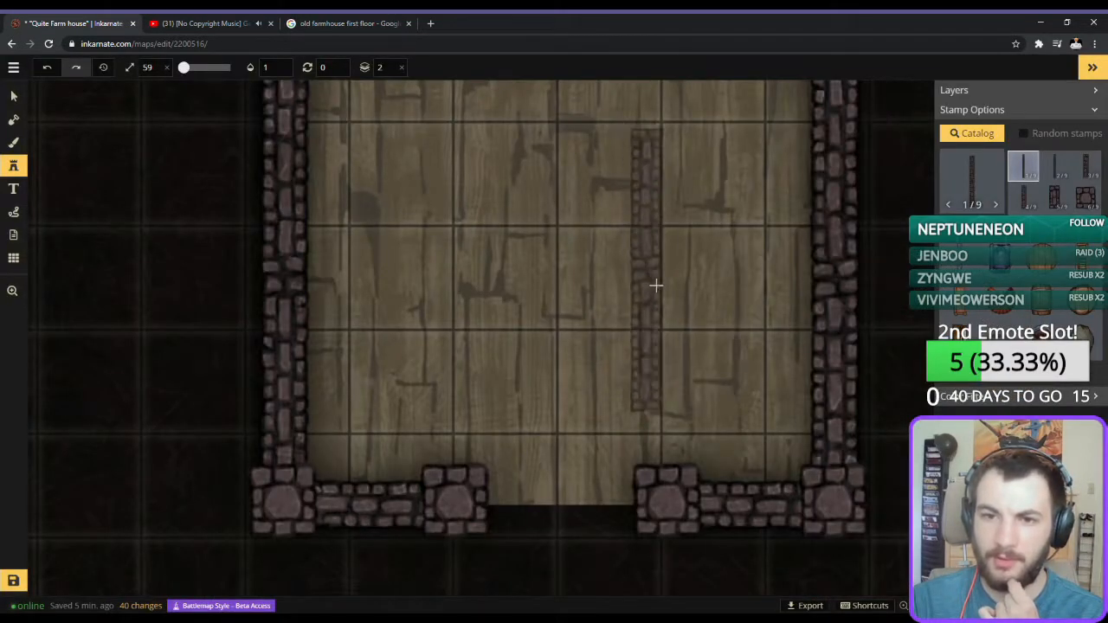
{"action": "left_click", "coordinate": [1061, 202]}
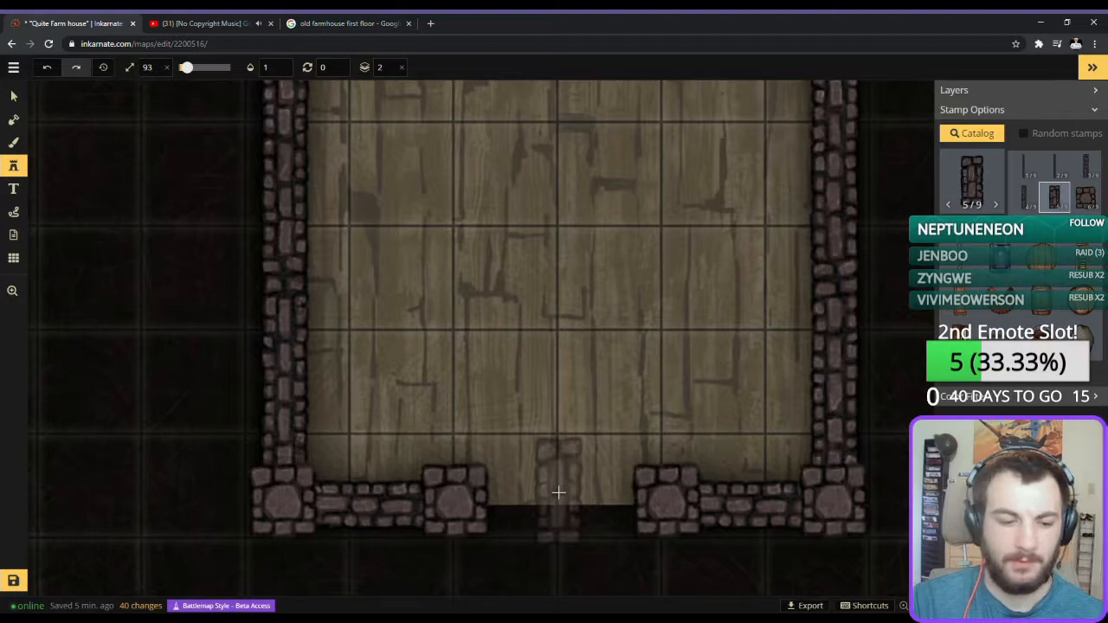
{"action": "scroll", "coordinate": [1074, 201], "scroll_direction": "down", "scroll_amount": 1}
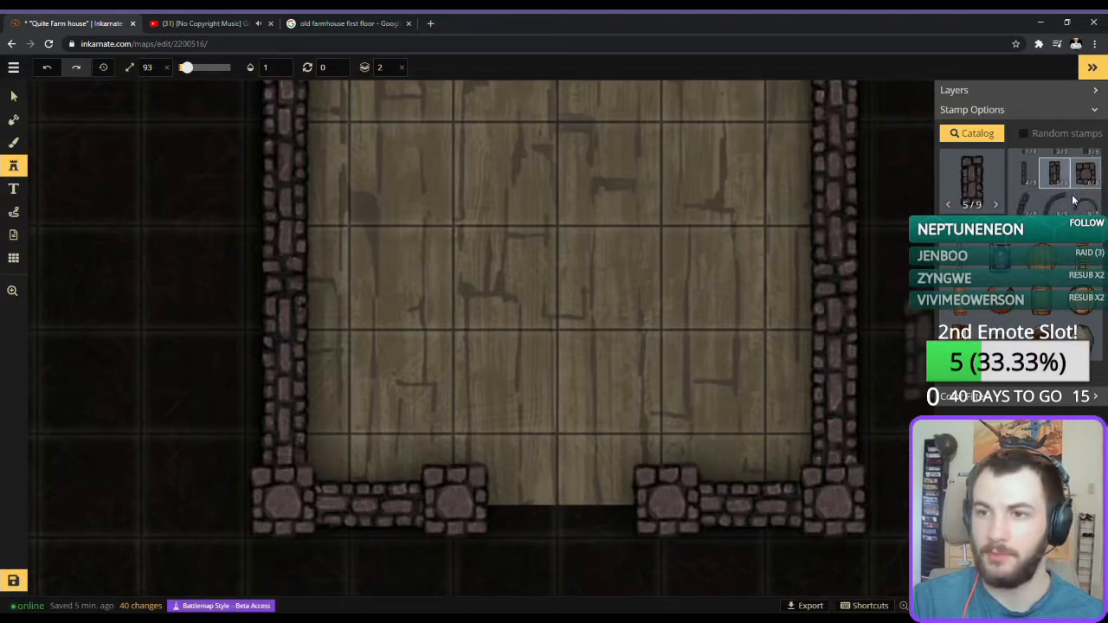
{"action": "left_click", "coordinate": [1023, 173]}
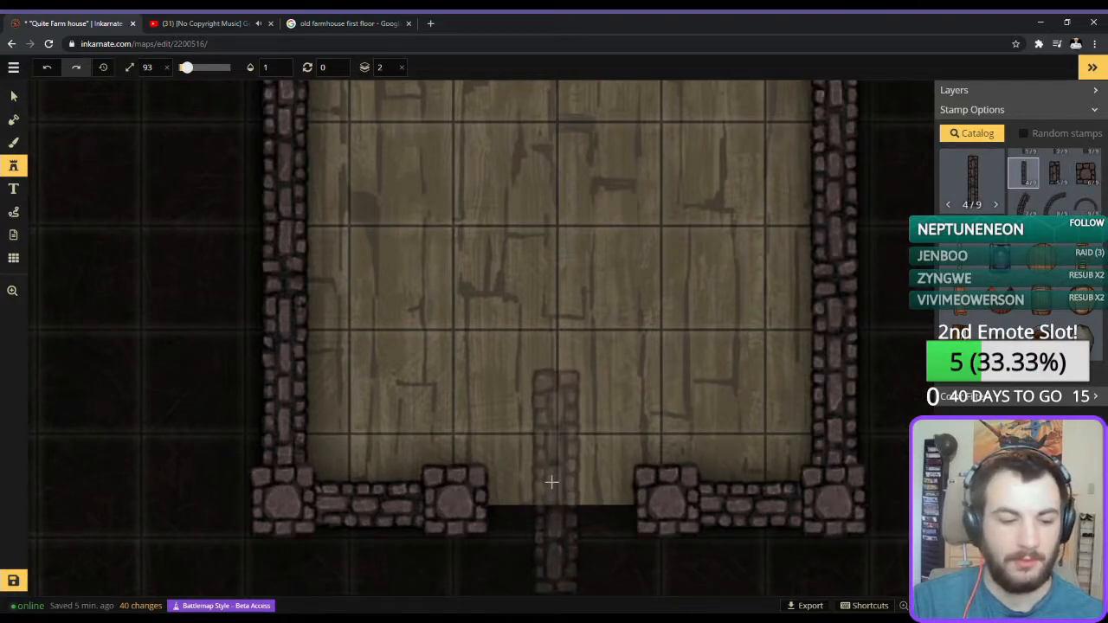
{"action": "scroll", "coordinate": [551, 482], "scroll_direction": "down", "scroll_amount": 6}
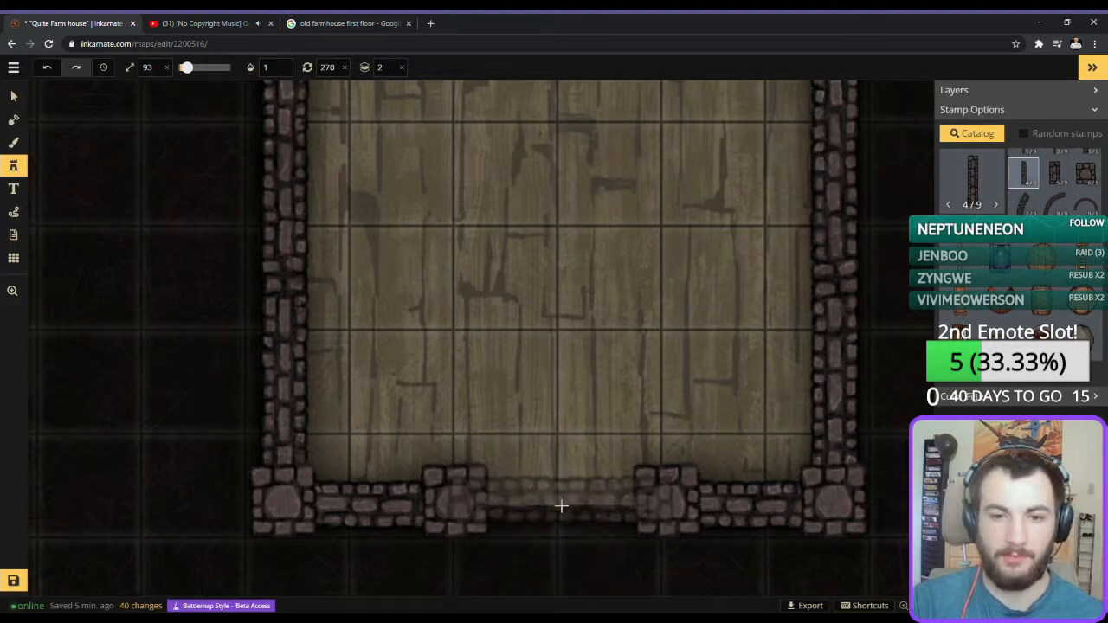
{"action": "left_click", "coordinate": [562, 506]}
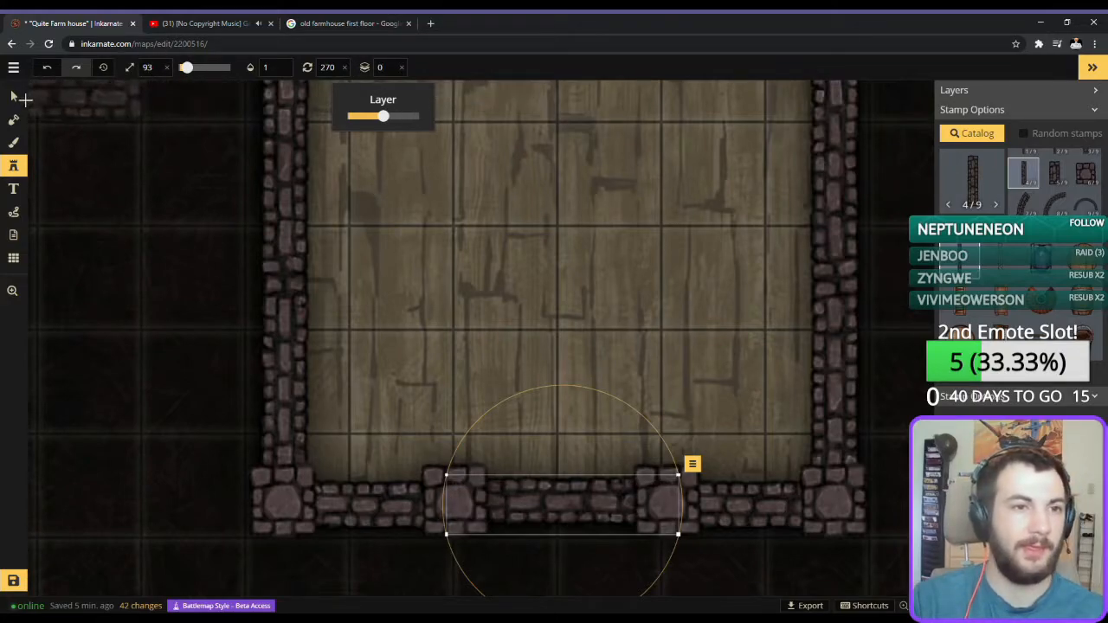
Nudge the new wall piece slightly south into line with the adjoining southern walls, and deselect it.
{"action": "left_click", "coordinate": [14, 96]}
{"action": "key", "text": "Down"}
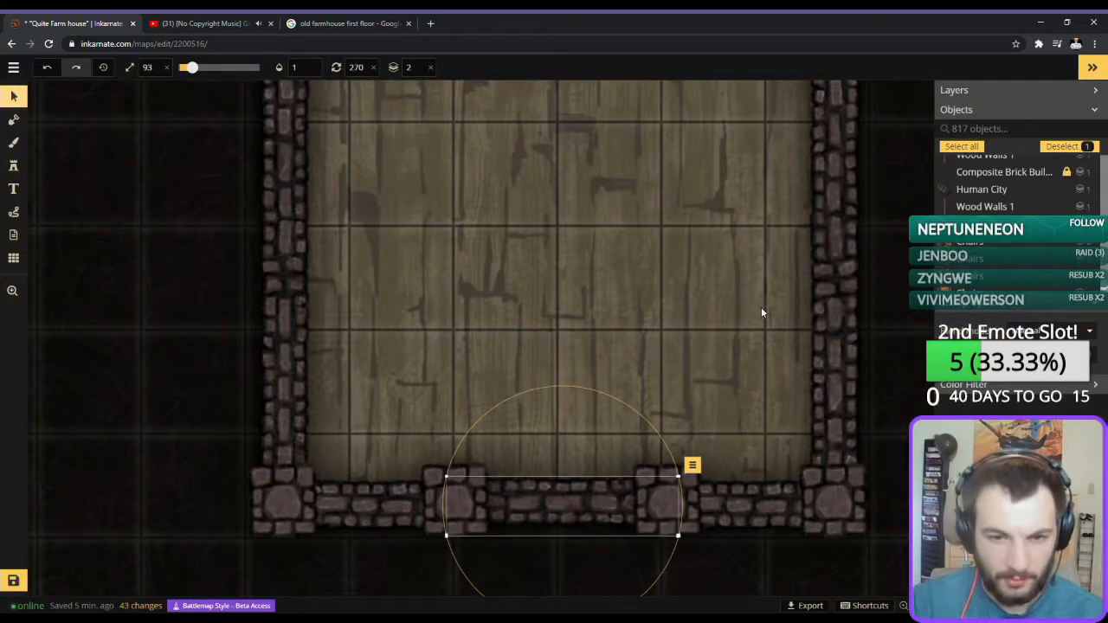
{"action": "key", "text": "Down"}
{"action": "key", "text": "Down"}
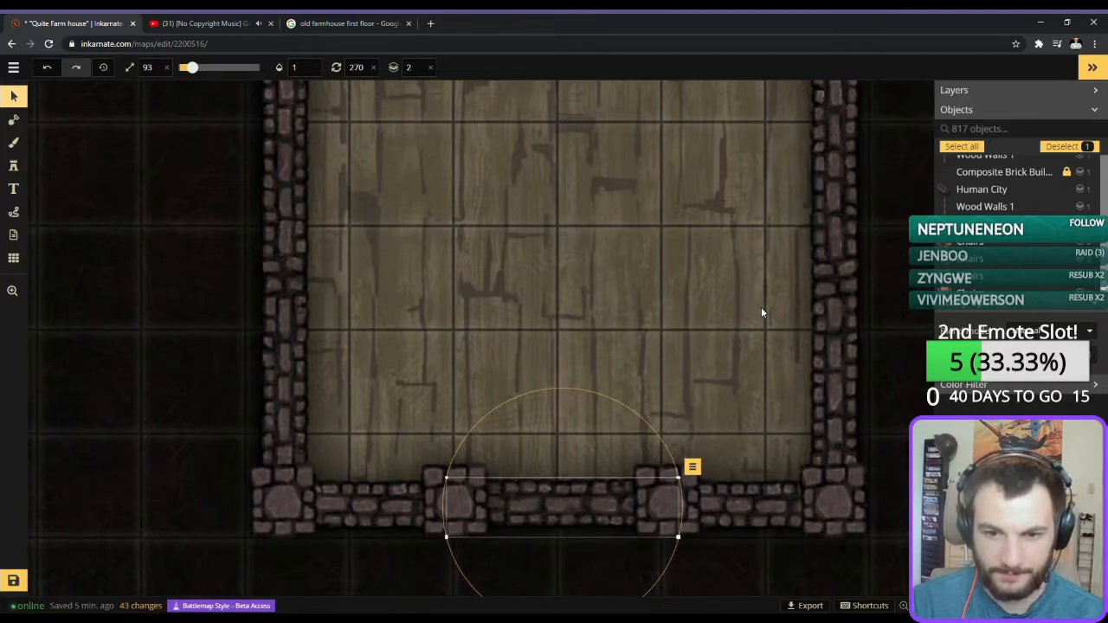
{"action": "key", "text": "Down"}
{"action": "key", "text": "Down"}
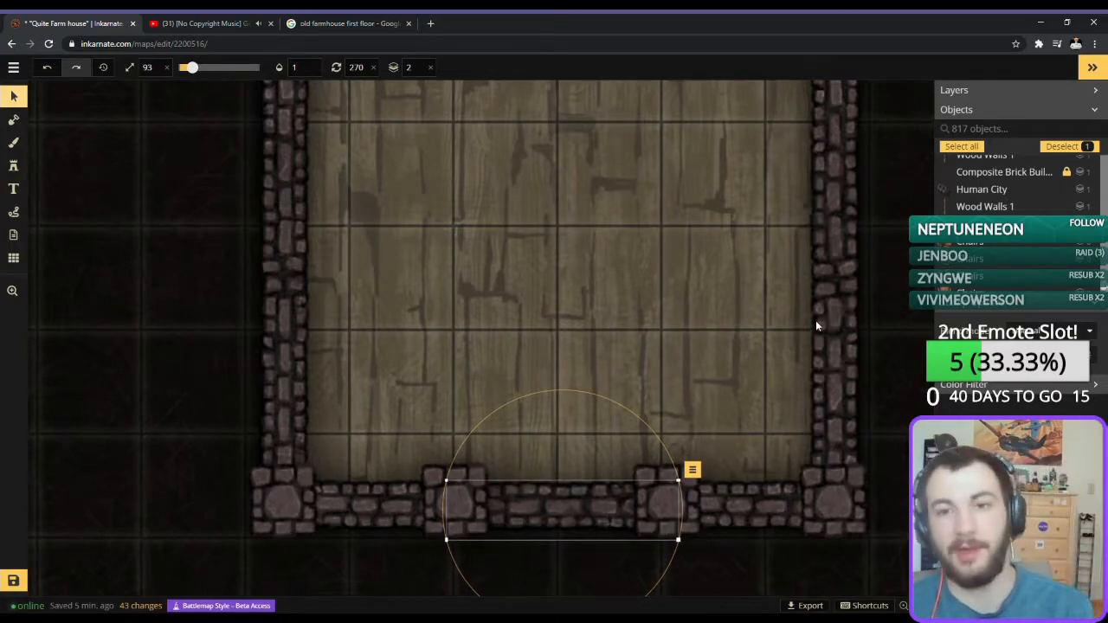
{"action": "left_click", "coordinate": [101, 289]}
Examine the enclosed second floor plan and its walls from end to end.
{"action": "scroll", "coordinate": [105, 298], "scroll_direction": "down", "scroll_amount": 3}
{"action": "left_click_drag", "start_coordinate": [120, 277], "coordinate": [207, 333]}
{"action": "scroll", "coordinate": [266, 446], "scroll_direction": "down", "scroll_amount": 1}
{"action": "scroll", "coordinate": [266, 446], "scroll_direction": "down", "scroll_amount": 3}
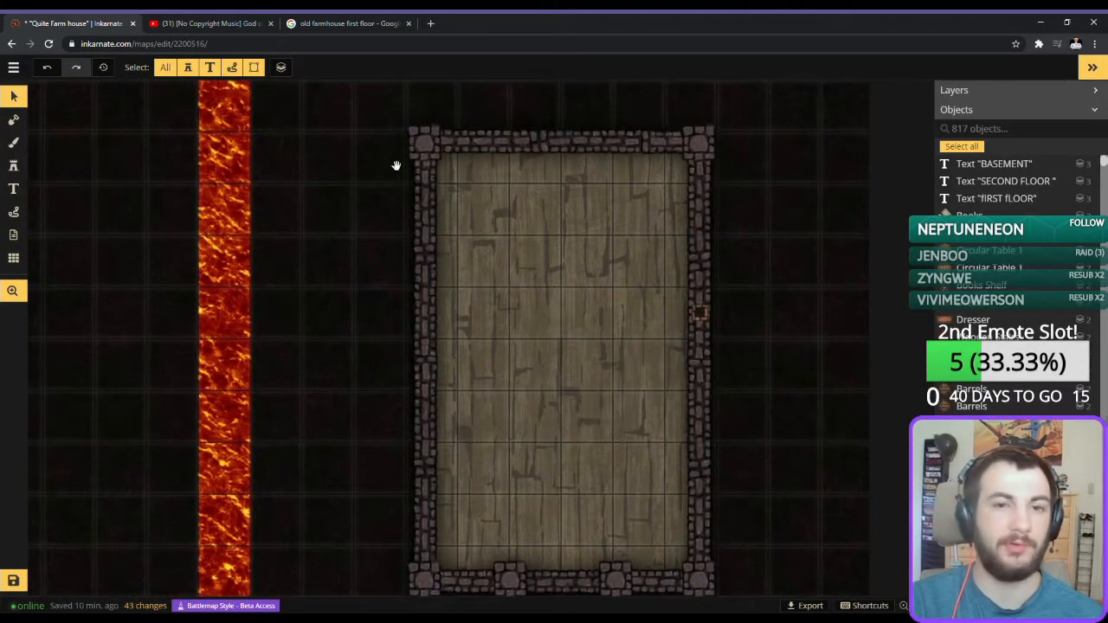
{"action": "left_click_drag", "start_coordinate": [388, 159], "coordinate": [412, 425]}
{"action": "left_click_drag", "start_coordinate": [464, 289], "coordinate": [503, 519]}
{"action": "left_click_drag", "start_coordinate": [469, 251], "coordinate": [519, 79]}
{"action": "left_click_drag", "start_coordinate": [560, 526], "coordinate": [423, 252]}
{"action": "left_click_drag", "start_coordinate": [424, 453], "coordinate": [390, 323]}
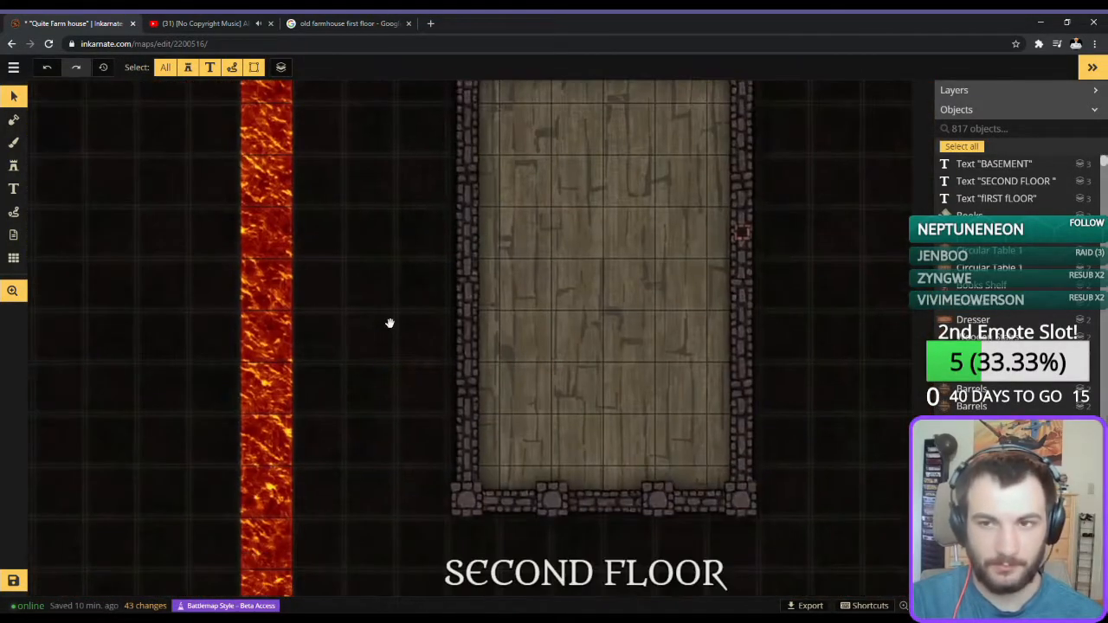
Cover the whole second floor with the first Whole Slate Roofs variant at size 102 and opacity 0.35, blended into the planks.
{"action": "left_click", "coordinate": [12, 164]}
{"action": "left_click", "coordinate": [12, 165]}
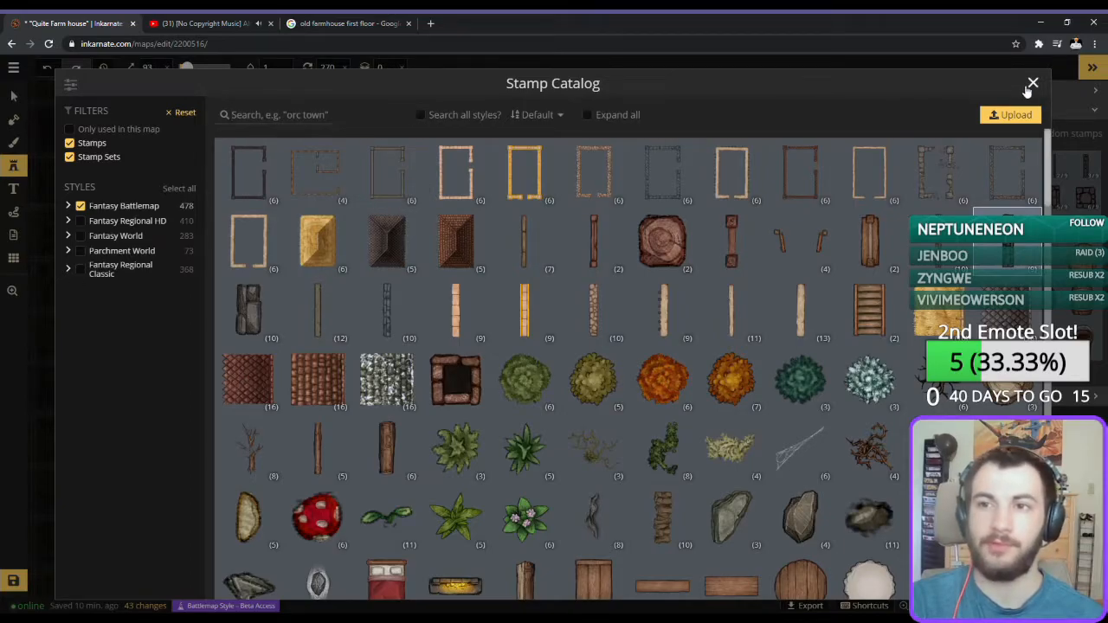
{"action": "left_click", "coordinate": [1032, 84]}
{"action": "scroll", "coordinate": [200, 371], "scroll_direction": "down", "scroll_amount": 3}
{"action": "left_click_drag", "start_coordinate": [245, 321], "coordinate": [649, 589]}
{"action": "left_click_drag", "start_coordinate": [453, 373], "coordinate": [151, 93]}
{"action": "left_click_drag", "start_coordinate": [444, 319], "coordinate": [355, 222]}
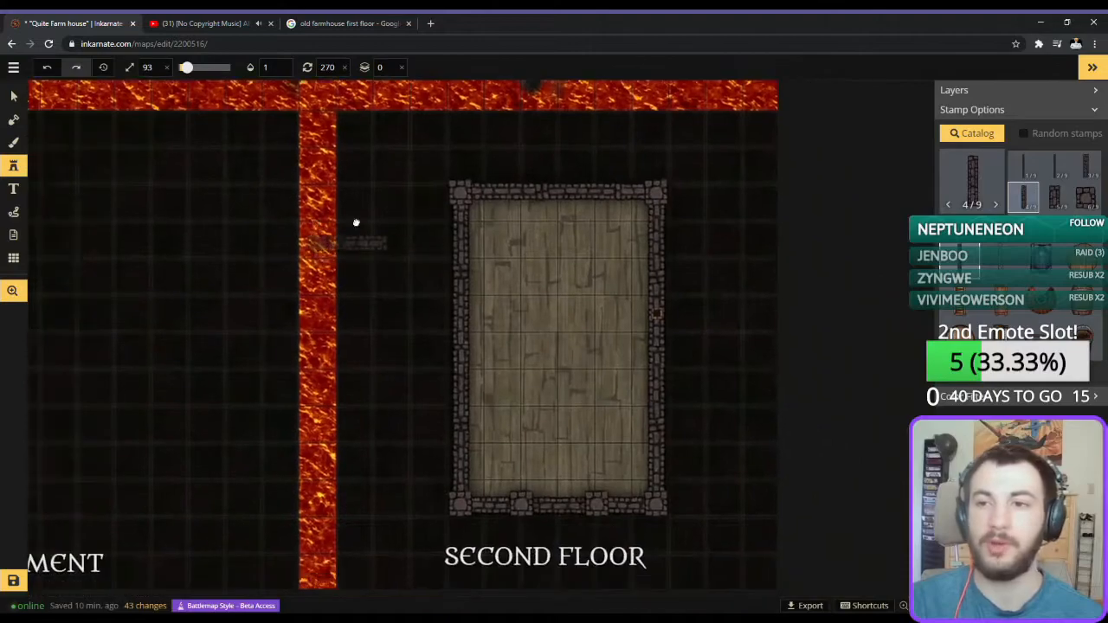
{"action": "left_click", "coordinate": [976, 199]}
{"action": "left_click", "coordinate": [468, 258]}
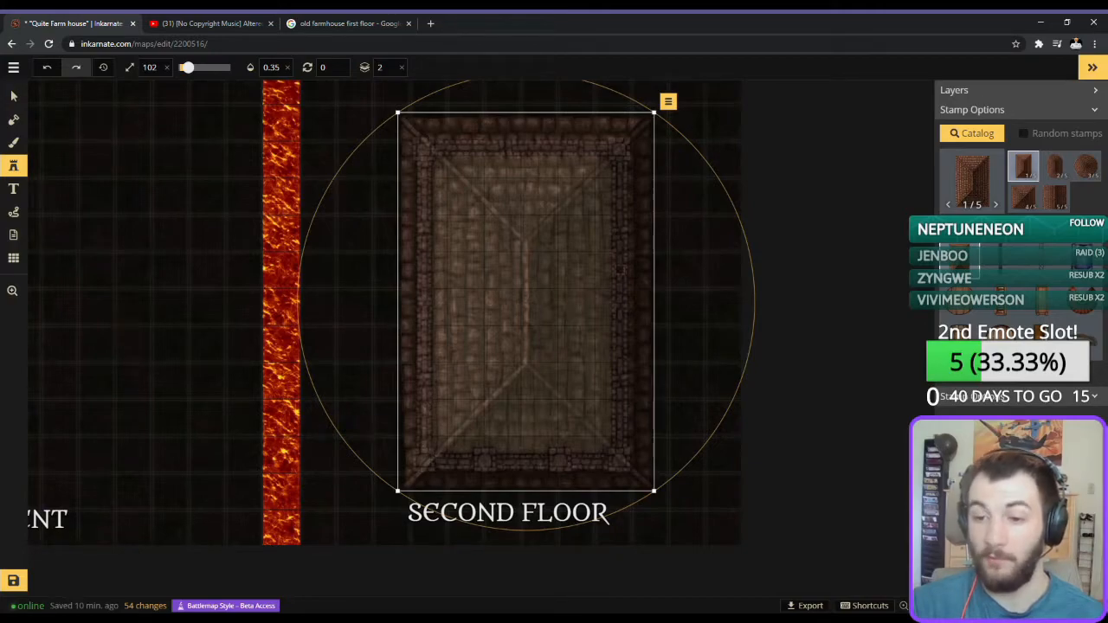
{"action": "key", "text": "b"}
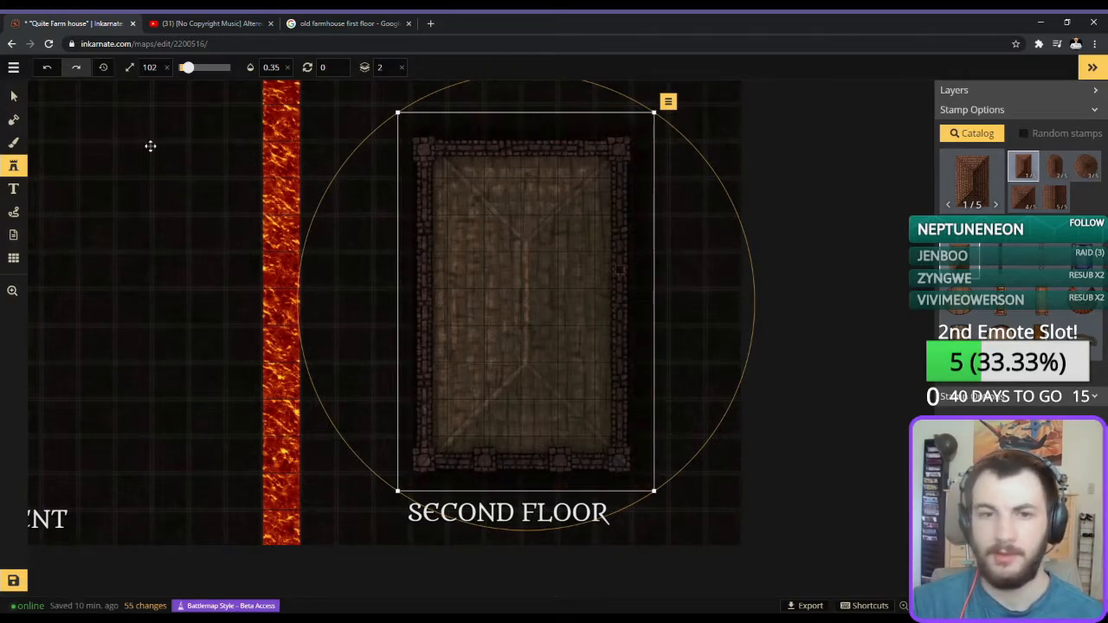
Clear the roof selection and save the map.
{"action": "left_click", "coordinate": [12, 97]}
{"action": "left_click", "coordinate": [76, 93]}
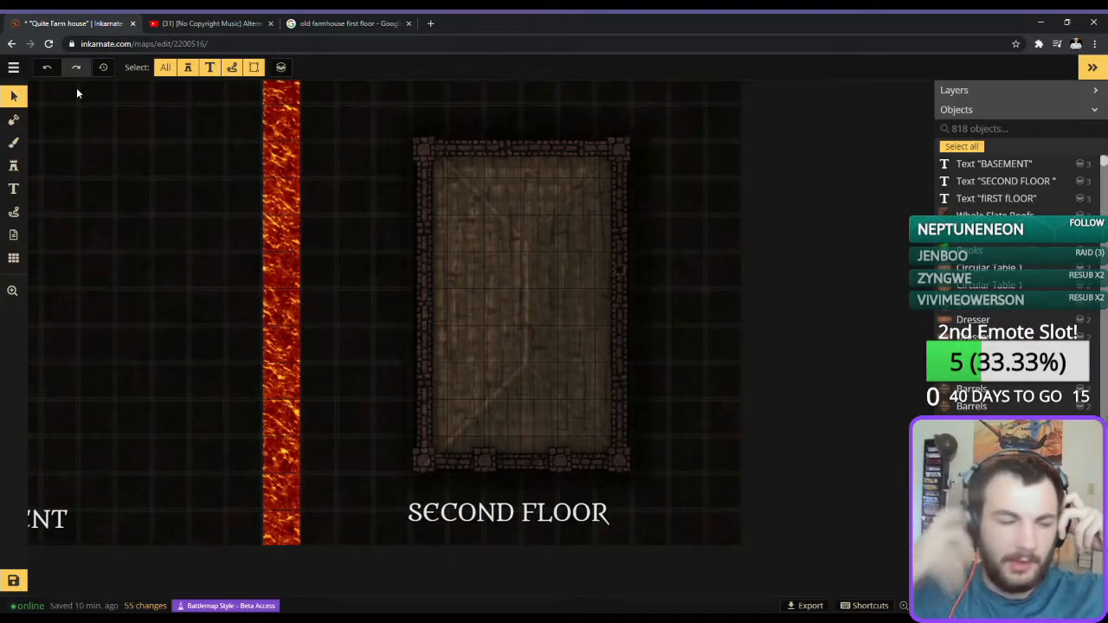
{"action": "left_click", "coordinate": [12, 583]}
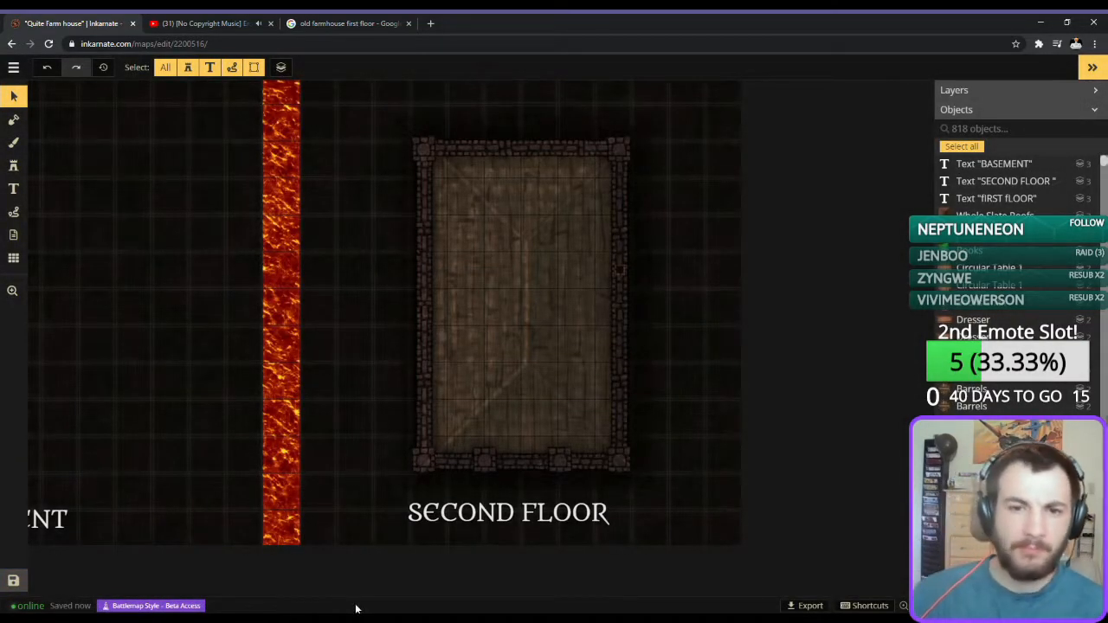
Place wooden beam stamps at size 76 as an interior partition on the second floor, and shift a placed beam slightly east.
{"action": "scroll", "coordinate": [471, 334], "scroll_direction": "up", "scroll_amount": 5}
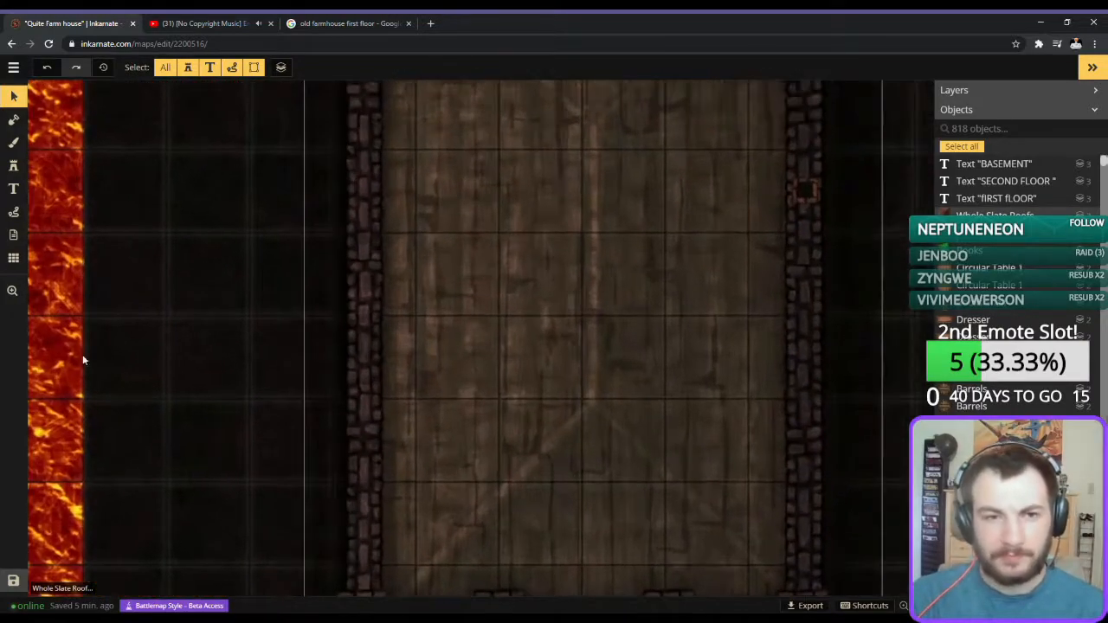
{"action": "left_click", "coordinate": [13, 166]}
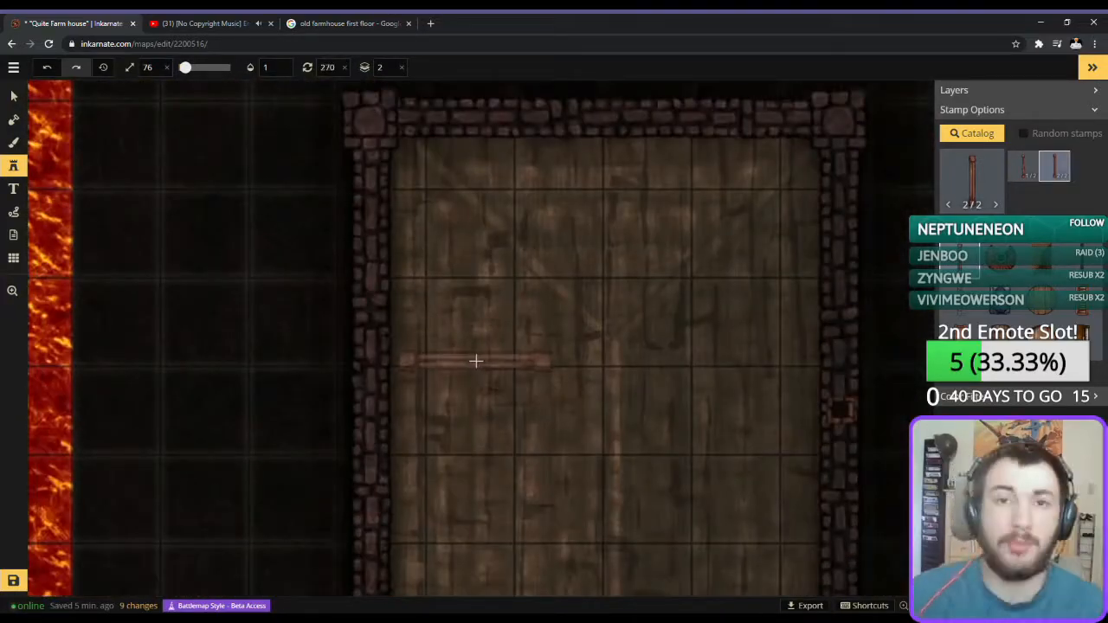
{"action": "left_click", "coordinate": [472, 363]}
{"action": "left_click", "coordinate": [537, 280]}
{"action": "left_click", "coordinate": [14, 96]}
{"action": "left_click_drag", "start_coordinate": [568, 297], "coordinate": [599, 299]}
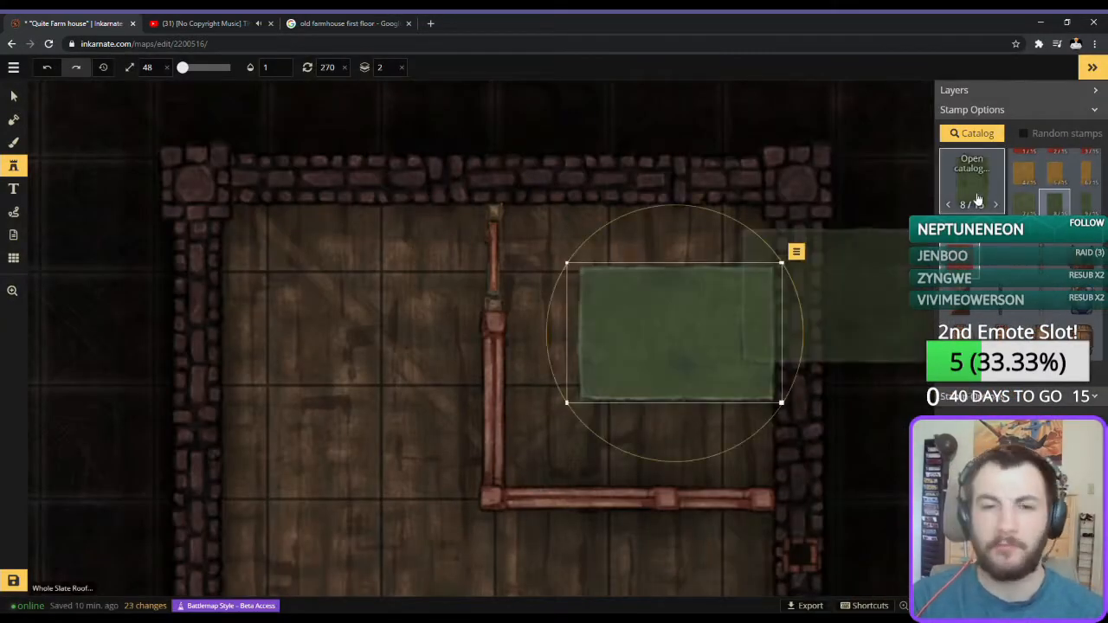
Browse for another stamp after laying the green rug in the second floor's northeastern room, and save the map.
{"action": "left_click", "coordinate": [987, 195]}
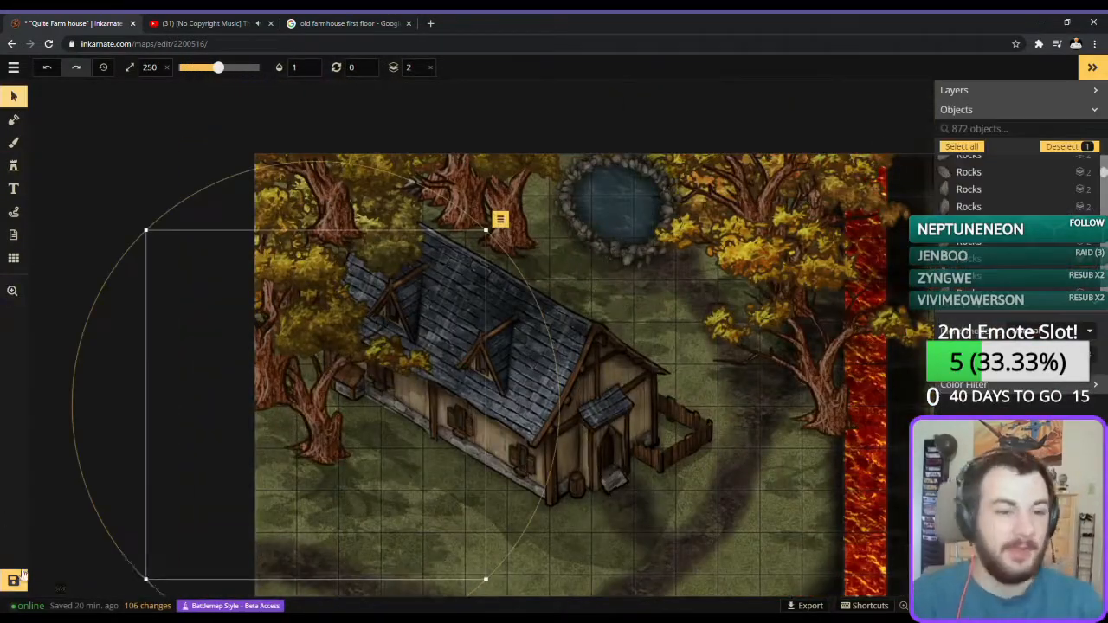
{"action": "left_click", "coordinate": [14, 580]}
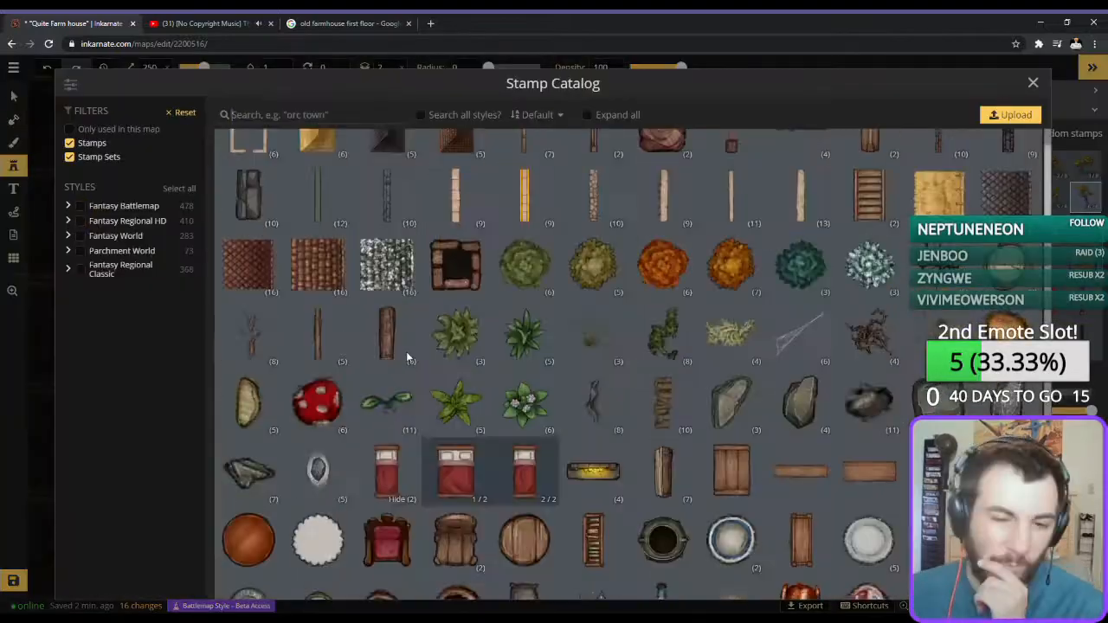
Stack log stamps at size 41, rotated 270 degrees, along the western wall in the second floor's northwestern corner.
{"action": "scroll", "coordinate": [549, 398], "scroll_direction": "down", "scroll_amount": 3}
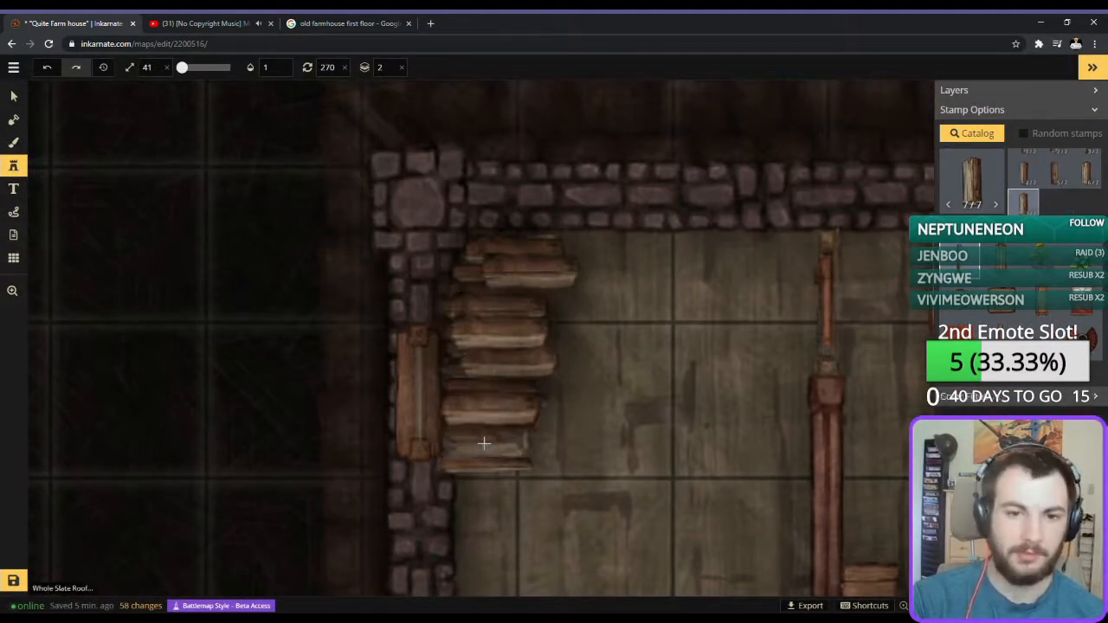
{"action": "left_click_drag", "start_coordinate": [453, 363], "coordinate": [449, 433]}
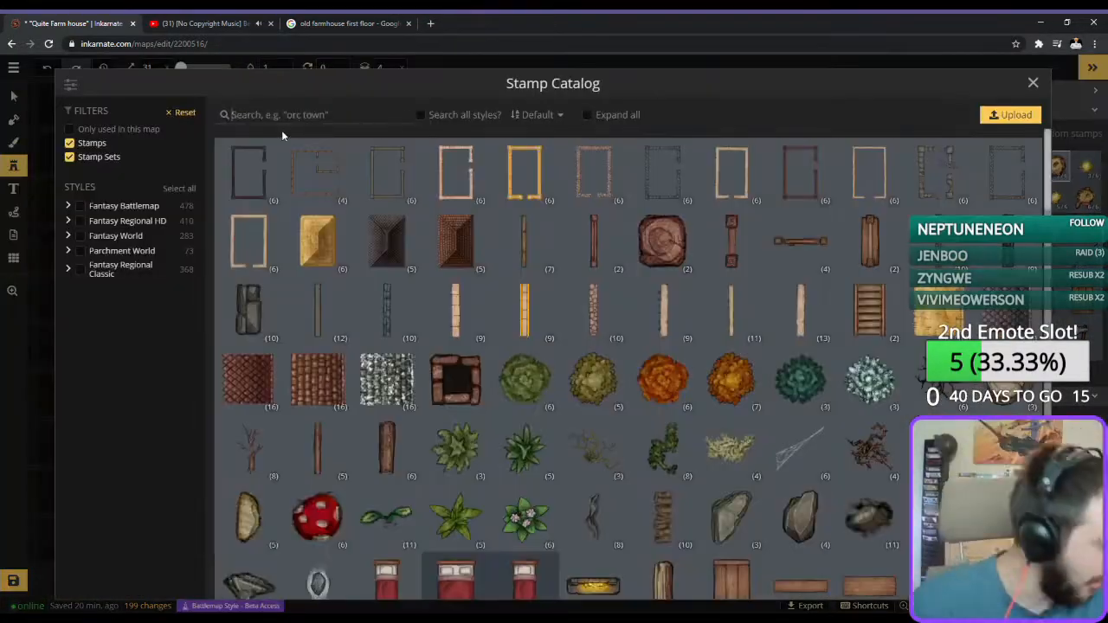
Pick a furnishing stamp for the second floor bedrooms from the stamp catalog and save the map.
{"action": "scroll", "coordinate": [490, 359], "scroll_direction": "down", "scroll_amount": 15}
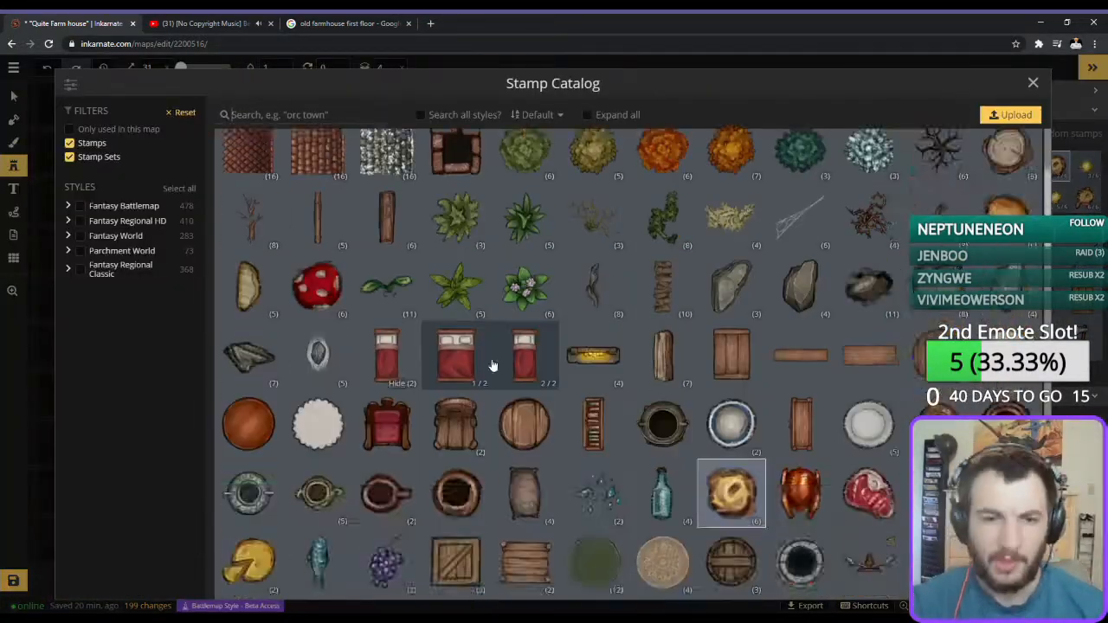
{"action": "left_click", "coordinate": [609, 376]}
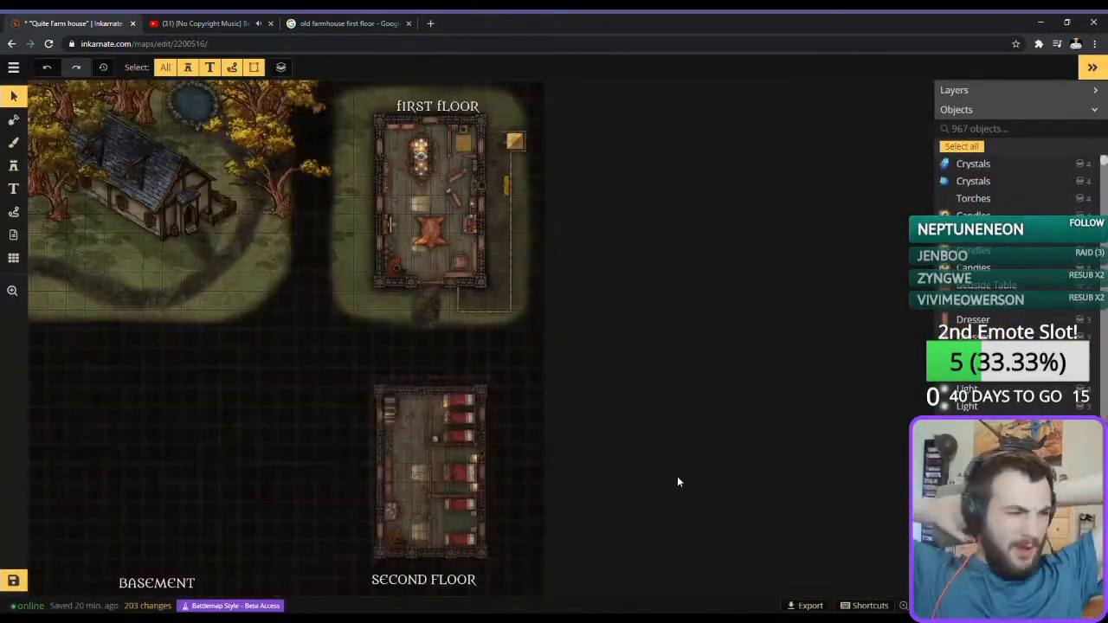
{"action": "key", "text": "ctrl+s"}
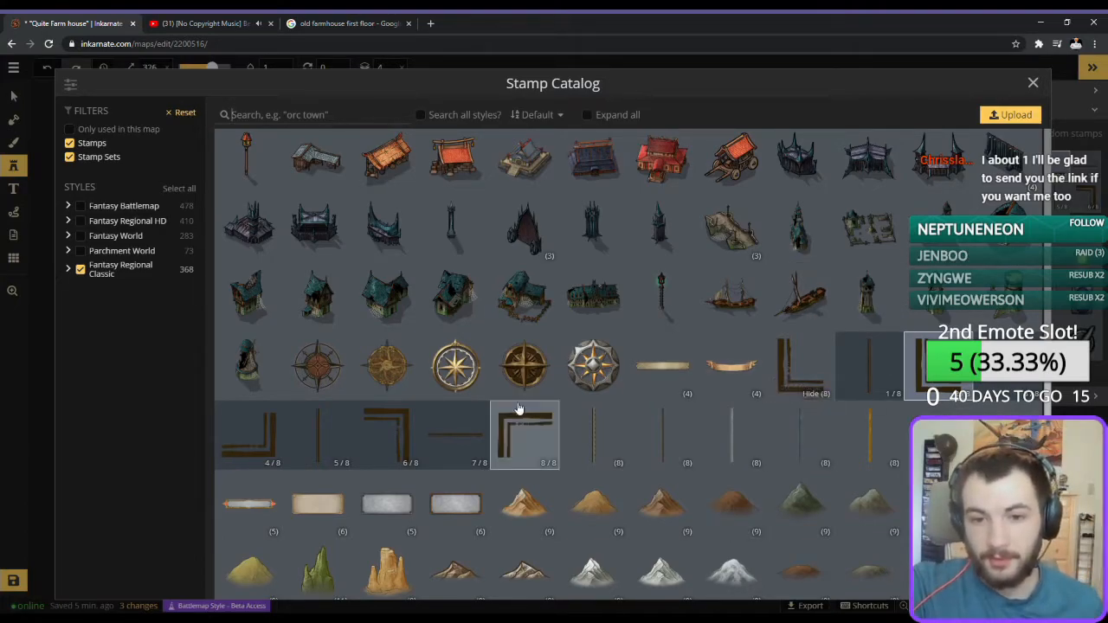
Lay three straight Standard Frame pieces at size 488, rotated 90 degrees, end to end as a horizontal divider across the map.
{"action": "left_click", "coordinate": [666, 437]}
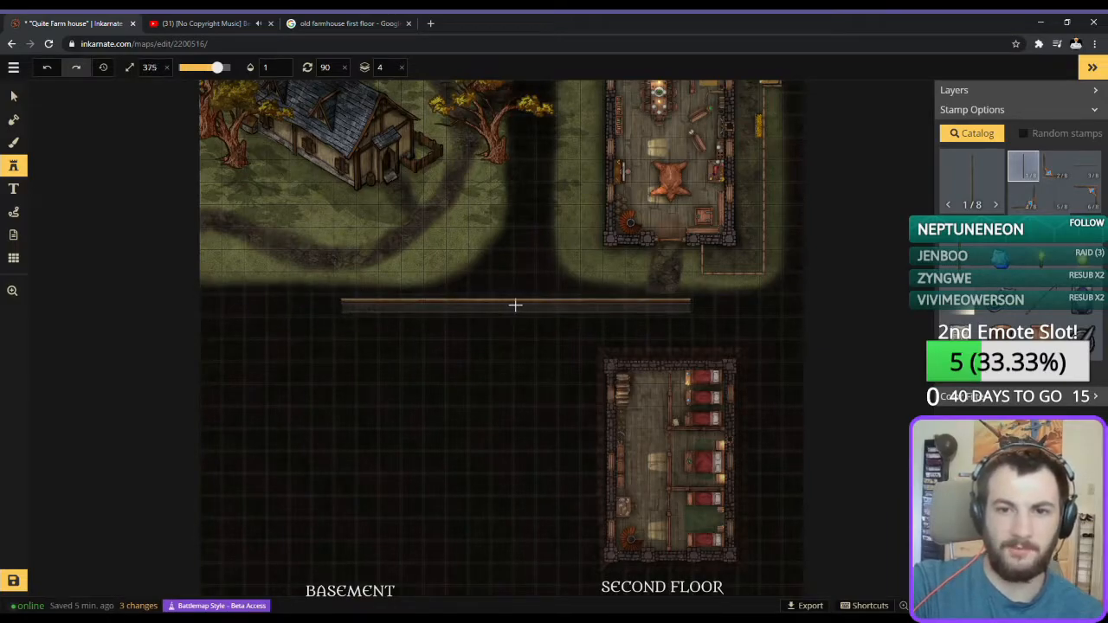
{"action": "scroll", "coordinate": [506, 305], "scroll_direction": "up", "scroll_amount": 2}
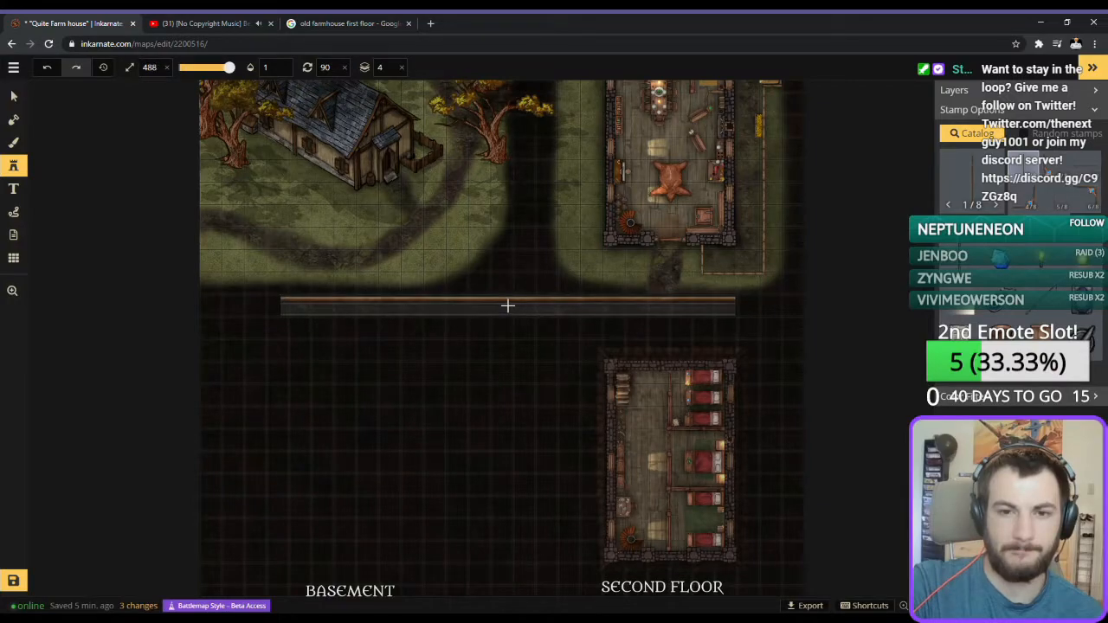
{"action": "left_click", "coordinate": [507, 305]}
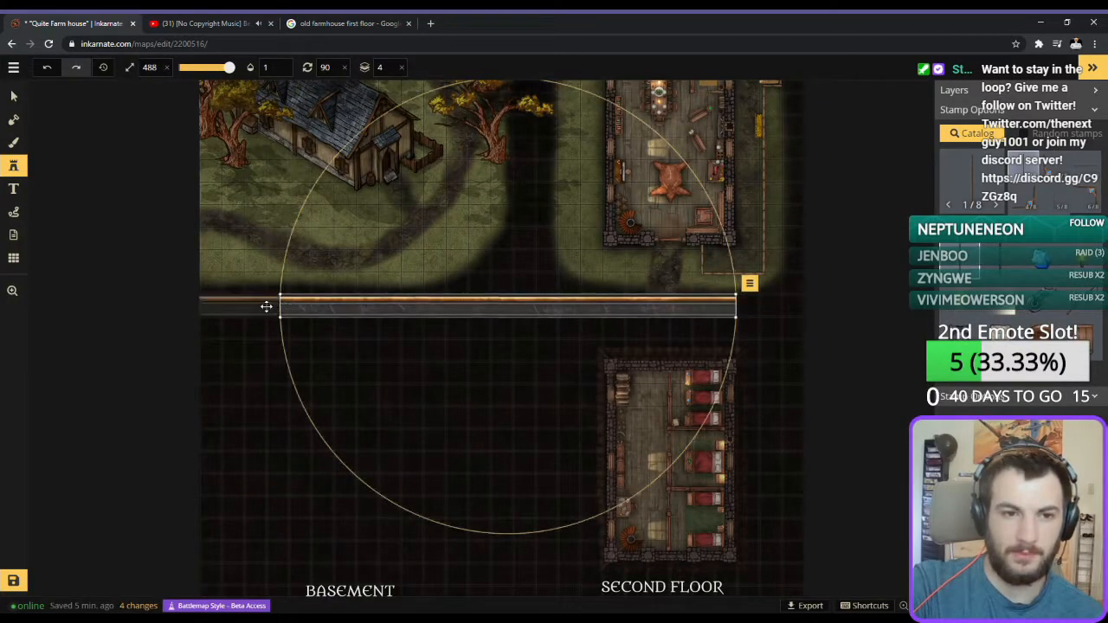
{"action": "left_click", "coordinate": [266, 304]}
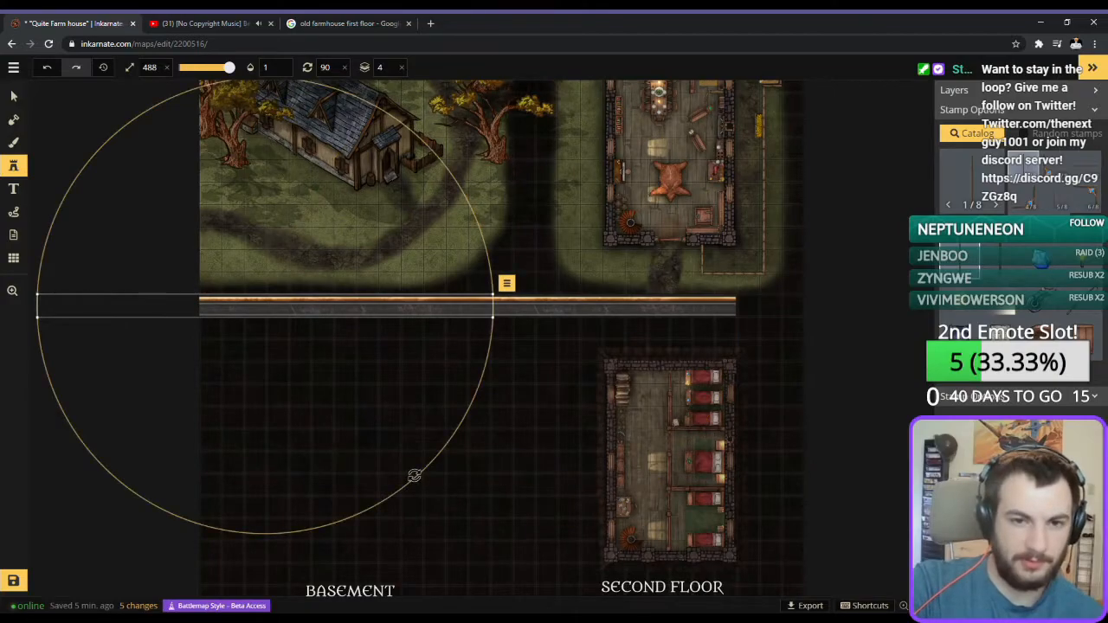
{"action": "key", "text": "Up"}
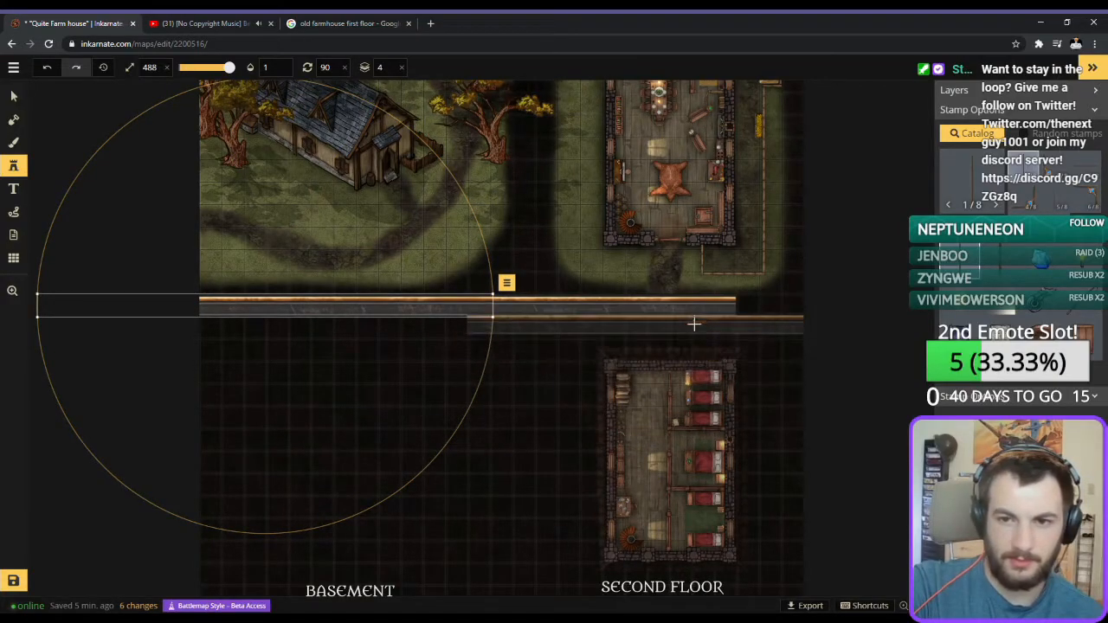
{"action": "left_click", "coordinate": [698, 306]}
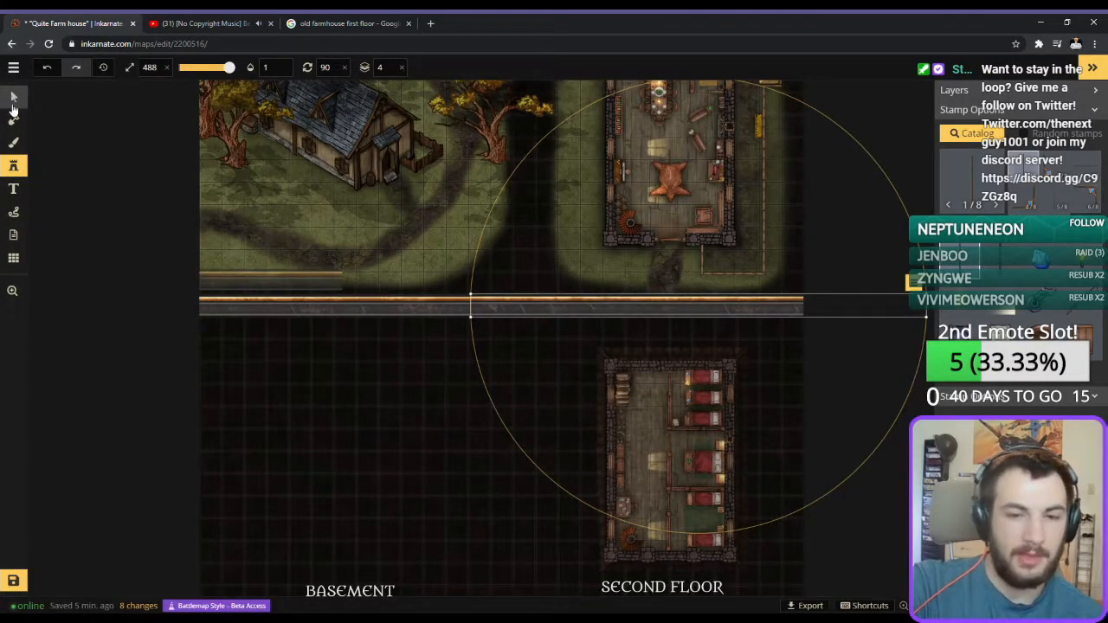
Align the middle and eastern frame pieces into one continuous horizontal divider, and deselect them.
{"action": "left_click", "coordinate": [13, 97]}
{"action": "left_click", "coordinate": [316, 455]}
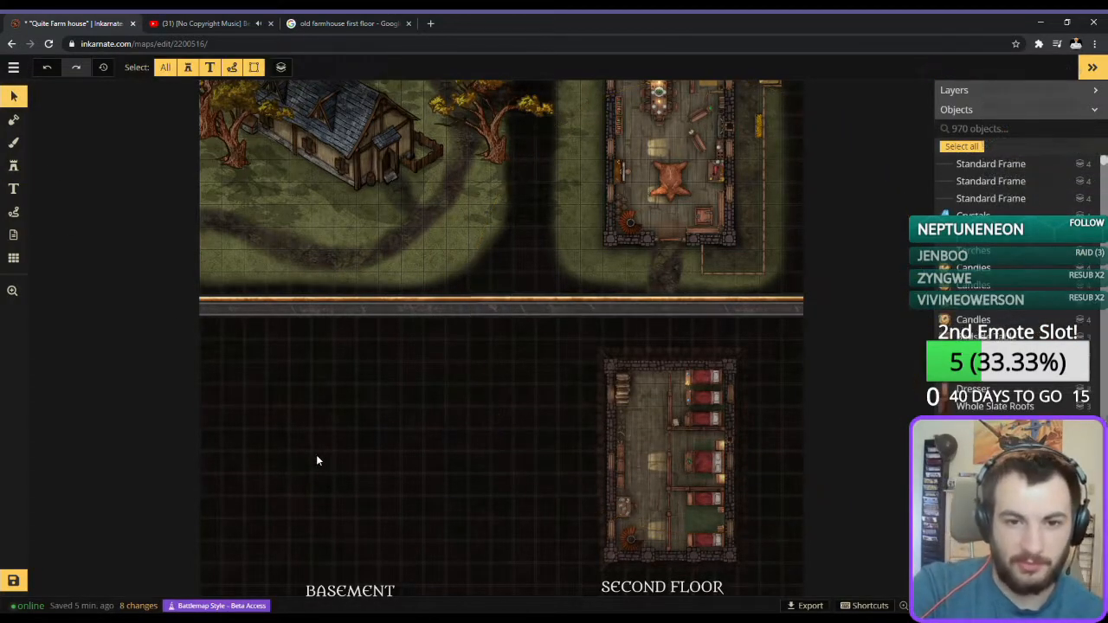
{"action": "left_click", "coordinate": [598, 306]}
{"action": "left_click", "coordinate": [752, 309]}
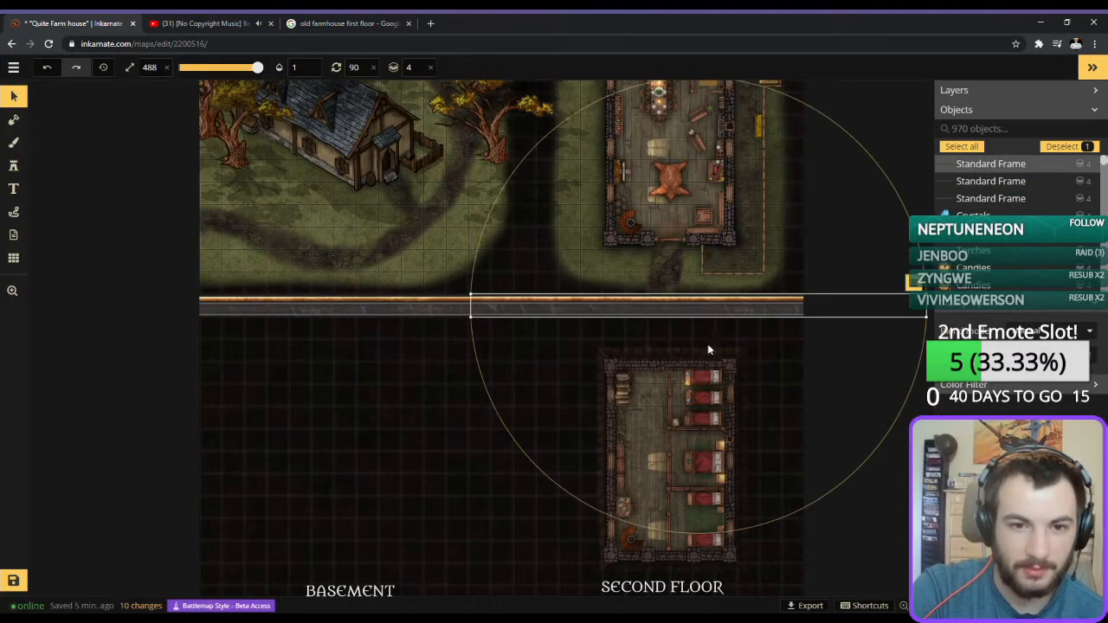
{"action": "left_click", "coordinate": [423, 424]}
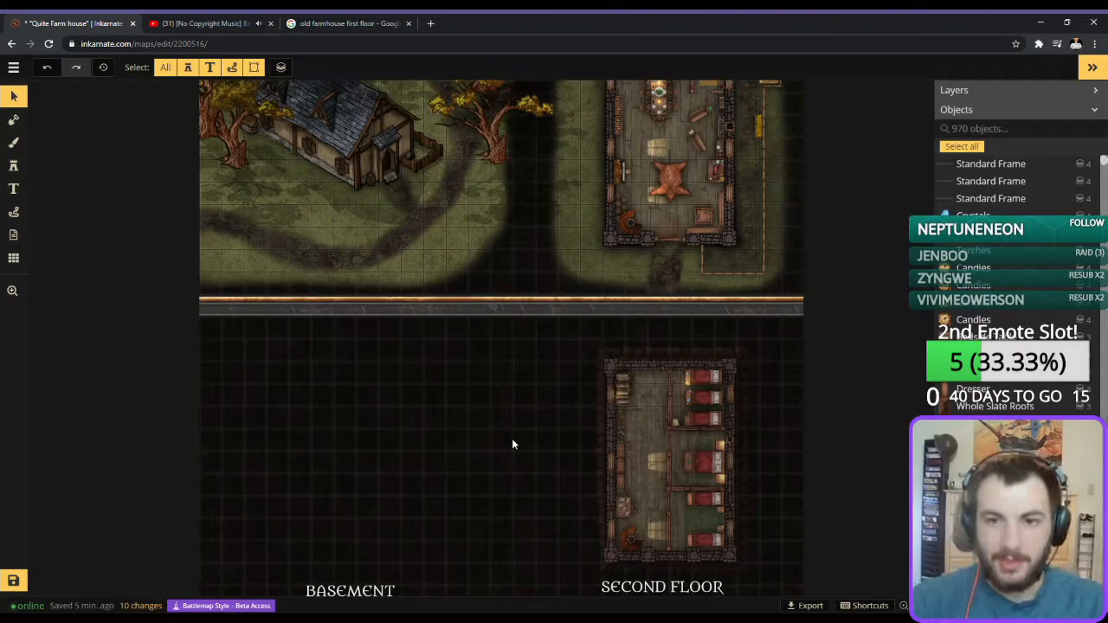
Duplicate all three frame pieces of the horizontal divider below the original and group the copies.
{"action": "scroll", "coordinate": [477, 424], "scroll_direction": "up", "scroll_amount": 1}
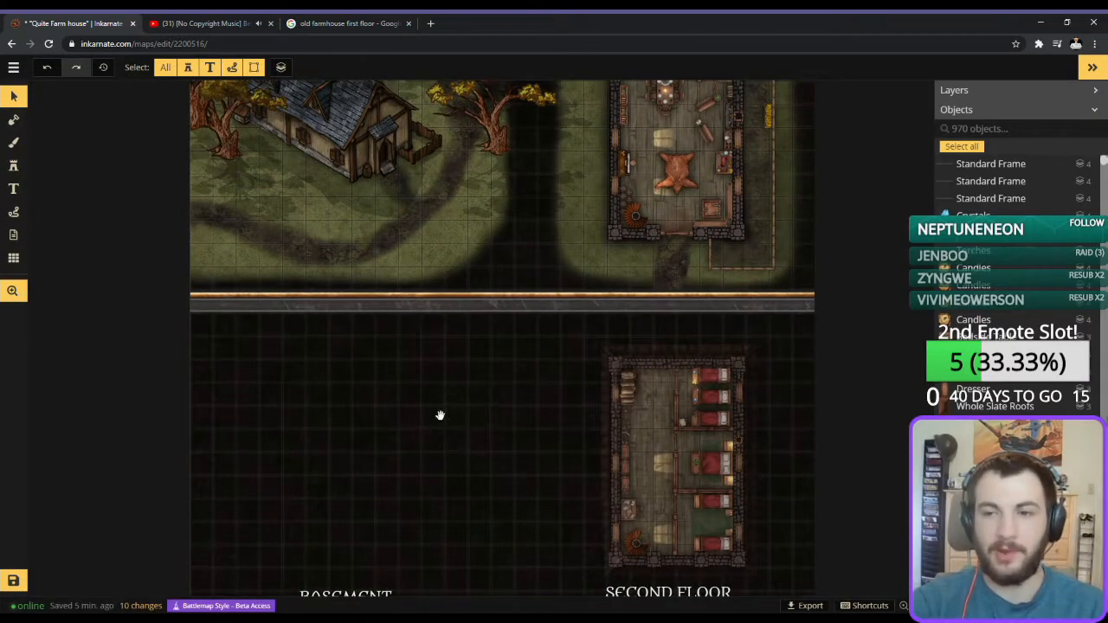
{"action": "scroll", "coordinate": [438, 415], "scroll_direction": "up", "scroll_amount": 1}
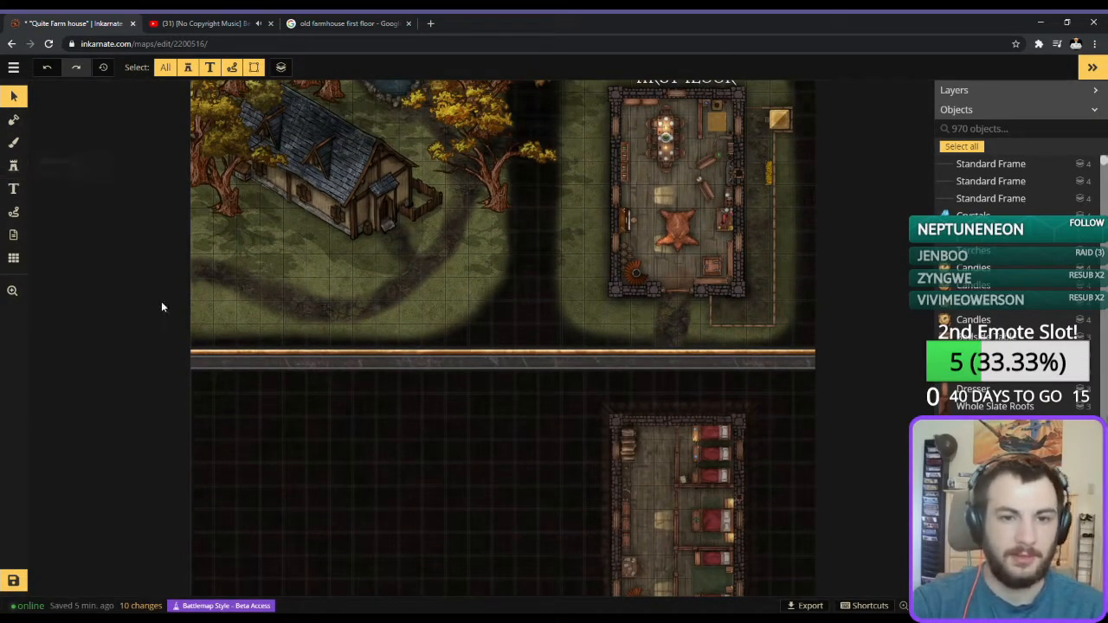
{"action": "left_click_drag", "start_coordinate": [866, 383], "coordinate": [551, 416]}
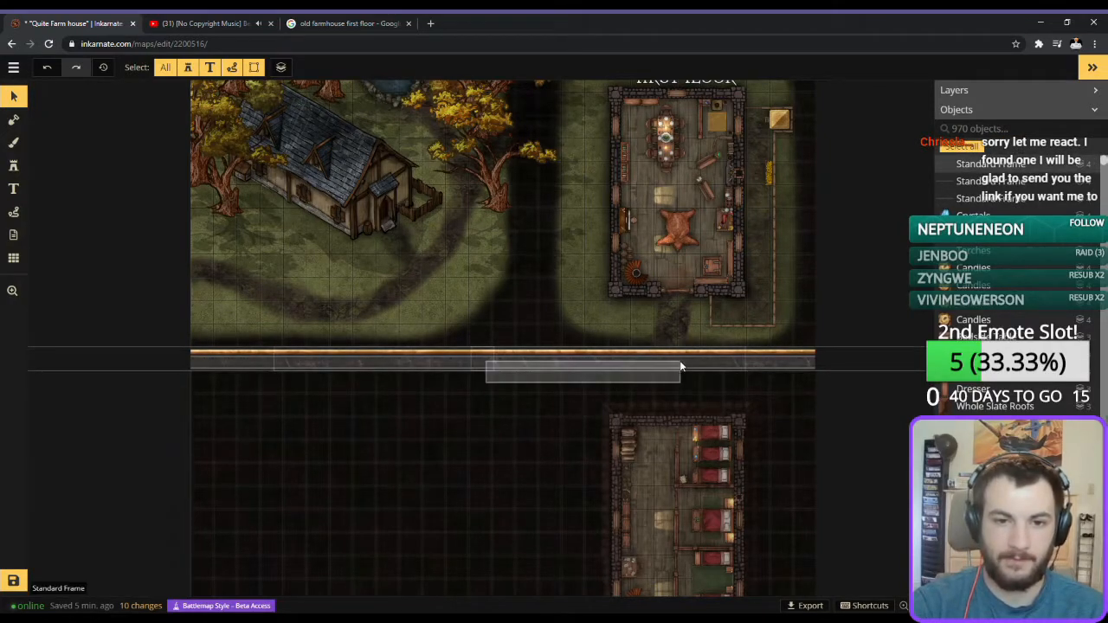
{"action": "left_click_drag", "start_coordinate": [681, 366], "coordinate": [680, 362]}
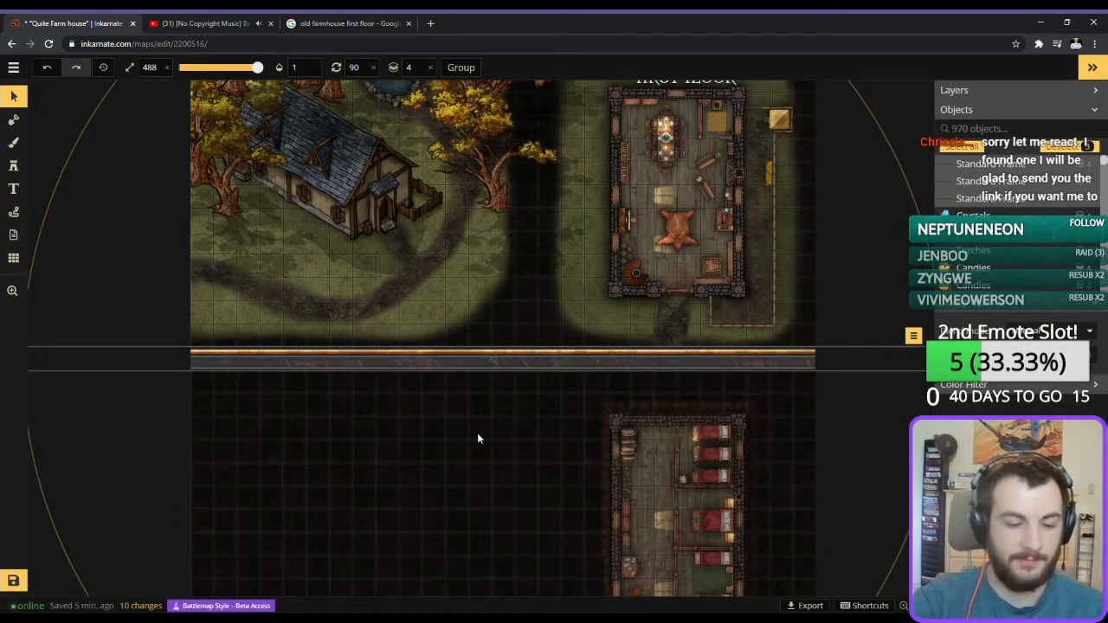
{"action": "key", "text": "ctrl+v"}
{"action": "key", "text": "r"}
{"action": "key", "text": "r"}
{"action": "scroll", "coordinate": [481, 438], "scroll_direction": "down", "scroll_amount": 6}
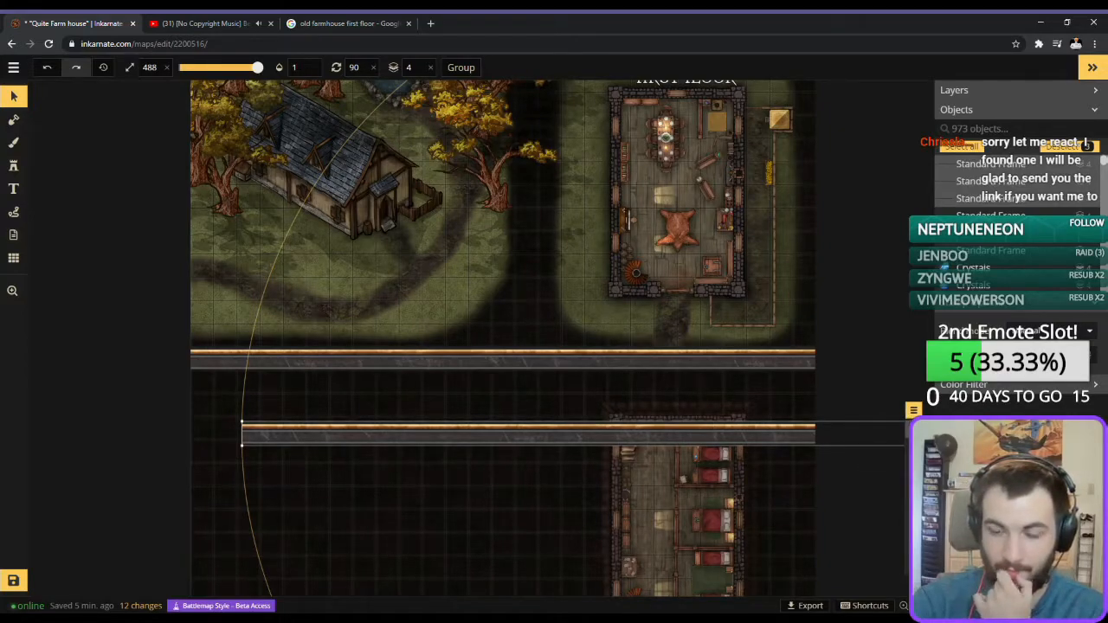
{"action": "key", "text": "ctrl+g"}
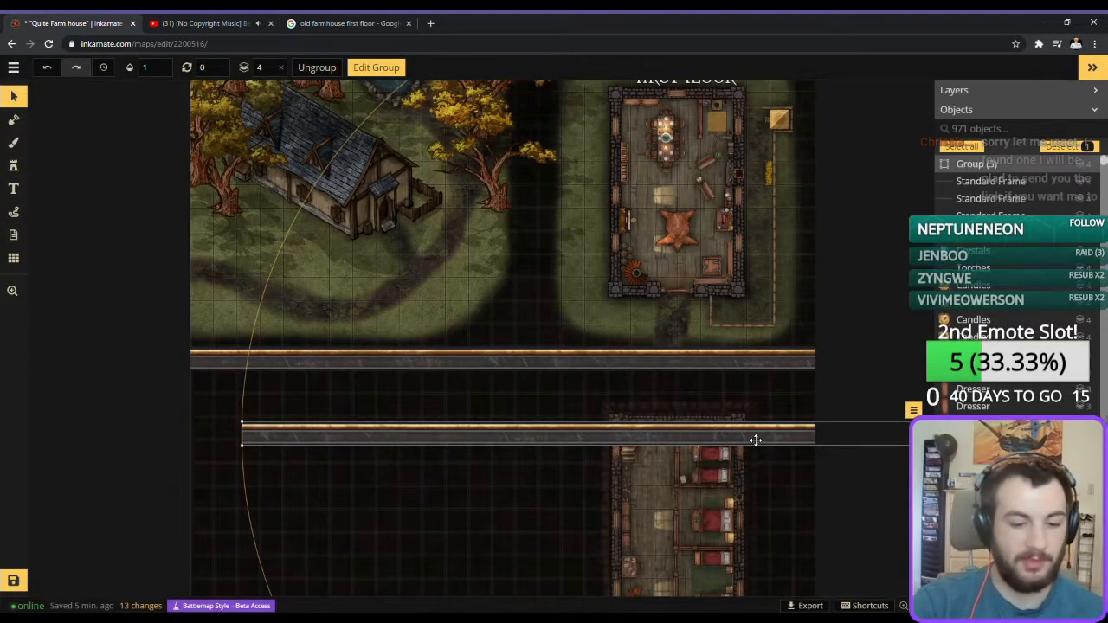
Rotate the copied frame group to 90 degrees and position it as the vertical divider between the western and eastern quadrants.
{"action": "scroll", "coordinate": [750, 441], "scroll_direction": "up", "scroll_amount": 2}
{"action": "scroll", "coordinate": [749, 440], "scroll_direction": "up", "scroll_amount": 4}
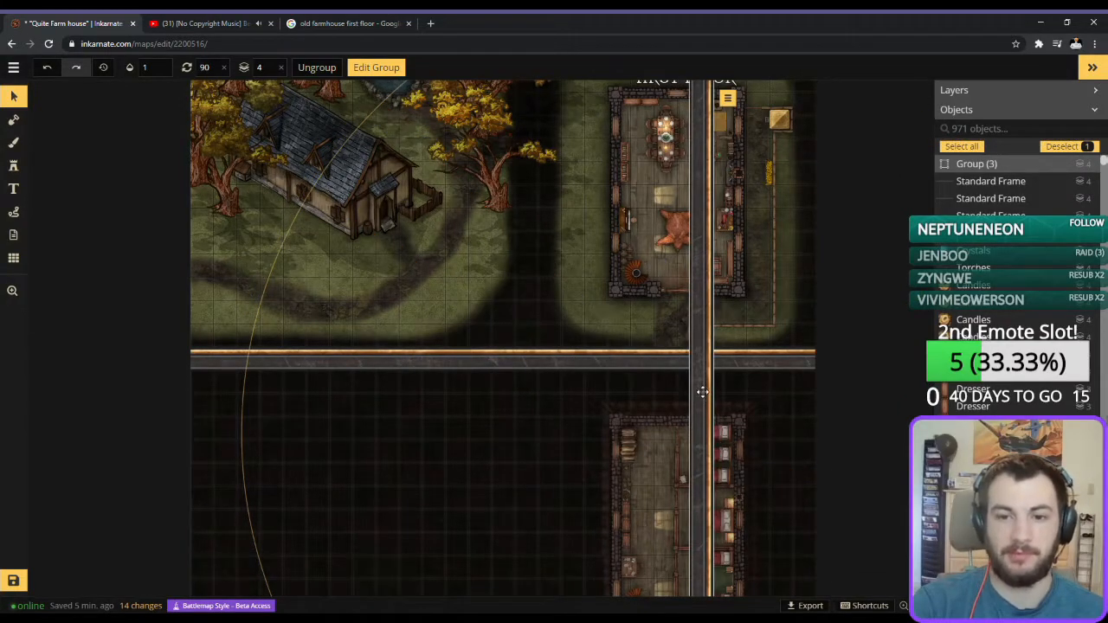
{"action": "left_click_drag", "start_coordinate": [699, 391], "coordinate": [524, 392]}
{"action": "scroll", "coordinate": [528, 385], "scroll_direction": "down", "scroll_amount": 5}
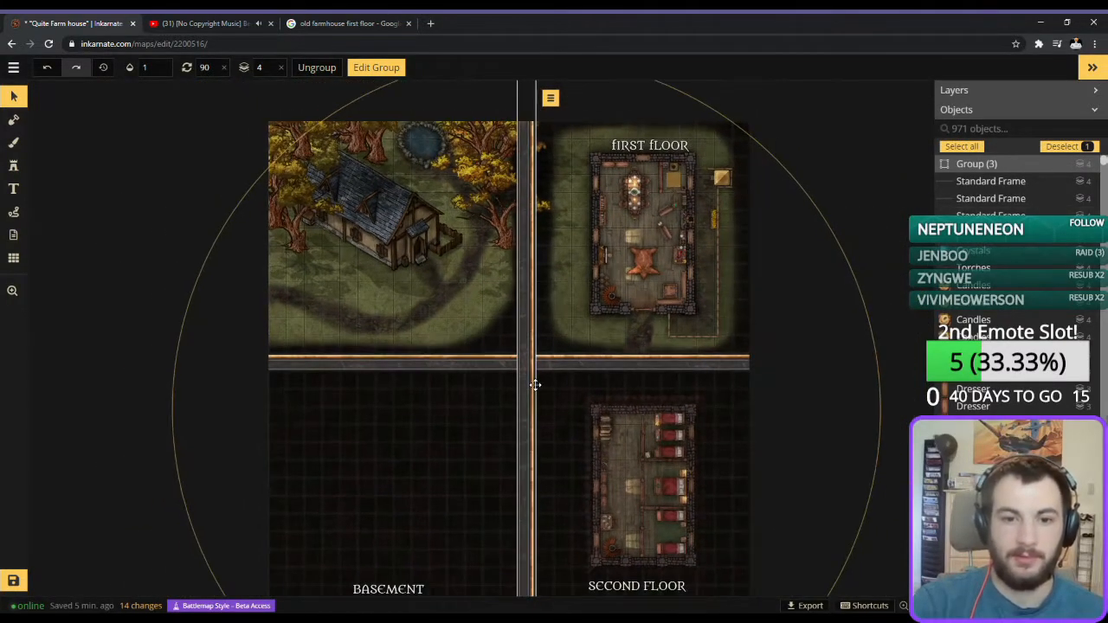
{"action": "left_click_drag", "start_coordinate": [736, 448], "coordinate": [759, 375]}
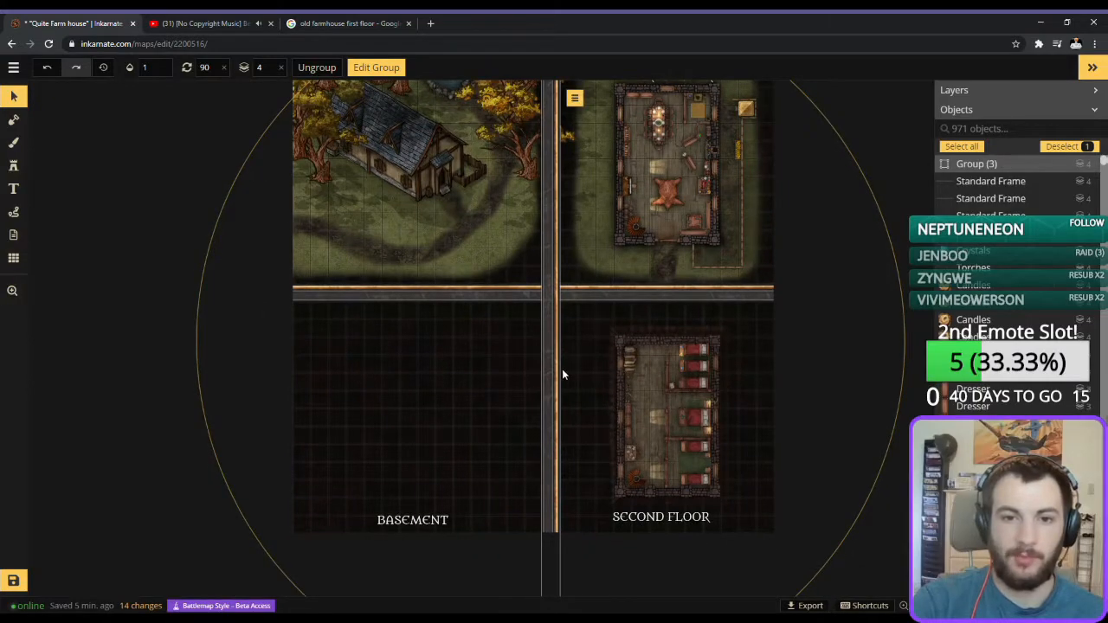
{"action": "left_click_drag", "start_coordinate": [550, 362], "coordinate": [554, 362]}
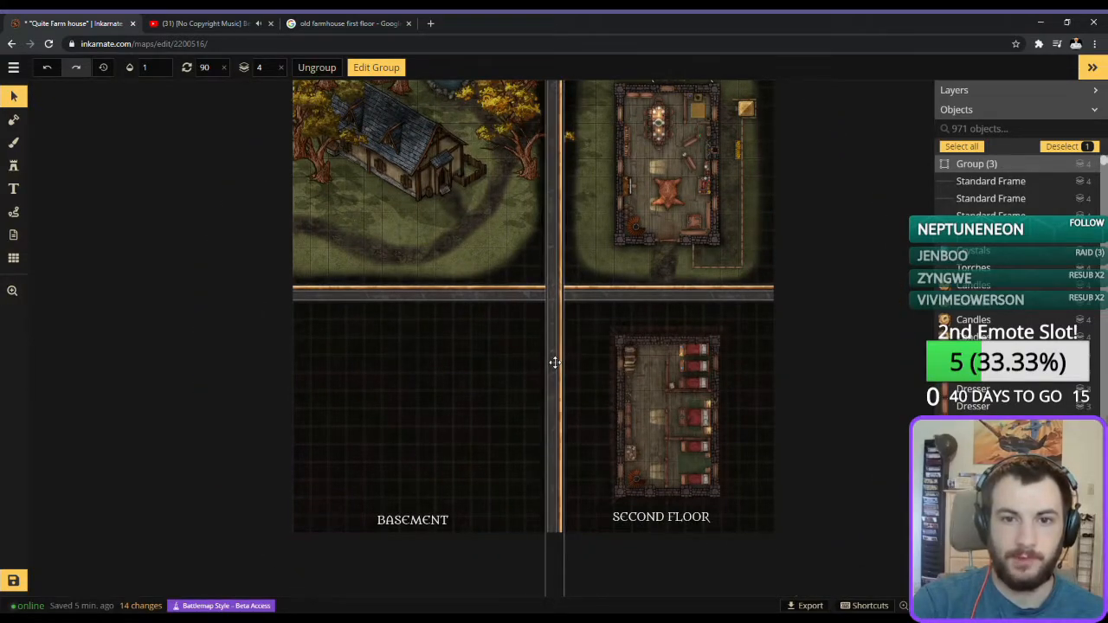
{"action": "scroll", "coordinate": [588, 368], "scroll_direction": "up", "scroll_amount": 2}
{"action": "left_click_drag", "start_coordinate": [544, 367], "coordinate": [548, 370]}
{"action": "scroll", "coordinate": [445, 342], "scroll_direction": "up", "scroll_amount": 2}
Delete the four oak trees beside the farmhouse whose branches spill across the vertical divider into the first floor quadrant.
{"action": "left_click_drag", "start_coordinate": [467, 361], "coordinate": [462, 599]}
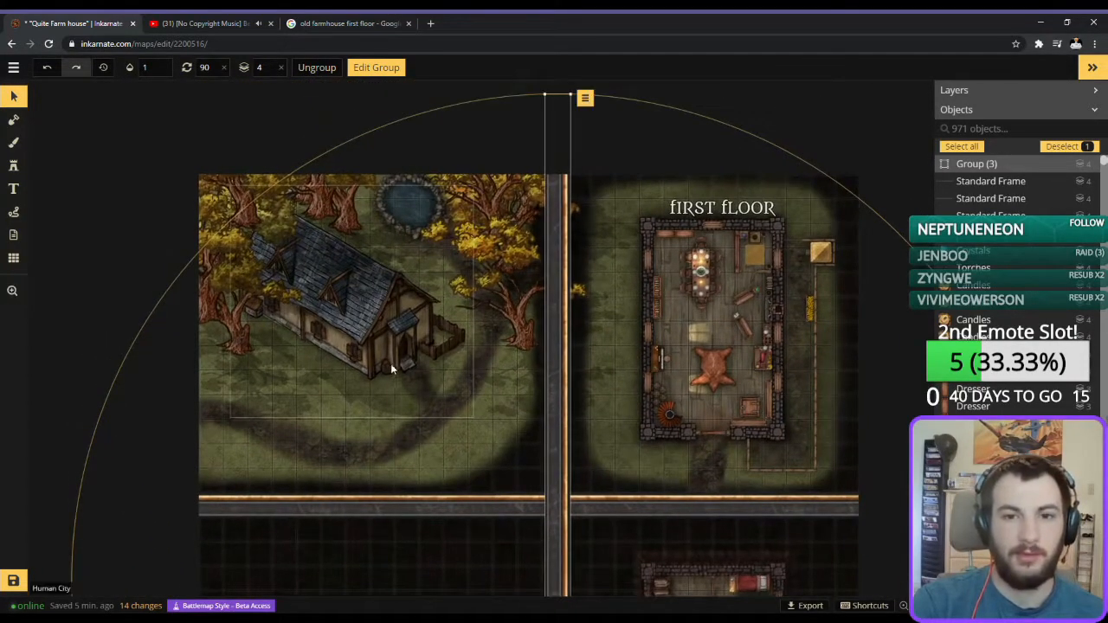
{"action": "scroll", "coordinate": [388, 370], "scroll_direction": "up", "scroll_amount": 1}
{"action": "left_click", "coordinate": [528, 322]}
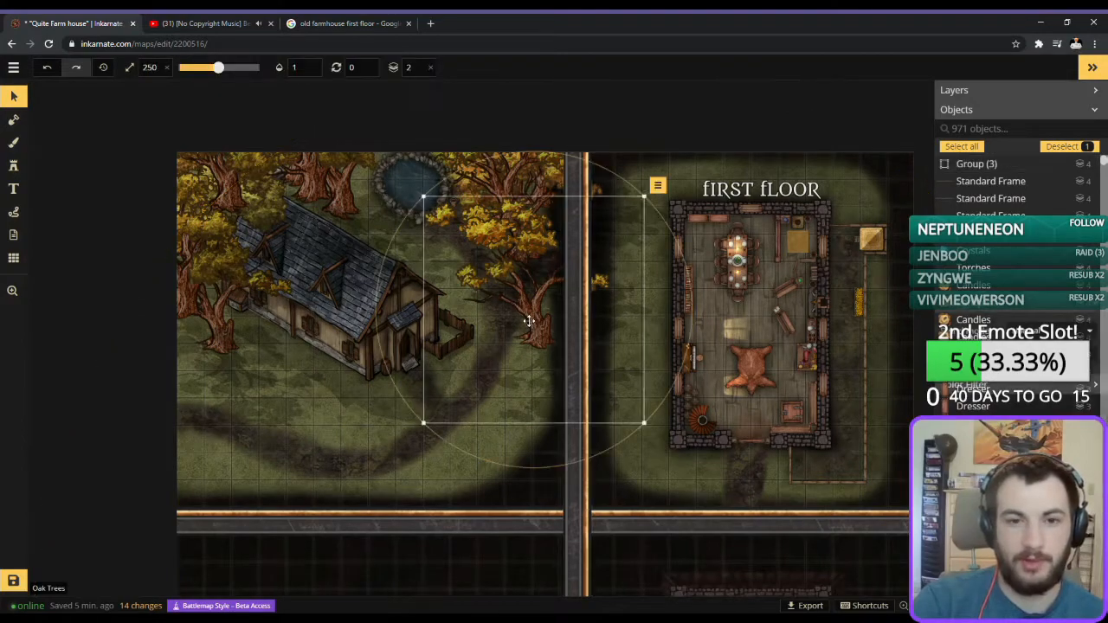
{"action": "key", "text": "Delete"}
{"action": "left_click", "coordinate": [544, 215]}
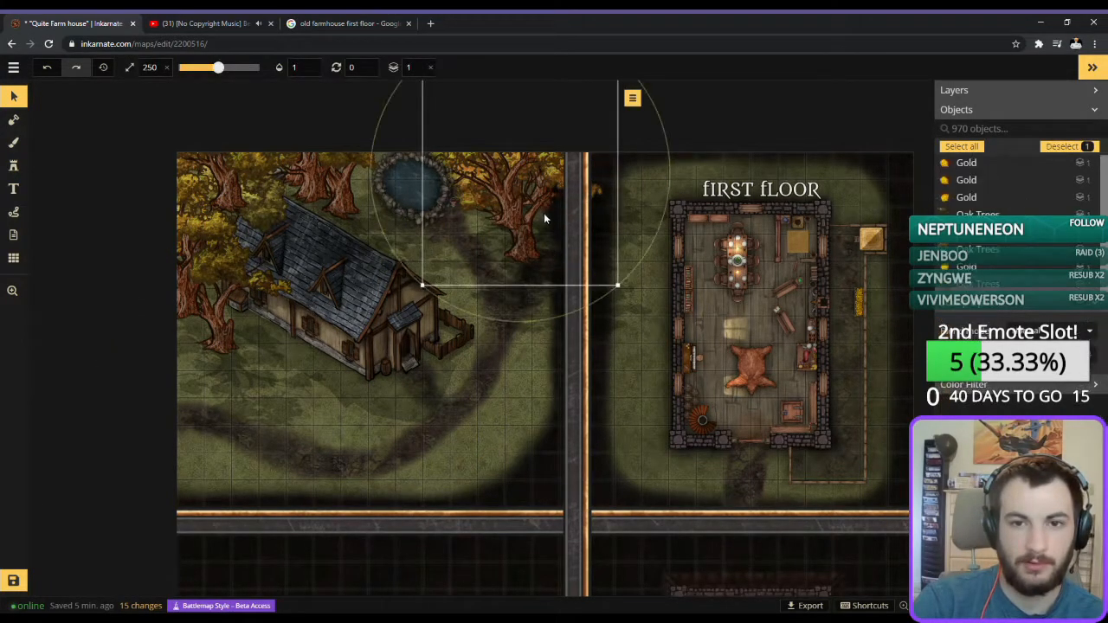
{"action": "key", "text": "Delete"}
{"action": "left_click", "coordinate": [599, 194]}
{"action": "key", "text": "Delete"}
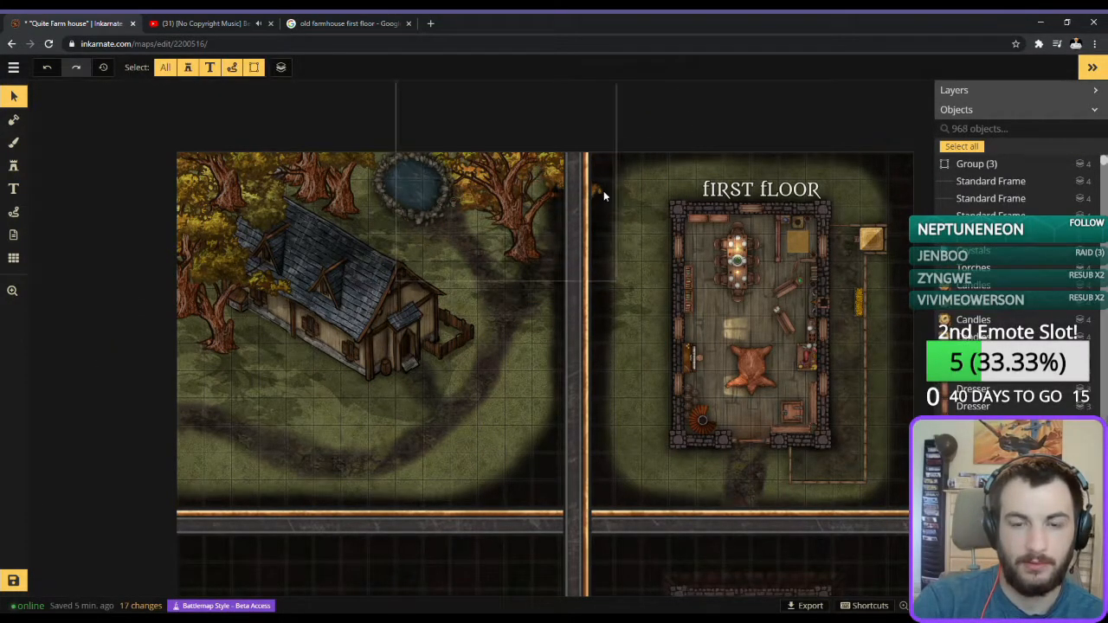
{"action": "left_click", "coordinate": [603, 208]}
{"action": "key", "text": "Delete"}
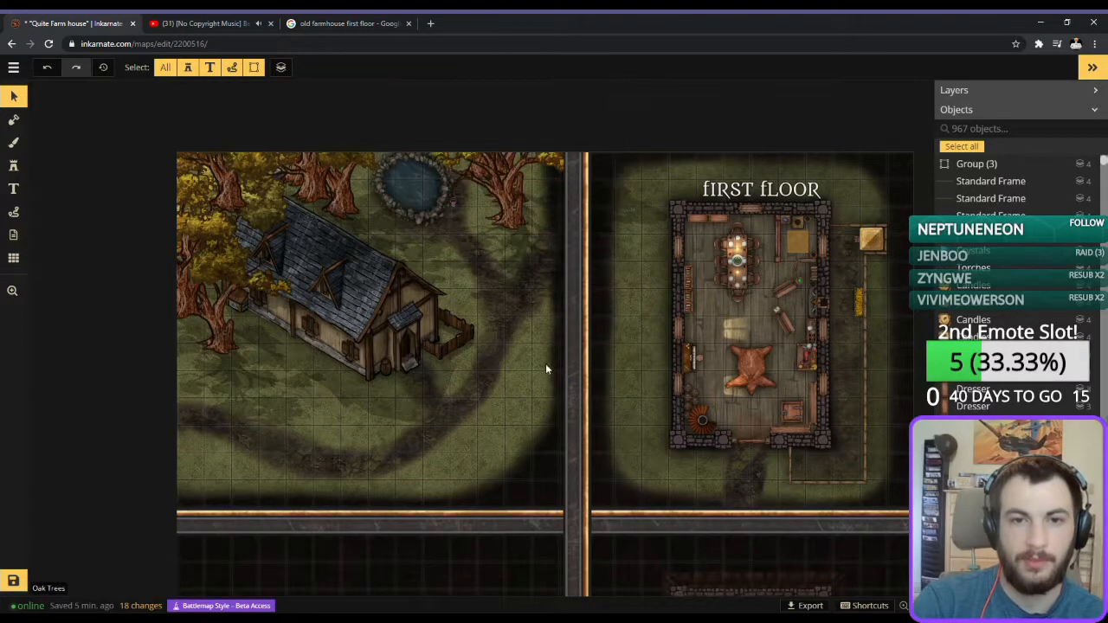
Shrink the rope stamp to size 20 and place one at the northwest corner of the divider crossing.
{"action": "scroll", "coordinate": [563, 411], "scroll_direction": "up", "scroll_amount": 1}
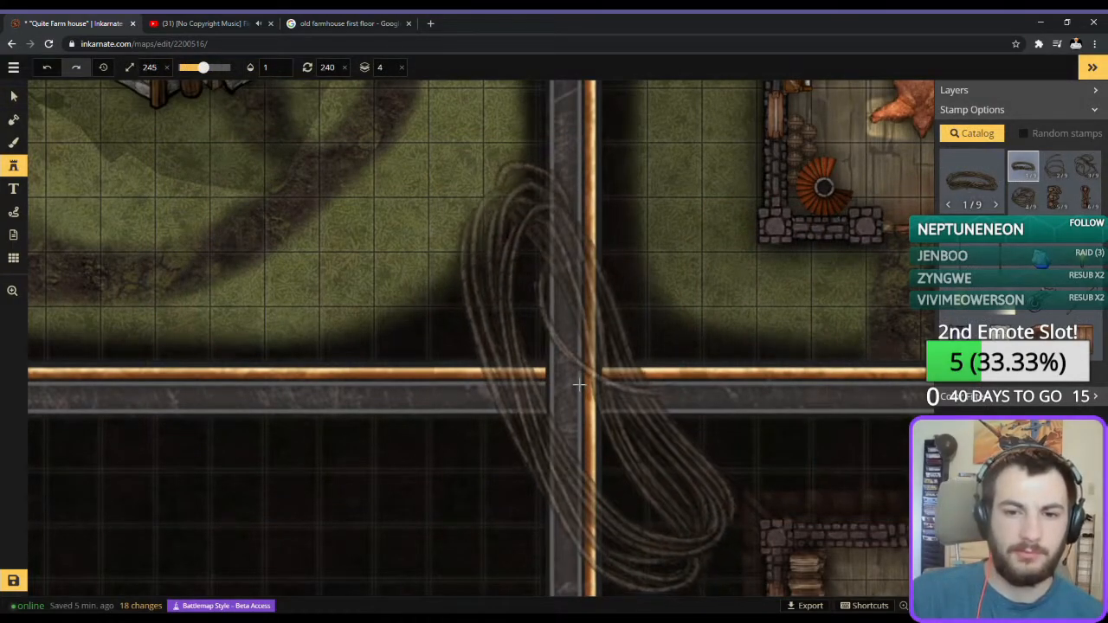
{"action": "scroll", "coordinate": [579, 384], "scroll_direction": "down", "scroll_amount": 10}
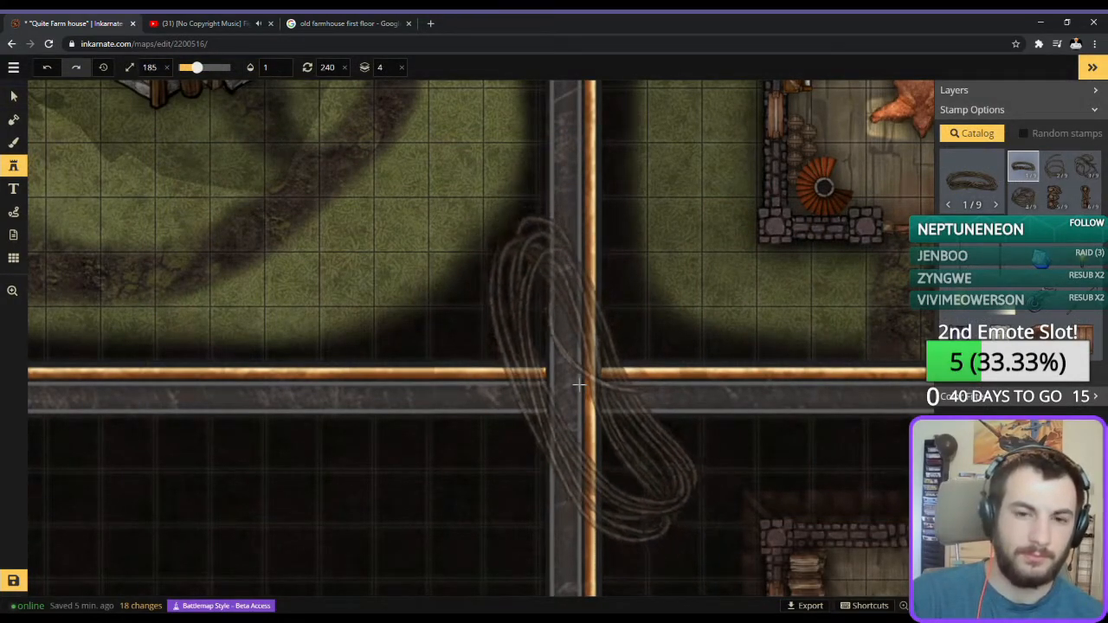
{"action": "scroll", "coordinate": [579, 384], "scroll_direction": "down", "scroll_amount": 10}
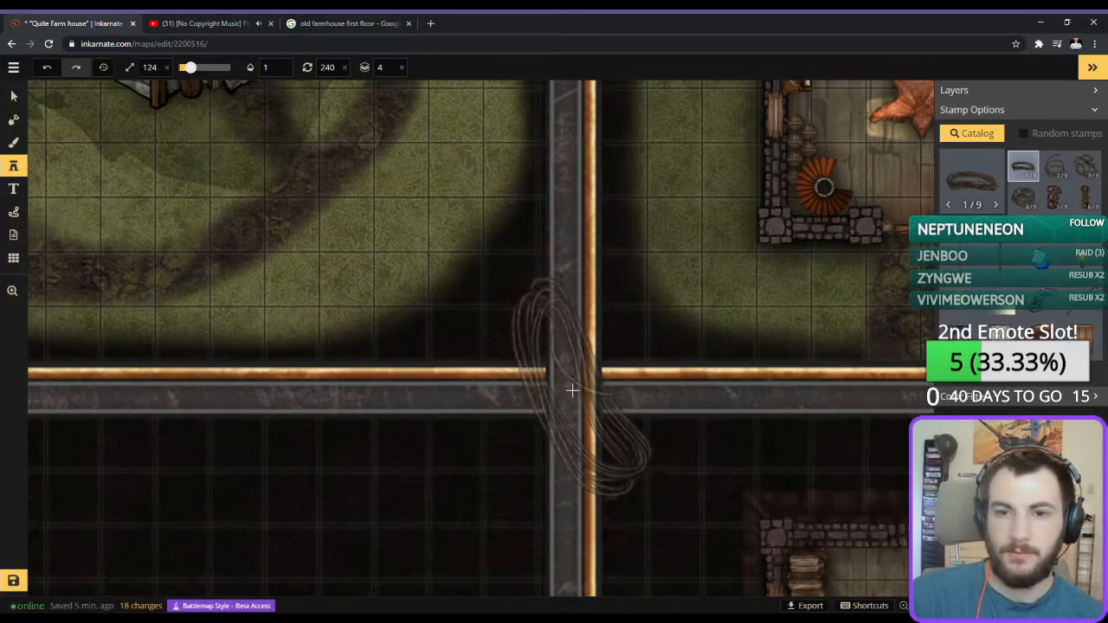
{"action": "scroll", "coordinate": [572, 392], "scroll_direction": "down", "scroll_amount": 8}
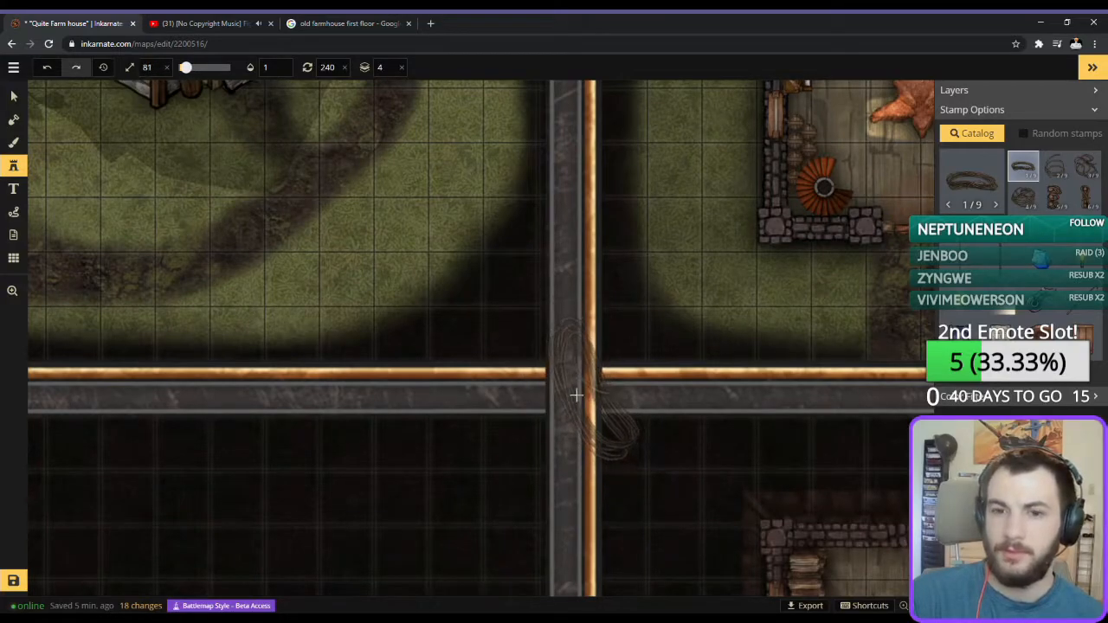
{"action": "scroll", "coordinate": [572, 396], "scroll_direction": "down", "scroll_amount": 5}
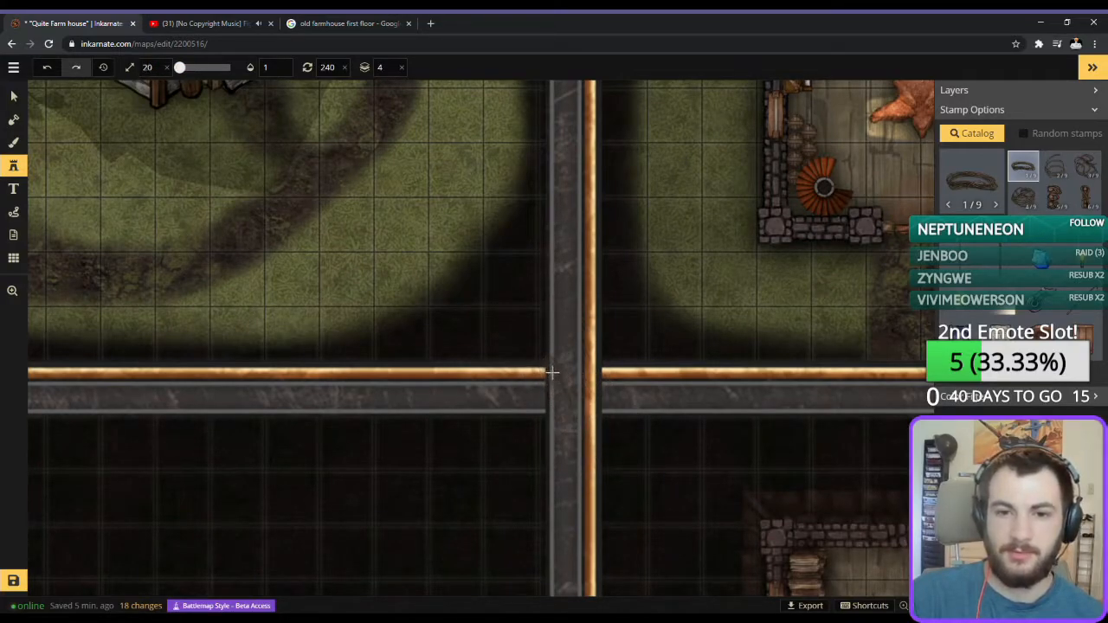
{"action": "left_click", "coordinate": [549, 371]}
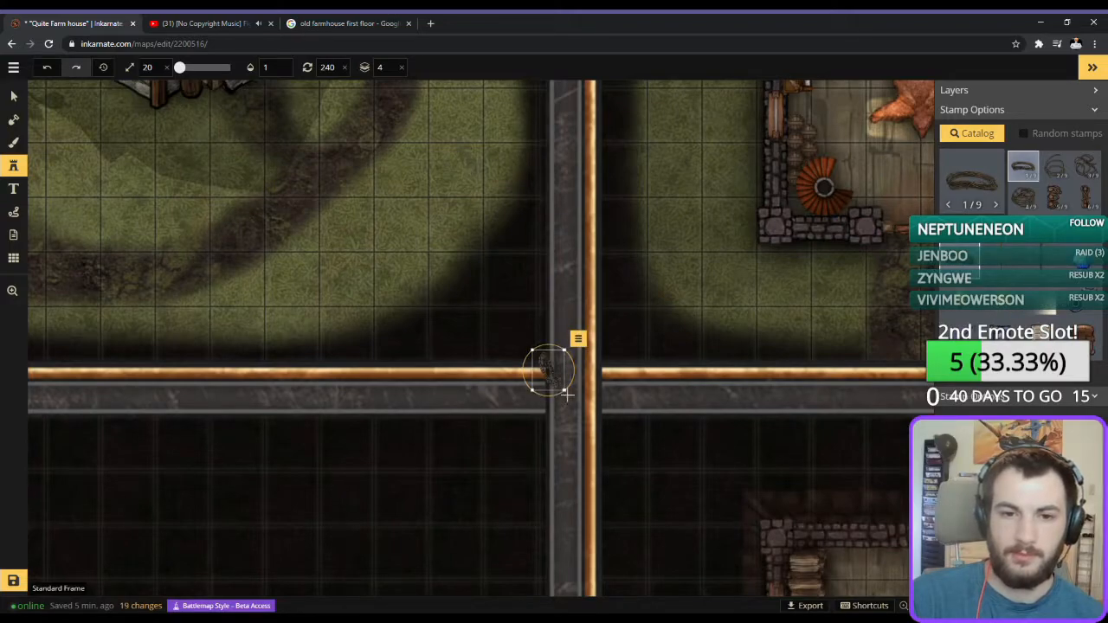
Continue the rope diagonally across the crossing to its southeast corner, varying the stamp rotation between 227 and 182 degrees.
{"action": "left_click", "coordinate": [569, 396]}
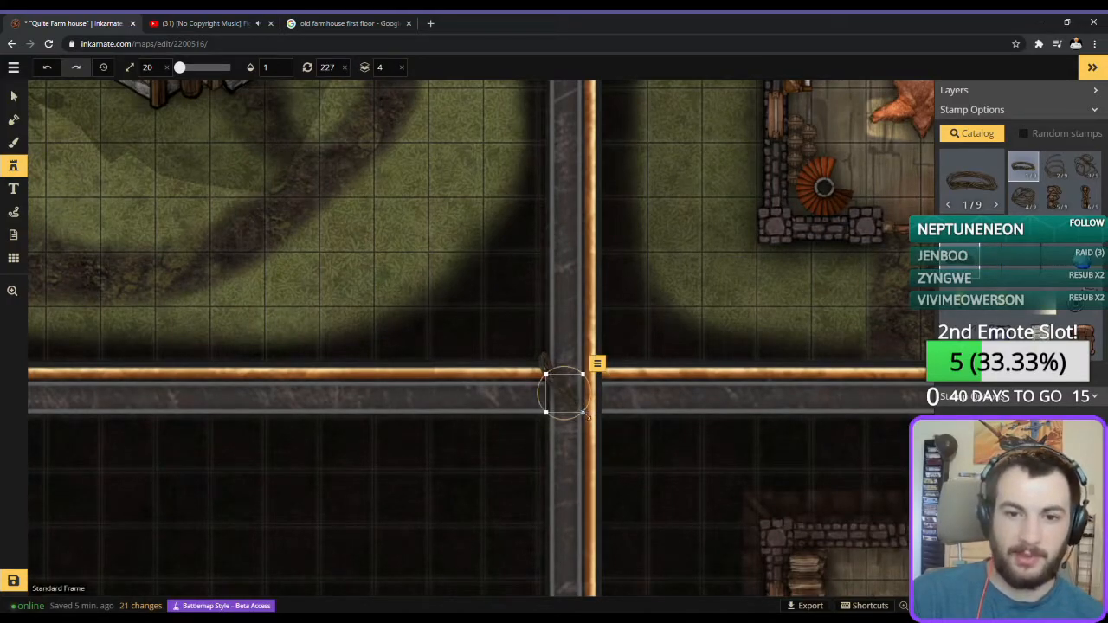
{"action": "left_click", "coordinate": [591, 415]}
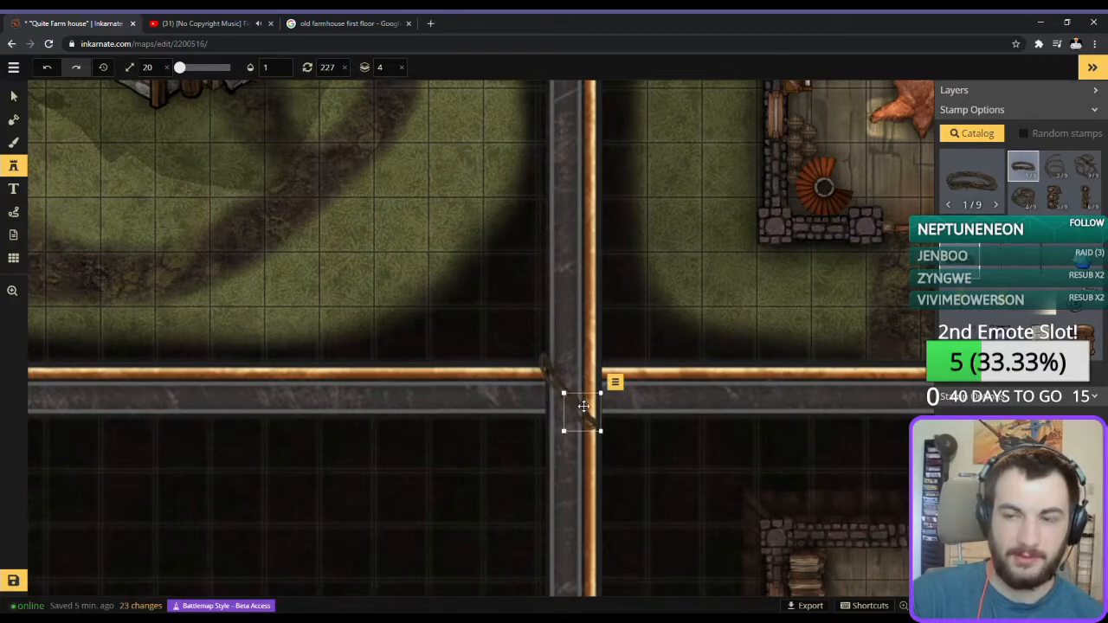
{"action": "scroll", "coordinate": [632, 424], "scroll_direction": "up", "scroll_amount": 3}
{"action": "scroll", "coordinate": [631, 421], "scroll_direction": "down", "scroll_amount": 1}
{"action": "scroll", "coordinate": [591, 422], "scroll_direction": "down", "scroll_amount": 1}
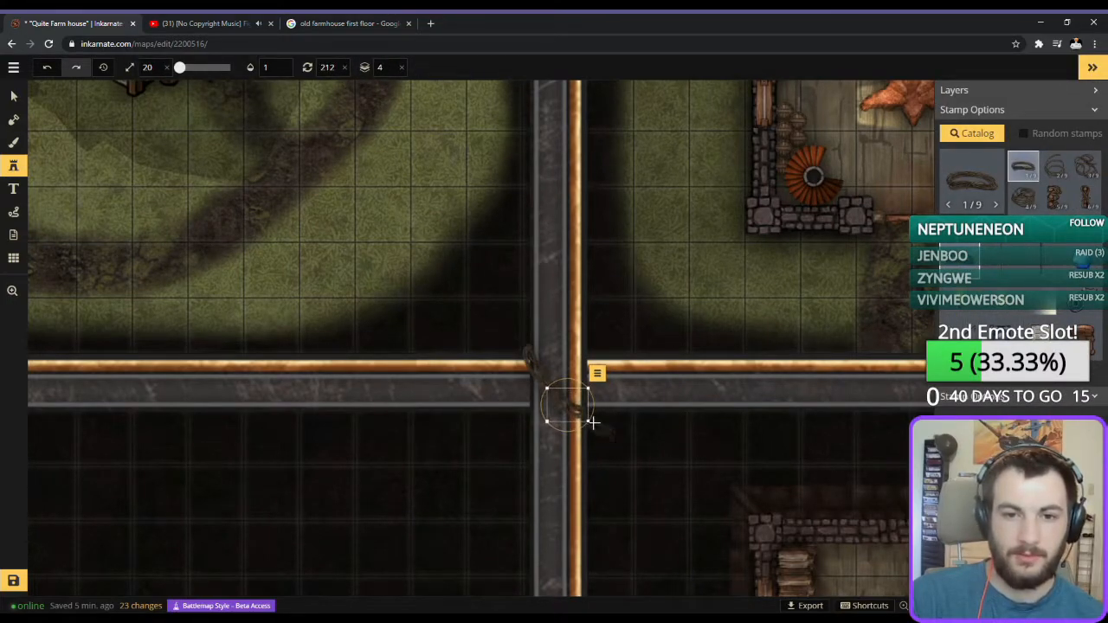
{"action": "left_click_drag", "start_coordinate": [599, 426], "coordinate": [566, 405]}
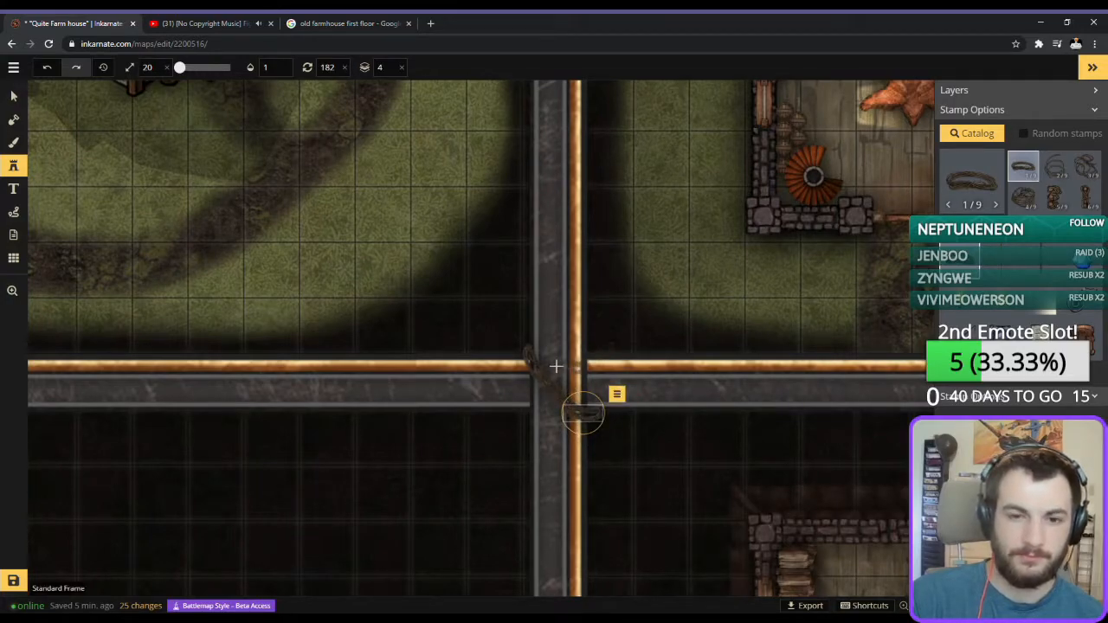
Extend the rope at the crossing's northwest corner and start a second strand at the northeast corner, rotated to 302 degrees.
{"action": "left_click", "coordinate": [526, 360]}
{"action": "scroll", "coordinate": [527, 360], "scroll_direction": "up", "scroll_amount": 5}
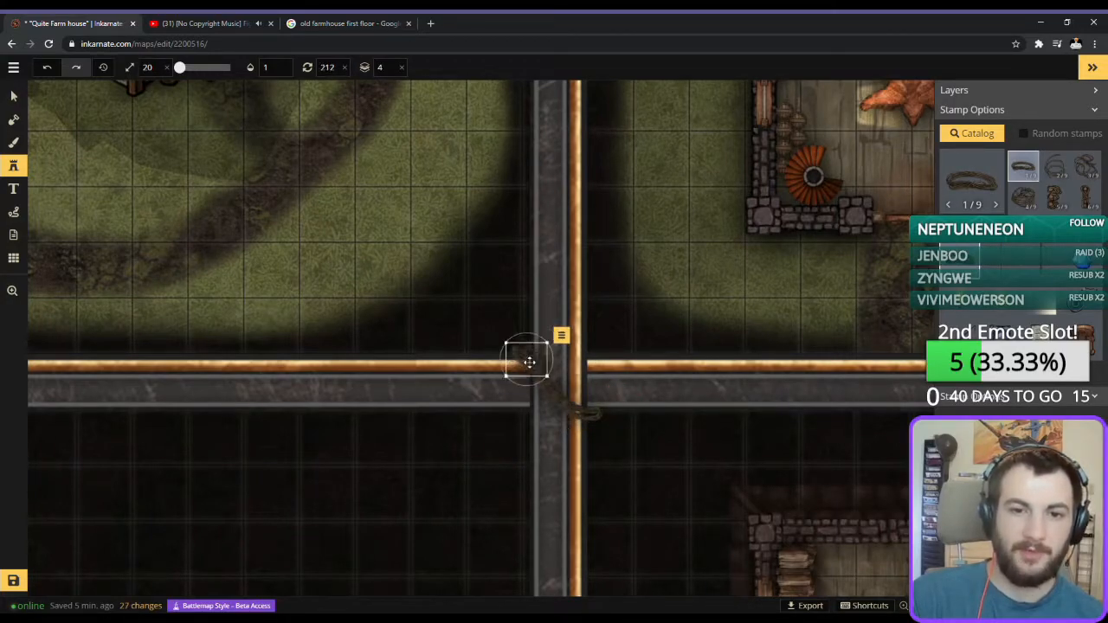
{"action": "left_click_drag", "start_coordinate": [531, 353], "coordinate": [580, 360]}
{"action": "scroll", "coordinate": [532, 354], "scroll_direction": "down", "scroll_amount": 1}
{"action": "scroll", "coordinate": [581, 361], "scroll_direction": "up", "scroll_amount": 5}
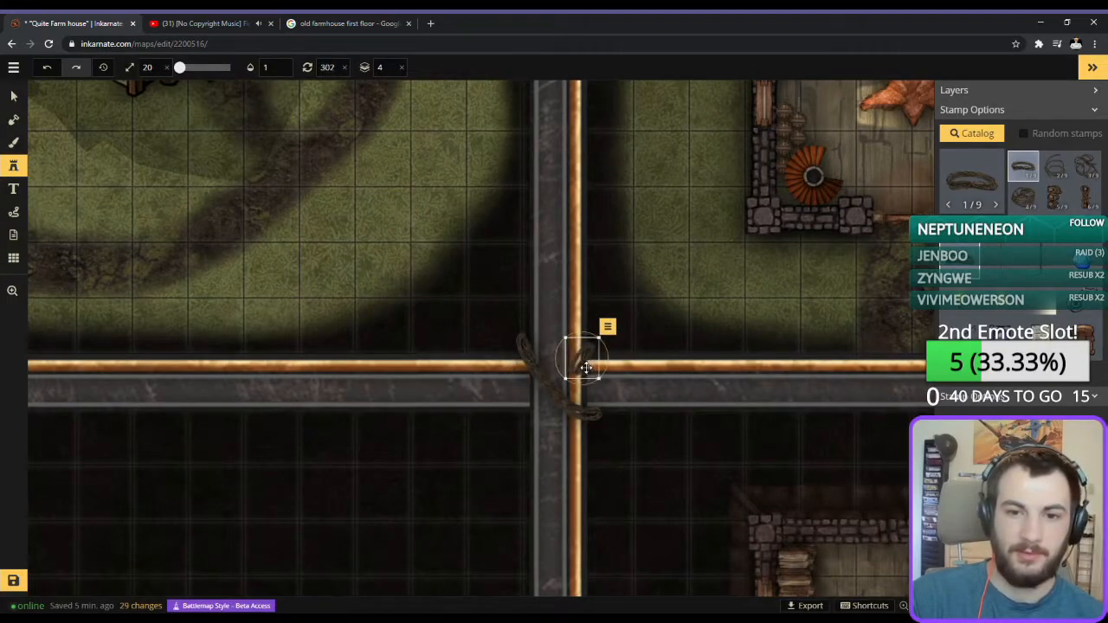
Continue the second rope strand through the crossing to its southwest corner, with stamps rotated between 317 and 287 degrees.
{"action": "left_click_drag", "start_coordinate": [559, 380], "coordinate": [559, 379]}
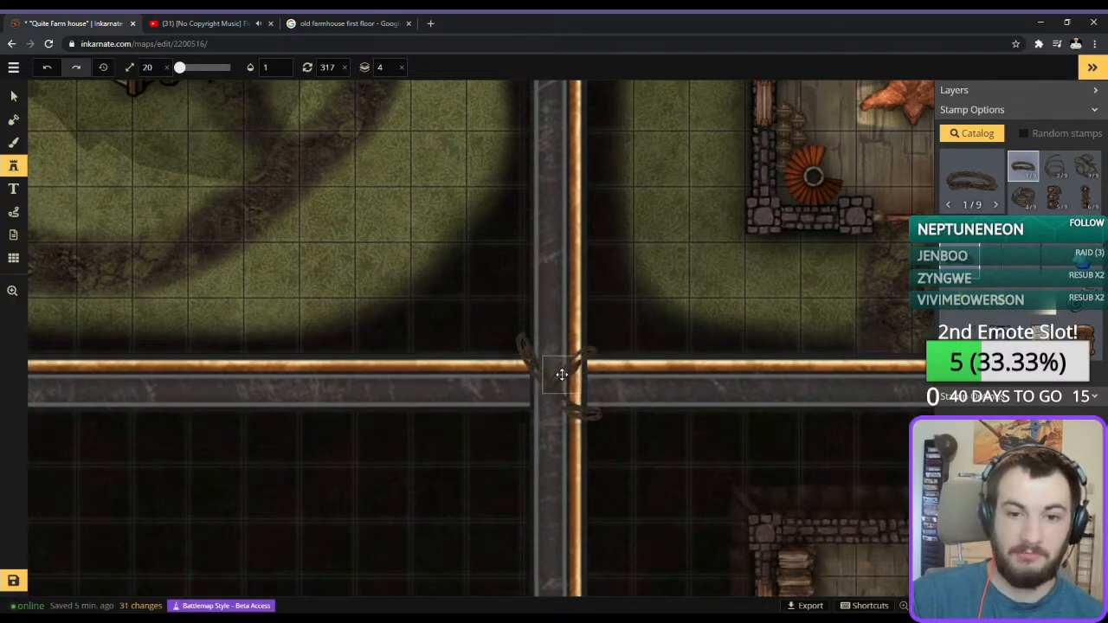
{"action": "left_click", "coordinate": [537, 395]}
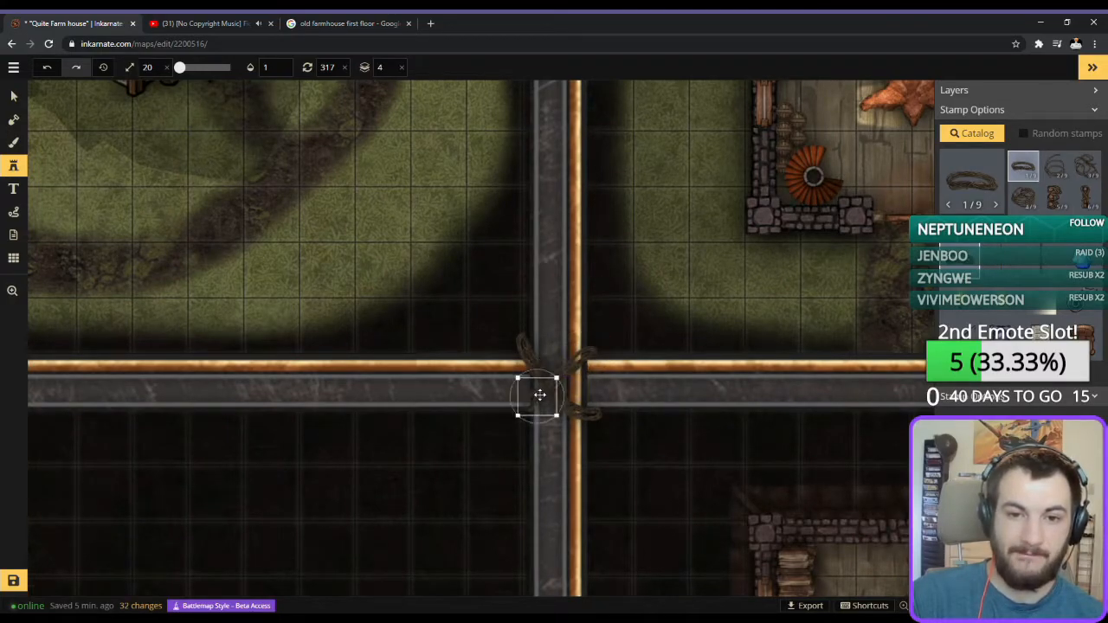
{"action": "left_click_drag", "start_coordinate": [538, 396], "coordinate": [541, 392]}
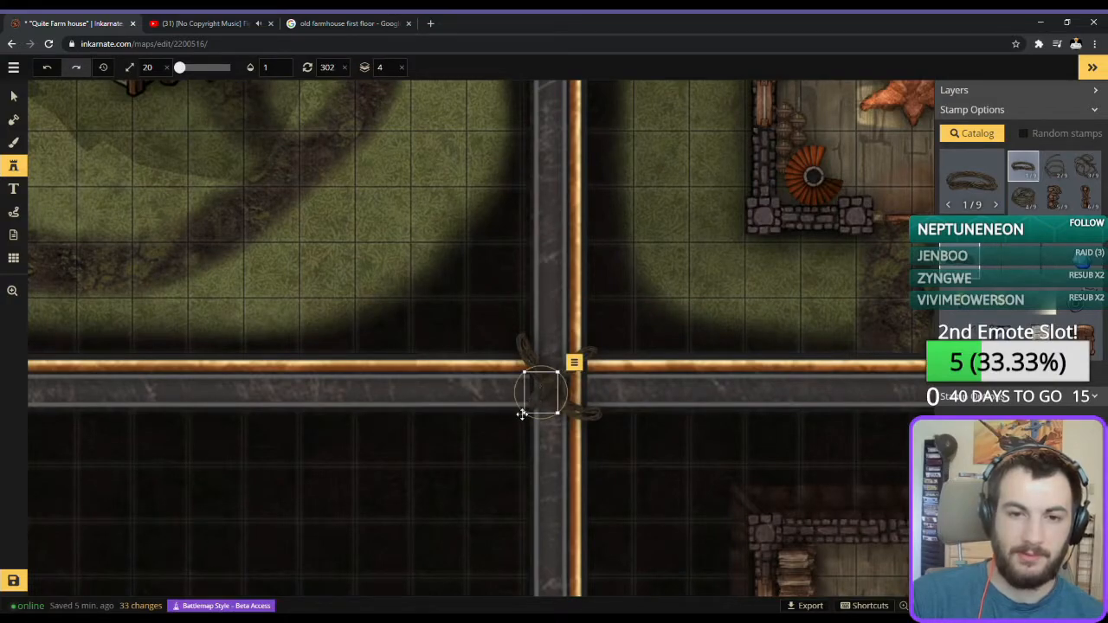
{"action": "left_click", "coordinate": [520, 425]}
{"action": "left_click_drag", "start_coordinate": [520, 425], "coordinate": [533, 408]}
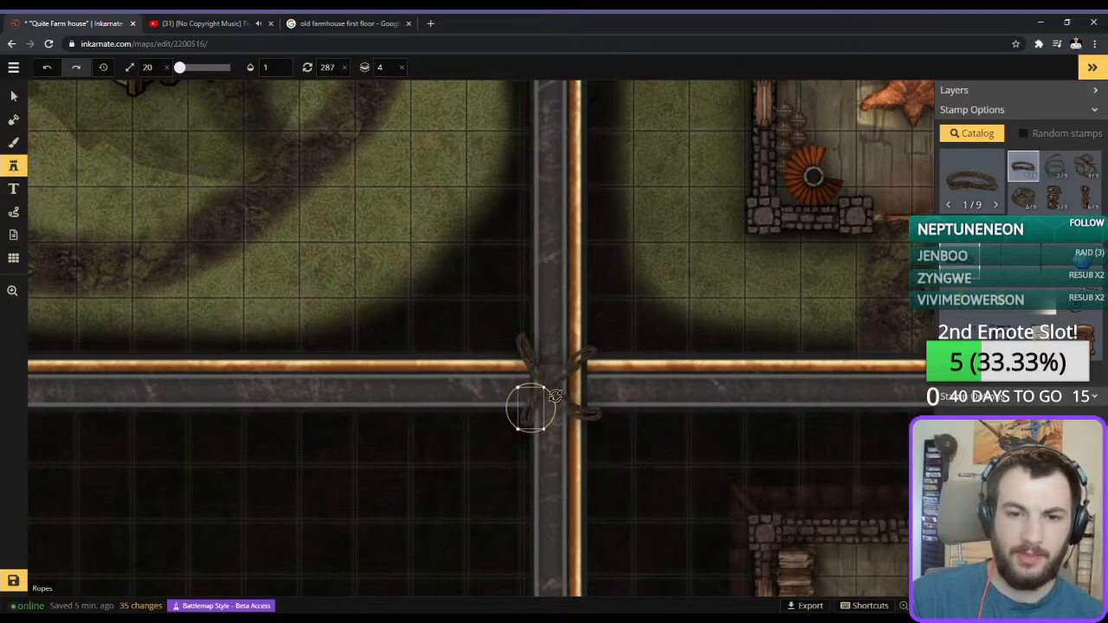
Add a rope stamp rotated to 217 degrees over the middle of the divider crossing.
{"action": "scroll", "coordinate": [536, 411], "scroll_direction": "down", "scroll_amount": 2}
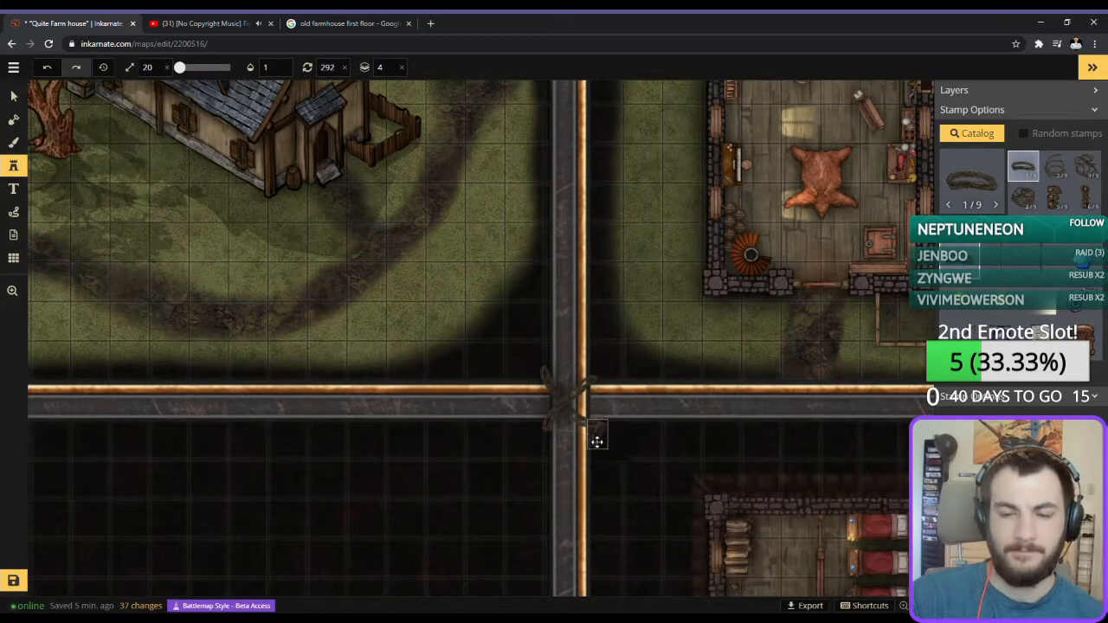
{"action": "scroll", "coordinate": [598, 431], "scroll_direction": "up", "scroll_amount": 3}
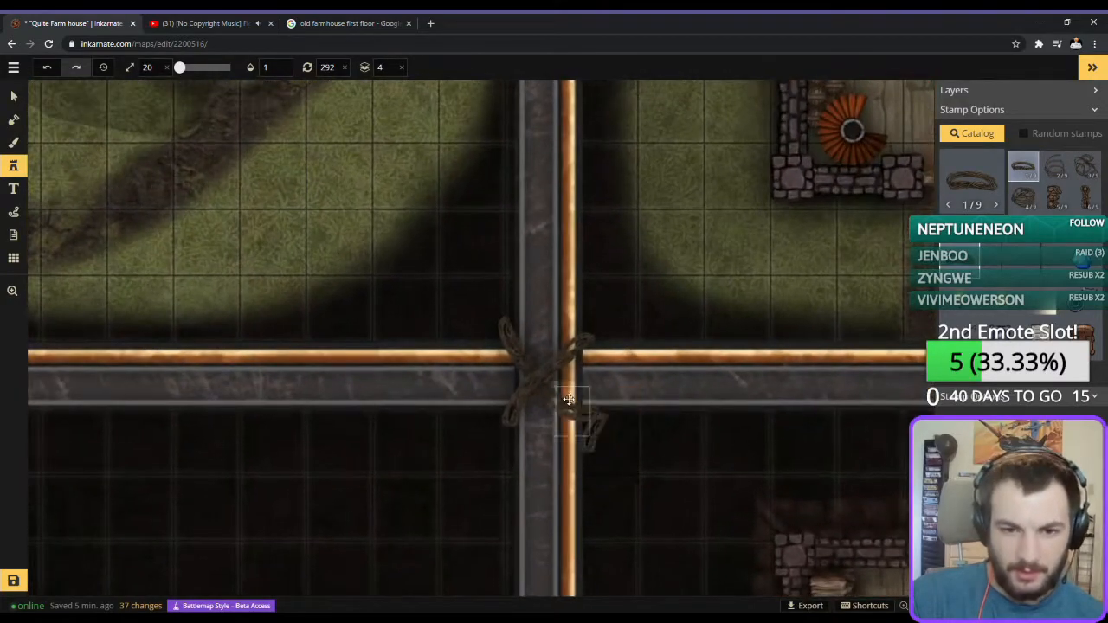
{"action": "scroll", "coordinate": [550, 392], "scroll_direction": "down", "scroll_amount": 5}
{"action": "left_click", "coordinate": [554, 394]}
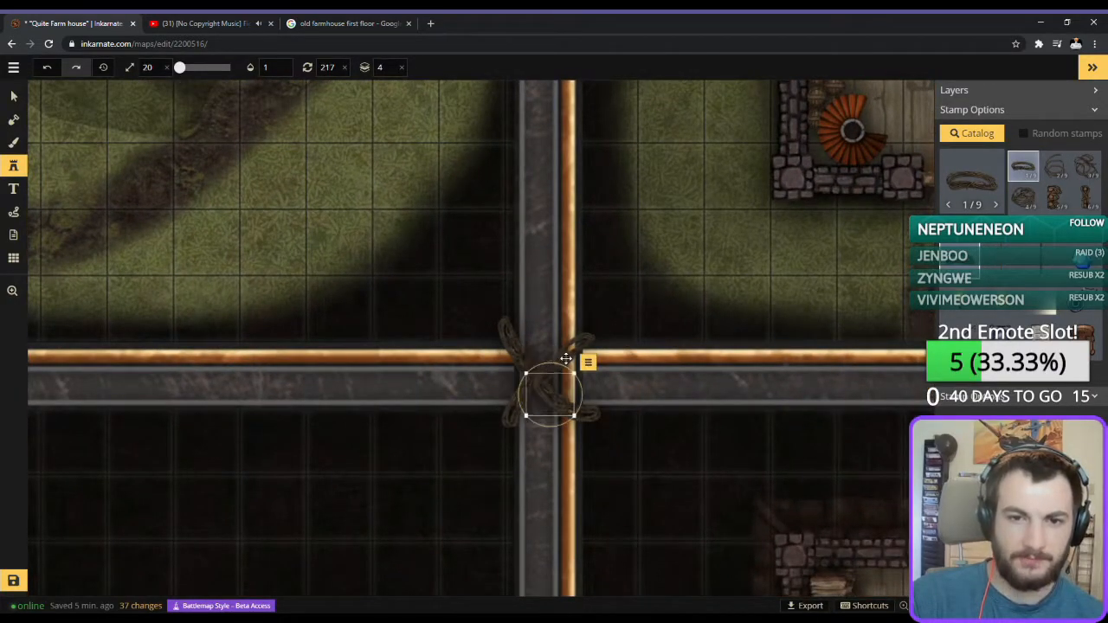
Thicken the northeast half of the second strand with rope stamps rotated to 277, 322 and 307 degrees.
{"action": "left_click", "coordinate": [573, 351]}
{"action": "scroll", "coordinate": [575, 353], "scroll_direction": "up", "scroll_amount": 2}
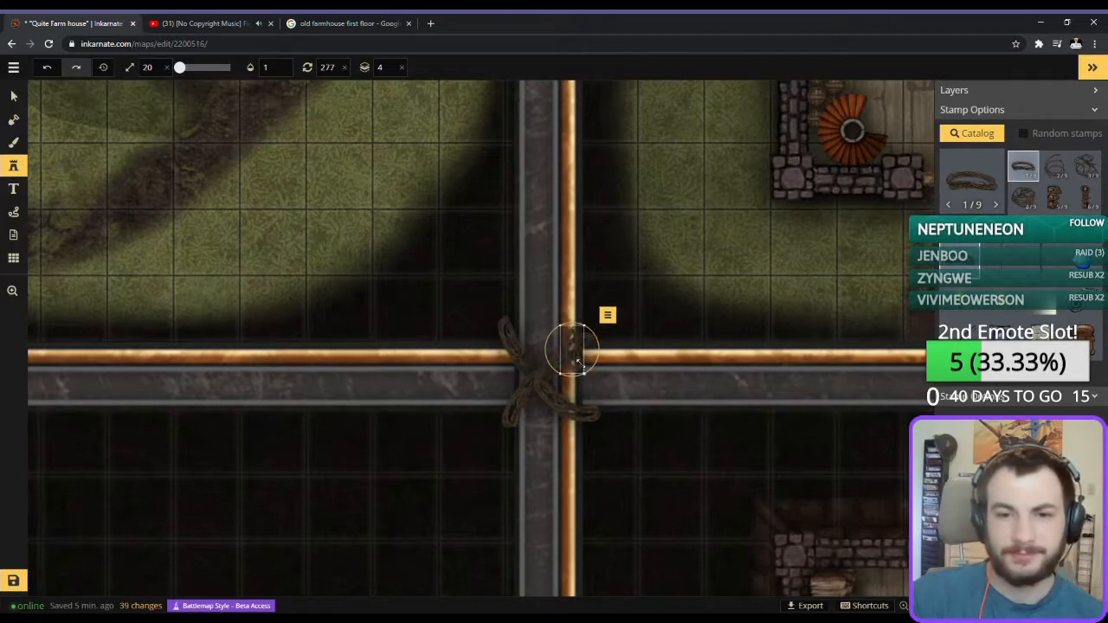
{"action": "scroll", "coordinate": [575, 351], "scroll_direction": "down", "scroll_amount": 1}
{"action": "left_click_drag", "start_coordinate": [574, 352], "coordinate": [566, 359]}
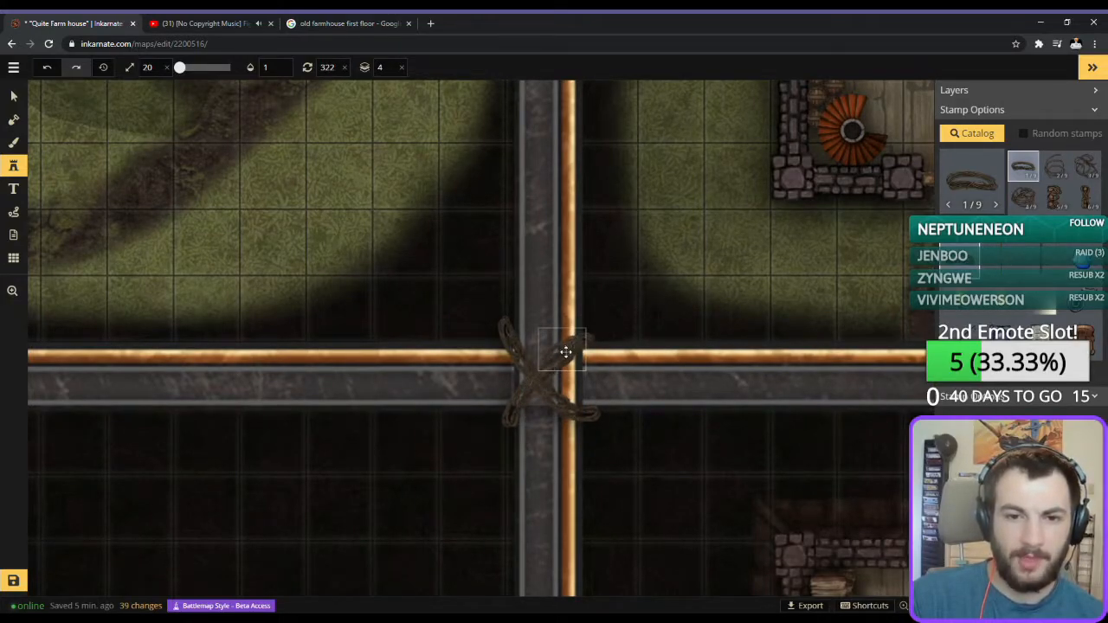
{"action": "left_click", "coordinate": [564, 353]}
{"action": "scroll", "coordinate": [538, 360], "scroll_direction": "down", "scroll_amount": 1}
{"action": "left_click", "coordinate": [539, 361]}
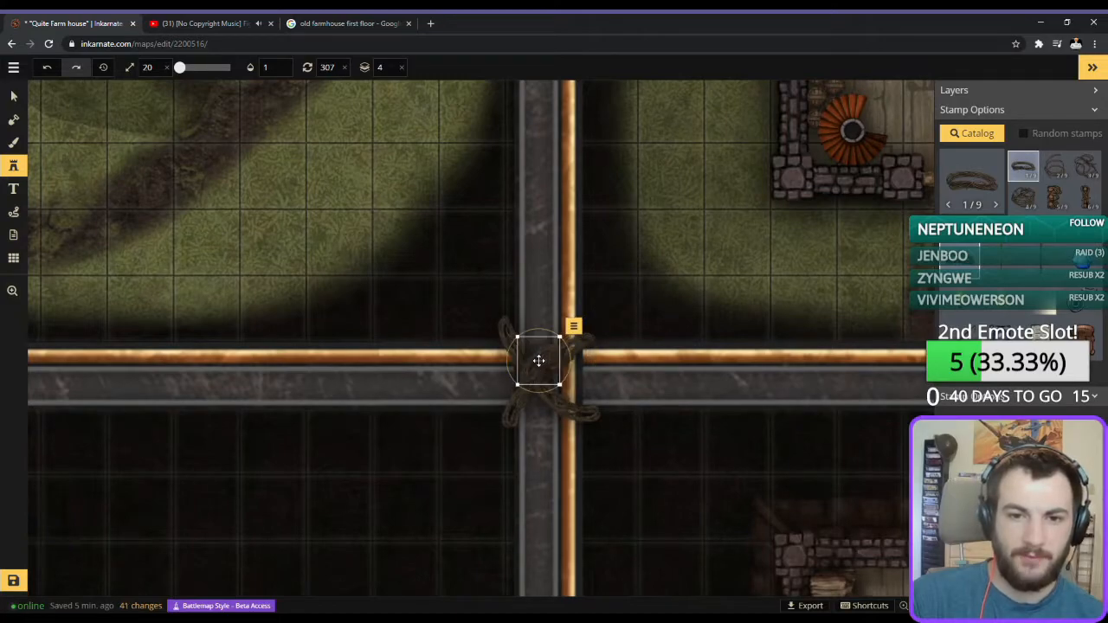
{"action": "left_click", "coordinate": [541, 371]}
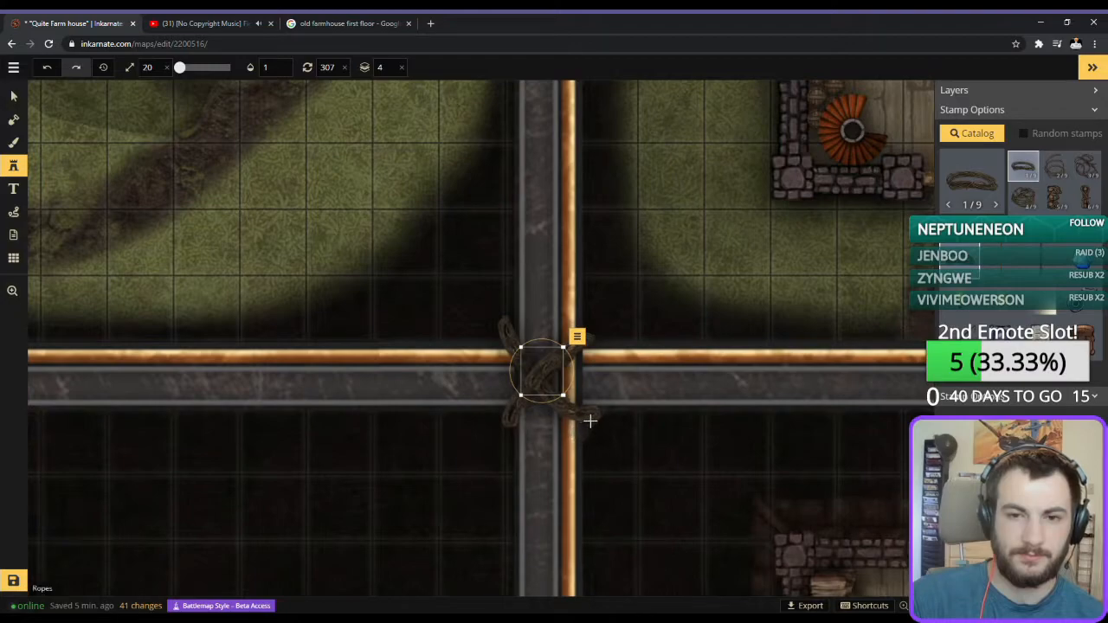
Add rope ends at the crossing's northeast corner, rotated to 337 and 37 degrees.
{"action": "scroll", "coordinate": [585, 347], "scroll_direction": "up", "scroll_amount": 2}
{"action": "left_click", "coordinate": [585, 347]}
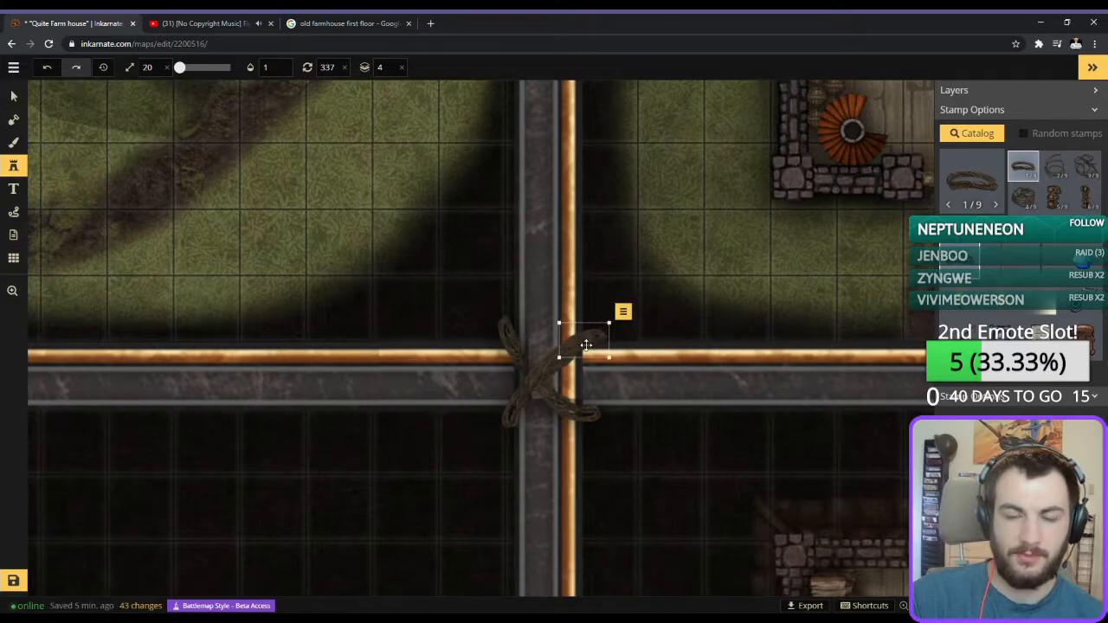
{"action": "left_click", "coordinate": [586, 342]}
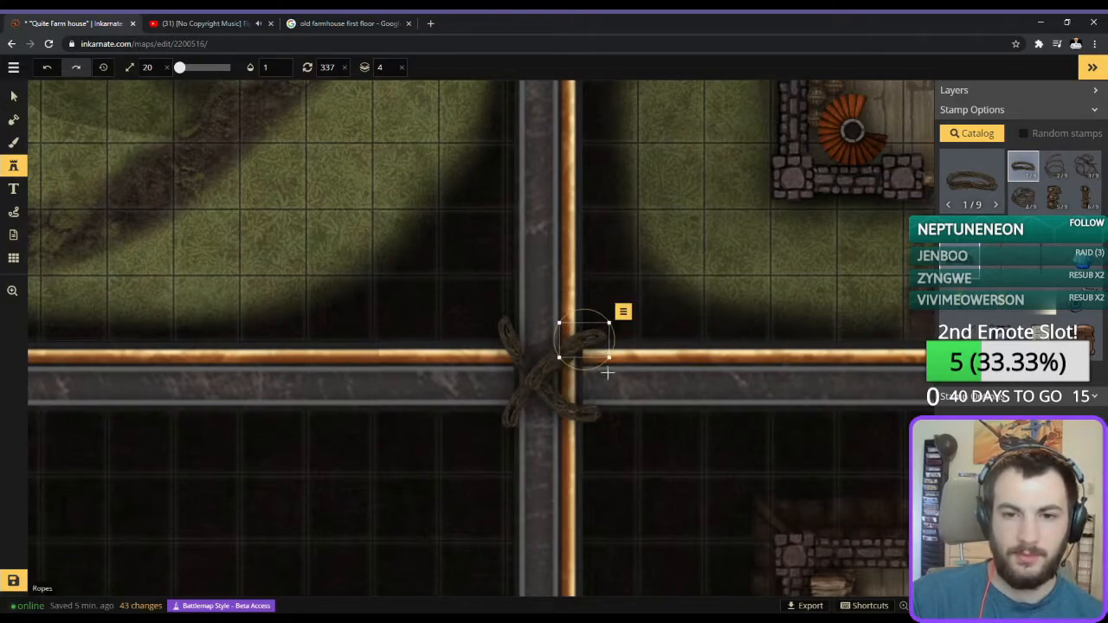
{"action": "scroll", "coordinate": [597, 345], "scroll_direction": "up", "scroll_amount": 2}
{"action": "scroll", "coordinate": [596, 345], "scroll_direction": "down", "scroll_amount": 1}
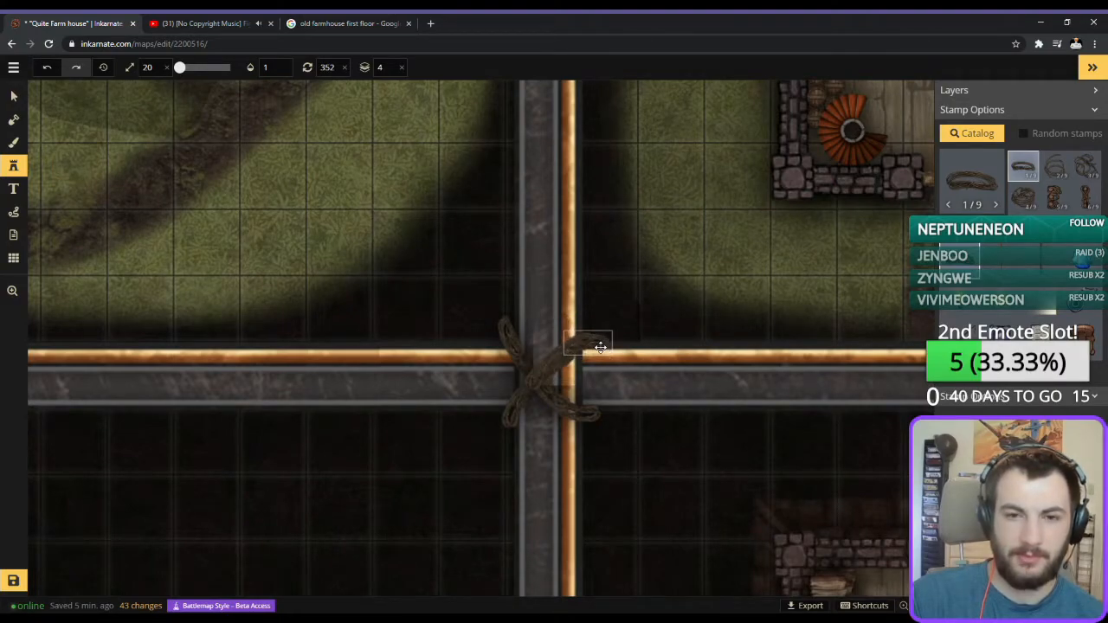
{"action": "scroll", "coordinate": [589, 338], "scroll_direction": "up", "scroll_amount": 3}
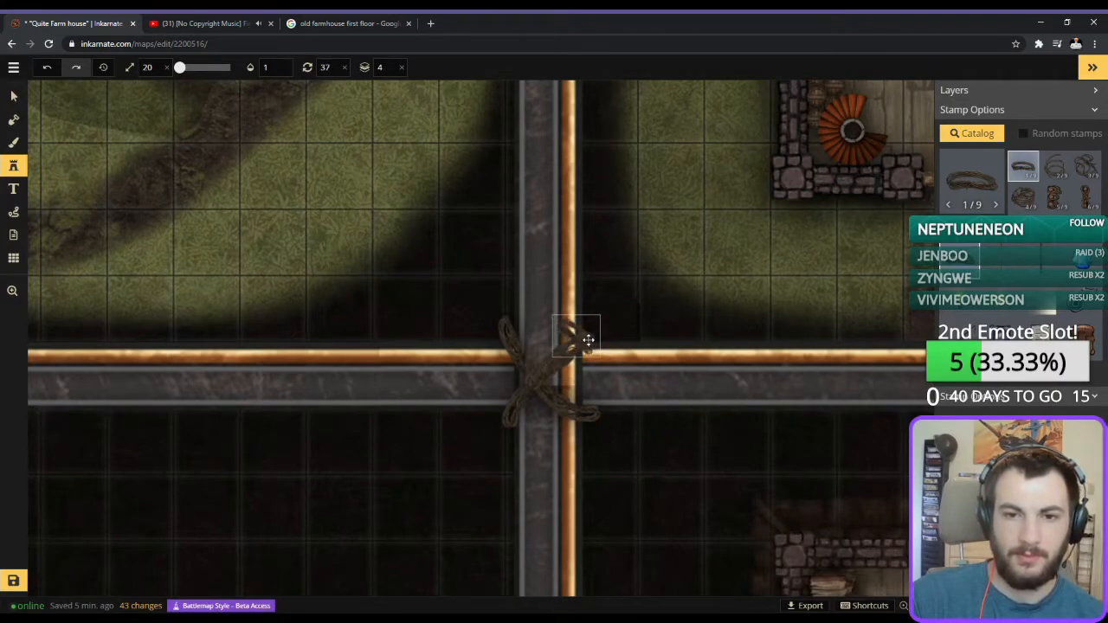
{"action": "left_click", "coordinate": [587, 334]}
Lower the rope stamp to layer 1 and place ropes at 37 degrees beneath the crossing's northwest corner.
{"action": "left_click", "coordinate": [382, 67]}
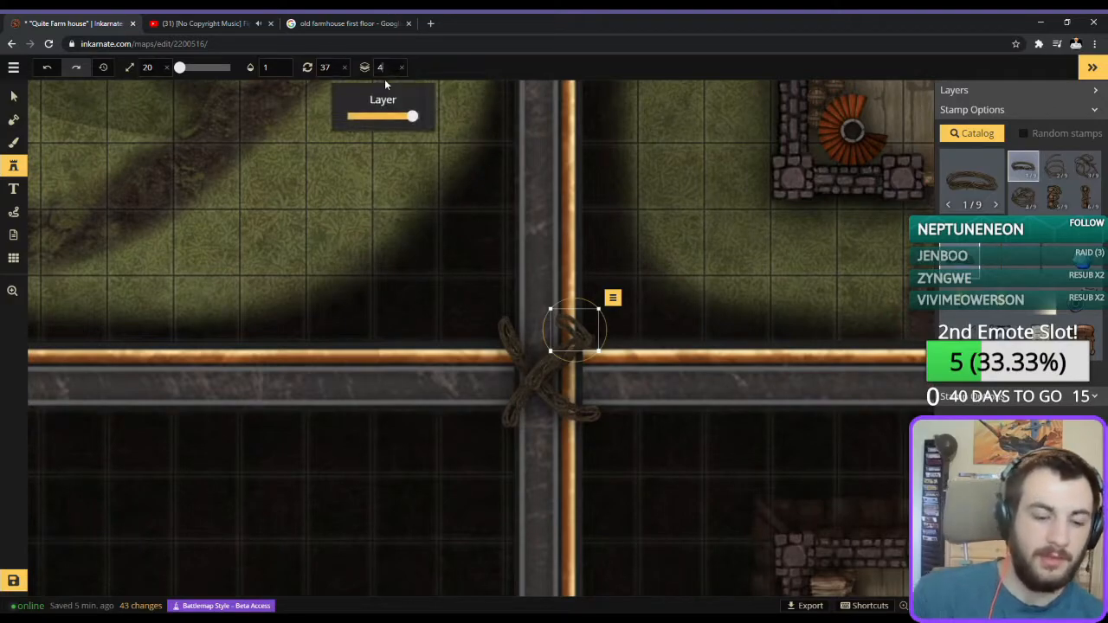
{"action": "left_click", "coordinate": [512, 329]}
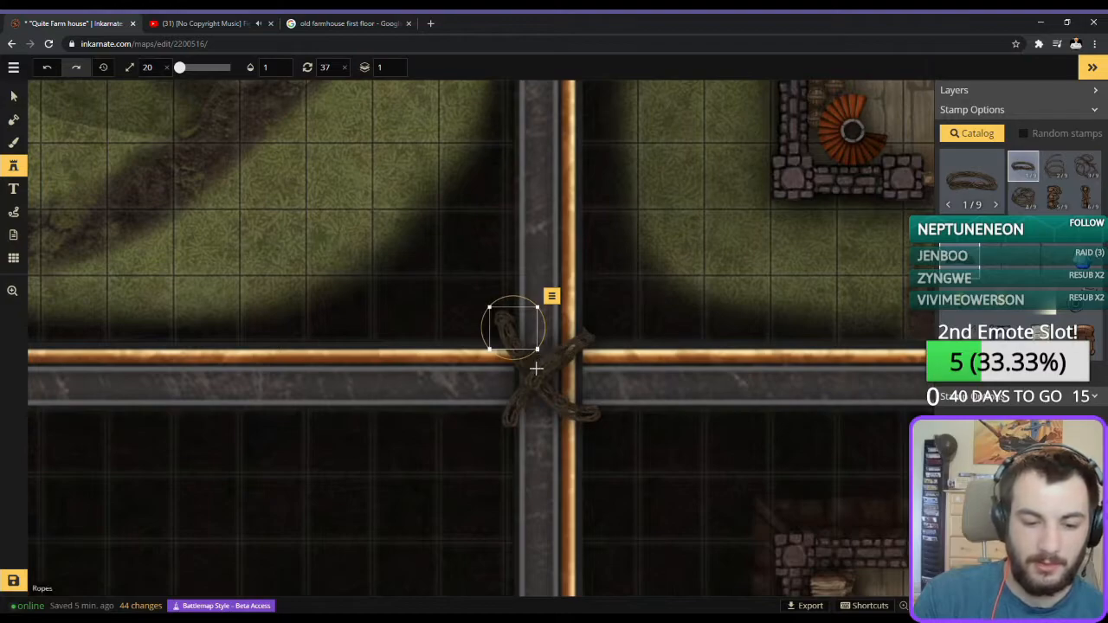
{"action": "scroll", "coordinate": [525, 364], "scroll_direction": "down", "scroll_amount": 9}
{"action": "left_click_drag", "start_coordinate": [514, 330], "coordinate": [515, 315]}
{"action": "scroll", "coordinate": [515, 323], "scroll_direction": "up", "scroll_amount": 9}
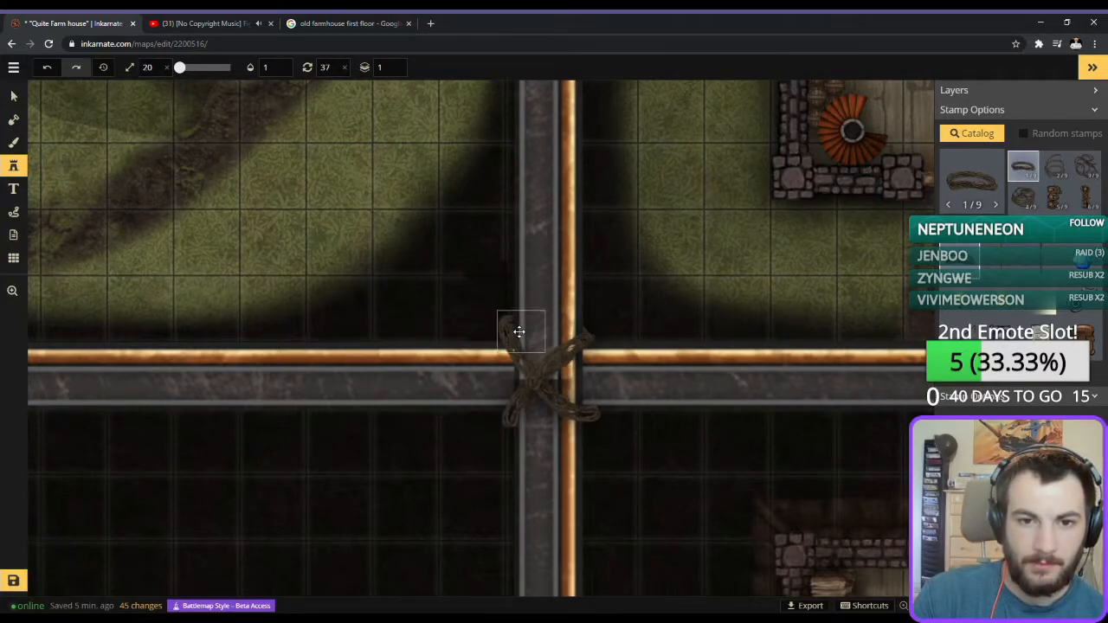
{"action": "left_click", "coordinate": [517, 334]}
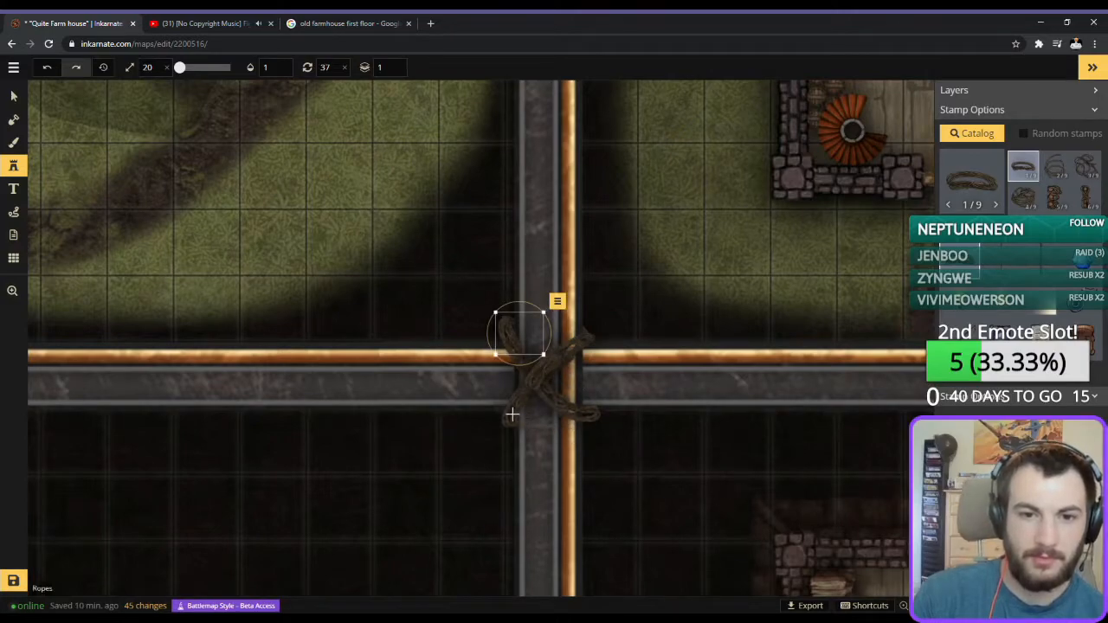
Place layer 1 ropes at the crossing's southwest corner at 142 degrees and at its southeast corner at 232 degrees.
{"action": "scroll", "coordinate": [515, 417], "scroll_direction": "down", "scroll_amount": 3}
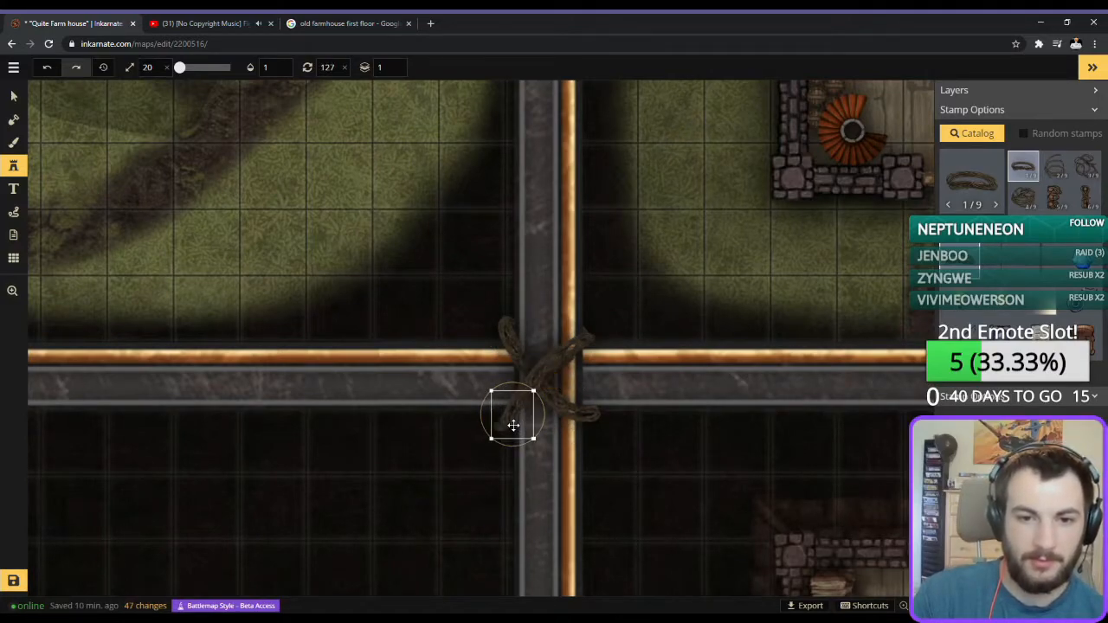
{"action": "left_click", "coordinate": [520, 418]}
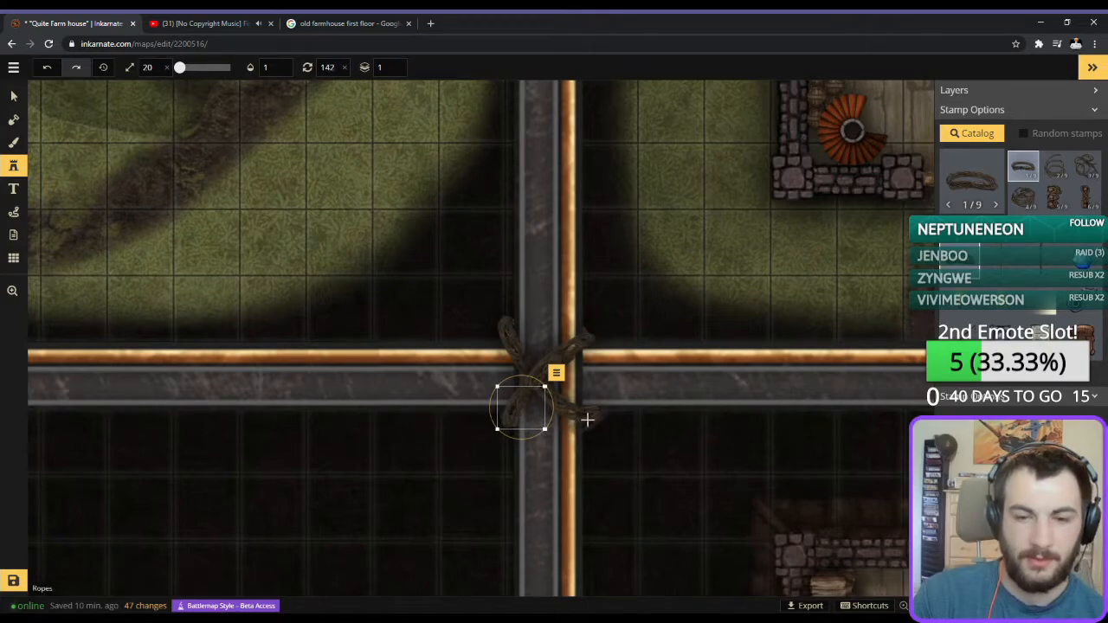
{"action": "scroll", "coordinate": [586, 424], "scroll_direction": "down", "scroll_amount": 3}
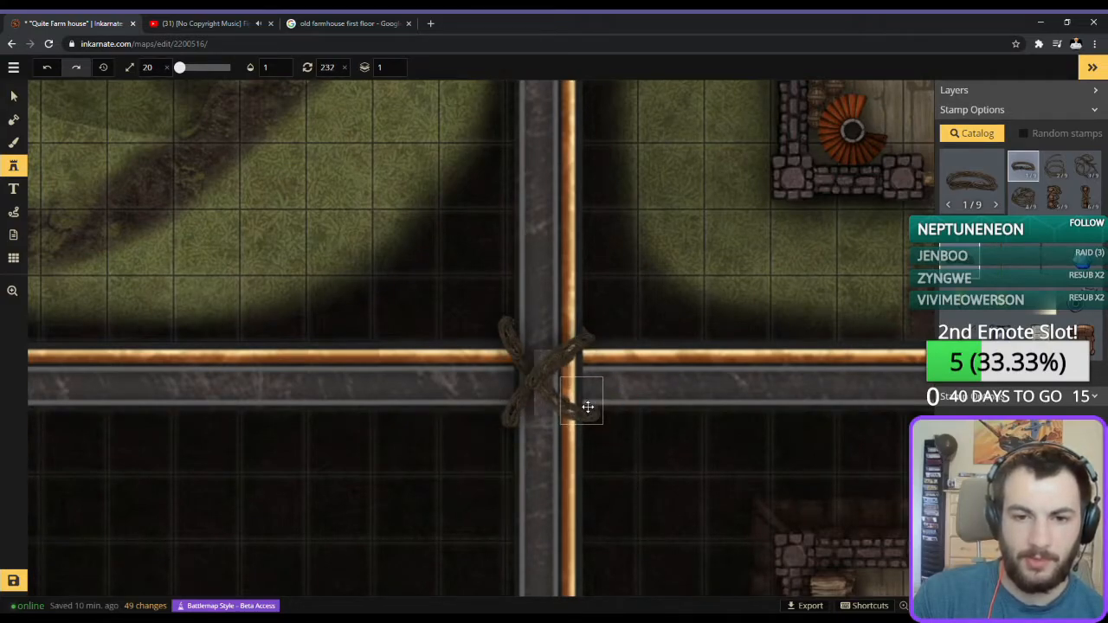
{"action": "left_click", "coordinate": [587, 407]}
{"action": "scroll", "coordinate": [620, 520], "scroll_direction": "down", "scroll_amount": 1}
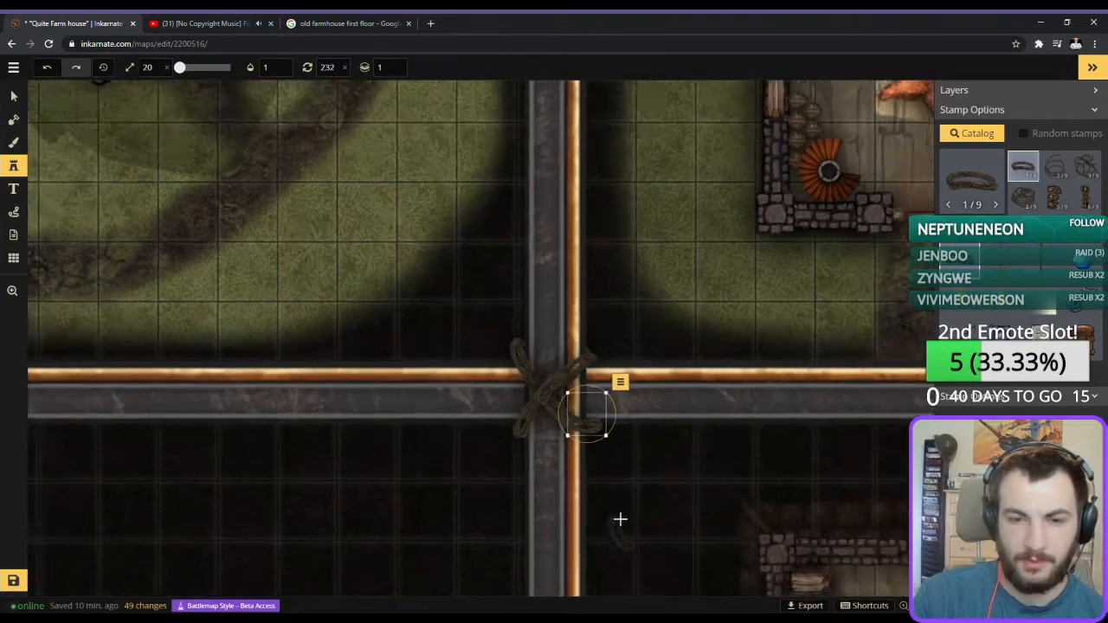
{"action": "scroll", "coordinate": [620, 520], "scroll_direction": "down", "scroll_amount": 3}
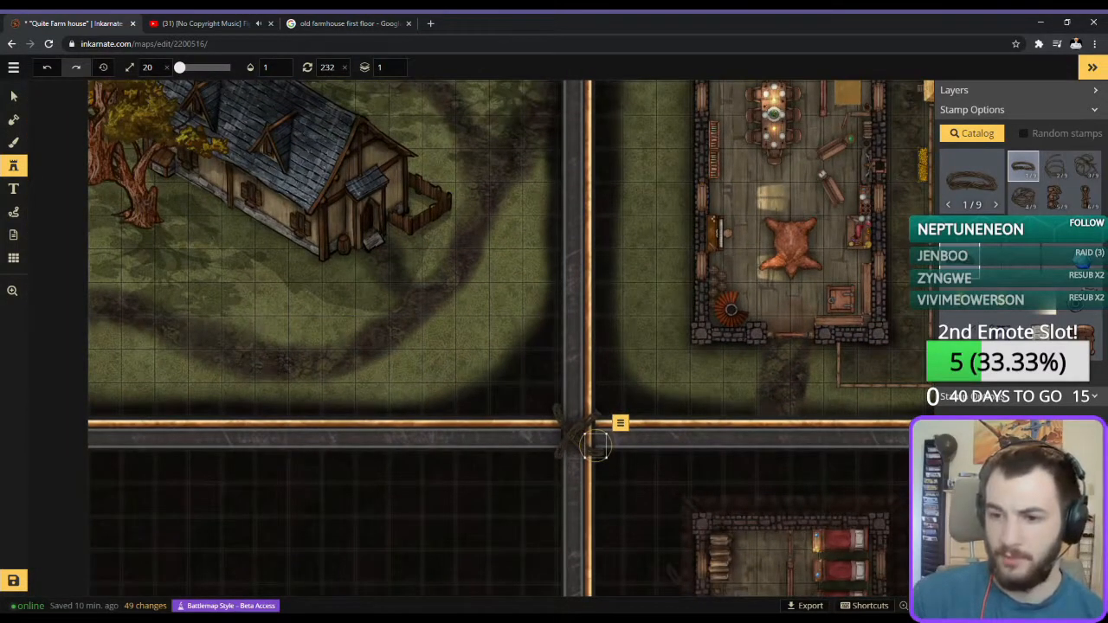
Search the stamp catalog for "cli" and select the Cliffs 2 stamp set for the basement quadrant.
{"action": "scroll", "coordinate": [651, 528], "scroll_direction": "down", "scroll_amount": 4}
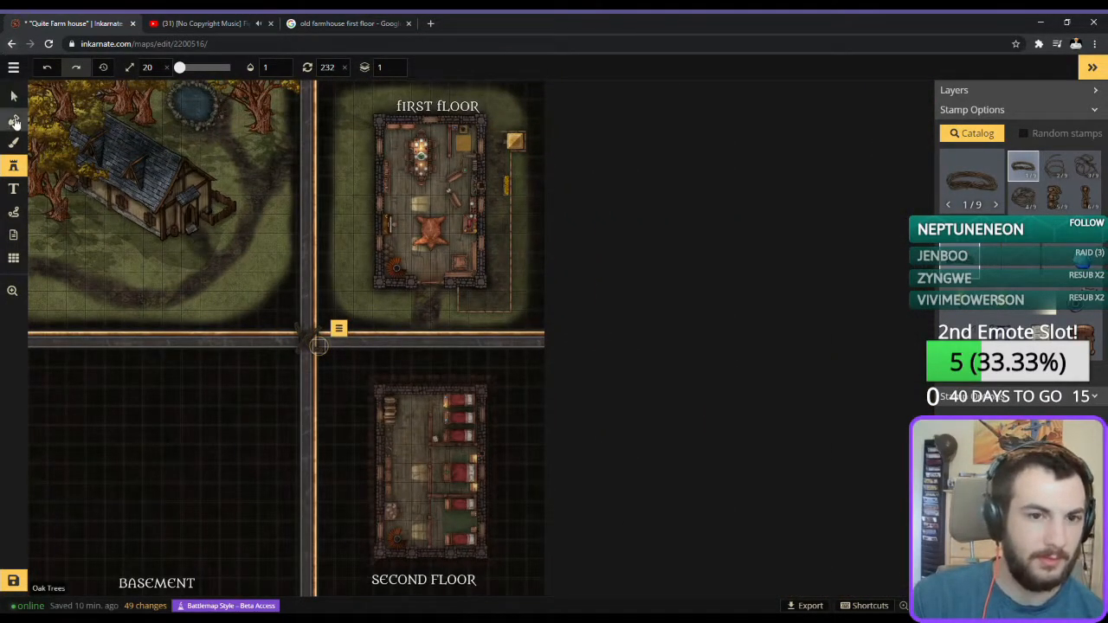
{"action": "left_click", "coordinate": [14, 118]}
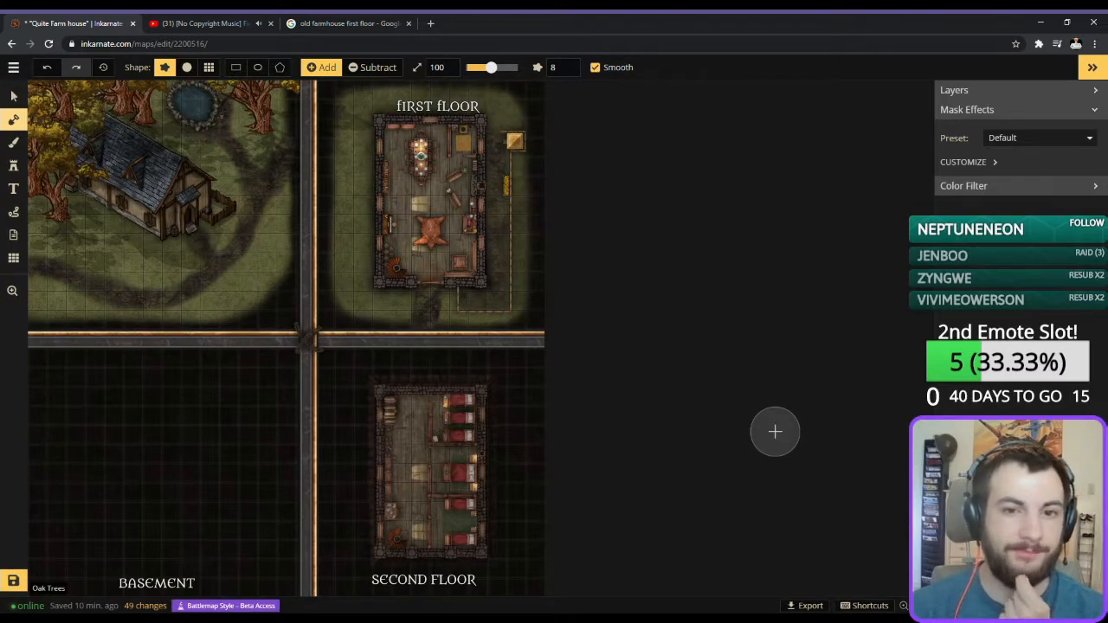
{"action": "key", "text": "space"}
{"action": "left_click_drag", "start_coordinate": [177, 461], "coordinate": [527, 317]}
{"action": "scroll", "coordinate": [561, 338], "scroll_direction": "up", "scroll_amount": 5}
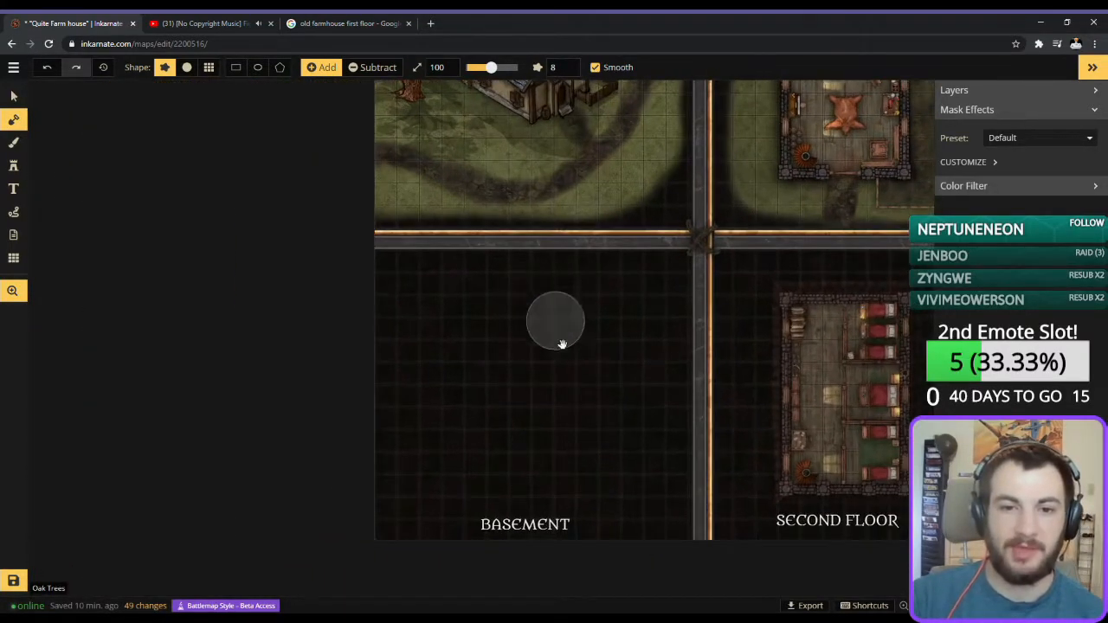
{"action": "scroll", "coordinate": [554, 433], "scroll_direction": "up", "scroll_amount": 3}
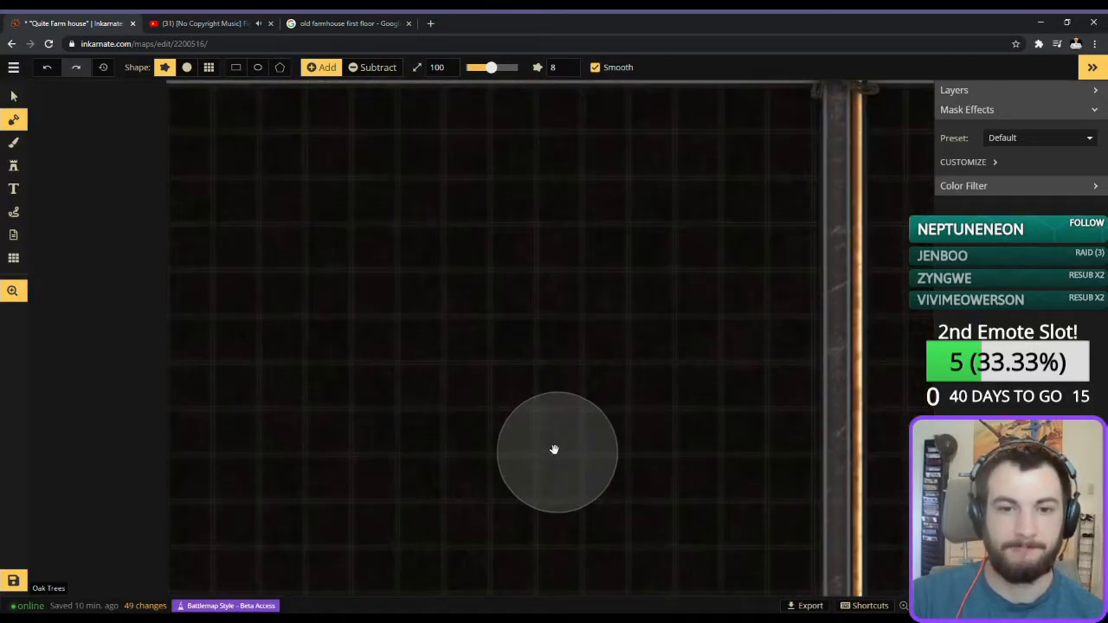
{"action": "left_click_drag", "start_coordinate": [554, 453], "coordinate": [559, 384]}
{"action": "scroll", "coordinate": [559, 381], "scroll_direction": "down", "scroll_amount": 1}
{"action": "left_click", "coordinate": [13, 165]}
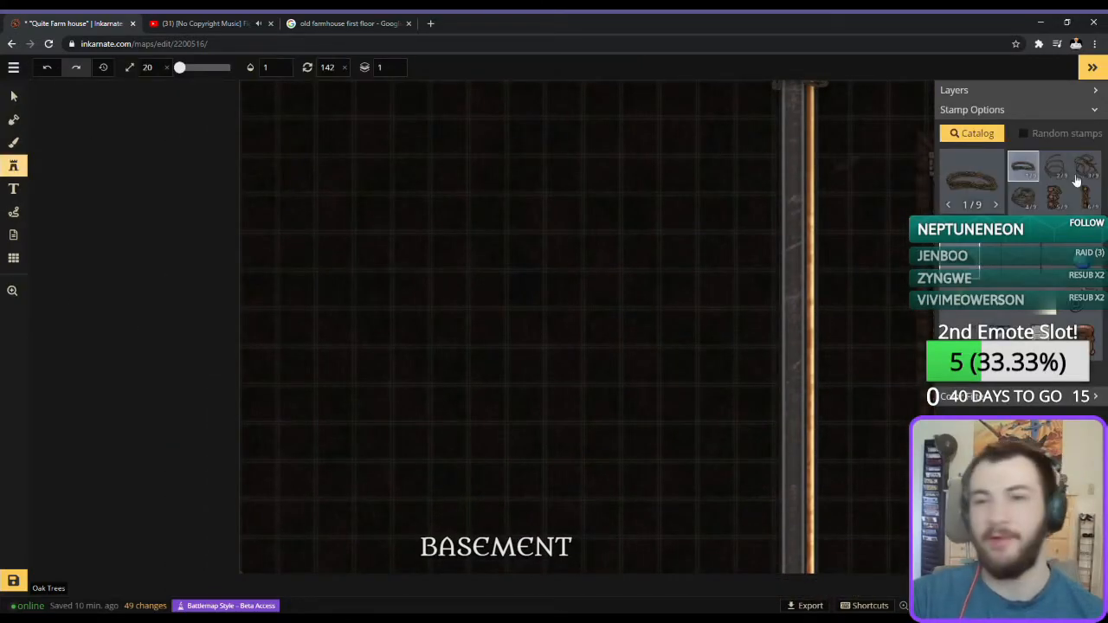
{"action": "left_click", "coordinate": [972, 178]}
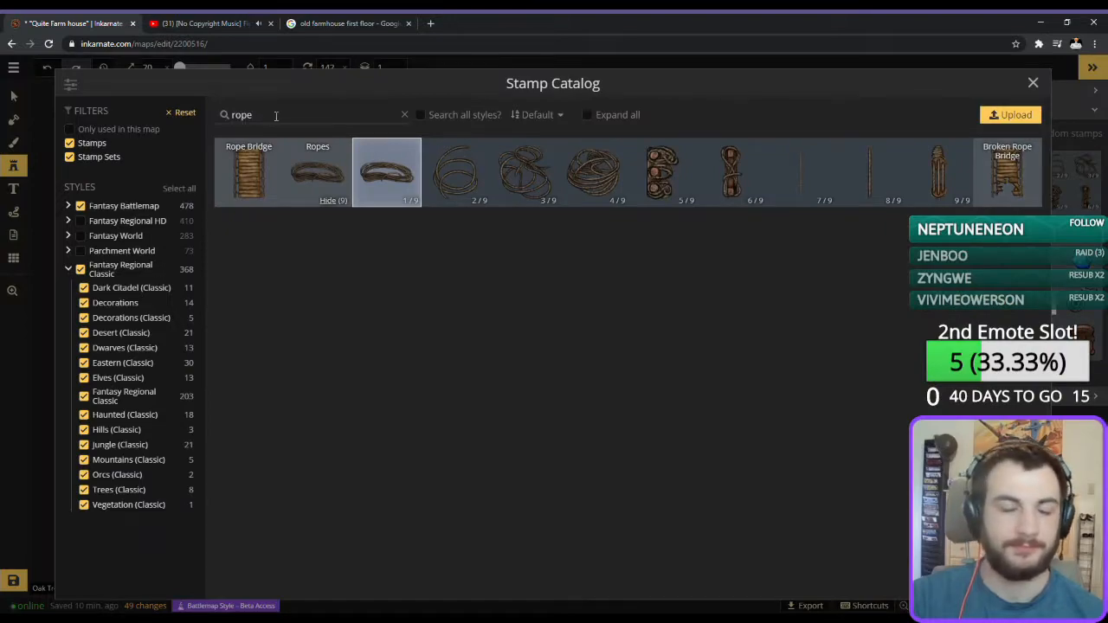
{"action": "key", "text": "BackSpace"}
{"action": "key", "text": "BackSpace"}
{"action": "key", "text": "BackSpace"}
{"action": "type", "text": "cl"}
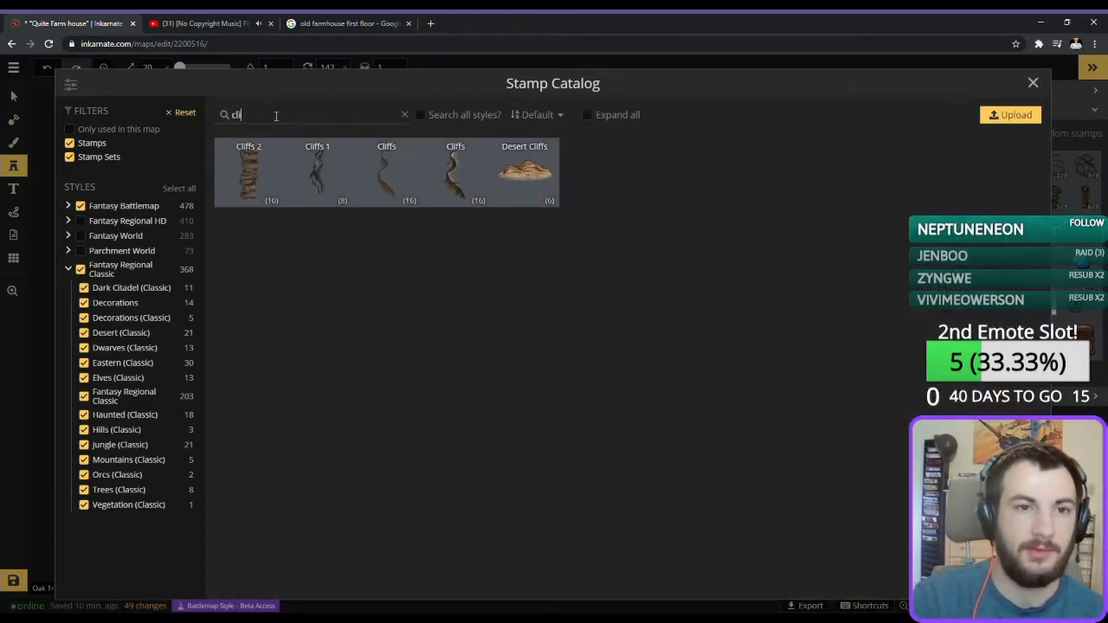
{"action": "type", "text": "i"}
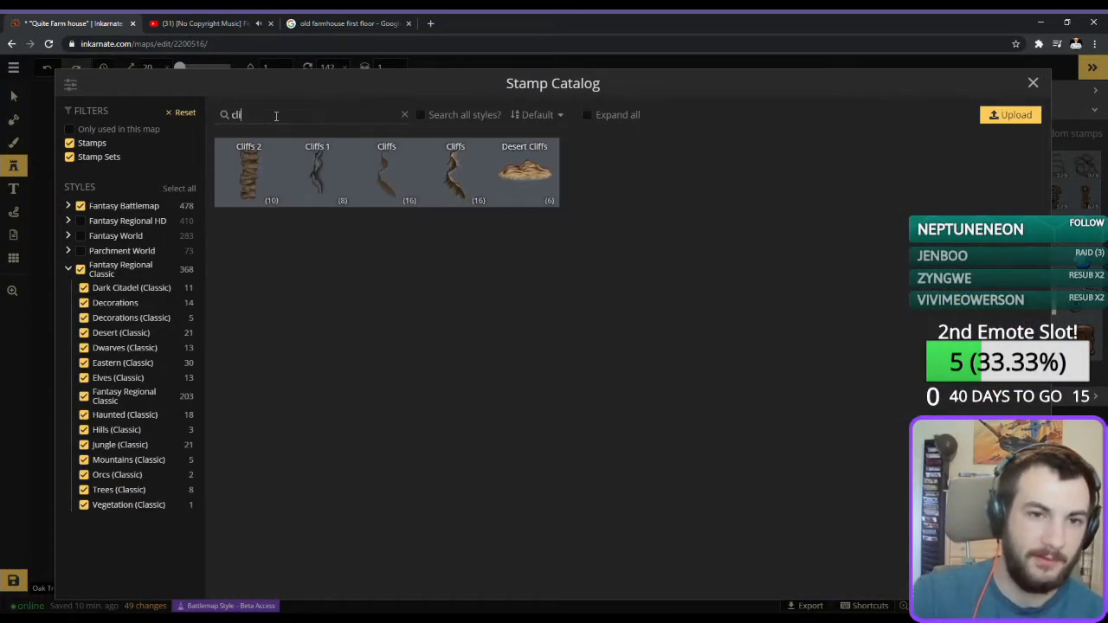
{"action": "left_click", "coordinate": [245, 161]}
Outline the basement room with Cliffs 2 stamps at size 56 and add a trapdoor in its southeast corner.
{"action": "scroll", "coordinate": [381, 403], "scroll_direction": "up", "scroll_amount": 3}
{"action": "scroll", "coordinate": [381, 405], "scroll_direction": "up", "scroll_amount": 5}
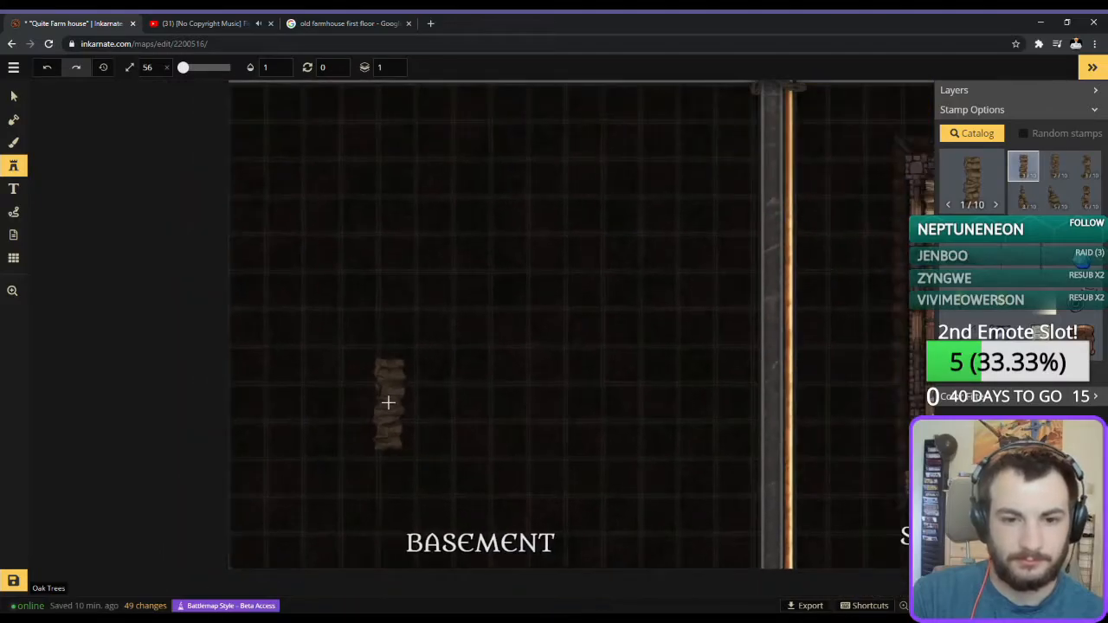
{"action": "left_click", "coordinate": [386, 437]}
{"action": "left_click", "coordinate": [13, 96]}
{"action": "left_click", "coordinate": [13, 165]}
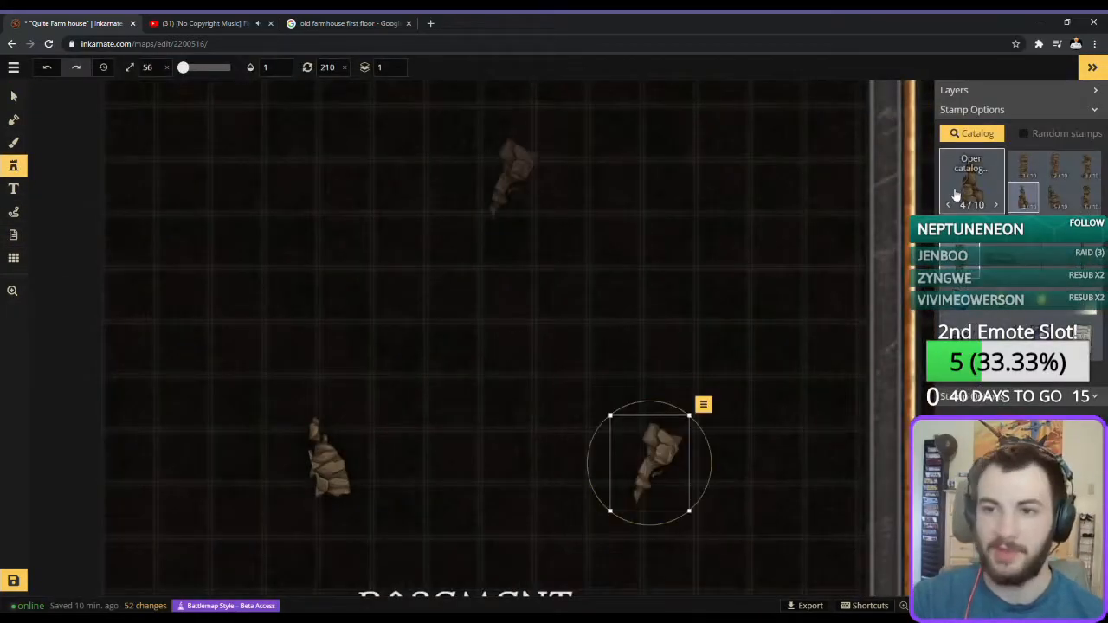
{"action": "left_click", "coordinate": [969, 177]}
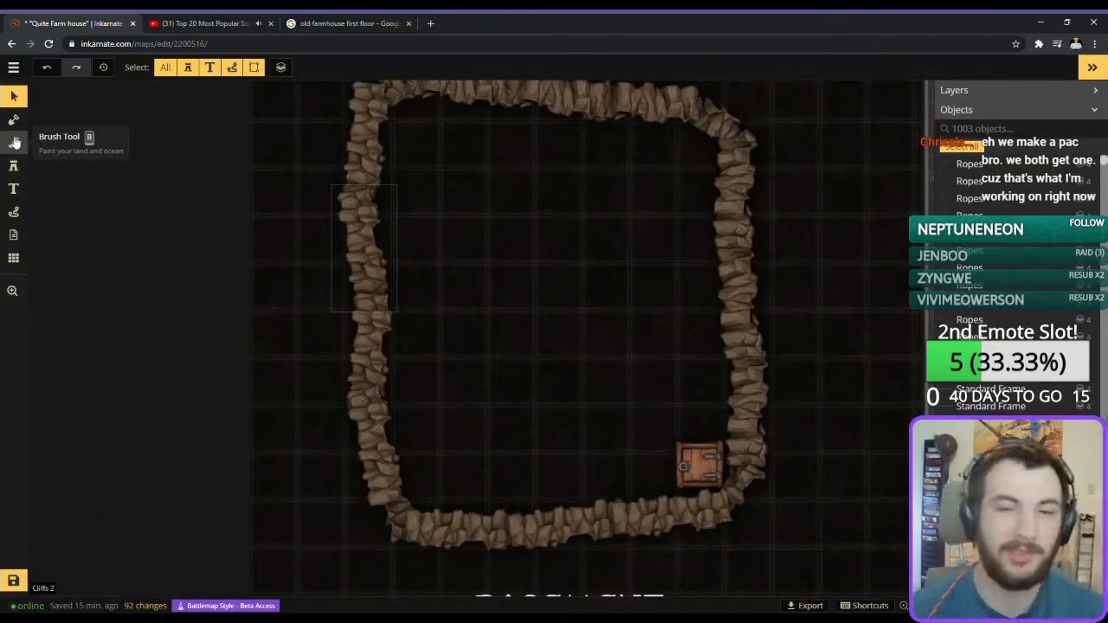
Paint the basement floor with dark stone texture using a size 73 brush, and choose the second trapdoor variant.
{"action": "left_click", "coordinate": [15, 142]}
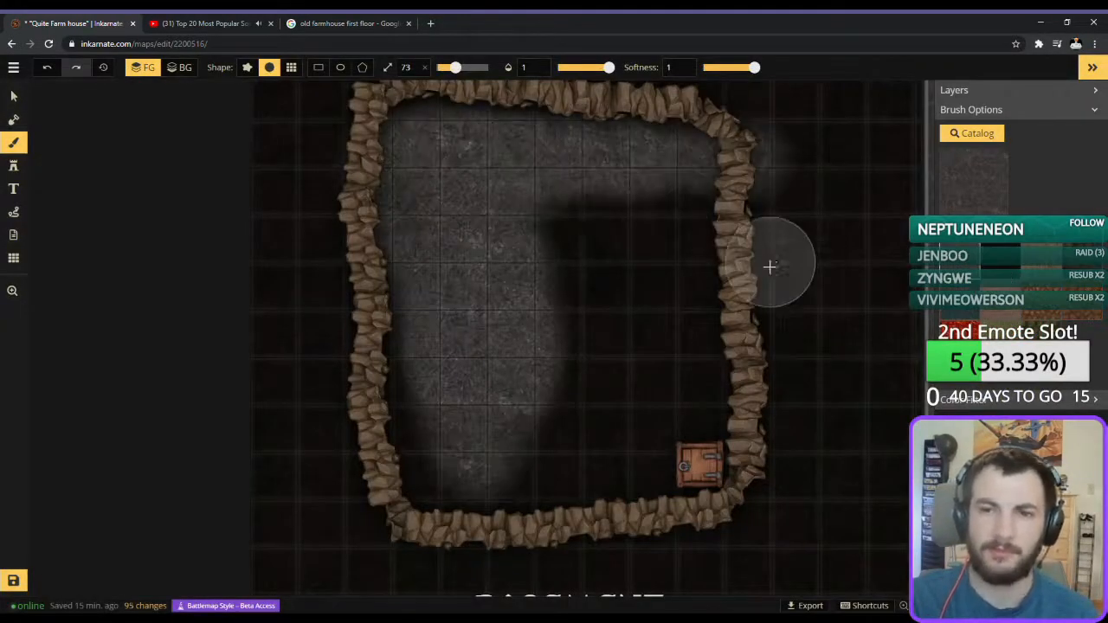
{"action": "left_click_drag", "start_coordinate": [700, 148], "coordinate": [433, 143]}
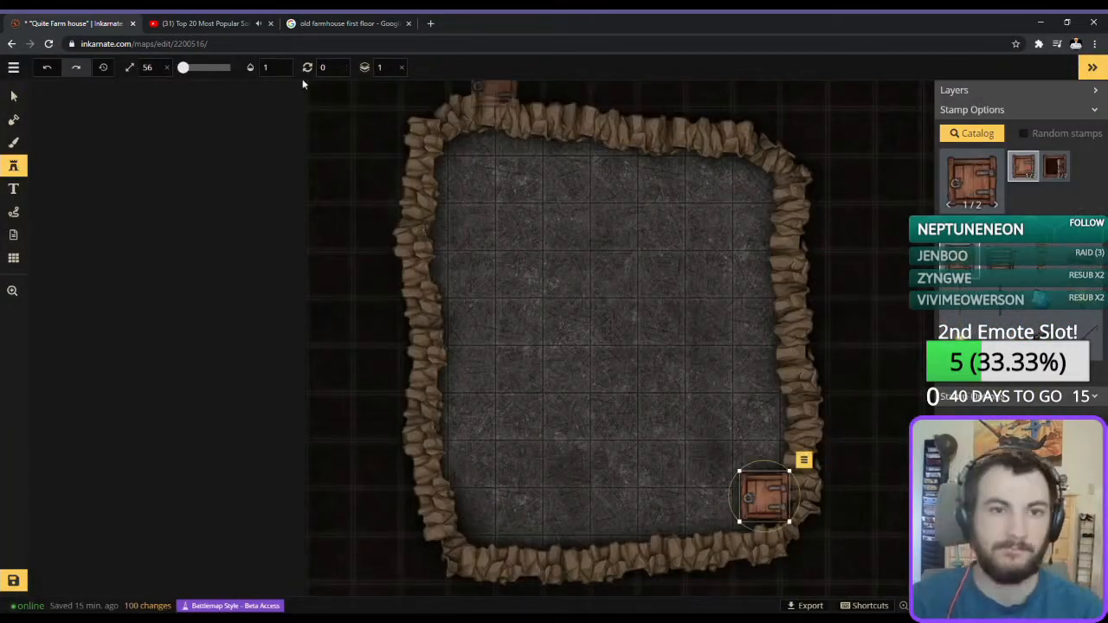
{"action": "left_click", "coordinate": [1056, 166]}
{"action": "left_click", "coordinate": [13, 96]}
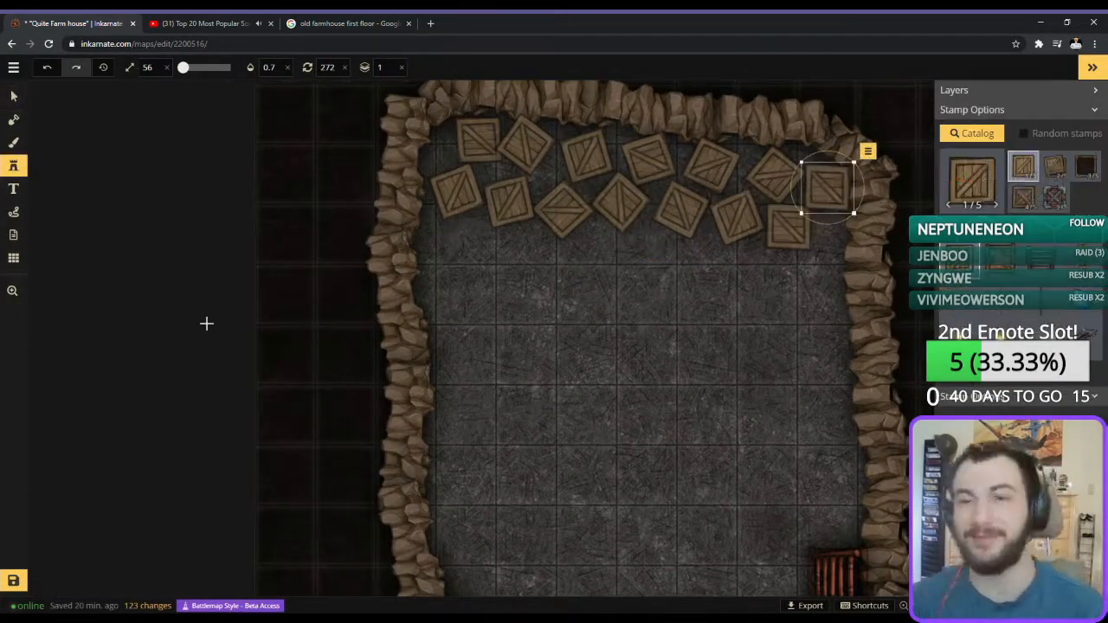
Add glowing torches along the basement's west and east walls and save the map.
{"action": "left_click", "coordinate": [971, 134]}
{"action": "scroll", "coordinate": [705, 354], "scroll_direction": "down", "scroll_amount": 10}
{"action": "left_click", "coordinate": [1039, 83]}
{"action": "left_click", "coordinate": [959, 336]}
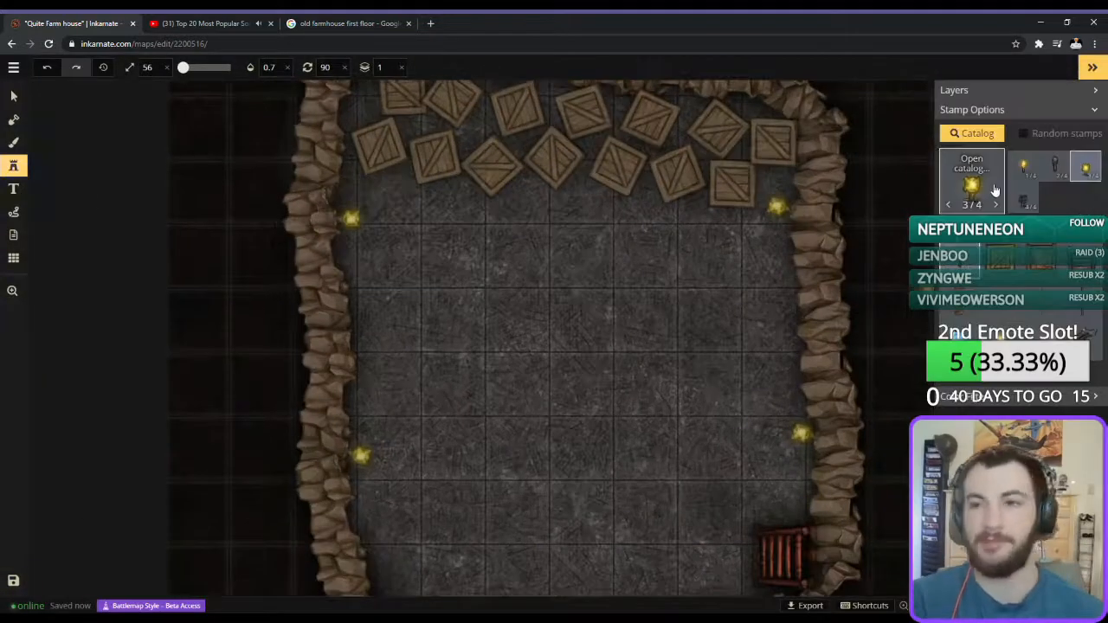
Find a building stamp in the catalog to use as a miniature on the basement floor.
{"action": "left_click", "coordinate": [995, 191]}
{"action": "scroll", "coordinate": [520, 363], "scroll_direction": "down", "scroll_amount": 10}
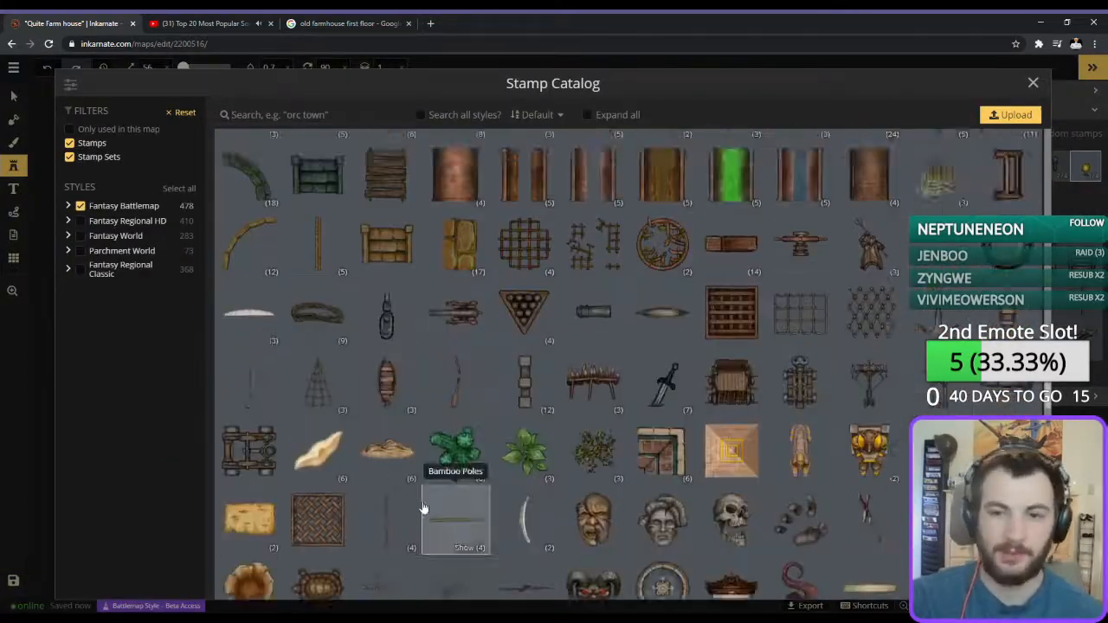
{"action": "scroll", "coordinate": [470, 390], "scroll_direction": "up", "scroll_amount": 10}
{"action": "scroll", "coordinate": [280, 378], "scroll_direction": "down", "scroll_amount": 5}
{"action": "scroll", "coordinate": [687, 372], "scroll_direction": "down", "scroll_amount": 8}
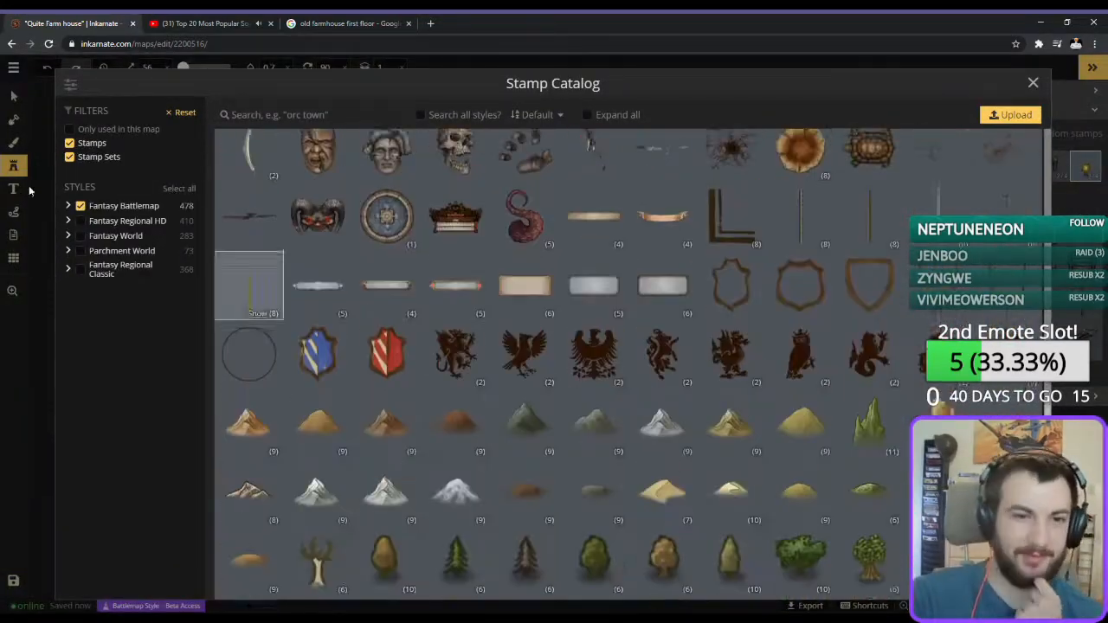
{"action": "left_click", "coordinate": [597, 347]}
{"action": "scroll", "coordinate": [384, 271], "scroll_direction": "up", "scroll_amount": 5}
Place a cluster of tiny orange-roofed and blue-roofed buildings on the west side of the basement floor.
{"action": "left_click", "coordinate": [989, 193]}
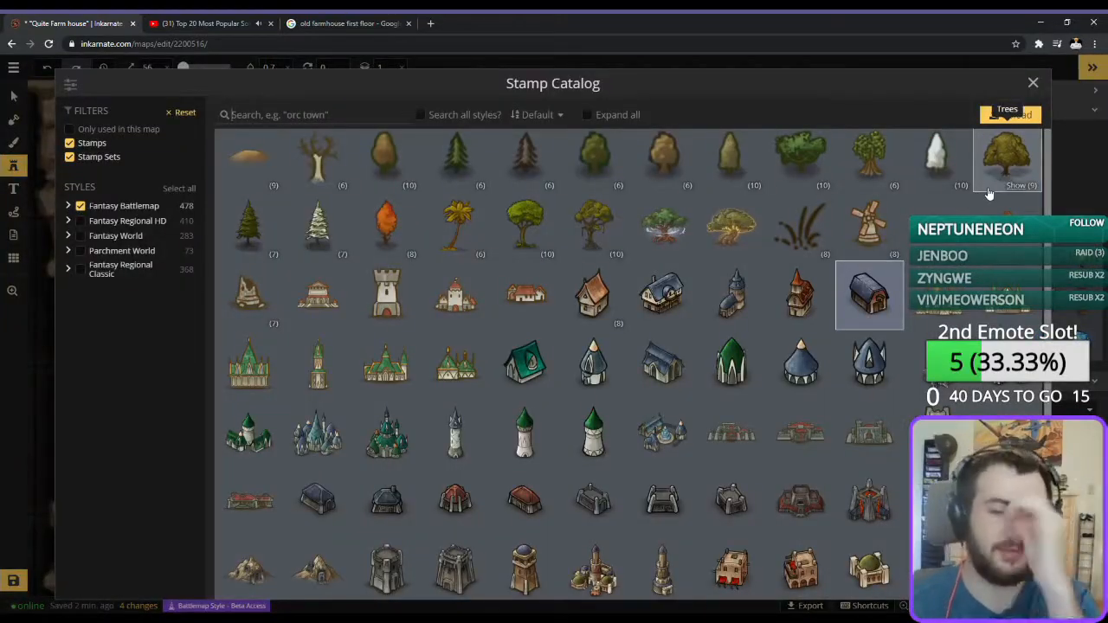
{"action": "scroll", "coordinate": [289, 358], "scroll_direction": "down", "scroll_amount": 10}
{"action": "left_click", "coordinate": [290, 358]}
{"action": "left_click", "coordinate": [409, 209]}
{"action": "left_click", "coordinate": [527, 246]}
{"action": "left_click", "coordinate": [395, 315]}
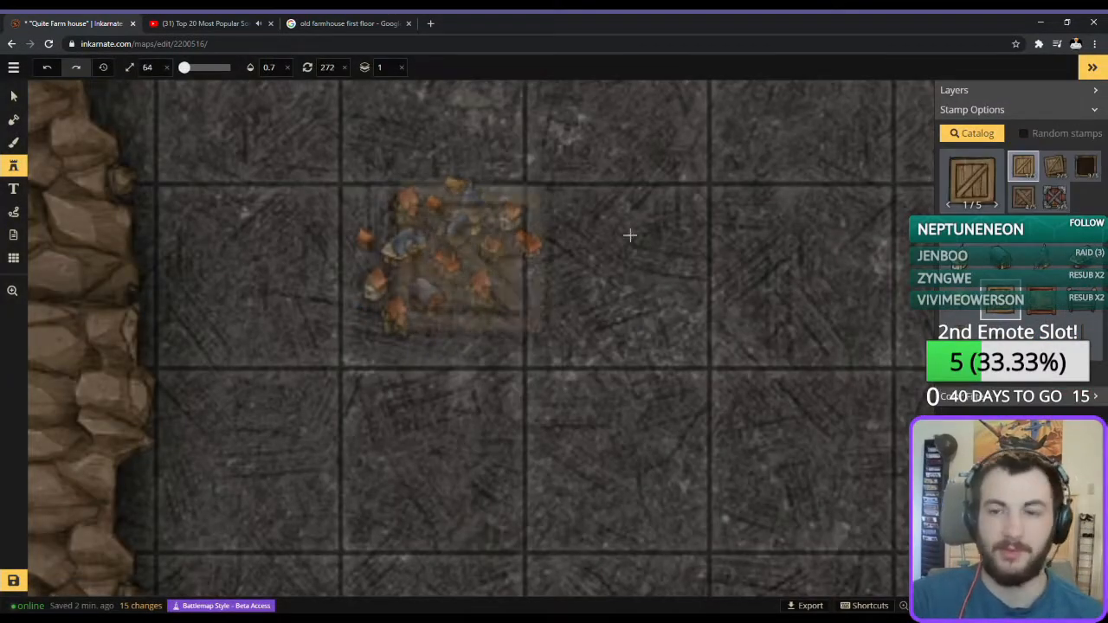
Place a wooden tabletop beneath the miniature buildings and select the whole arrangement.
{"action": "left_click", "coordinate": [990, 192]}
{"action": "scroll", "coordinate": [575, 416], "scroll_direction": "down", "scroll_amount": 10}
{"action": "left_click", "coordinate": [465, 282]}
{"action": "left_click", "coordinate": [447, 279]}
{"action": "left_click", "coordinate": [13, 96]}
{"action": "left_click_drag", "start_coordinate": [294, 104], "coordinate": [597, 415]}
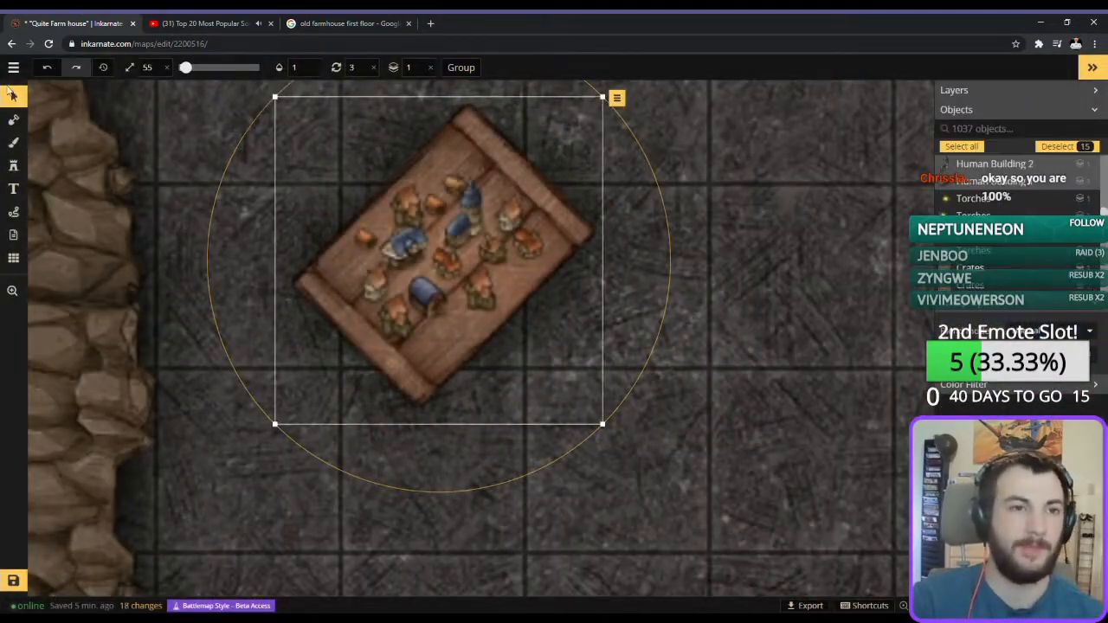
Add a small prop to the south end of the miniature village table and pick the four-variant figurine stamp set.
{"action": "scroll", "coordinate": [736, 370], "scroll_direction": "down", "scroll_amount": 3}
{"action": "left_click", "coordinate": [13, 165]}
{"action": "scroll", "coordinate": [554, 393], "scroll_direction": "up", "scroll_amount": 3}
{"action": "left_click", "coordinate": [949, 202]}
{"action": "left_click", "coordinate": [544, 321]}
{"action": "left_click", "coordinate": [974, 192]}
{"action": "left_click", "coordinate": [456, 200]}
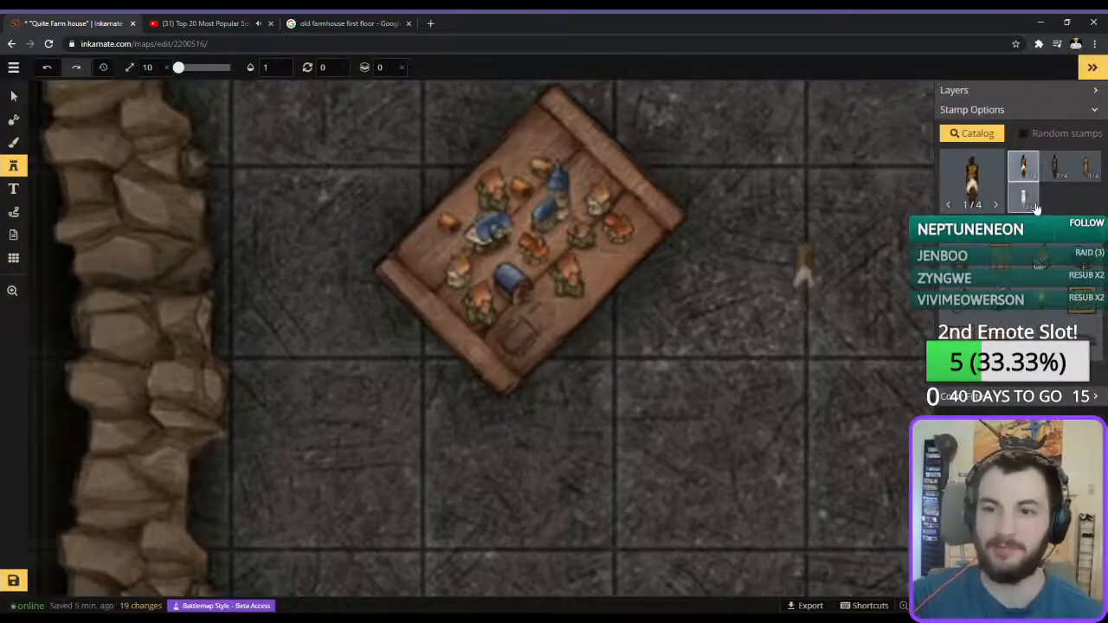
Pile toppled chairs and stools against the basement's east wall at size 40, opacity 0.95 and layer 0.
{"action": "left_click", "coordinate": [1001, 195]}
{"action": "scroll", "coordinate": [743, 397], "scroll_direction": "down", "scroll_amount": 3}
{"action": "left_click", "coordinate": [318, 338]}
{"action": "scroll", "coordinate": [512, 419], "scroll_direction": "down", "scroll_amount": 2}
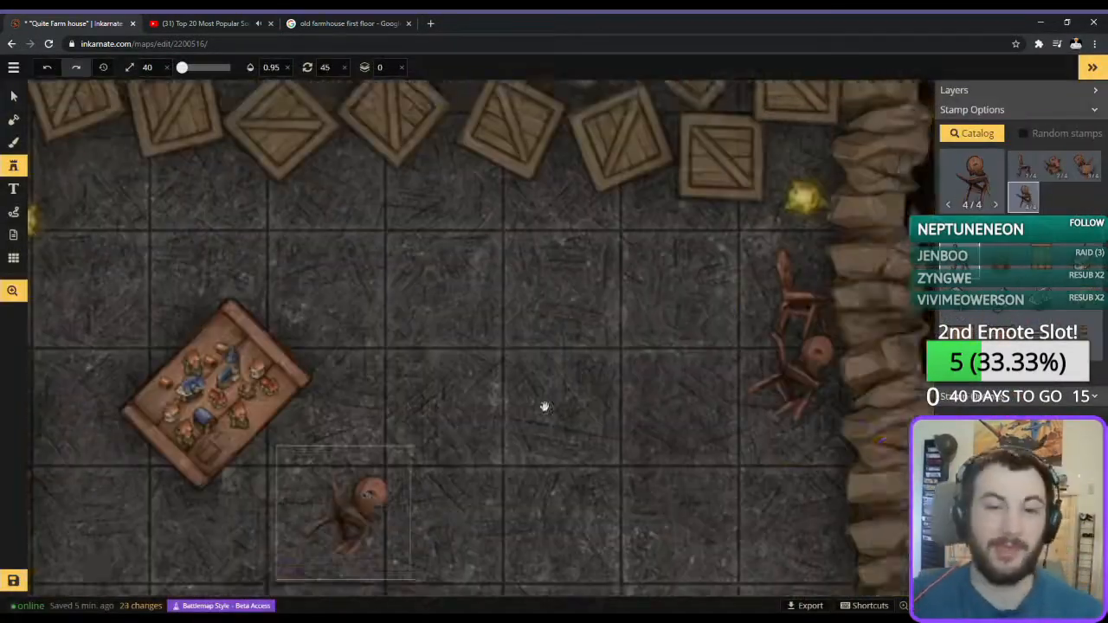
{"action": "scroll", "coordinate": [506, 411], "scroll_direction": "up", "scroll_amount": 1}
{"action": "left_click", "coordinate": [500, 406]}
Pick a sailing ship stamp and other small stamps from the catalog as miniatures for the village table.
{"action": "left_click", "coordinate": [972, 176]}
{"action": "scroll", "coordinate": [632, 411], "scroll_direction": "down", "scroll_amount": 10}
{"action": "left_click", "coordinate": [304, 425]}
{"action": "left_click", "coordinate": [972, 176]}
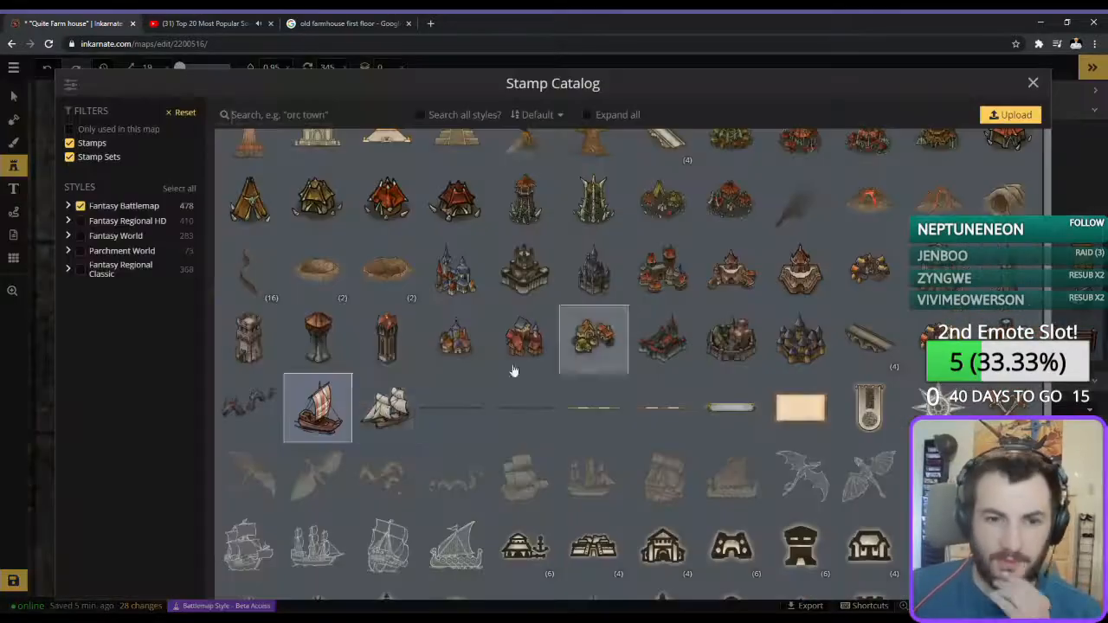
{"action": "scroll", "coordinate": [624, 323], "scroll_direction": "down", "scroll_amount": 5}
{"action": "scroll", "coordinate": [776, 322], "scroll_direction": "up", "scroll_amount": 10}
{"action": "left_click", "coordinate": [387, 355]}
{"action": "left_click", "coordinate": [248, 371]}
Pile apple stamps beside the northwest torch at opacity 0.95 on layer 0.
{"action": "left_click", "coordinate": [996, 190]}
{"action": "left_click", "coordinate": [387, 433]}
{"action": "scroll", "coordinate": [754, 344], "scroll_direction": "down", "scroll_amount": 3}
{"action": "left_click", "coordinate": [973, 182]}
{"action": "scroll", "coordinate": [571, 260], "scroll_direction": "down", "scroll_amount": 6}
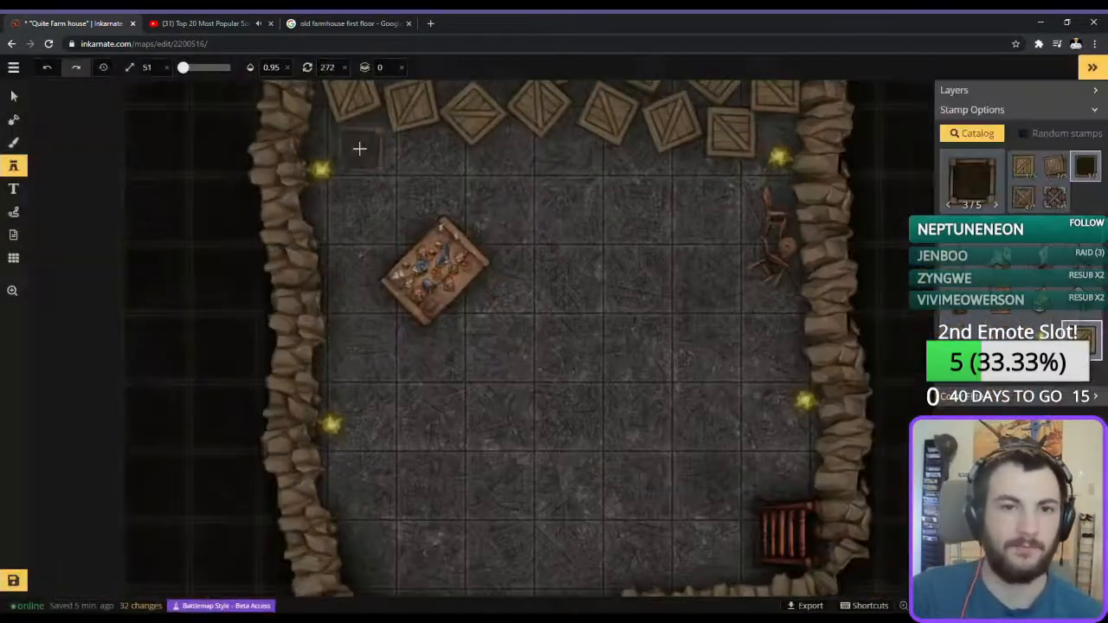
{"action": "left_click", "coordinate": [358, 150]}
{"action": "scroll", "coordinate": [359, 179], "scroll_direction": "up", "scroll_amount": 2}
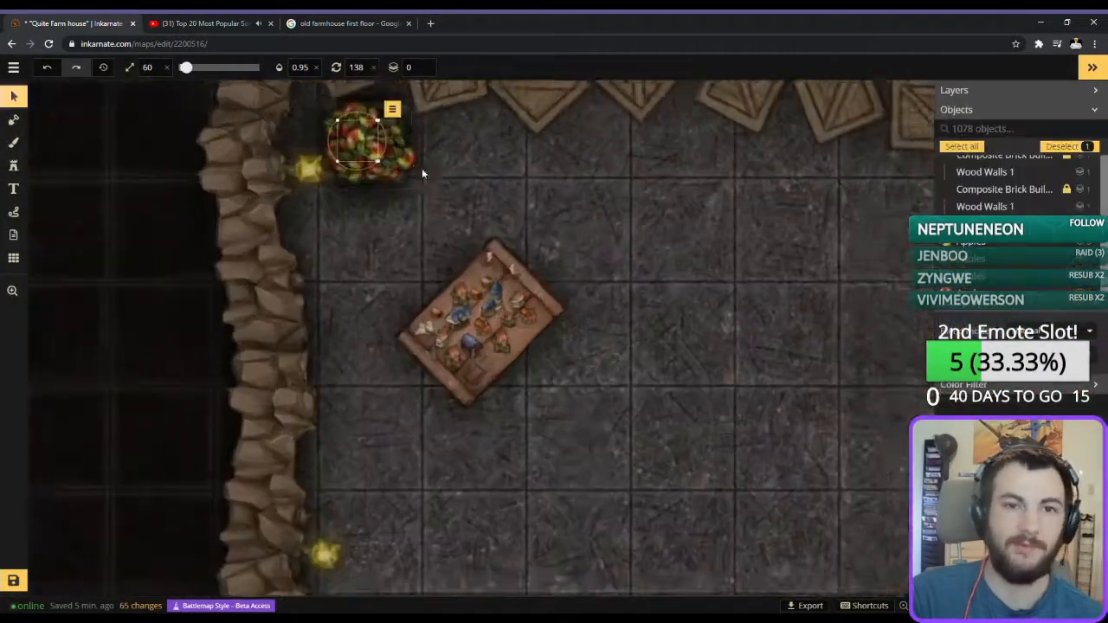
Add another stamp to the apple pile beside the northwest torch and adjust the layer of the selected piece.
{"action": "left_click", "coordinate": [13, 165]}
{"action": "left_click", "coordinate": [363, 140]}
{"action": "left_click", "coordinate": [13, 96]}
{"action": "left_click", "coordinate": [364, 151]}
{"action": "left_click", "coordinate": [425, 68]}
{"action": "scroll", "coordinate": [554, 189], "scroll_direction": "down", "scroll_amount": 4}
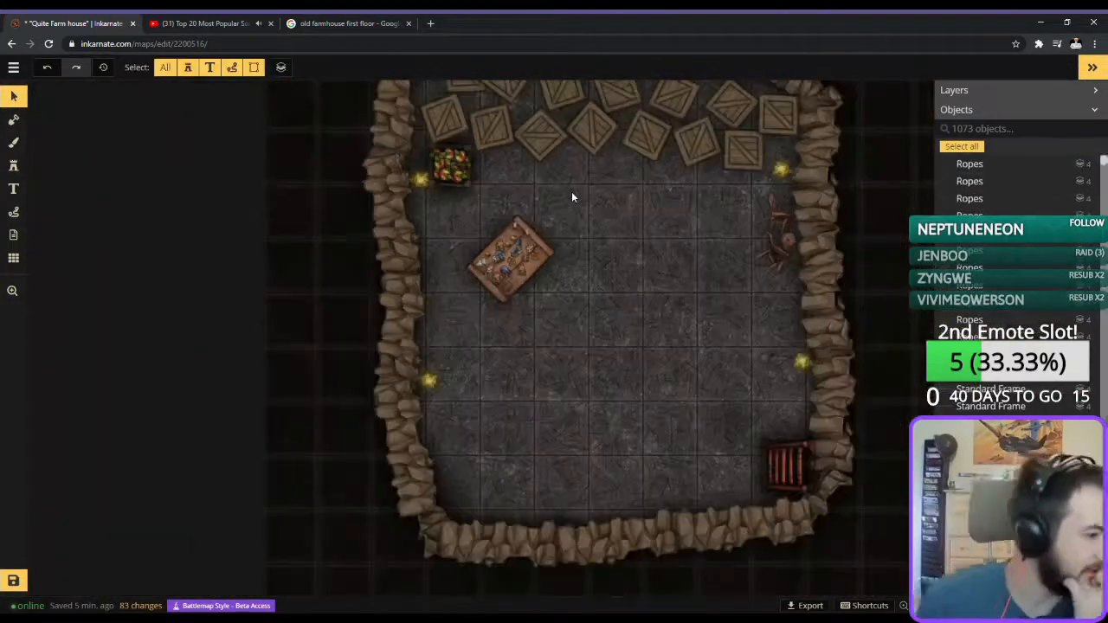
Pick the Barrels stamp set from the catalog and enable random stamps.
{"action": "scroll", "coordinate": [673, 169], "scroll_direction": "up", "scroll_amount": 2}
{"action": "left_click", "coordinate": [12, 166]}
{"action": "left_click", "coordinate": [976, 196]}
{"action": "left_click", "coordinate": [579, 408]}
{"action": "left_click", "coordinate": [1023, 133]}
Place a row of random barrels at size 49 along the west part of the basement's south wall.
{"action": "left_click_drag", "start_coordinate": [519, 433], "coordinate": [563, 253]}
{"action": "left_click", "coordinate": [459, 427]}
{"action": "left_click", "coordinate": [513, 427]}
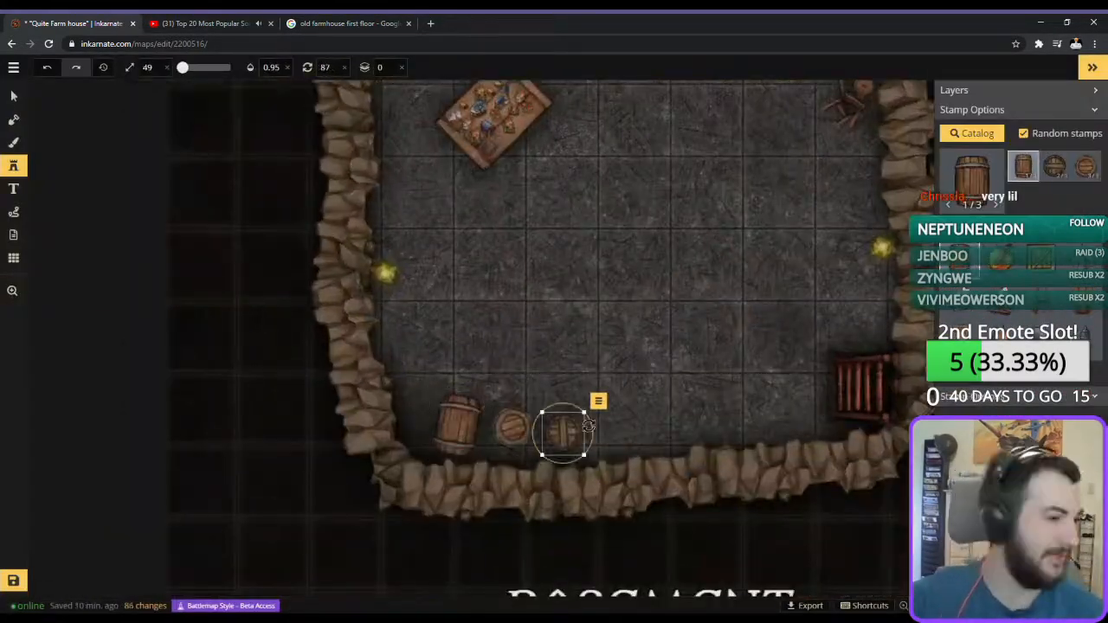
{"action": "left_click", "coordinate": [563, 433]}
{"action": "left_click", "coordinate": [621, 433]}
Move the upright round barrels from the south wall row out onto the open floor.
{"action": "scroll", "coordinate": [670, 371], "scroll_direction": "up", "scroll_amount": 3}
{"action": "left_click", "coordinate": [13, 96]}
{"action": "left_click", "coordinate": [509, 468]}
{"action": "left_click_drag", "start_coordinate": [509, 468], "coordinate": [709, 149]}
{"action": "left_click_drag", "start_coordinate": [433, 457], "coordinate": [445, 198]}
{"action": "left_click", "coordinate": [292, 450]}
Line up the side-lying barrels shoulder to shoulder in one row along the basement's south wall.
{"action": "left_click_drag", "start_coordinate": [642, 452], "coordinate": [558, 460]}
{"action": "left_click_drag", "start_coordinate": [734, 440], "coordinate": [625, 453]}
{"action": "left_click_drag", "start_coordinate": [733, 340], "coordinate": [592, 455]}
{"action": "left_click_drag", "start_coordinate": [820, 304], "coordinate": [524, 453]}
{"action": "left_click_drag", "start_coordinate": [627, 311], "coordinate": [470, 459]}
{"action": "left_click_drag", "start_coordinate": [316, 342], "coordinate": [396, 456]}
{"action": "left_click", "coordinate": [460, 302]}
{"action": "scroll", "coordinate": [460, 301], "scroll_direction": "down", "scroll_amount": 5}
{"action": "left_click_drag", "start_coordinate": [459, 301], "coordinate": [658, 459]}
{"action": "left_click_drag", "start_coordinate": [536, 294], "coordinate": [683, 473]}
Cluster the upright round barrels in the southwest corner above the barrel row and save the map.
{"action": "left_click_drag", "start_coordinate": [372, 211], "coordinate": [247, 321]}
{"action": "left_click_drag", "start_coordinate": [445, 197], "coordinate": [285, 372]}
{"action": "left_click_drag", "start_coordinate": [530, 209], "coordinate": [336, 371]}
{"action": "left_click_drag", "start_coordinate": [709, 149], "coordinate": [297, 321]}
{"action": "scroll", "coordinate": [522, 423], "scroll_direction": "down", "scroll_amount": 10}
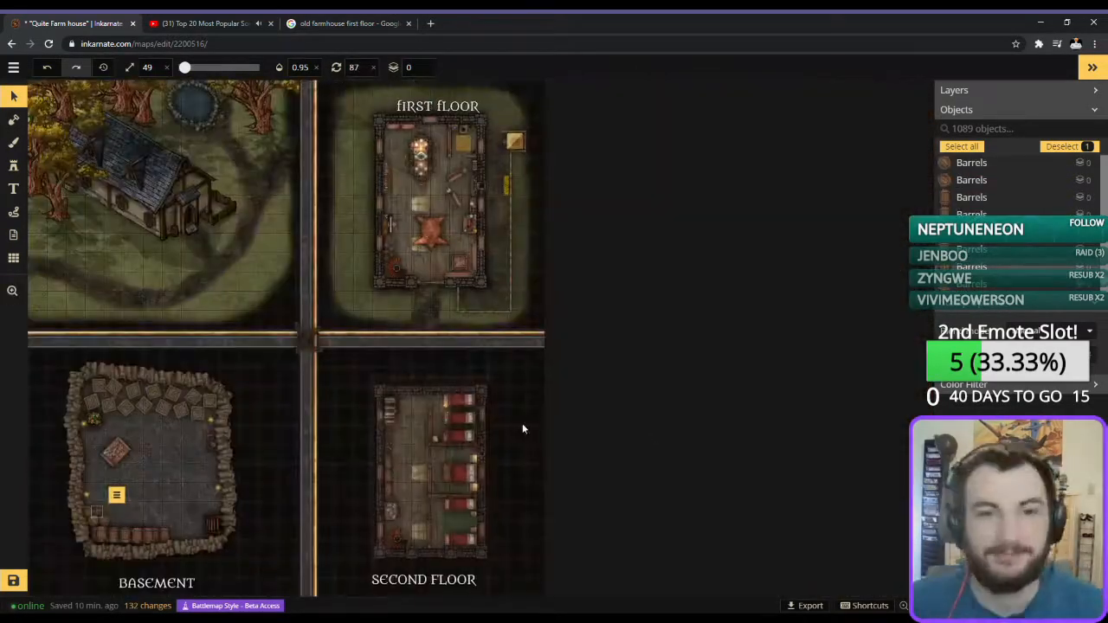
{"action": "key", "text": "ctrl+s"}
Pick the dark round cauldron stamp and add it by the east wall below the toppled chairs.
{"action": "left_click", "coordinate": [13, 120]}
{"action": "scroll", "coordinate": [155, 458], "scroll_direction": "up", "scroll_amount": 10}
{"action": "left_click", "coordinate": [13, 165]}
{"action": "left_click", "coordinate": [724, 223]}
{"action": "left_click", "coordinate": [972, 133]}
{"action": "left_click", "coordinate": [525, 251]}
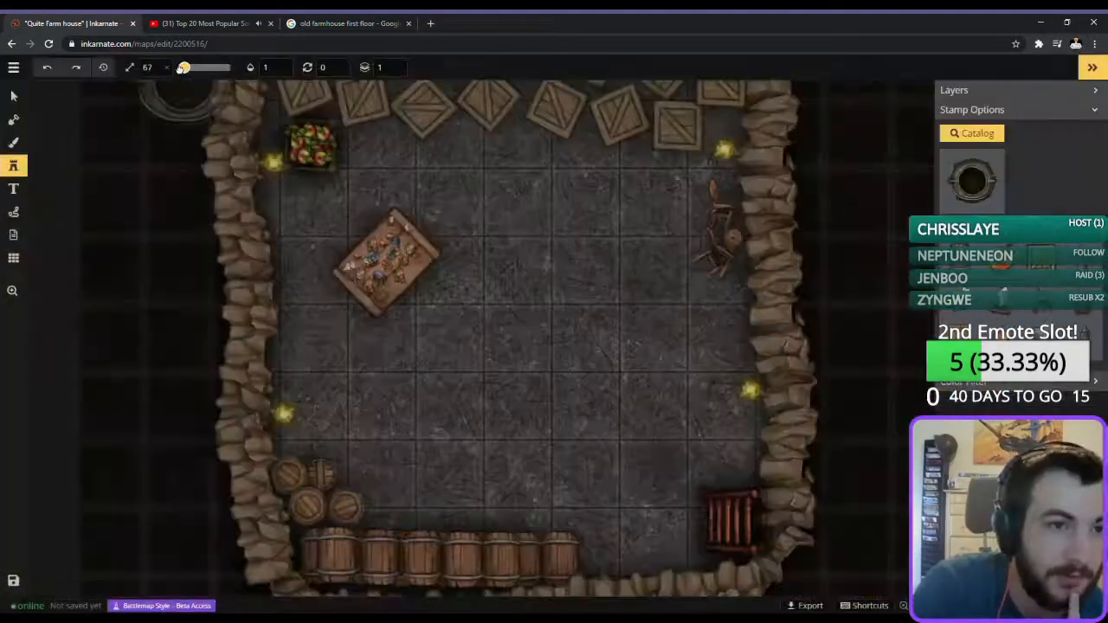
Stack sack stamps at size 33 around the torch on the basement's east wall.
{"action": "left_click", "coordinate": [972, 133]}
{"action": "left_click", "coordinate": [561, 283]}
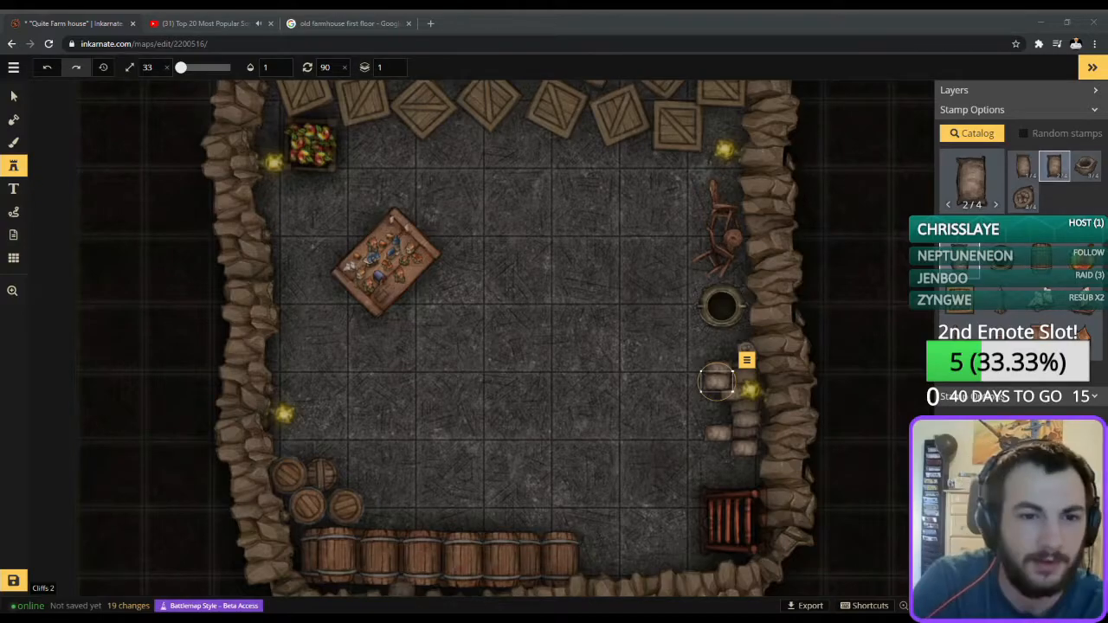
{"action": "left_click", "coordinate": [717, 381]}
{"action": "scroll", "coordinate": [731, 412], "scroll_direction": "up", "scroll_amount": 2}
{"action": "left_click", "coordinate": [783, 473]}
Place a stack of teal bottles against the west wall, just above the southwest torch.
{"action": "left_click", "coordinate": [971, 133]}
{"action": "left_click", "coordinate": [795, 319]}
{"action": "scroll", "coordinate": [201, 380], "scroll_direction": "up", "scroll_amount": 3}
{"action": "left_click", "coordinate": [151, 338]}
{"action": "left_click", "coordinate": [14, 96]}
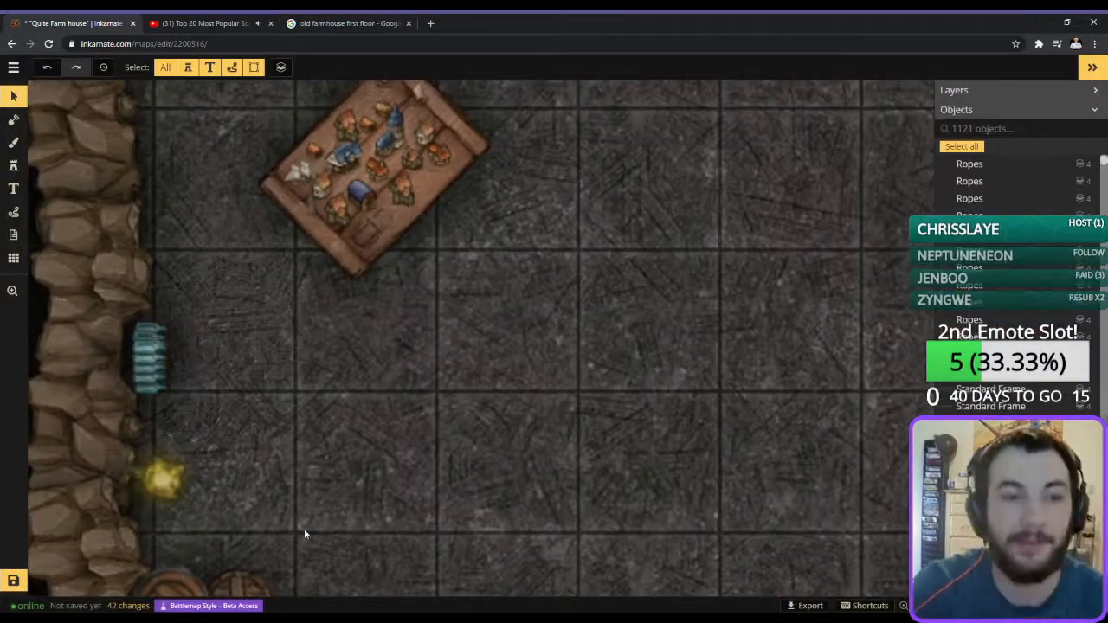
{"action": "scroll", "coordinate": [304, 534], "scroll_direction": "down", "scroll_amount": 4}
{"action": "scroll", "coordinate": [554, 251], "scroll_direction": "up", "scroll_amount": 1}
Scatter small random rocks around the trapdoor corner with size 33, radius 8 and density 37.
{"action": "left_click", "coordinate": [14, 166]}
{"action": "left_click", "coordinate": [971, 133]}
{"action": "left_click", "coordinate": [1049, 206]}
{"action": "scroll", "coordinate": [658, 173], "scroll_direction": "down", "scroll_amount": 3}
{"action": "scroll", "coordinate": [752, 528], "scroll_direction": "up", "scroll_amount": 3}
{"action": "left_click", "coordinate": [810, 416]}
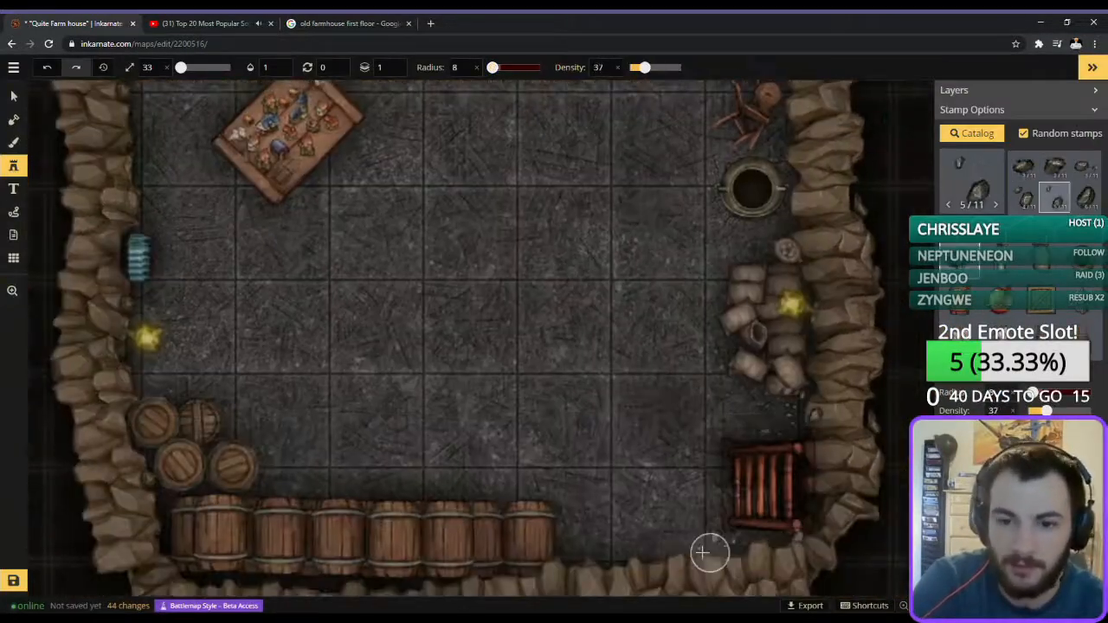
{"action": "left_click", "coordinate": [14, 96]}
{"action": "left_click", "coordinate": [1012, 163]}
{"action": "scroll", "coordinate": [476, 222], "scroll_direction": "down", "scroll_amount": 3}
Pick the cobweb stamp set from the catalog and choose its sixth variant.
{"action": "left_click", "coordinate": [14, 166]}
{"action": "scroll", "coordinate": [393, 436], "scroll_direction": "up", "scroll_amount": 3}
{"action": "left_click", "coordinate": [972, 133]}
{"action": "scroll", "coordinate": [705, 413], "scroll_direction": "down", "scroll_amount": 3}
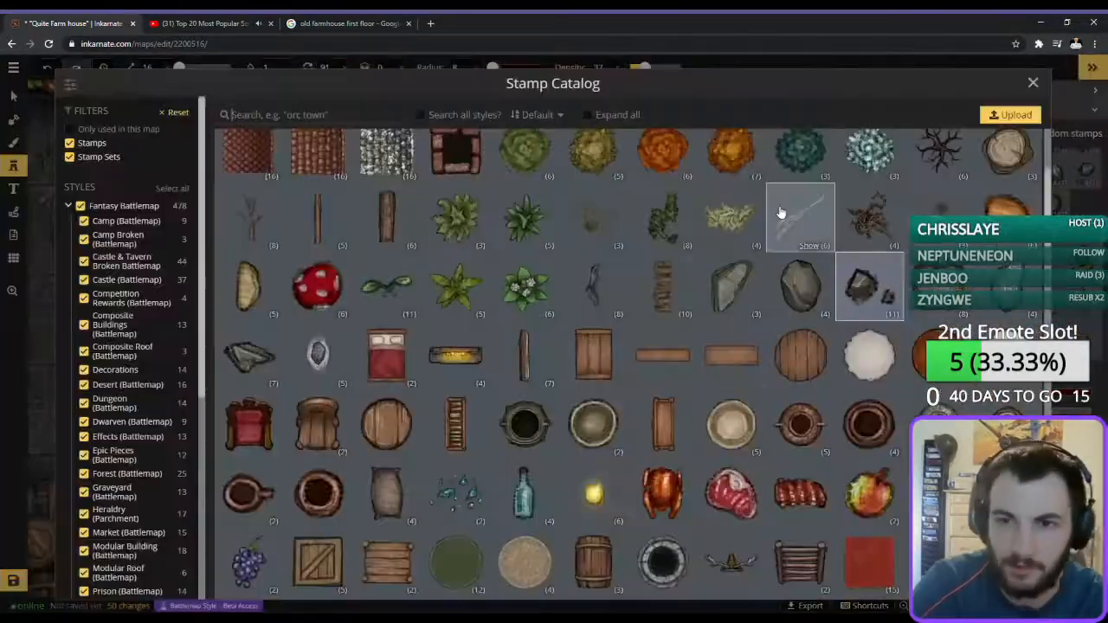
{"action": "left_click", "coordinate": [800, 216]}
{"action": "left_click", "coordinate": [1073, 208]}
Place cobwebs from the fourth and fifth variants around the basement props and barrels at size 16 on layer 2.
{"action": "scroll", "coordinate": [458, 272], "scroll_direction": "down", "scroll_amount": 2}
{"action": "left_click", "coordinate": [1030, 207]}
{"action": "left_click", "coordinate": [683, 359]}
{"action": "left_click", "coordinate": [1055, 197]}
{"action": "left_click", "coordinate": [373, 456]}
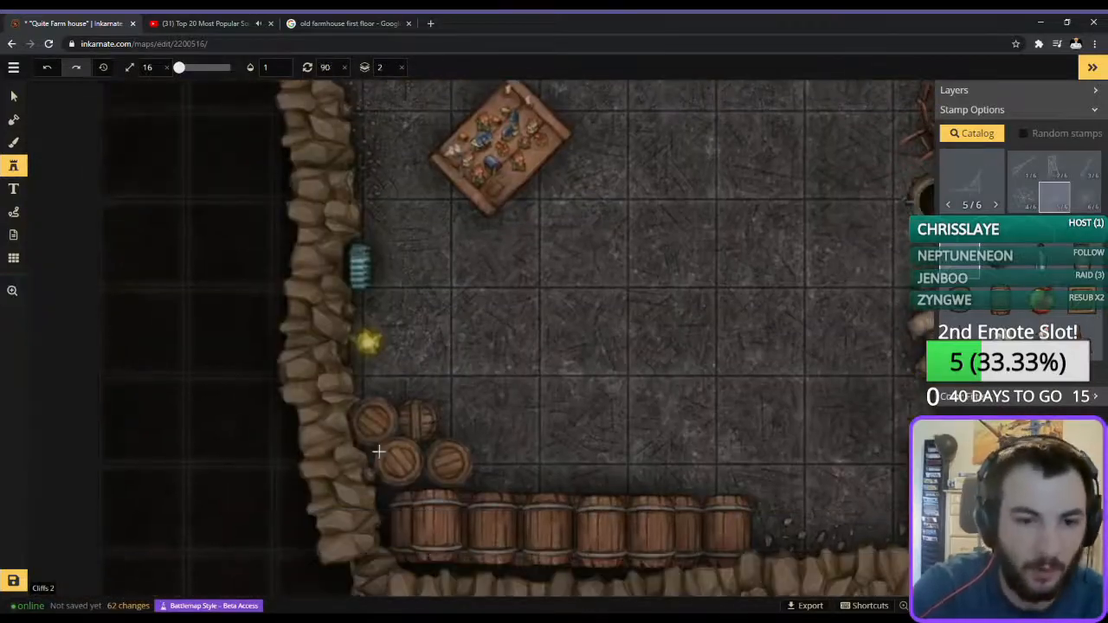
{"action": "scroll", "coordinate": [554, 346], "scroll_direction": "up", "scroll_amount": 2}
{"action": "left_click", "coordinate": [682, 423]}
Place a tight cluster of random small pots at size 16 on layer 2, on the floor west of the large cauldron.
{"action": "left_click", "coordinate": [972, 133]}
{"action": "scroll", "coordinate": [866, 255], "scroll_direction": "down", "scroll_amount": 4}
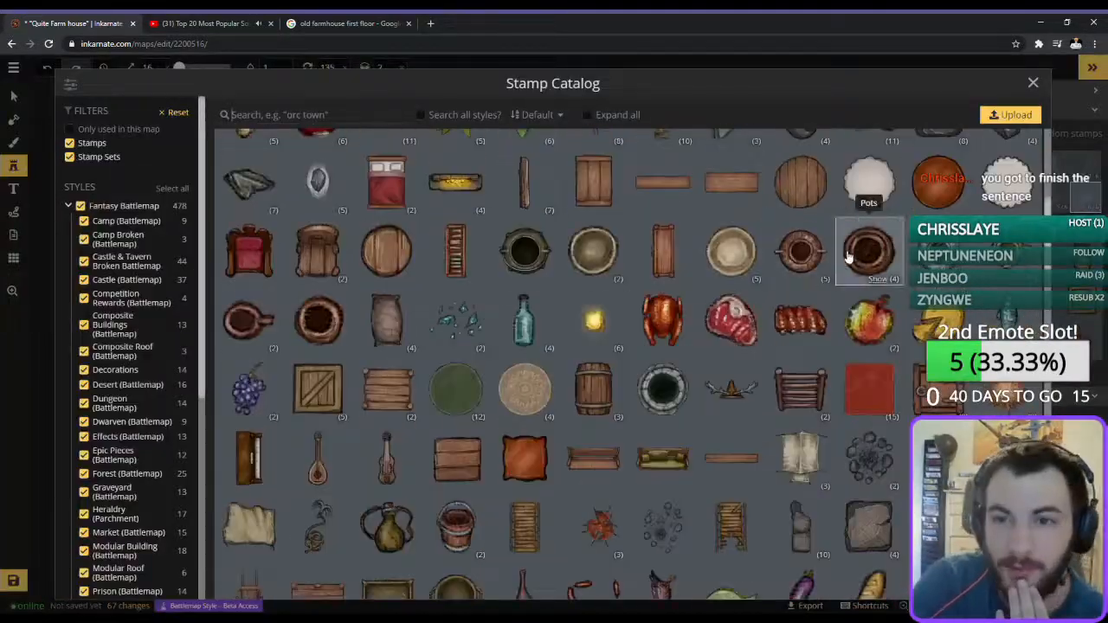
{"action": "left_click", "coordinate": [866, 255]}
{"action": "scroll", "coordinate": [652, 268], "scroll_direction": "up", "scroll_amount": 2}
{"action": "left_click", "coordinate": [653, 282]}
{"action": "left_click", "coordinate": [681, 269]}
{"action": "left_click", "coordinate": [674, 284]}
{"action": "scroll", "coordinate": [690, 337], "scroll_direction": "down", "scroll_amount": 2}
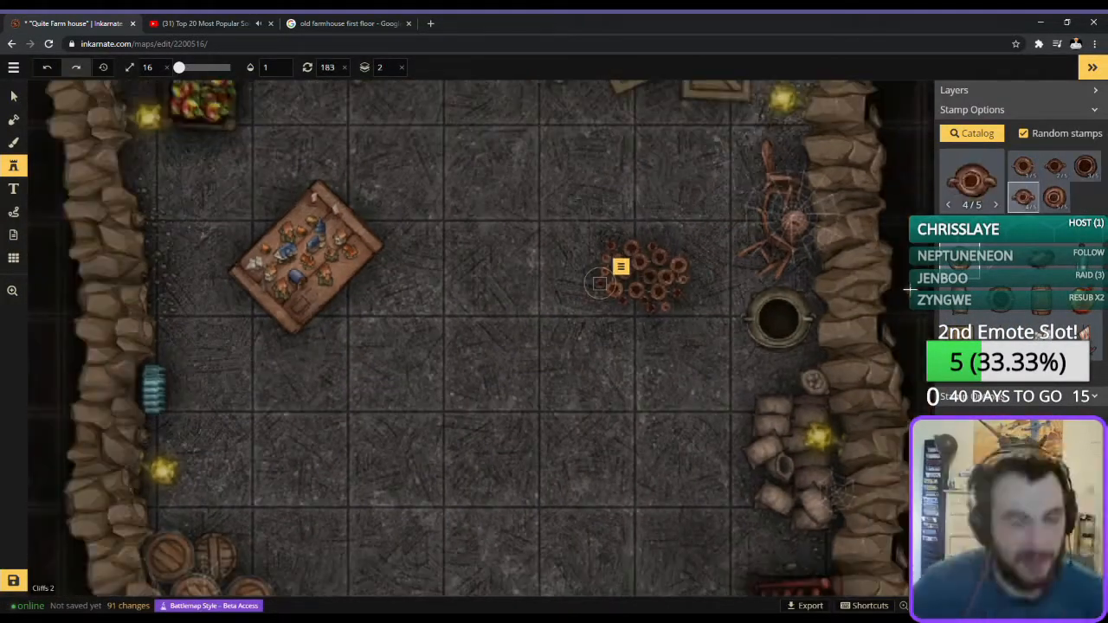
{"action": "left_click_drag", "start_coordinate": [599, 283], "coordinate": [686, 200]}
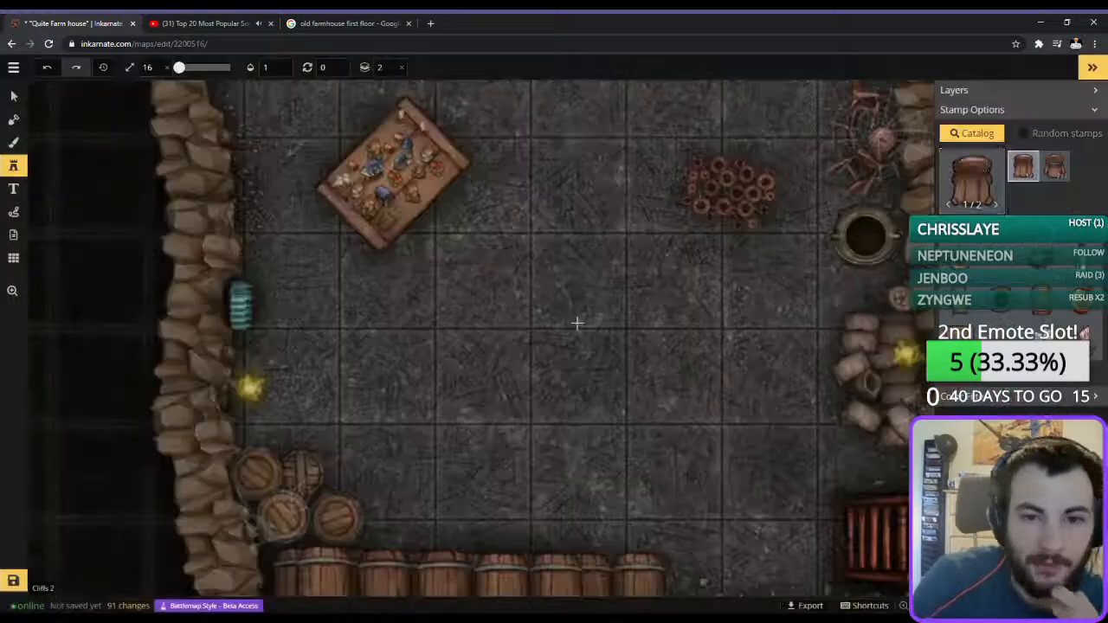
Lay a ragged tan cloth beneath the cluster of pots on layer 1.
{"action": "left_click", "coordinate": [971, 134]}
{"action": "scroll", "coordinate": [566, 494], "scroll_direction": "down", "scroll_amount": 5}
{"action": "left_click", "coordinate": [566, 494]}
{"action": "left_click", "coordinate": [971, 134]}
{"action": "scroll", "coordinate": [824, 338], "scroll_direction": "down", "scroll_amount": 4}
{"action": "left_click", "coordinate": [823, 338]}
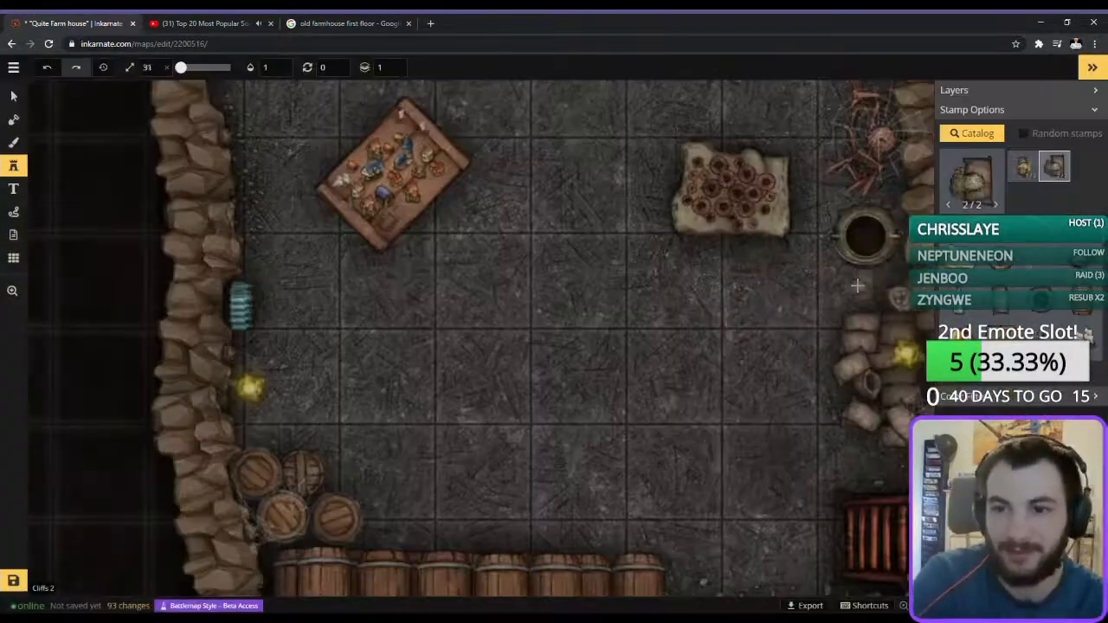
Add an axe and another hand tool along the west wall, between the fruit crate and the teal bottles.
{"action": "left_click", "coordinate": [856, 292]}
{"action": "left_click", "coordinate": [971, 133]}
{"action": "scroll", "coordinate": [829, 482], "scroll_direction": "down", "scroll_amount": 5}
{"action": "left_click", "coordinate": [248, 303]}
{"action": "left_click", "coordinate": [329, 191]}
{"action": "left_click", "coordinate": [972, 133]}
{"action": "left_click", "coordinate": [318, 303]}
{"action": "left_click", "coordinate": [972, 134]}
{"action": "left_click", "coordinate": [455, 303]}
{"action": "left_click", "coordinate": [348, 303]}
{"action": "scroll", "coordinate": [489, 344], "scroll_direction": "down", "scroll_amount": 2}
{"action": "scroll", "coordinate": [488, 345], "scroll_direction": "down", "scroll_amount": 3}
Pick a light effect stamp and place it at the four torches along the basement's east and west walls.
{"action": "left_click", "coordinate": [972, 133]}
{"action": "left_click", "coordinate": [1023, 197]}
{"action": "left_click", "coordinate": [597, 208]}
{"action": "left_click", "coordinate": [598, 407]}
{"action": "left_click", "coordinate": [222, 205]}
{"action": "left_click", "coordinate": [274, 427]}
{"action": "scroll", "coordinate": [1039, 207], "scroll_direction": "down", "scroll_amount": 1}
Place the seventh light effect variant over the trapdoor in the southeast corner, rotated 270 degrees on layer 1.
{"action": "left_click", "coordinate": [1026, 198]}
{"action": "left_click", "coordinate": [596, 505]}
{"action": "scroll", "coordinate": [706, 541], "scroll_direction": "up", "scroll_amount": 1}
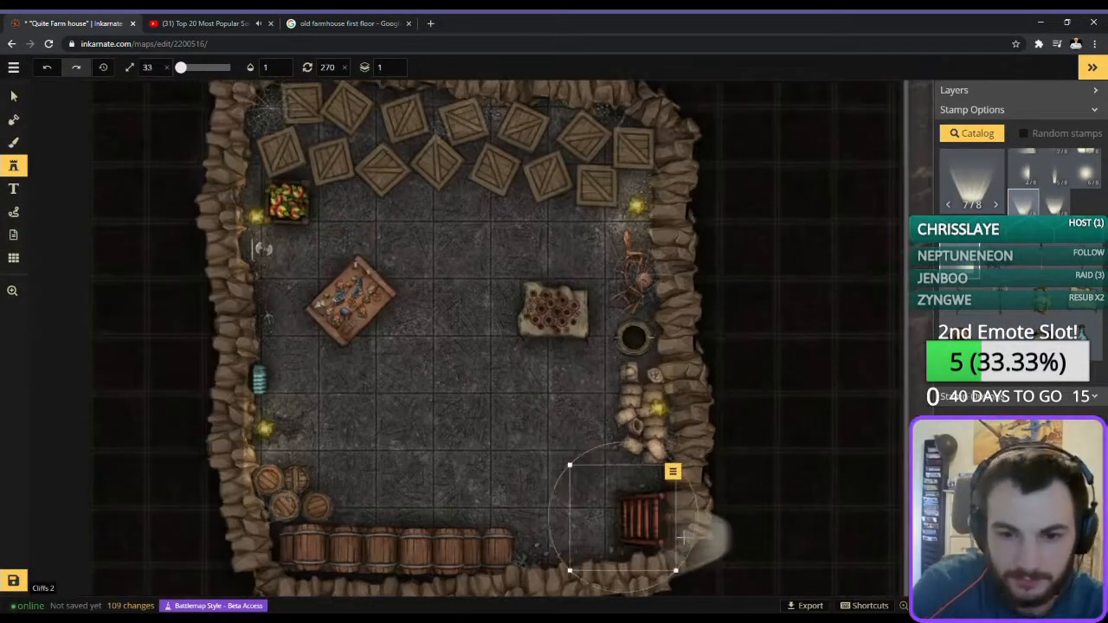
{"action": "left_click", "coordinate": [14, 96]}
{"action": "scroll", "coordinate": [439, 345], "scroll_direction": "down", "scroll_amount": 2}
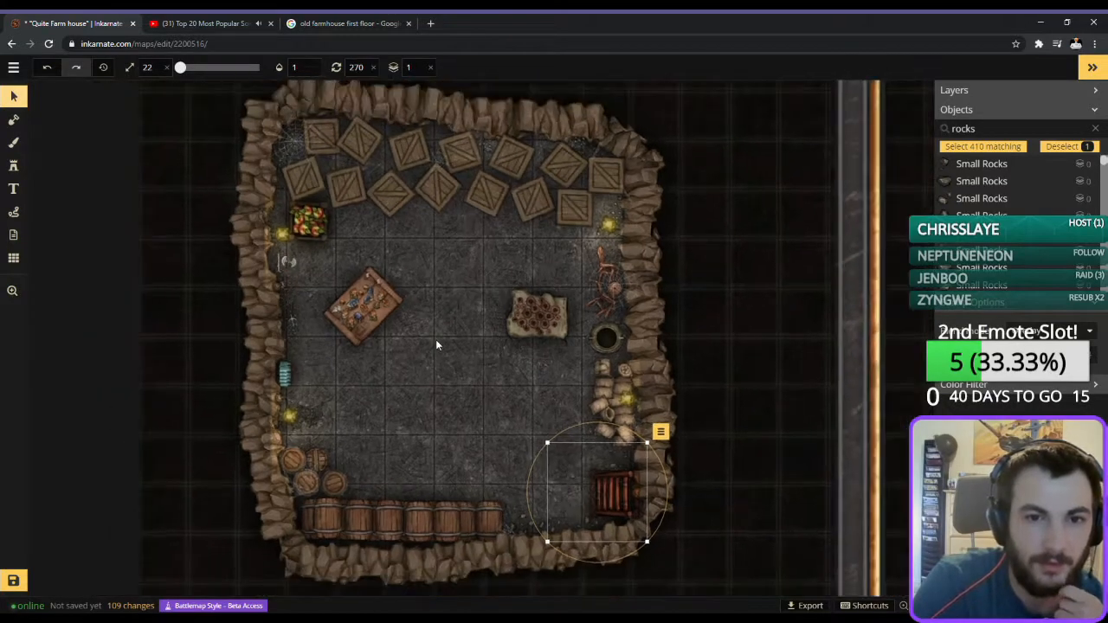
{"action": "scroll", "coordinate": [482, 372], "scroll_direction": "down", "scroll_amount": 5}
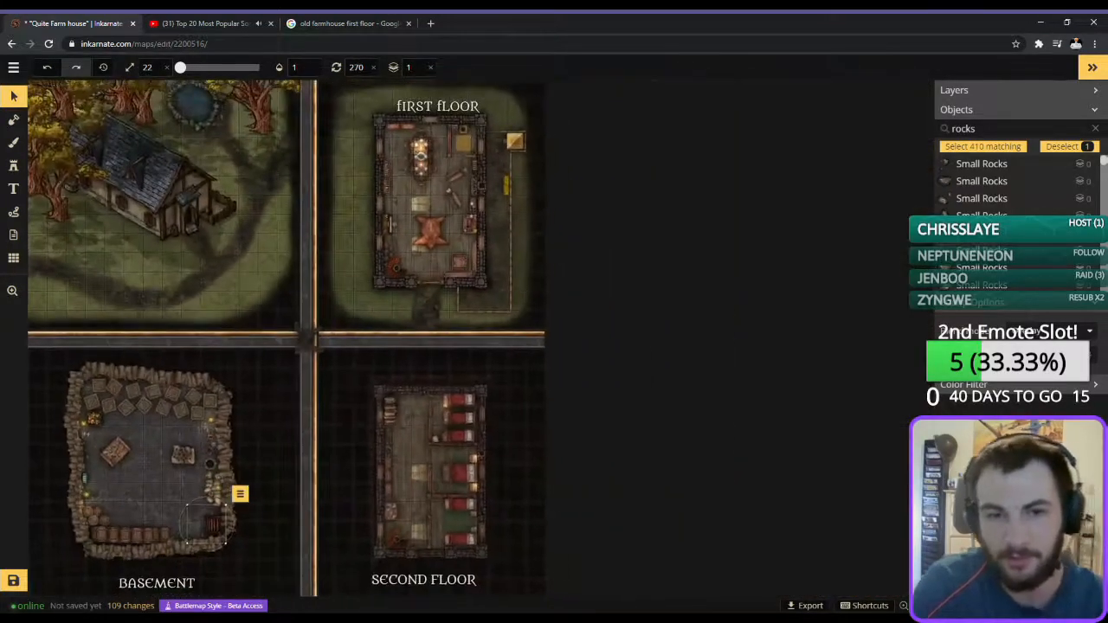